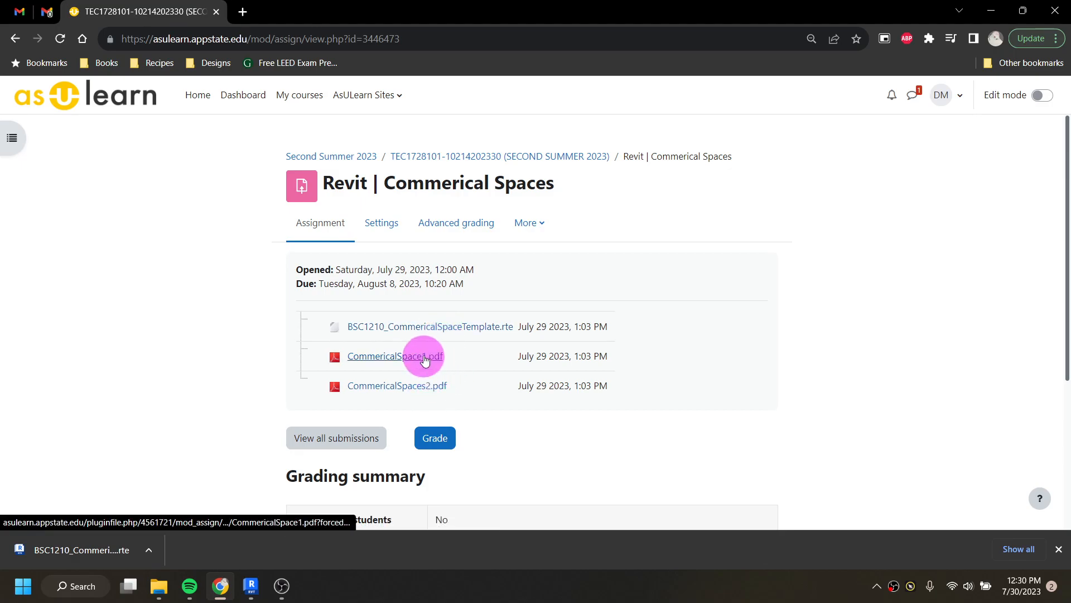
Download CommericalSpaces2.pdf from the Revit assignment page and open it with the whole page fitted in view.
left_click(429, 383)
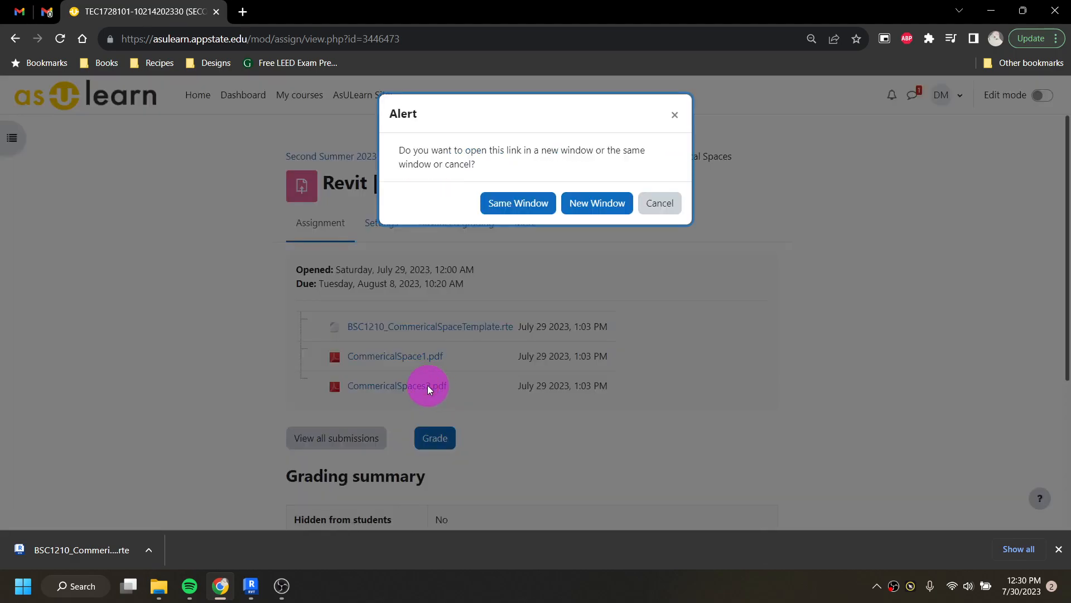
left_click(509, 203)
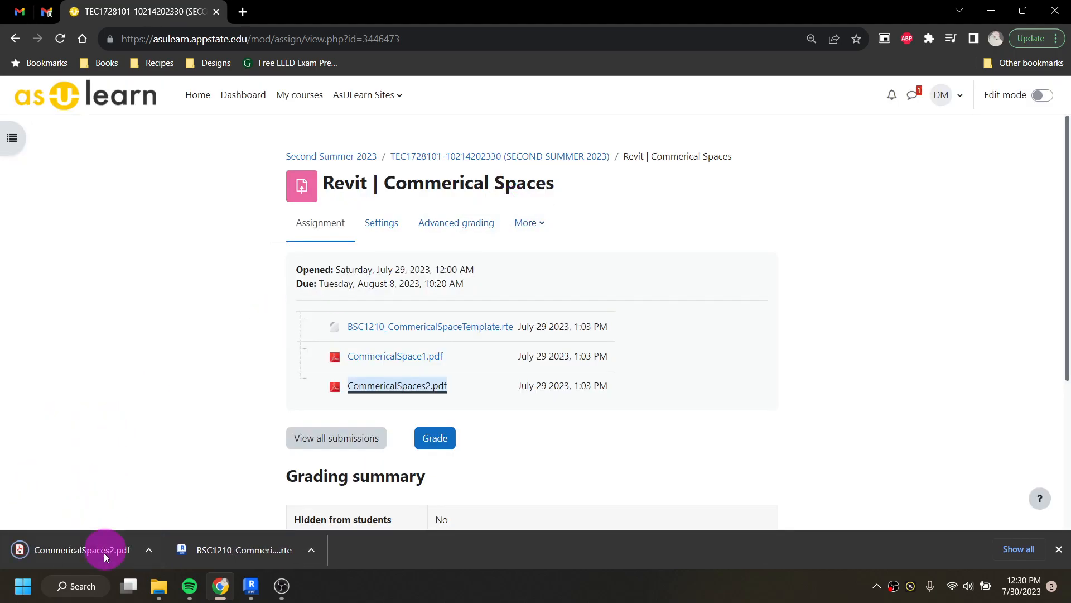
left_click(104, 553)
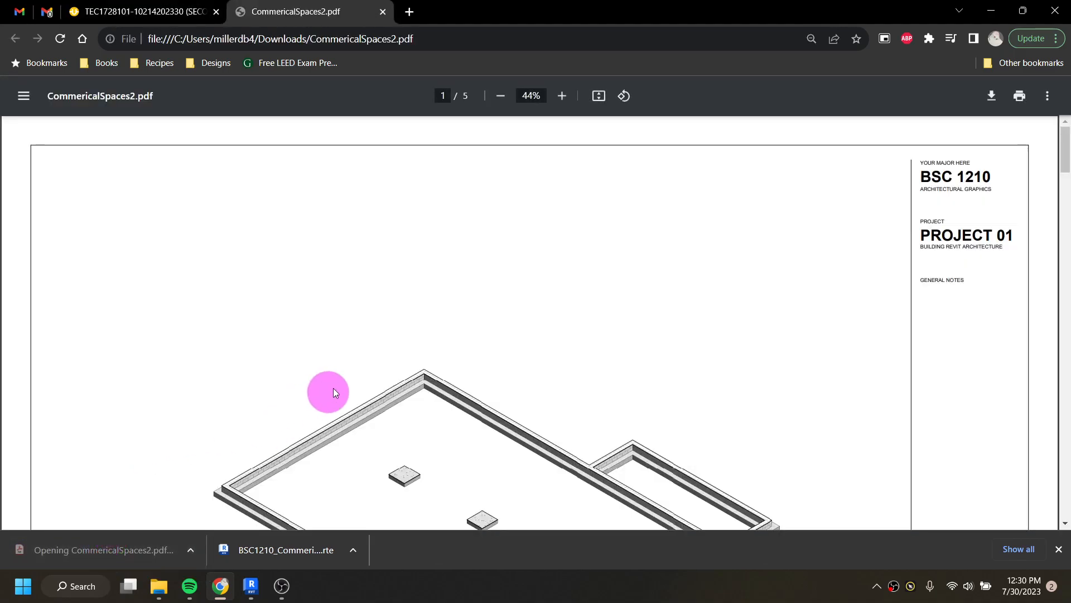
left_click(599, 98)
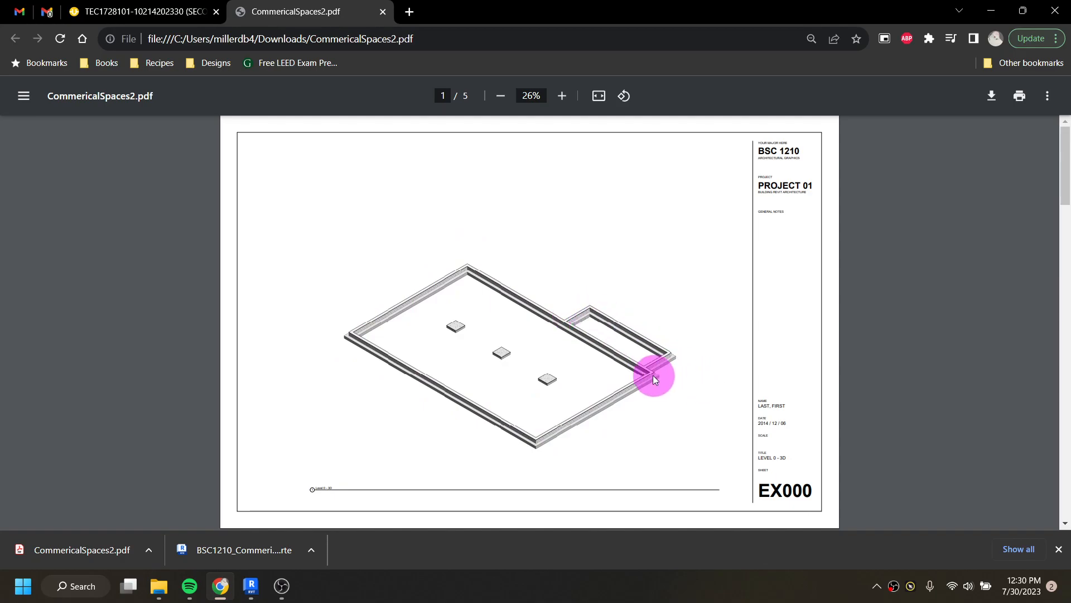
Review the building's 3D views level by level on sheets EX000 through EX004 of CommericalSpaces2.pdf.
scroll(452, 323, "down", 6)
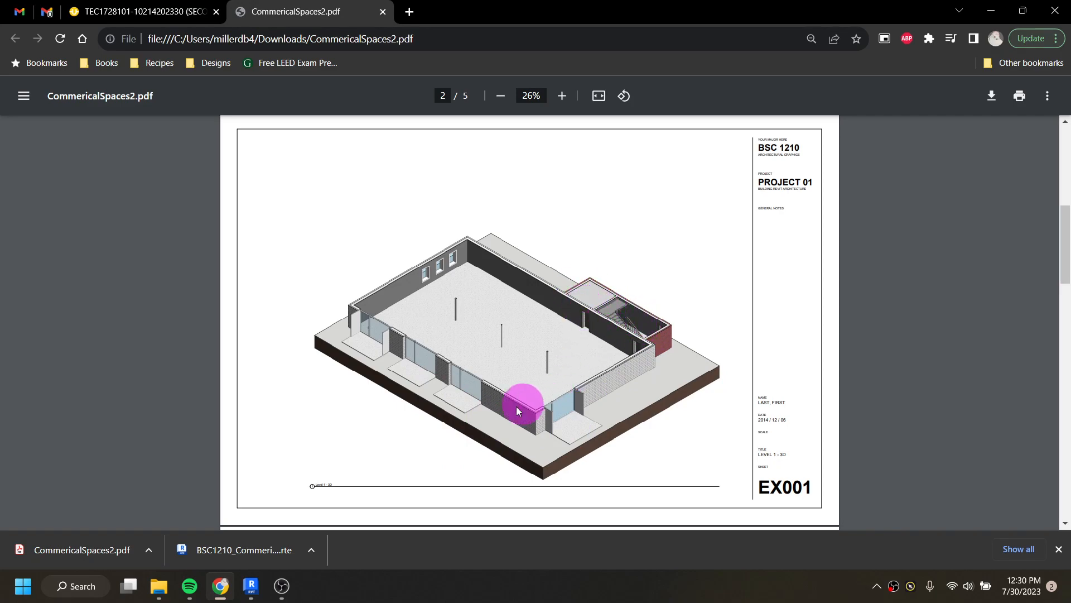
scroll(485, 340, "down", 1)
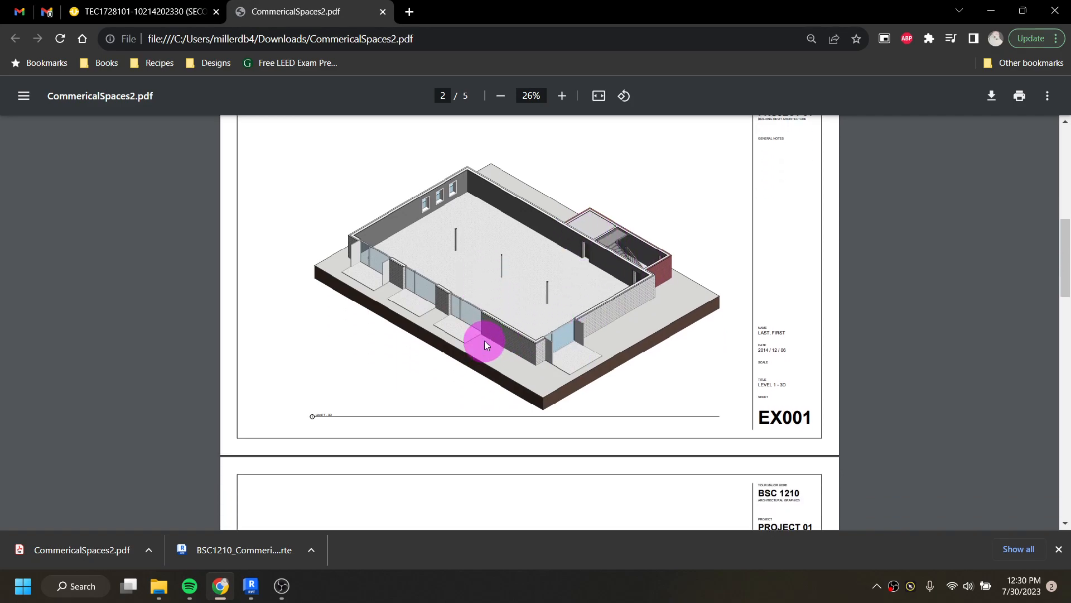
scroll(485, 333, "down", 2)
scroll(485, 333, "down", 3)
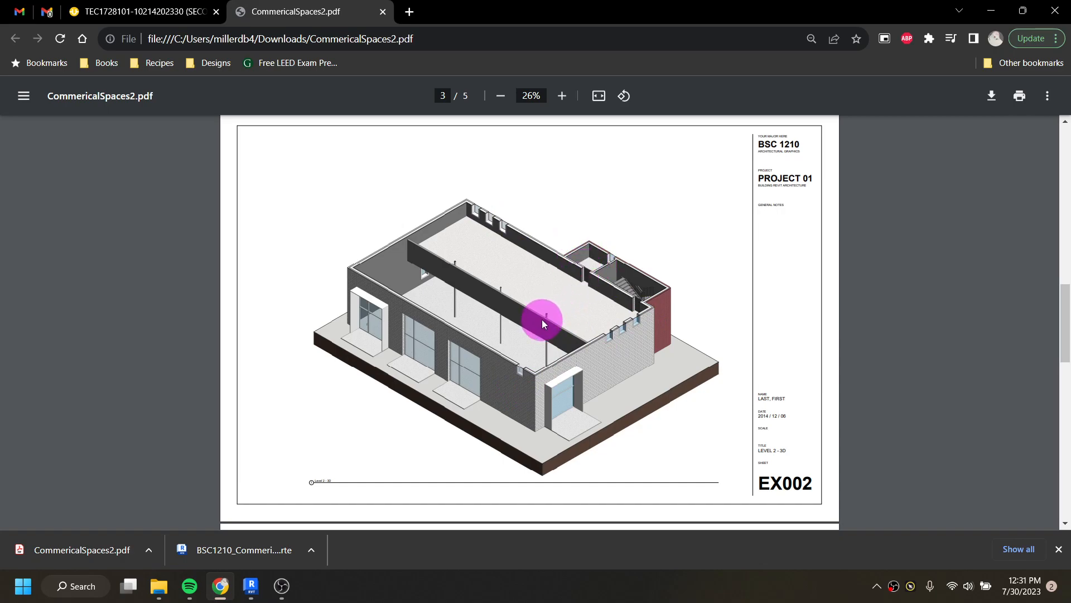
scroll(540, 320, "down", 7)
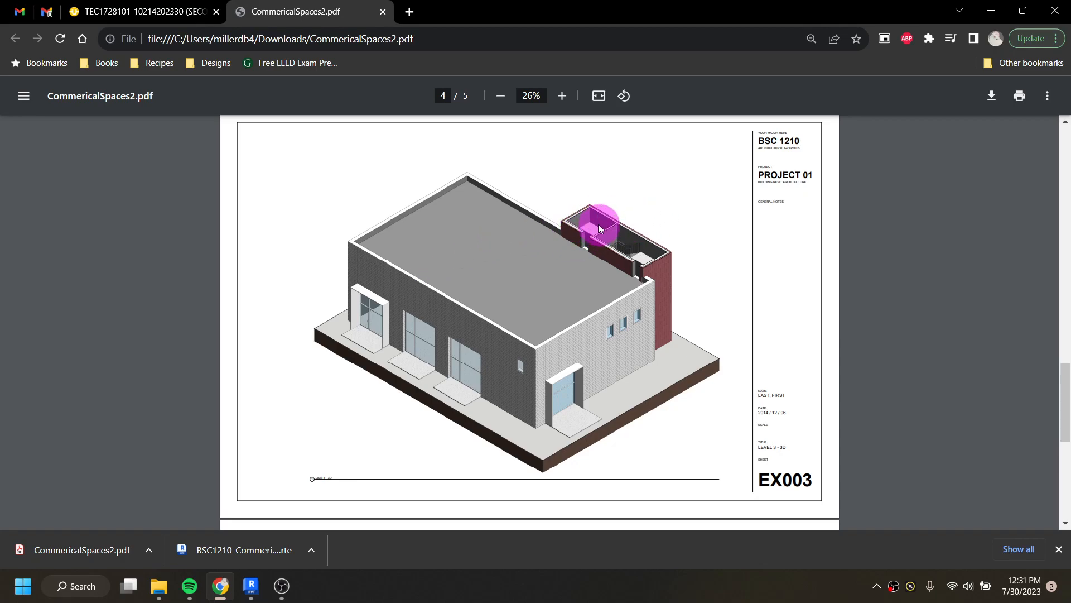
scroll(576, 281, "down", 7)
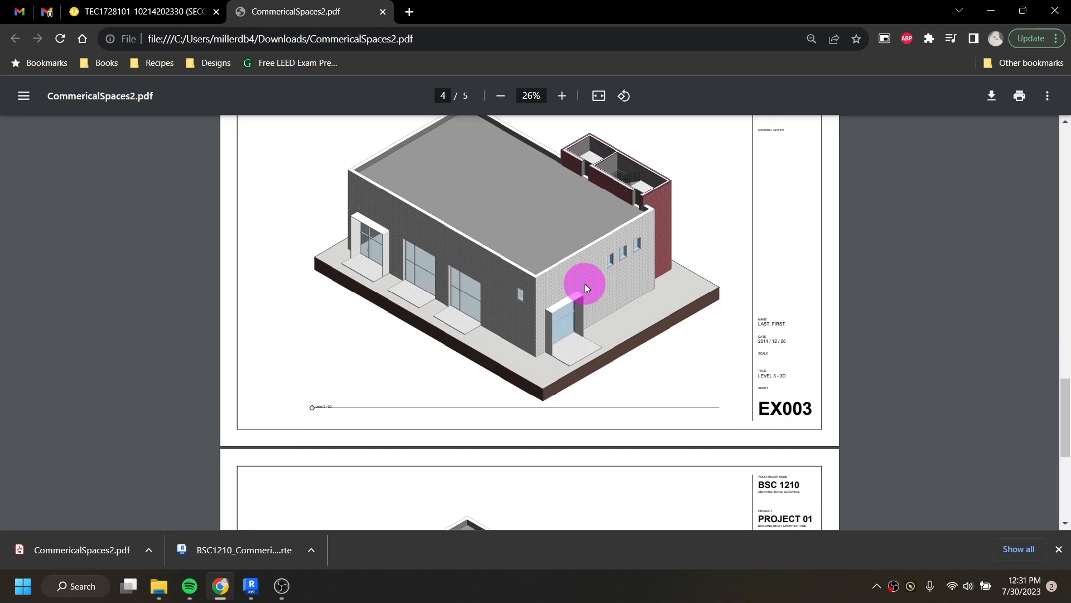
scroll(555, 315, "down", 1)
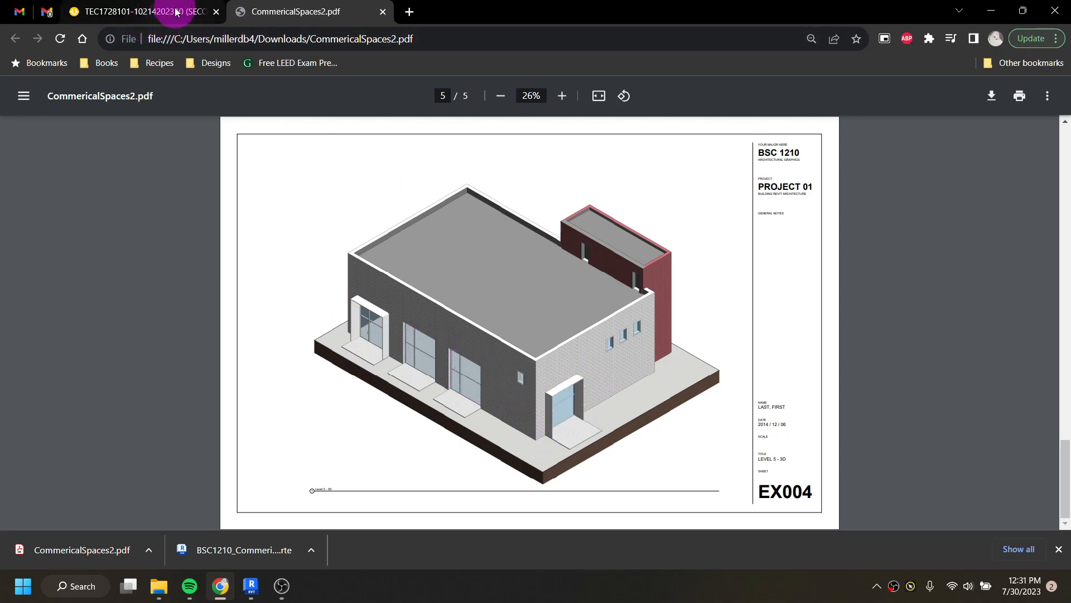
mouse_move(177, 13)
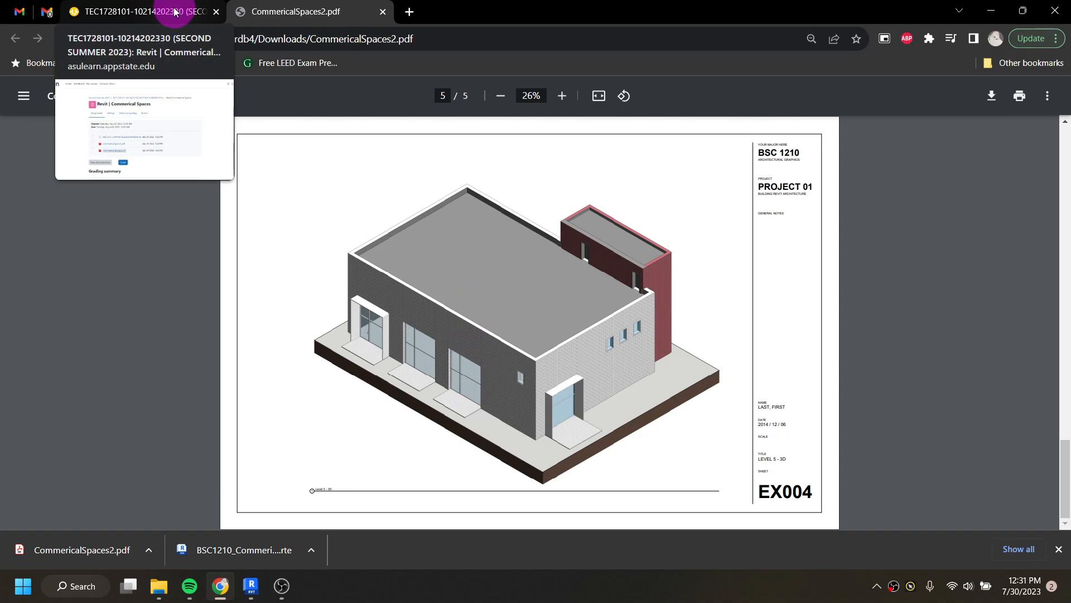
scroll(405, 355, "up", 12)
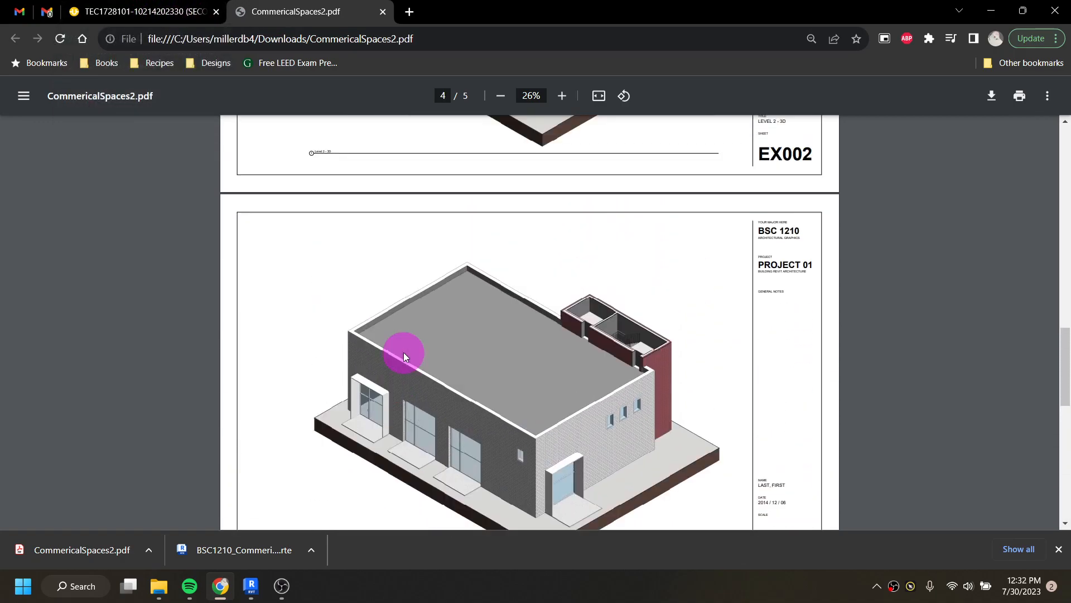
scroll(399, 355, "up", 1)
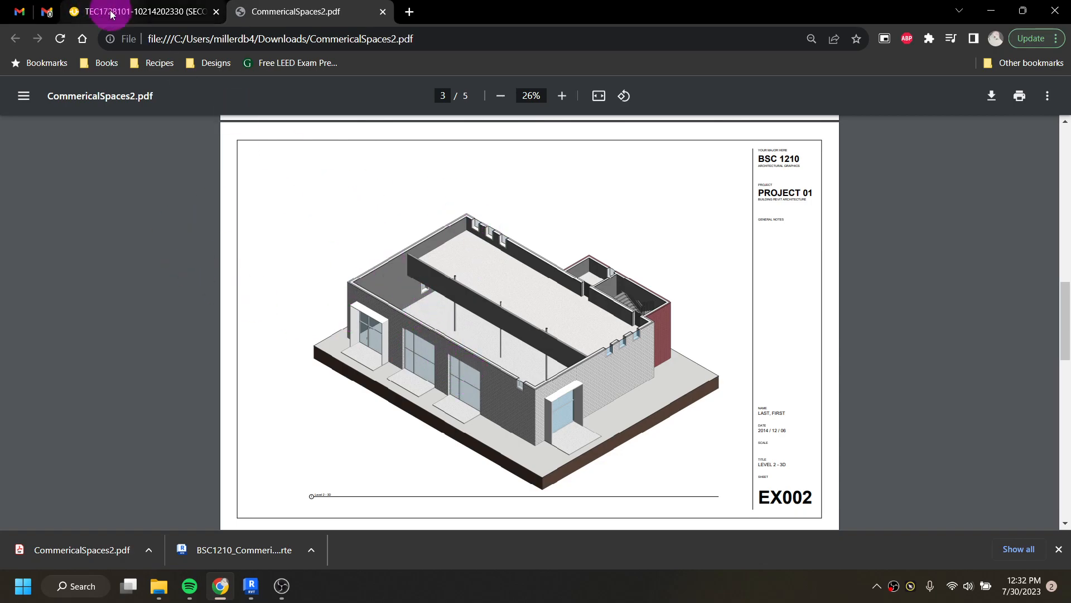
Return to the assignment page, download CommericalSpace1.pdf and open it with the whole page fitted in view.
left_click(133, 12)
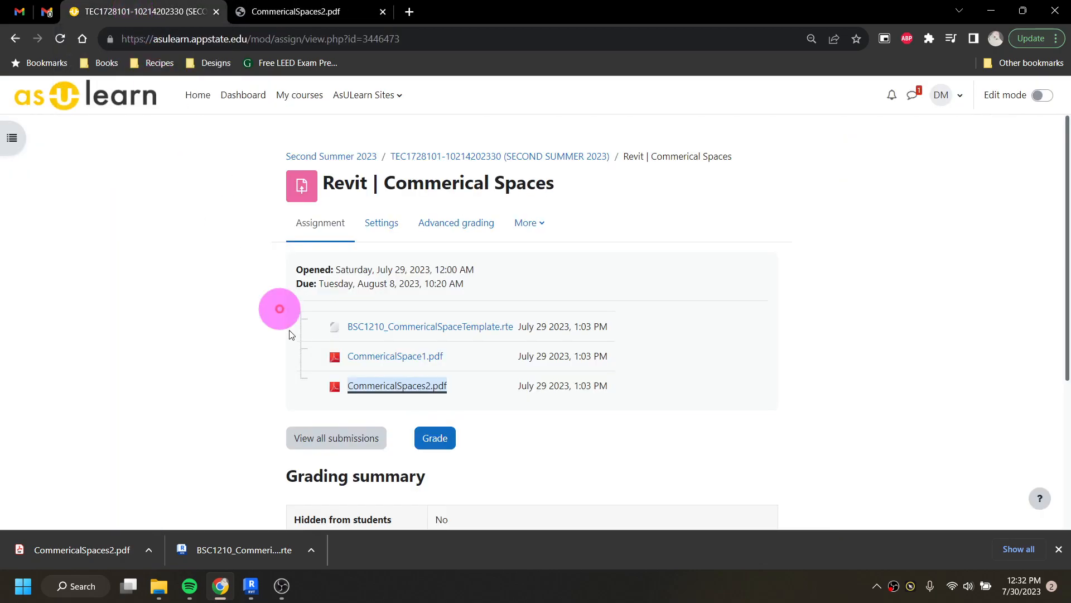
left_click(389, 361)
left_click(502, 219)
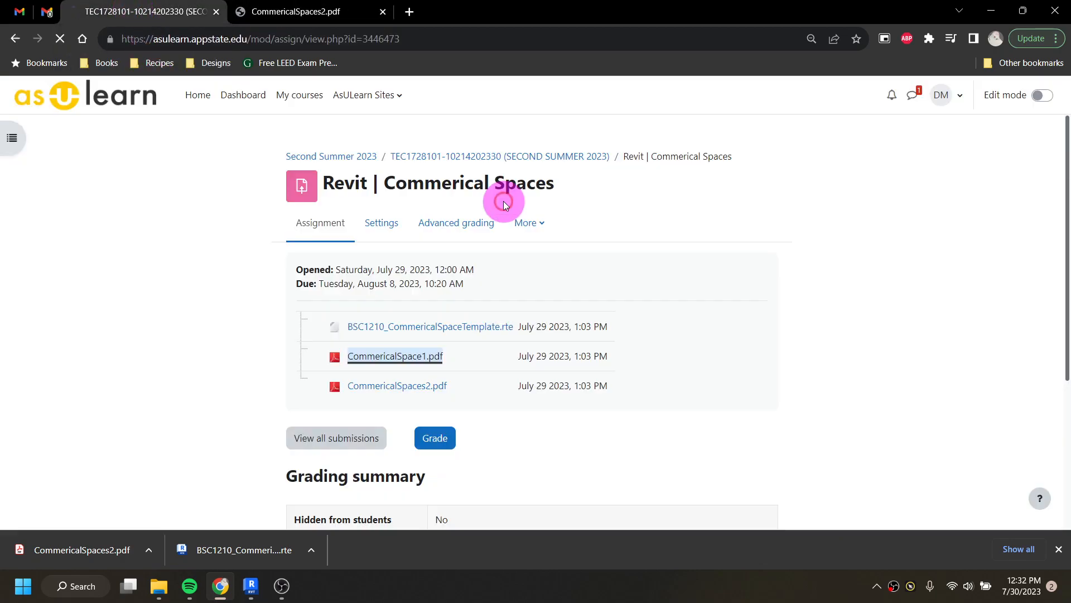
left_click(98, 557)
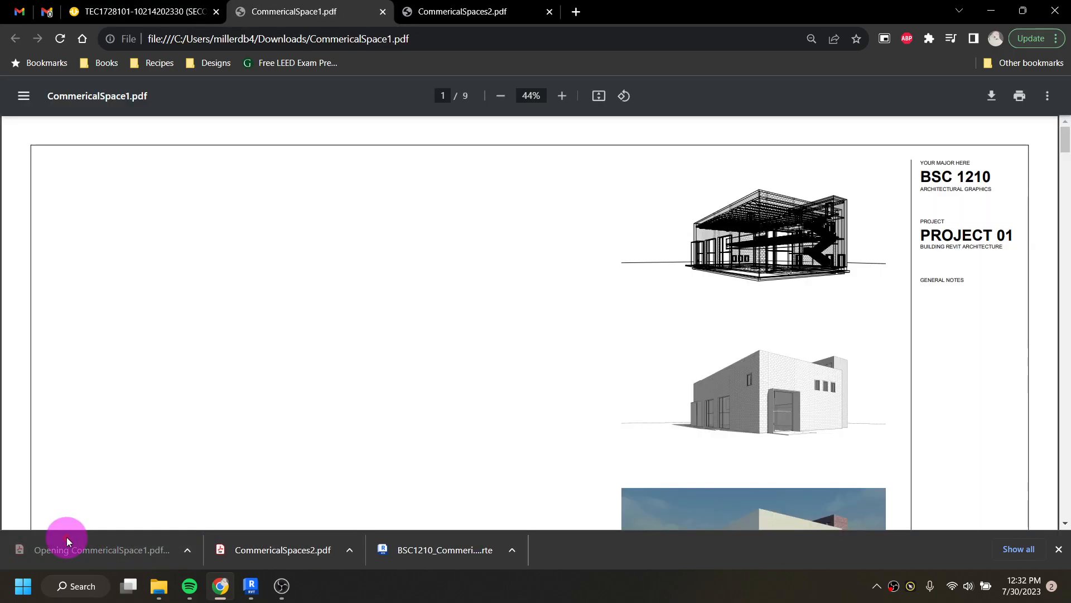
left_click(595, 106)
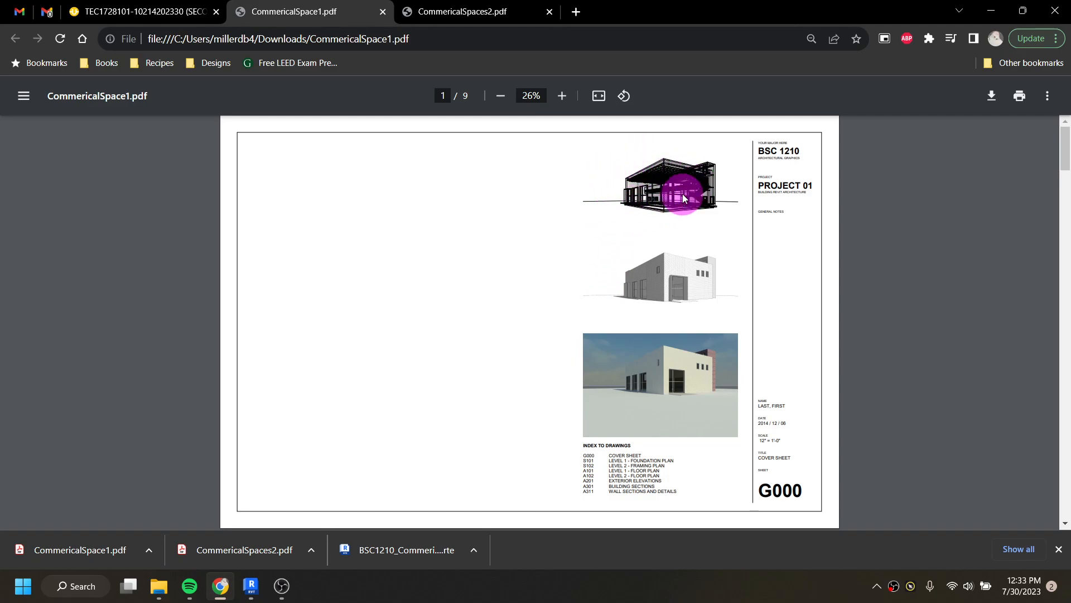
Examine the wireframe perspective on cover sheet G000 at 100% magnification, and fit the whole page again.
left_click(599, 96)
left_click(563, 99)
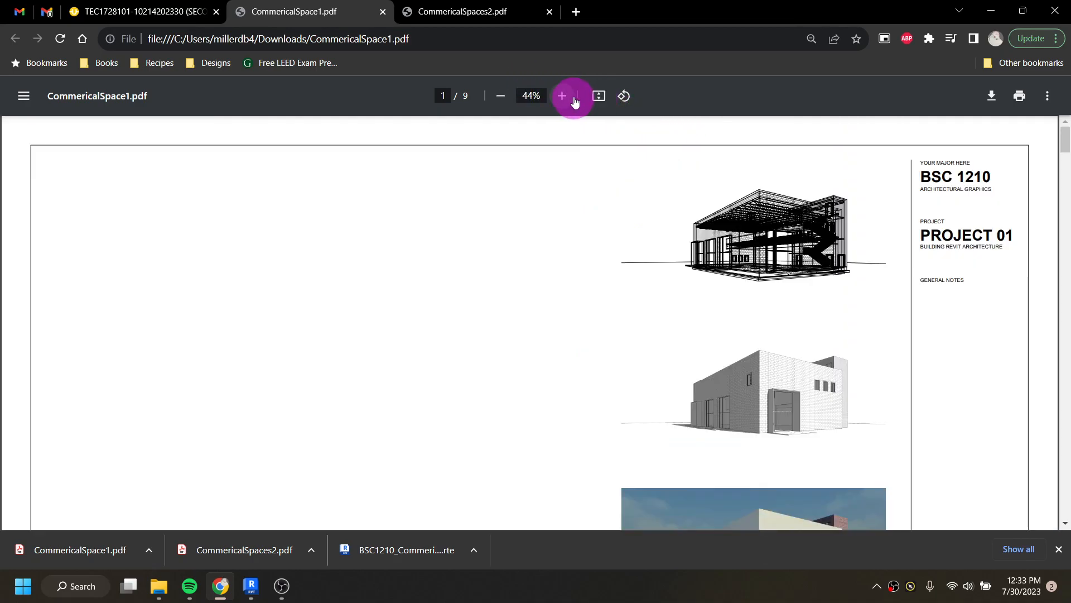
left_click(566, 102)
left_click(564, 100)
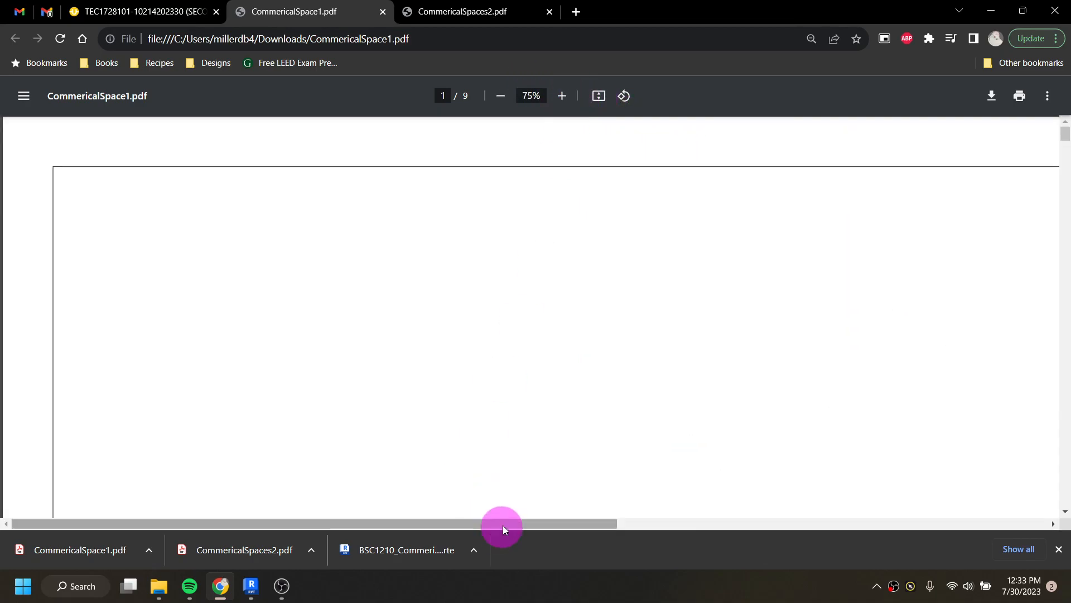
mouse_move(519, 523)
left_mouse_down()
mouse_move(813, 537)
mouse_move(898, 527)
left_mouse_up()
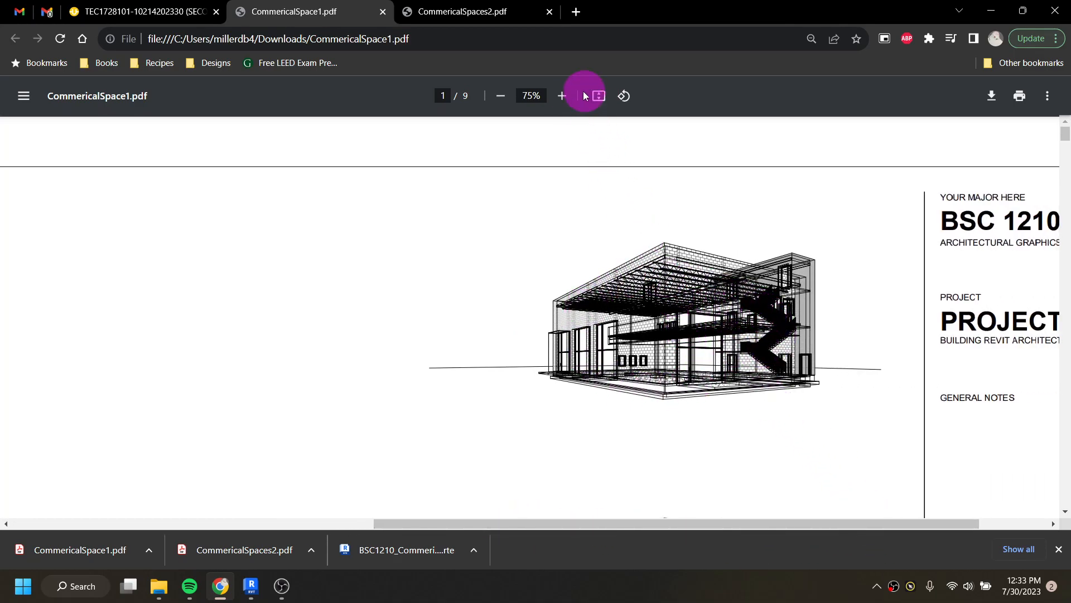
left_click(563, 102)
left_click(564, 99)
left_click(564, 103)
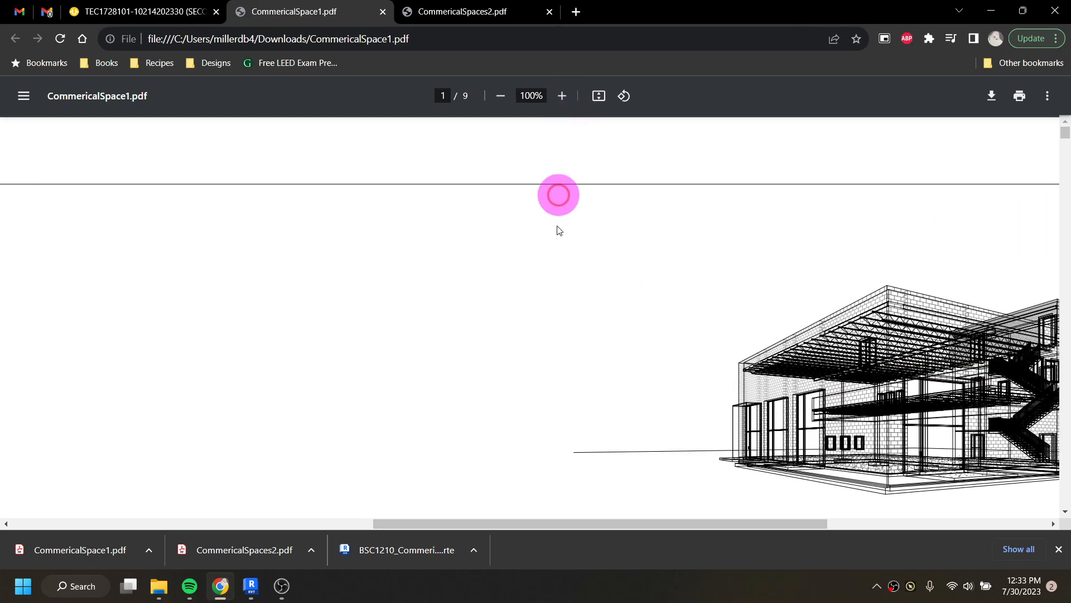
left_click_drag(591, 525, 598, 527)
left_click_drag(677, 524, 679, 500)
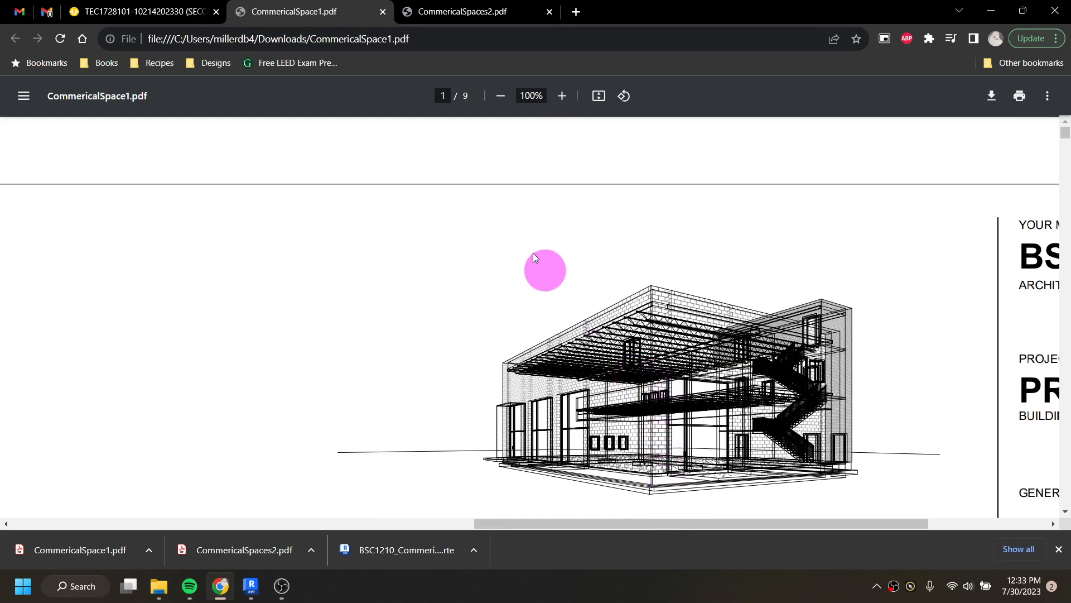
left_click(600, 98)
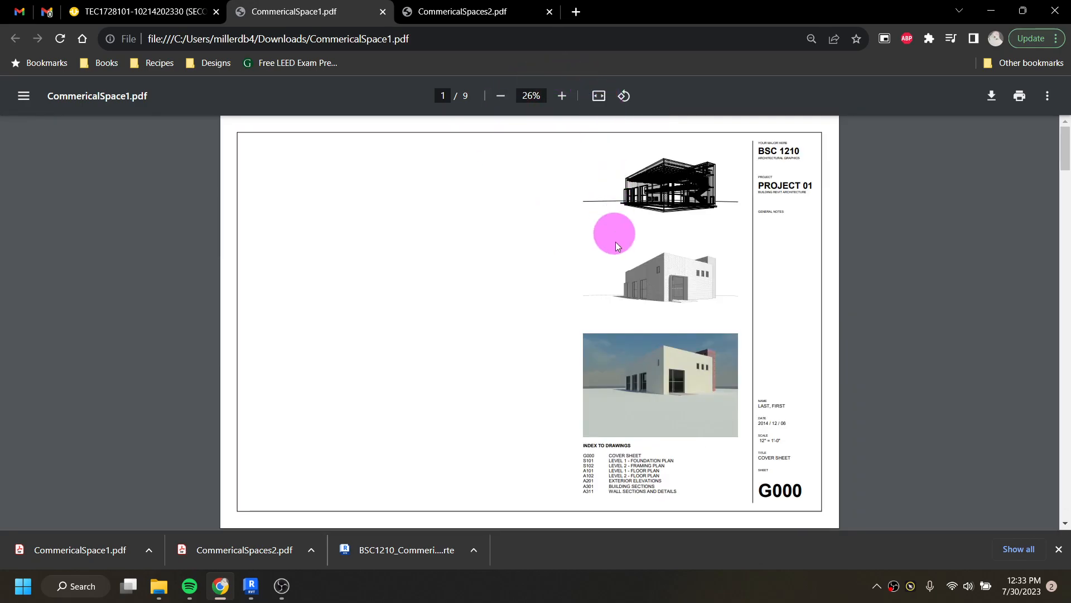
Review the Level 01 foundation plan on sheet S101 and the Level 02 framing plan on sheet S102.
scroll(771, 263, "down", 7)
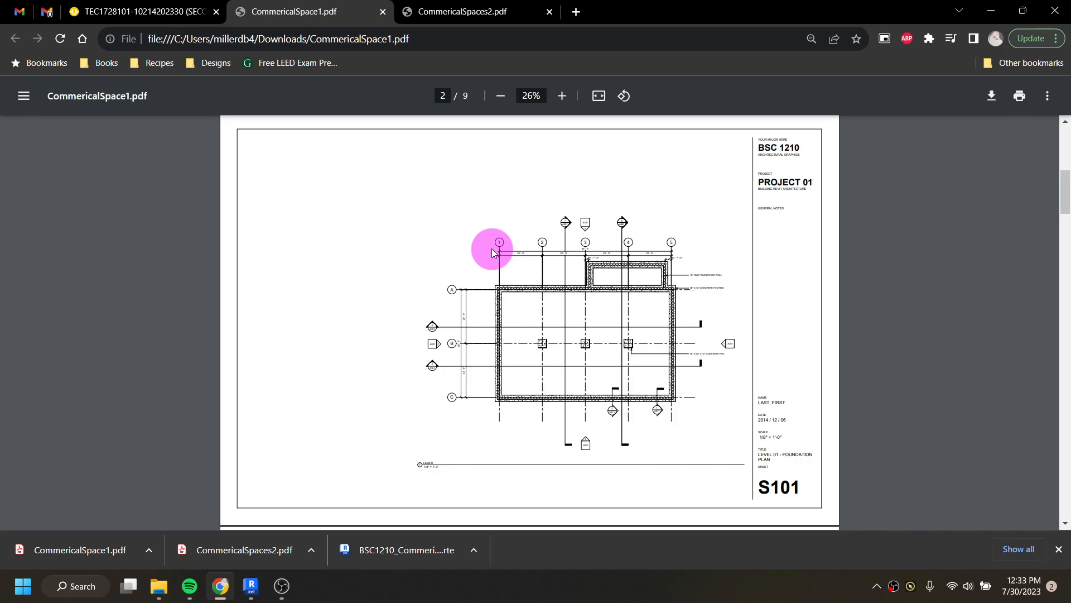
scroll(514, 247, "down", 1)
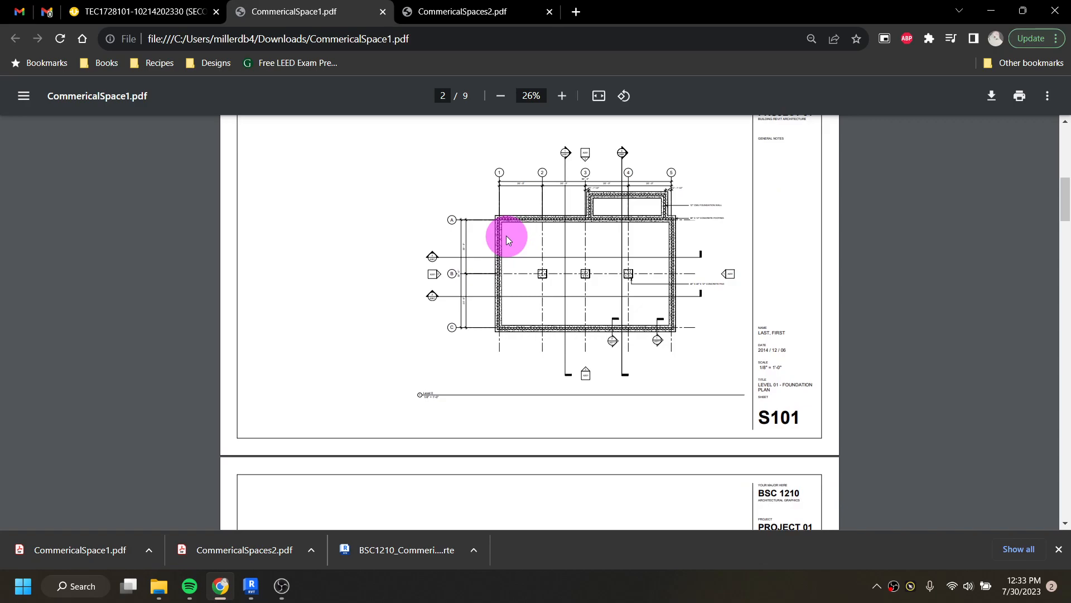
scroll(507, 239, "down", 4)
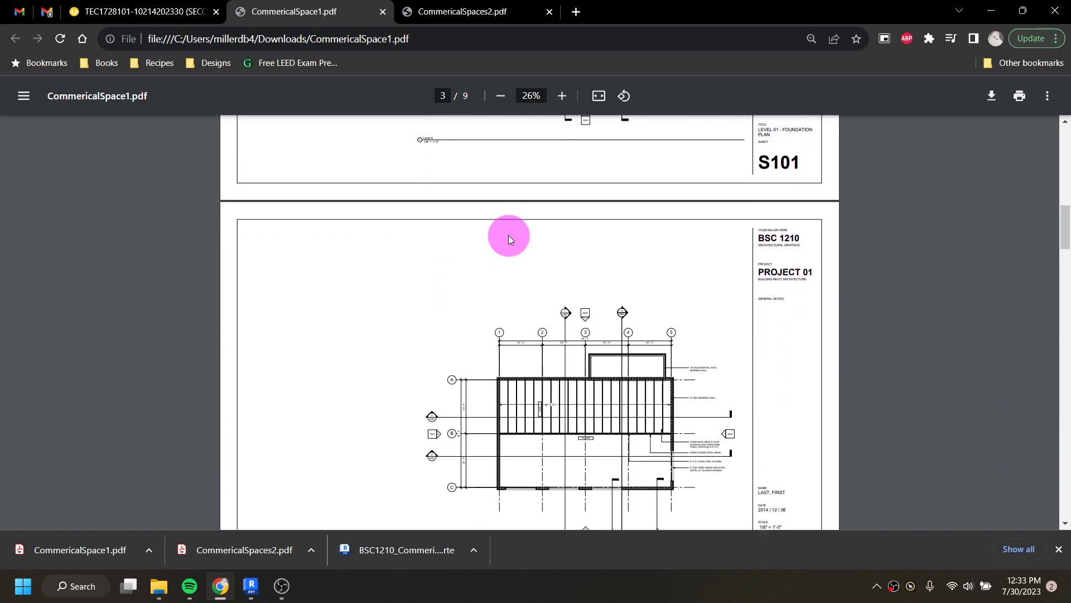
scroll(508, 240, "down", 1)
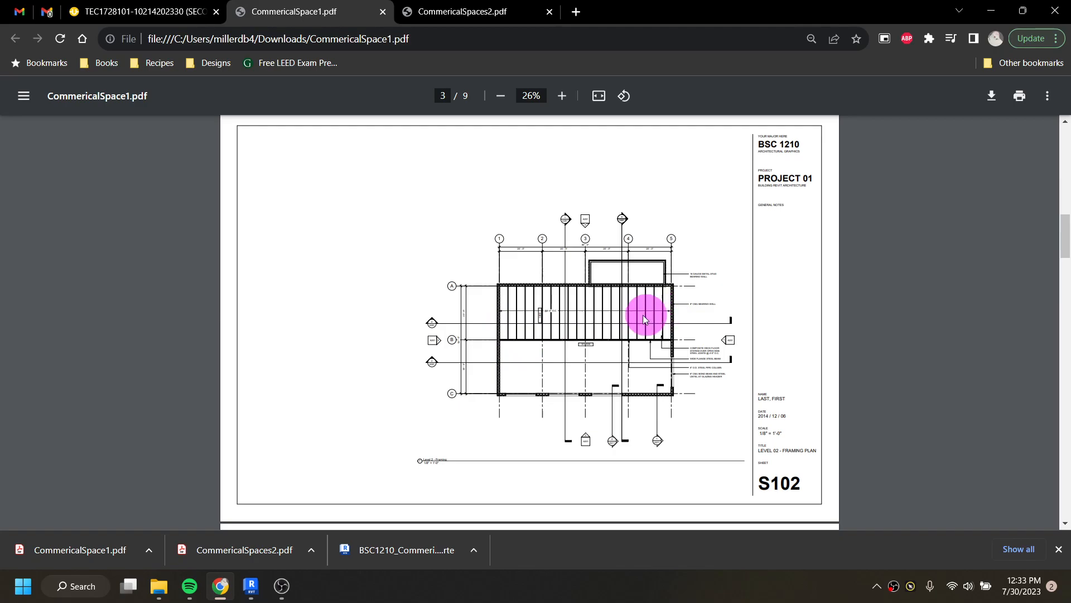
scroll(505, 315, "down", 6)
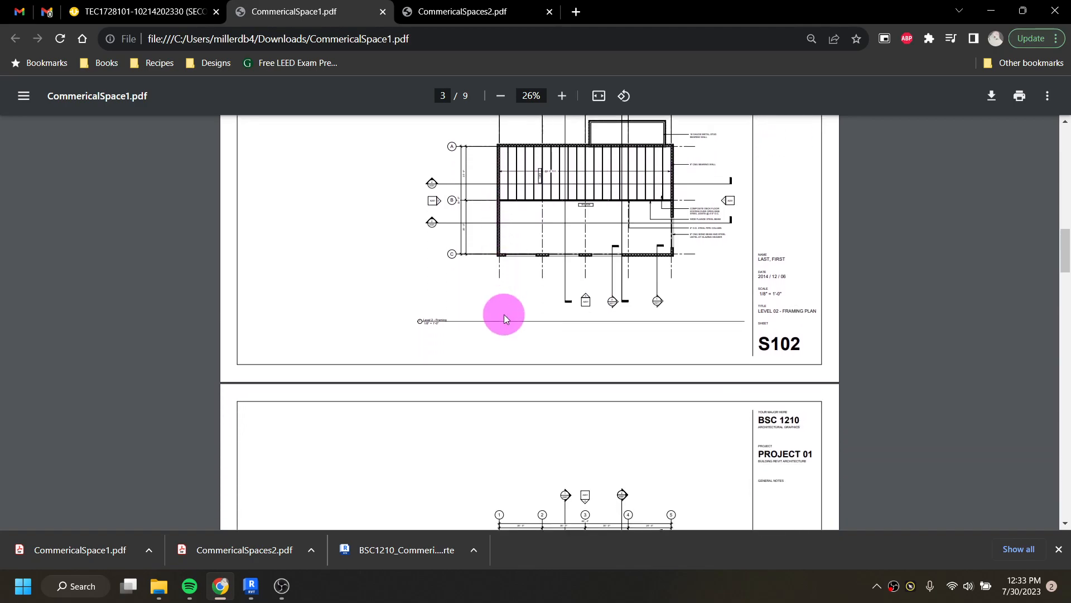
scroll(506, 318, "down", 2)
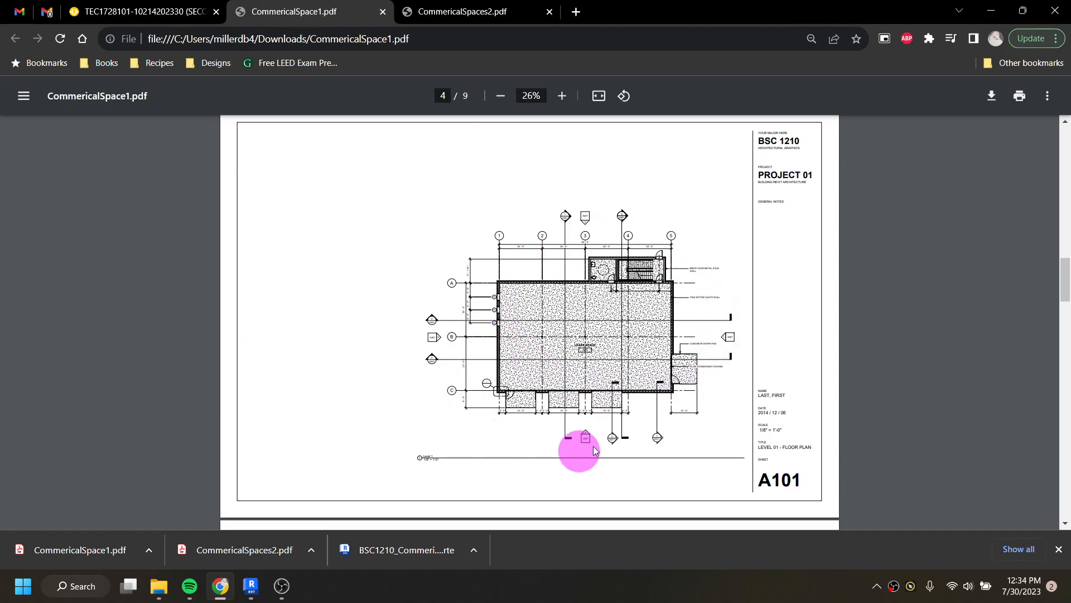
Examine the Level 01 floor plan on sheet A101 at 50% magnification and continue to the Level 02 floor plan.
left_click(561, 96)
left_click(562, 95)
left_click(562, 96)
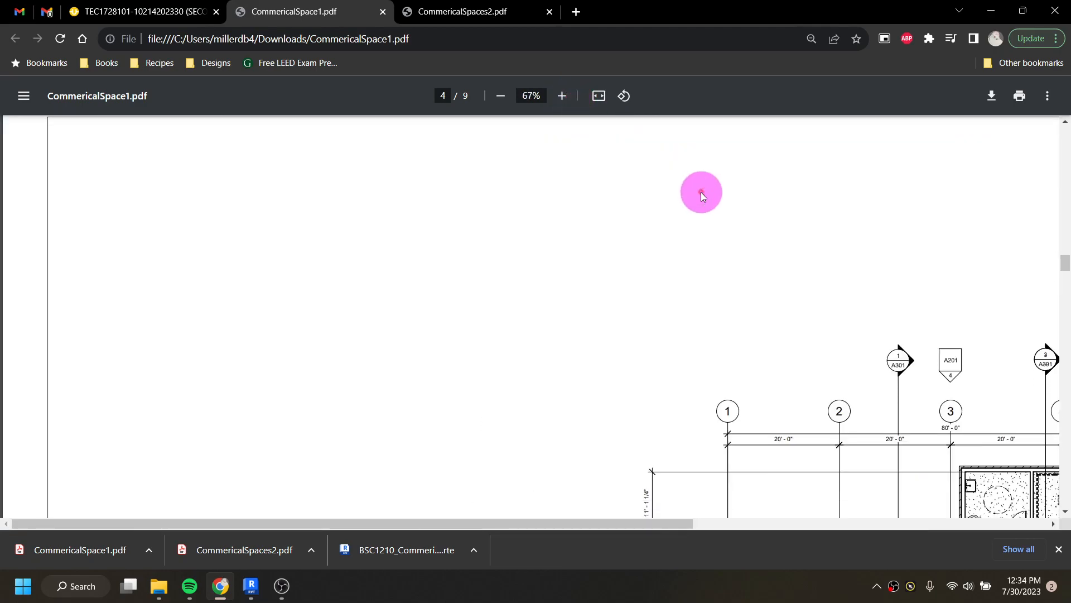
scroll(592, 122, "down", 2)
left_click(513, 96)
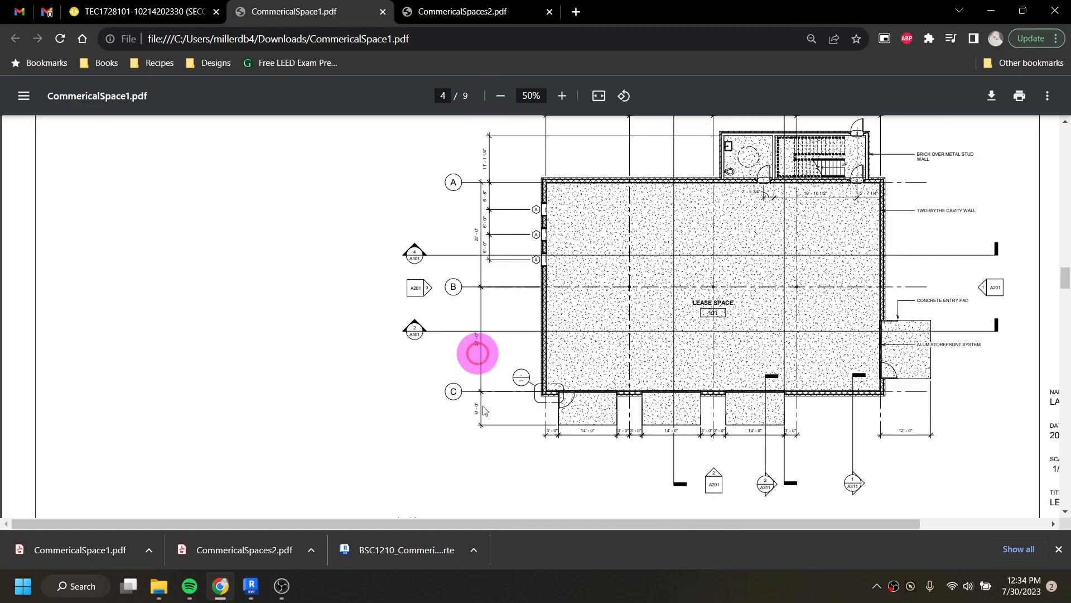
left_click_drag(557, 523, 638, 524)
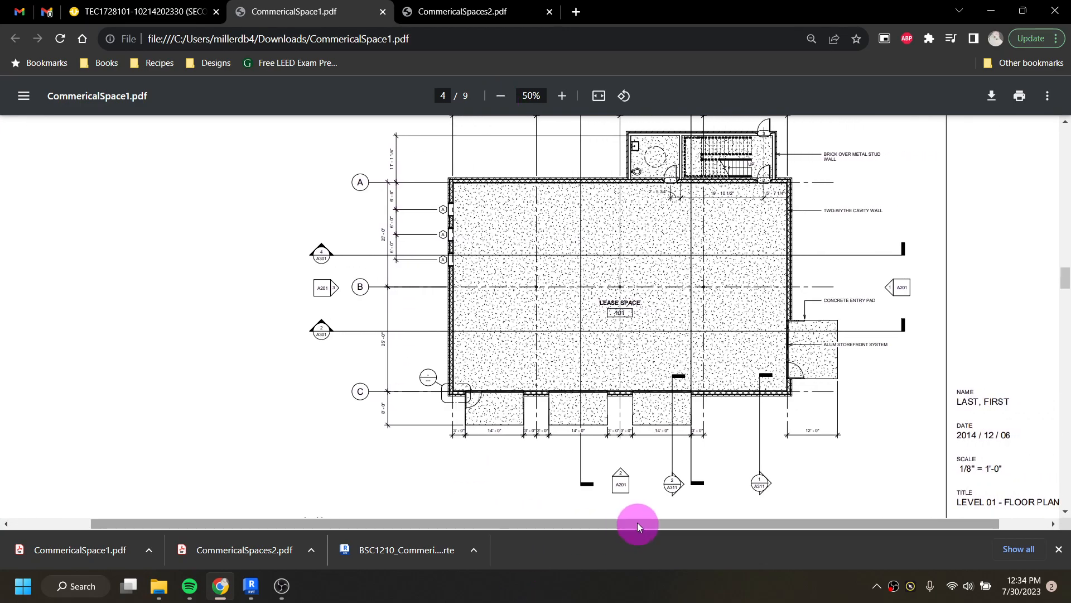
scroll(643, 484, "up", 2)
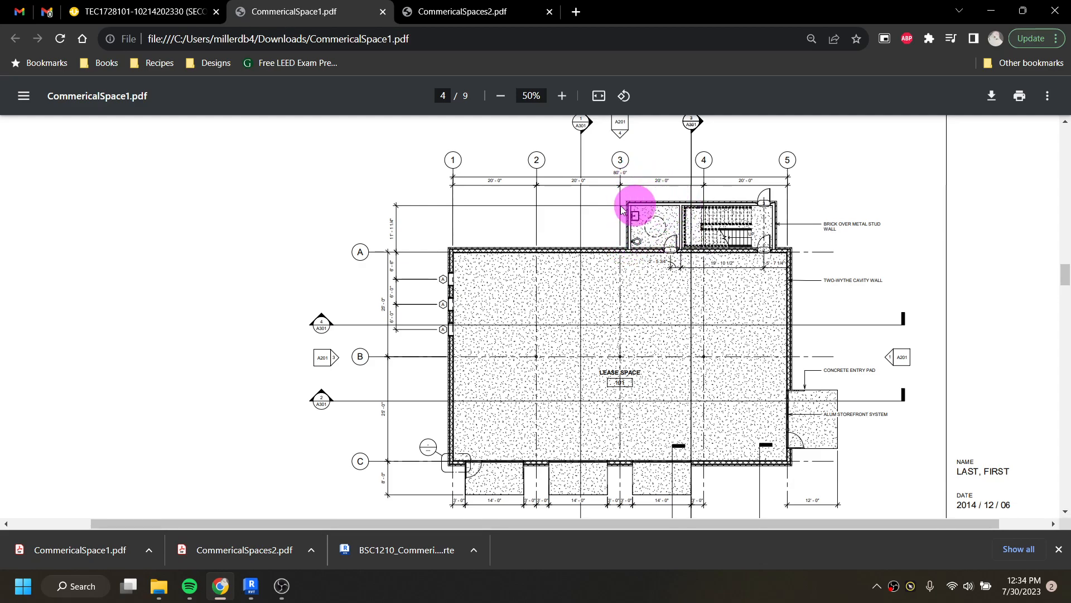
scroll(626, 214, "down", 8)
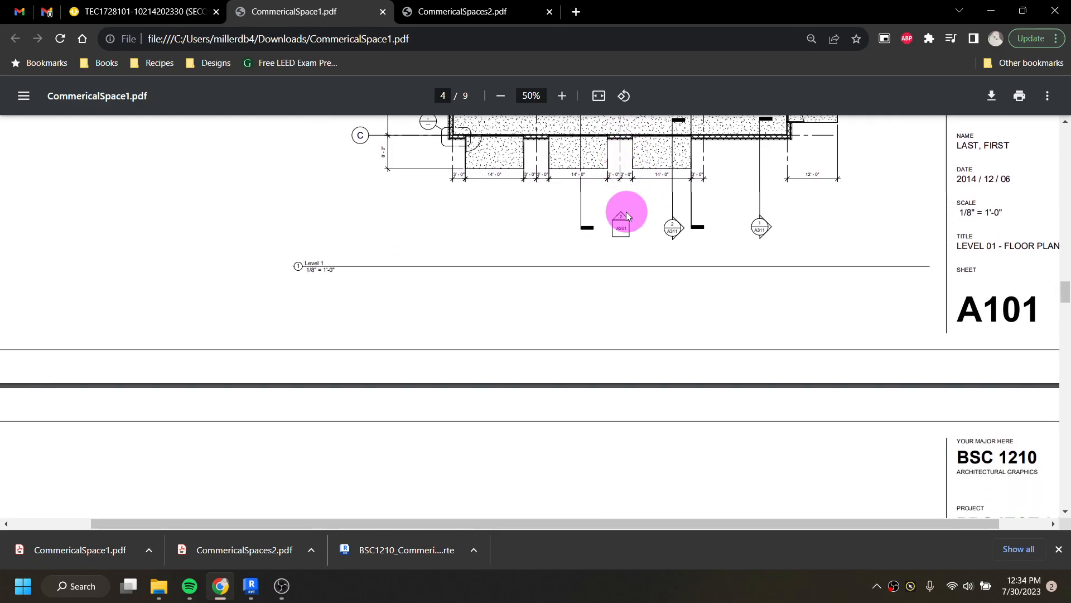
scroll(627, 212, "down", 5)
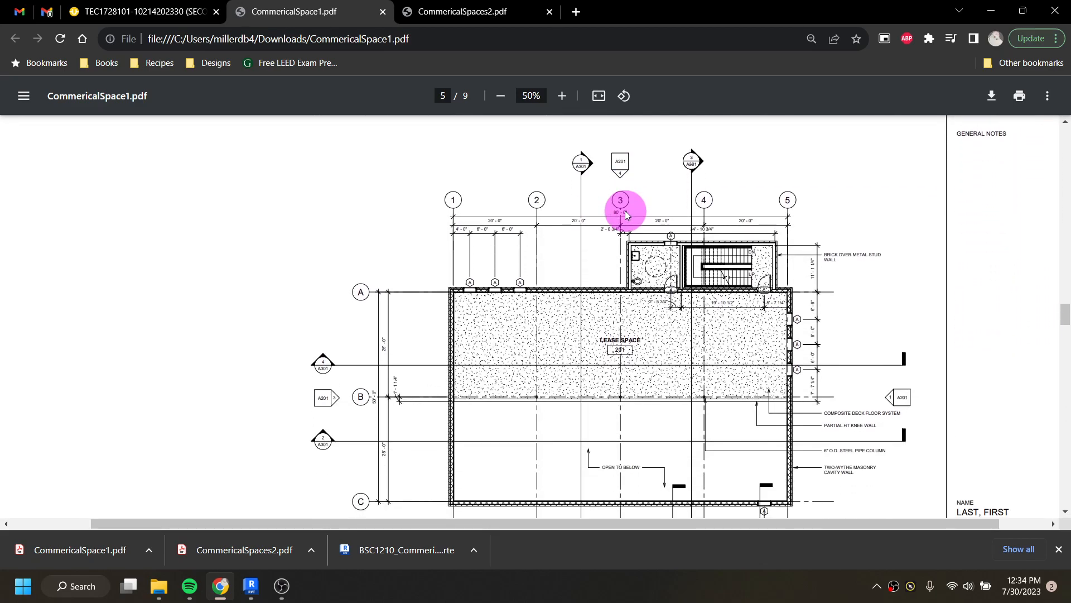
Review the Level 02 floor plan on sheet A102 and the Level 03 roof plan on the following sheet.
scroll(625, 210, "down", 1)
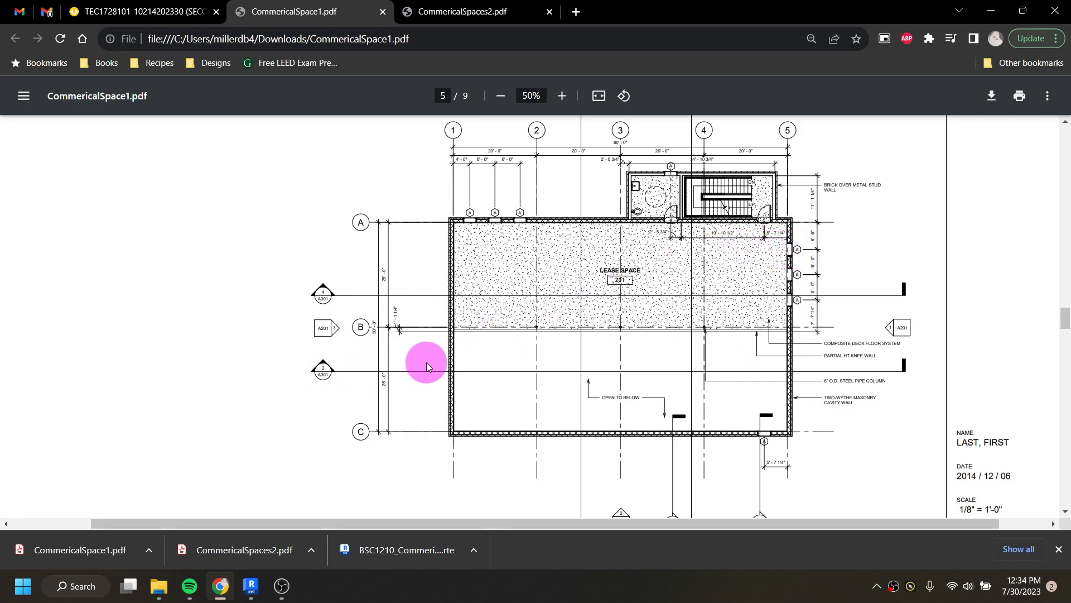
scroll(416, 347, "down", 3)
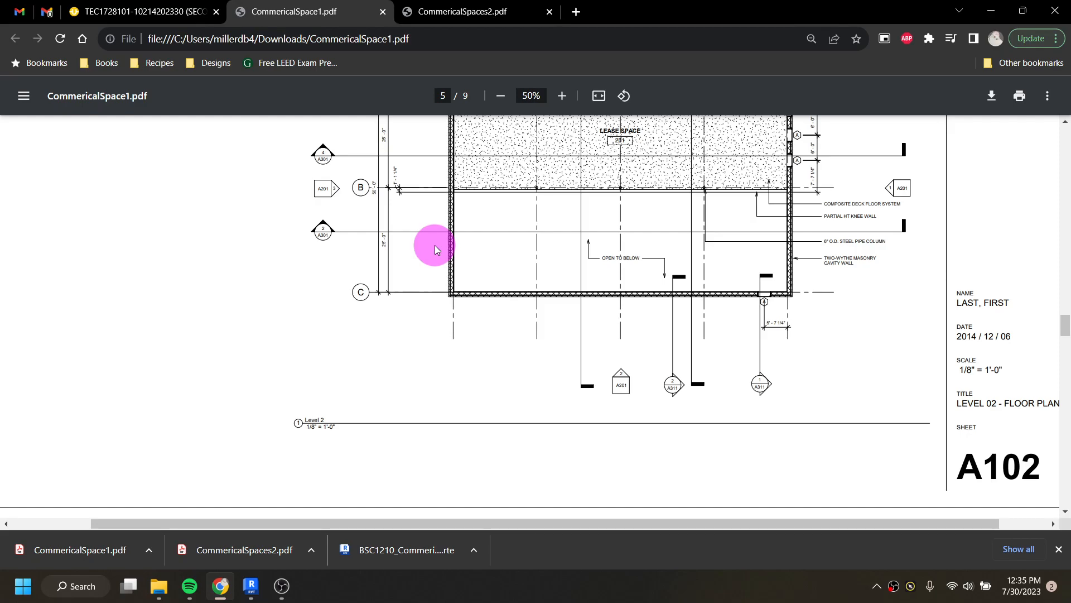
scroll(435, 248, "up", 1)
scroll(435, 249, "down", 9)
scroll(419, 251, "down", 4)
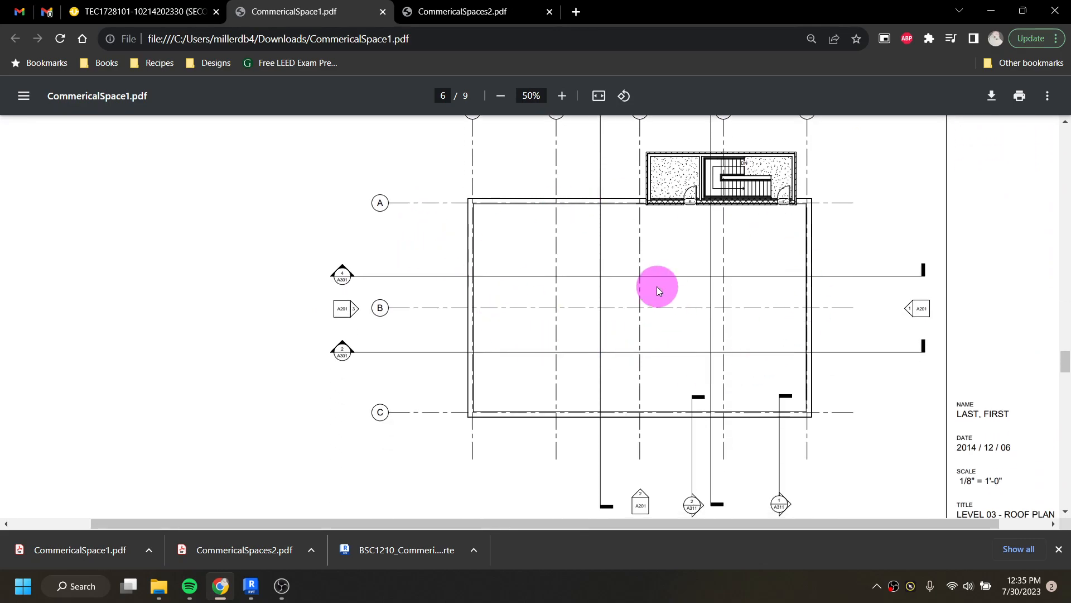
scroll(657, 286, "up", 1)
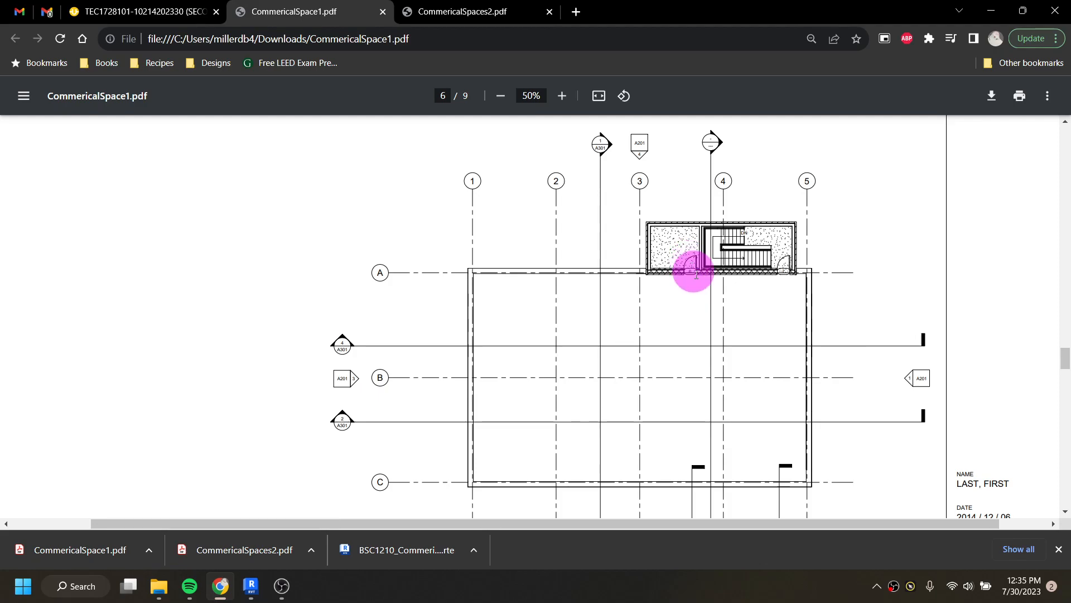
Go back through the Level 02 and Level 01 floor plans to compare the restroom and stair area.
scroll(725, 294, "up", 10)
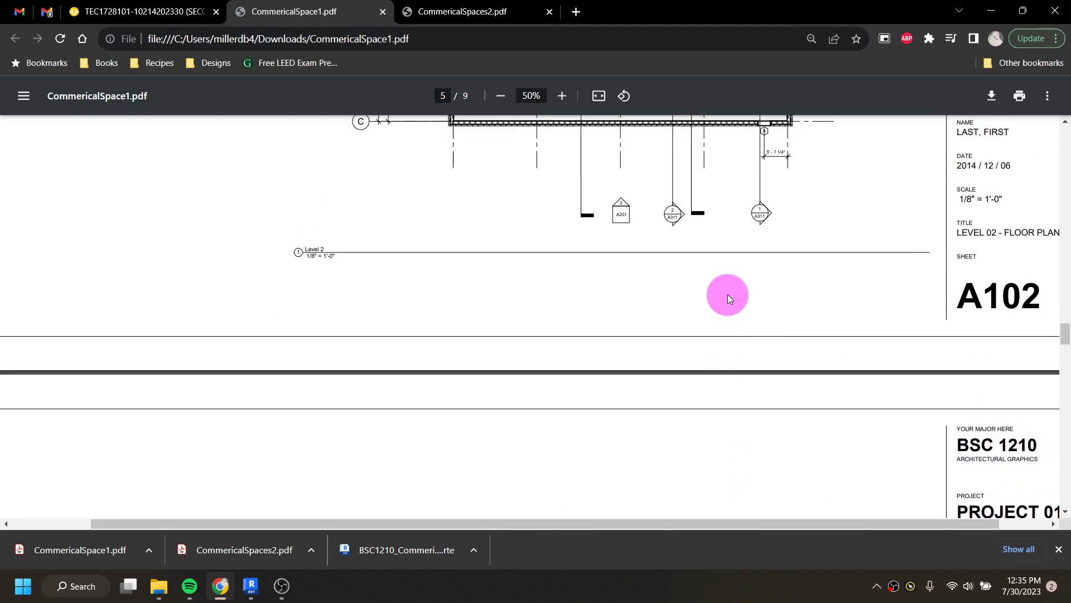
scroll(726, 294, "up", 1)
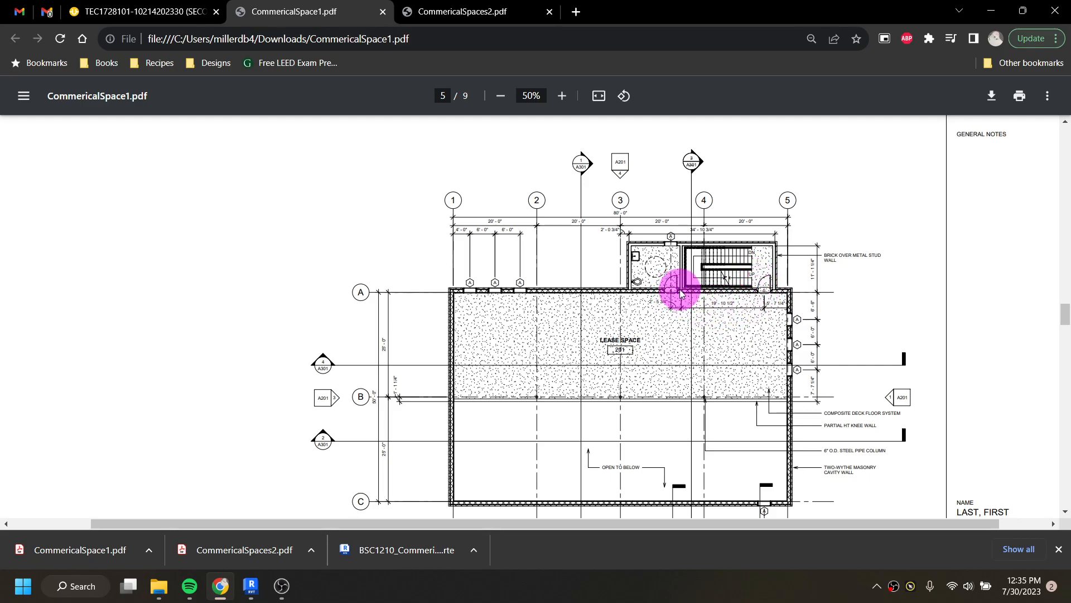
scroll(681, 293, "up", 10)
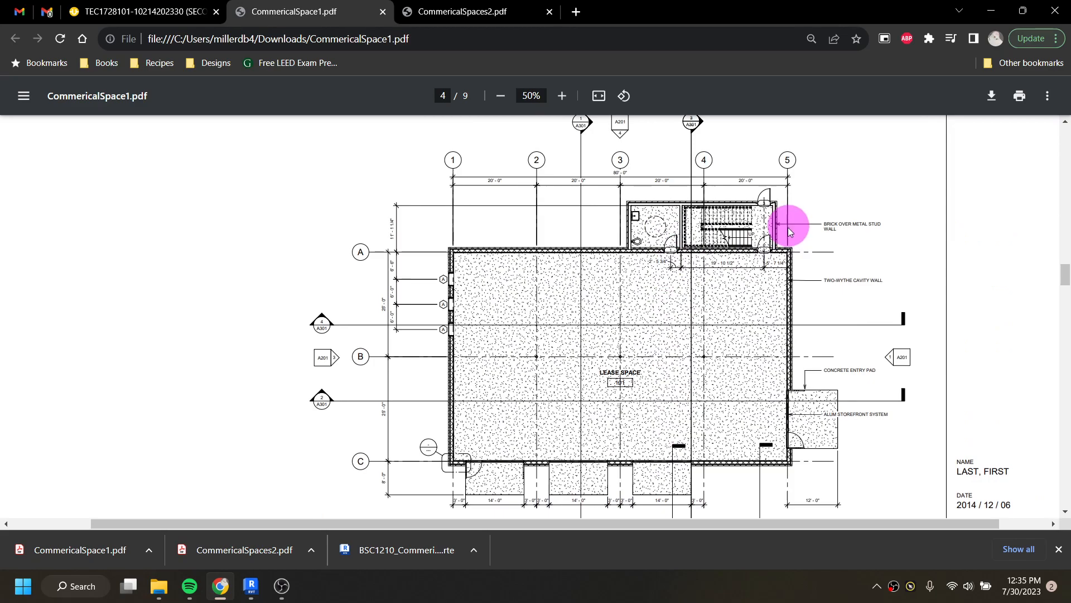
Go to the exterior elevations on page 7 and examine the North elevation at 75% magnification.
scroll(770, 265, "down", 18)
scroll(773, 268, "down", 20)
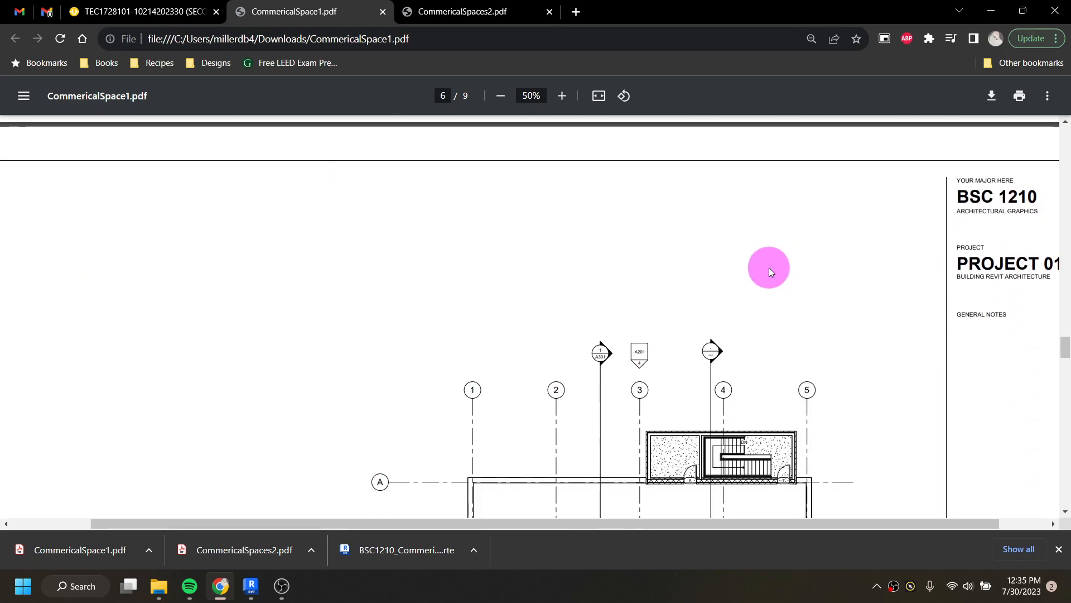
scroll(766, 270, "down", 4)
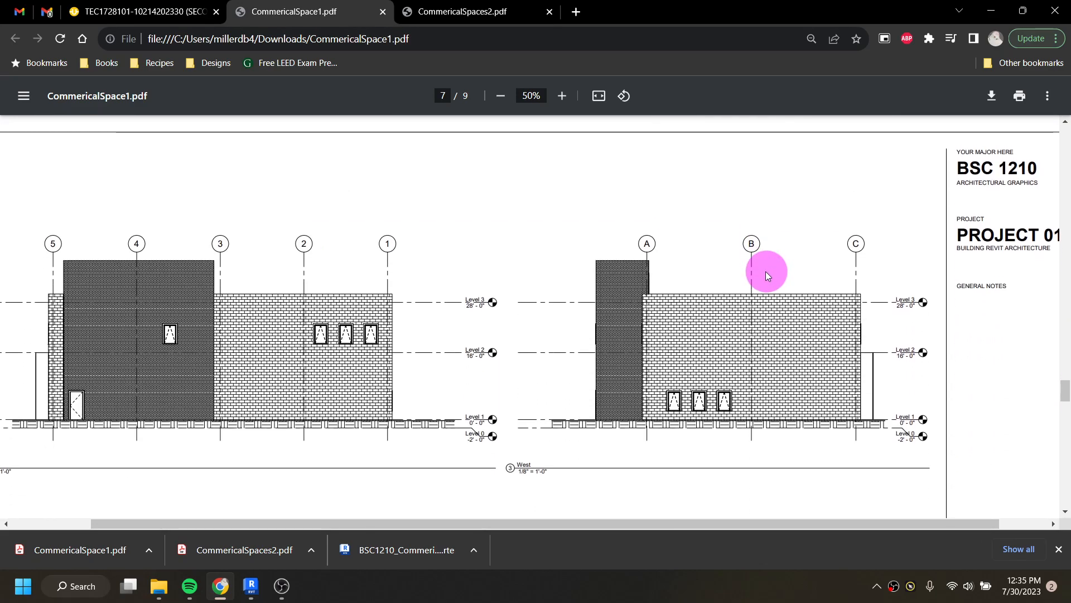
left_click_drag(597, 523, 511, 529)
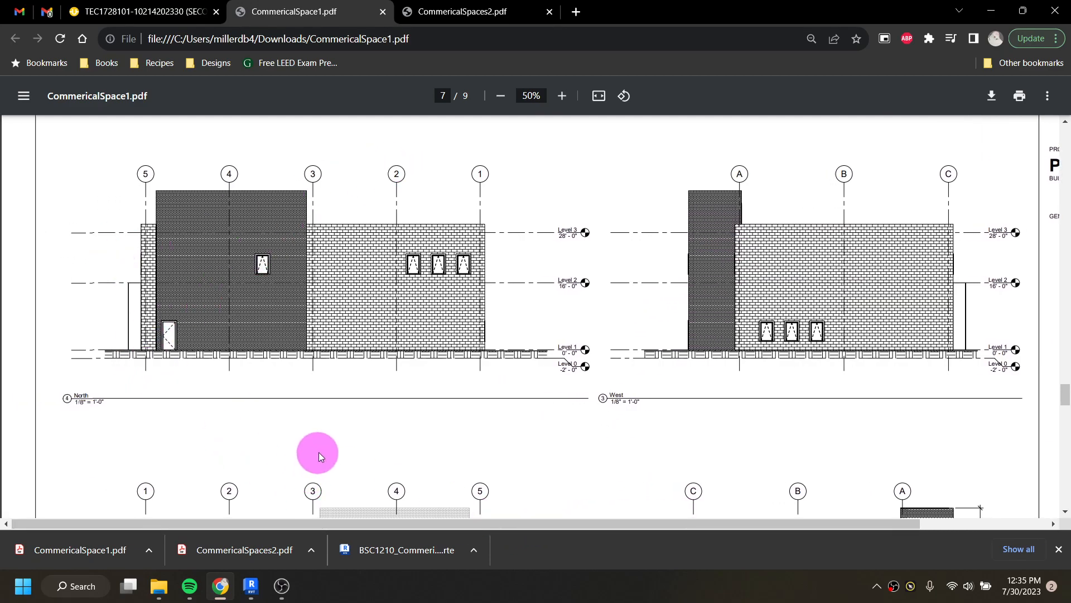
left_click(563, 96)
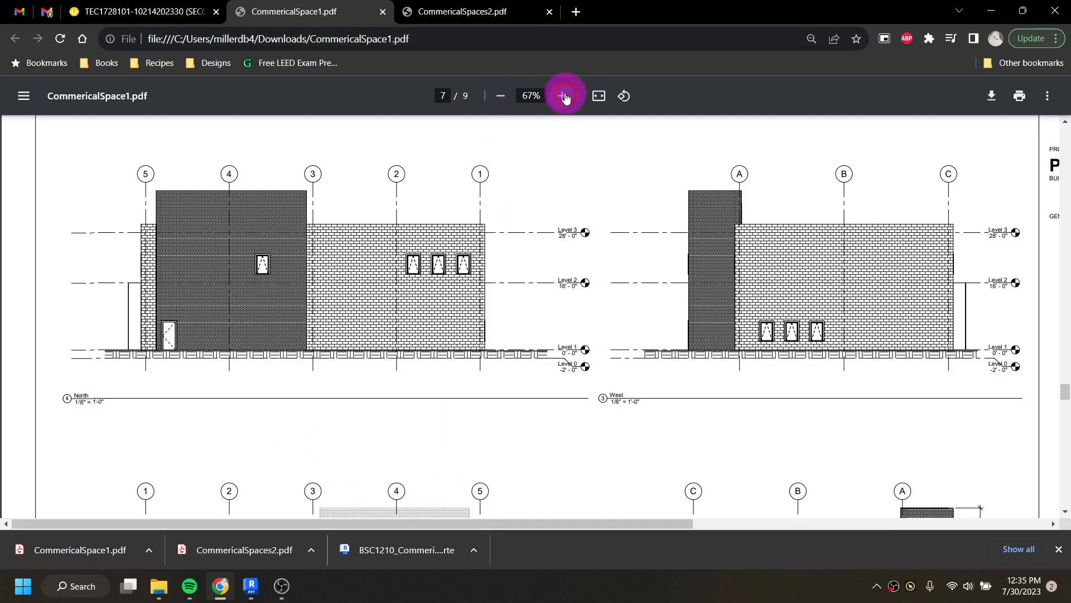
left_click(564, 96)
scroll(494, 334, "down", 1)
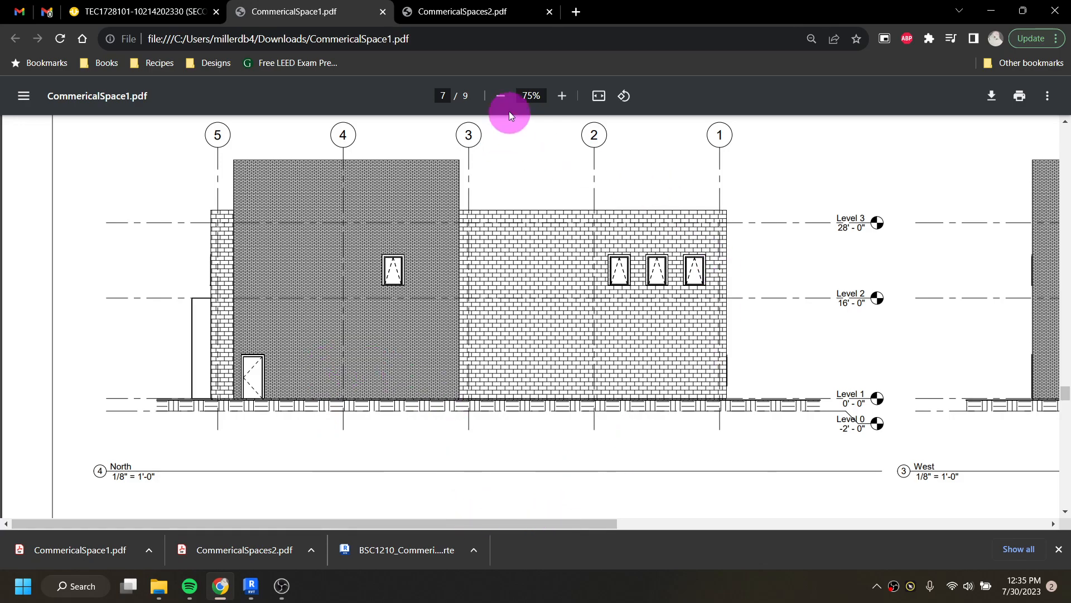
Reduce the magnification to 50% and review the South and East elevations with their storefront openings and windows.
left_click(501, 97)
left_click(501, 96)
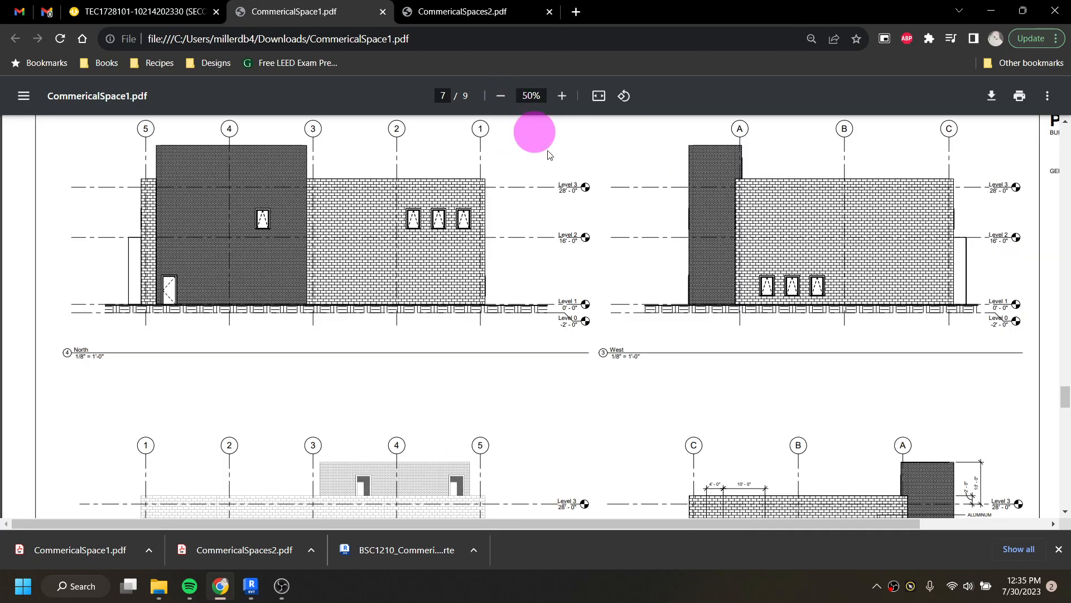
scroll(539, 373, "down", 3)
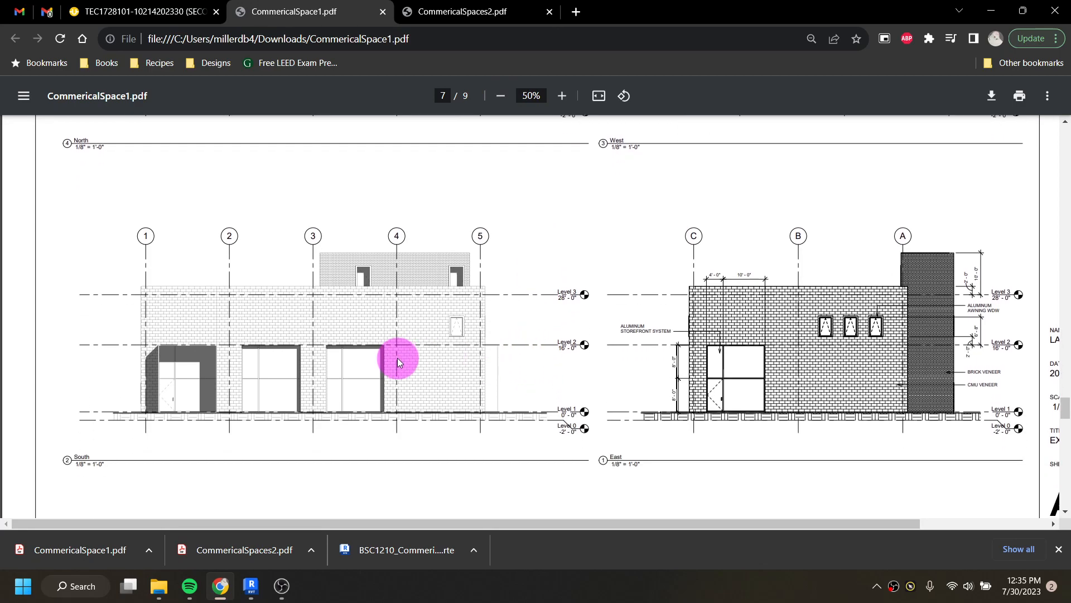
scroll(397, 357, "down", 1)
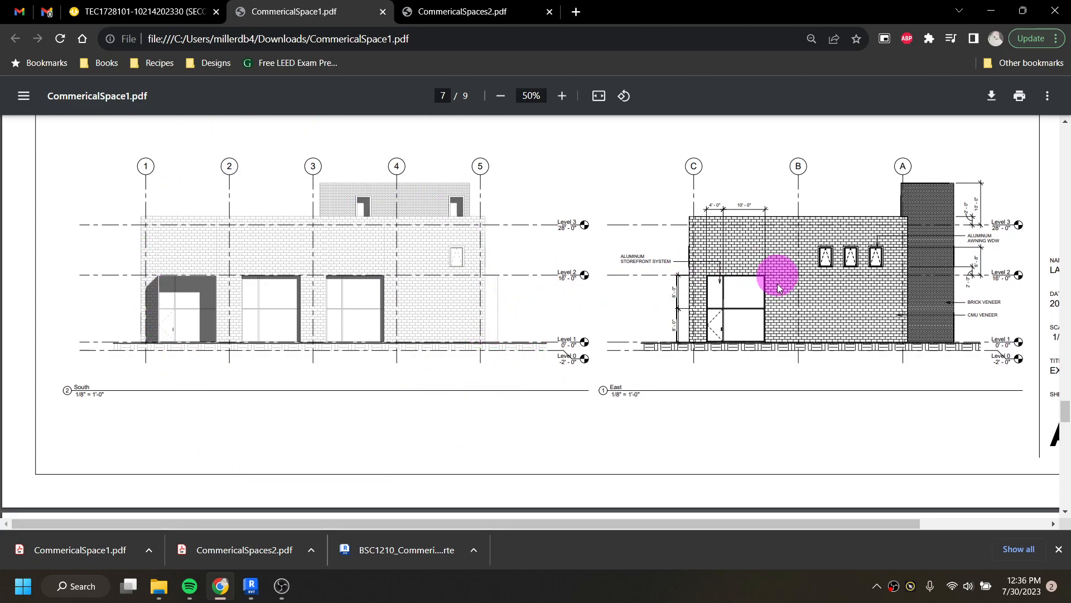
scroll(332, 318, "up", 2)
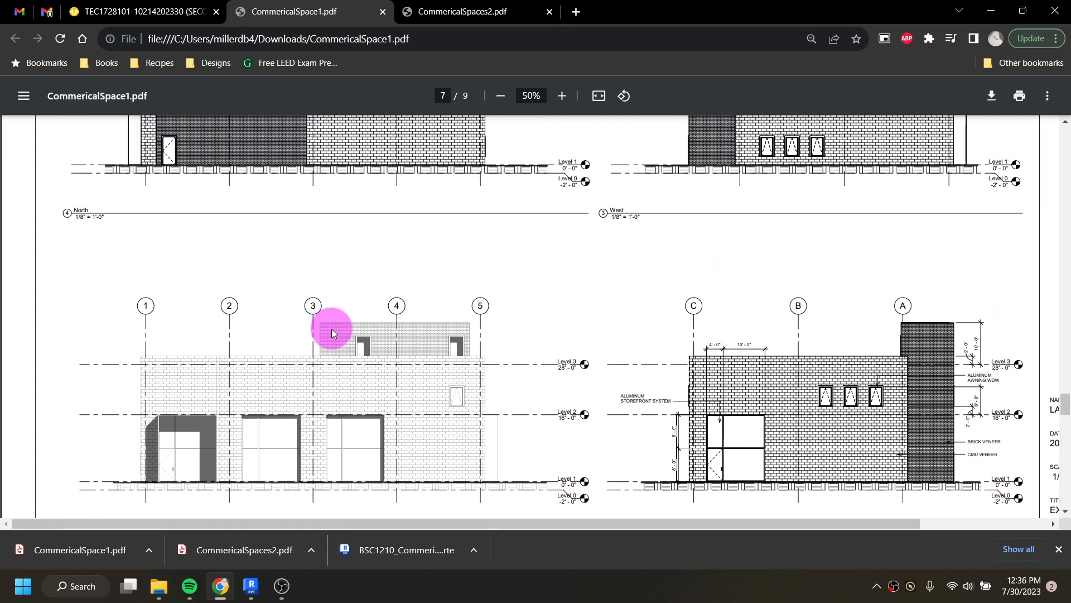
scroll(391, 335, "down", 1)
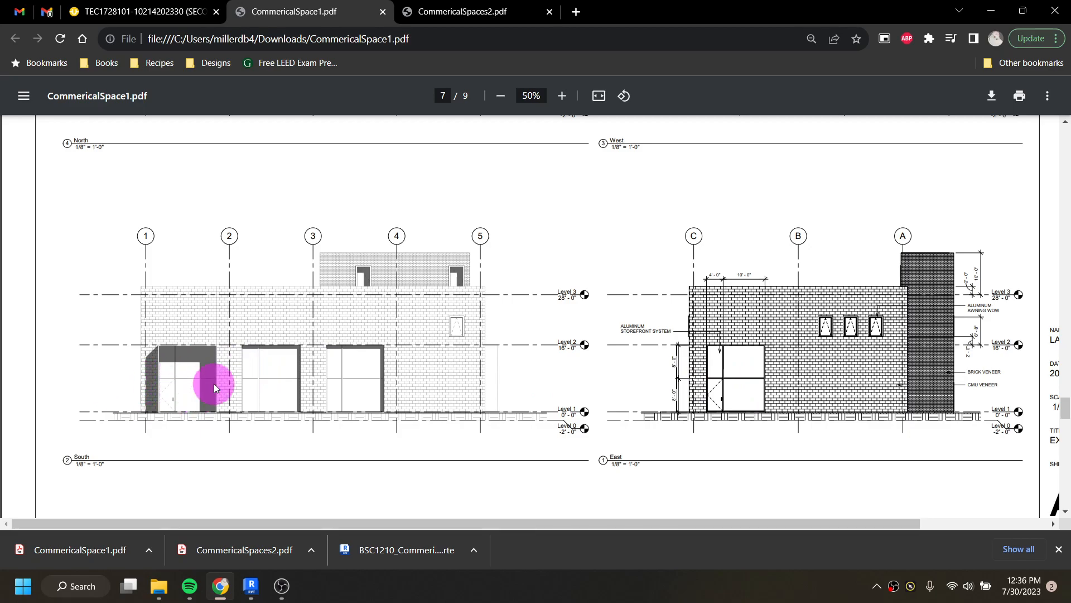
Examine the four building sections on sheet A301 at 33% magnification.
scroll(400, 327, "down", 10)
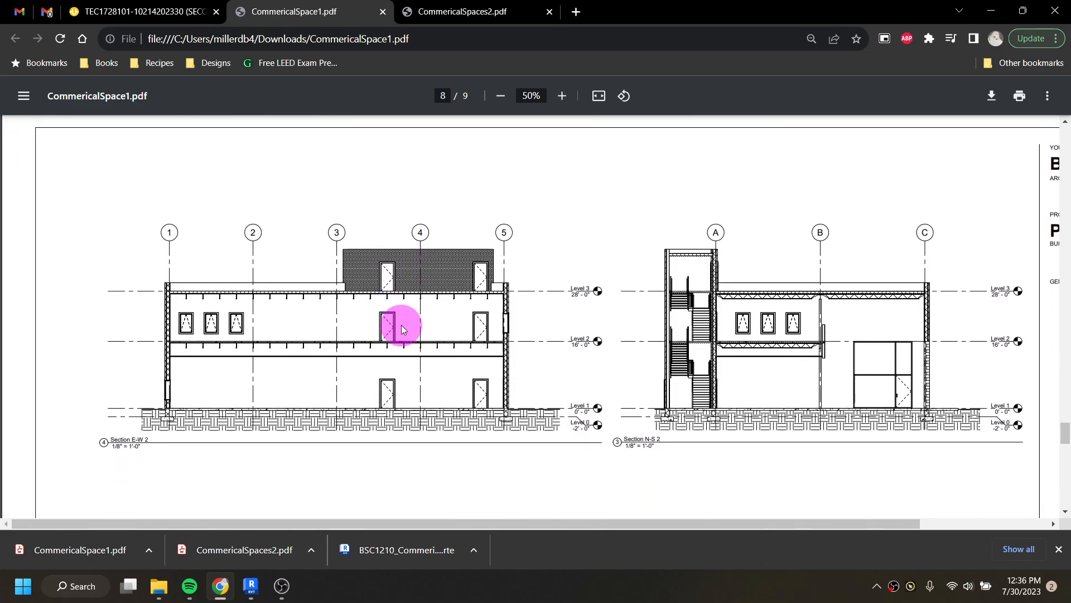
left_click(502, 97)
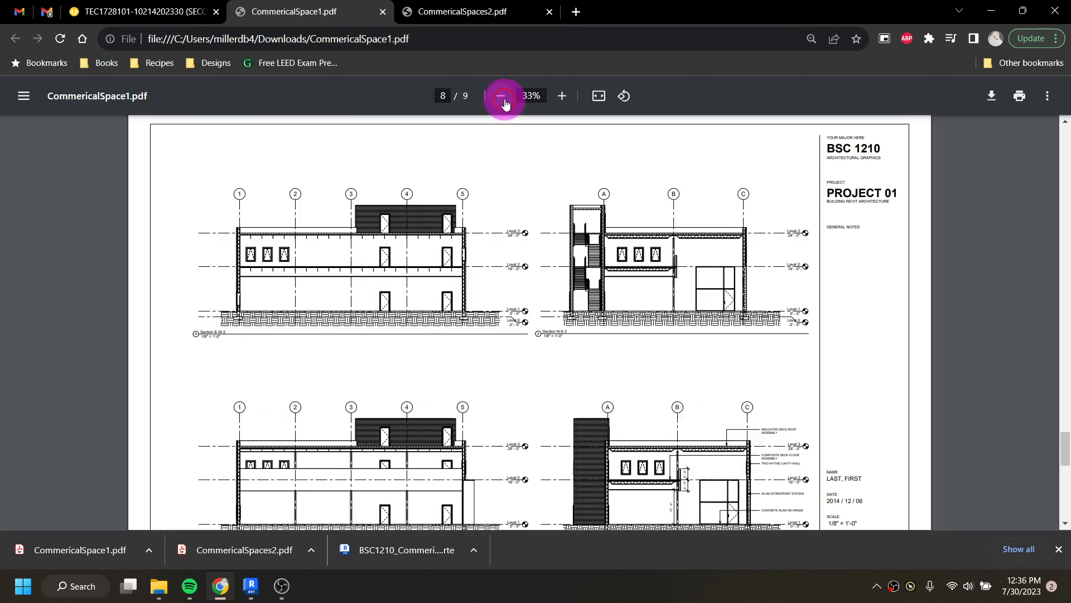
scroll(522, 276, "down", 1)
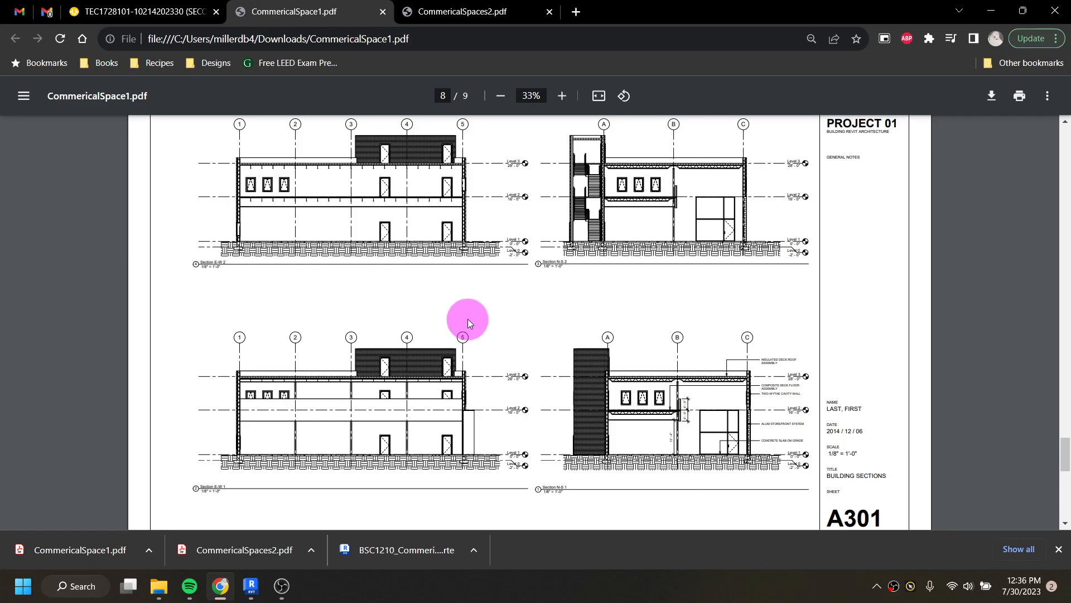
scroll(467, 320, "up", 2)
scroll(409, 311, "down", 2)
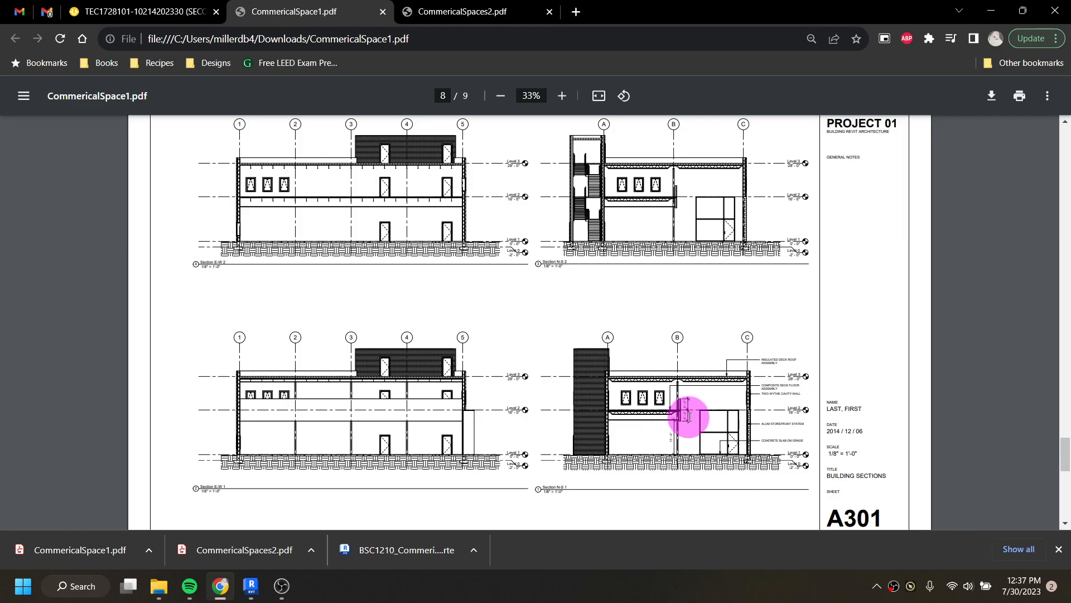
scroll(693, 416, "down", 3)
scroll(692, 417, "up", 3)
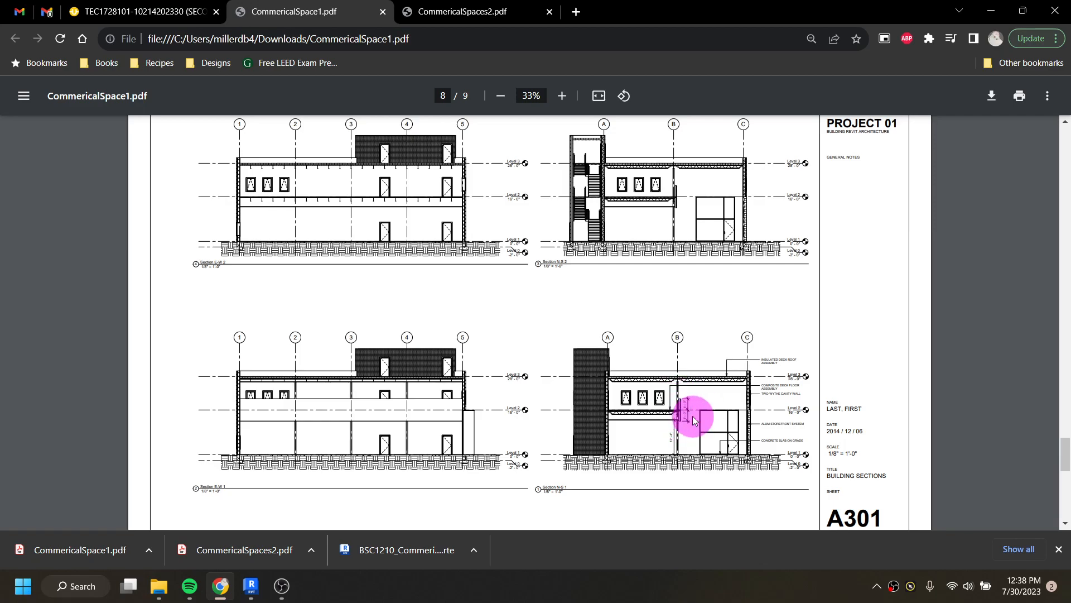
Continue to sheet A311 and look over wall sections N-S 1 and N-S 2 from parapet to footing.
scroll(661, 424, "down", 6)
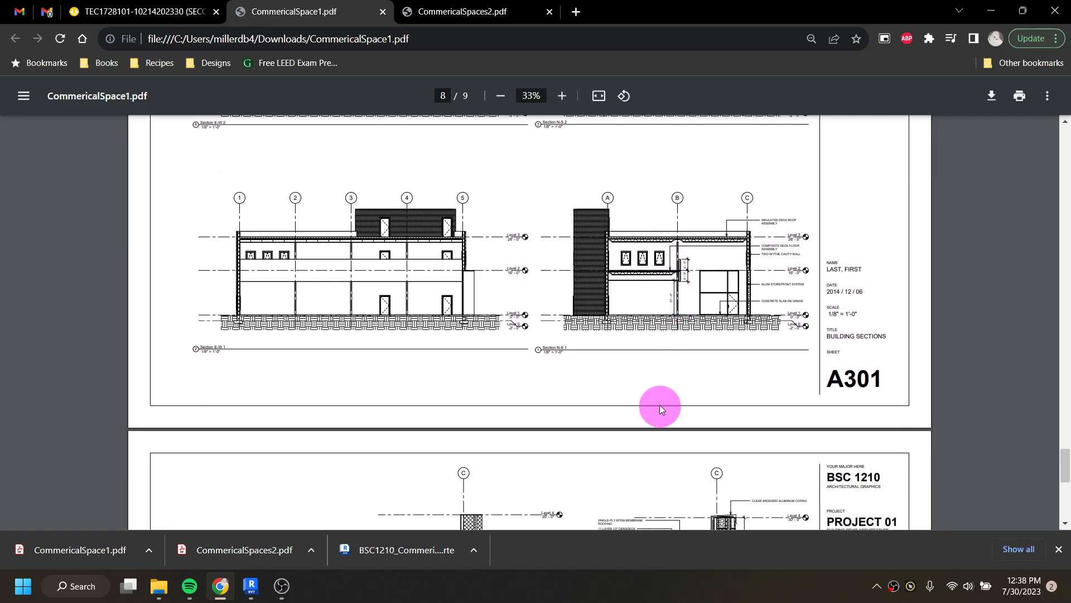
scroll(656, 395, "down", 4)
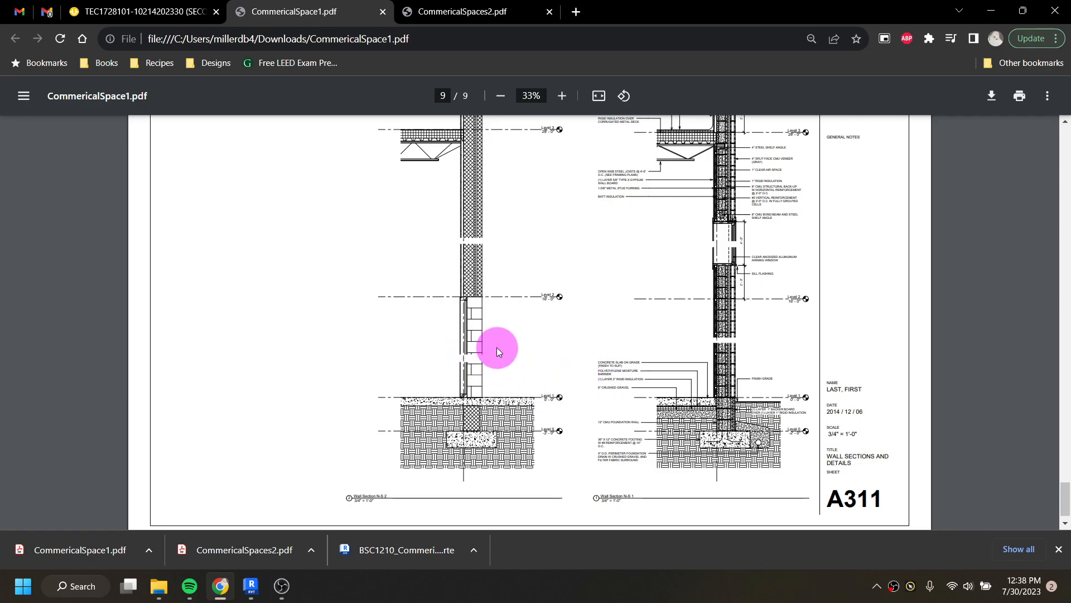
scroll(497, 347, "up", 1)
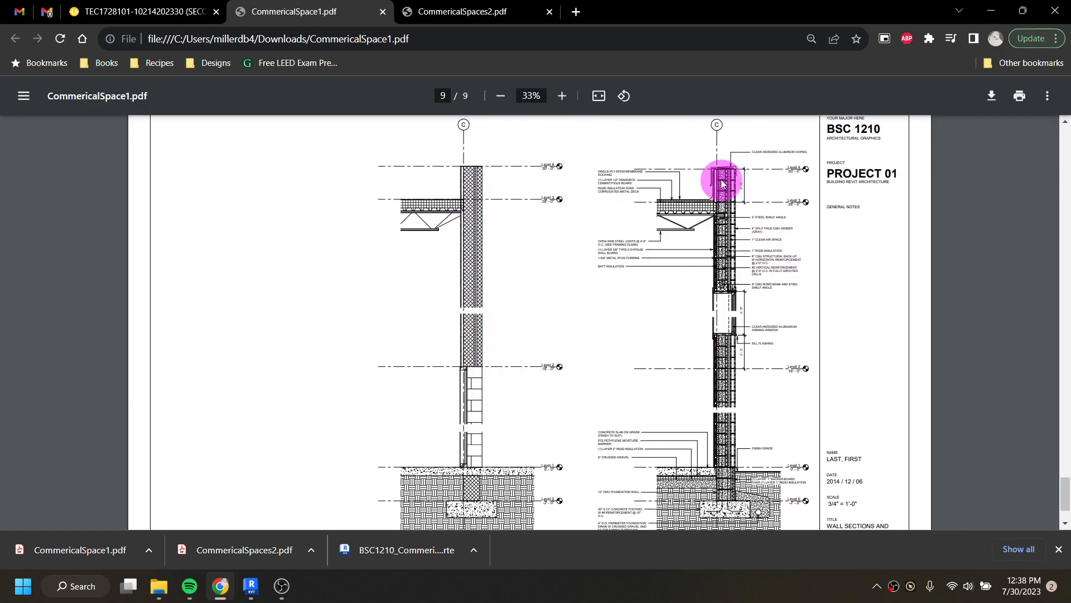
scroll(726, 180, "down", 1)
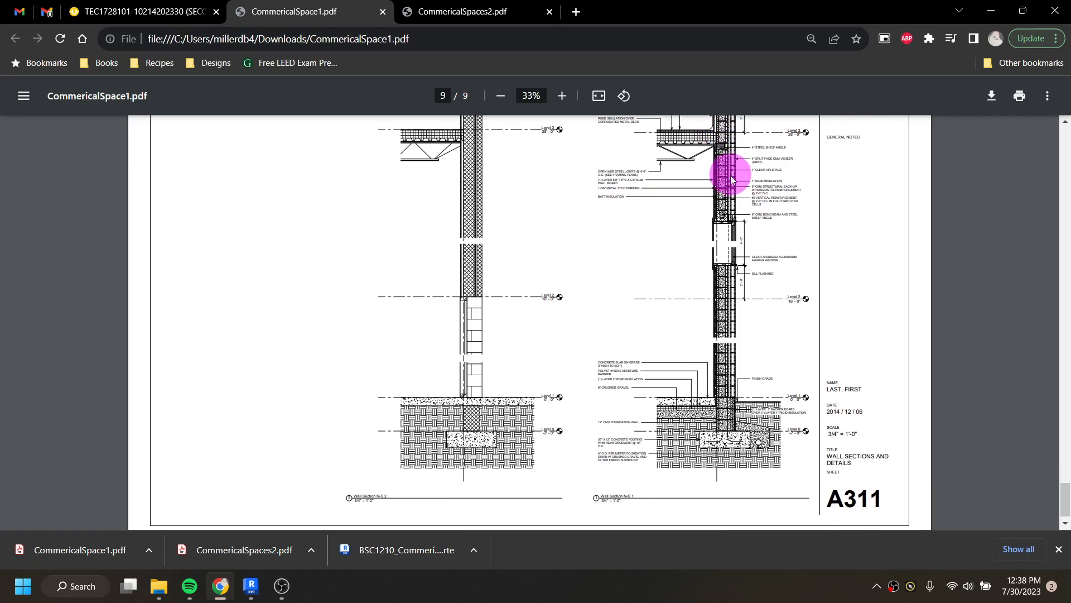
scroll(731, 449, "down", 1)
scroll(728, 445, "up", 1)
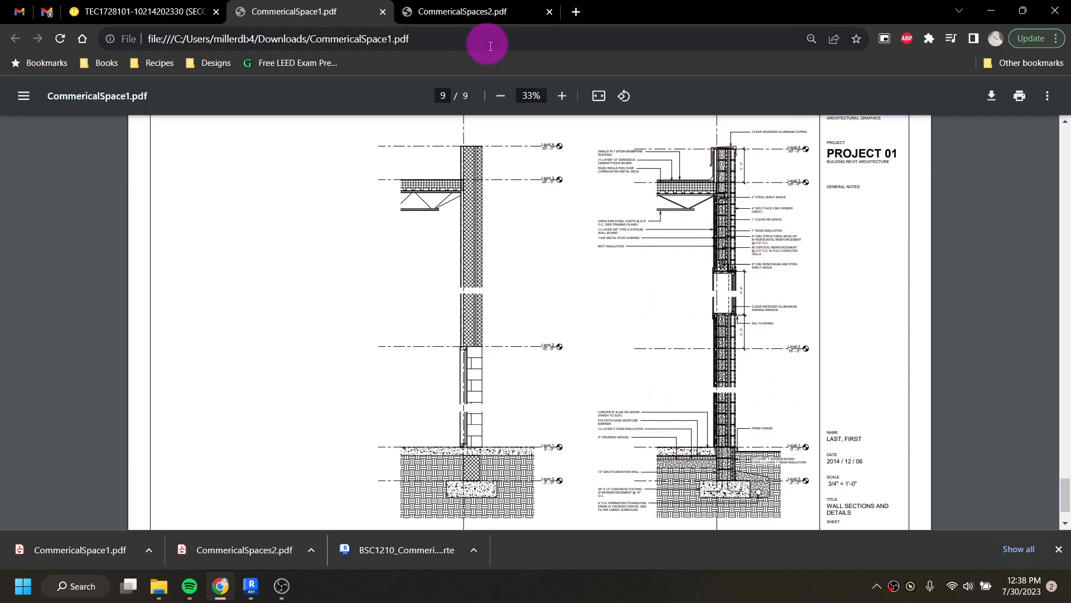
Examine the material notes of Wall Section N-S 1 from coping to footing at 80% magnification, and fit the page to the window width.
left_click(562, 95)
left_click(562, 96)
left_click(562, 95)
left_click(561, 96)
mouse_move(500, 529)
left_mouse_down()
mouse_move(698, 543)
mouse_move(852, 571)
left_mouse_up()
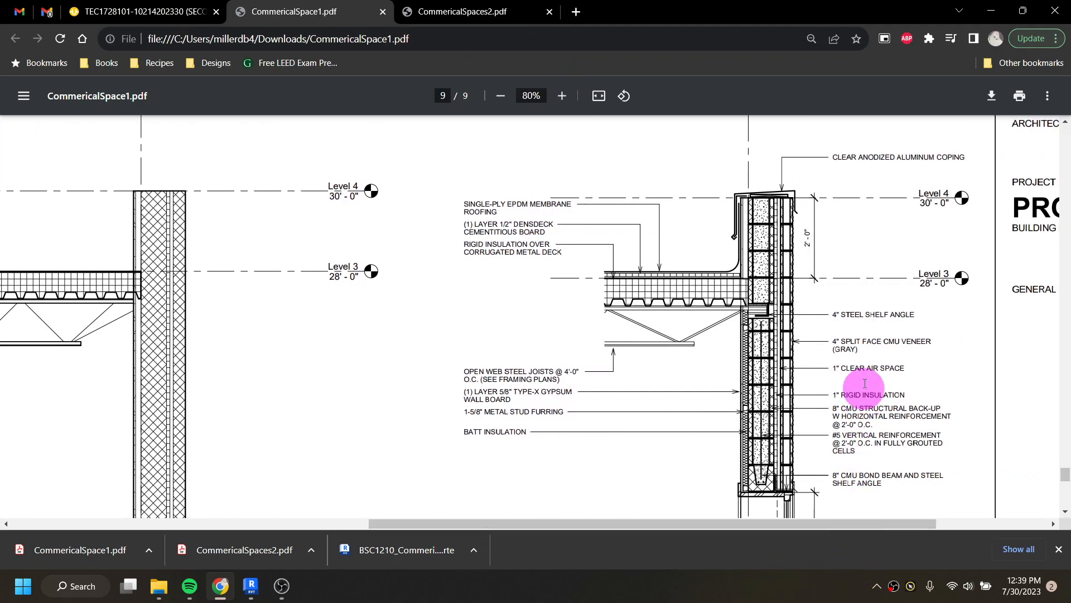
scroll(780, 210, "down", 1)
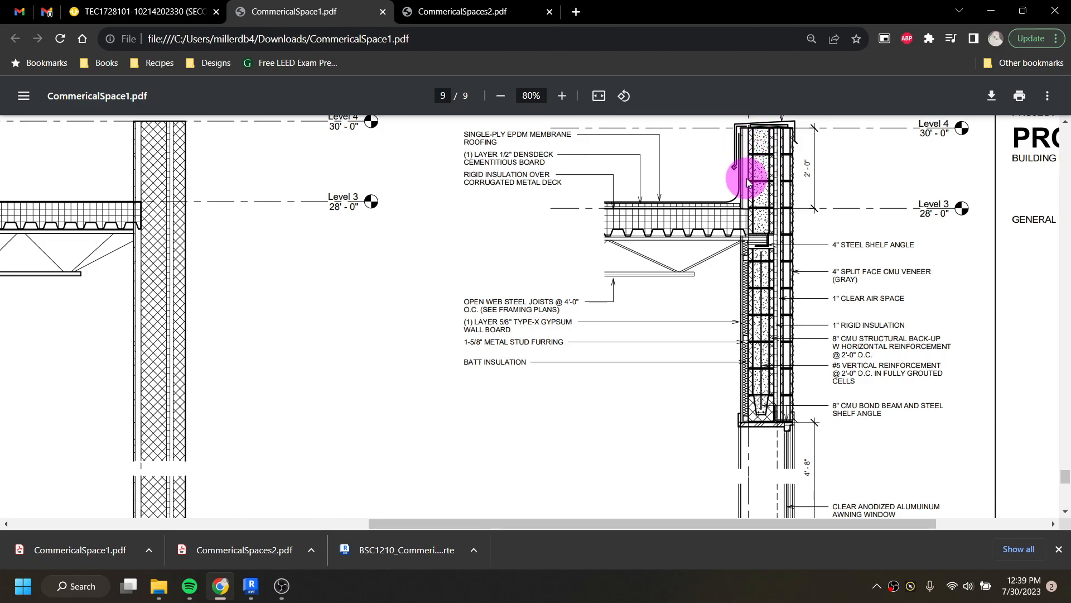
scroll(725, 198, "down", 1)
scroll(727, 201, "down", 7)
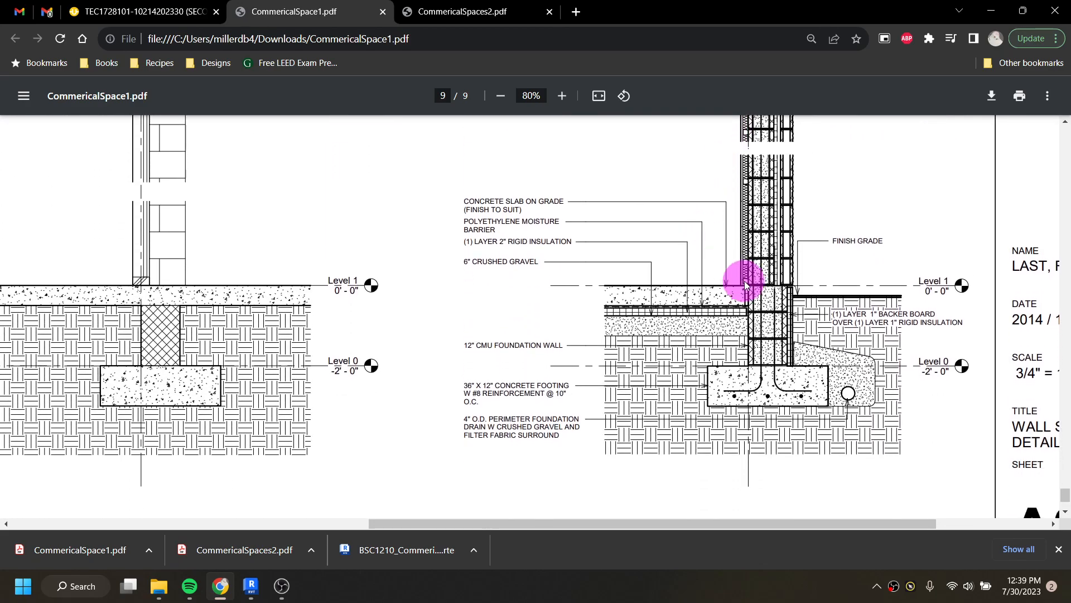
left_click(503, 96)
left_click(504, 97)
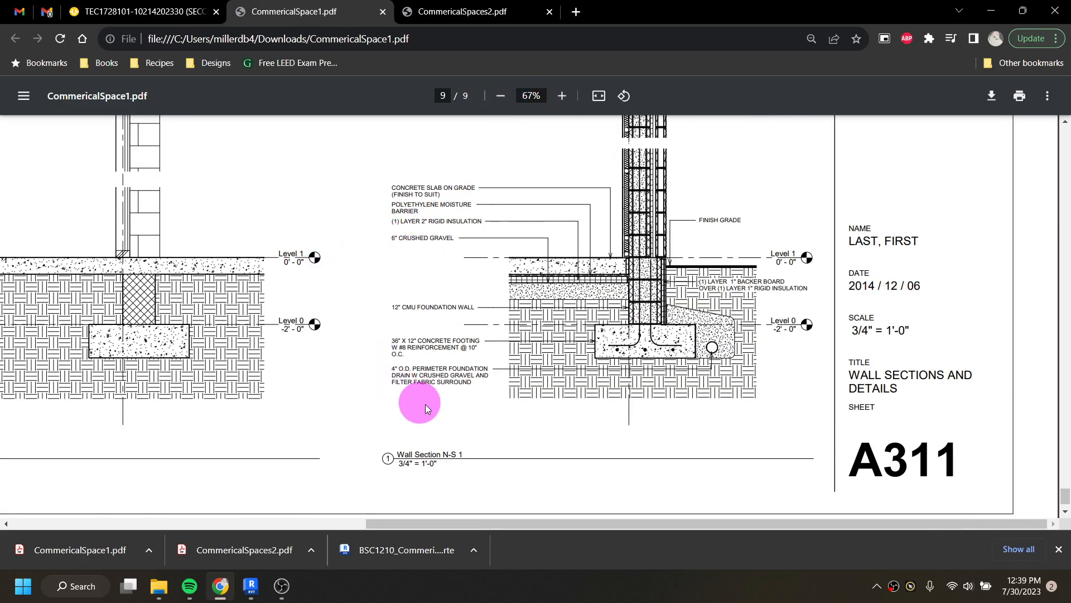
left_click(600, 96)
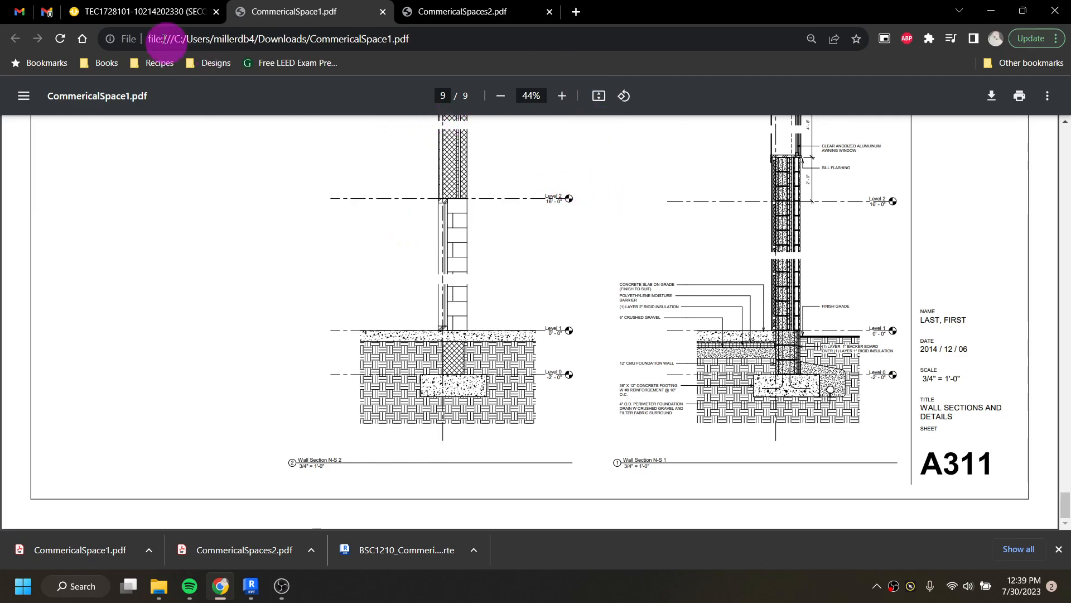
Return to the Revit | Commerical Spaces assignment page and download BSC1210_CommericalSpaceTemplate.rte.
mouse_move(152, 15)
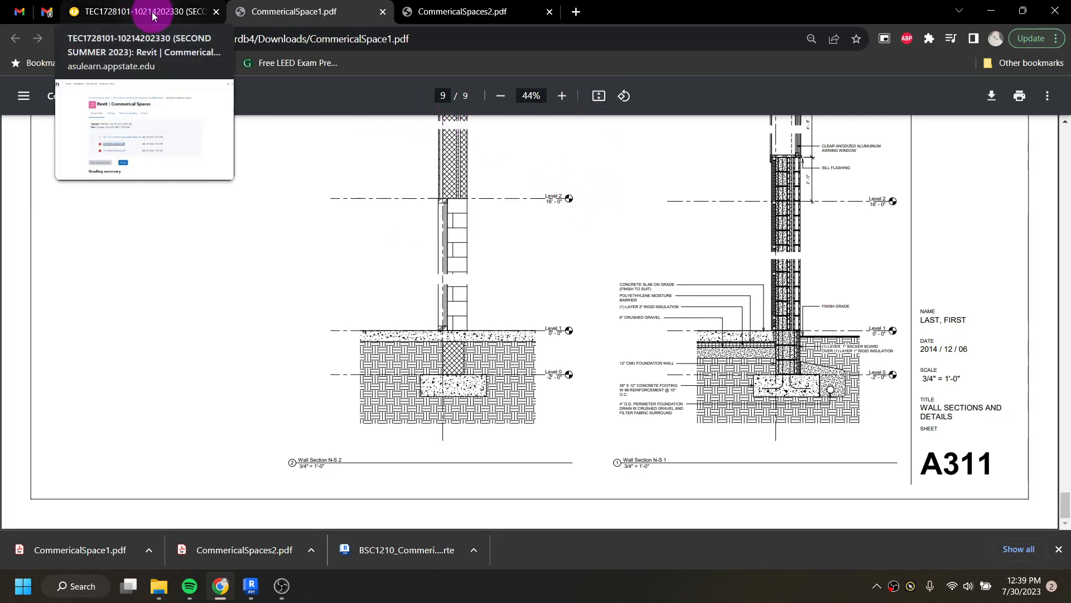
left_click(153, 15)
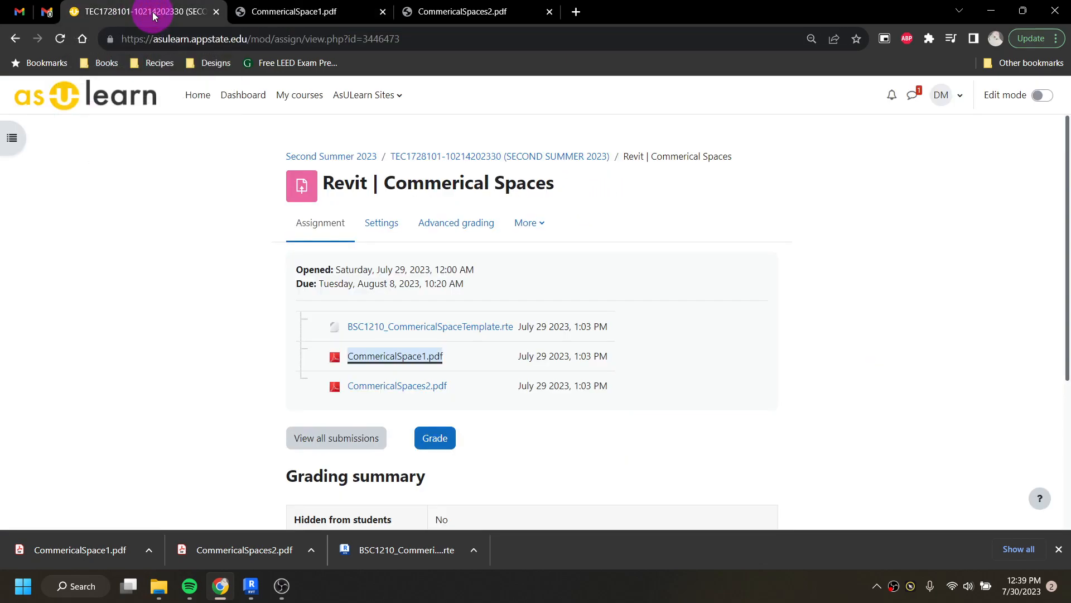
left_click(371, 329)
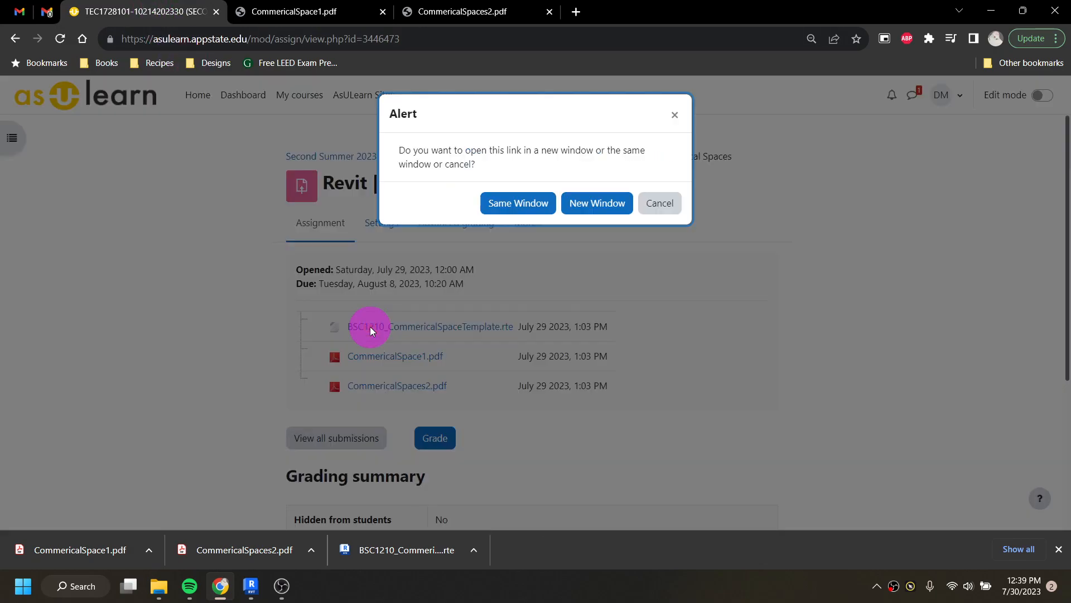
left_click(517, 203)
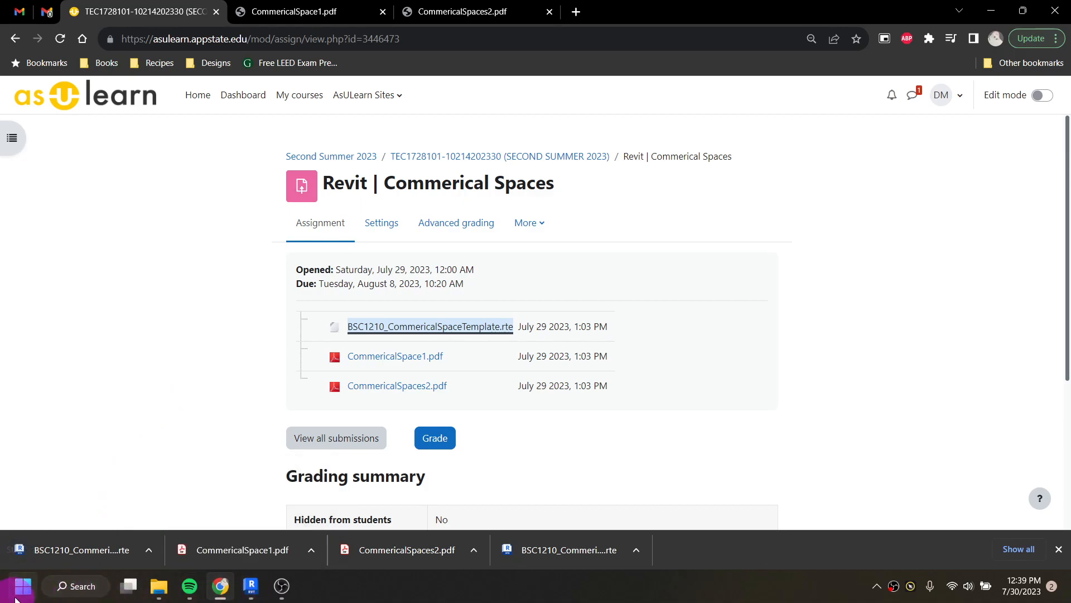
Switch to Revit and create a new project based on BSC1210_CommericalSpaceTemplate.rte from the Downloads folder.
left_click(252, 591)
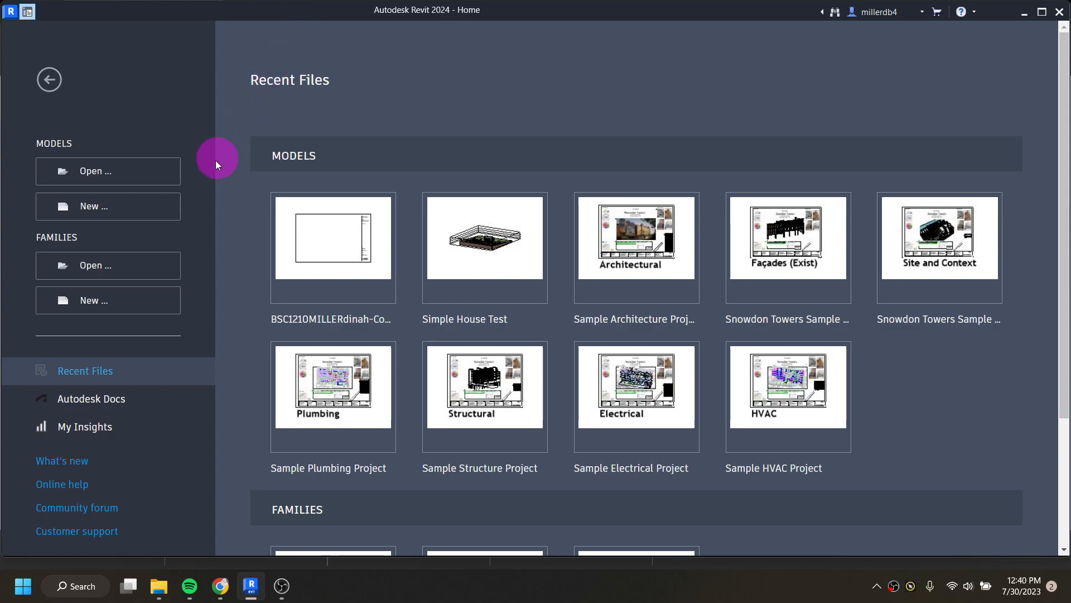
left_click(98, 208)
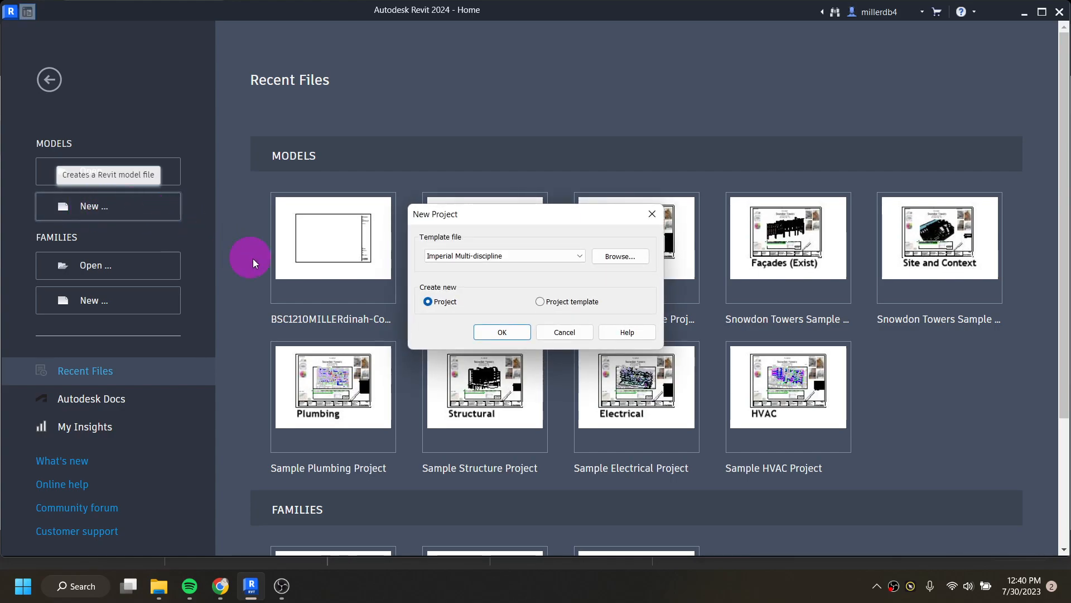
left_click(616, 257)
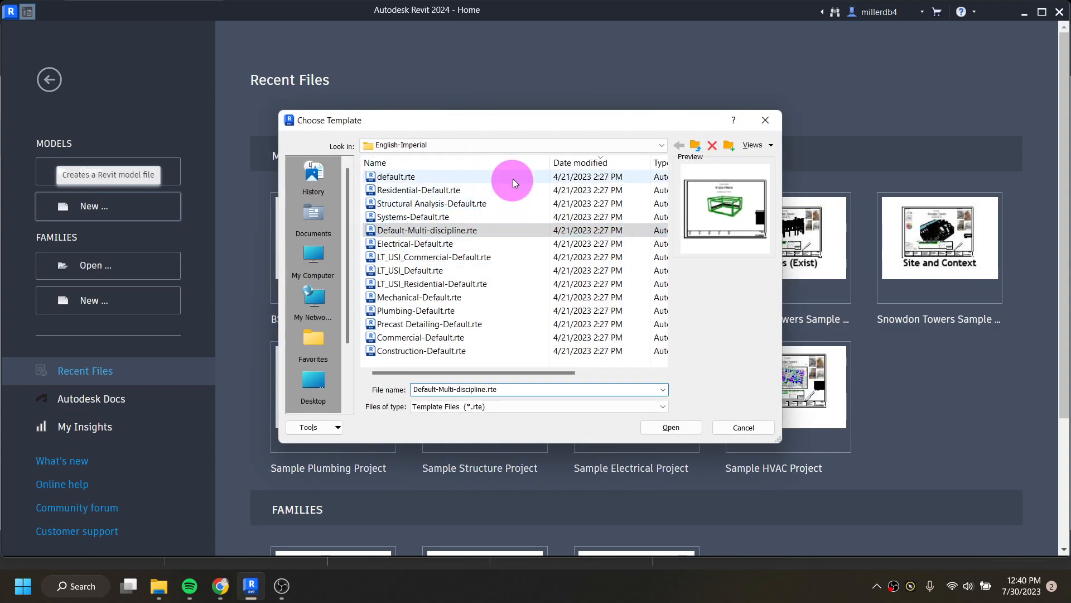
left_click(506, 145)
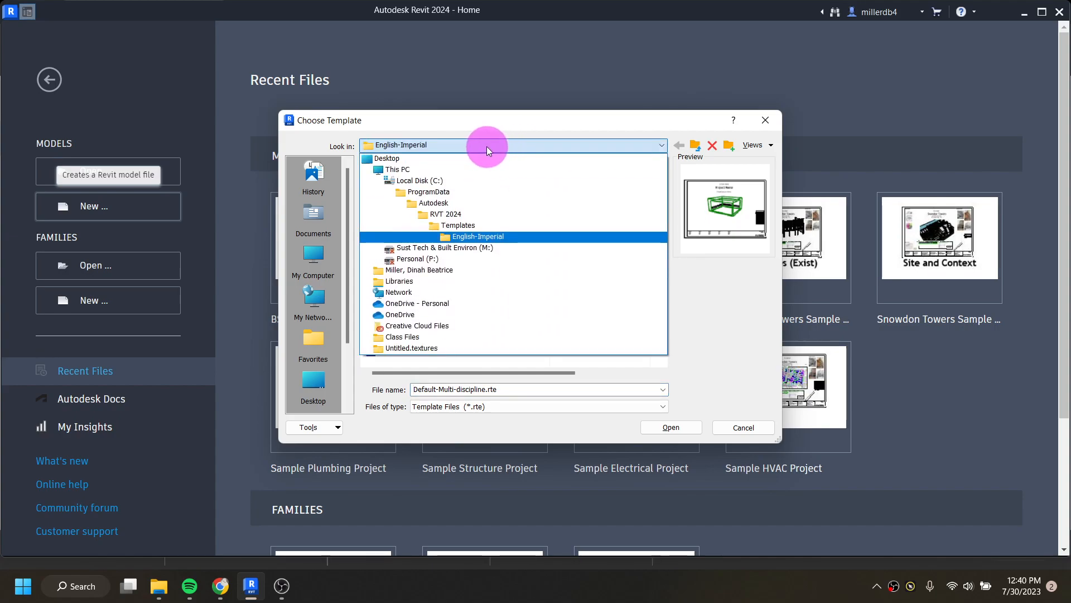
left_click(437, 271)
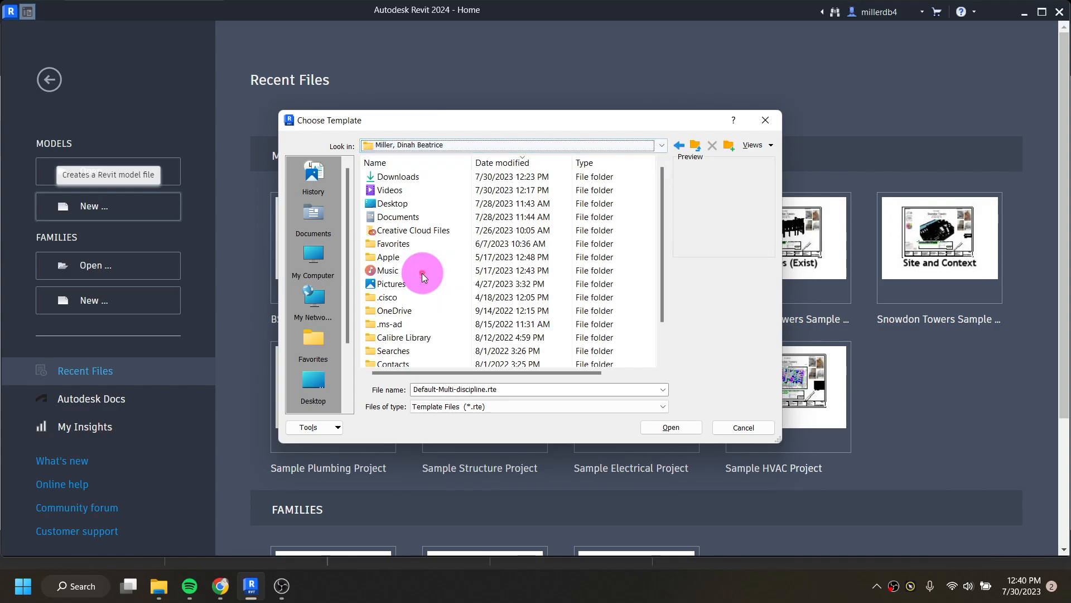
double_click(406, 176)
left_click(434, 195)
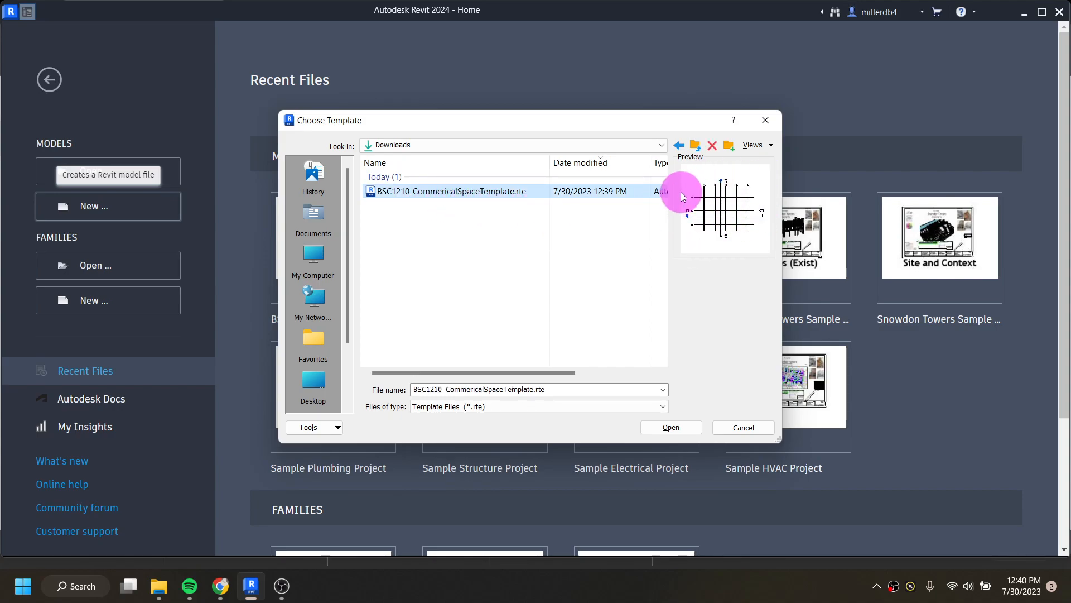
left_click(673, 427)
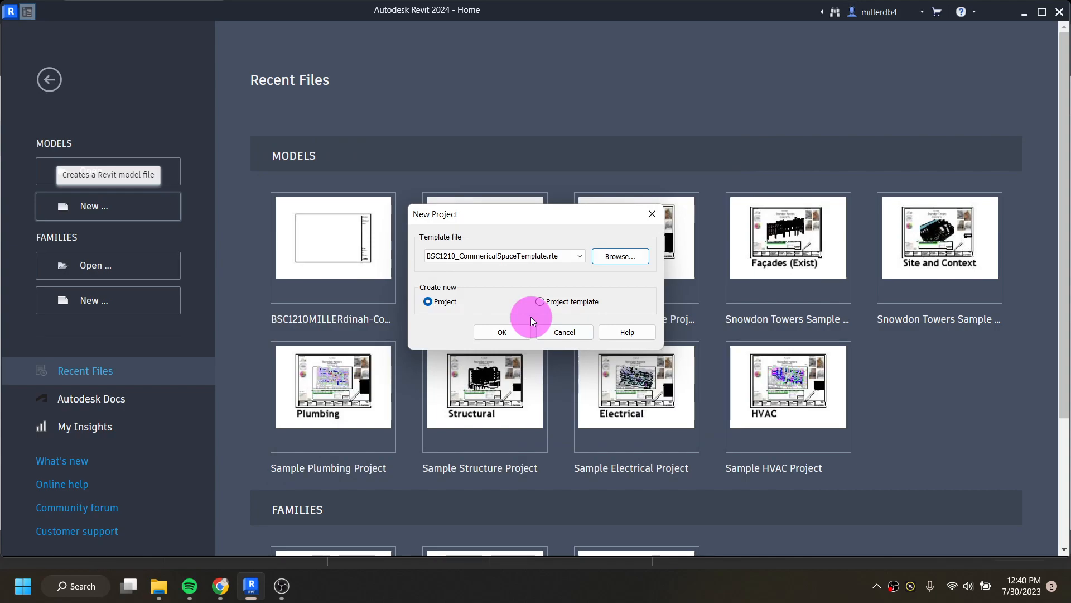
left_click(515, 333)
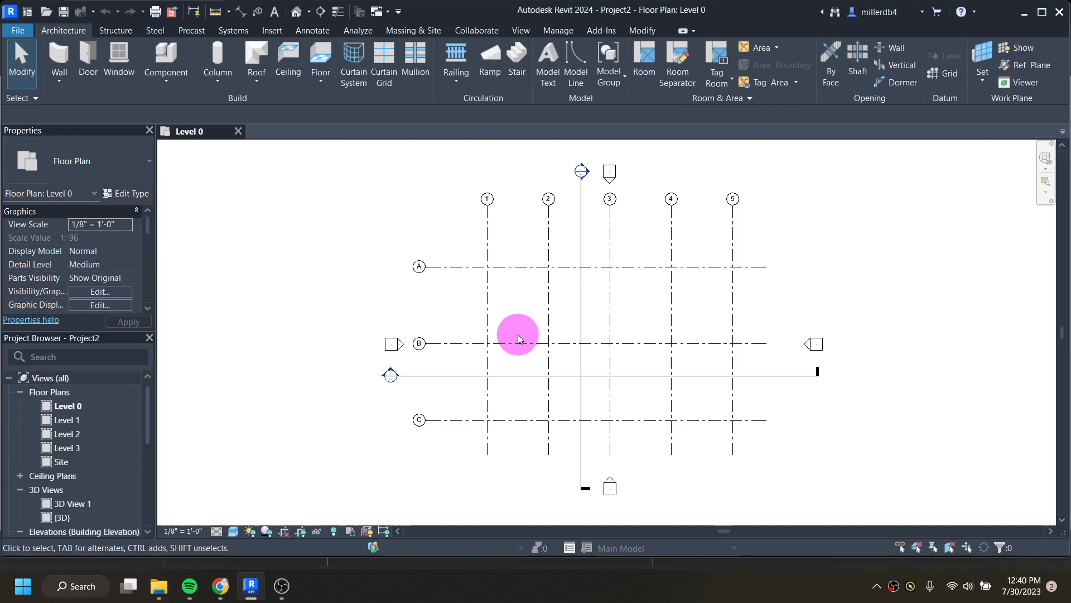
Inspect the vertical and horizontal building section lines on the Level 0 floor plan, leaving nothing selected.
left_click(583, 218)
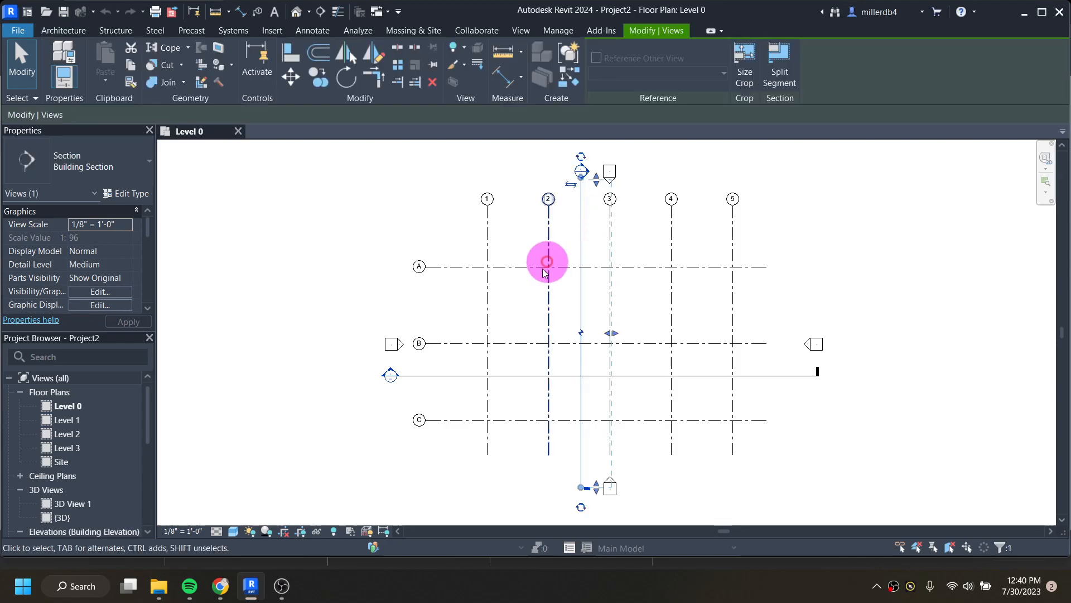
left_click(442, 376)
left_click(317, 414)
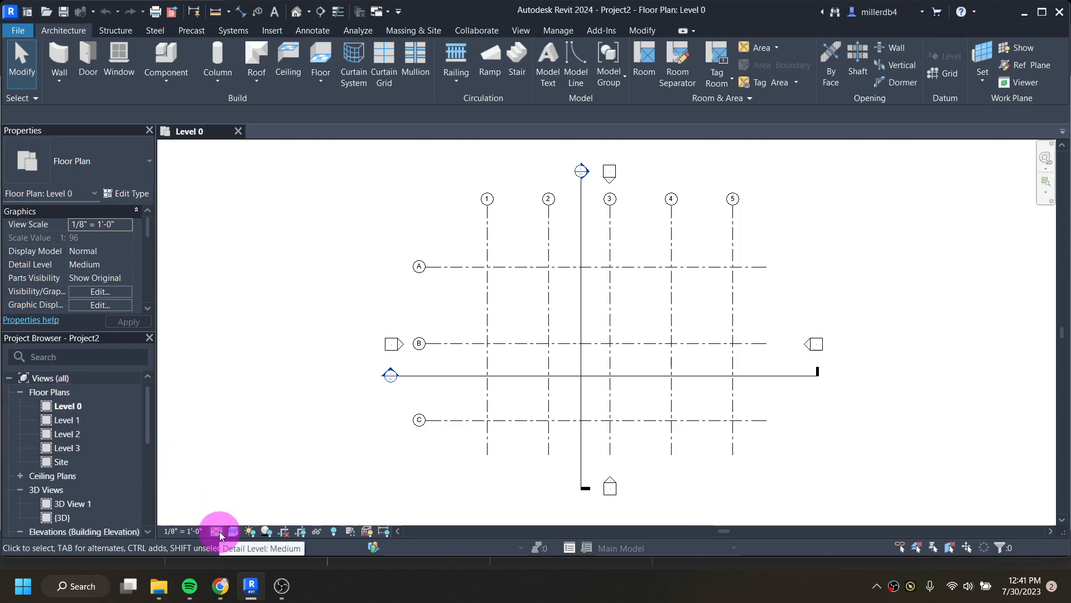
Open the sheet A000 - SHEET TEMPLATE and look over its border and title block.
scroll(64, 423, "down", 5)
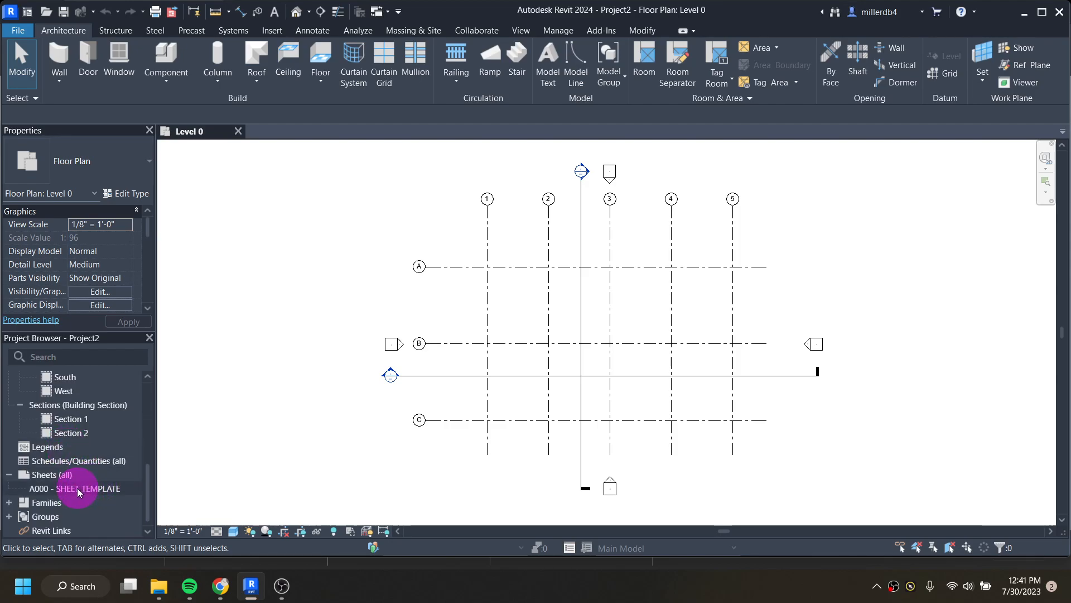
double_click(77, 489)
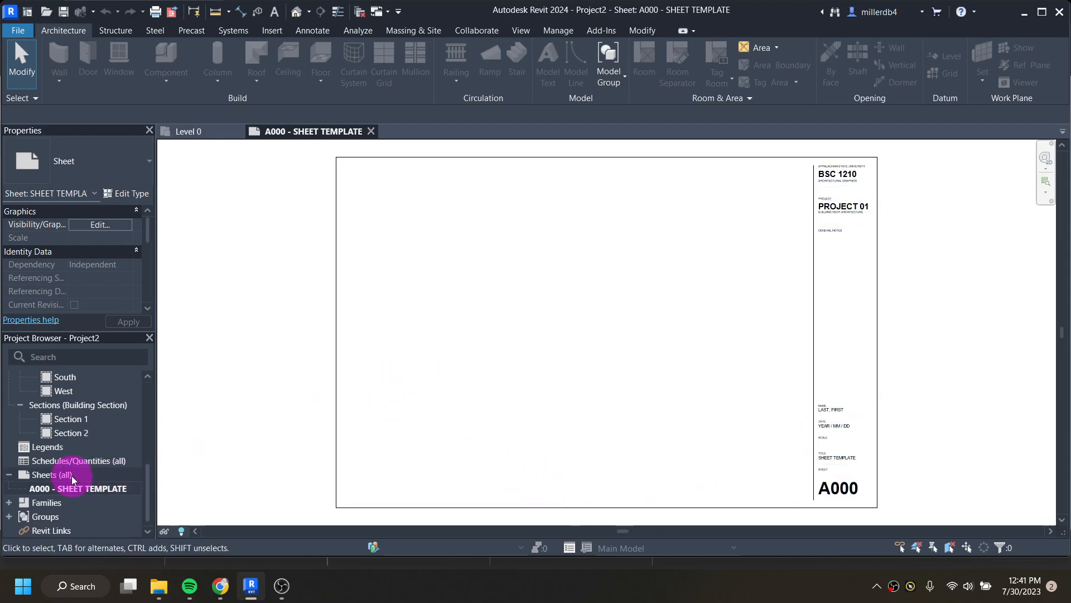
scroll(71, 476, "up", 4)
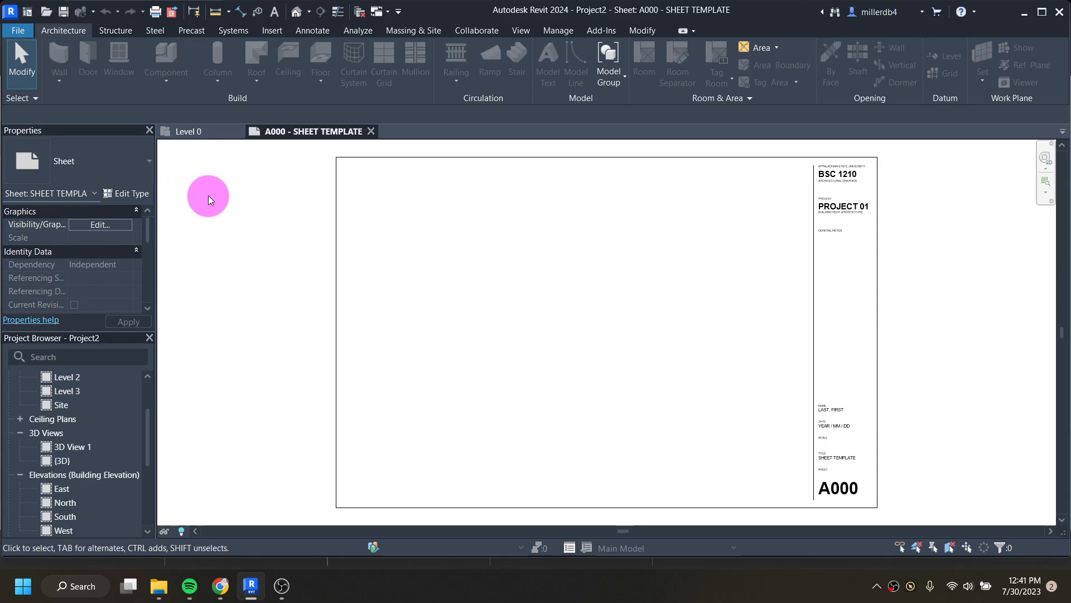
Start saving the project and choose the BSC1210 folder inside Class Files on the Desktop as its location.
left_click(64, 12)
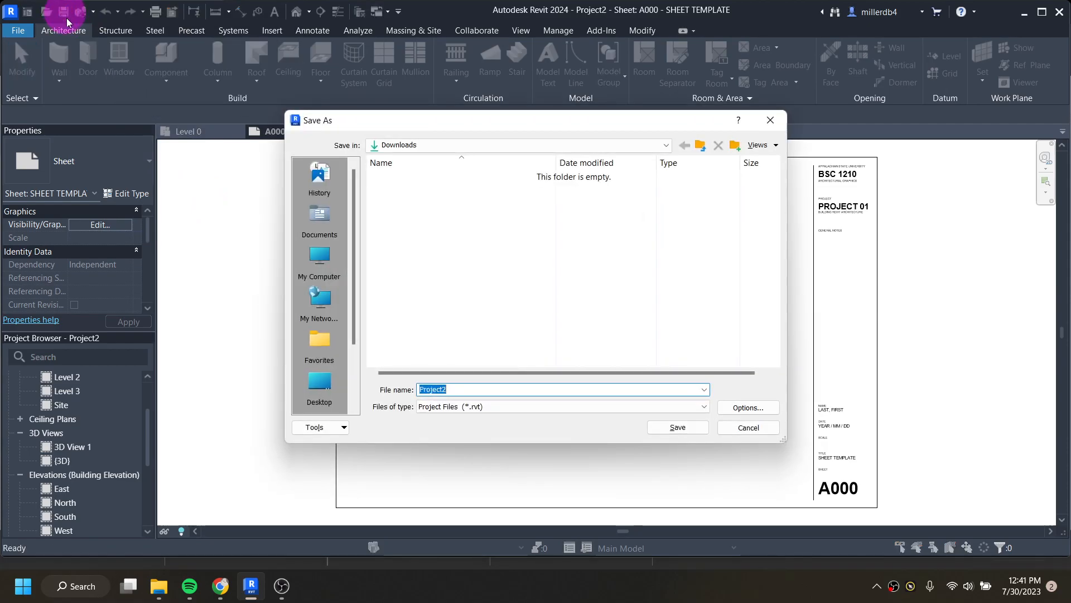
left_click(508, 145)
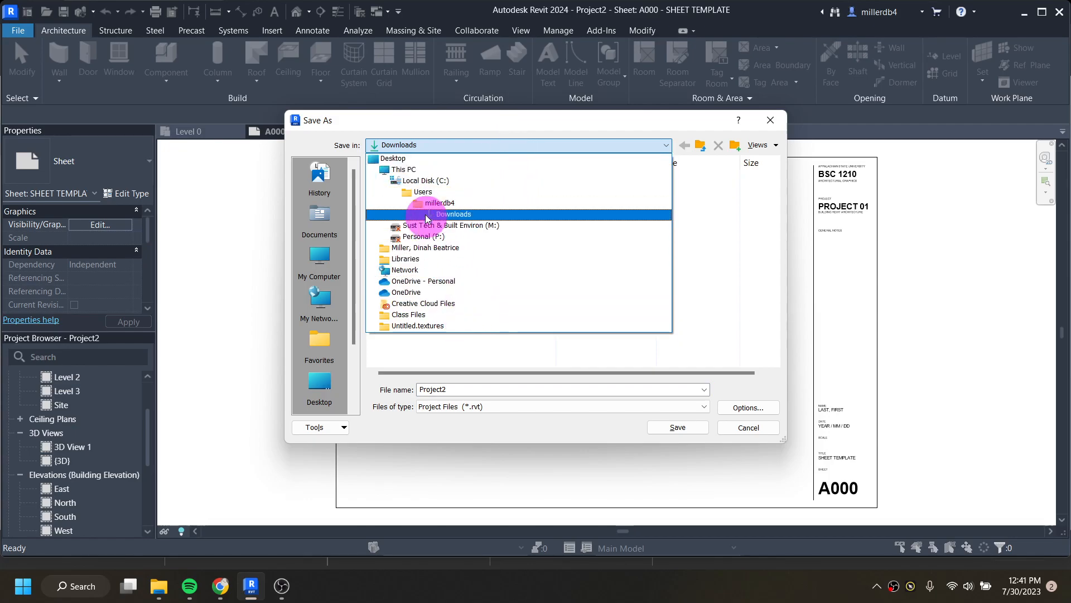
left_click(395, 158)
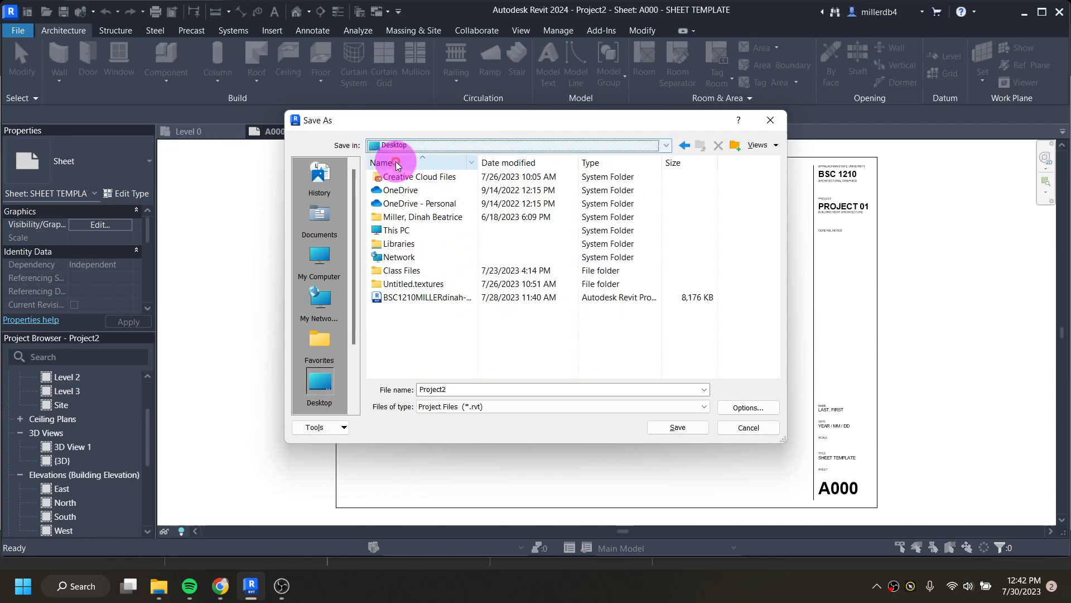
double_click(404, 272)
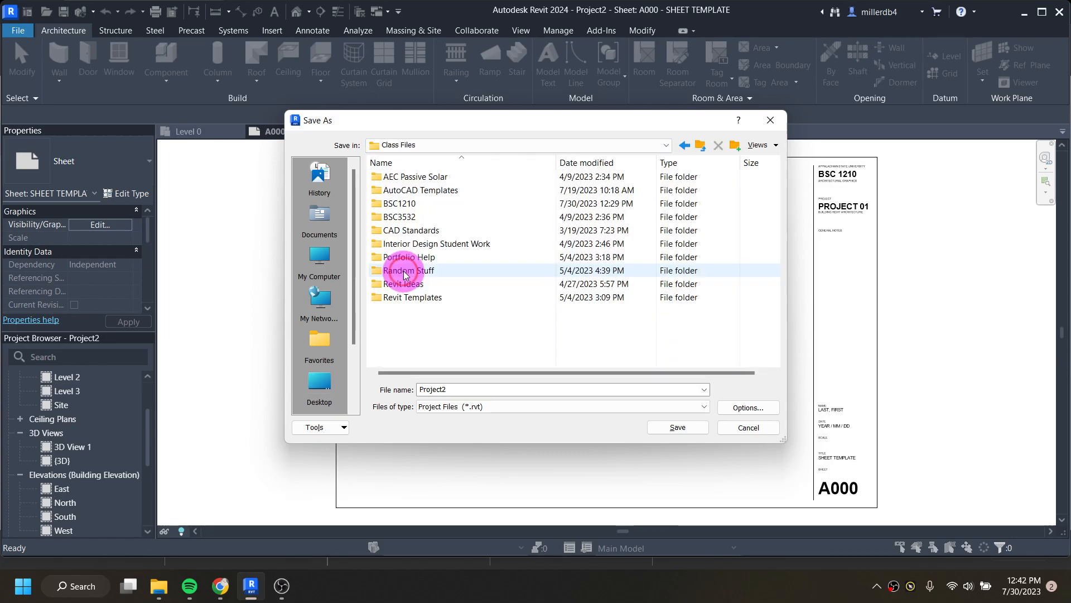
double_click(391, 202)
Name the project file BSC1210 followed by the student's last and first name and "-Commerical", and save it as a project file.
double_click(485, 389)
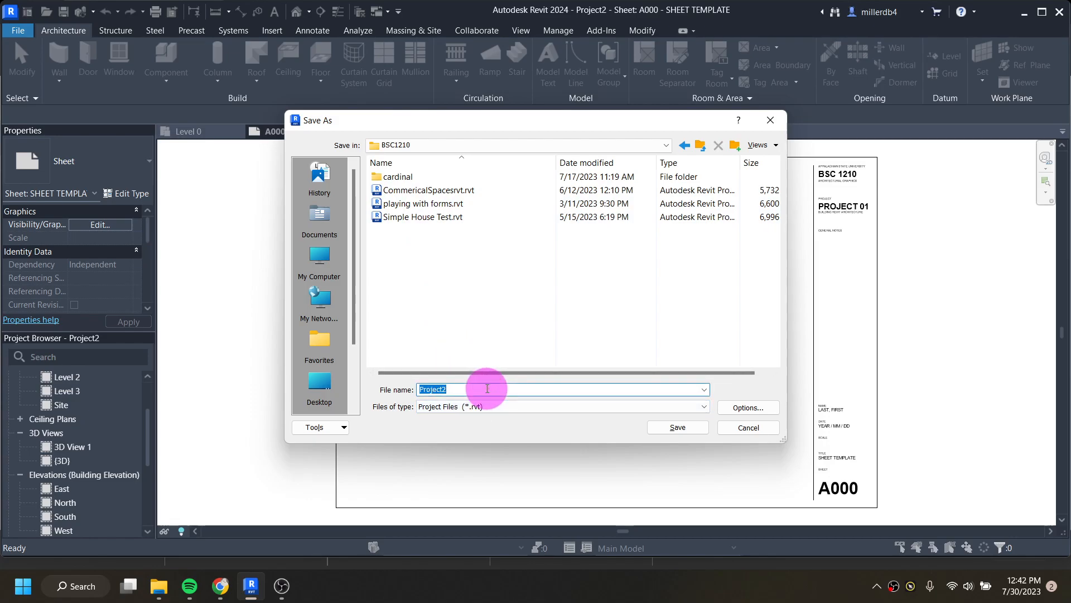
key("Caps_Lock")
type("BSC1210")
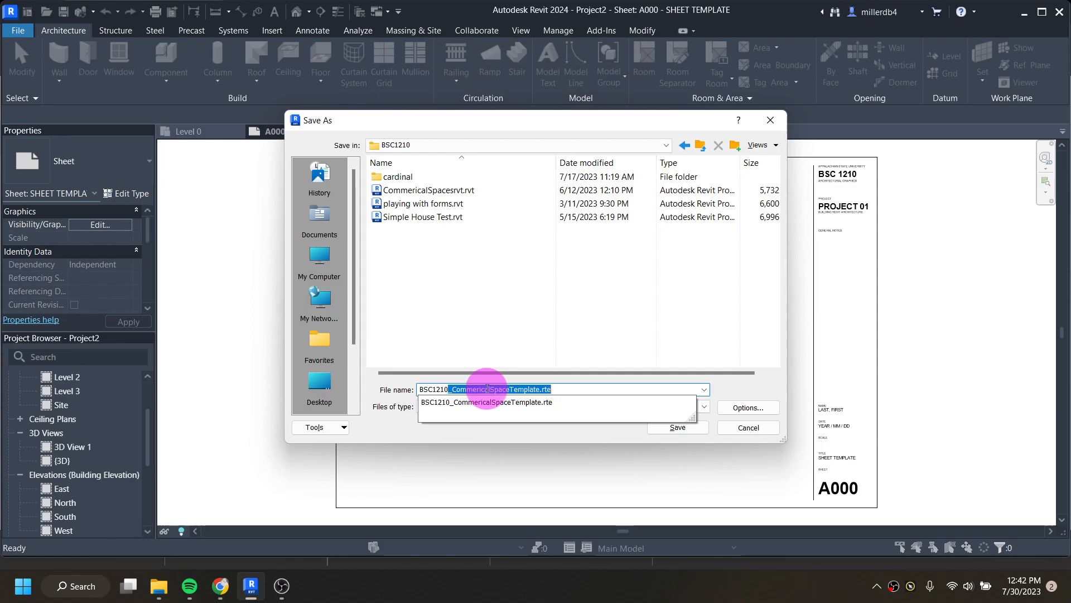
type("M")
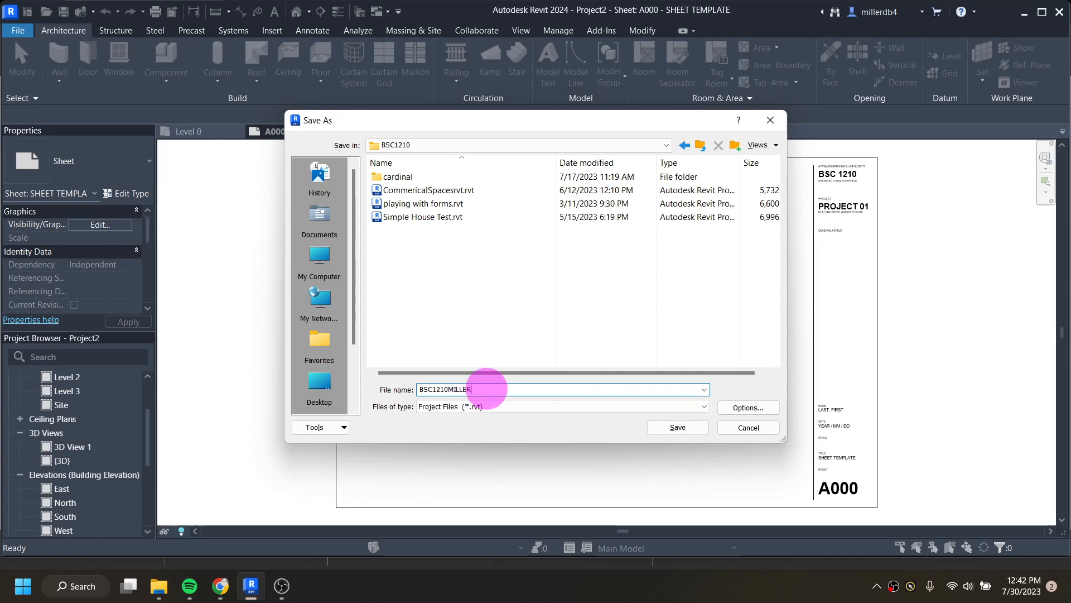
type("ILLER")
key("Caps_Lock")
type("dinal")
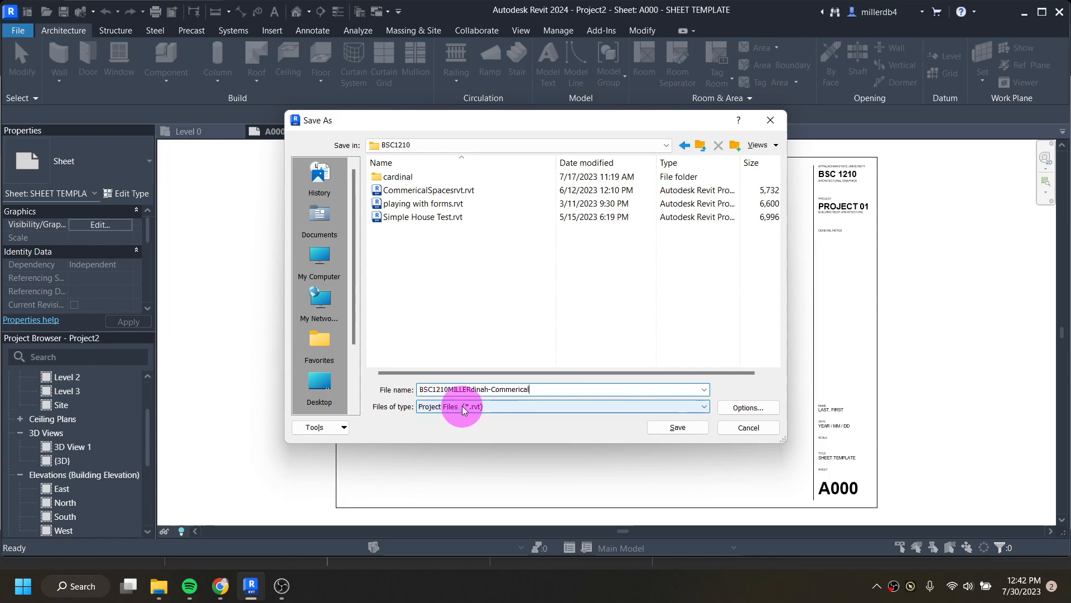
left_click(691, 433)
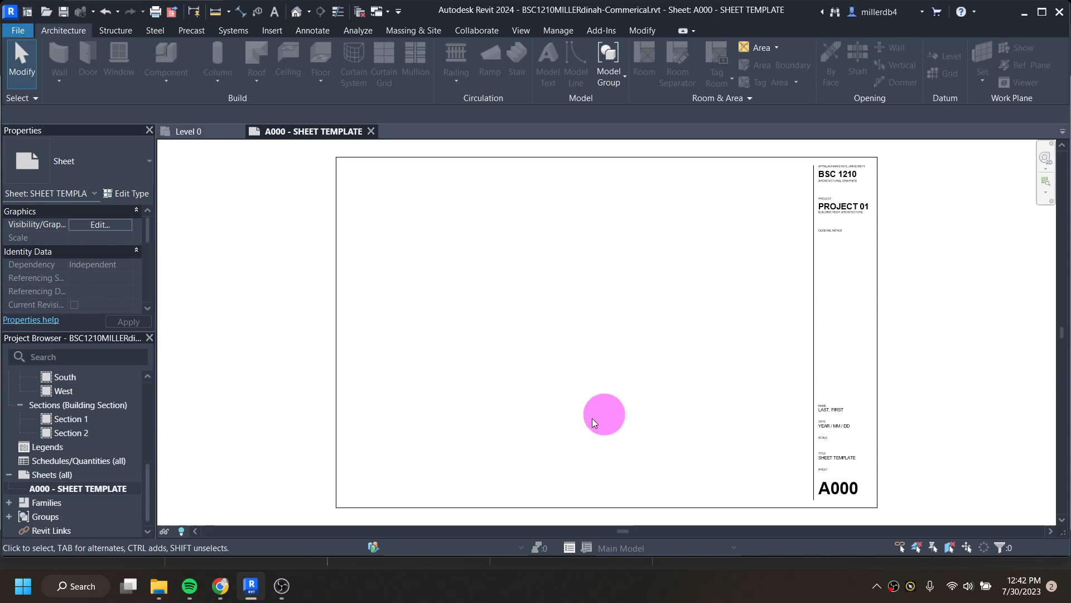
Open the Level 1 floor plan view of the saved project.
scroll(79, 424, "up", 4)
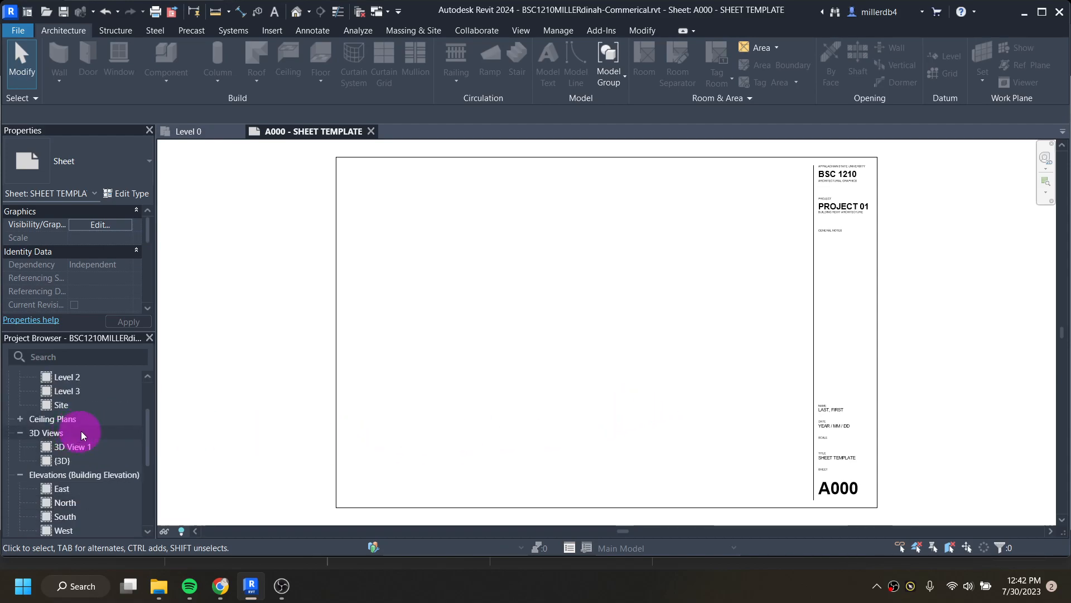
scroll(79, 431, "up", 2)
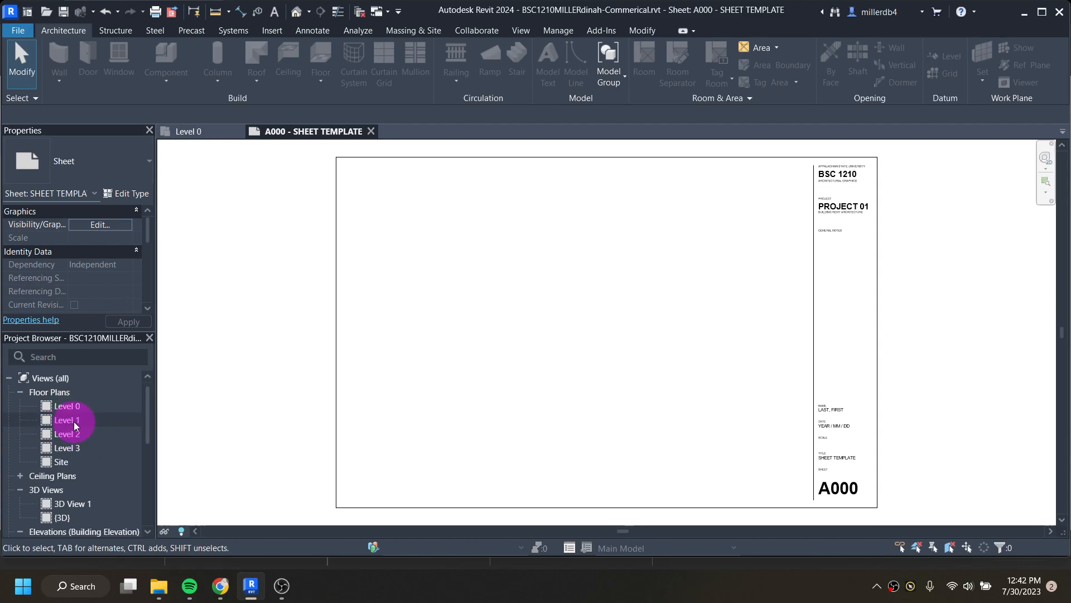
double_click(74, 421)
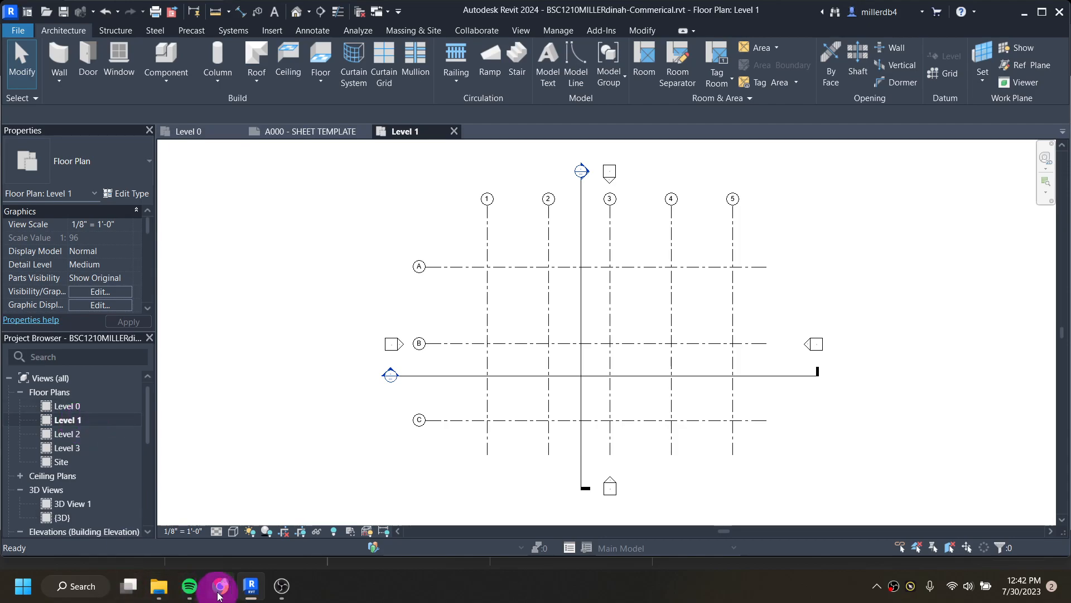
Switch to Chrome and go back through CommericalSpace1.pdf to the Level 01 floor plan on page 4.
left_click(221, 587)
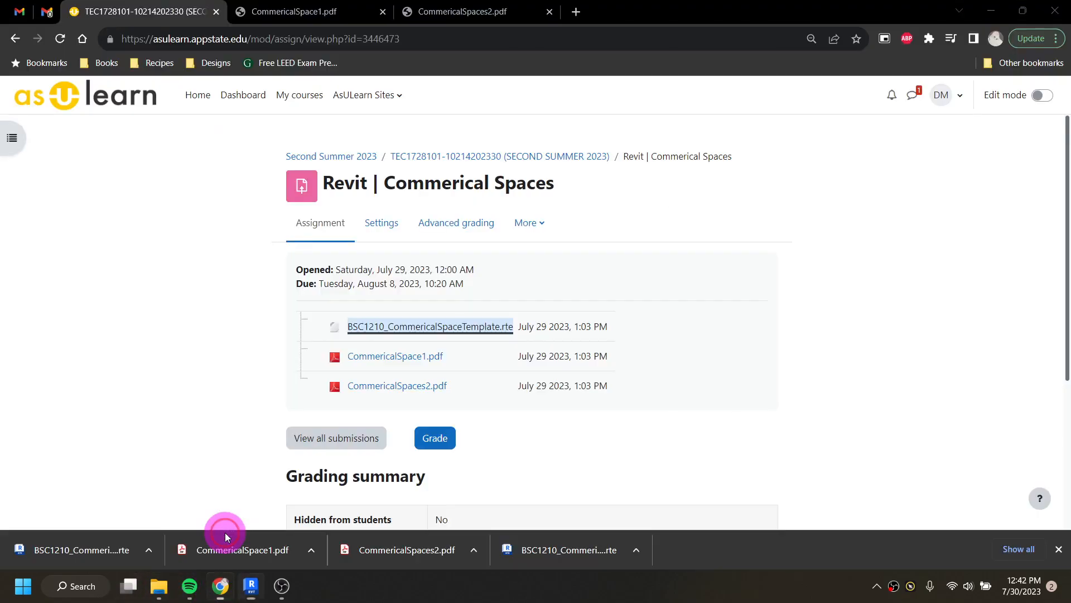
left_click(319, 16)
scroll(555, 388, "up", 10)
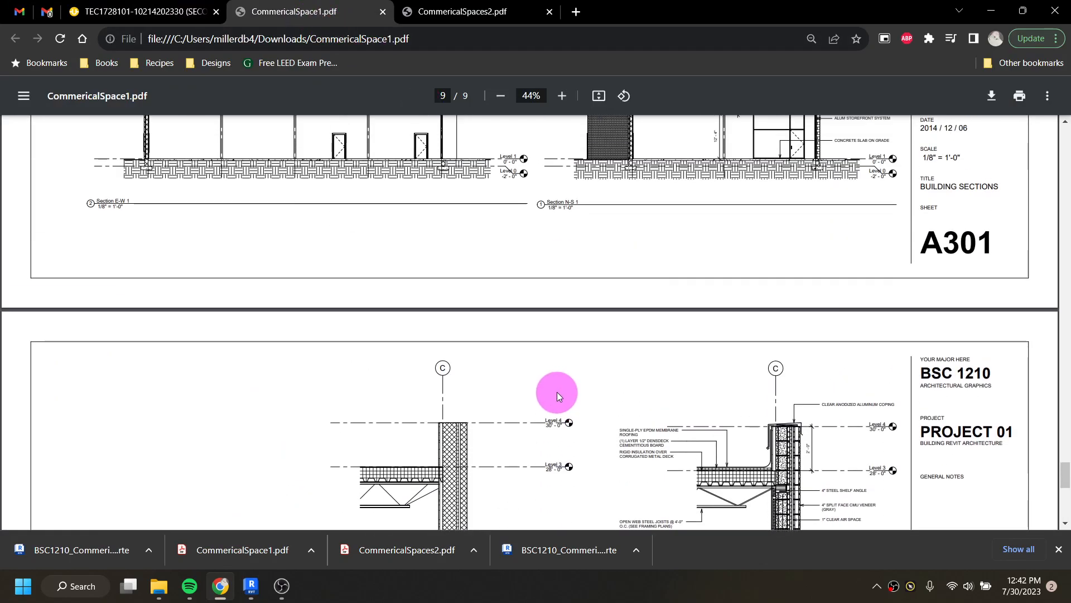
scroll(567, 394, "up", 15)
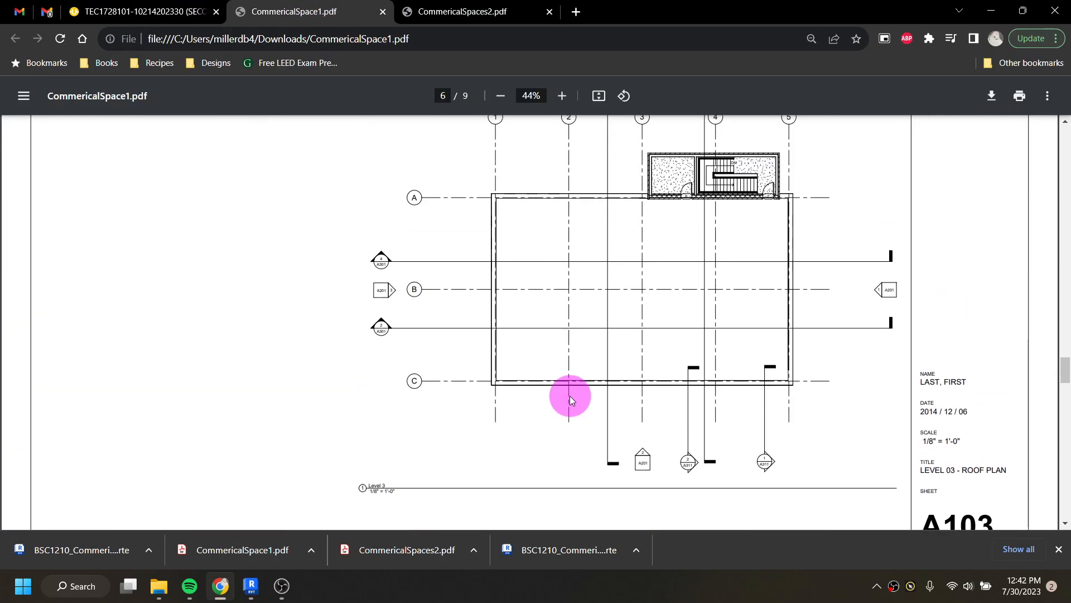
scroll(570, 396, "up", 8)
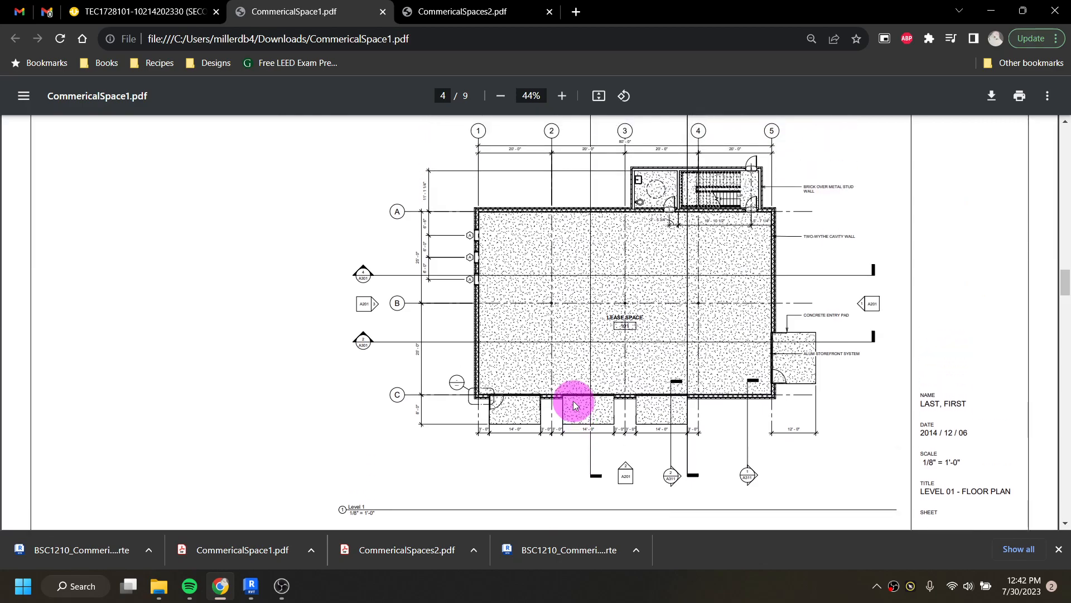
Enlarge the Level 01 floor plan to 150% and examine how the exterior walls meet the intersection of grids A and 1.
left_click(563, 96)
left_click(564, 96)
left_click(564, 97)
left_click(565, 97)
left_click(567, 98)
left_click(566, 96)
left_click_drag(450, 523, 678, 524)
left_click(562, 96)
left_click(562, 96)
left_click(562, 96)
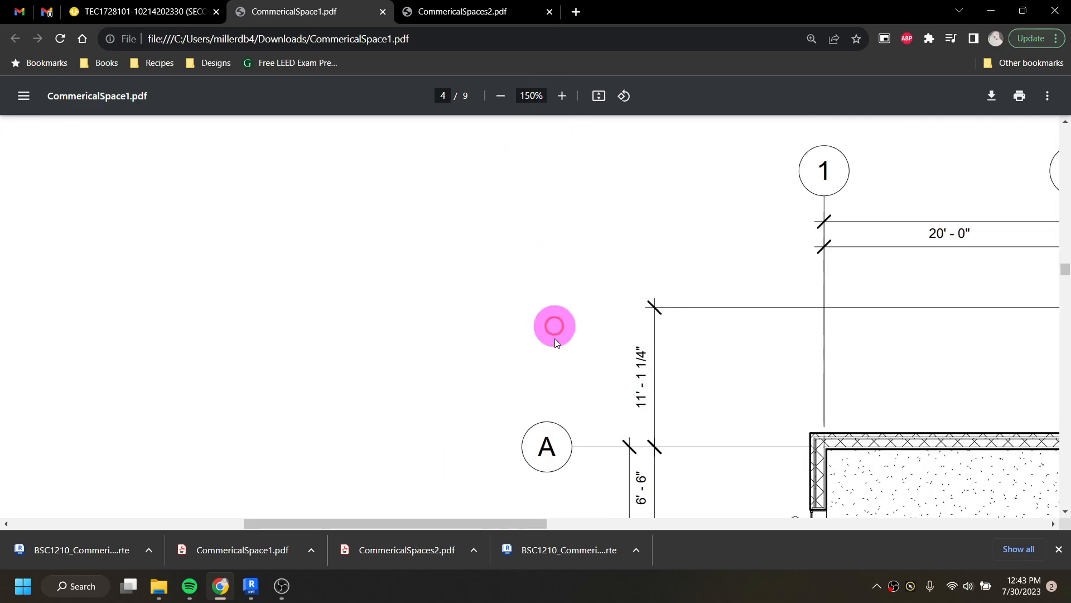
scroll(527, 391, "down", 1)
left_click_drag(440, 525, 558, 524)
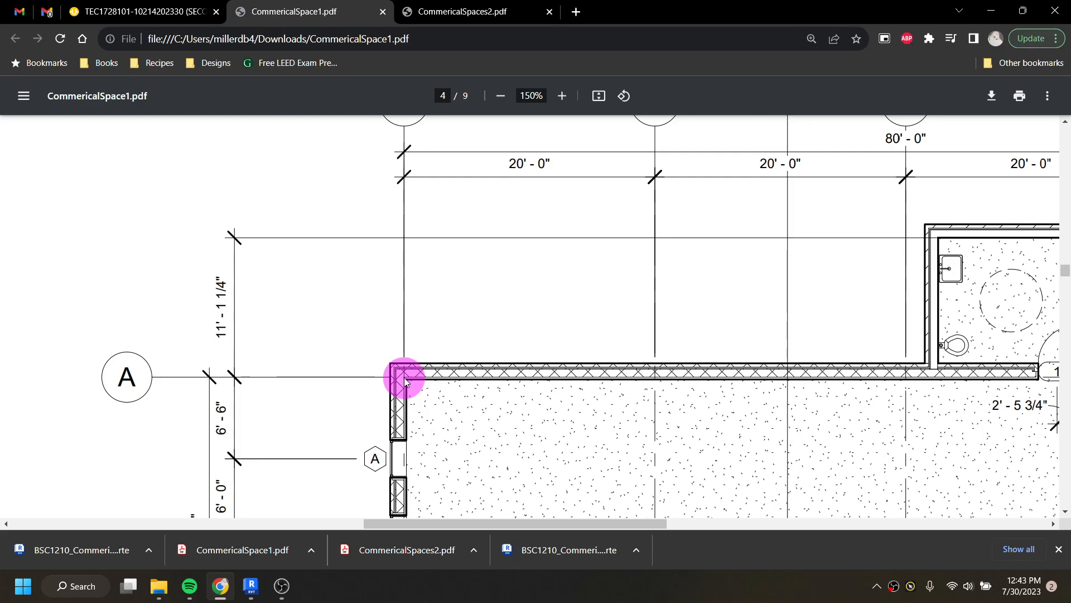
Examine the exterior wall corner at grids A and 1 at 200%, and fit the whole Level 01 floor plan sheet back to the page.
left_click(562, 96)
left_click(562, 96)
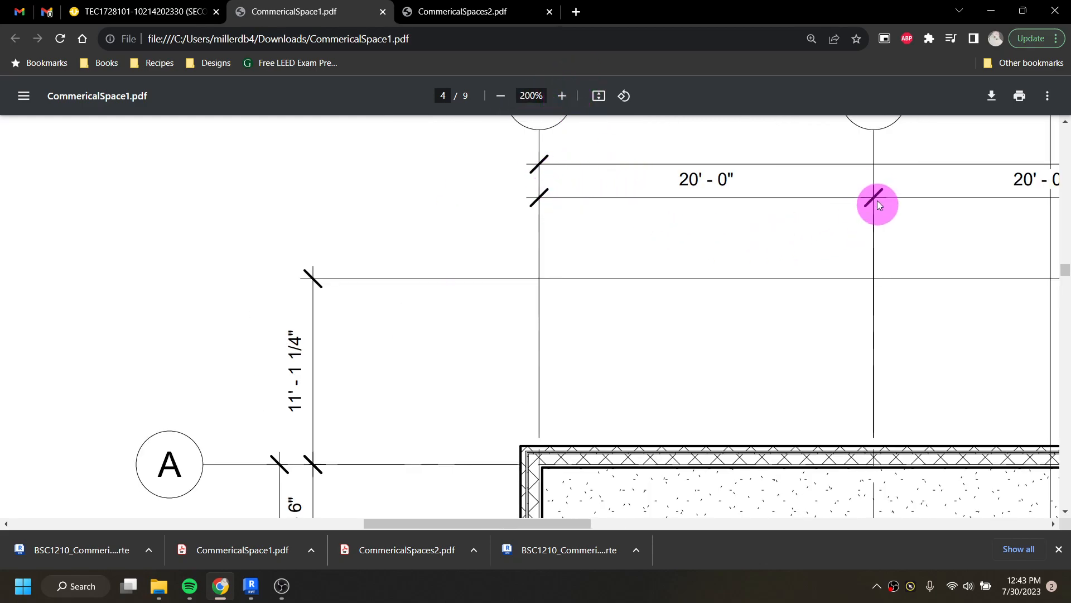
scroll(717, 287, "down", 3)
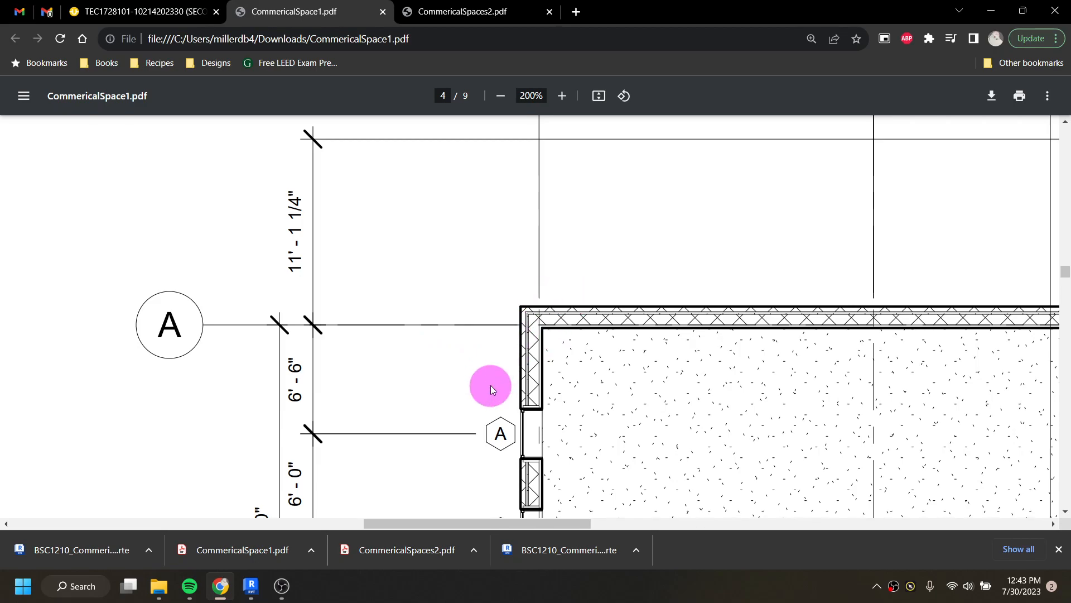
left_click(501, 96)
left_click(500, 96)
left_click(500, 96)
left_click(500, 96)
left_click(501, 96)
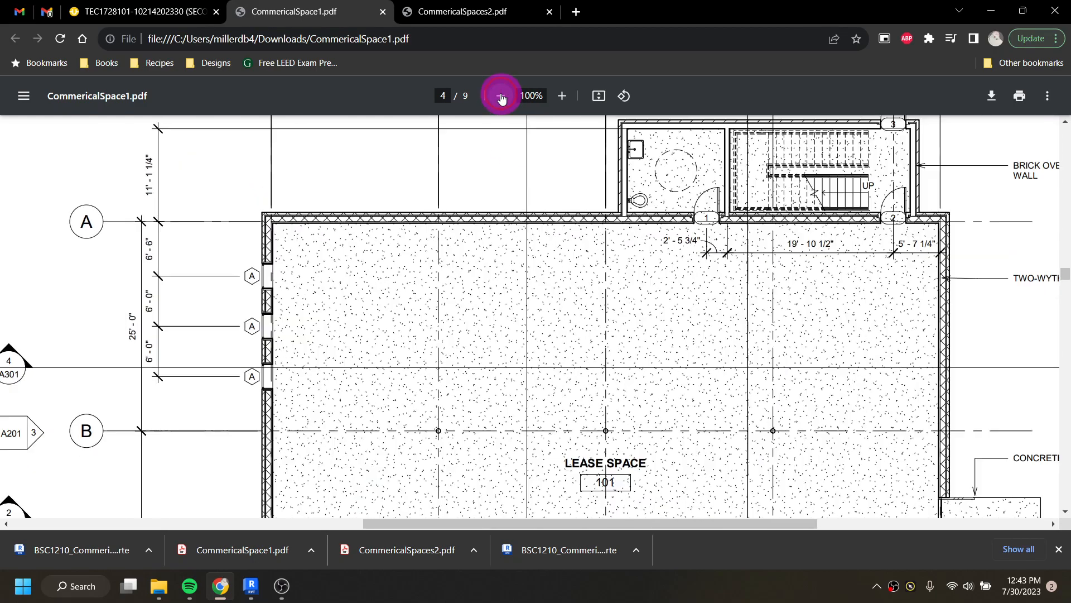
left_click(501, 96)
scroll(364, 251, "down", 1)
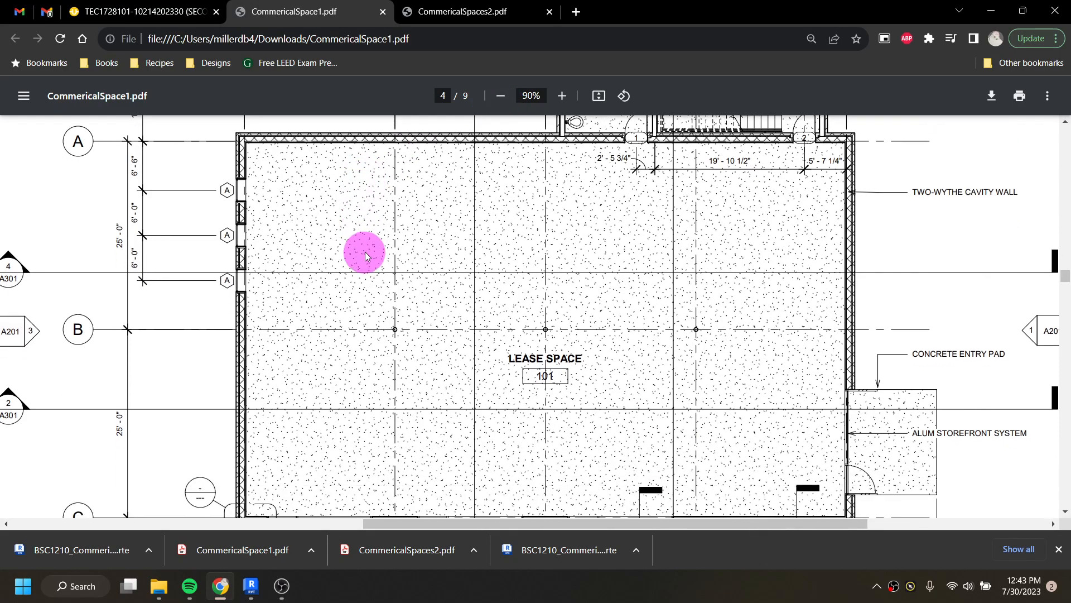
left_click(595, 99)
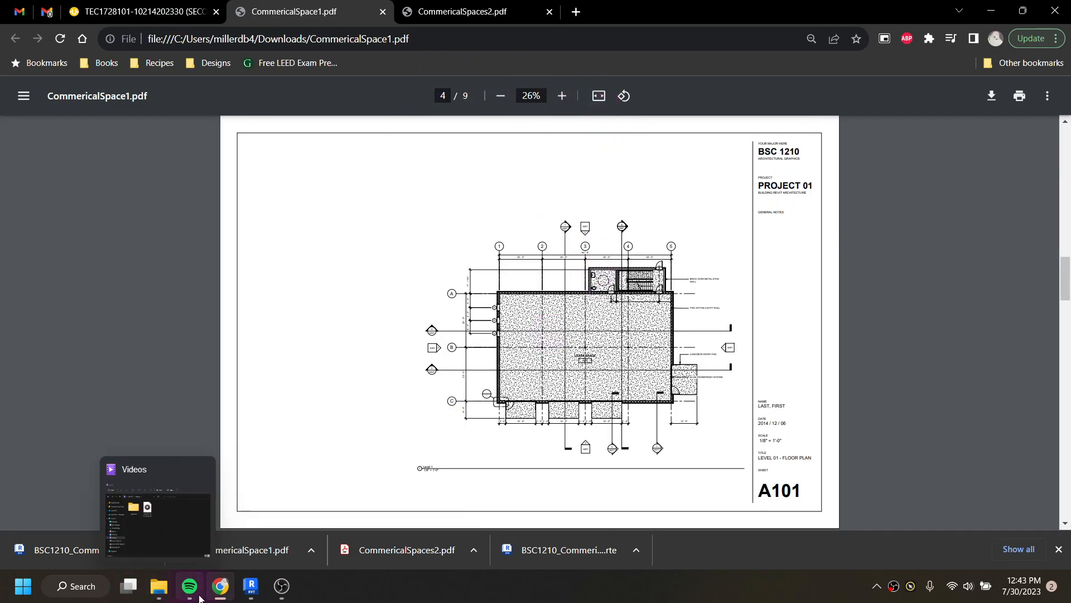
Switch to Revit and start a wall on Level 1 using the type P01 - Exterior - Gray Brick on CMU.
mouse_move(252, 588)
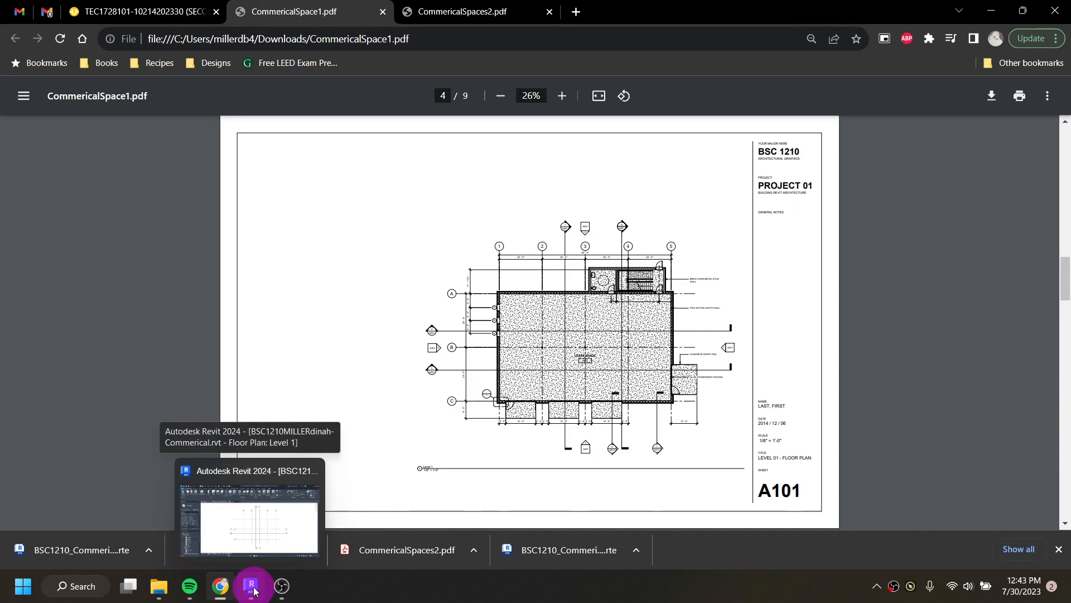
left_click(253, 587)
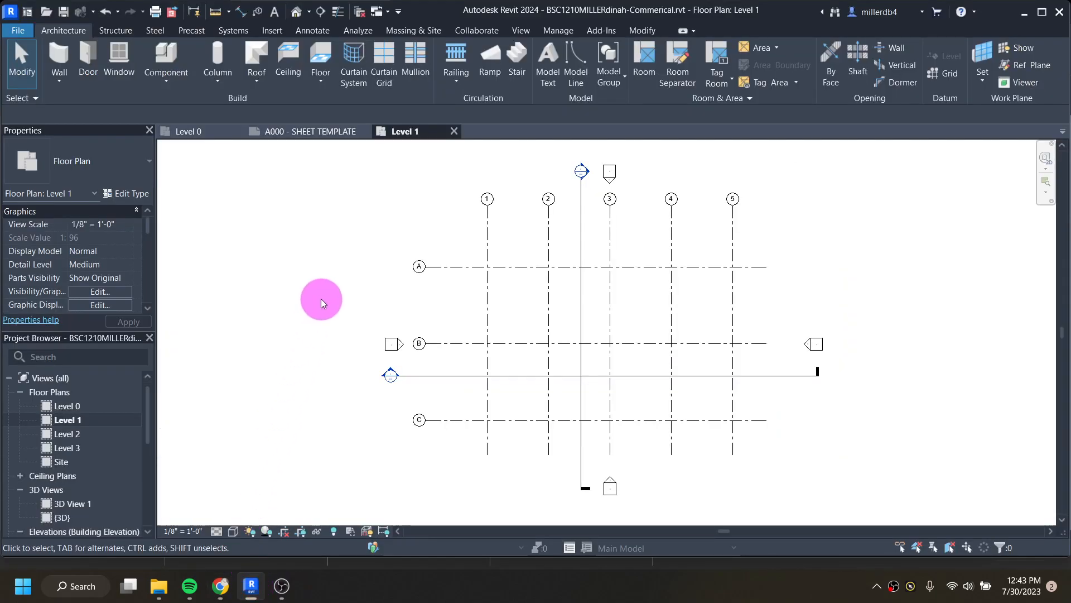
scroll(597, 345, "up", 1)
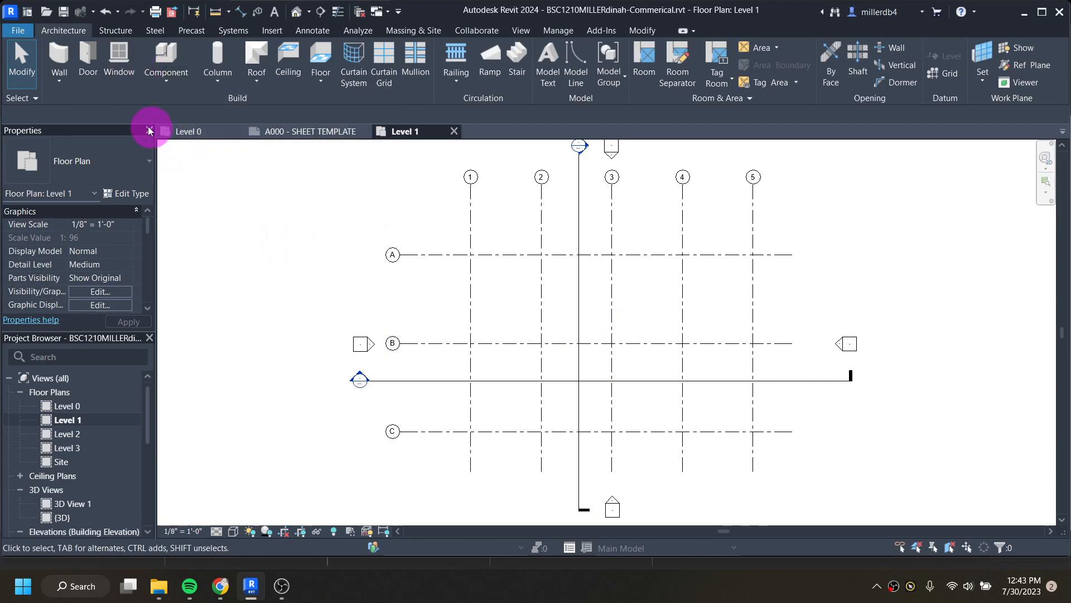
key("w")
key("a")
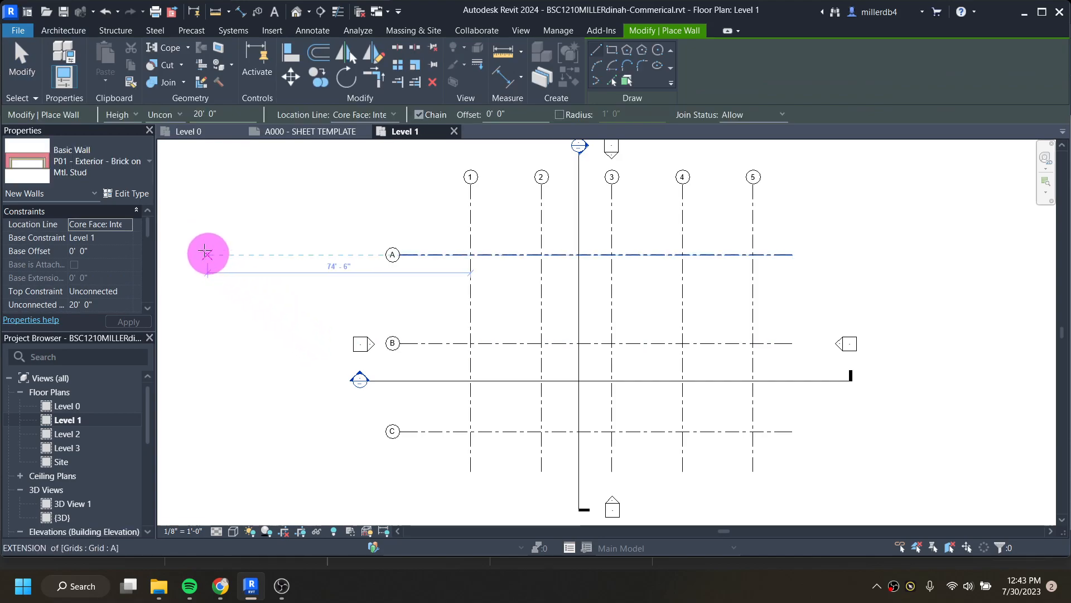
left_click(78, 170)
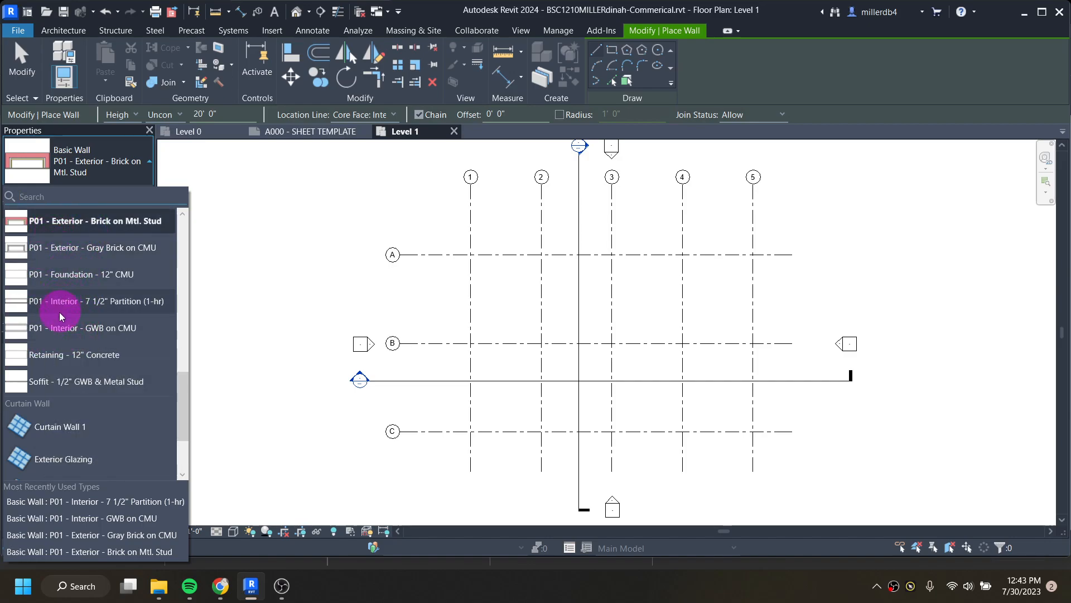
scroll(58, 316, "up", 1)
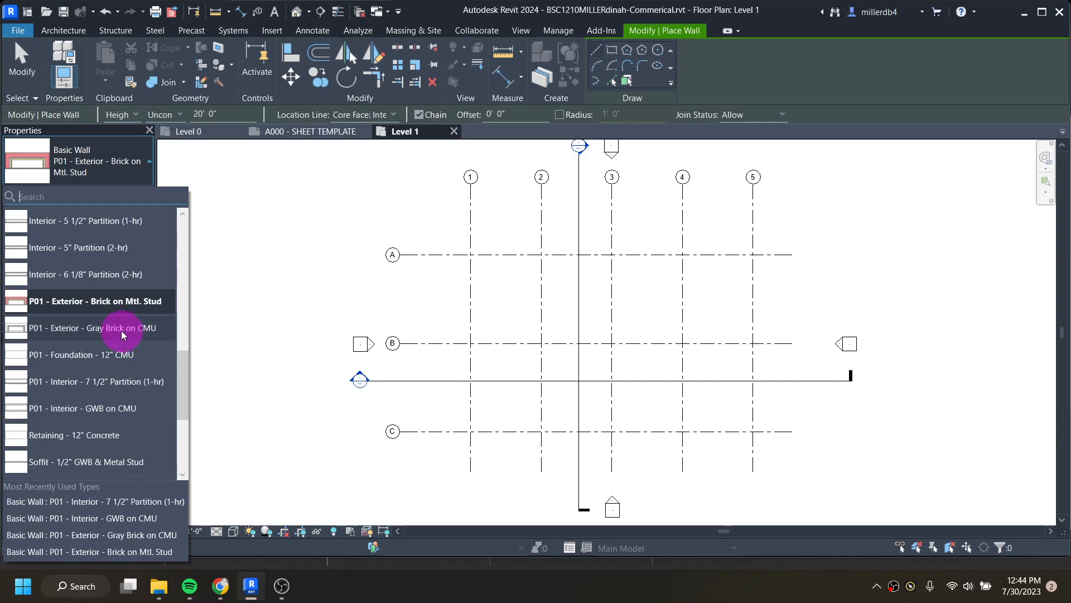
mouse_move(115, 329)
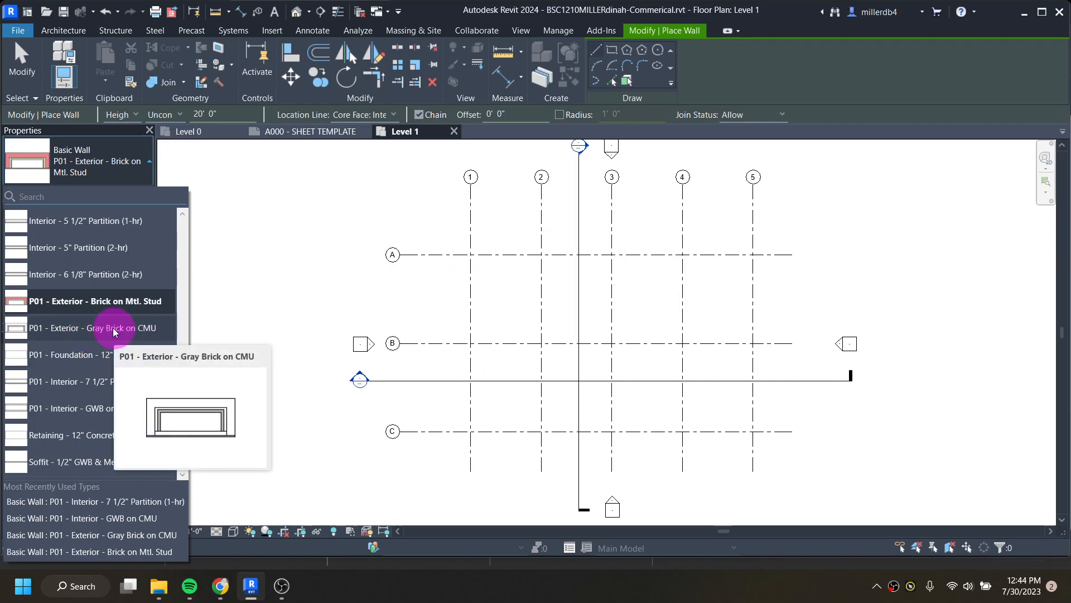
left_click(116, 328)
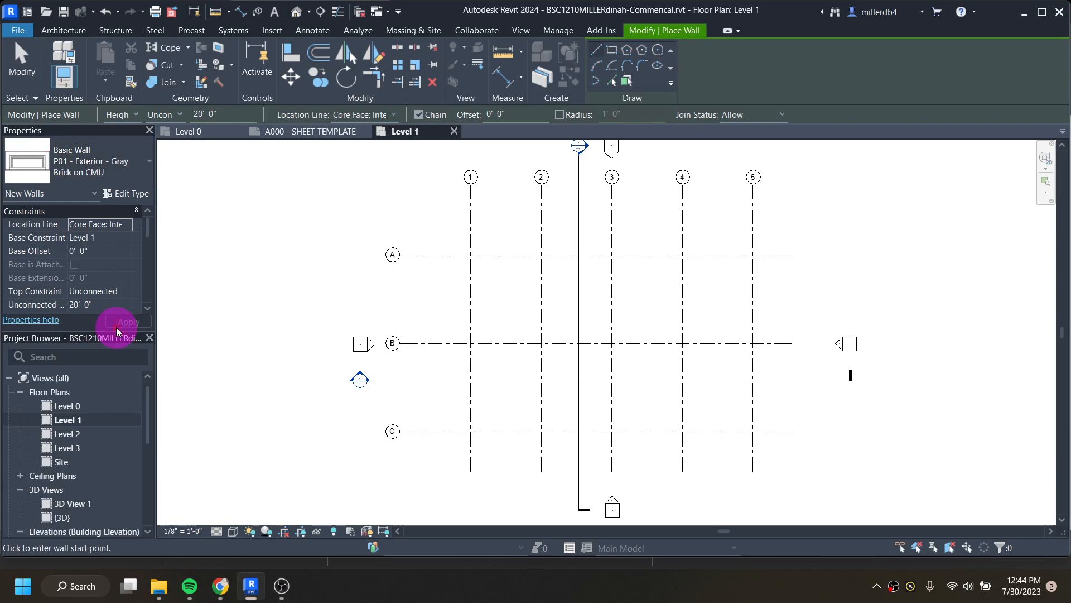
Review the layer structure of the P01 - Exterior - Gray Brick on CMU wall type from exterior to interior side.
left_click(120, 195)
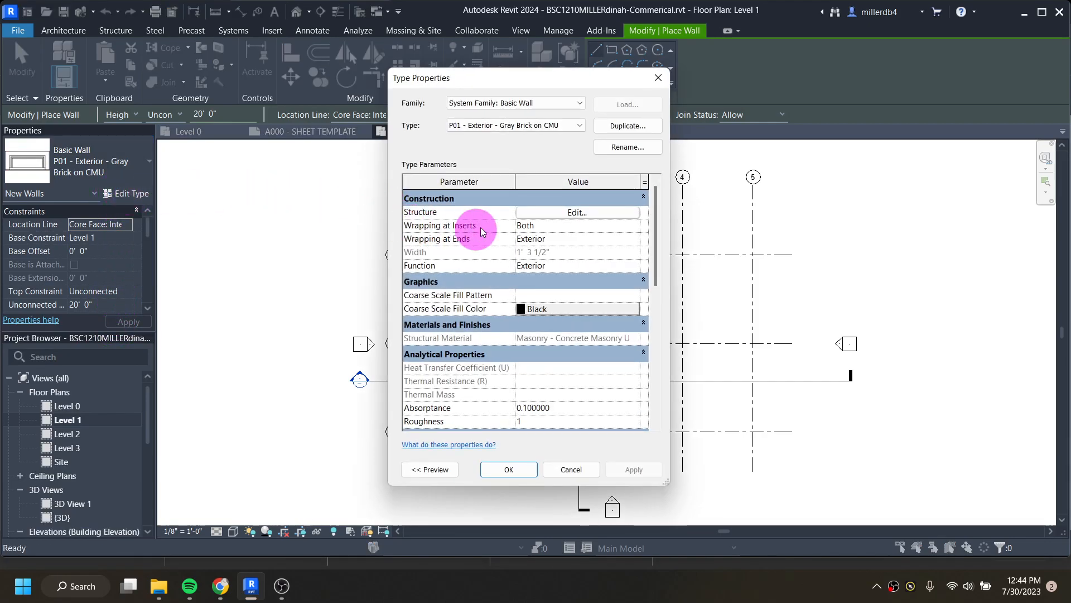
left_click(549, 213)
left_click(478, 213)
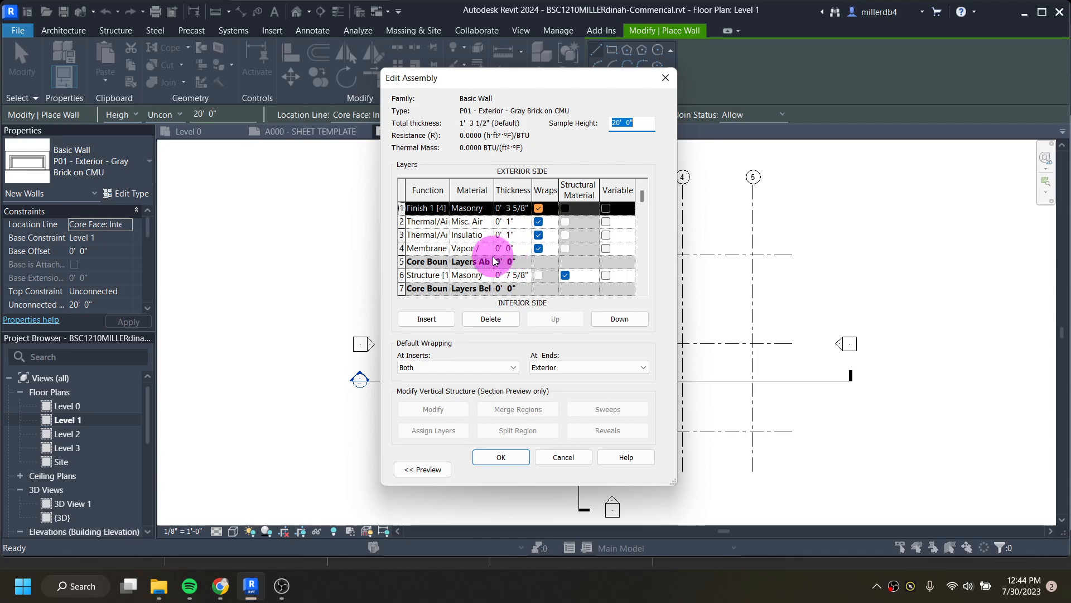
scroll(457, 245, "down", 1)
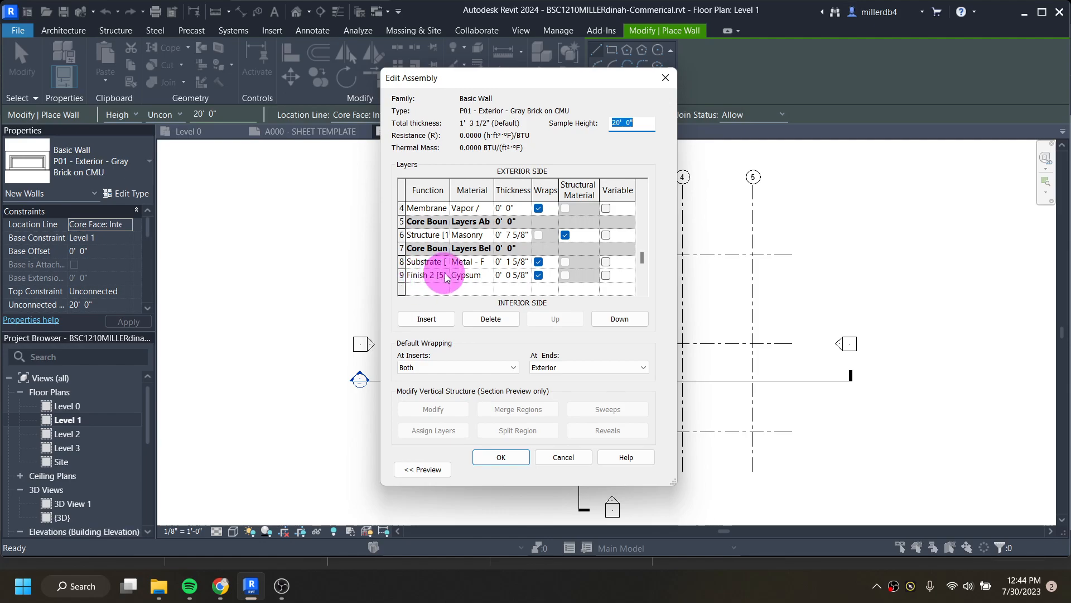
scroll(470, 276, "up", 1)
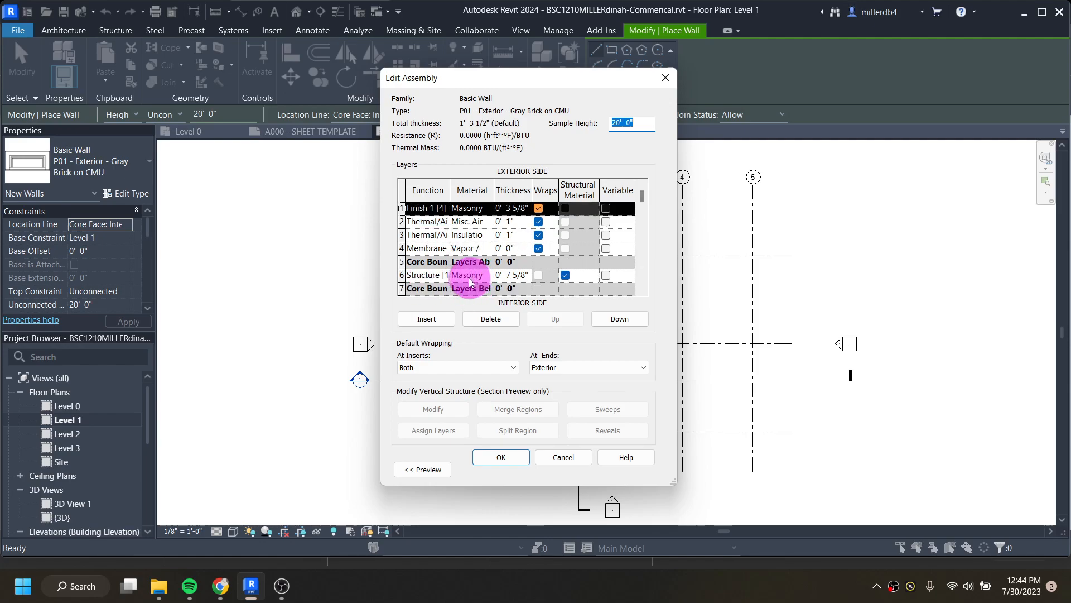
left_click(513, 460)
left_click(516, 463)
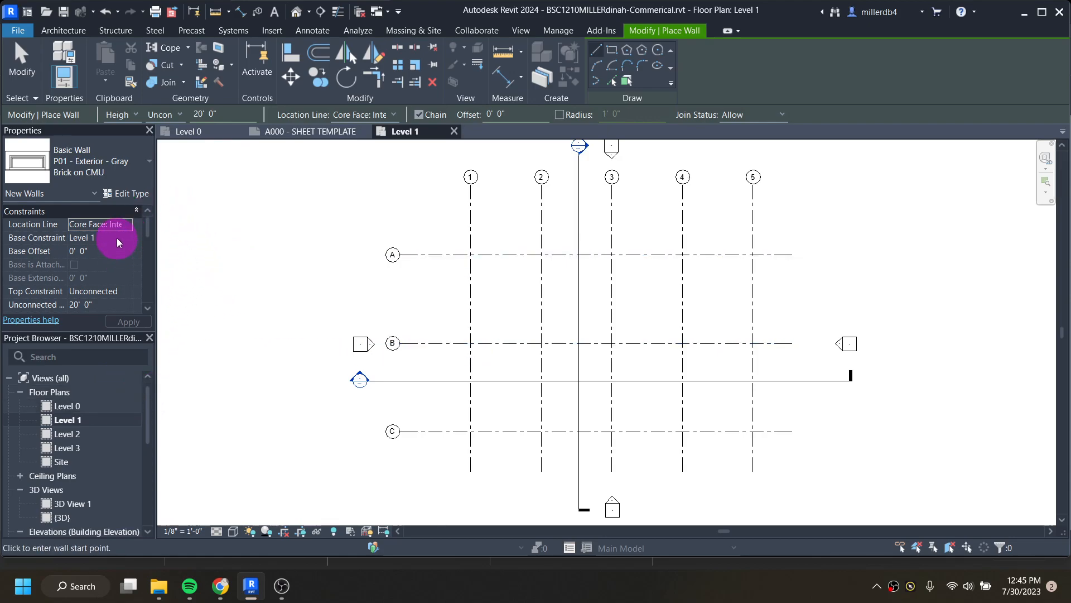
Look through the levels available as top constraint for the new exterior wall.
left_click(118, 292)
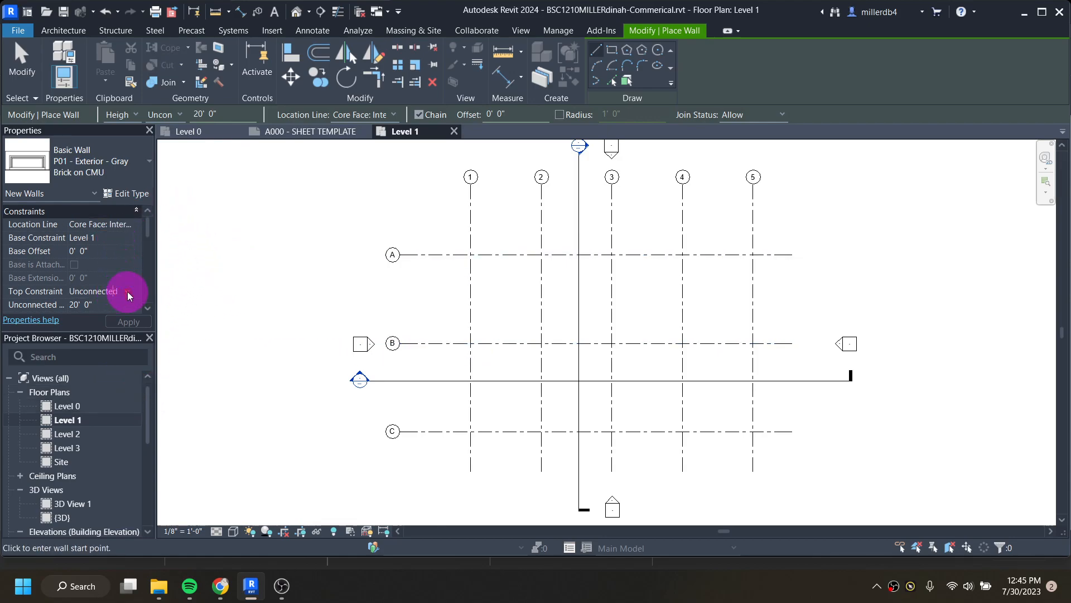
left_click(128, 292)
scroll(124, 329, "down", 1)
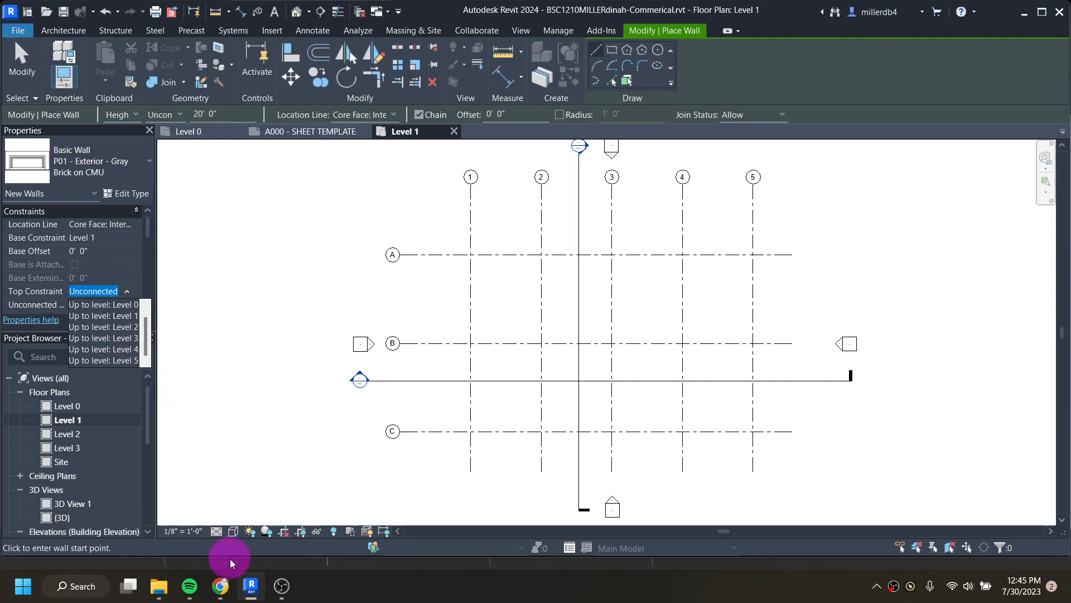
Switch to Chrome and find the exterior elevations sheet A201 on page 7 of CommericalSpace1.pdf.
left_click(220, 585)
scroll(715, 315, "down", 1)
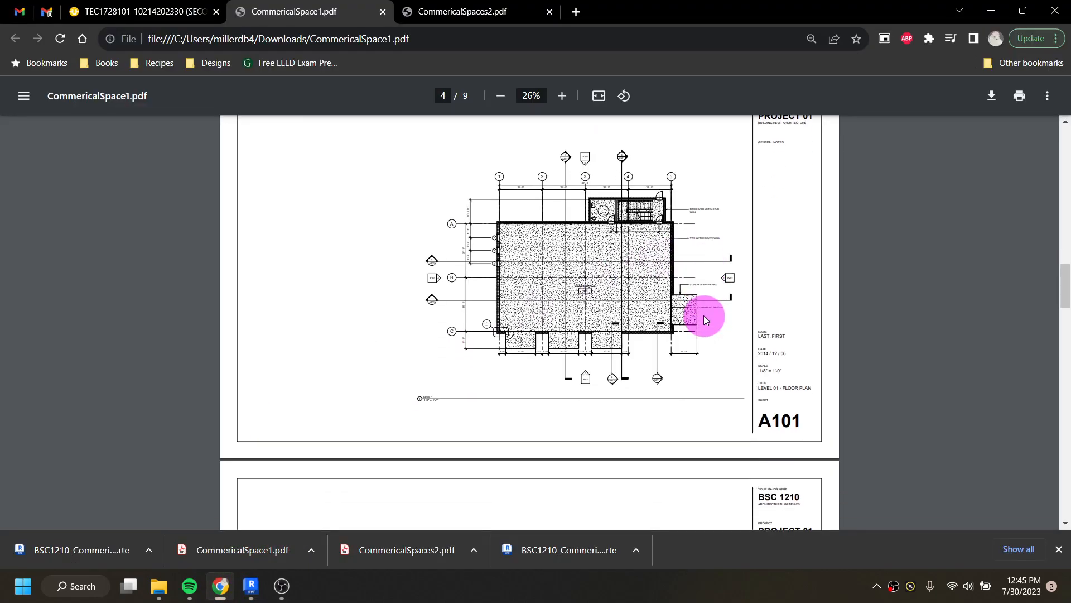
scroll(698, 319, "up", 6)
scroll(694, 324, "down", 6)
scroll(696, 323, "down", 18)
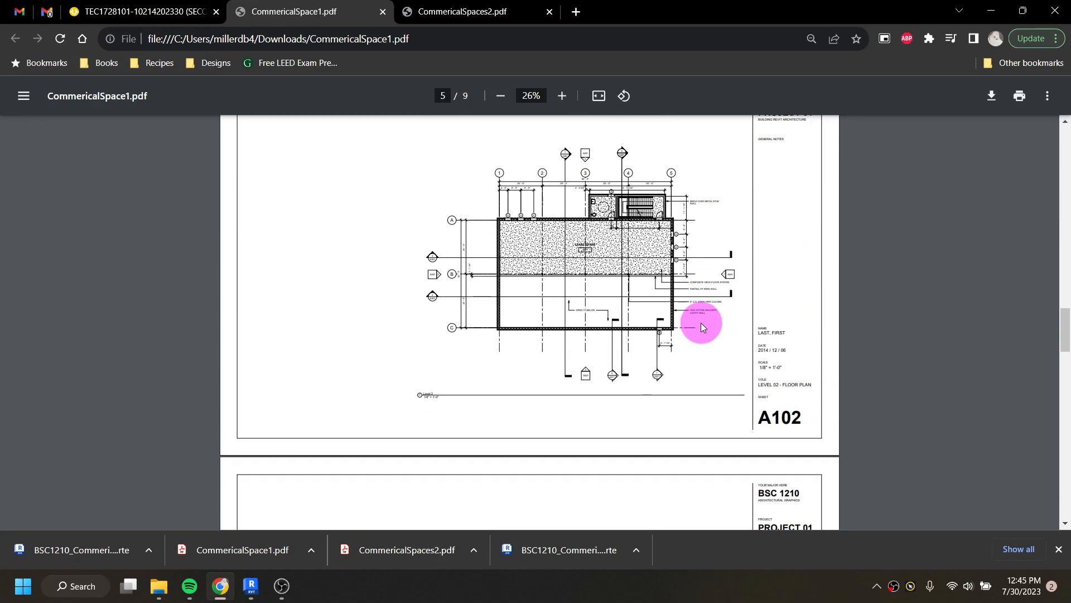
scroll(698, 320, "down", 1)
scroll(699, 319, "up", 1)
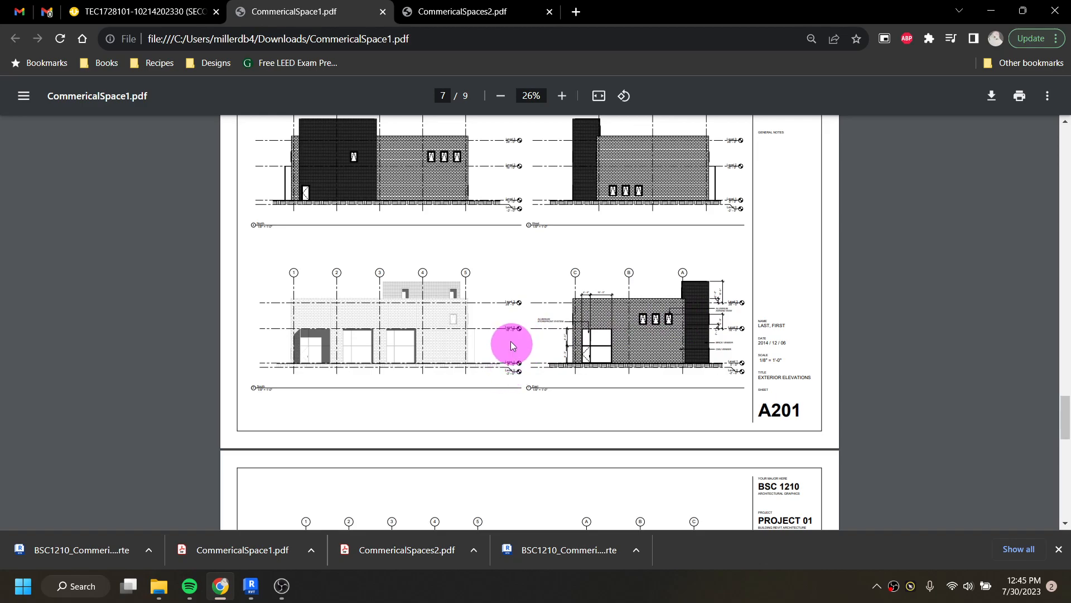
Enlarge the elevations to 80% and examine how high the exterior walls rise relative to the levels, continuing to the building section on page 8.
left_click(562, 96)
left_click(562, 96)
left_click(562, 96)
left_click(562, 96)
left_click(562, 96)
scroll(567, 234, "down", 4)
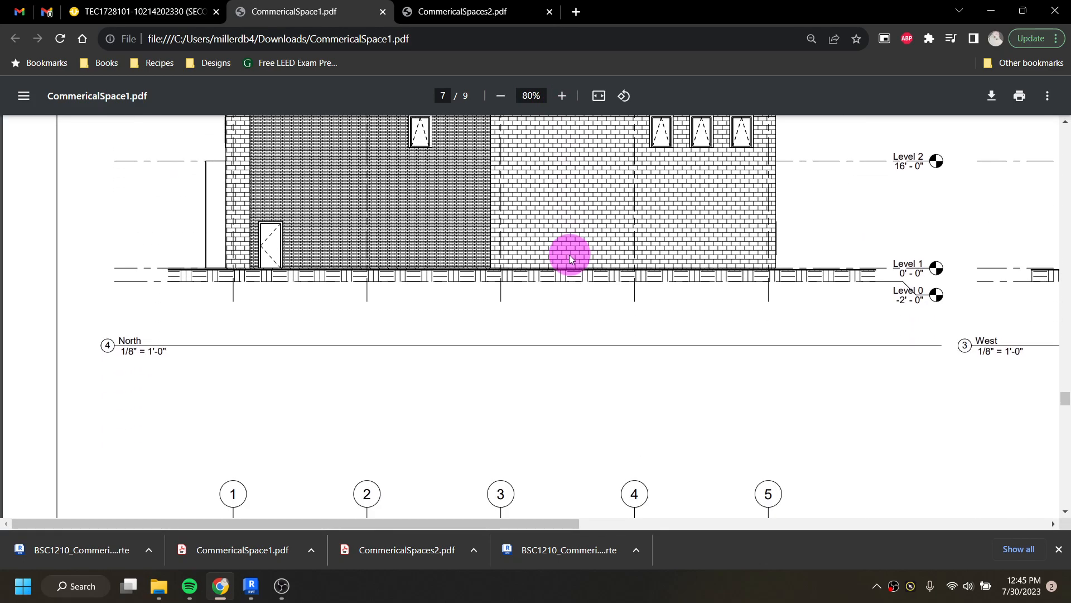
scroll(335, 391, "down", 1)
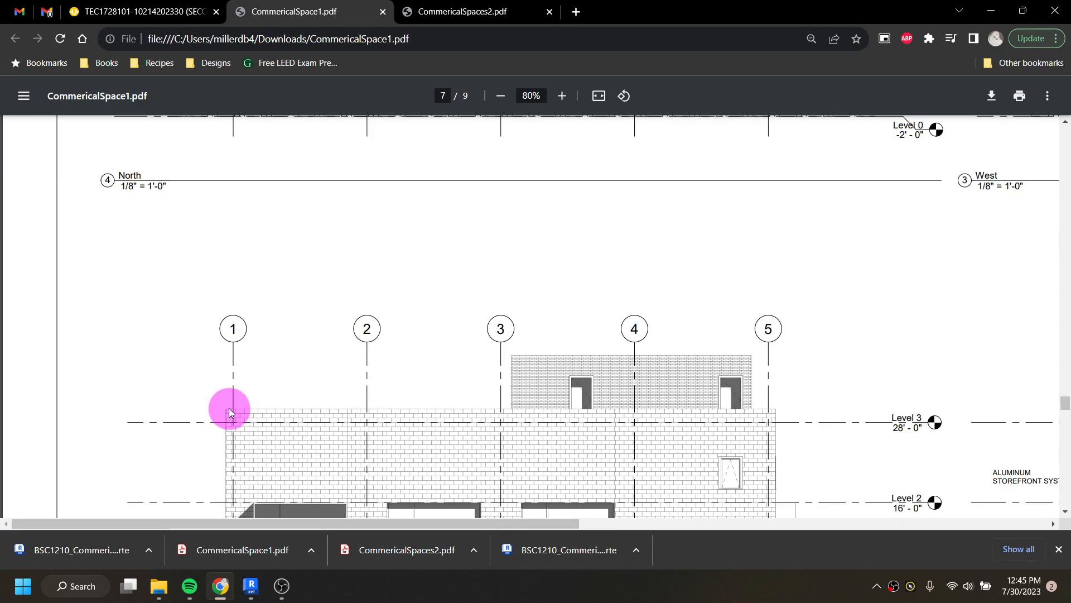
scroll(240, 418, "down", 10)
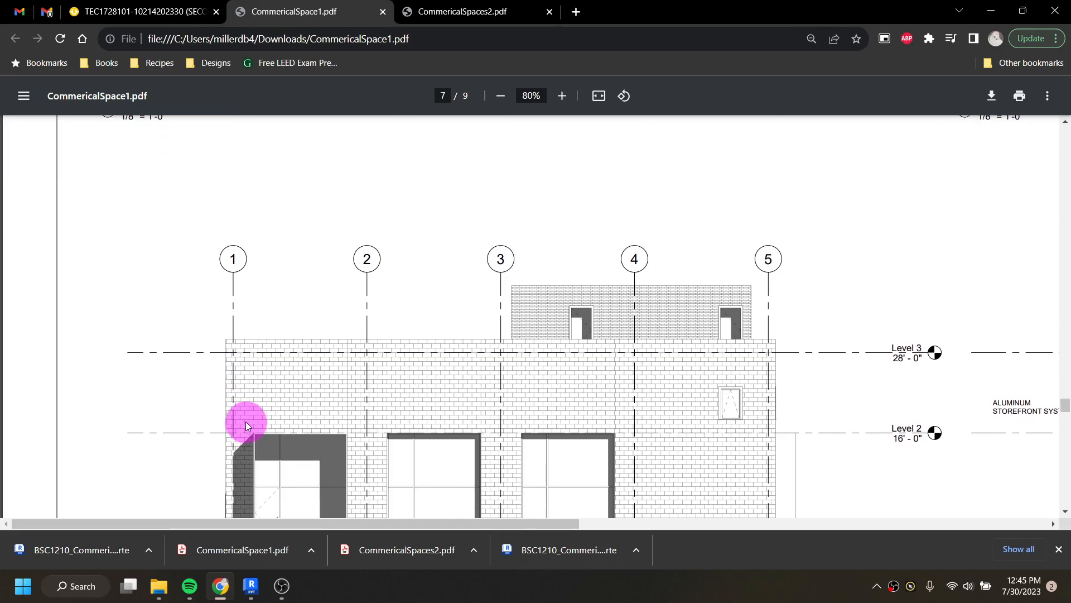
scroll(243, 420, "down", 4)
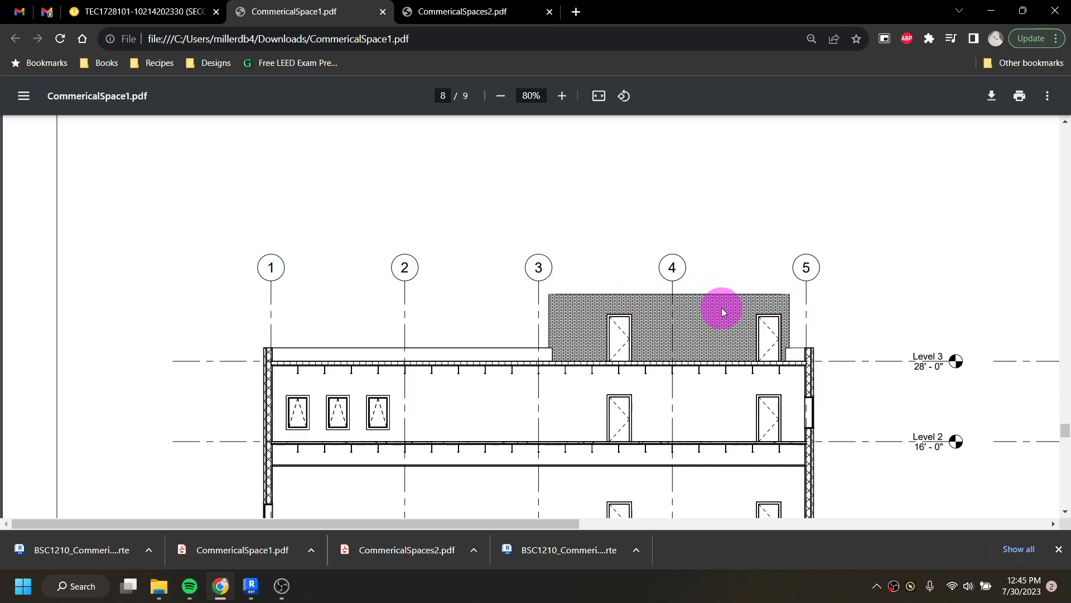
Return to Revit and temporarily reveal hidden elements in the default 3D view to read the level names and elevations.
left_click(989, 12)
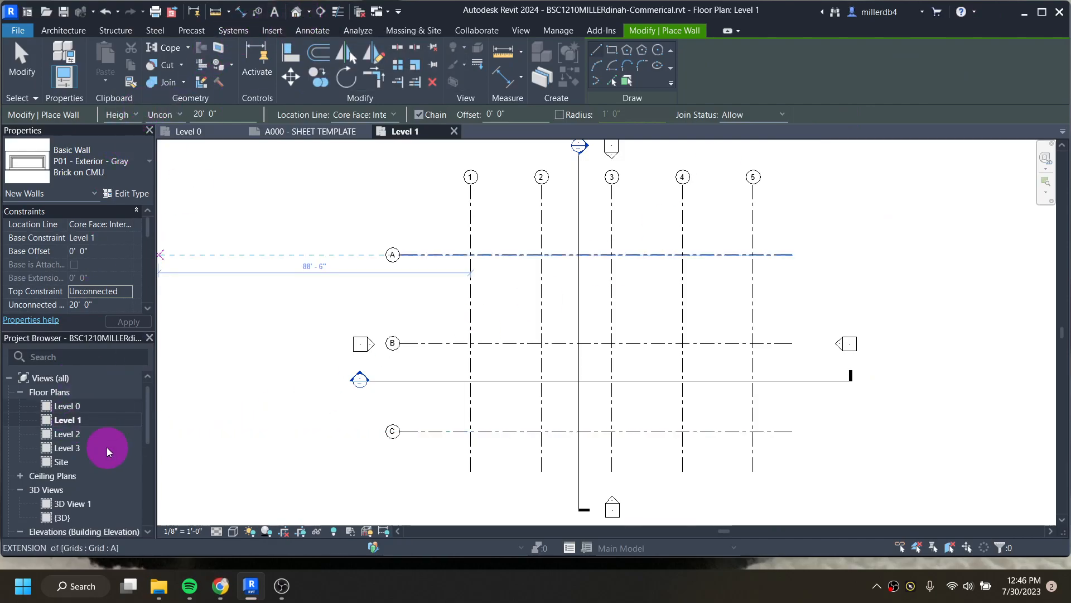
scroll(92, 453, "down", 5)
scroll(93, 453, "up", 5)
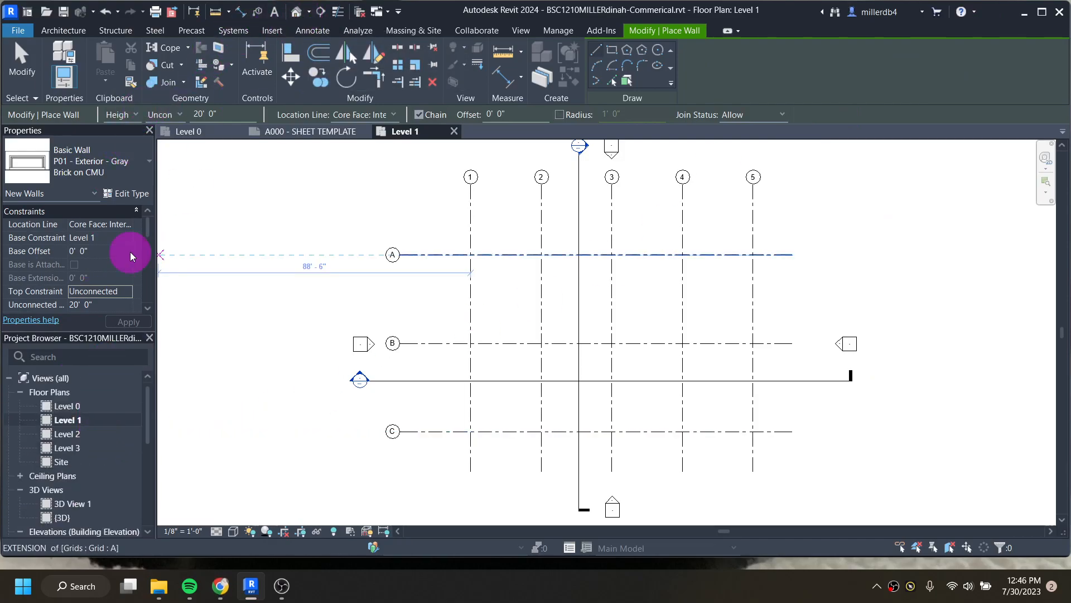
left_click(295, 11)
scroll(420, 360, "down", 2)
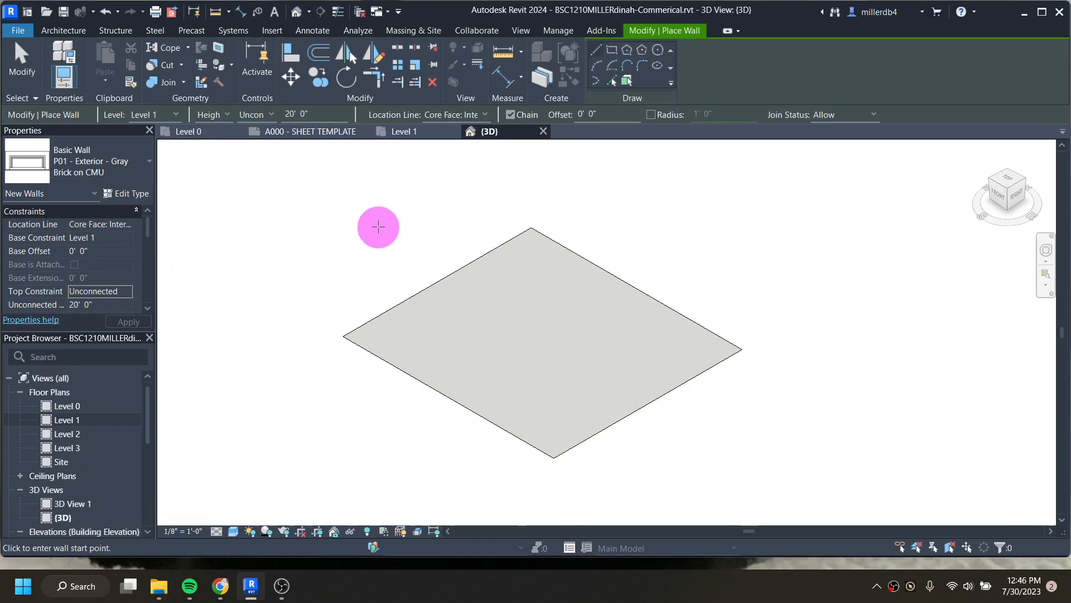
left_click(367, 531)
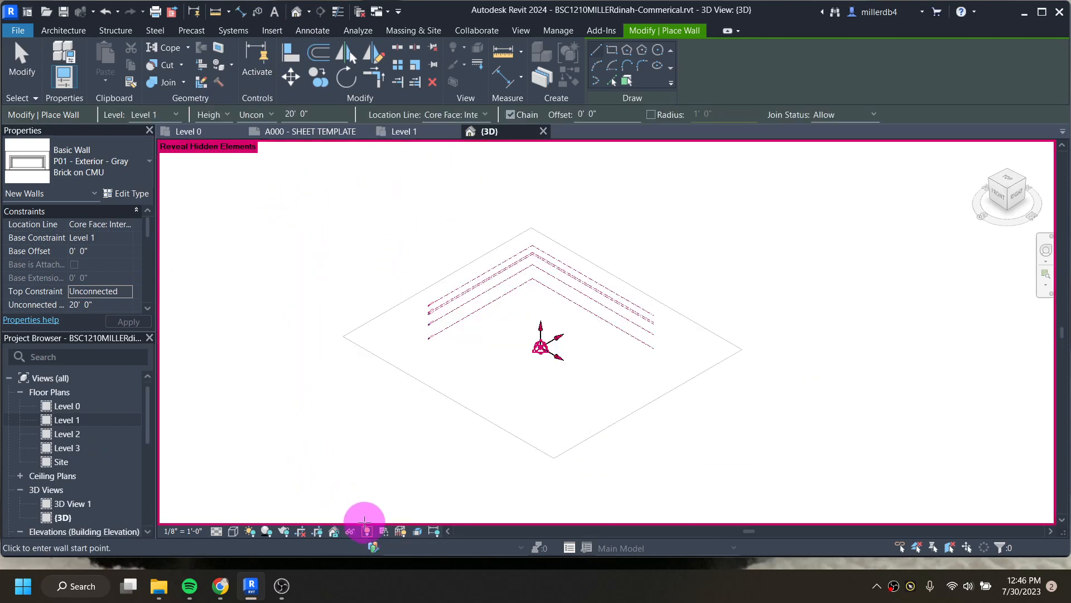
scroll(430, 335, "up", 8)
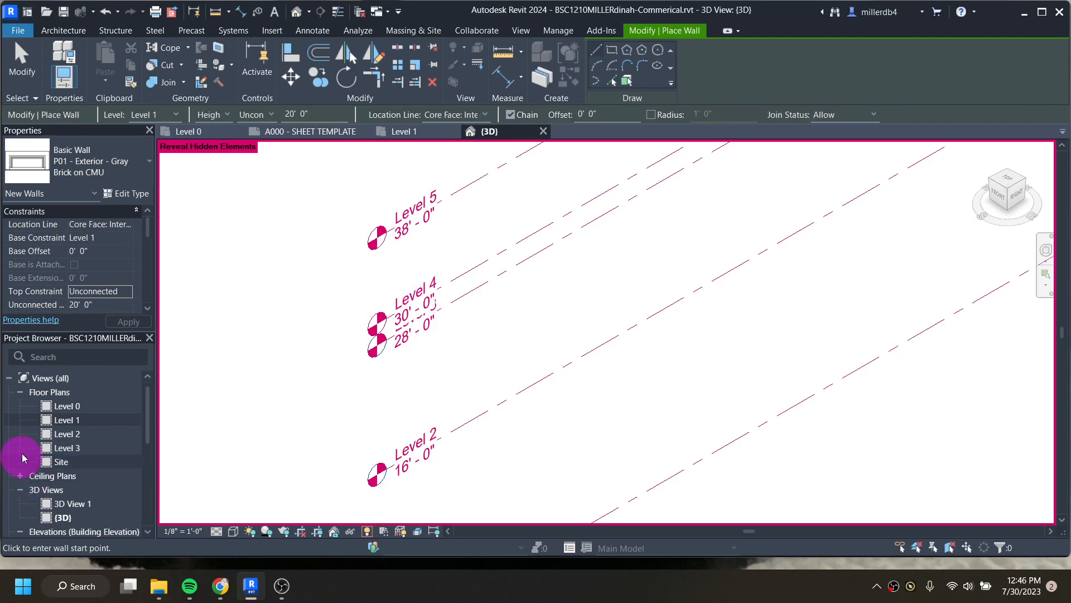
left_click(367, 530)
scroll(446, 382, "down", 5)
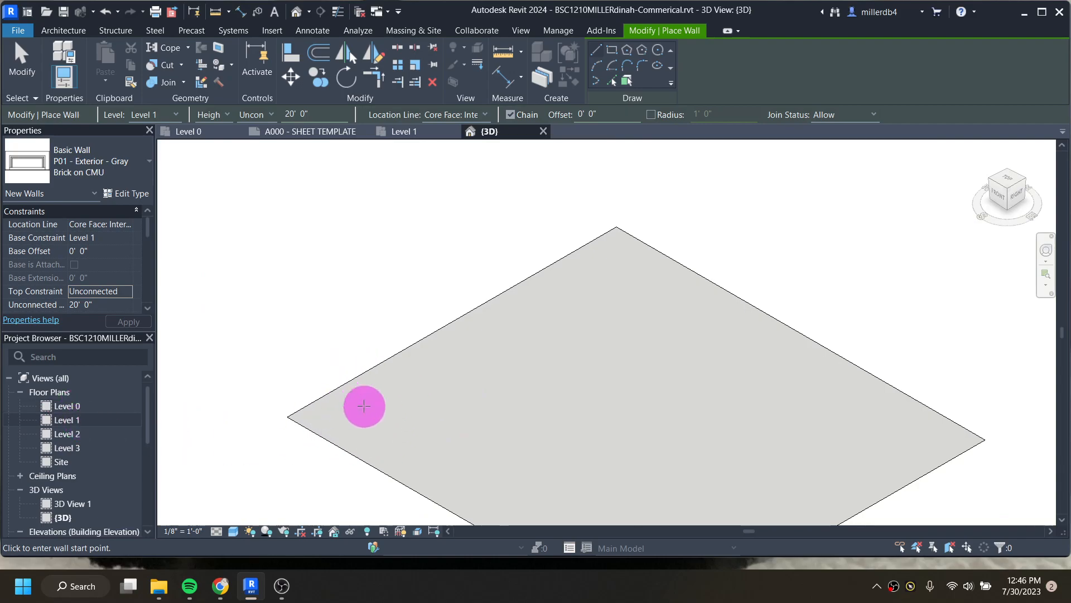
Open the Level 1 floor plan and start a gray brick on CMU exterior wall with its top constraint up to Level 4.
double_click(74, 420)
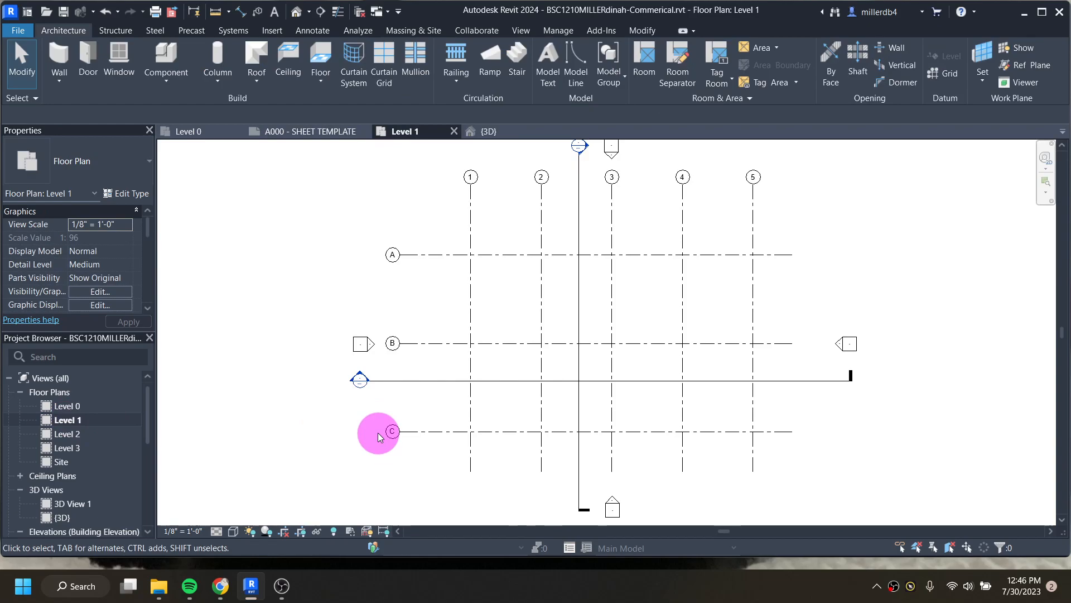
key("w")
key("a")
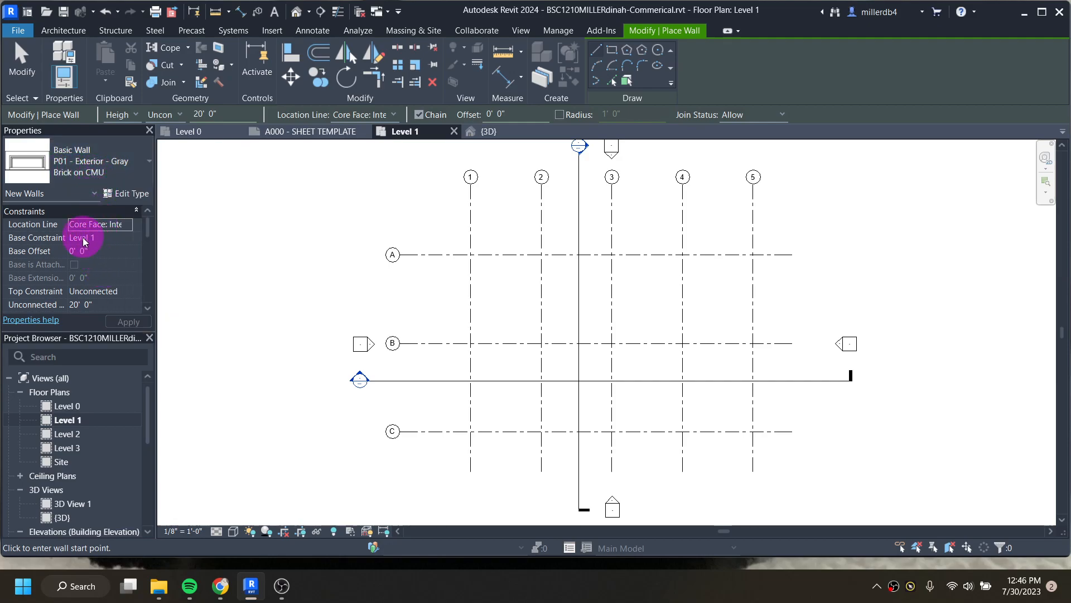
left_click(116, 290)
left_click(127, 292)
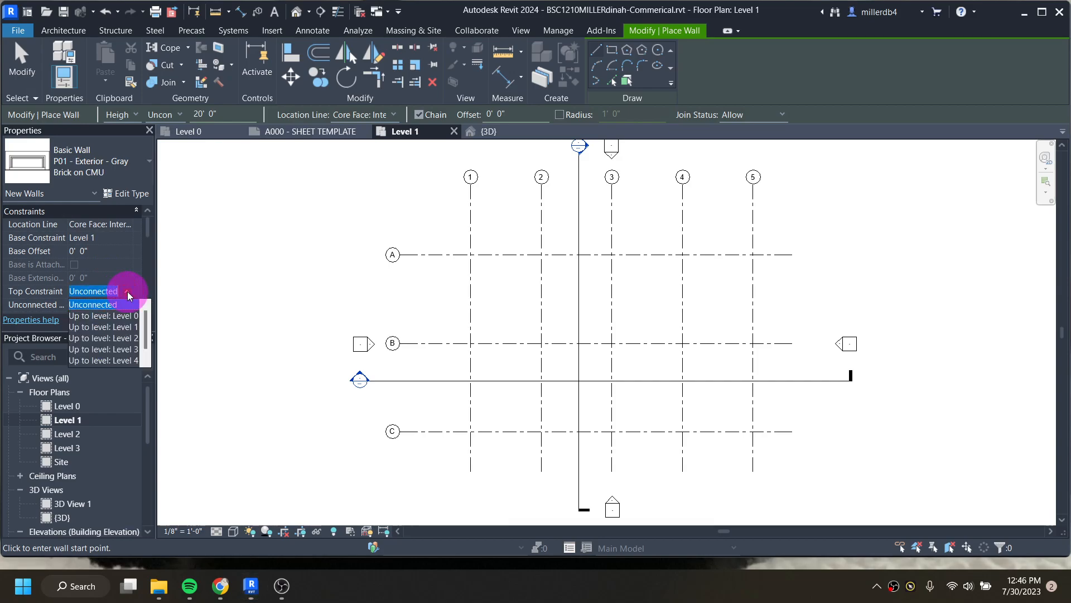
left_click(128, 360)
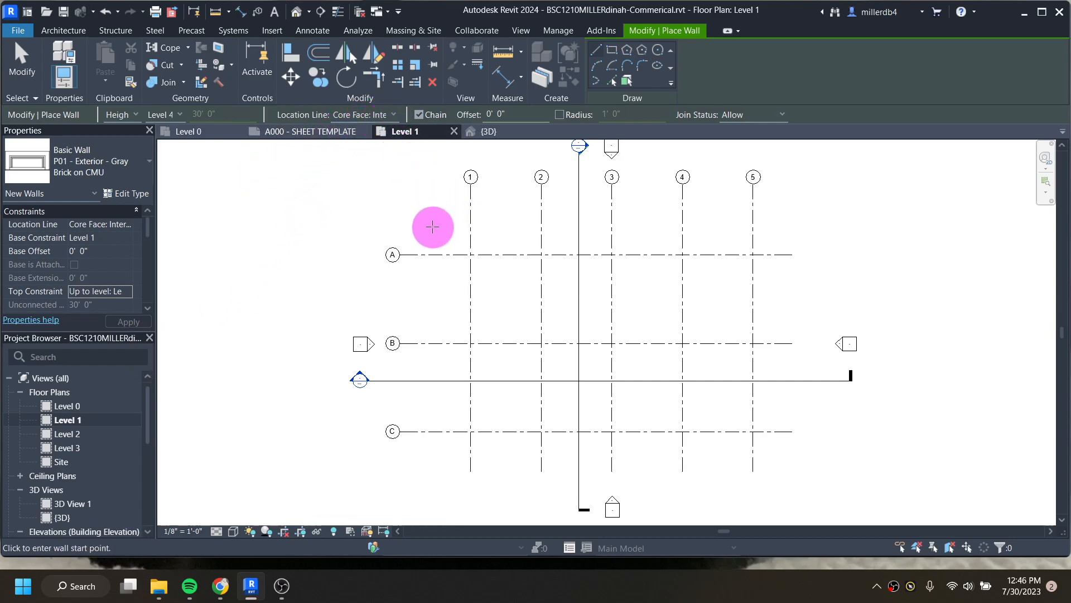
Draw a closed 80' by 50' rectangle of exterior walls through grid intersections A-1, A-5, C-5 and C-1.
scroll(459, 256, "up", 3)
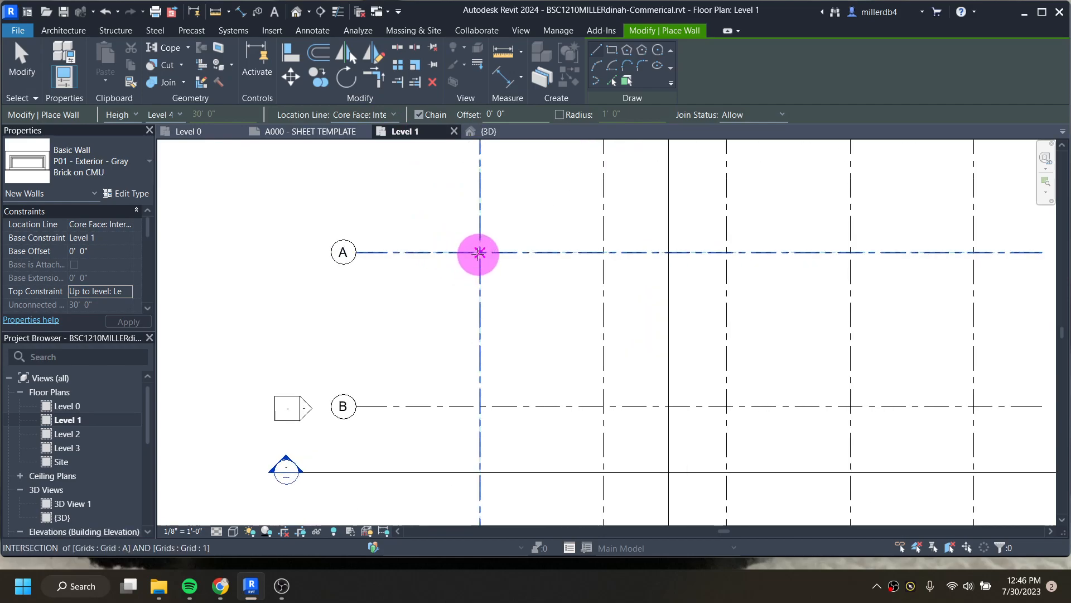
left_click(480, 252)
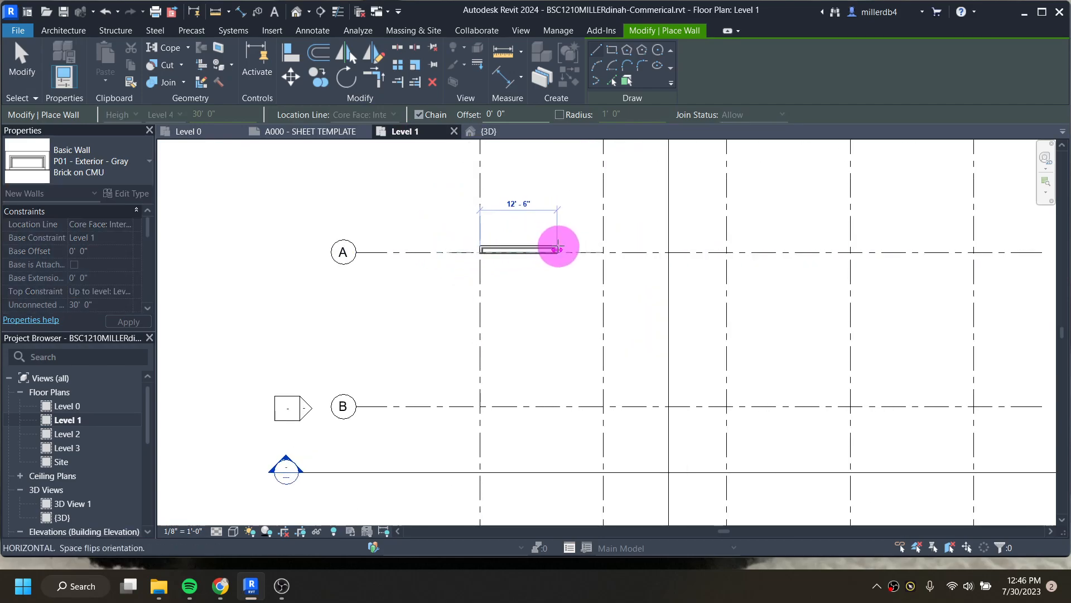
scroll(565, 247, "down", 1)
middle_click_drag(735, 260, 611, 283)
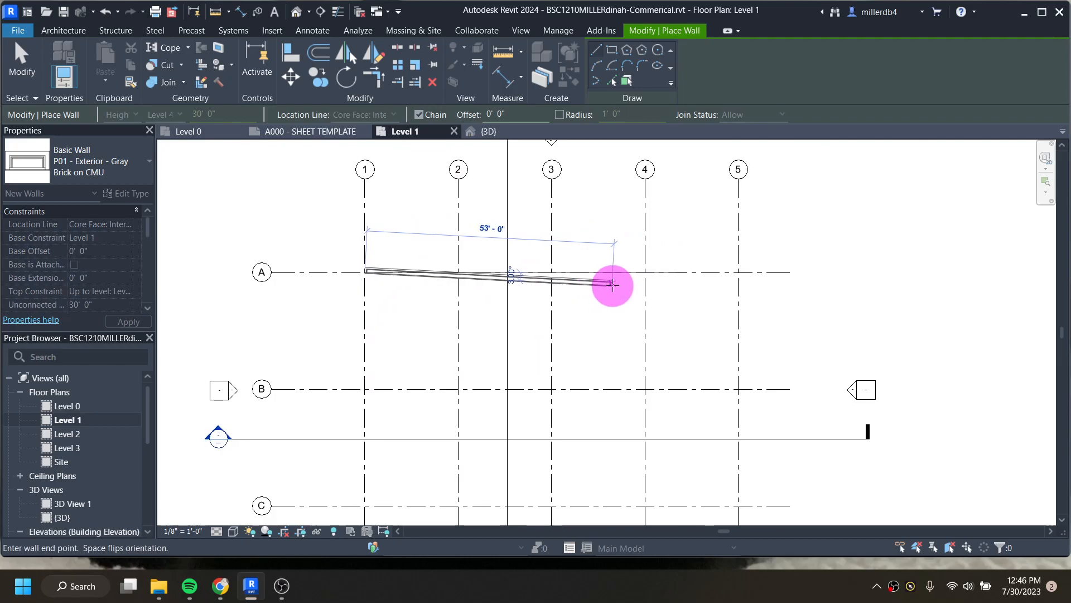
left_click(738, 271)
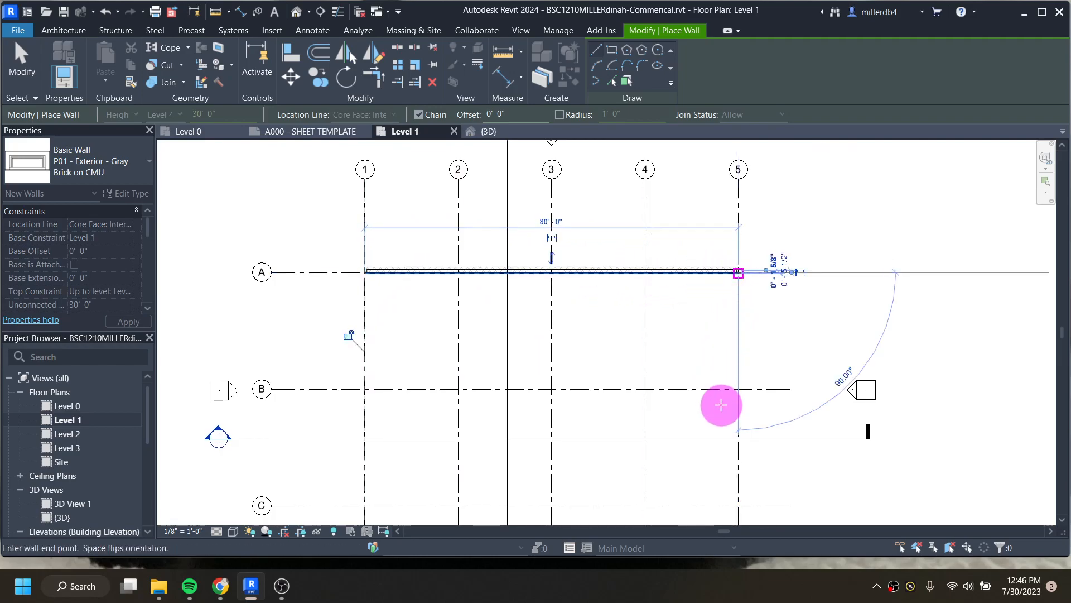
middle_click_drag(720, 401, 720, 363)
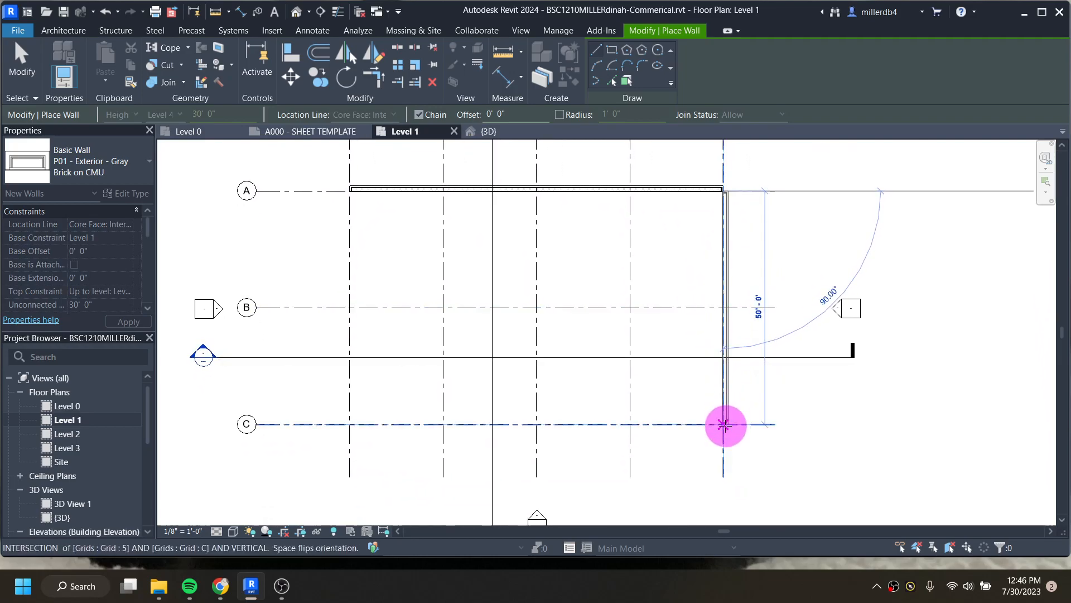
left_click(725, 426)
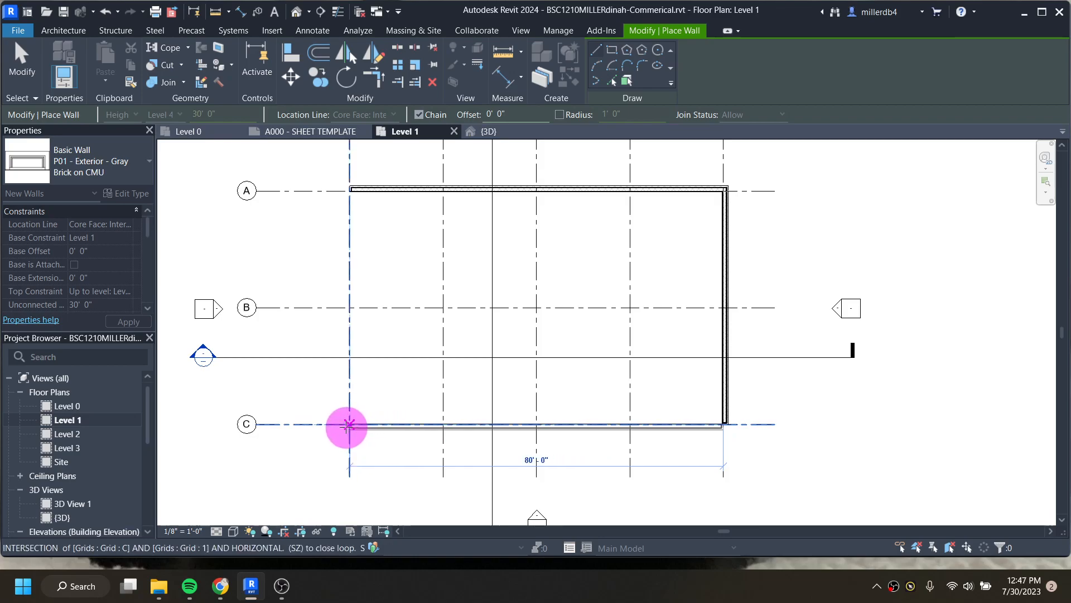
left_click(350, 425)
left_click(351, 189)
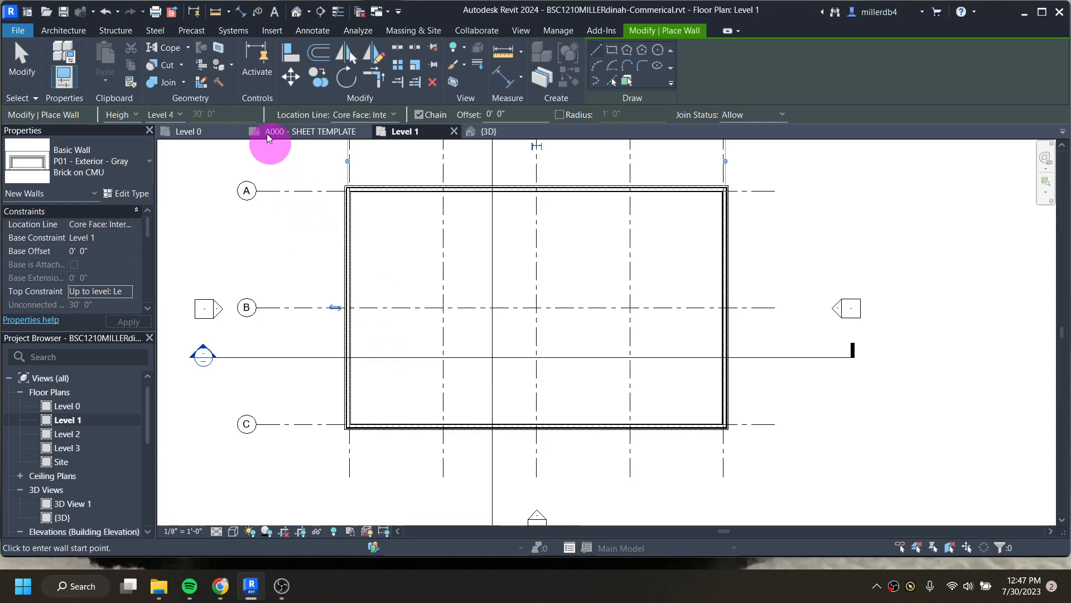
Inspect the four new exterior walls in the default 3D view, then return to the Level 1 floor plan.
left_click(296, 13)
scroll(684, 461, "up", 5)
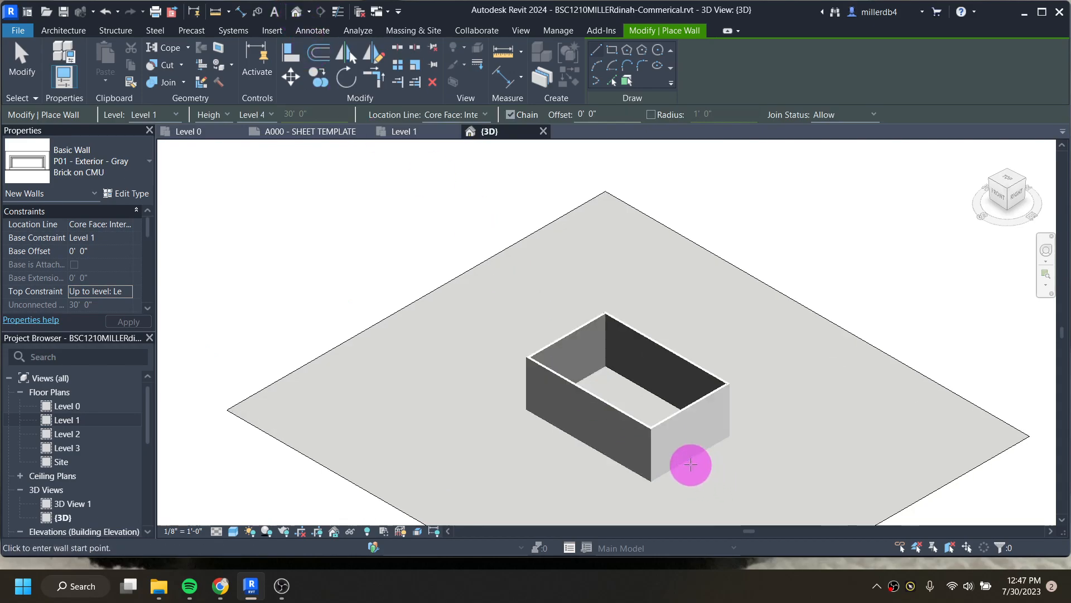
middle_click_drag(617, 476, 653, 383, "shift")
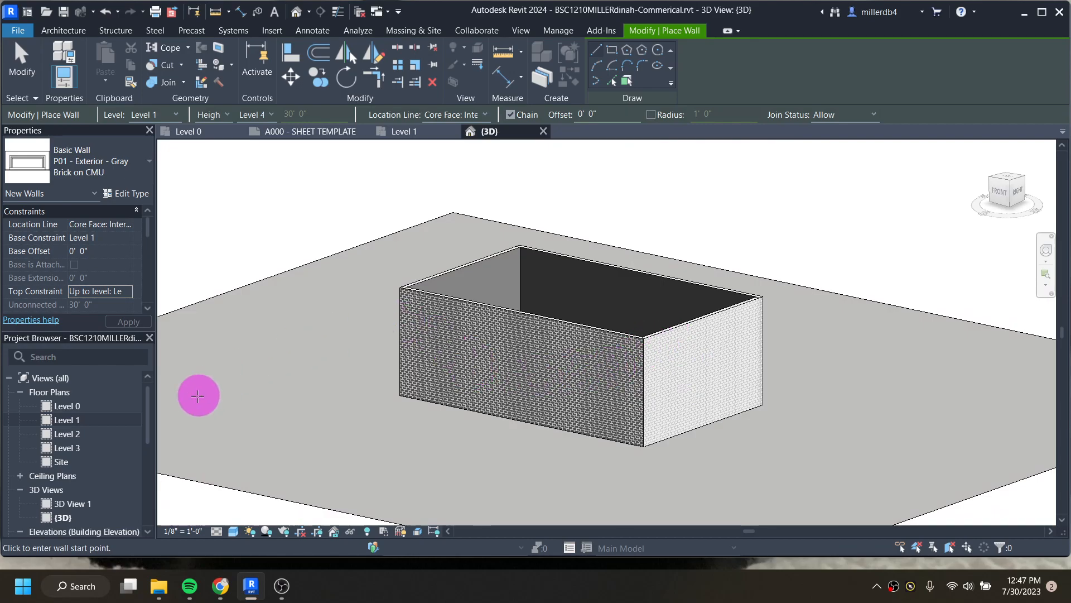
double_click(67, 420)
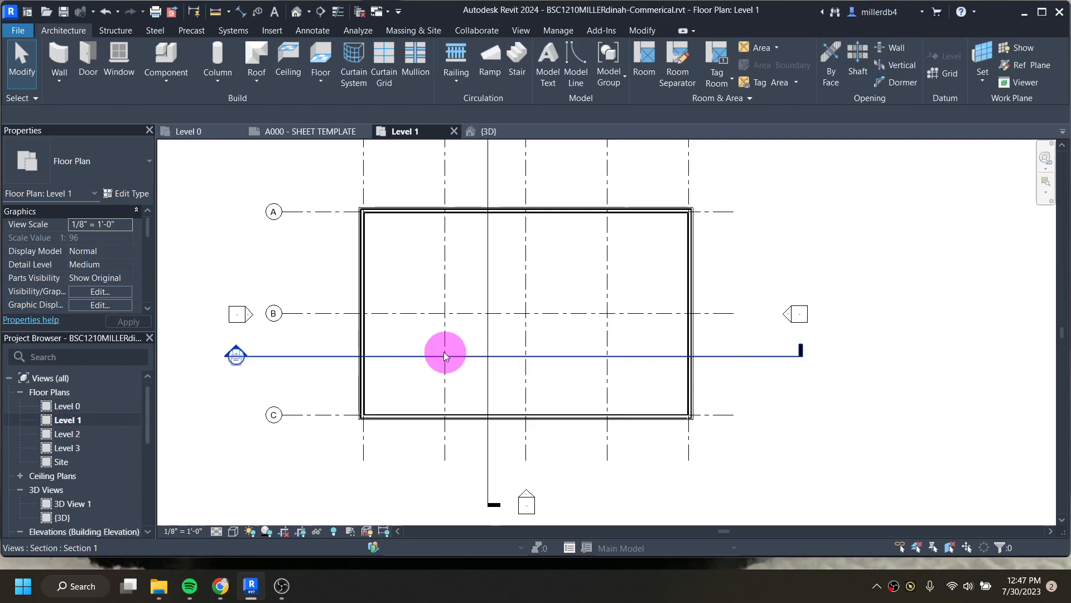
middle_click_drag(500, 318, 464, 368)
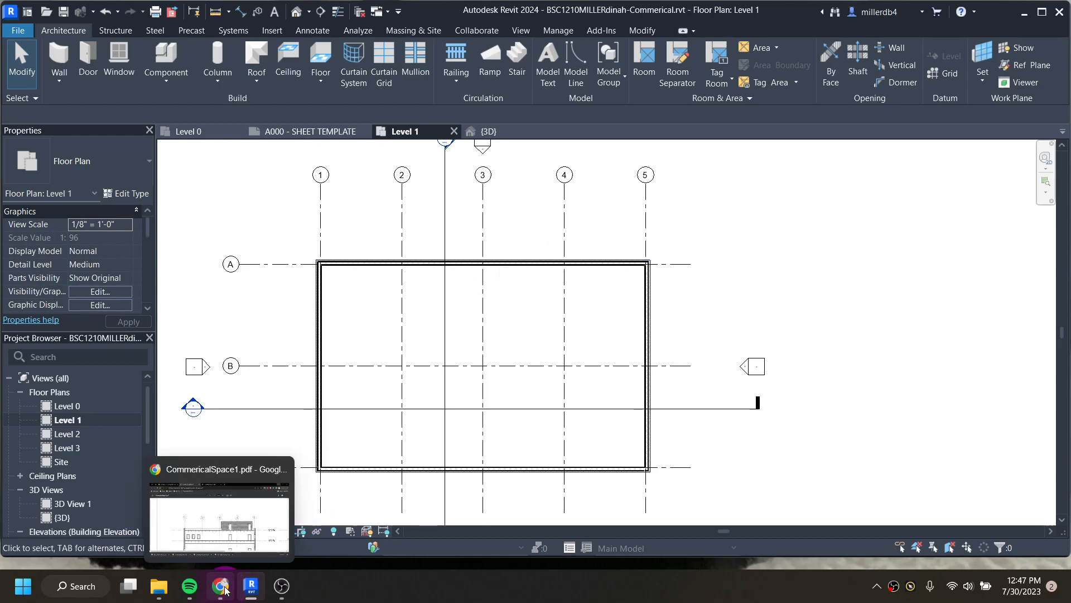
Switch to Chrome and go back through CommericalSpace1.pdf to the dimensioned floor plan with the stair and restroom projection on page 5.
left_click(264, 558)
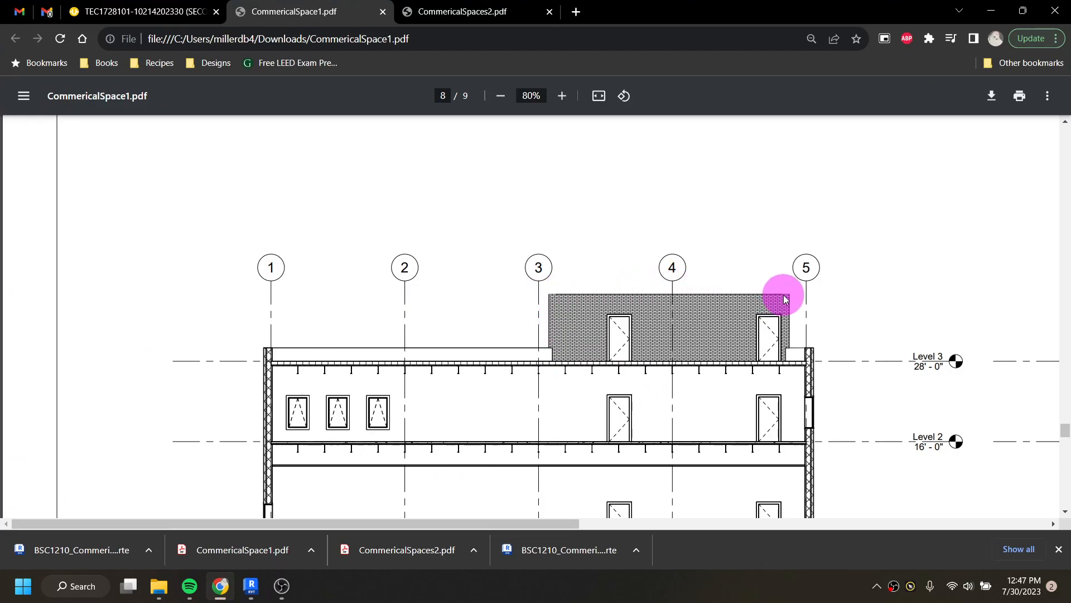
scroll(790, 345, "up", 15)
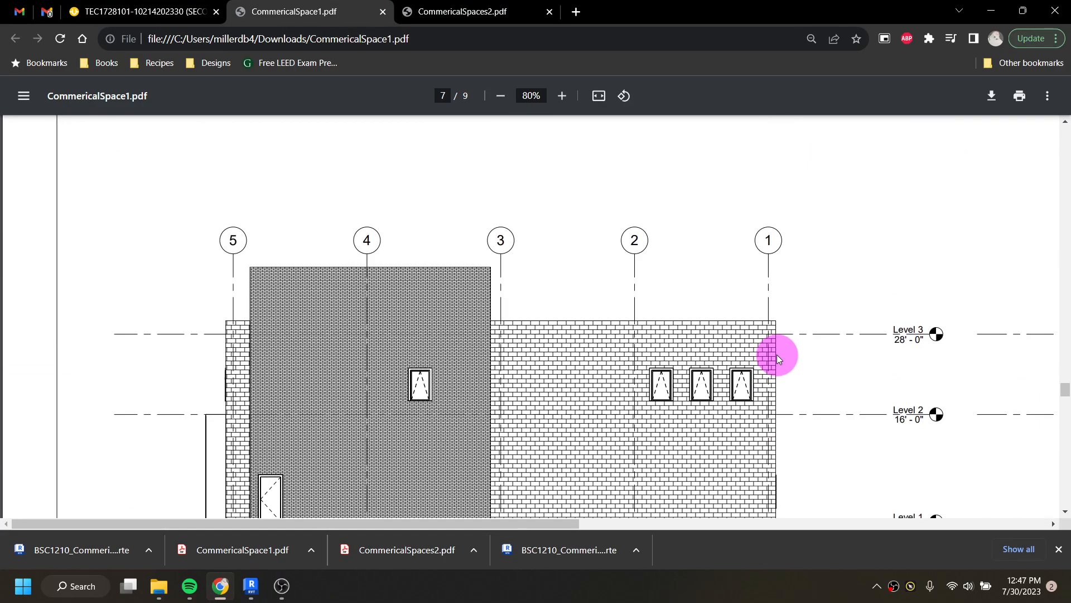
scroll(775, 364, "up", 5)
left_click_drag(564, 525, 883, 534)
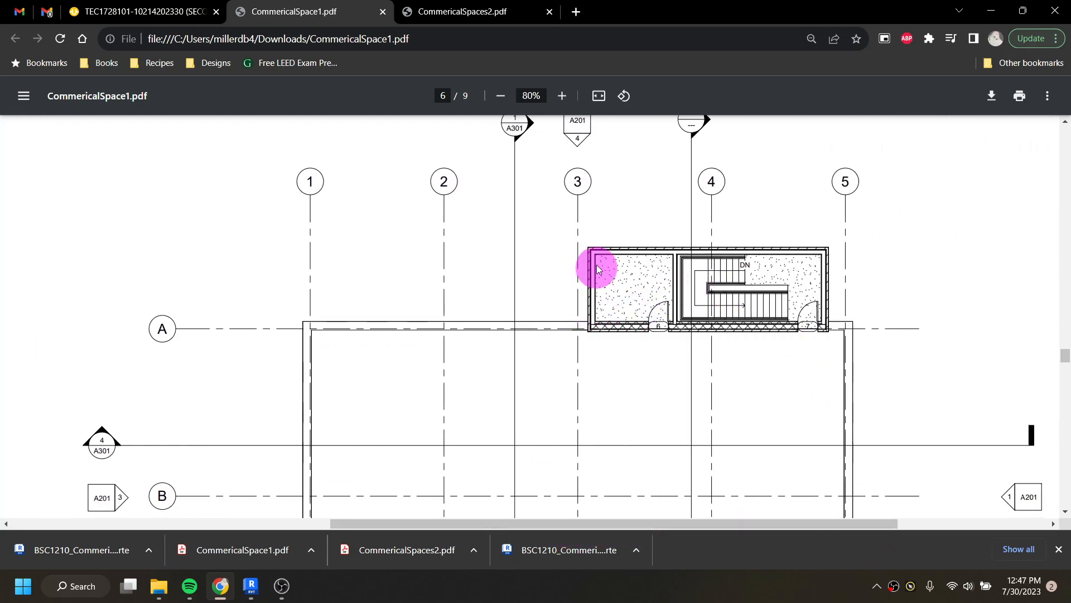
scroll(603, 263, "up", 10)
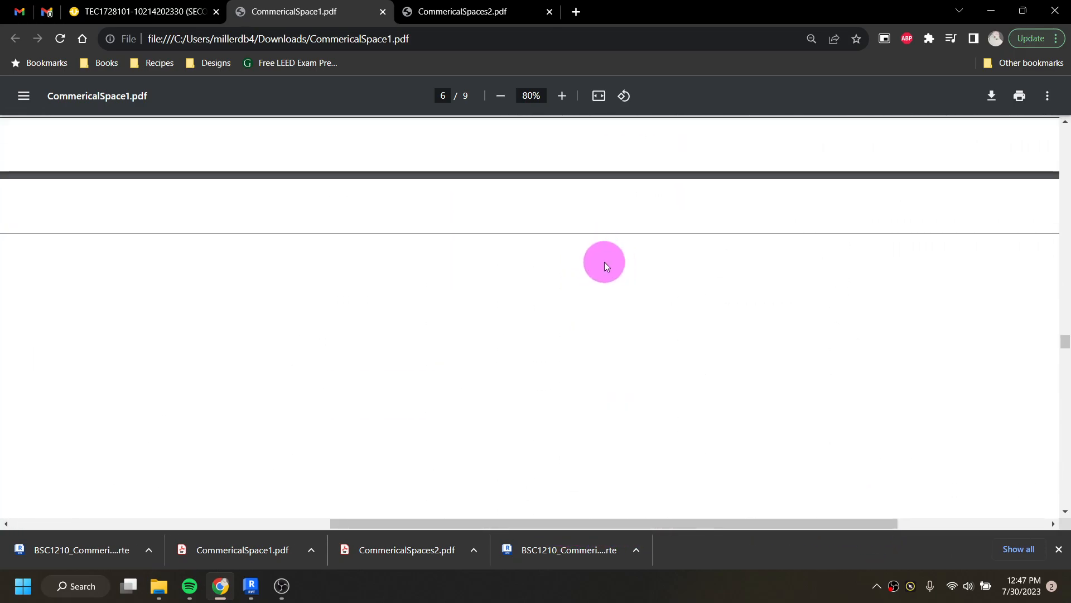
scroll(569, 282, "up", 1)
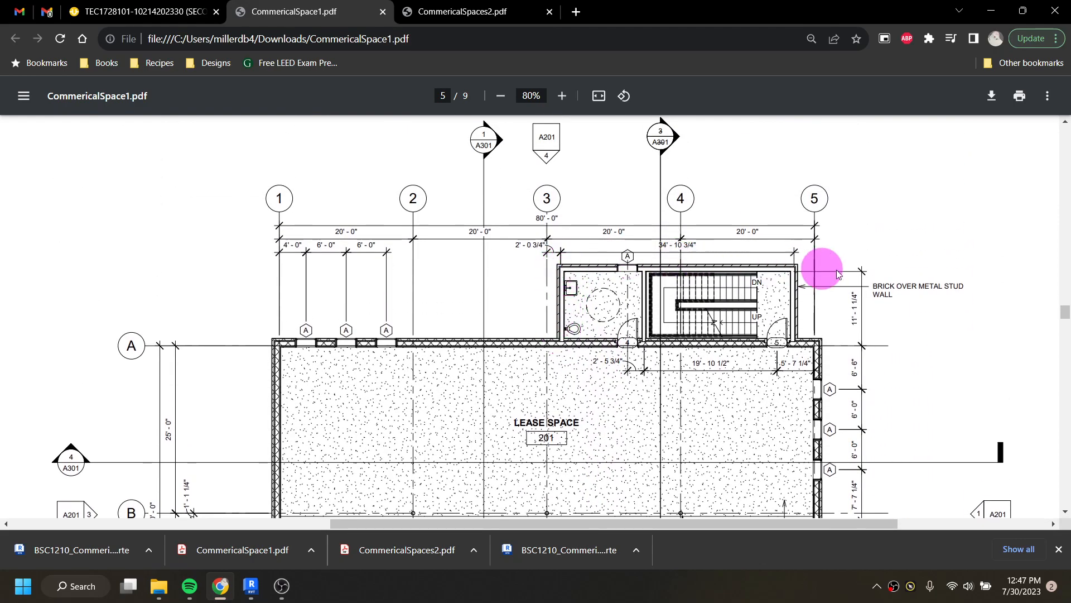
Enlarge the page 5 plan to 300% and read the stair and restroom projection's offset from grid 3 and overall width.
left_click(570, 101)
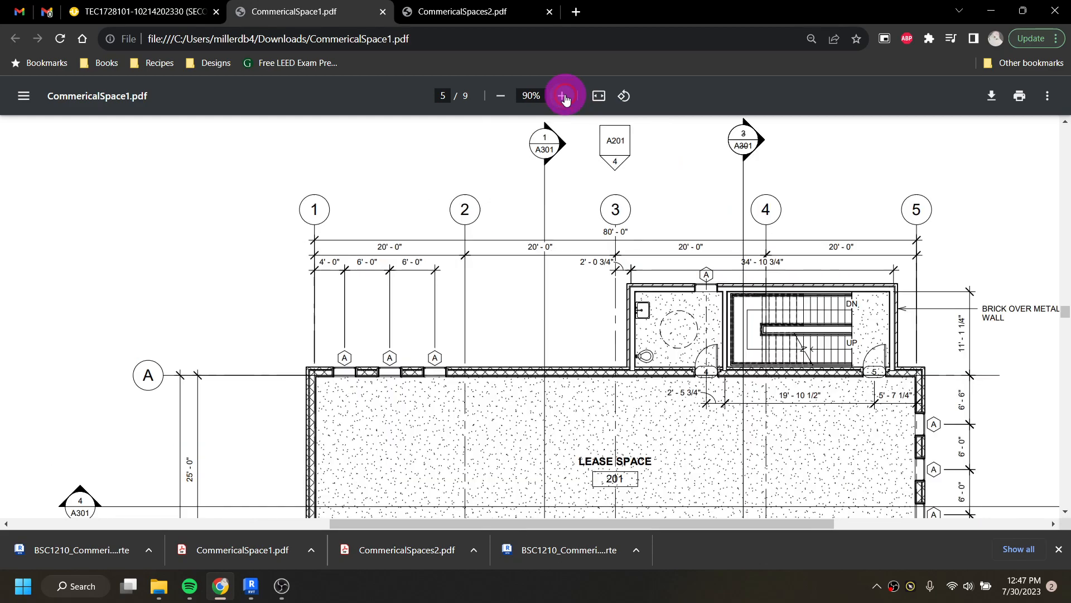
left_click(571, 100)
left_click(570, 101)
left_click_drag(584, 529, 725, 530)
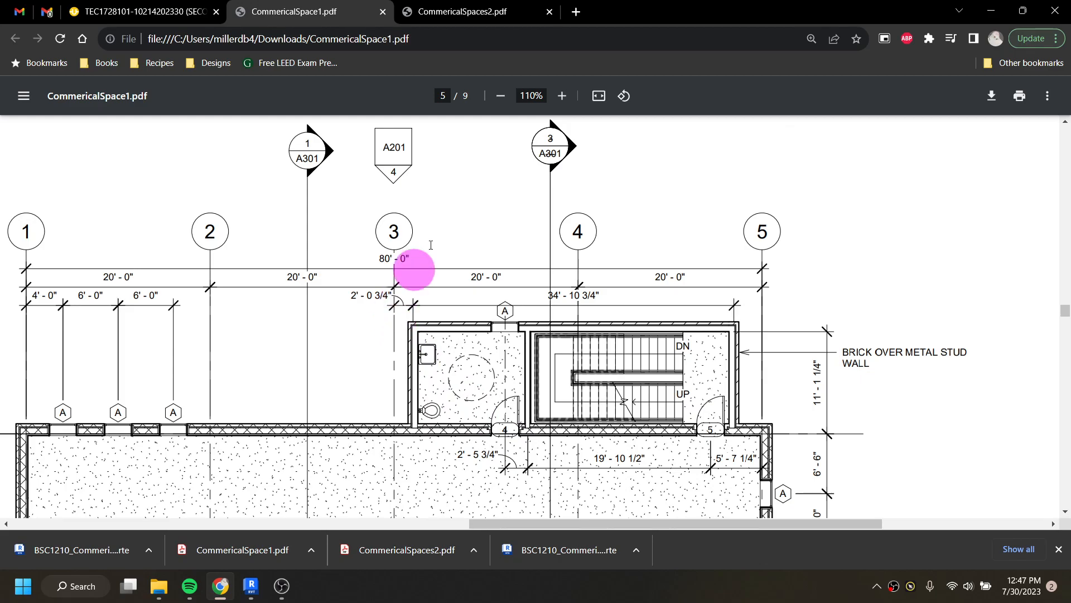
left_click(563, 101)
left_click(564, 100)
left_click(563, 100)
left_click(564, 100)
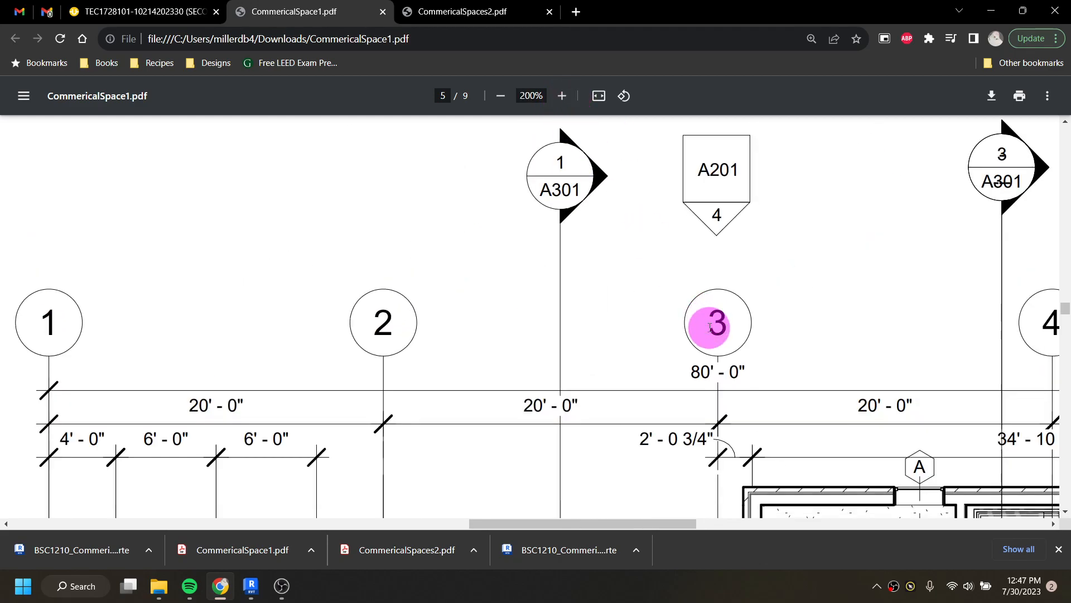
scroll(696, 347, "down", 3)
left_click(564, 97)
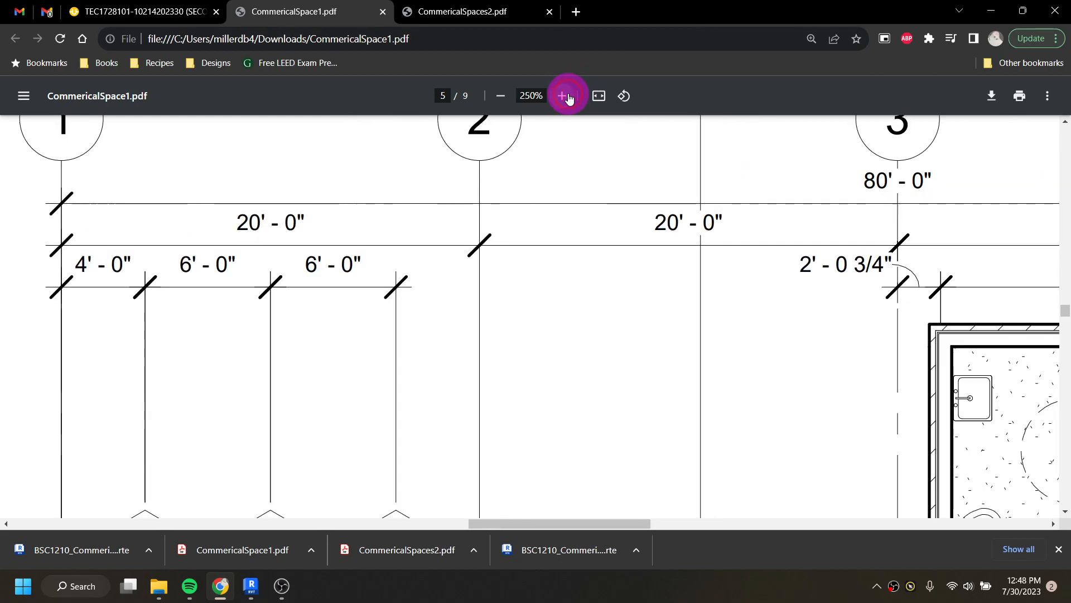
left_click(564, 97)
left_click_drag(594, 522, 705, 526)
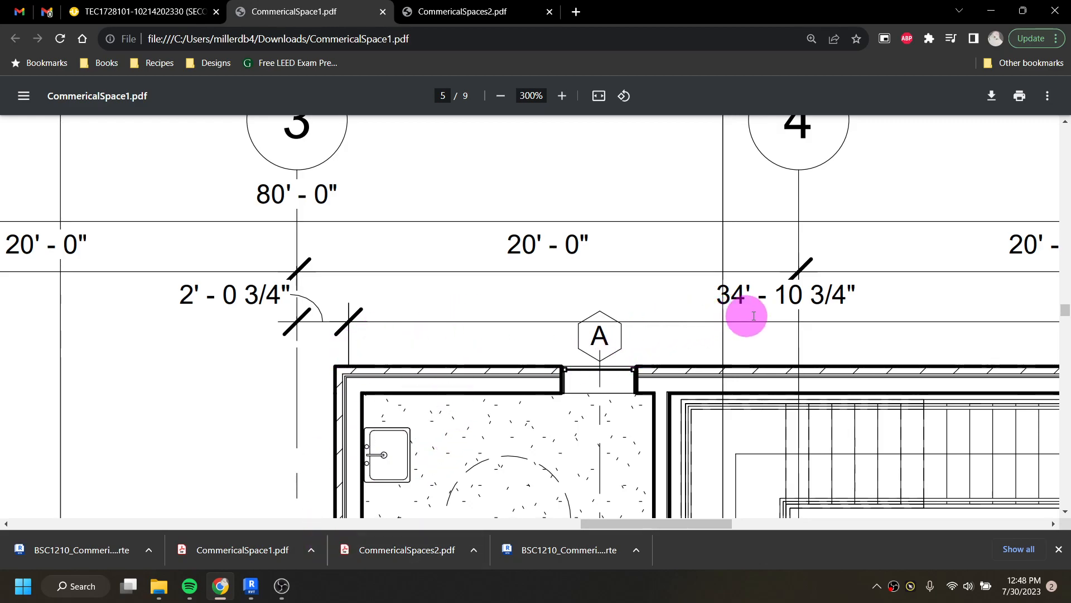
Examine the projection's corner near grid 5, its depth dimension and wall type note, reducing the plan to 150%.
left_click_drag(691, 528, 749, 531)
left_click(500, 96)
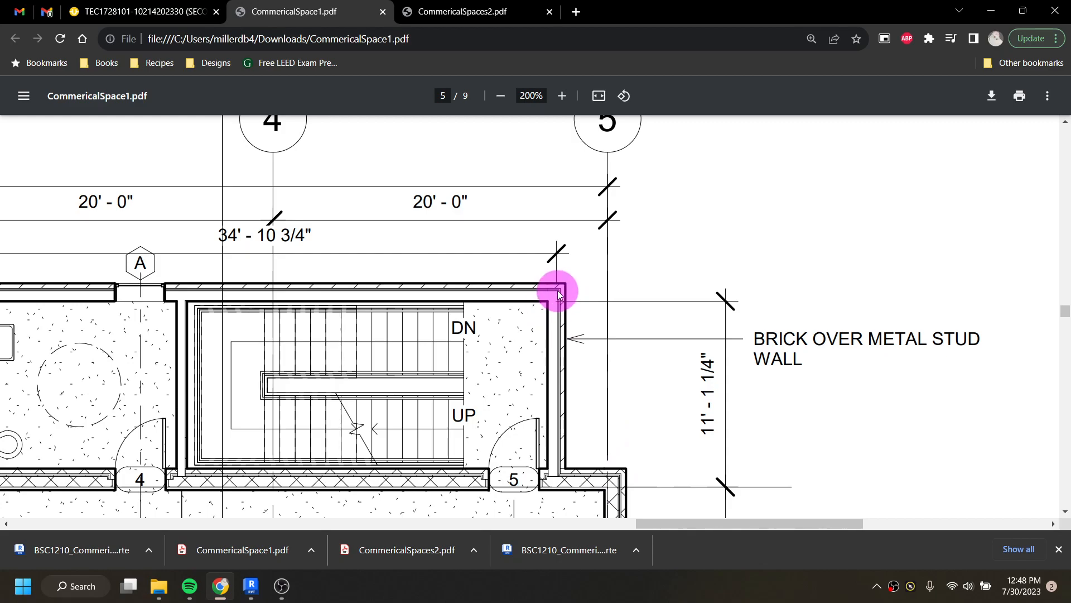
left_click(501, 96)
left_click(501, 96)
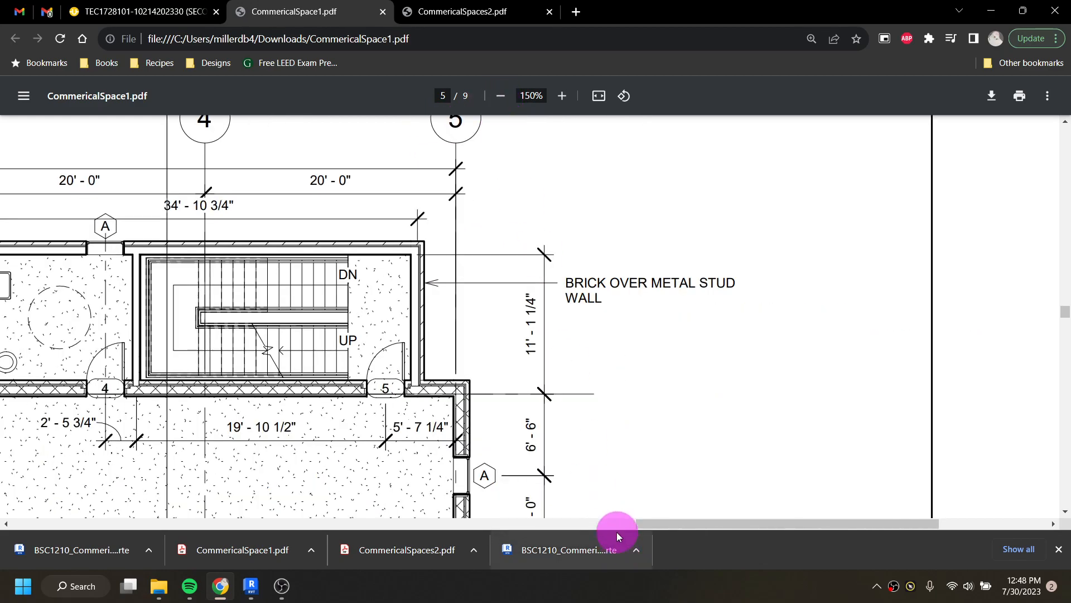
left_click_drag(641, 523, 560, 524)
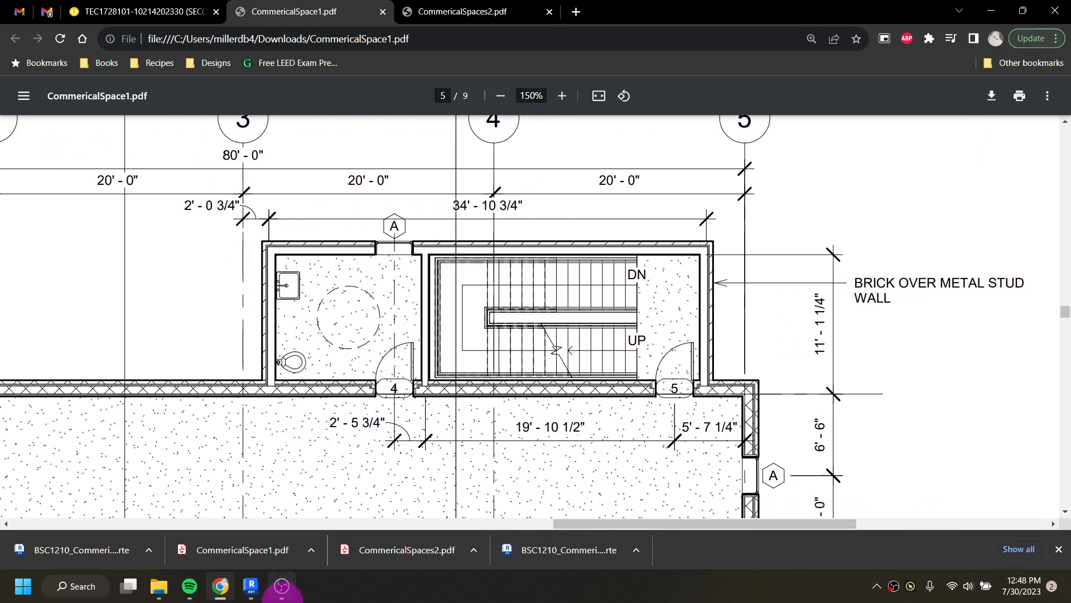
Switch to Revit and start a new wall on the Level 1 plan using the P01 - Exterior - Brick on Mtl. Stud type.
left_click(253, 587)
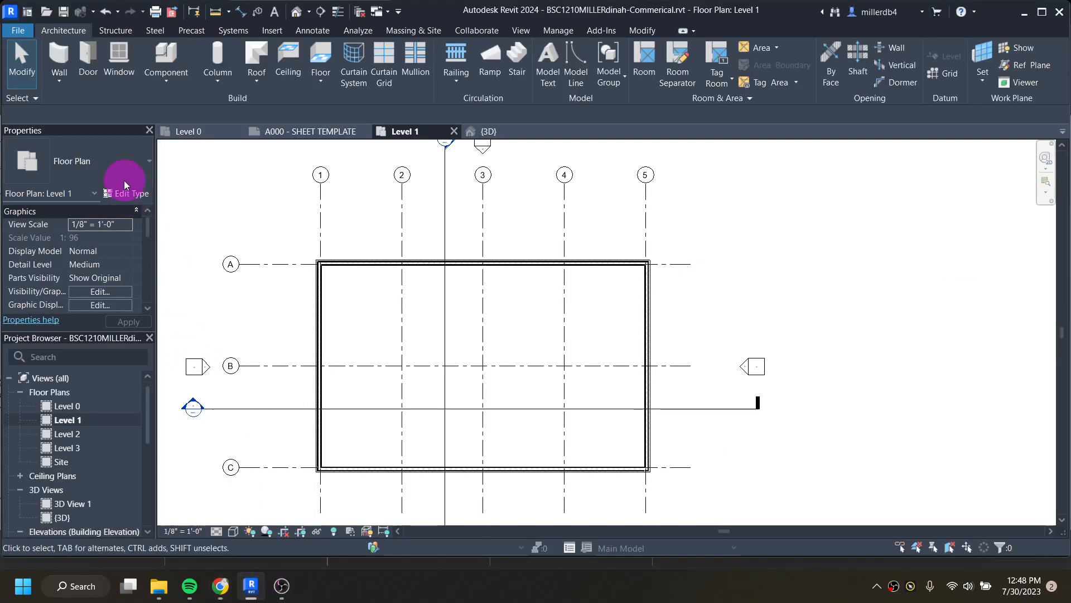
middle_click_drag(257, 342, 296, 337)
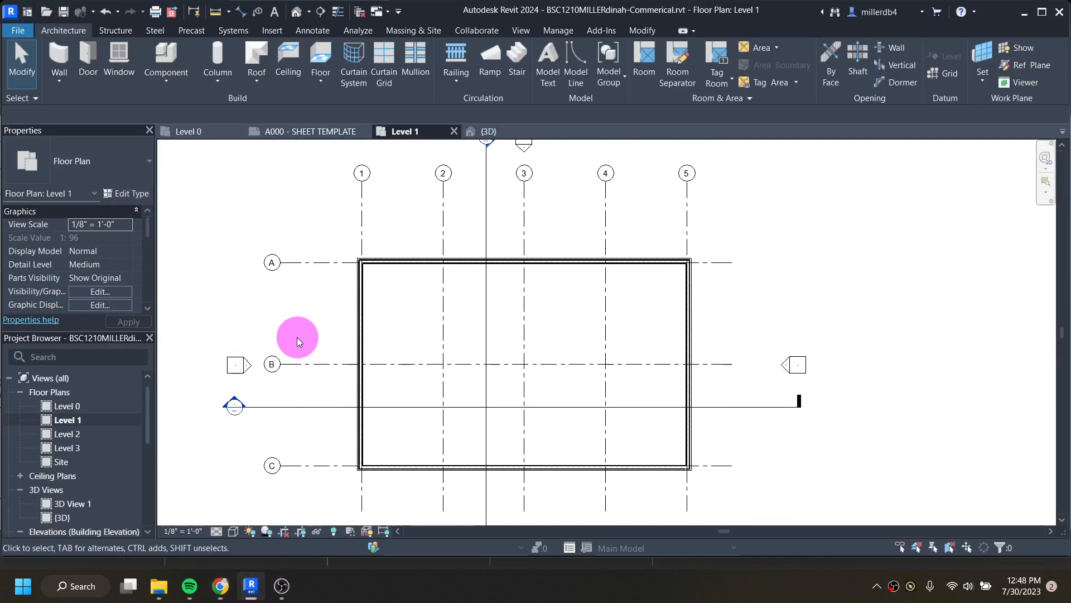
key("w")
key("a")
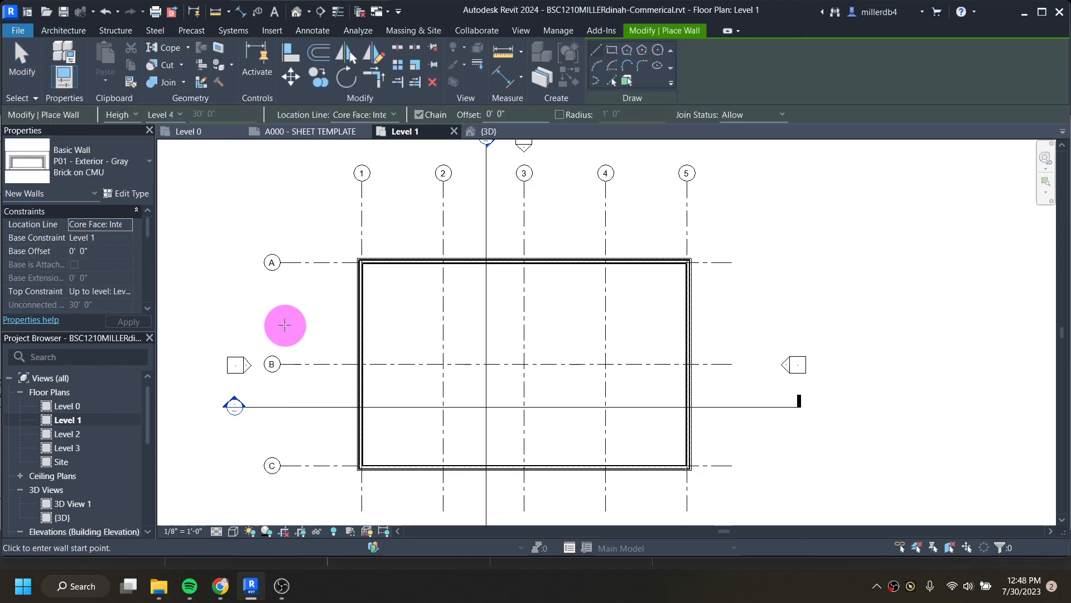
left_click(104, 165)
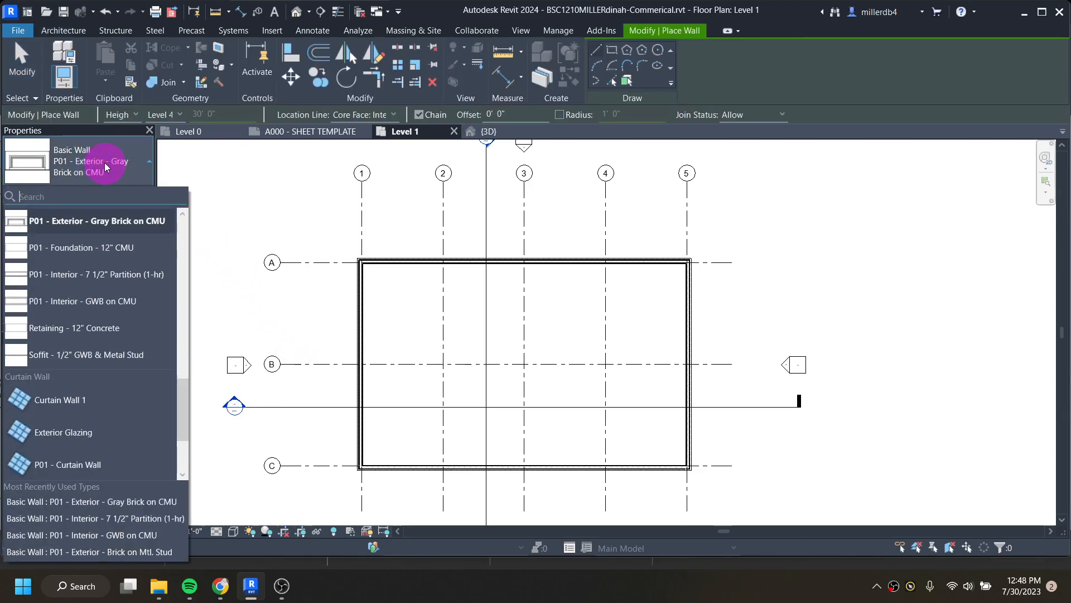
scroll(94, 266, "up", 1)
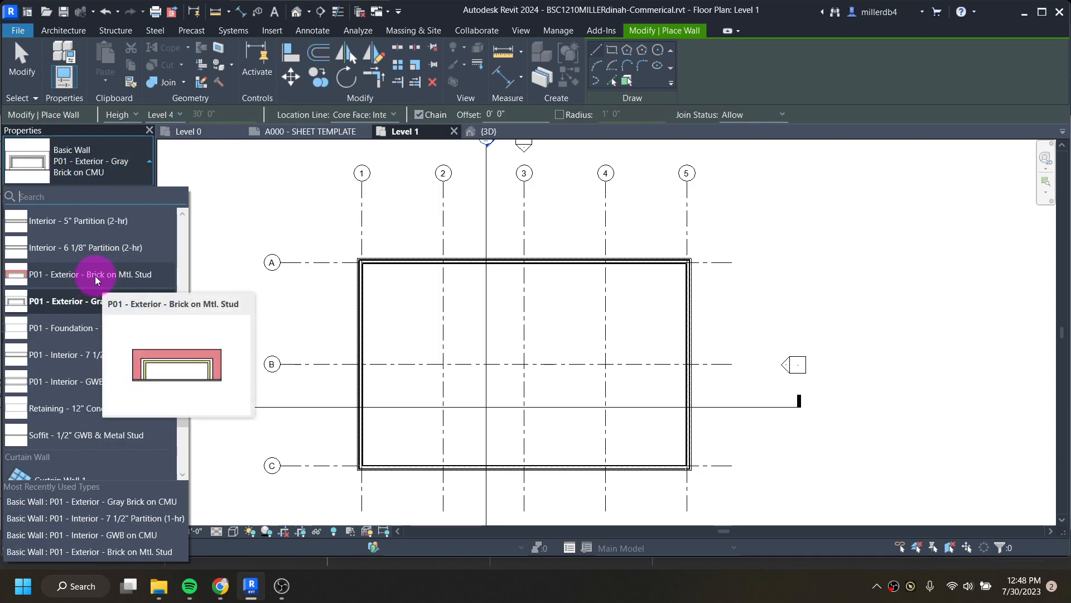
left_click(47, 274)
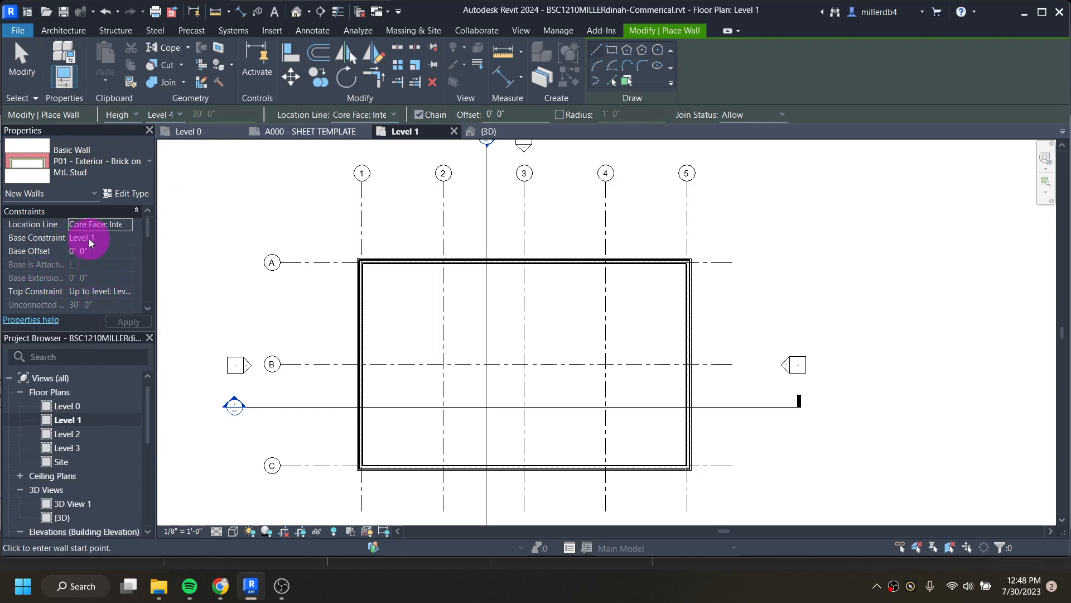
Set the new wall's top constraint to Up to level: Level 5.
left_click(123, 292)
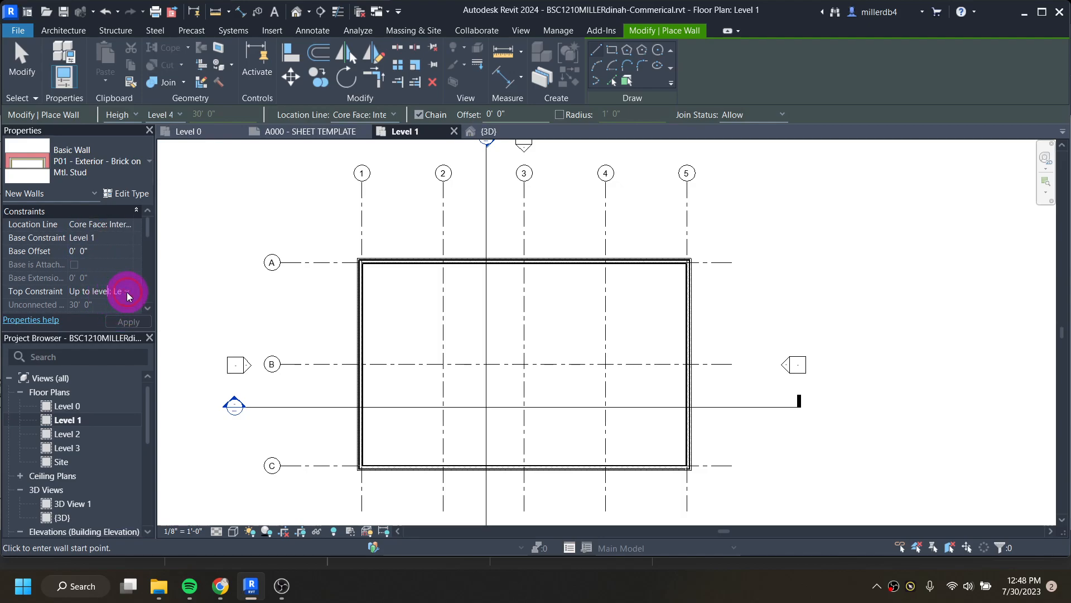
left_click(126, 292)
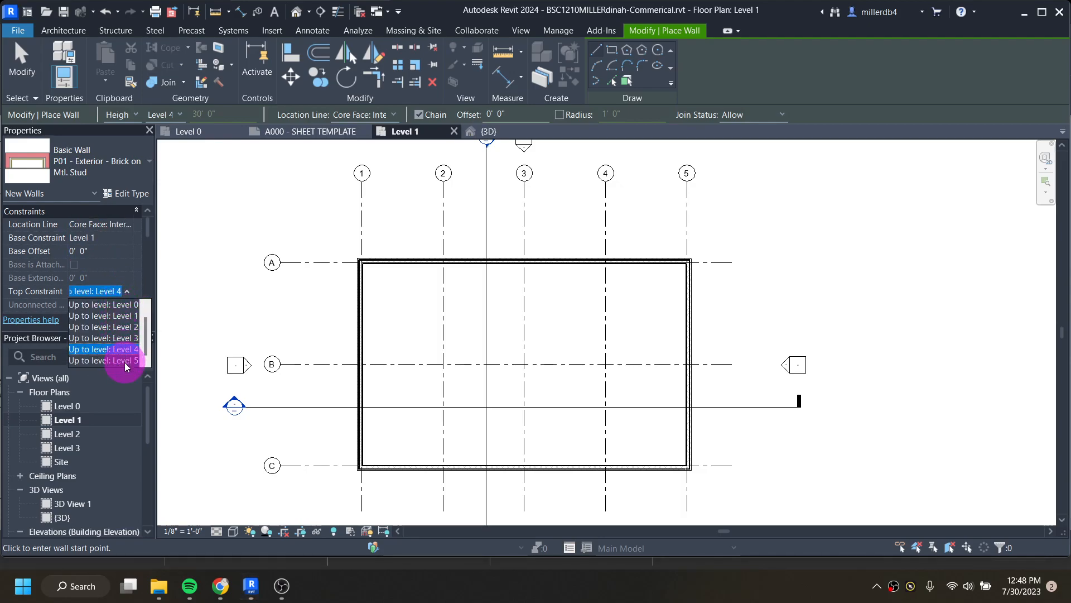
left_click(125, 361)
Draw three connected walls outside the grid A wall between grids 3 and 5, forming the rectangular stair and restroom projection, and finish the wall command.
scroll(555, 261, "up", 2)
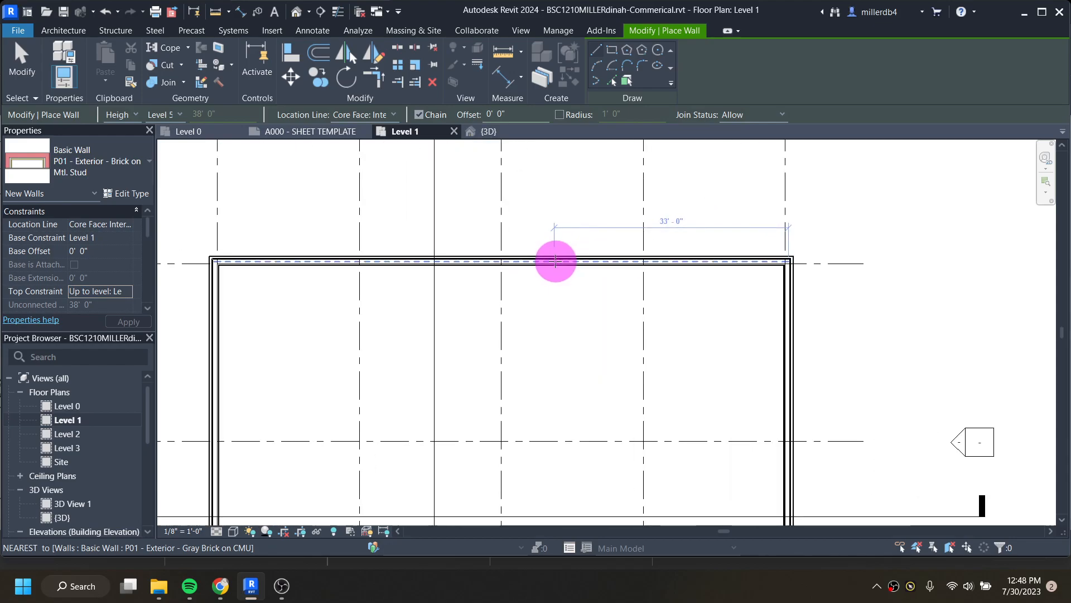
left_click(522, 258)
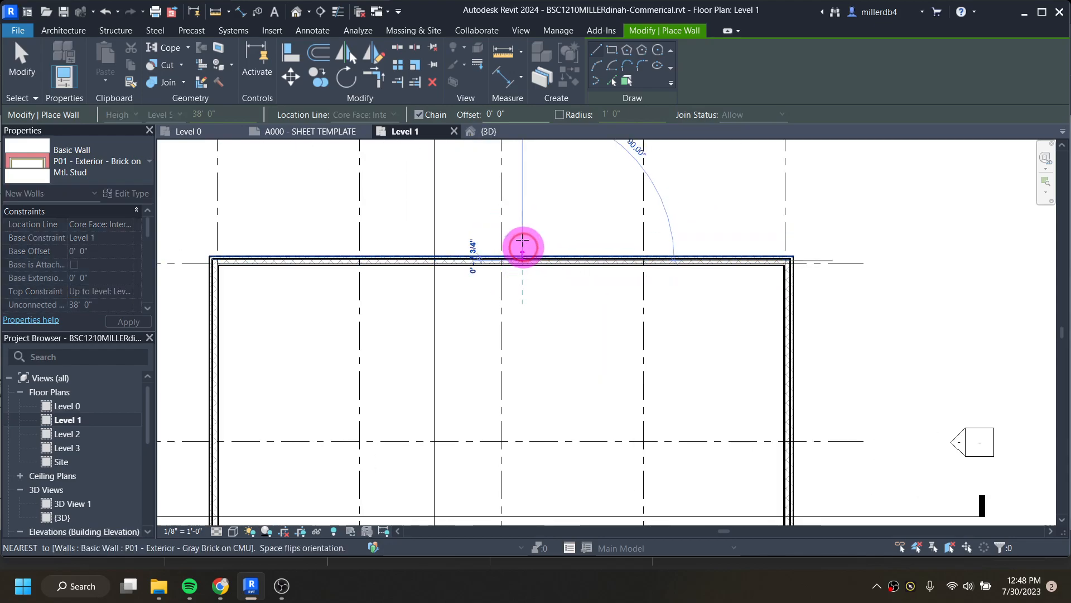
left_click(519, 167)
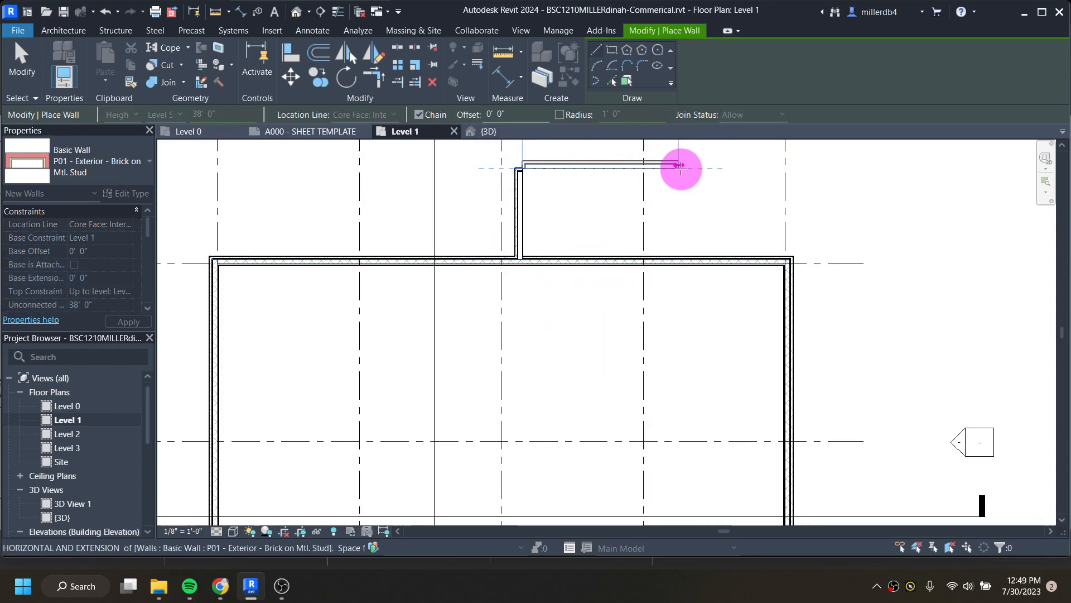
left_click(736, 167)
left_click(737, 255)
scroll(730, 275, "down", 3)
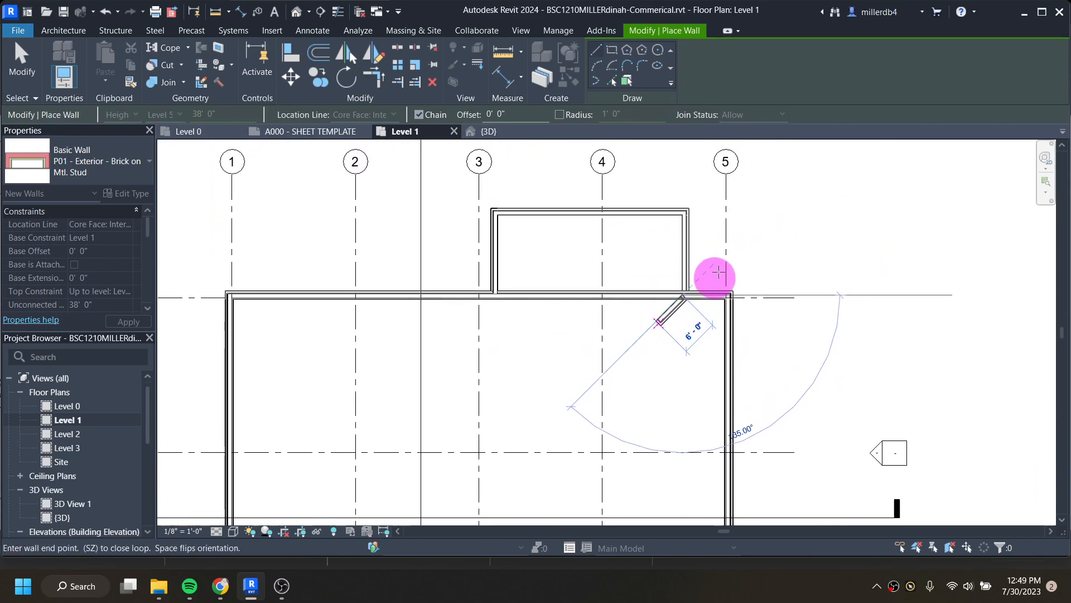
scroll(705, 258, "up", 3)
key("Escape")
key("Escape")
Examine how the projection's walls meet the grid A wall and inspect the inner wall lines at its corner near grid 5.
scroll(614, 249, "up", 1)
middle_click_drag(614, 250, 608, 333)
scroll(608, 279, "up", 1)
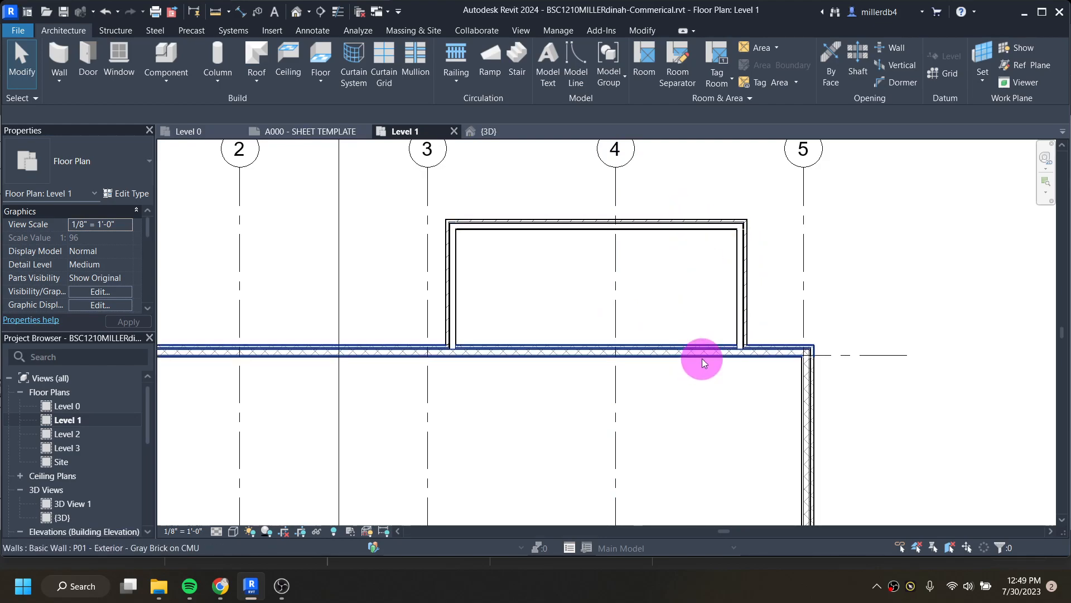
scroll(759, 343, "up", 2)
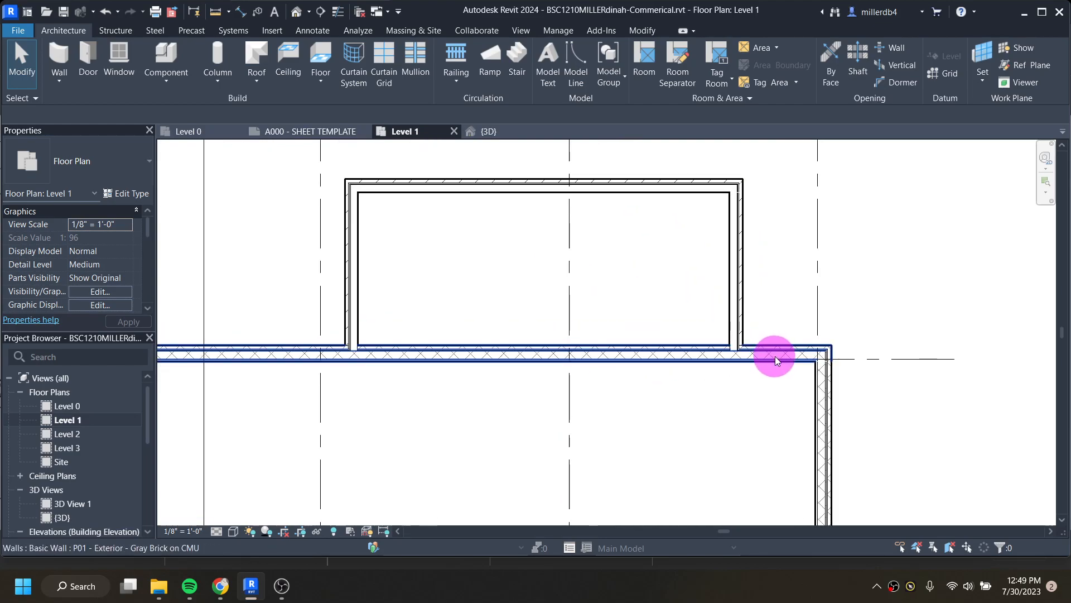
scroll(748, 335, "up", 1)
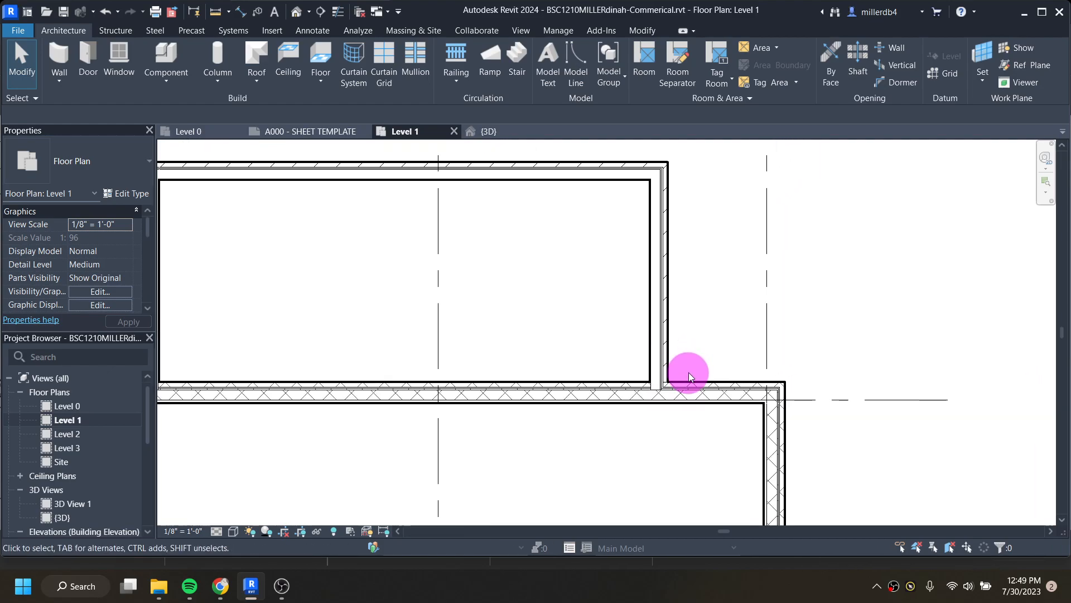
left_click(819, 404)
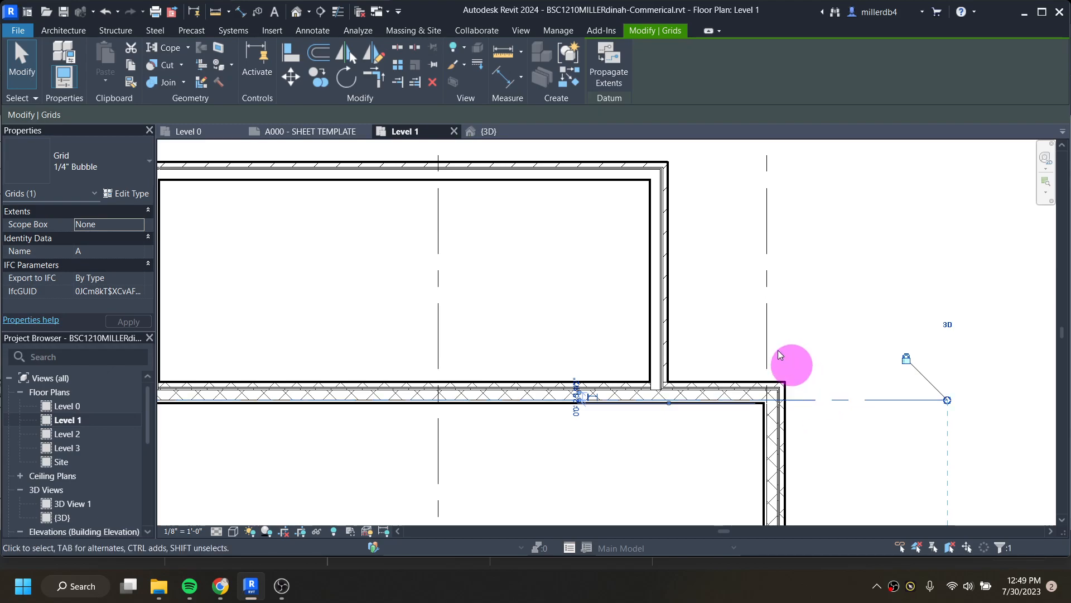
scroll(649, 177, "up", 3)
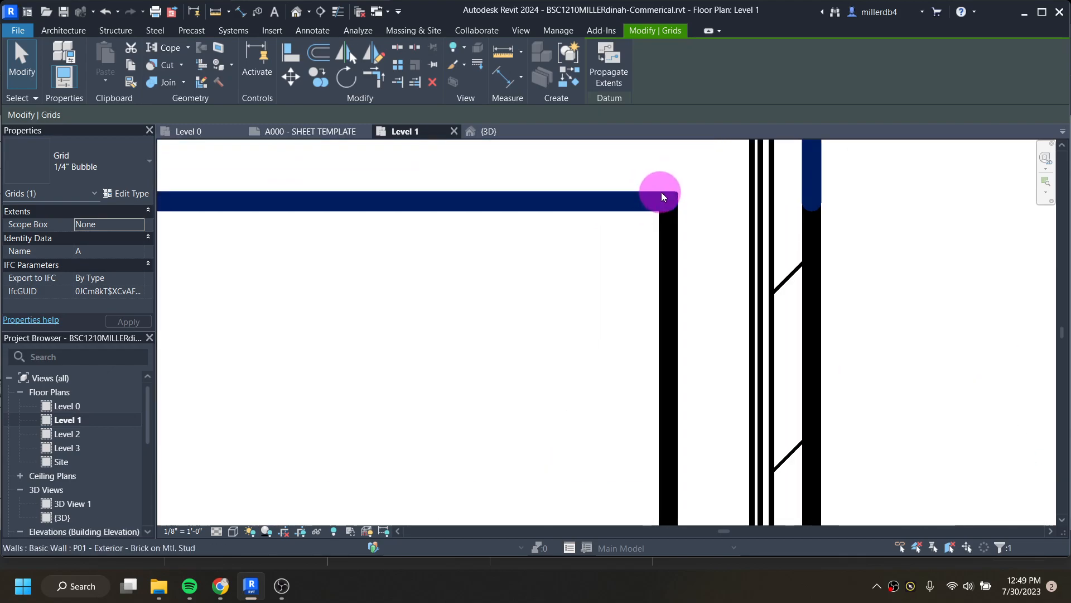
scroll(663, 191, "down", 2)
scroll(661, 192, "down", 3)
scroll(656, 193, "up", 5)
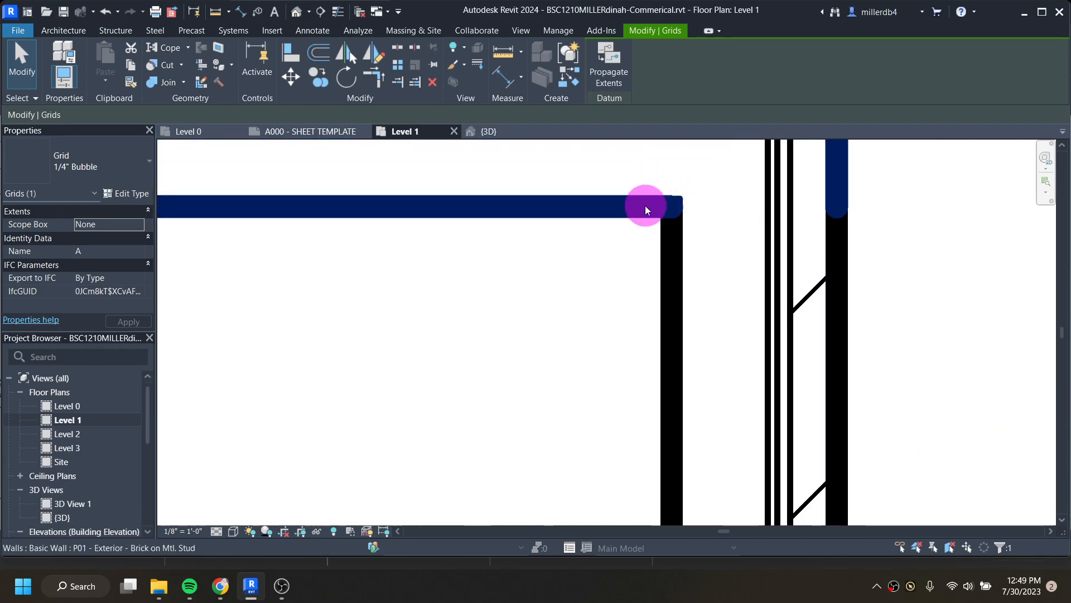
scroll(645, 205, "down", 3)
scroll(619, 237, "down", 2)
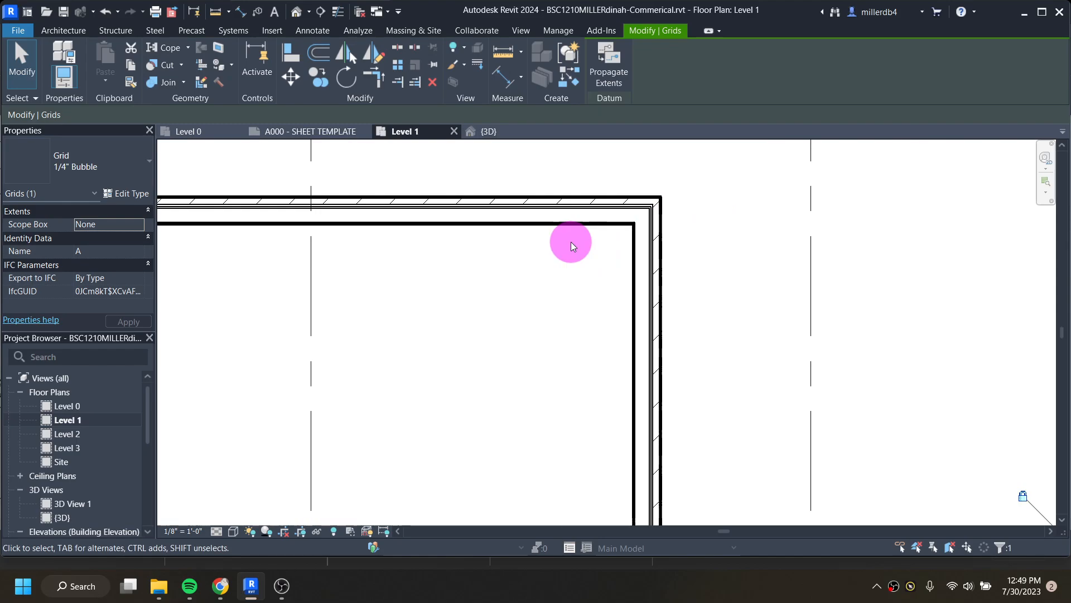
Deselect grid A, compare the projection's corner near grid 5 with Thin Lines on and off, and finish with Thin Lines on.
key("Escape")
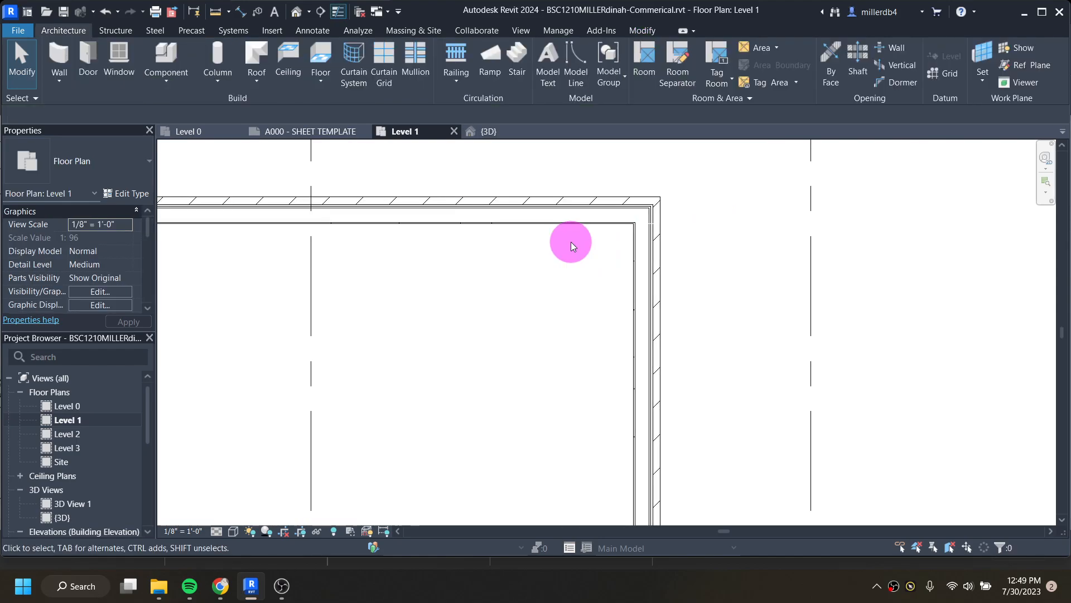
scroll(586, 234, "up", 3)
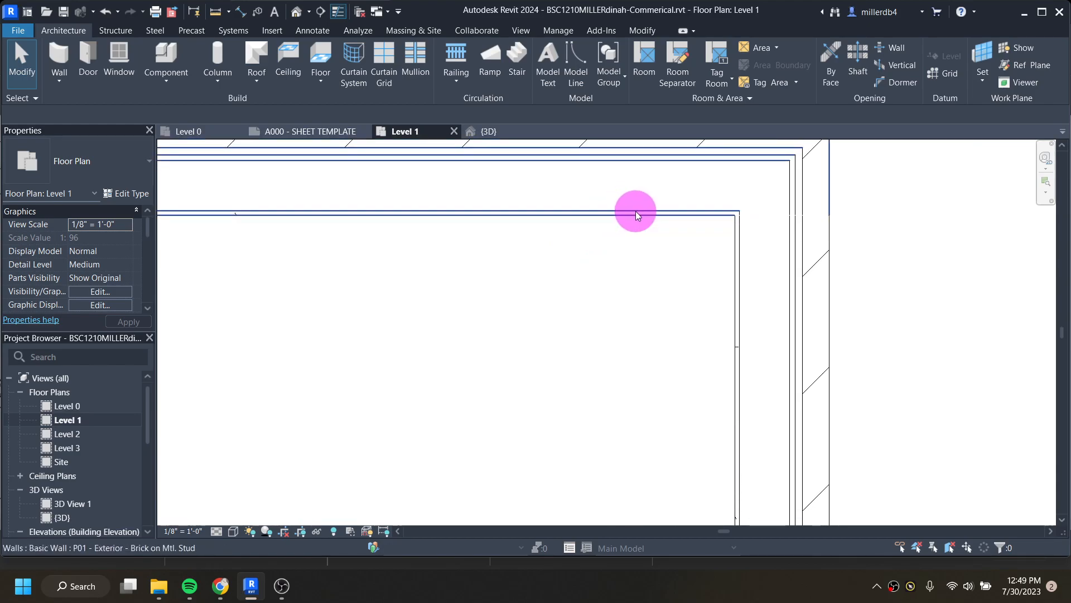
left_click(339, 12)
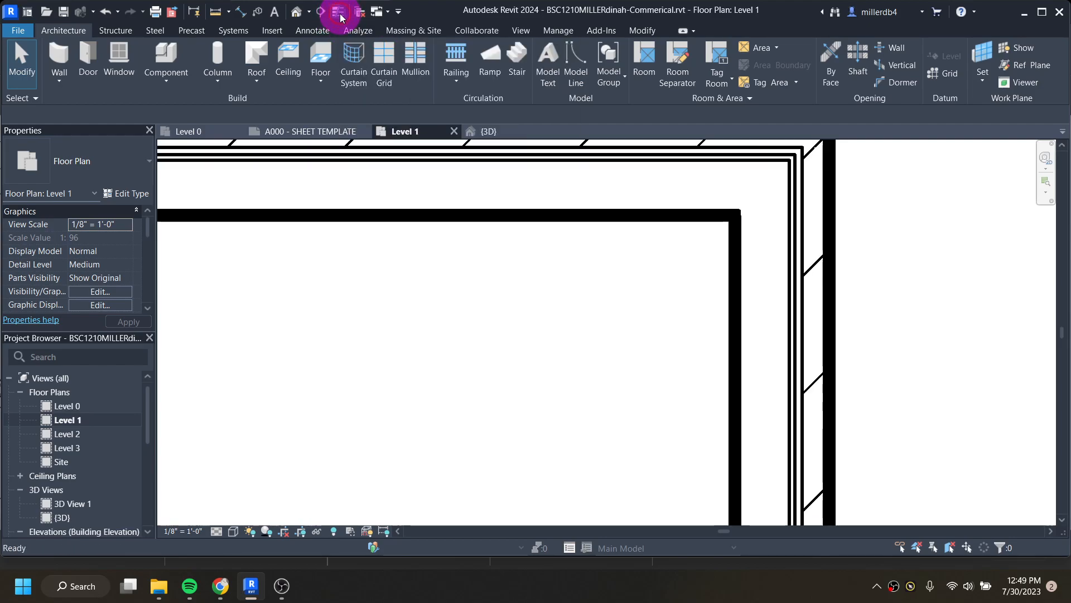
left_click(339, 12)
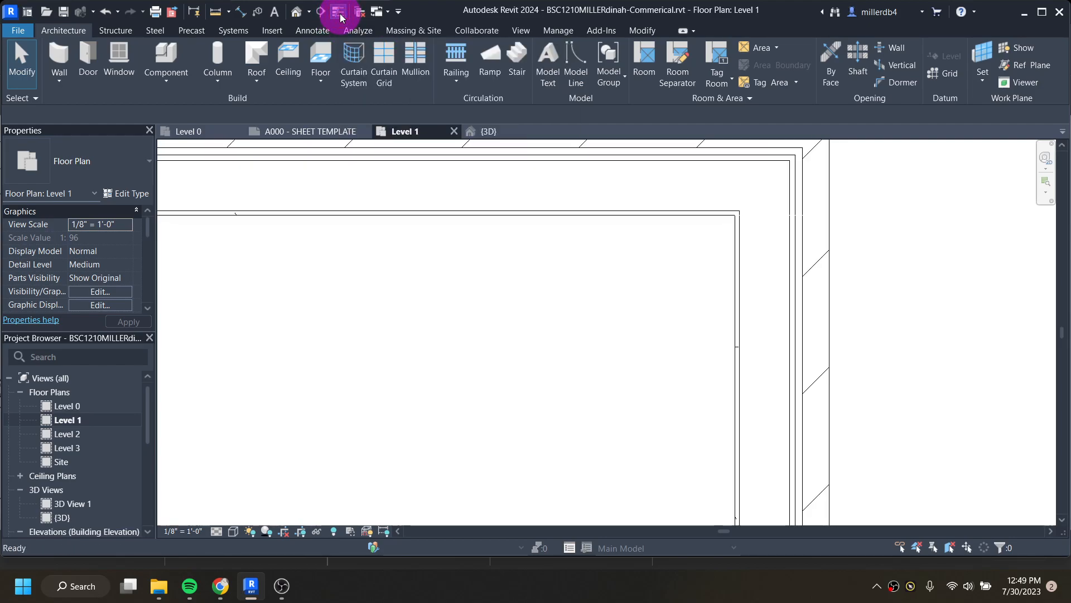
scroll(516, 265, "down", 5)
scroll(534, 401, "down", 1)
middle_click_drag(529, 436, 581, 308)
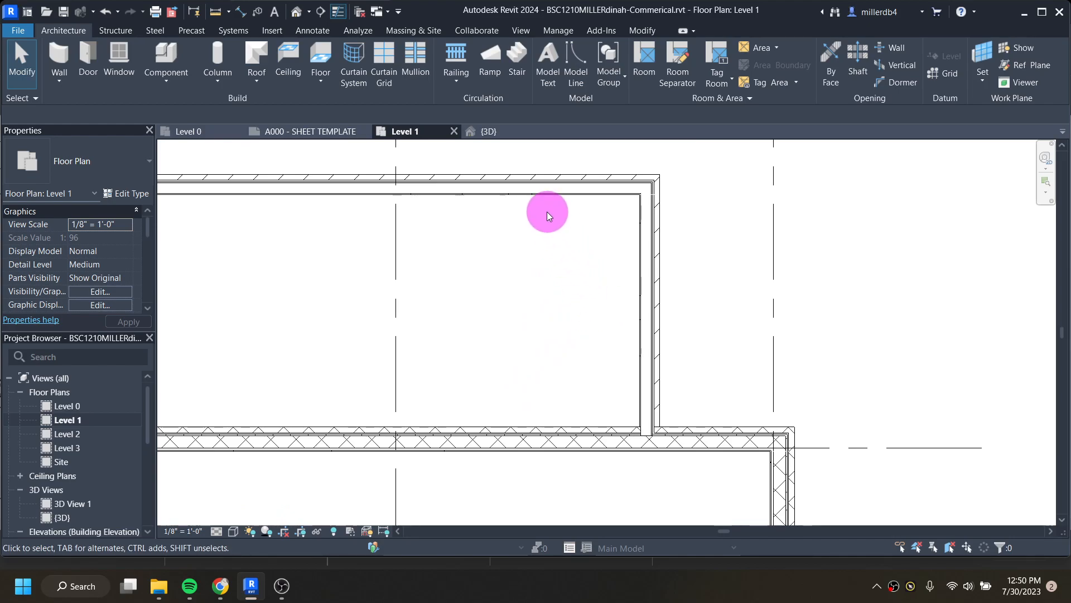
left_click(338, 12)
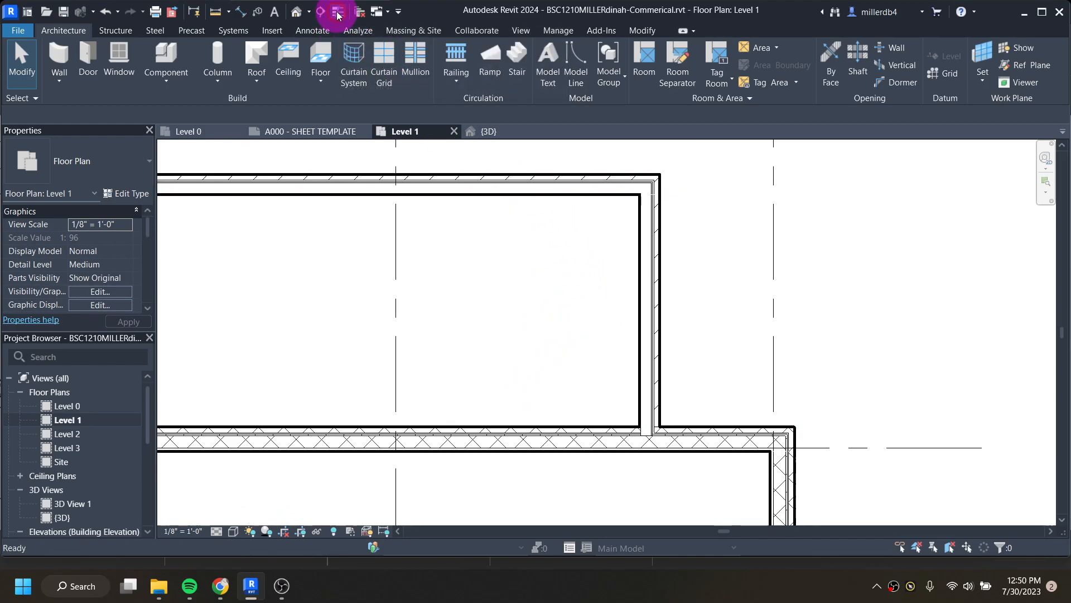
left_click(337, 11)
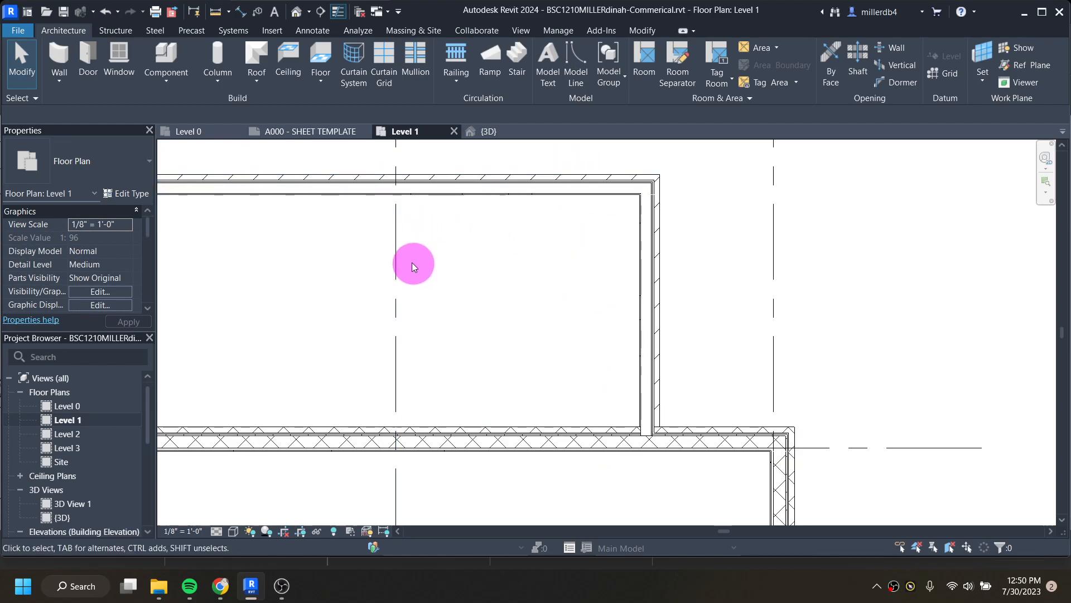
key("d")
key("i")
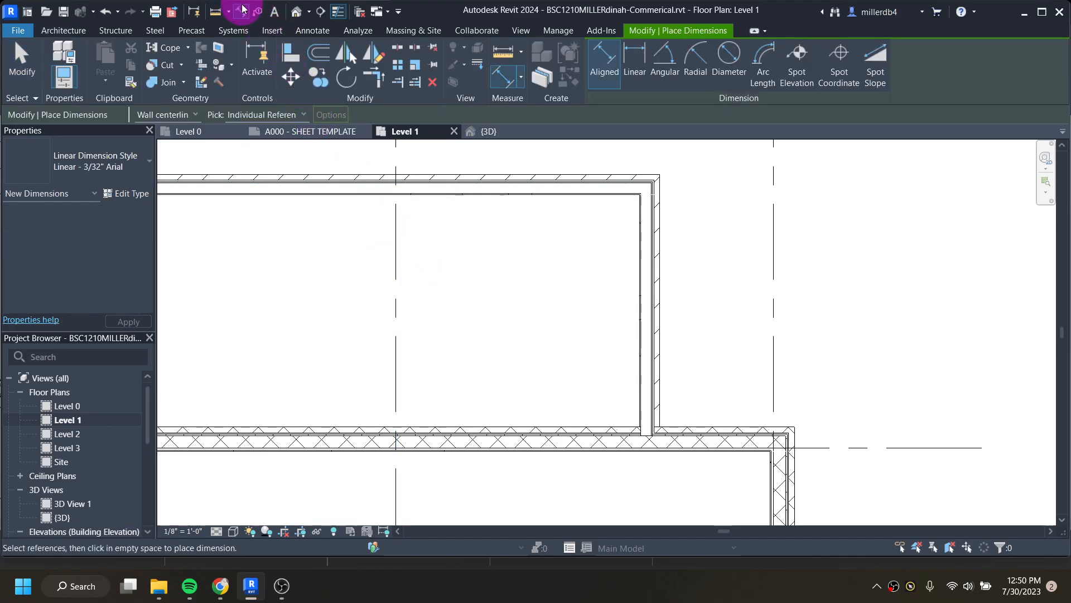
key("Escape")
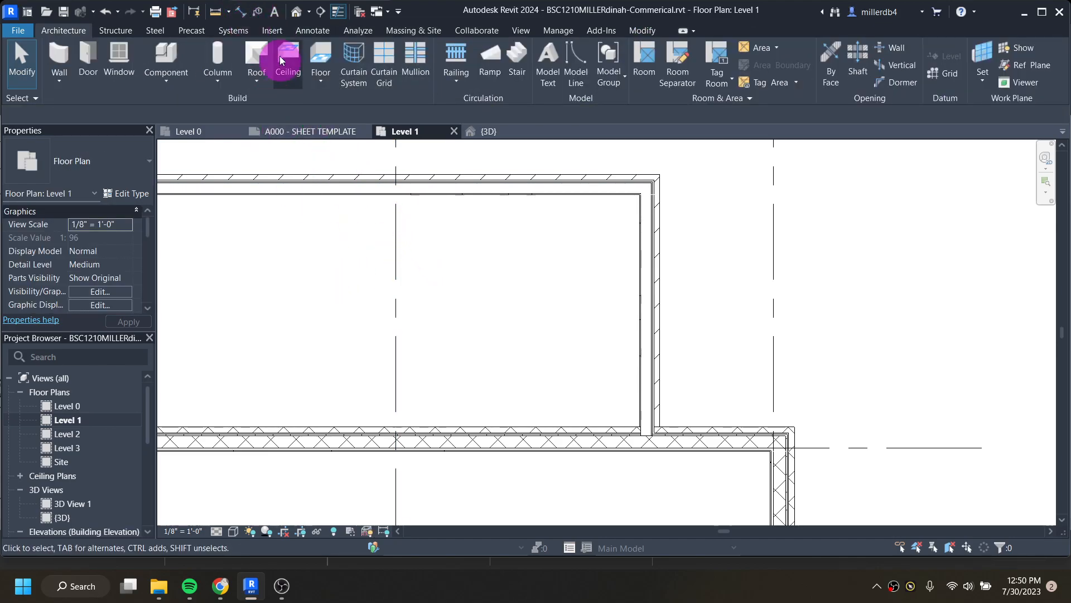
Add an aligned dimension from grid A to the interior core face of the projection's outermost wall, placing it just beyond grid 5.
left_click(243, 15)
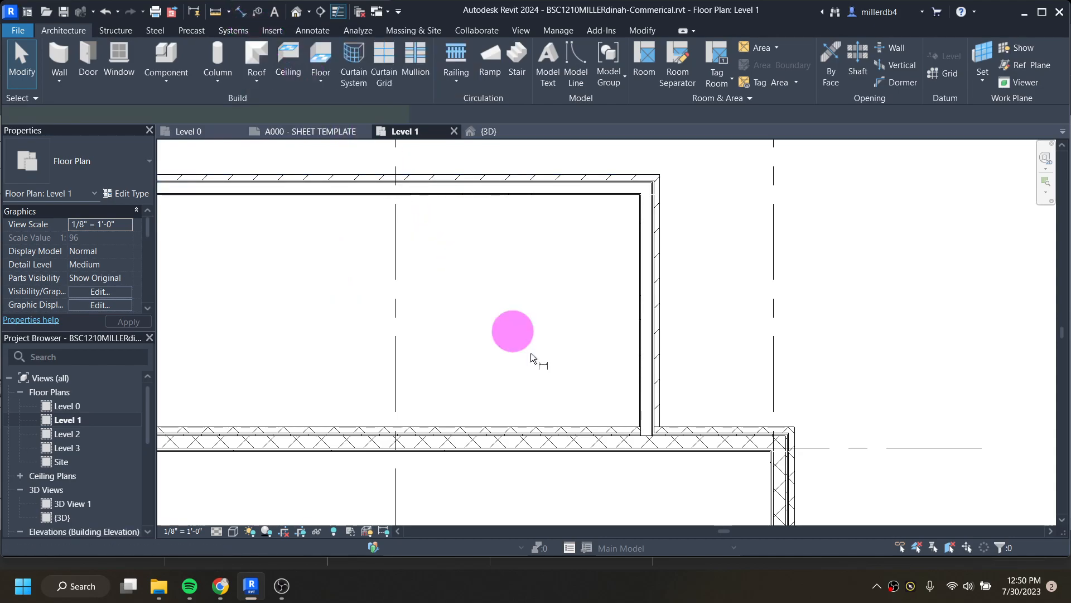
left_click(818, 454)
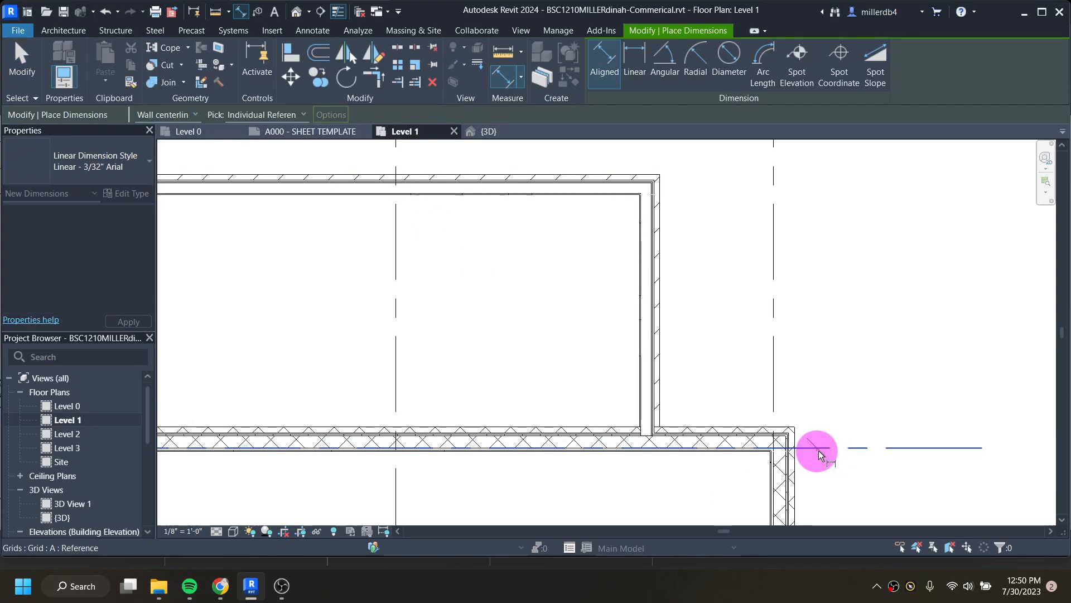
scroll(634, 189, "up", 1)
scroll(634, 191, "up", 4)
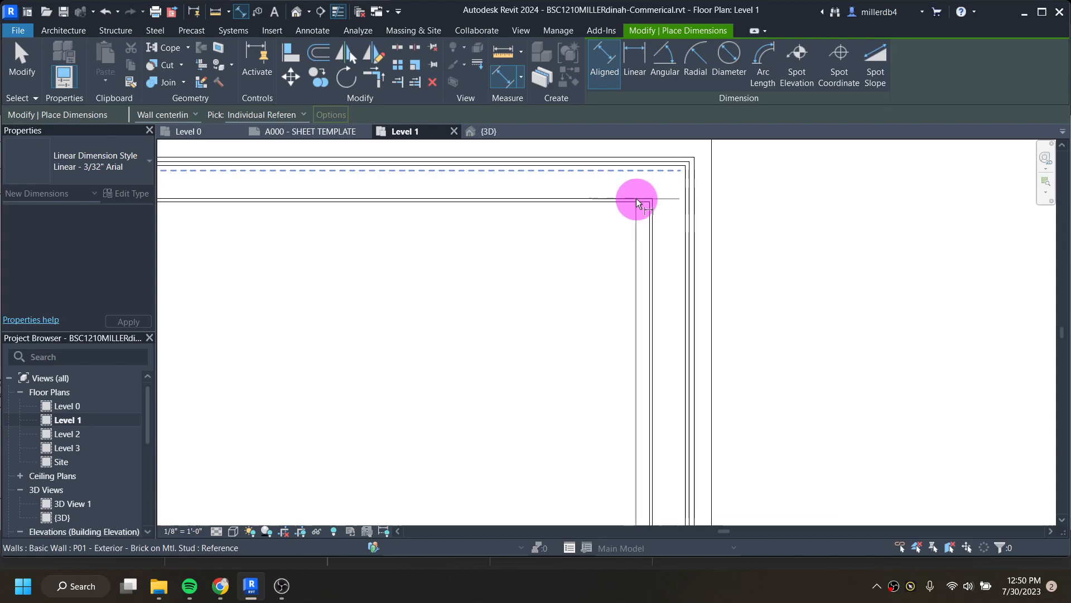
scroll(624, 197, "down", 1)
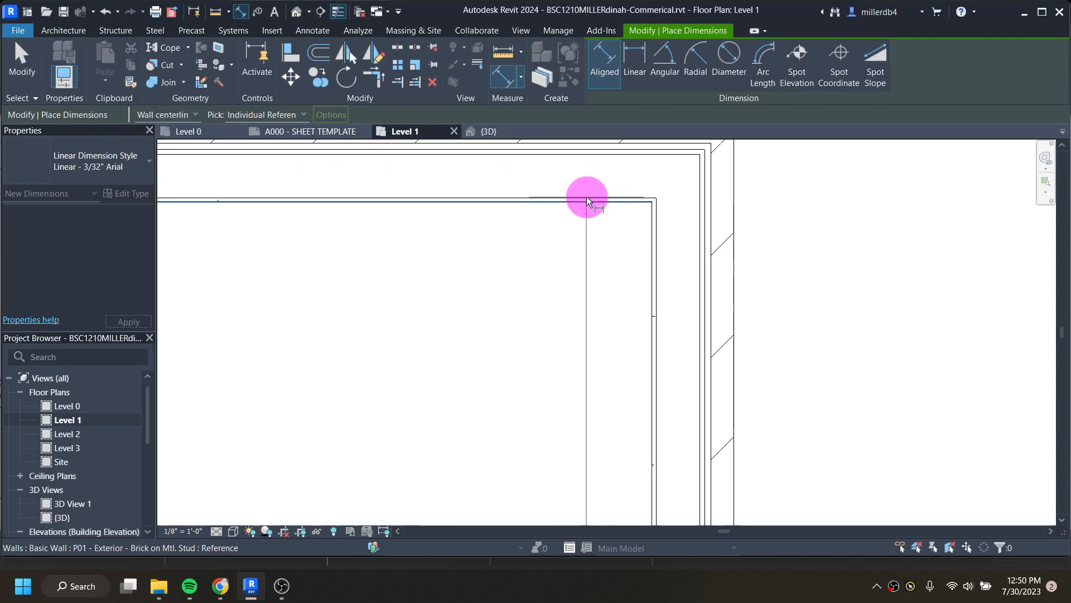
key("Tab")
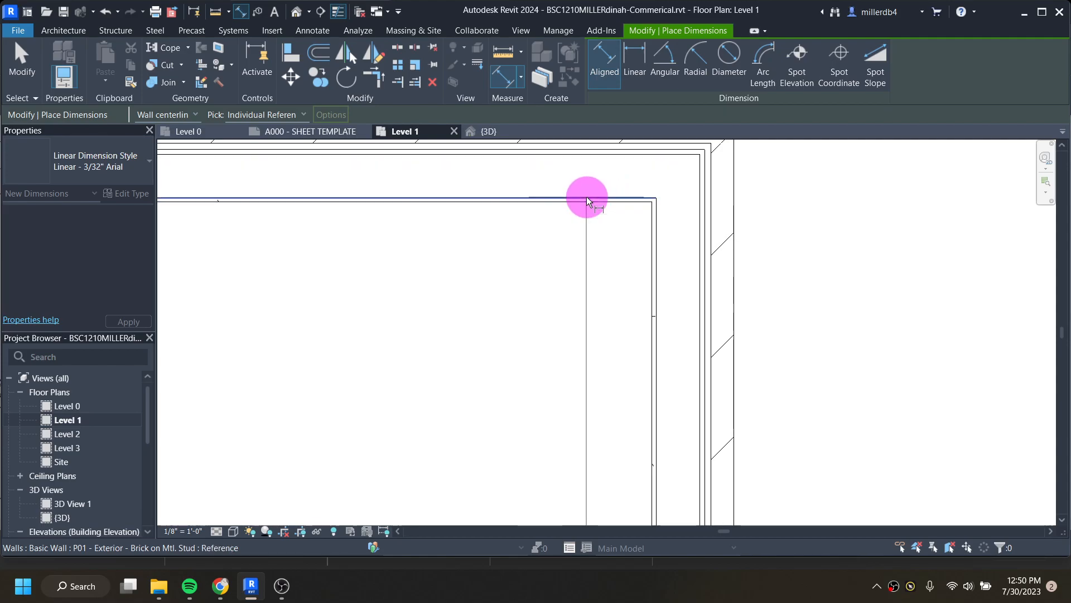
key("Tab")
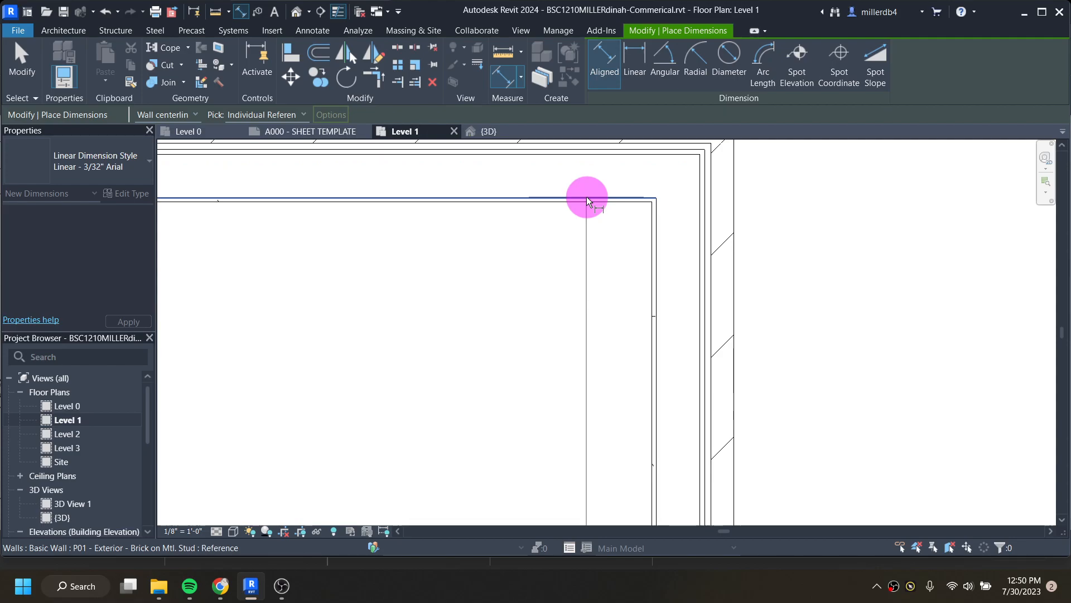
left_click(587, 197)
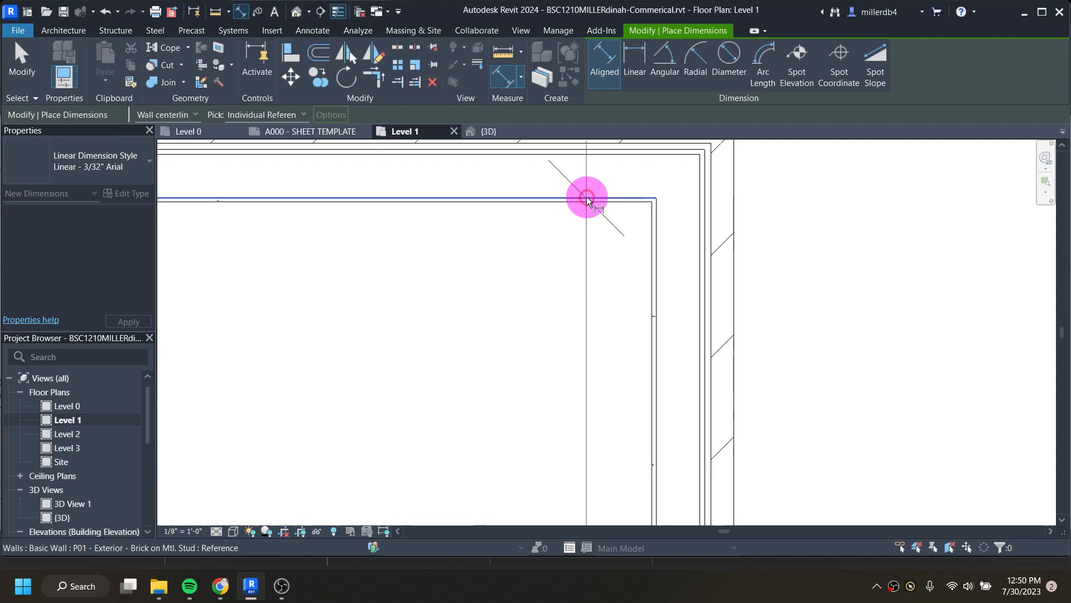
scroll(587, 197, "down", 2)
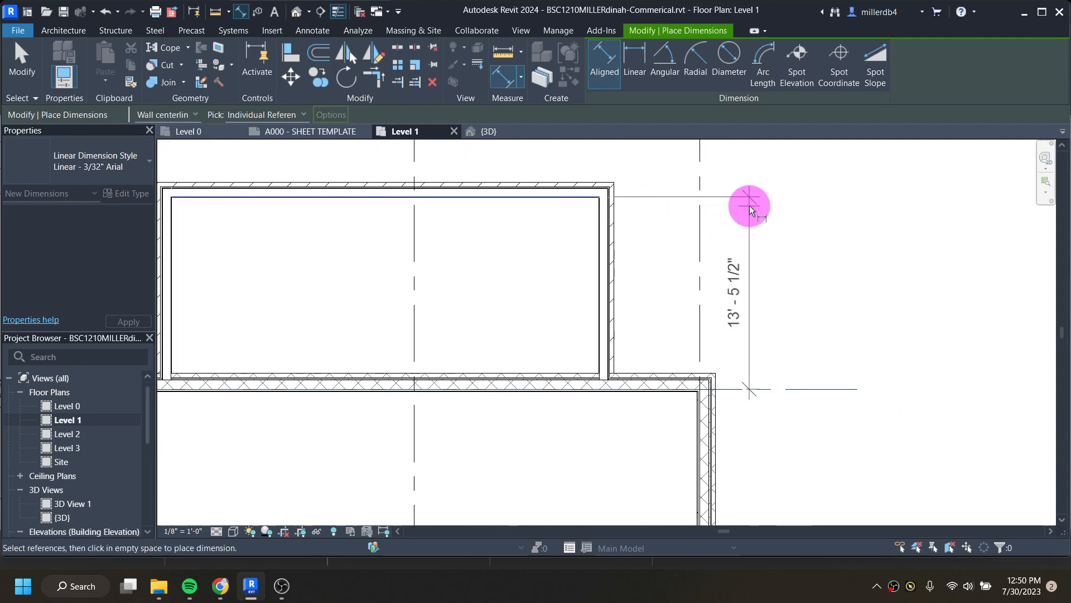
left_click(789, 218)
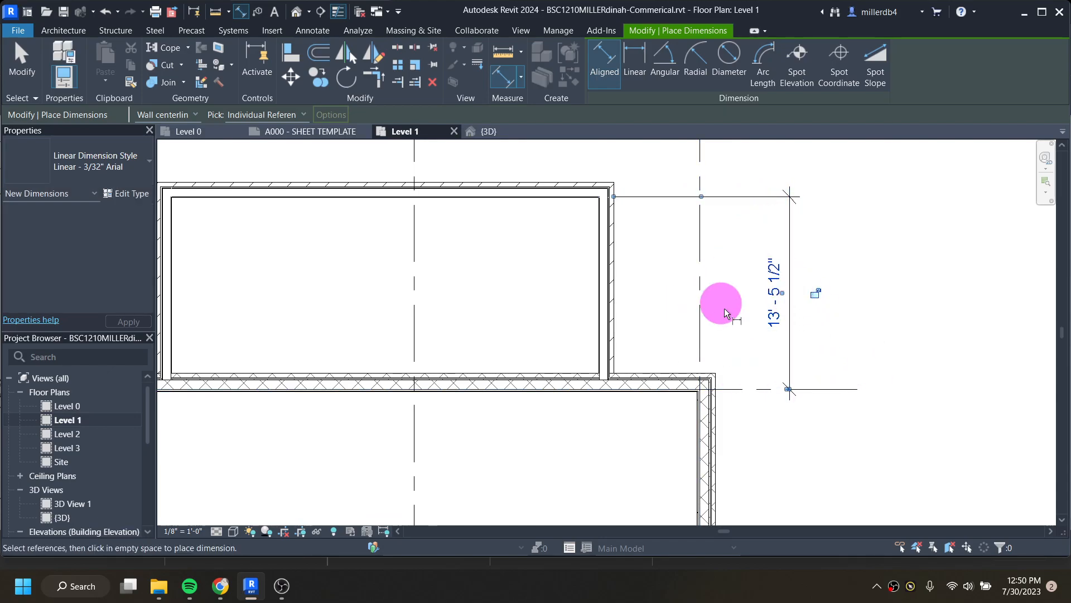
key("Escape")
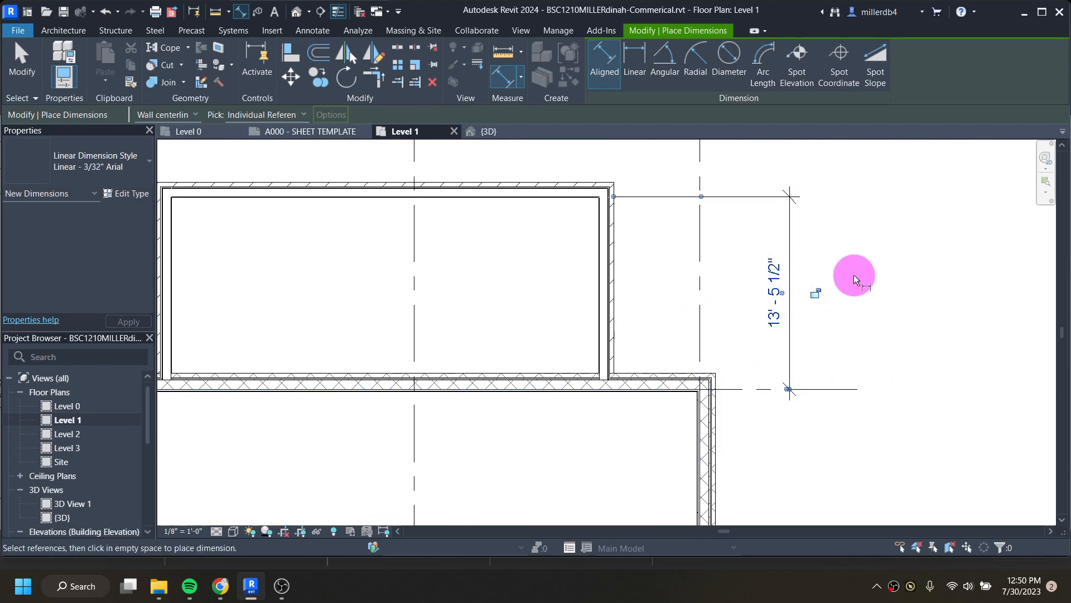
key("Escape")
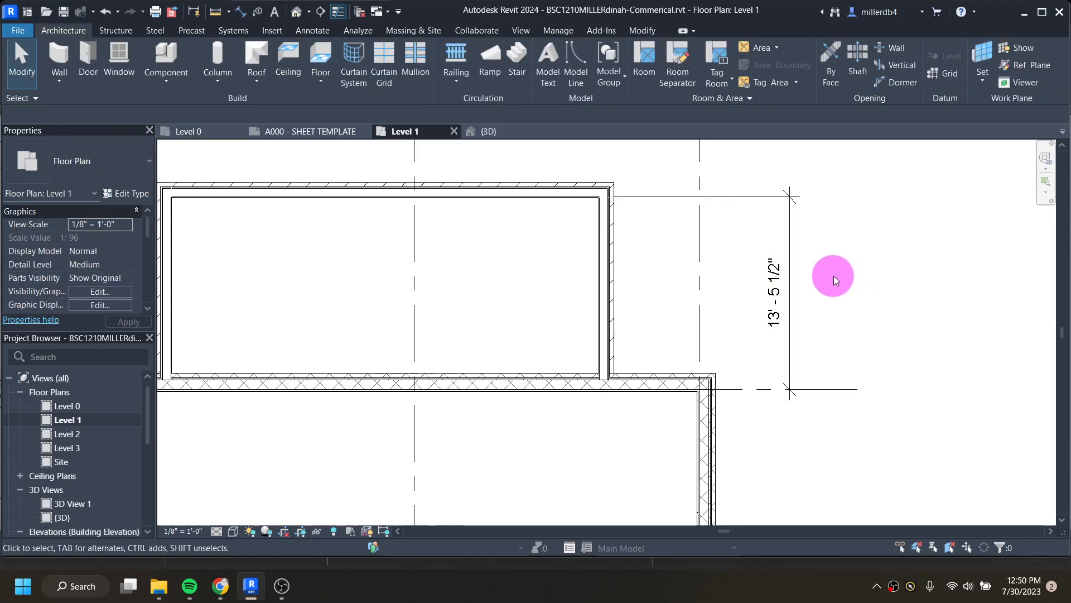
Set the distance from grid A to the projection's outermost wall to 11' 1 1/4".
left_click(564, 193)
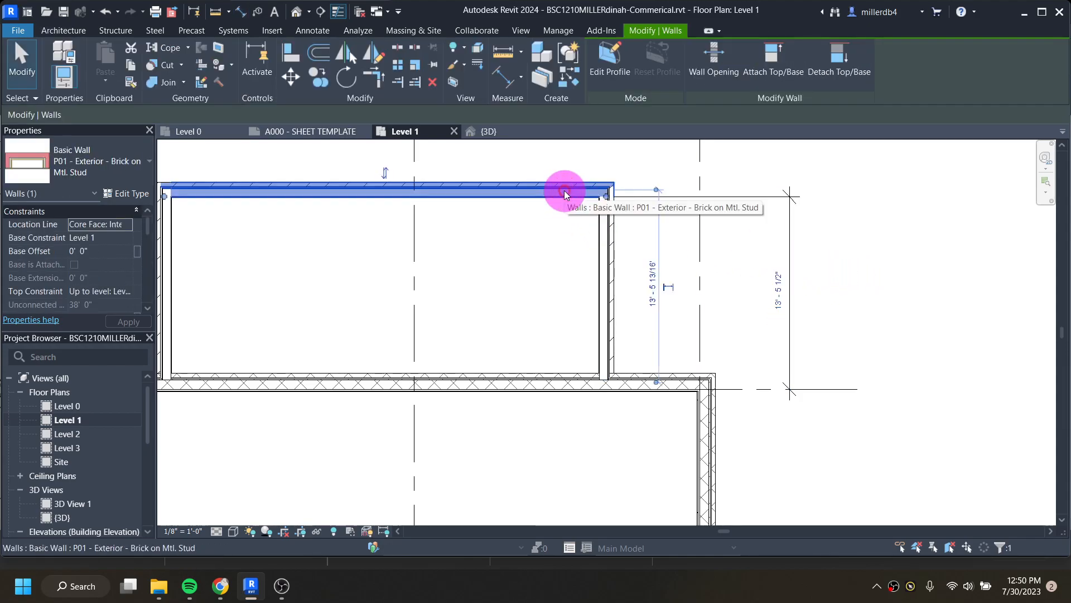
left_click(779, 292)
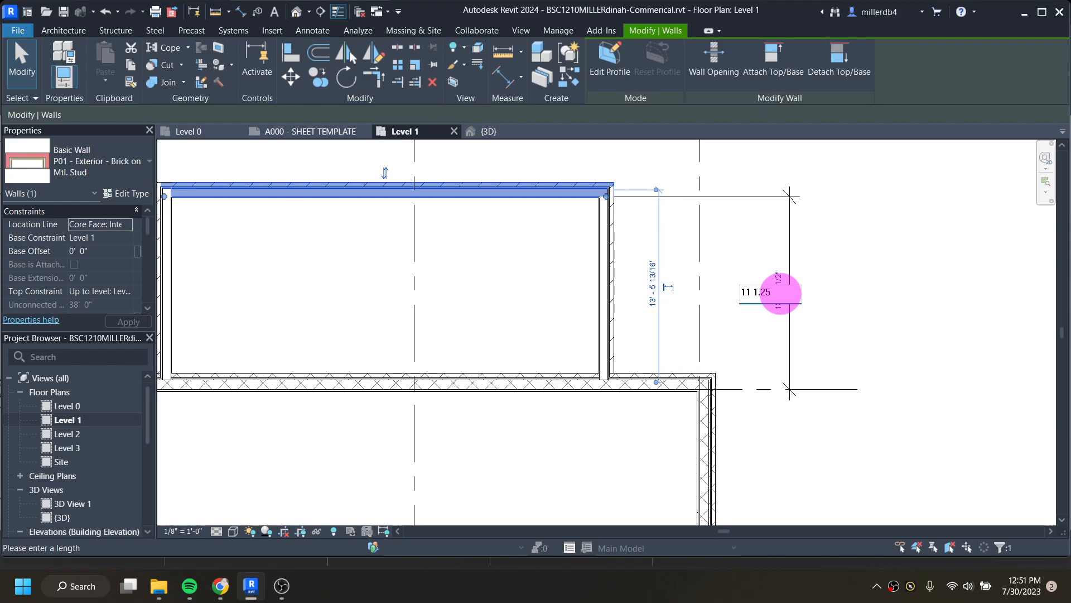
key("Return")
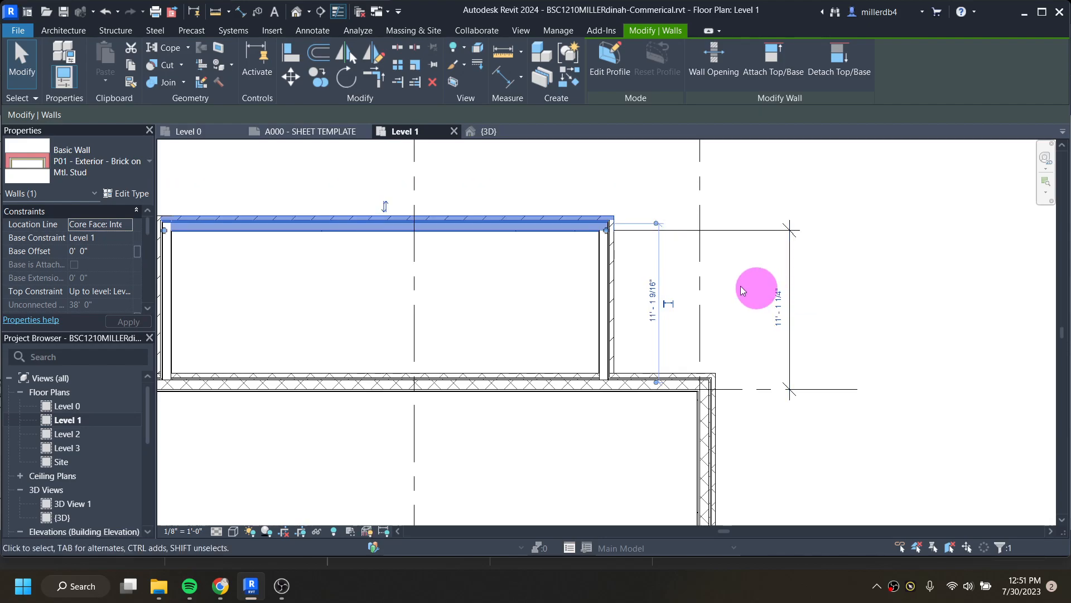
scroll(800, 300, "down", 1)
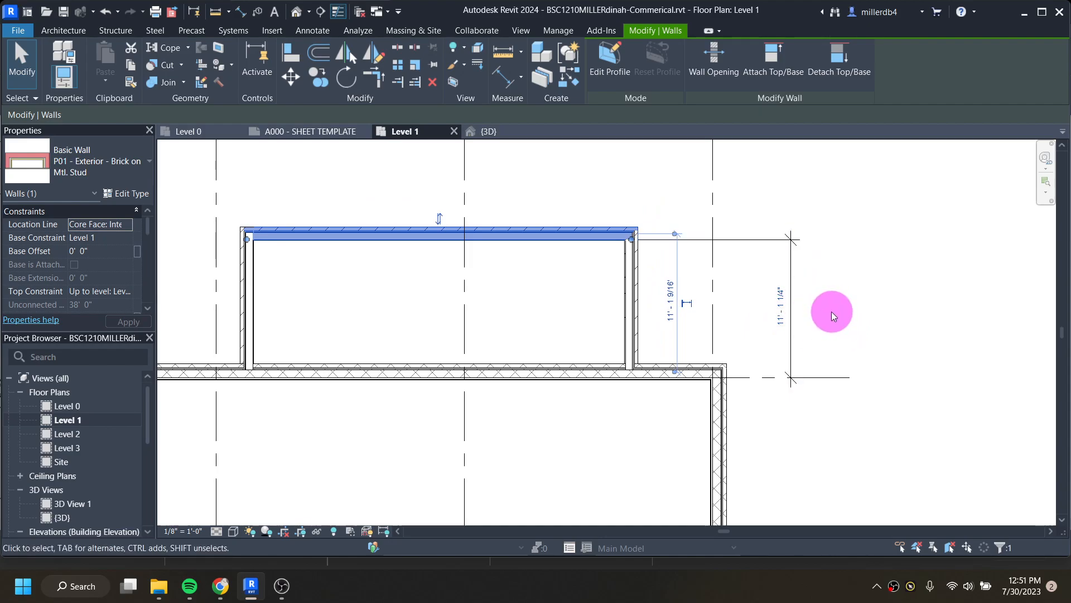
Lock the dimension between grid A and the projection's outermost wall, and select that wall to check the constraint.
left_click(815, 315)
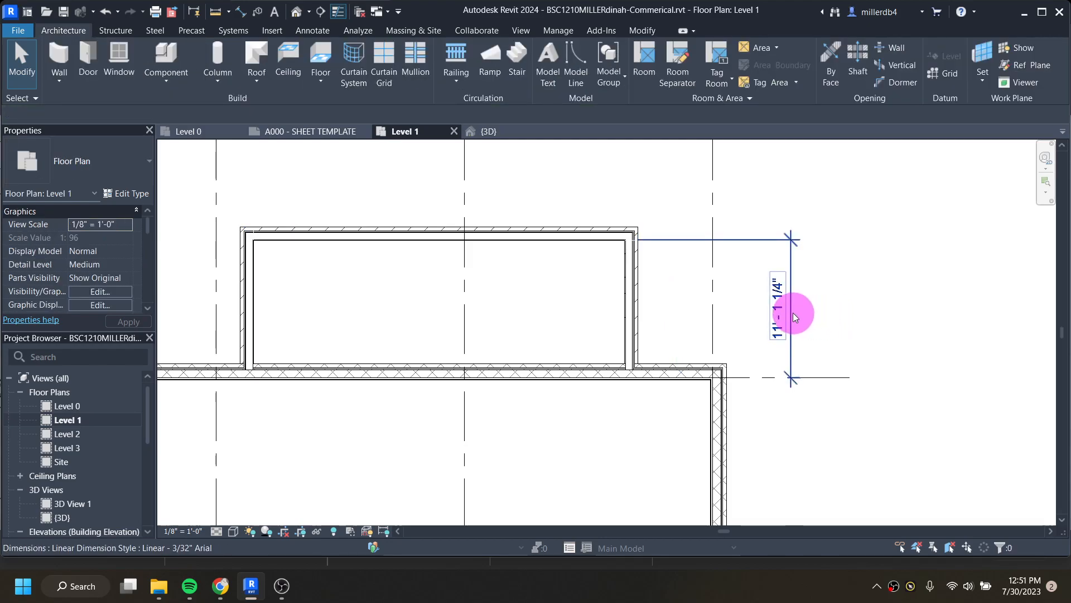
left_click(795, 316)
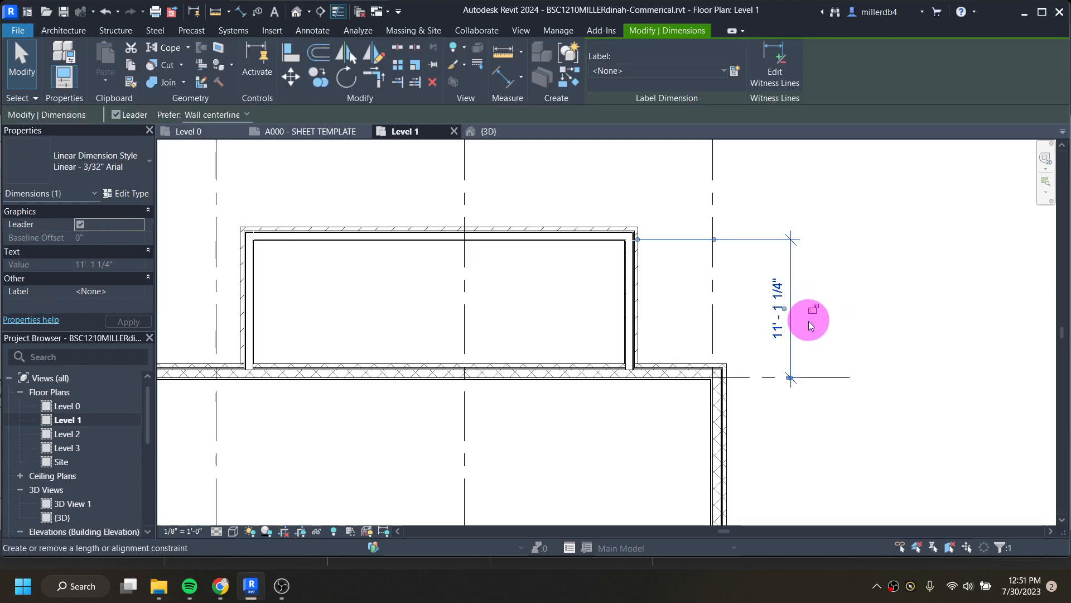
scroll(765, 303, "down", 1)
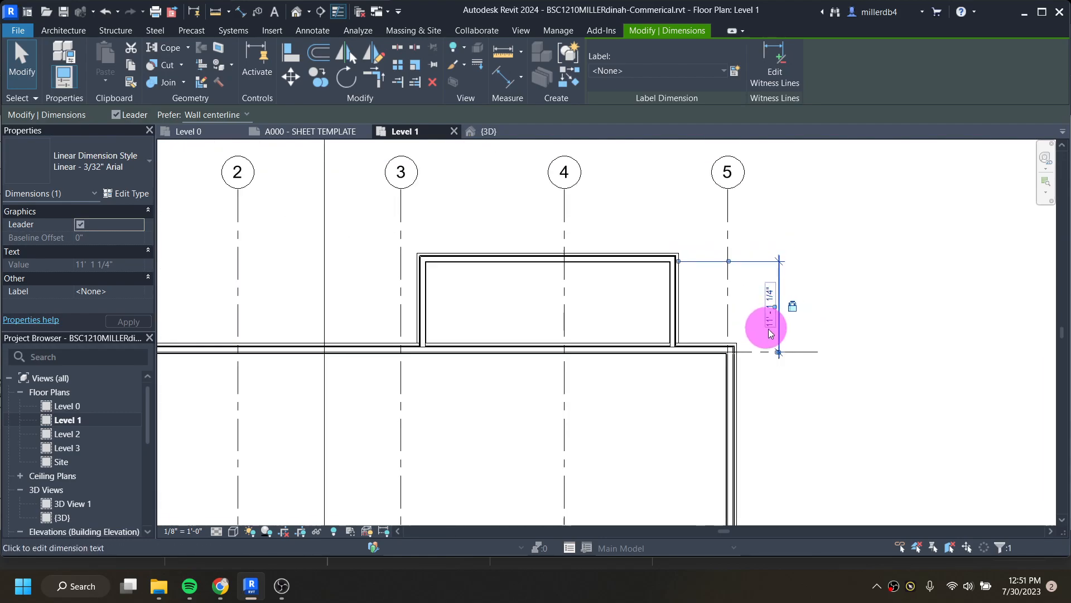
scroll(726, 351, "down", 1)
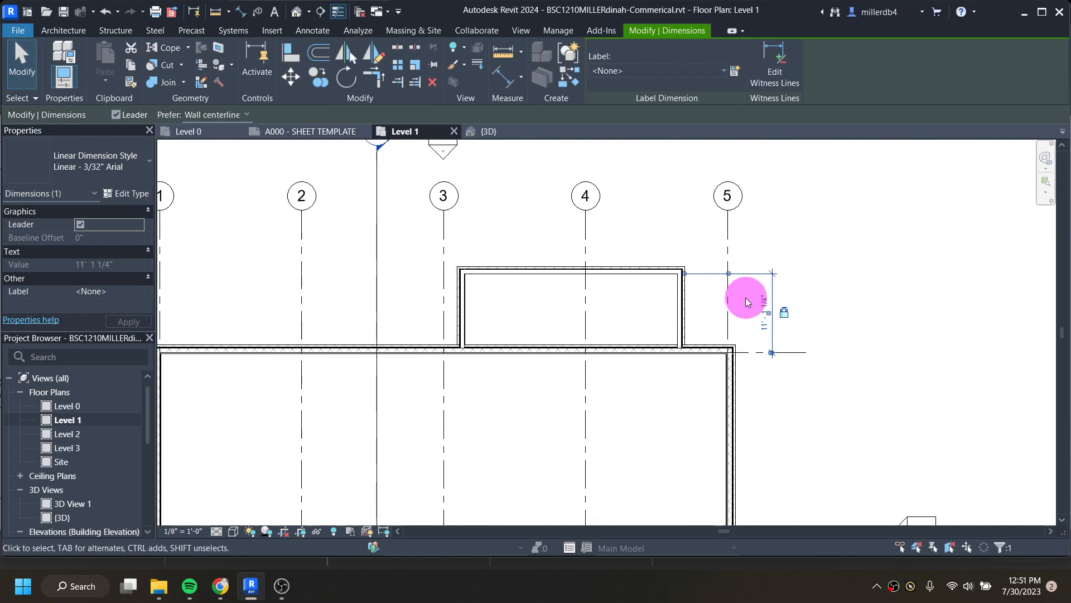
left_click(660, 273)
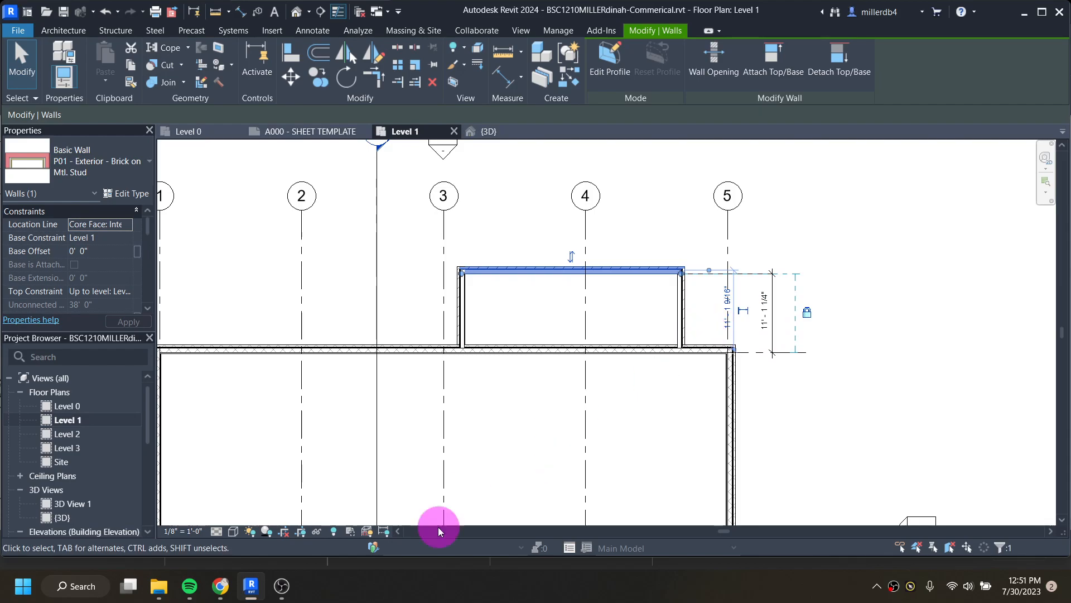
Switch to CommericalSpace1.pdf in Chrome and examine which wall line the projection's offset dimension from grid 3 references.
mouse_move(226, 597)
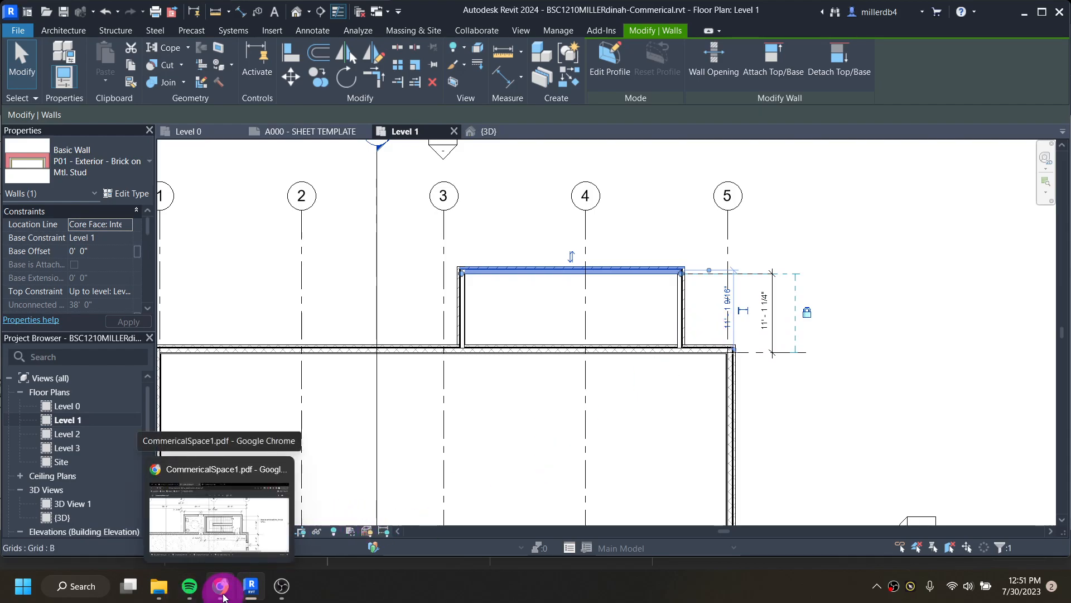
left_click(223, 597)
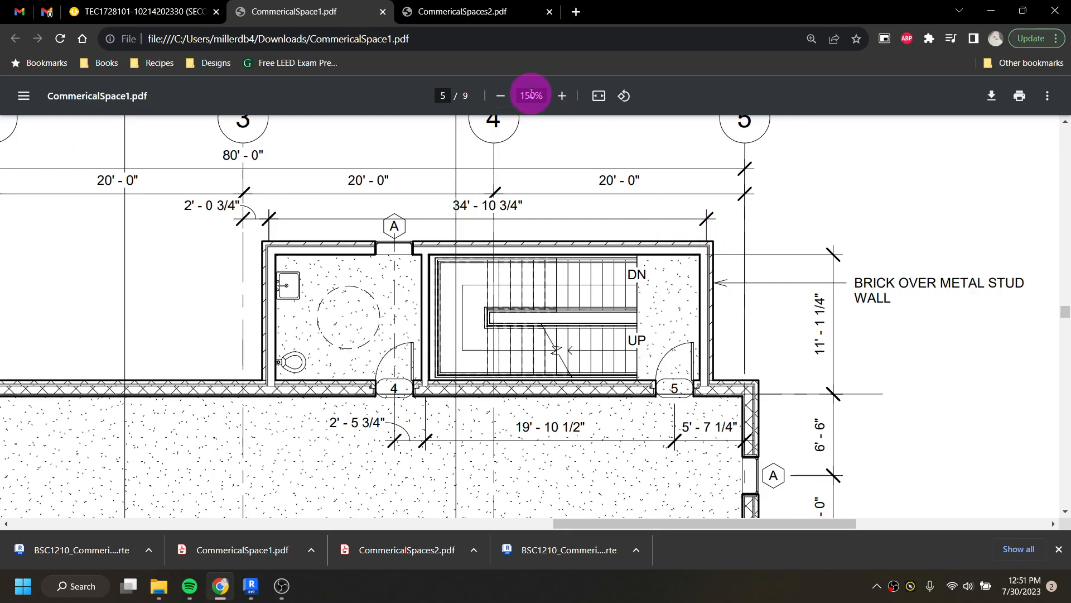
left_click(562, 95)
left_click(562, 95)
left_click(562, 95)
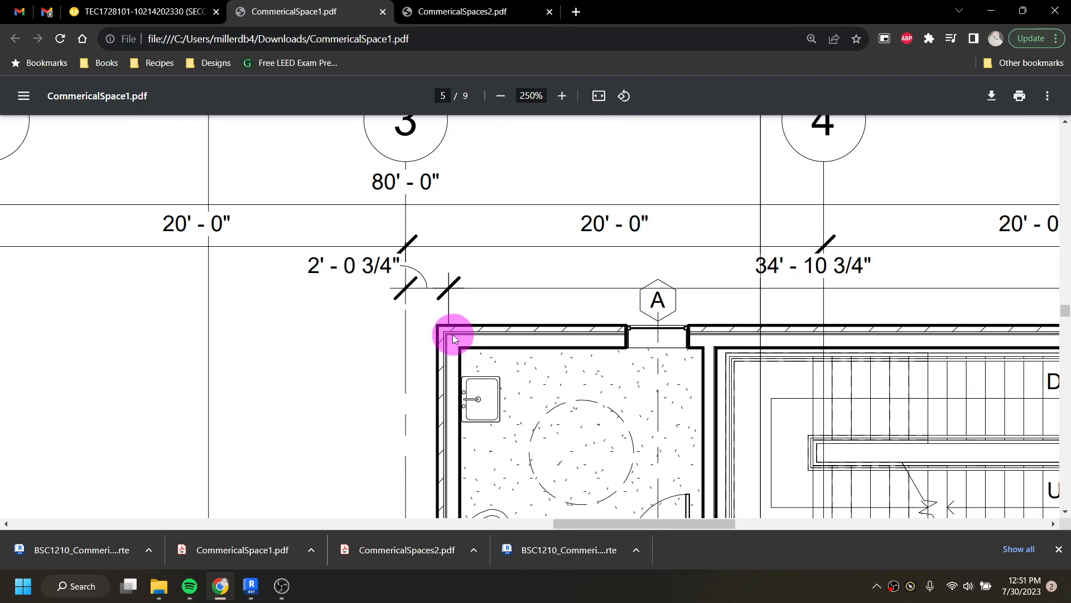
left_click(562, 96)
left_click(562, 95)
left_click(562, 95)
scroll(797, 476, "down", 5)
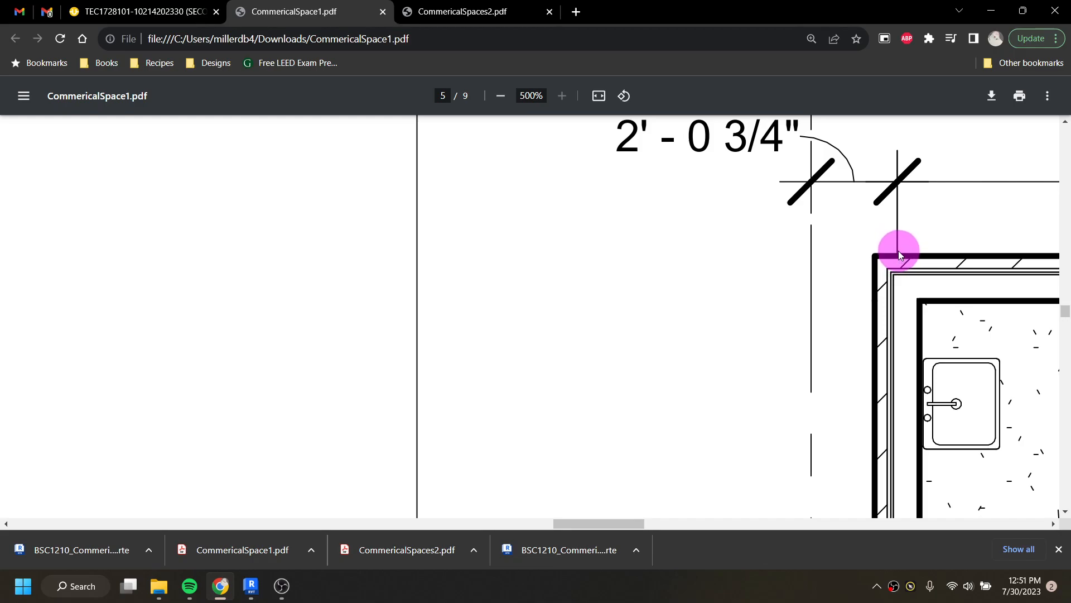
scroll(899, 252, "down", 3)
scroll(901, 253, "up", 3)
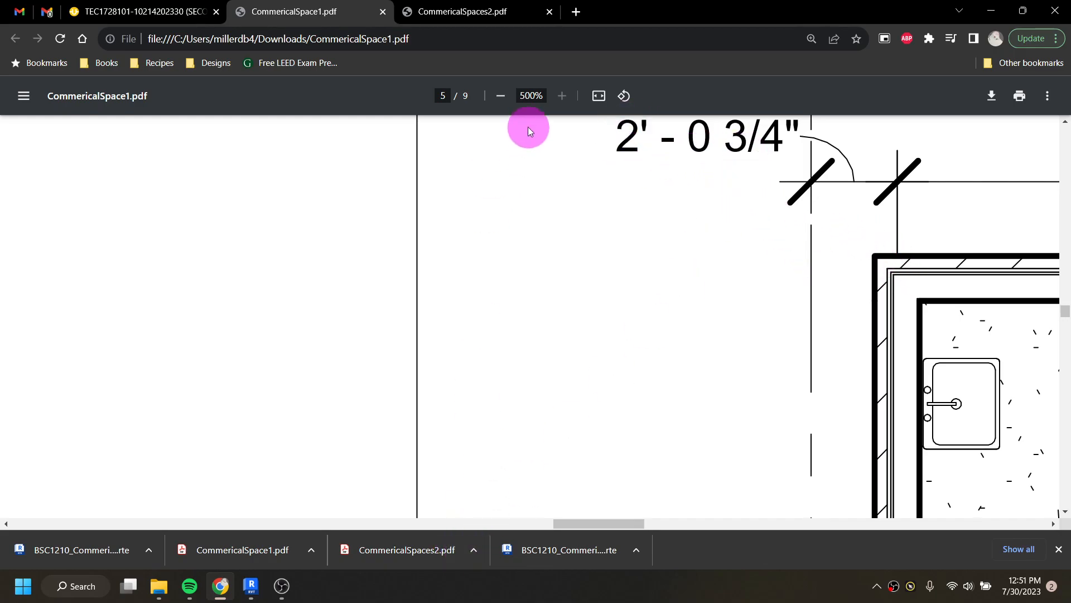
Examine the projection's overall length dimension on the PDF plan and the wall lines it spans near grids 3 and 5.
left_click(501, 95)
left_click(500, 96)
left_click(500, 95)
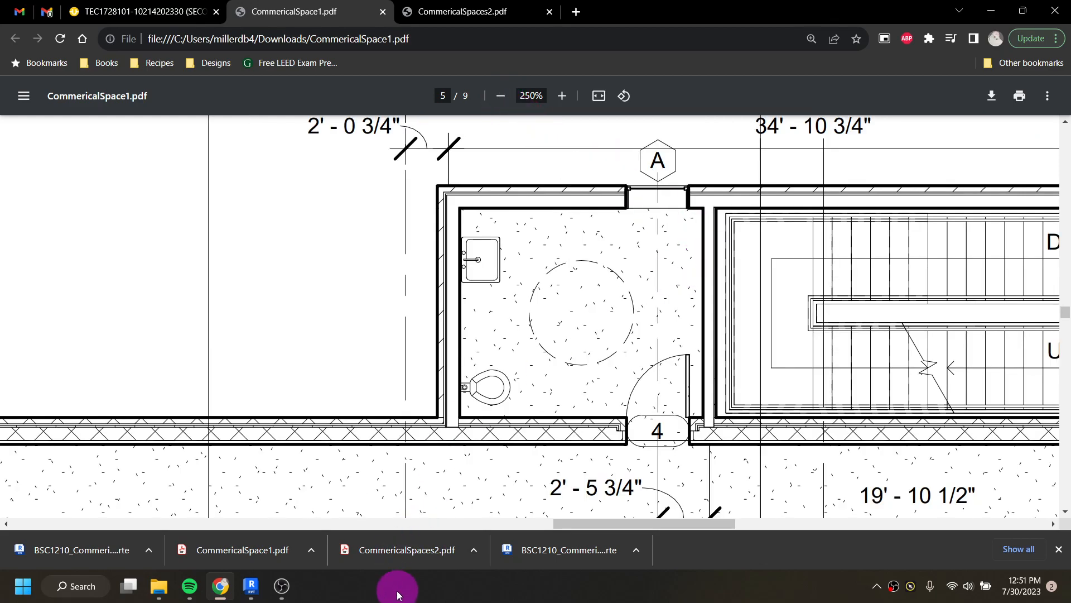
left_click_drag(578, 525, 620, 528)
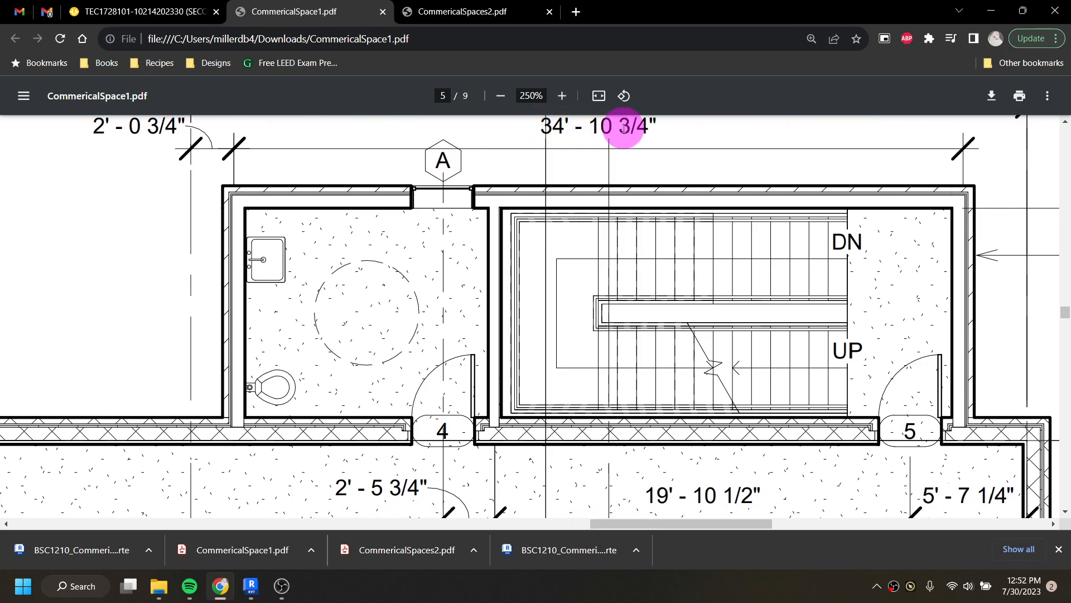
scroll(520, 288, "up", 1)
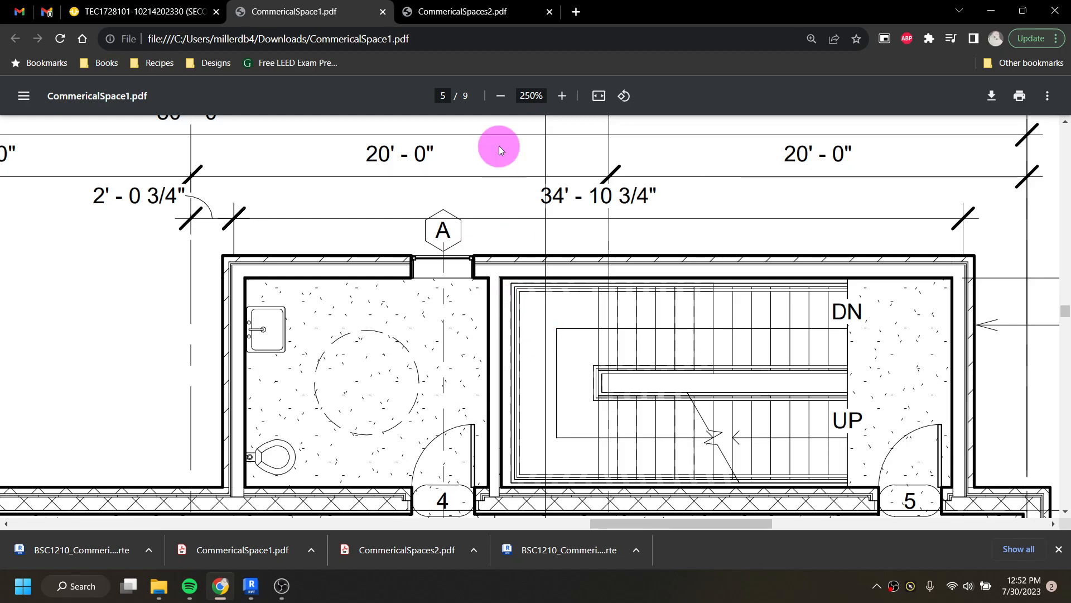
left_click(510, 98)
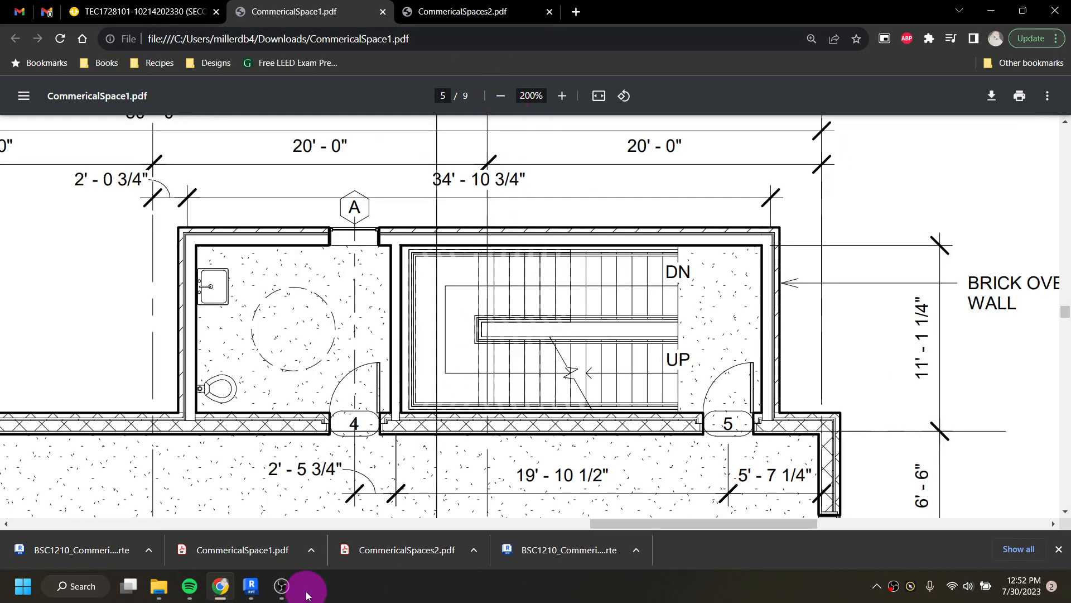
Switch to Revit and dimension the projection's overall length between the exterior stud faces of its two side walls, placing it beyond the outermost wall.
left_click(252, 586)
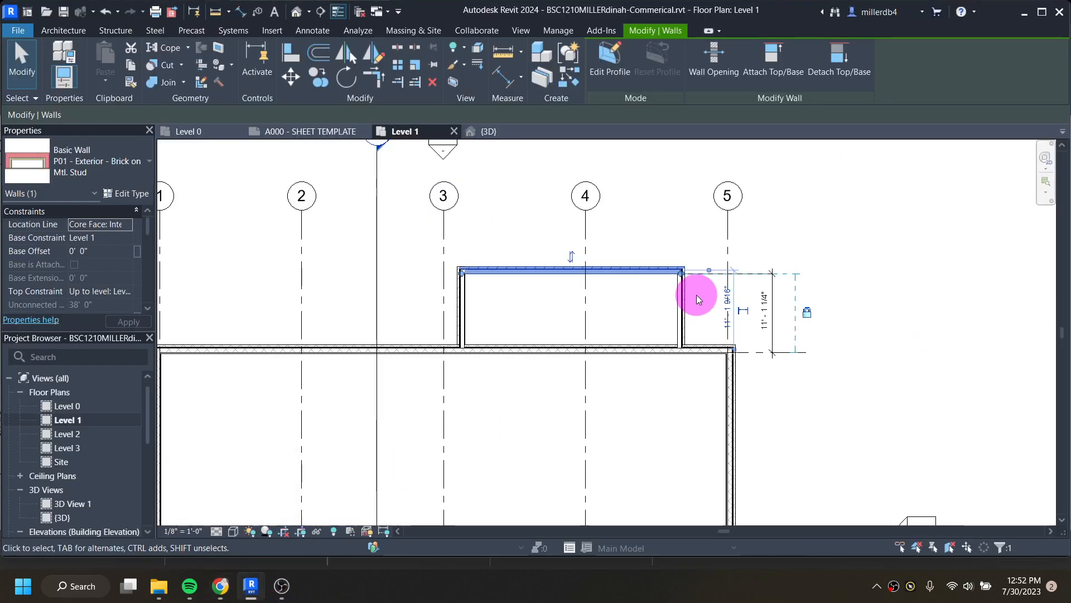
scroll(706, 303, "up", 2)
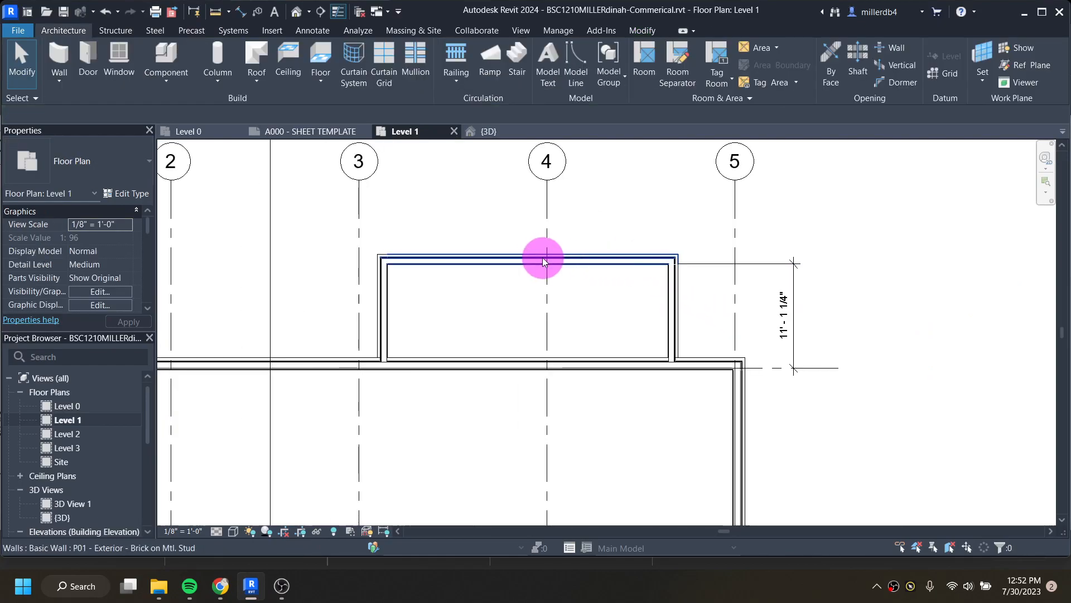
scroll(547, 260, "up", 2)
key("d")
key("i")
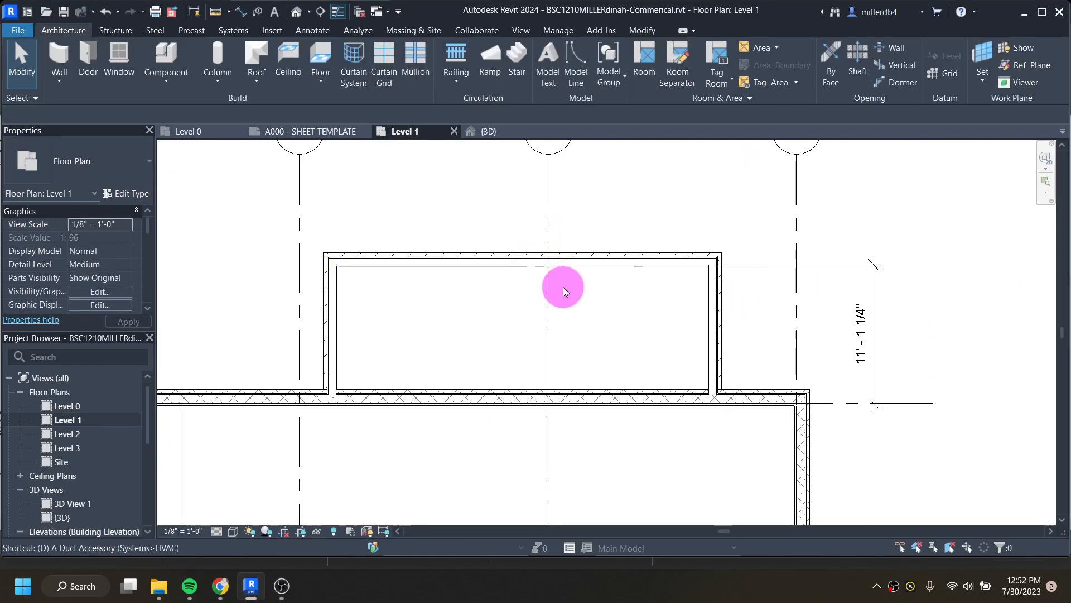
scroll(685, 271, "up", 2)
scroll(720, 282, "up", 4)
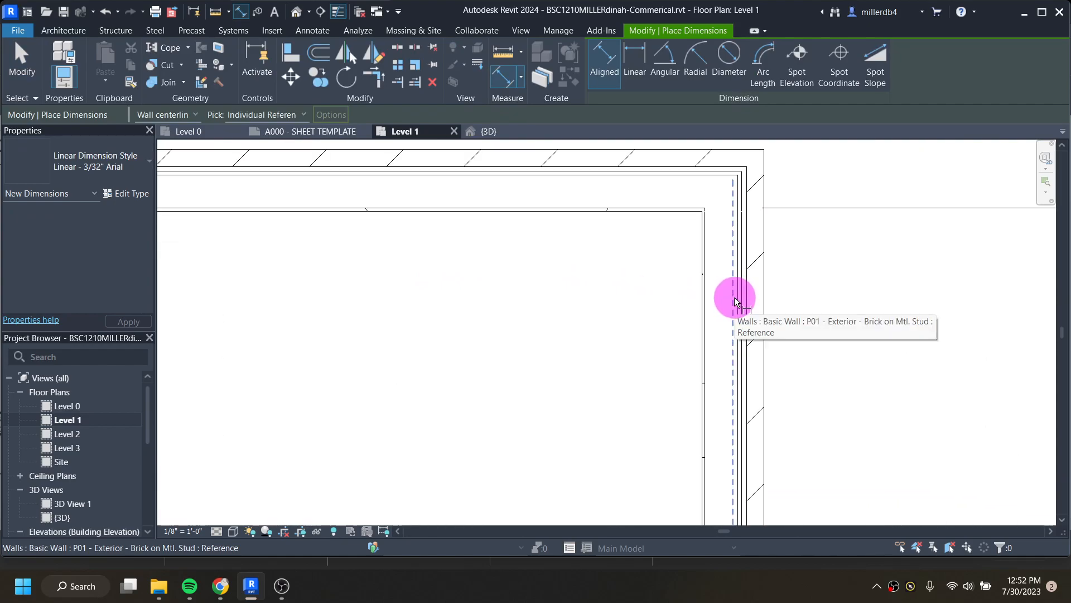
left_click(735, 302)
scroll(735, 302, "down", 3)
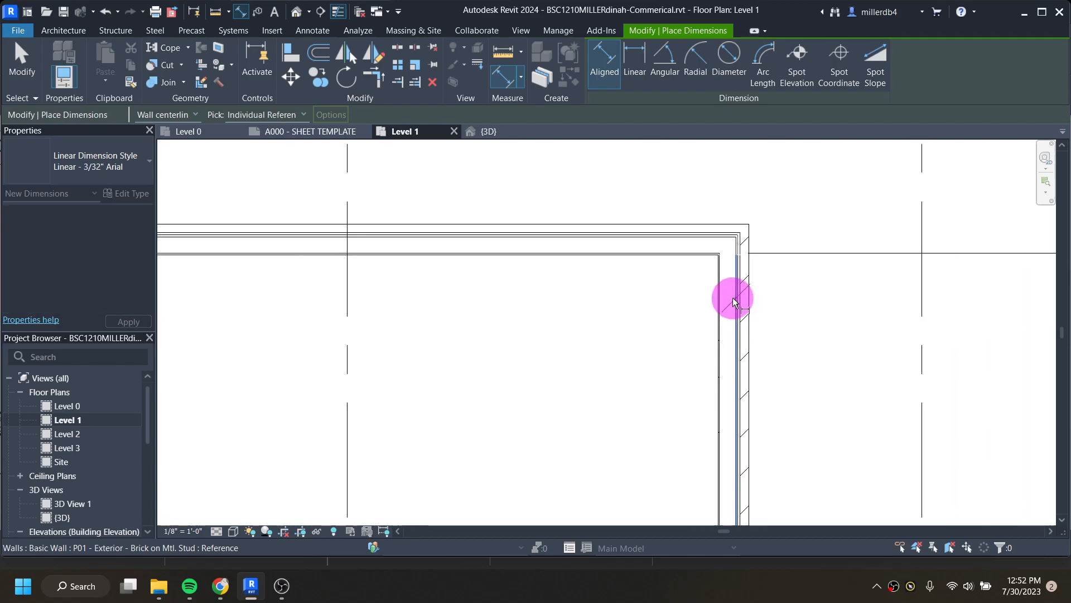
middle_click_drag(474, 286, 665, 303)
scroll(354, 328, "up", 5)
key("Tab")
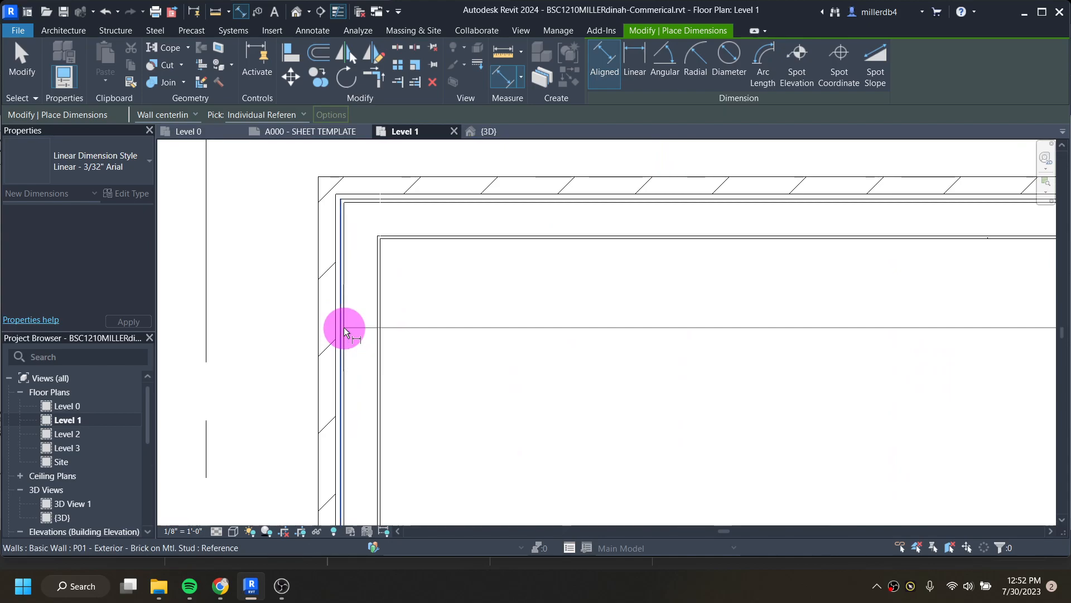
scroll(344, 328, "up", 3)
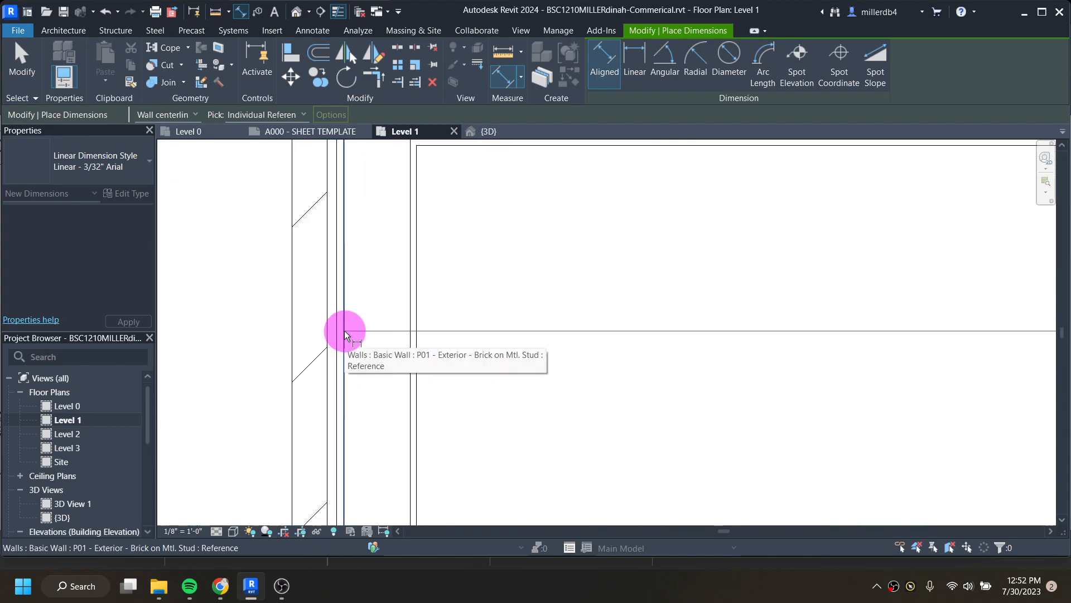
scroll(344, 330, "down", 3)
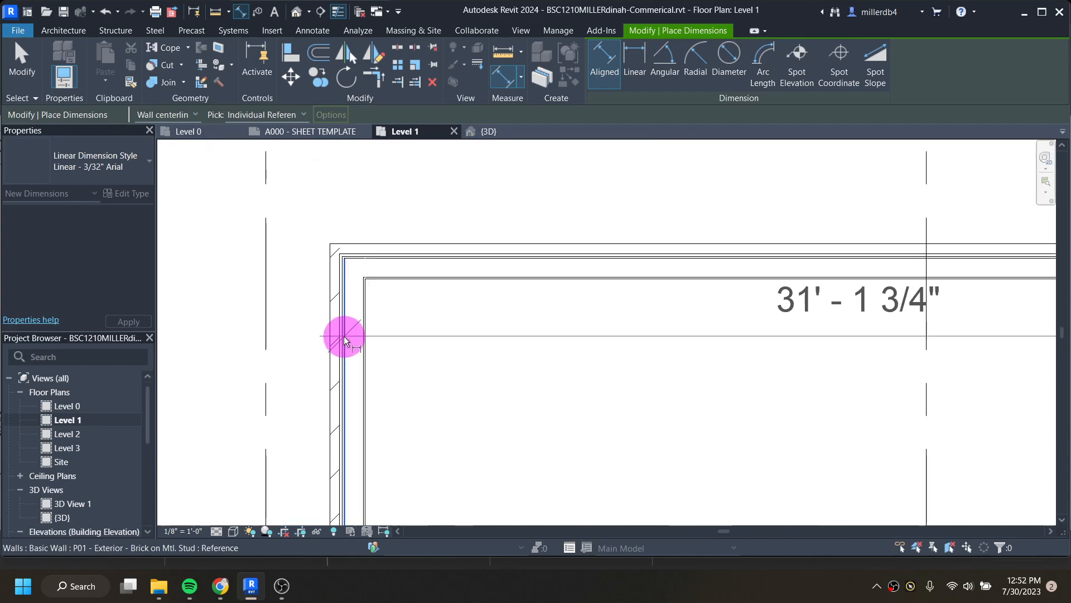
scroll(345, 336, "down", 3)
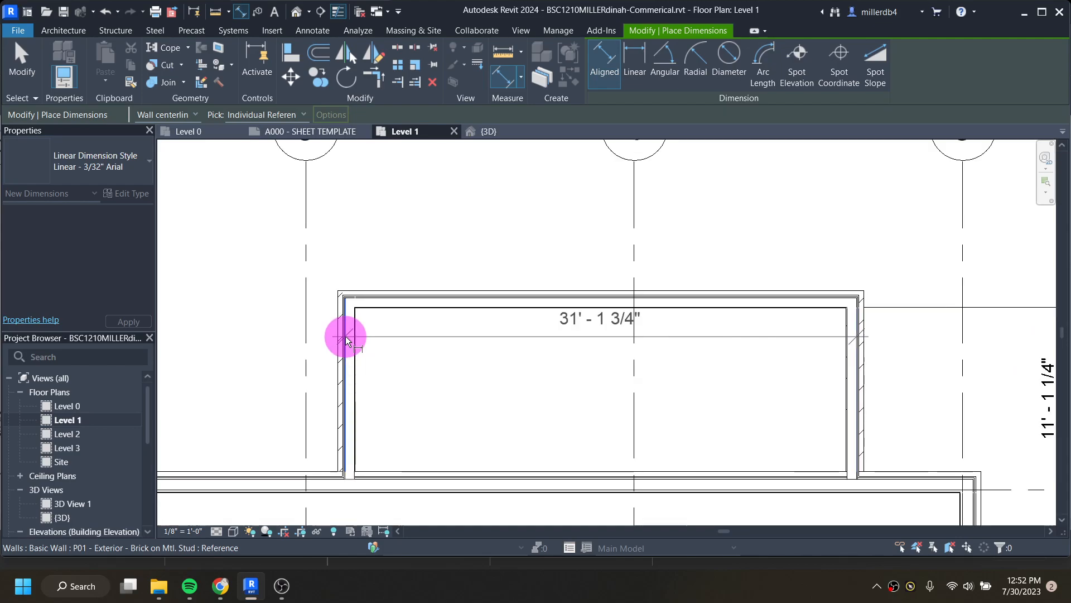
left_click(346, 222)
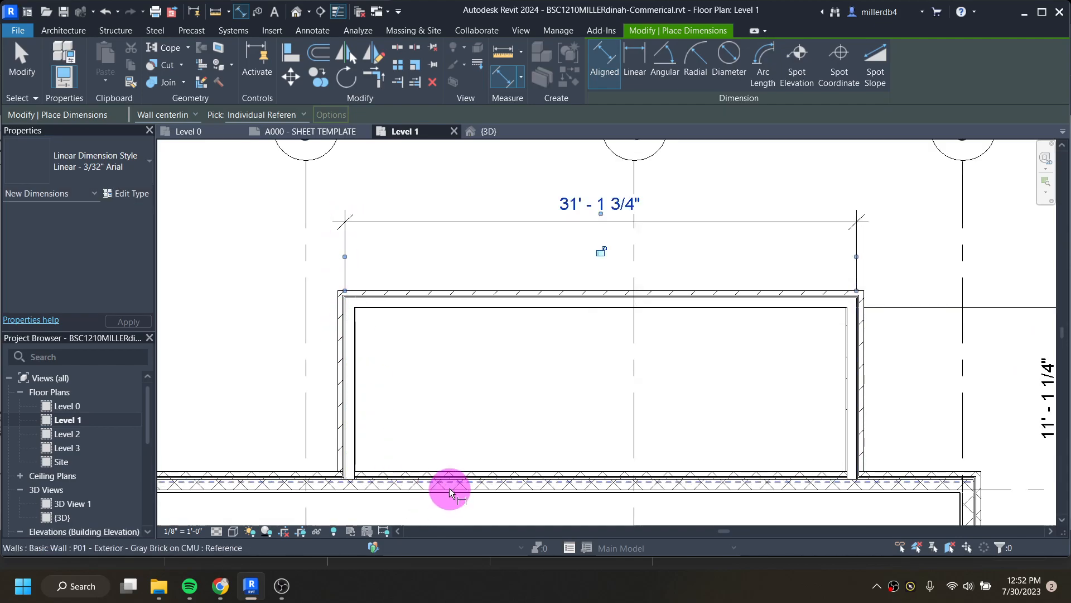
key("Escape")
key("Escape")
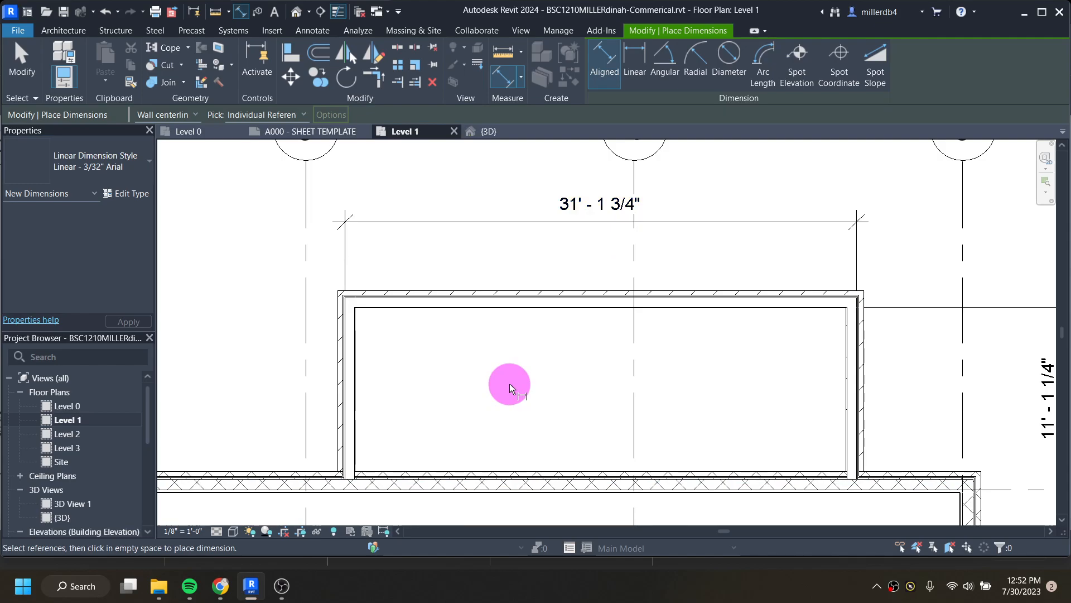
Set the projection's overall length to 34' 10 3/4" by moving its side wall near grid 5.
left_click(856, 404)
left_click(343, 364)
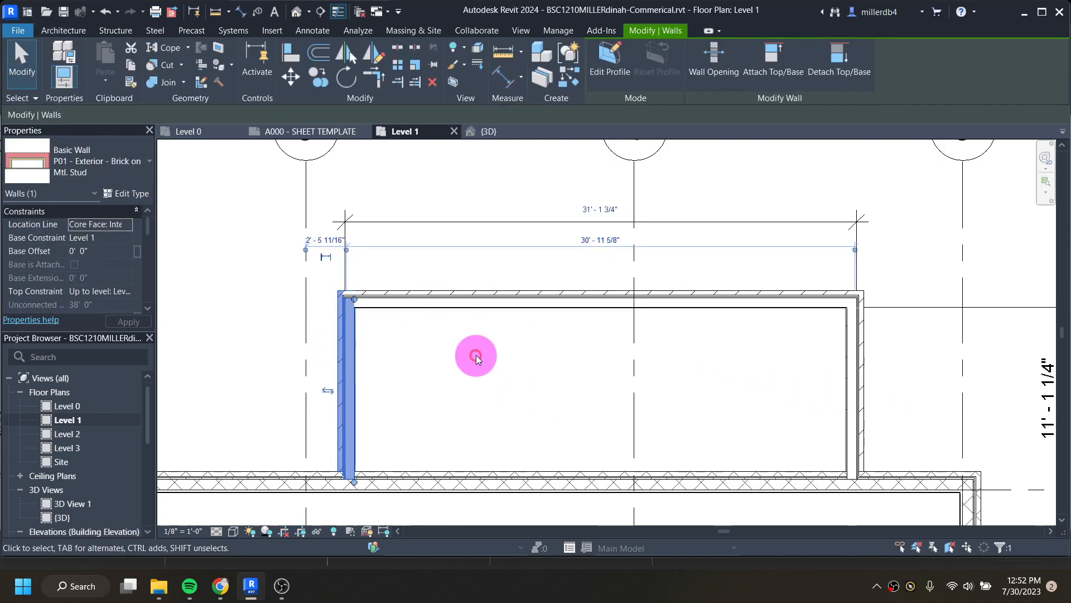
left_click(856, 391)
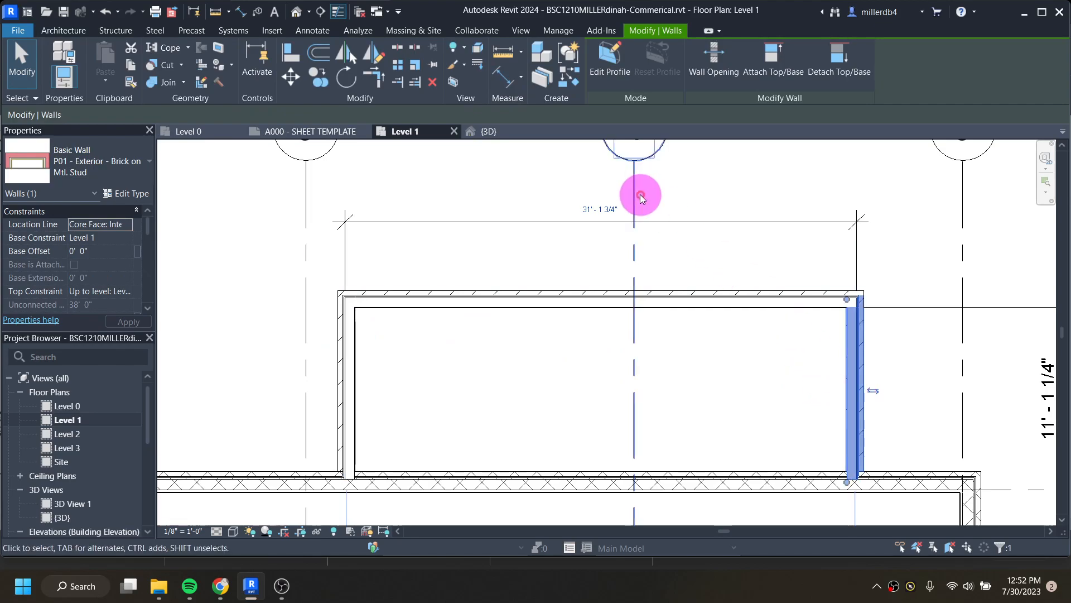
left_click(610, 209)
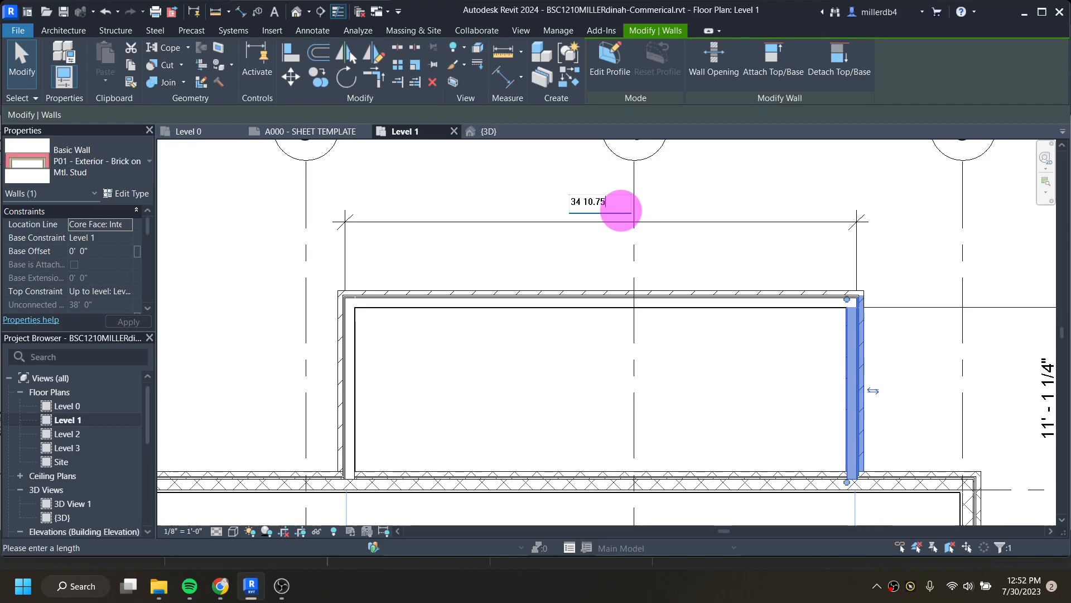
key("Return")
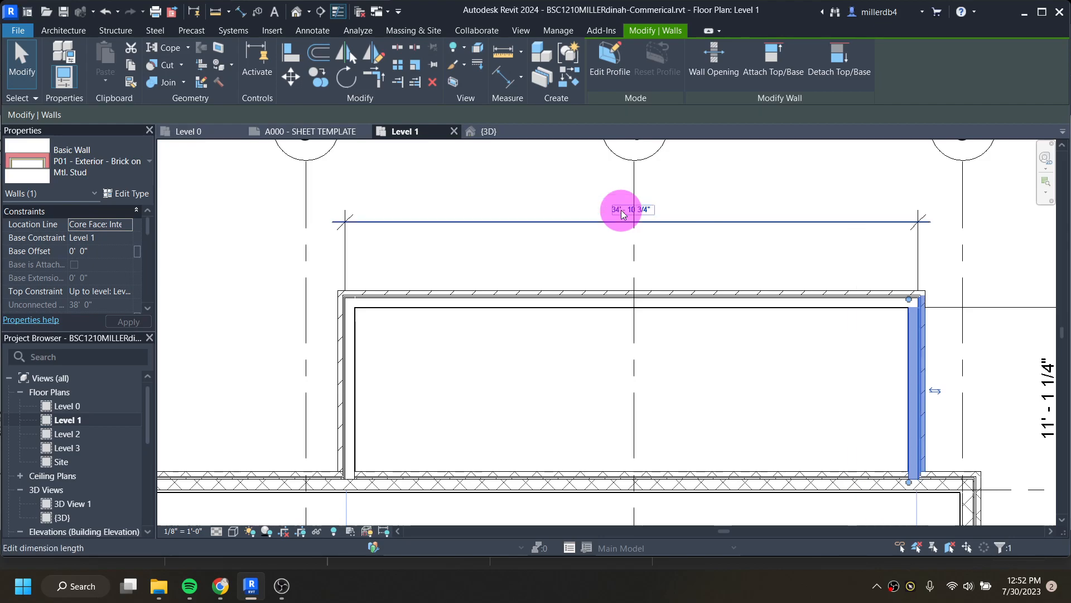
left_click(630, 275)
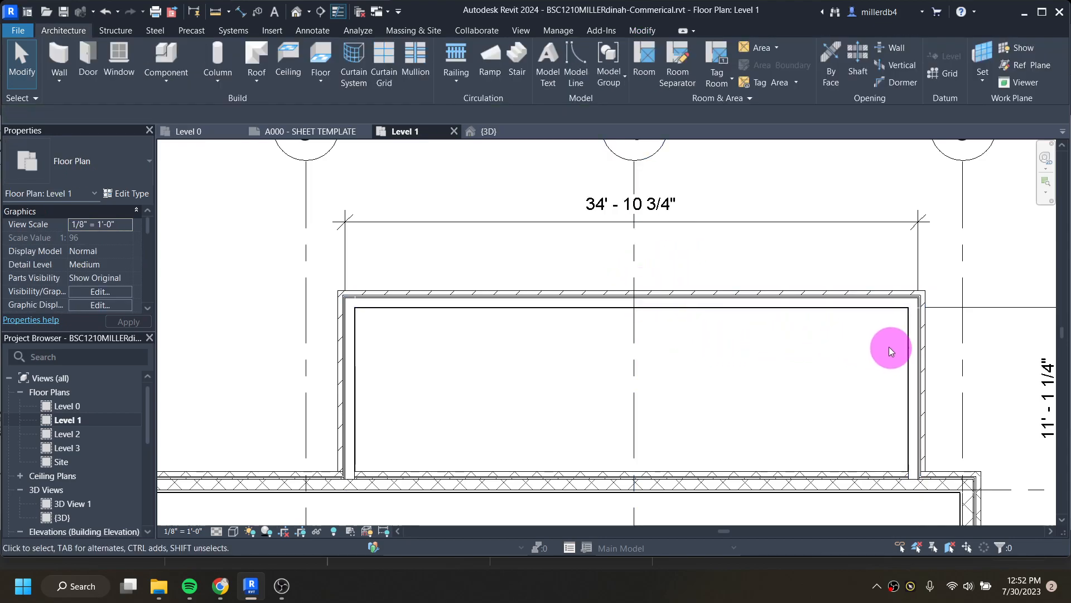
Lock the projection's overall length dimension.
left_click(918, 368)
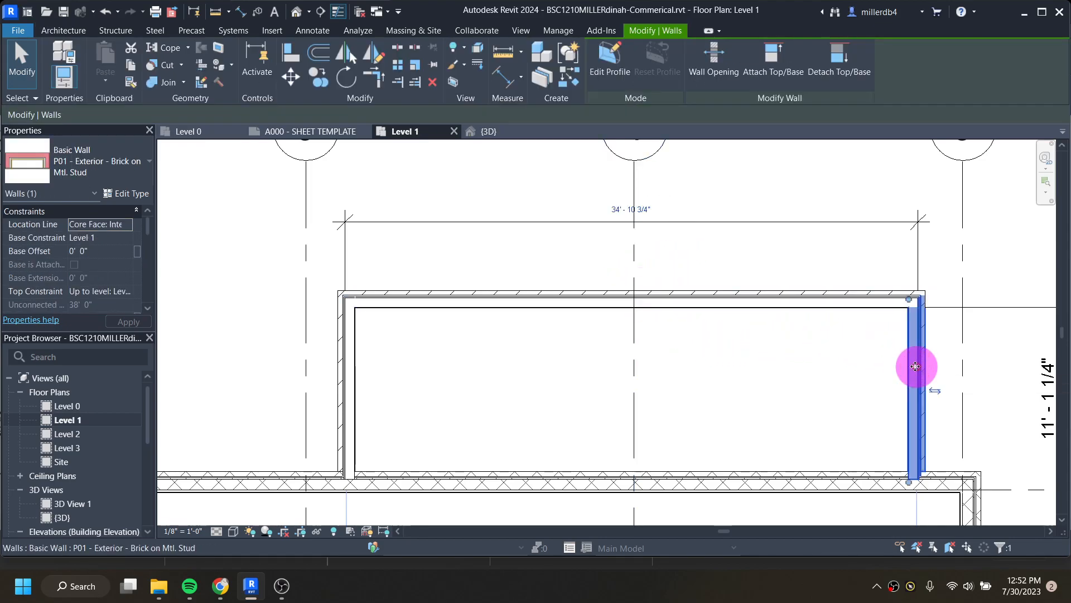
left_click(808, 236)
left_click(802, 222)
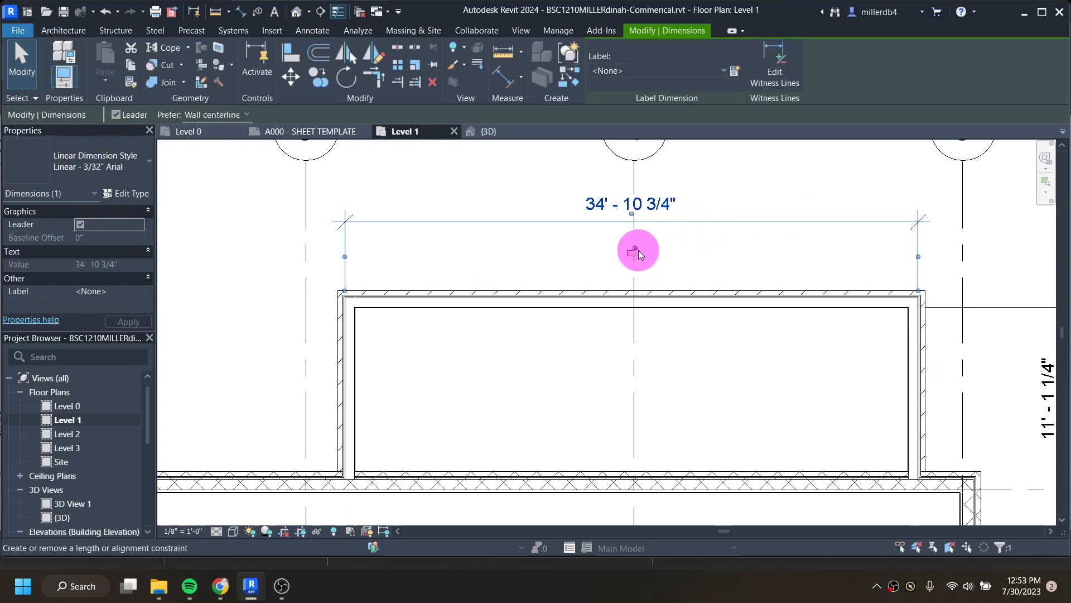
scroll(725, 275, "down", 1)
left_click(455, 327)
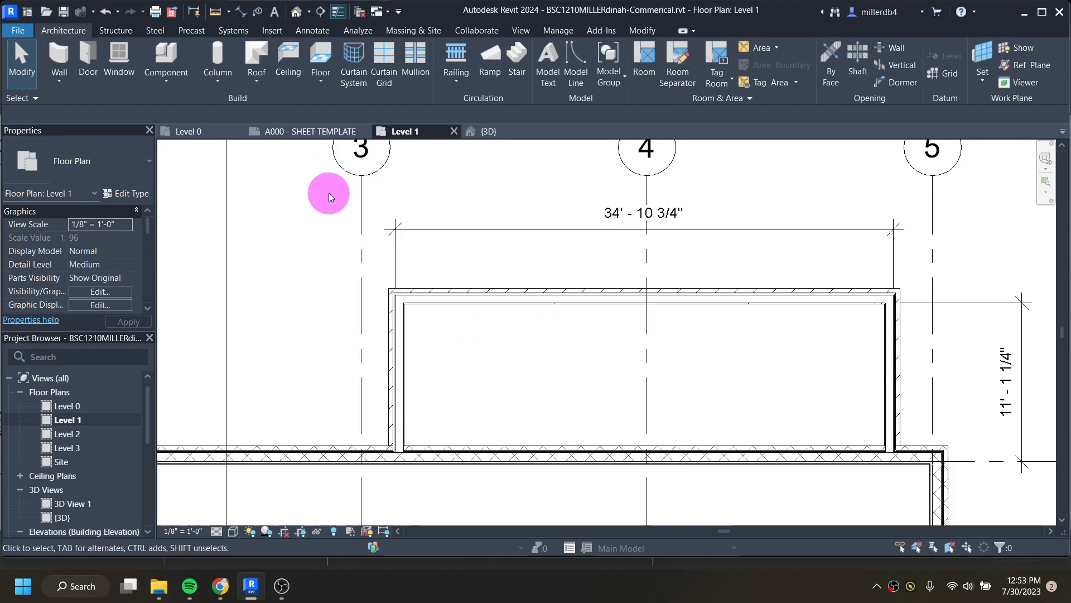
Dimension from the exterior stud face of the projection's side wall to grid 3, aligned with the overall length dimension.
key("d")
key("i")
scroll(393, 335, "up", 3)
scroll(396, 247, "up", 1)
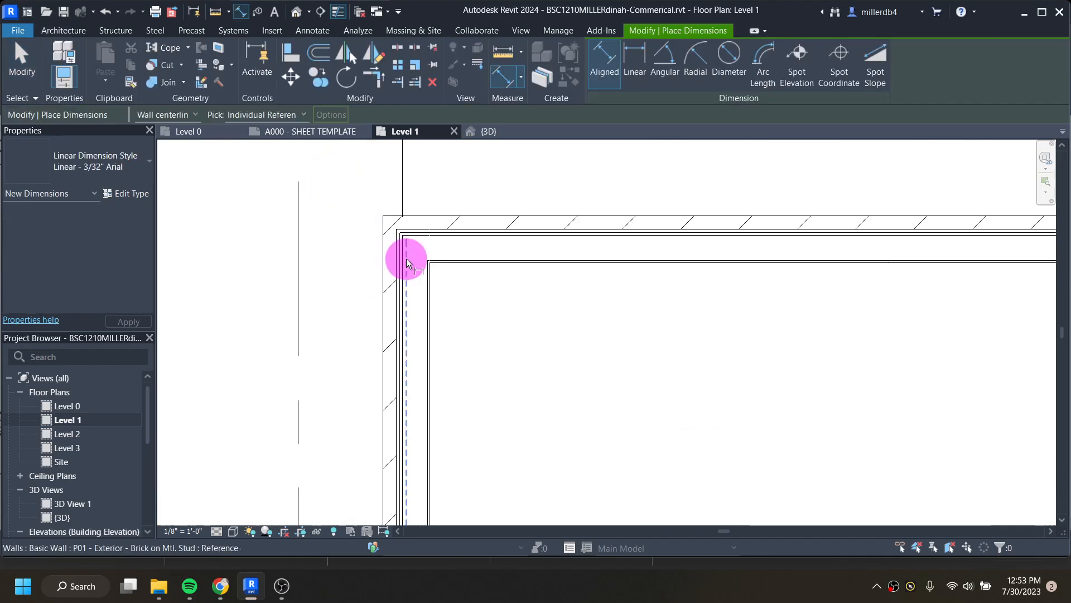
left_click(405, 328)
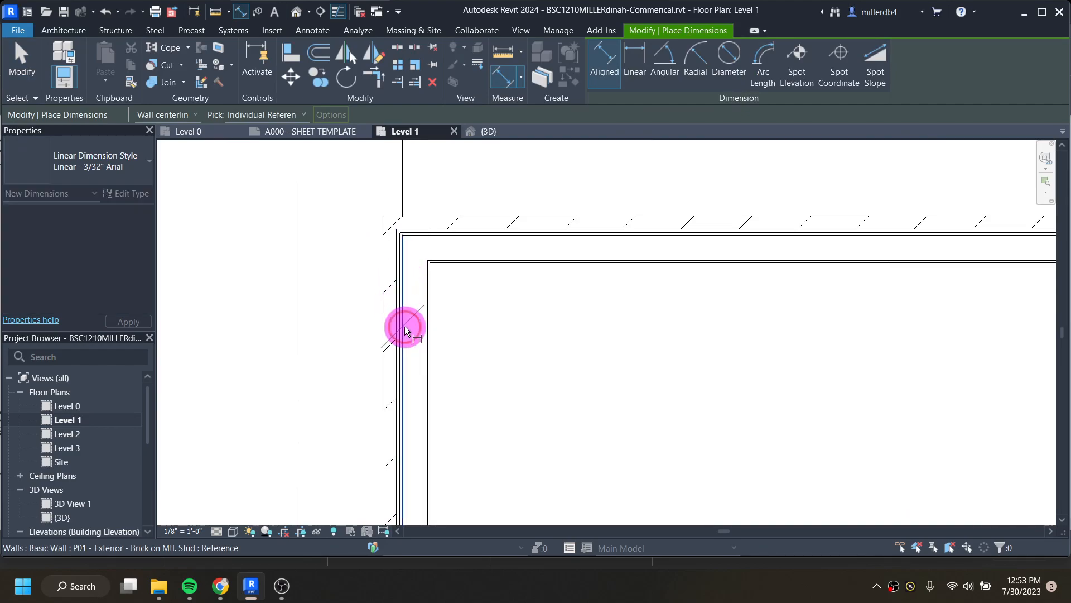
left_click(297, 289)
scroll(299, 290, "down", 1)
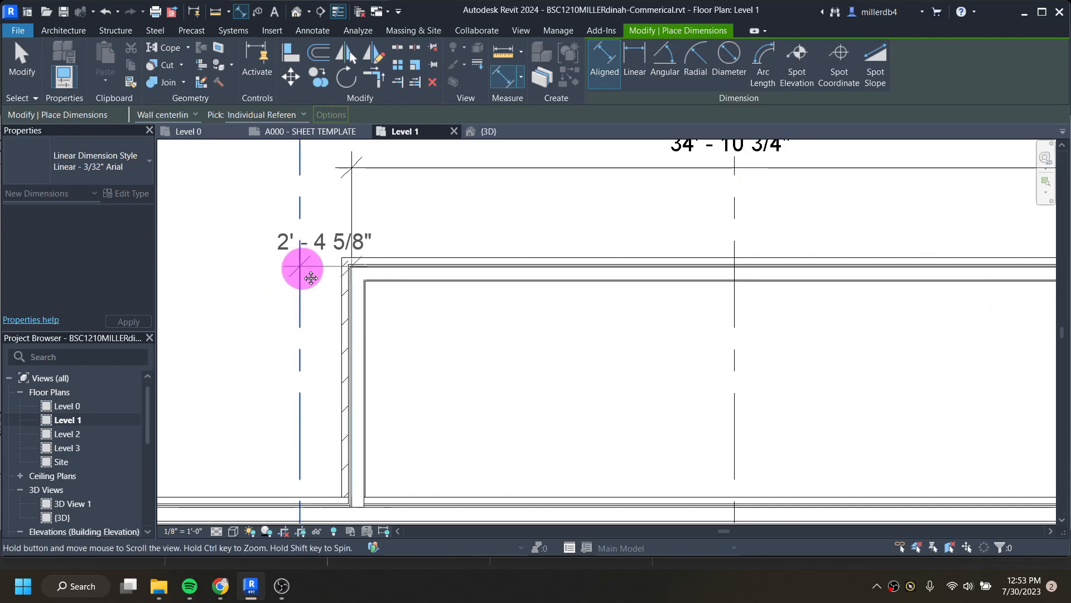
middle_click_drag(297, 263, 342, 375)
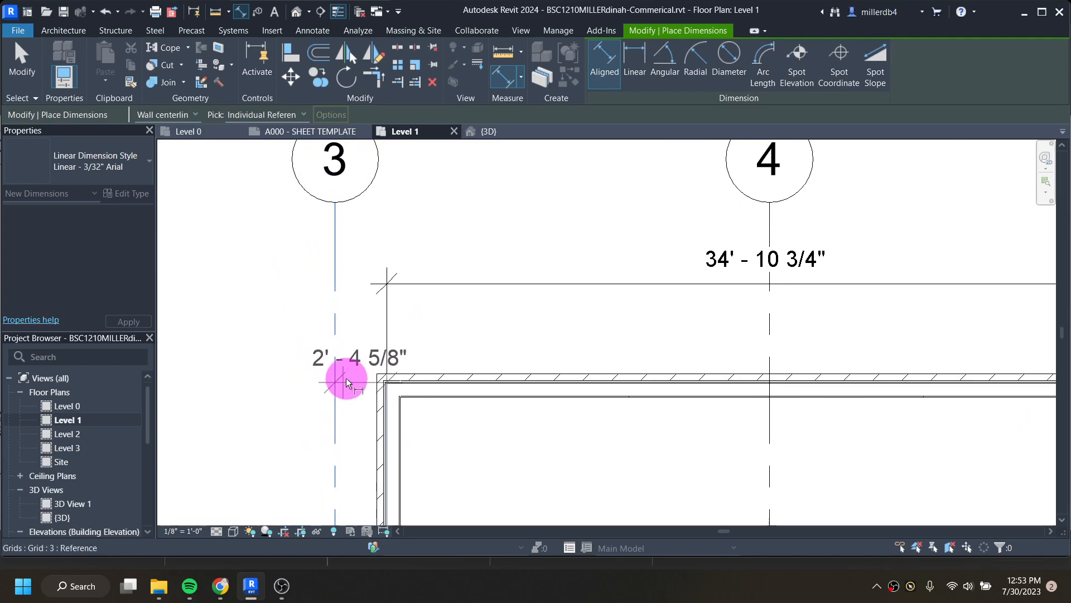
left_click(384, 286)
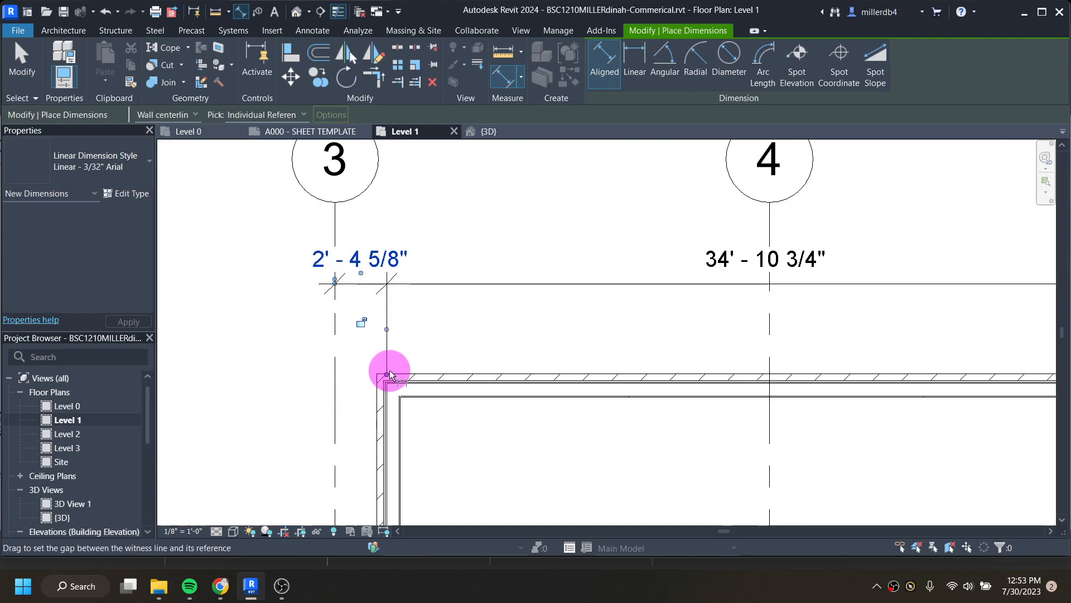
scroll(389, 371, "down", 3)
key("Escape")
key("Escape")
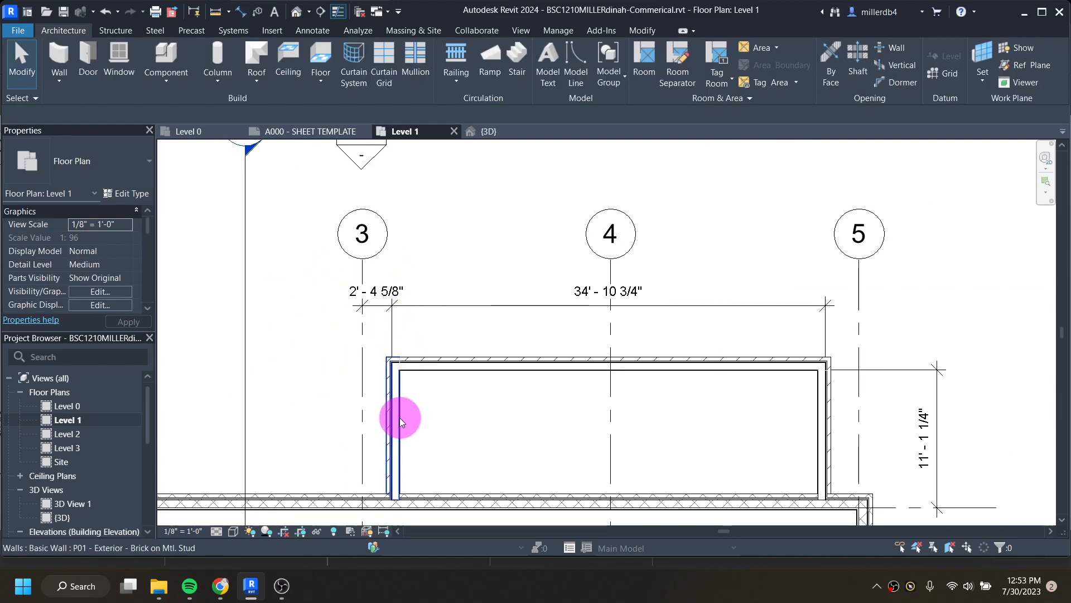
Set the distance from grid 3 to the projection's nearest side wall to 2' 0 3/4".
left_click(400, 418)
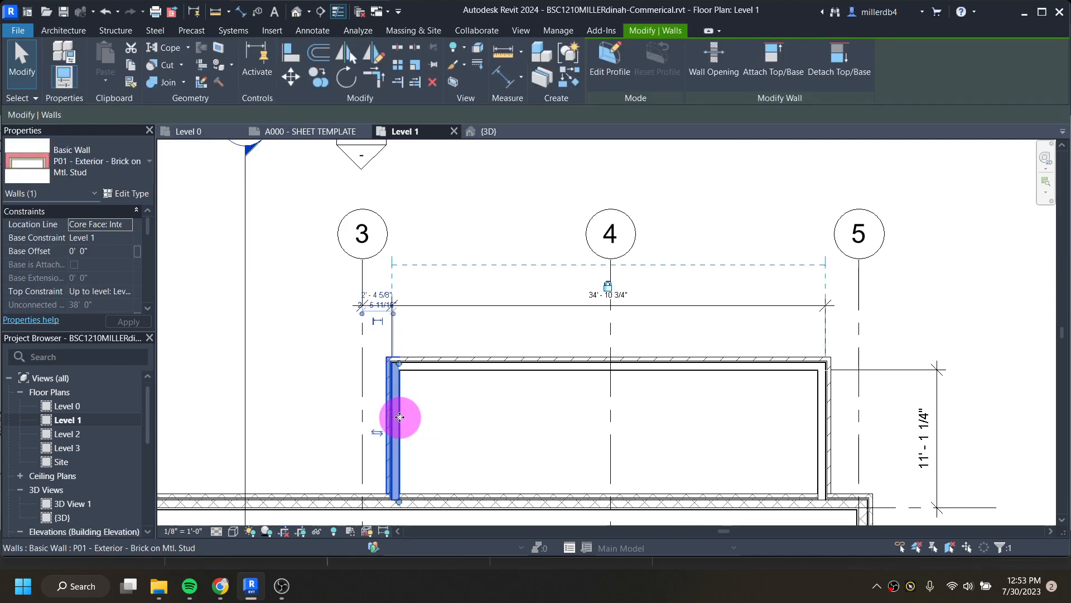
scroll(377, 300, "up", 4)
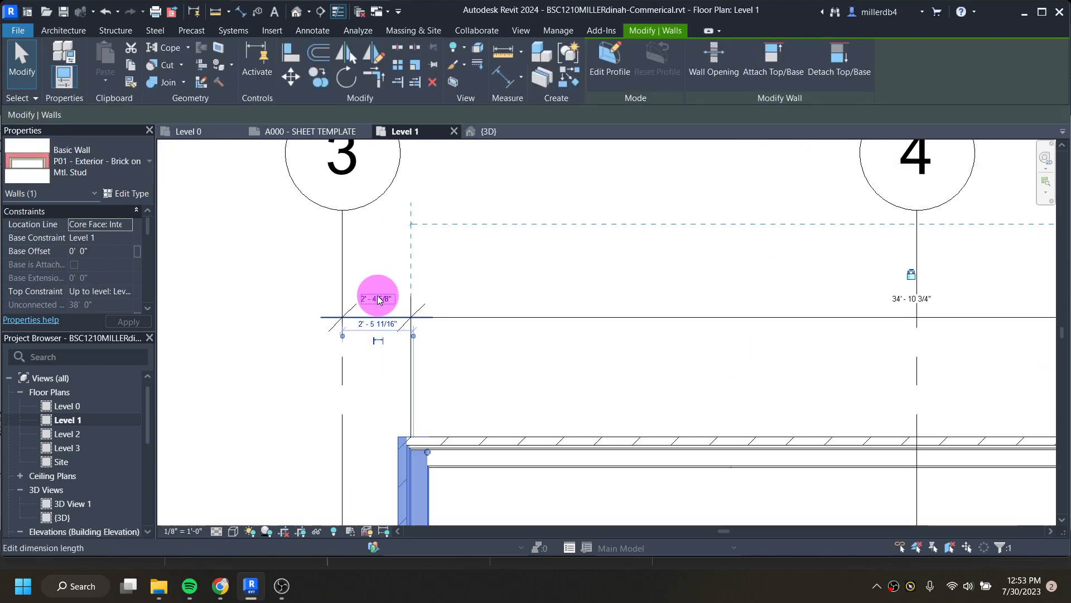
left_click(377, 300)
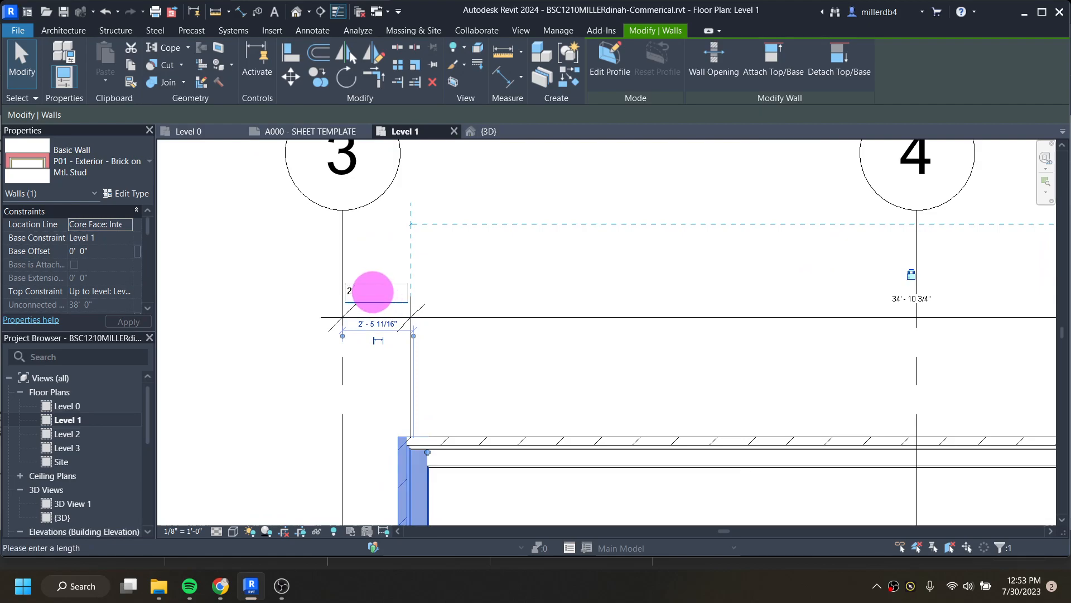
key("Return")
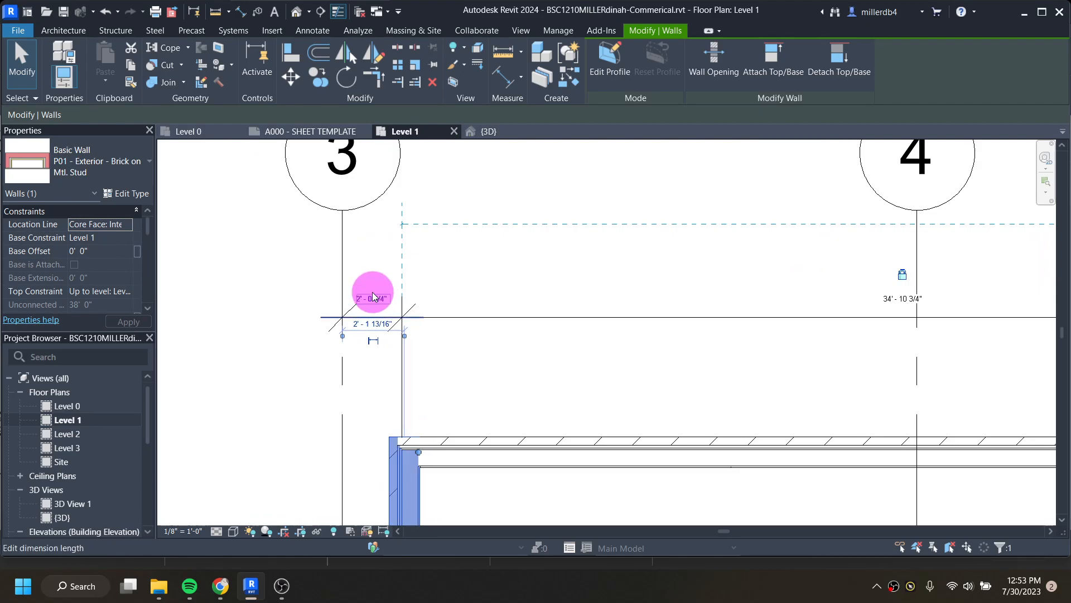
scroll(376, 299, "down", 2)
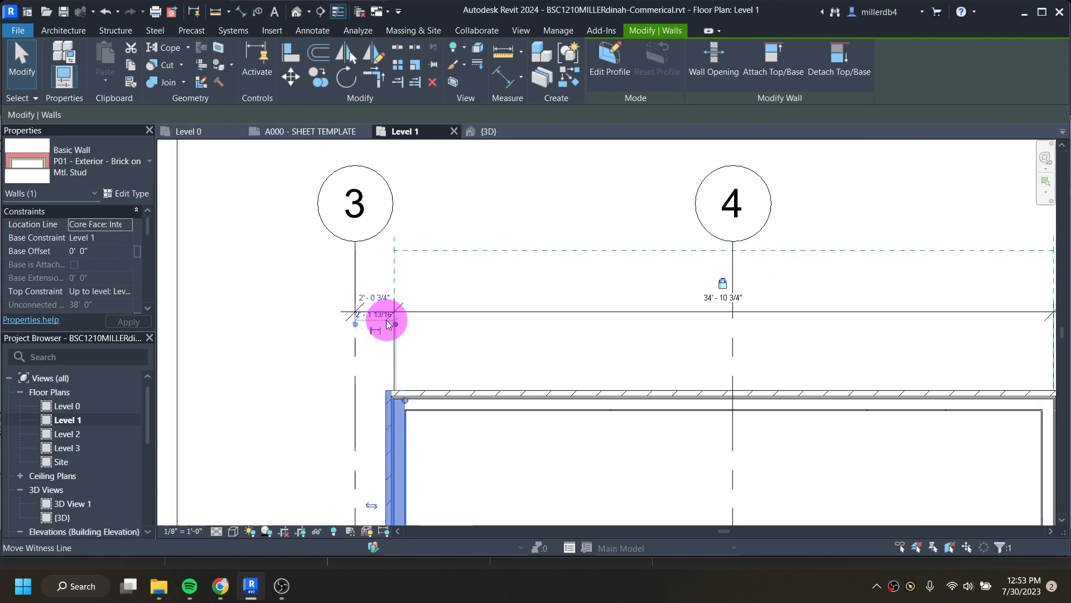
left_click(413, 336)
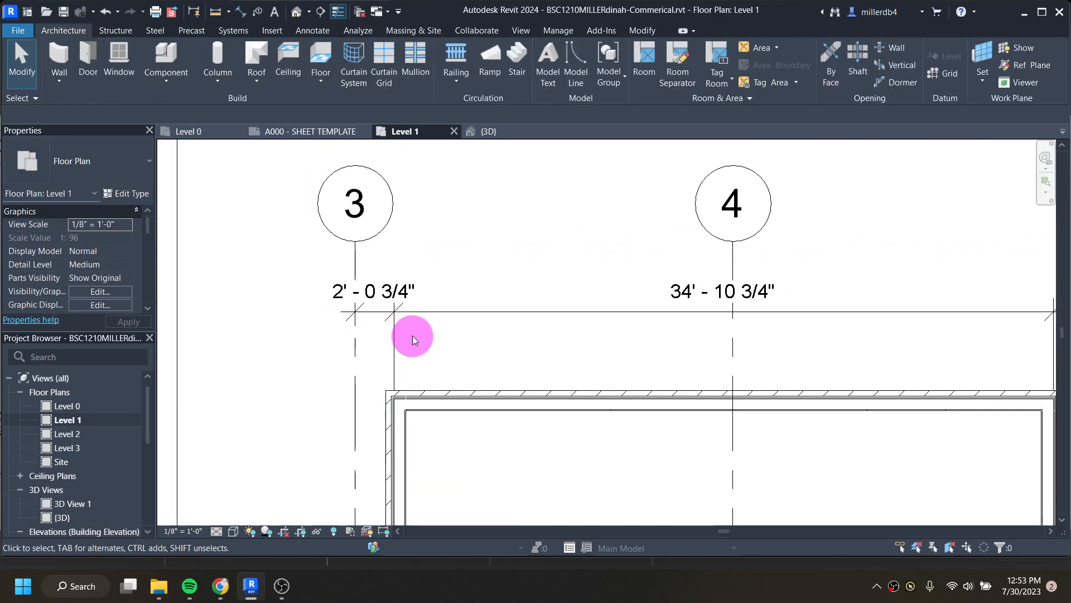
Lock the dimension between grid 3 and the projection wall, and move its text clear of the grid line with a leader.
left_click(373, 313)
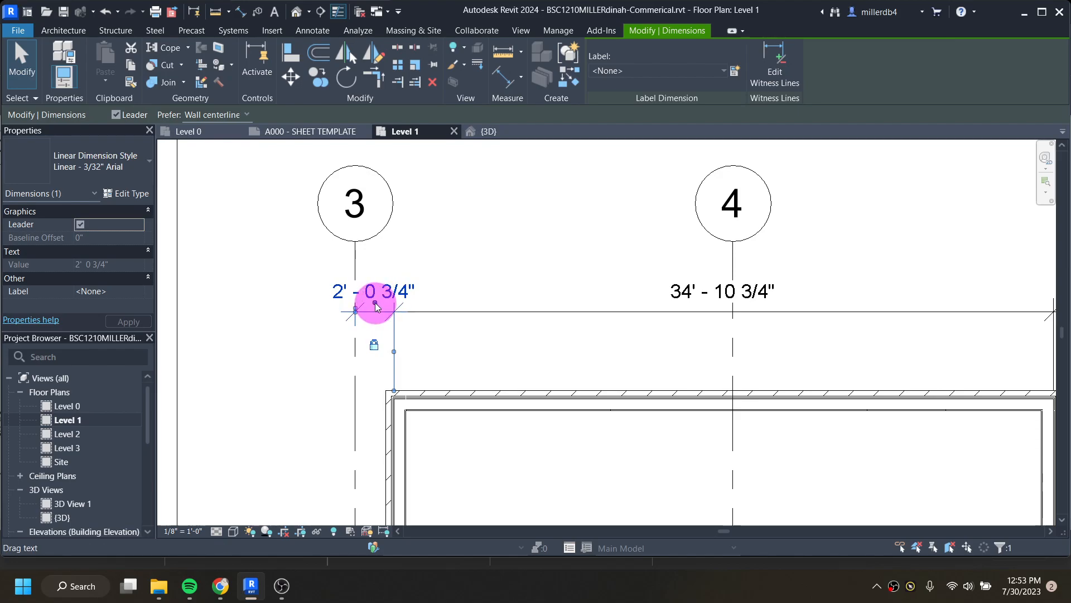
left_click_drag(375, 304, 286, 295)
left_click(328, 356)
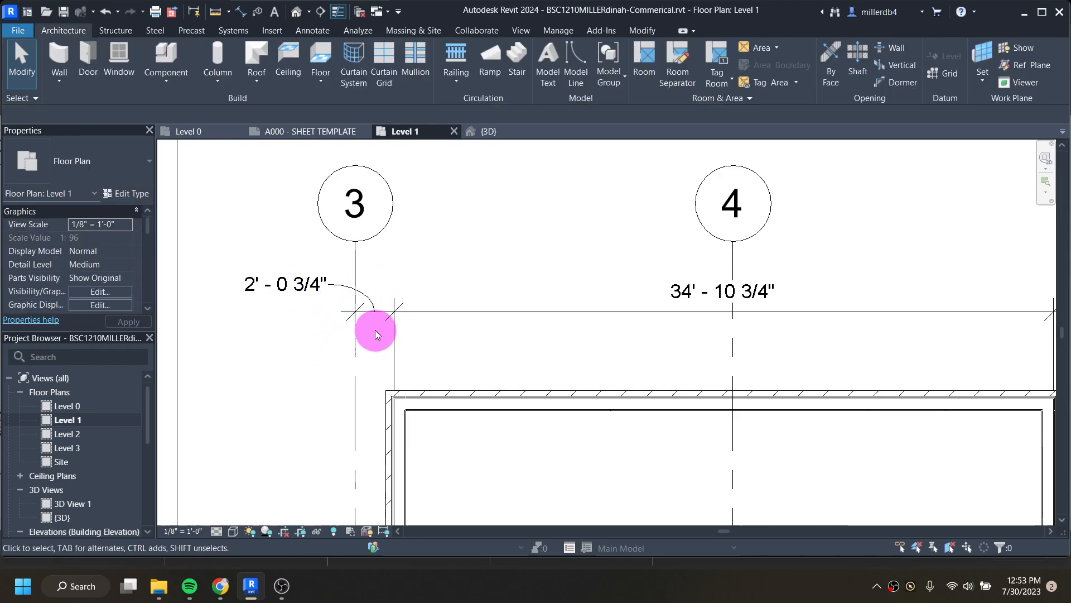
scroll(374, 330, "down", 3)
scroll(361, 354, "down", 1)
middle_click_drag(357, 390, 359, 373)
scroll(358, 372, "down", 1)
middle_click_drag(446, 402, 456, 370)
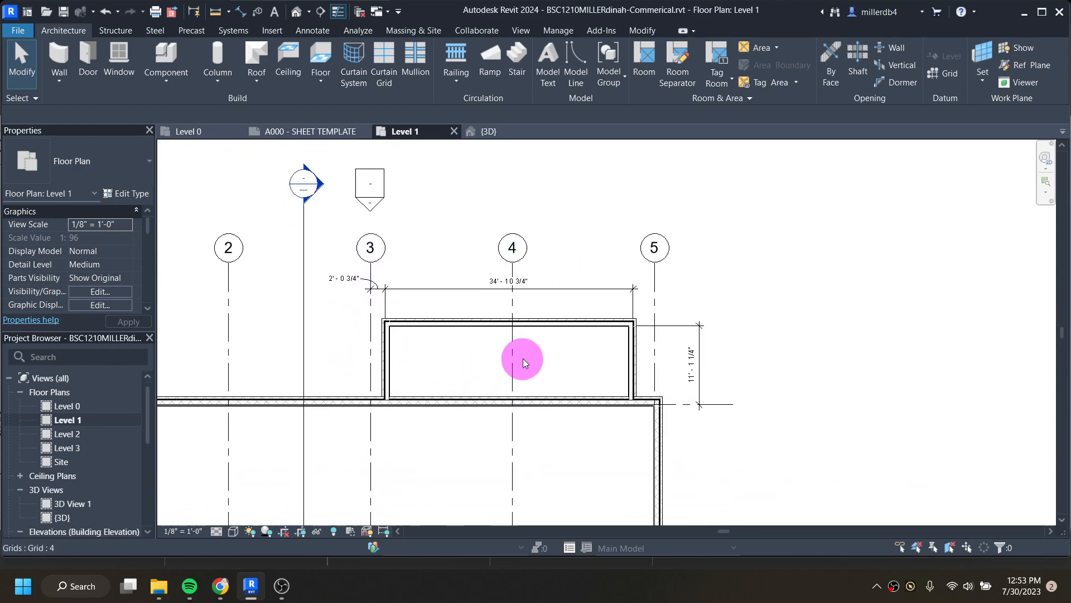
scroll(509, 375, "down", 2)
middle_click_drag(519, 385, 618, 275)
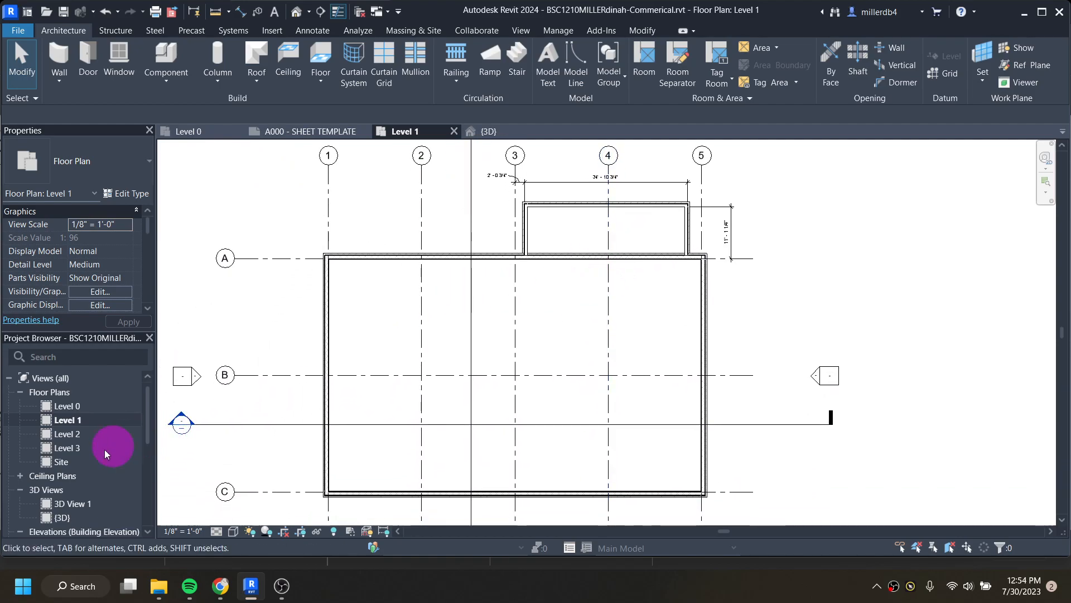
Inspect the Level 2 and Level 3 floor plans and the 3D view where the projection meets the main building.
double_click(76, 435)
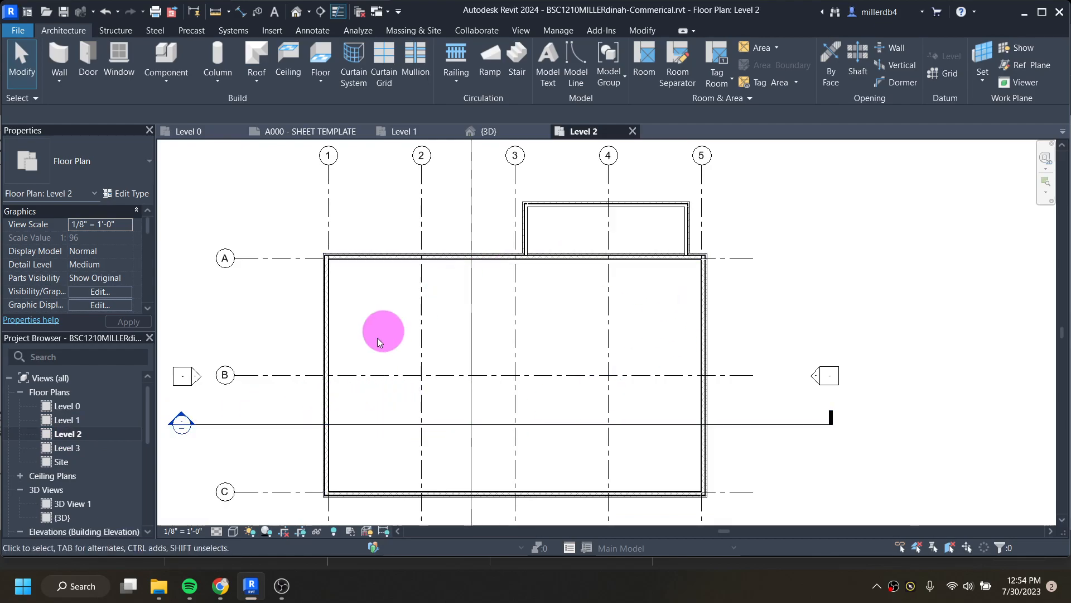
double_click(67, 448)
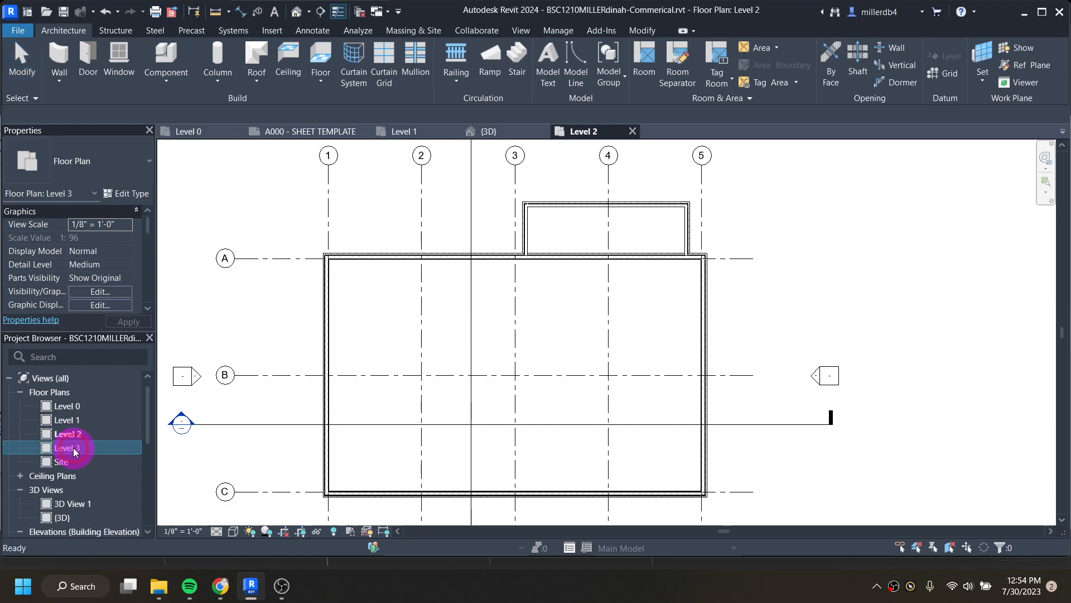
scroll(330, 407, "up", 3)
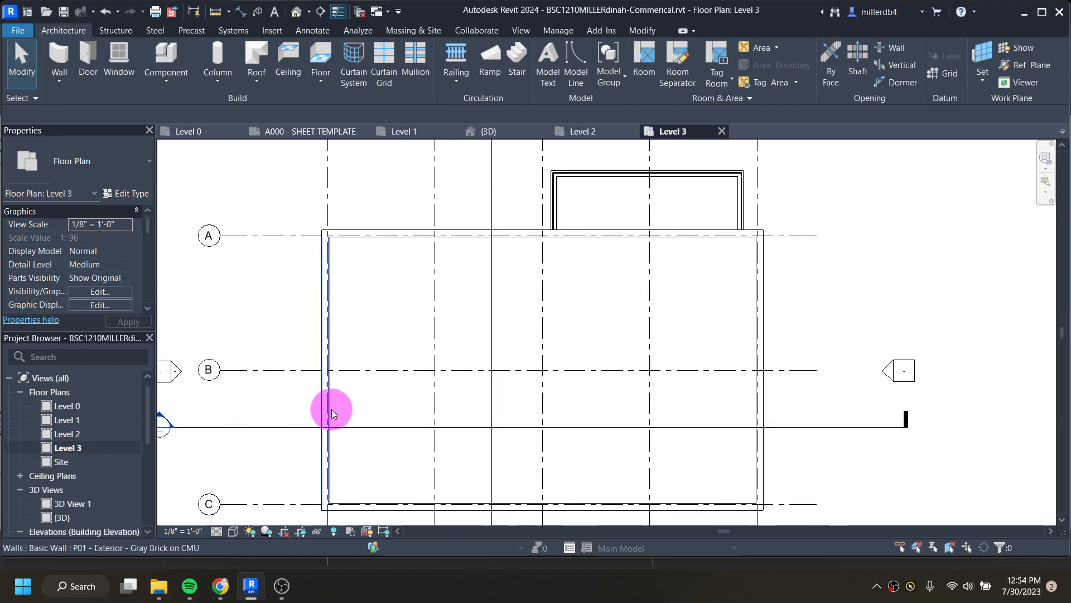
scroll(422, 392, "down", 3)
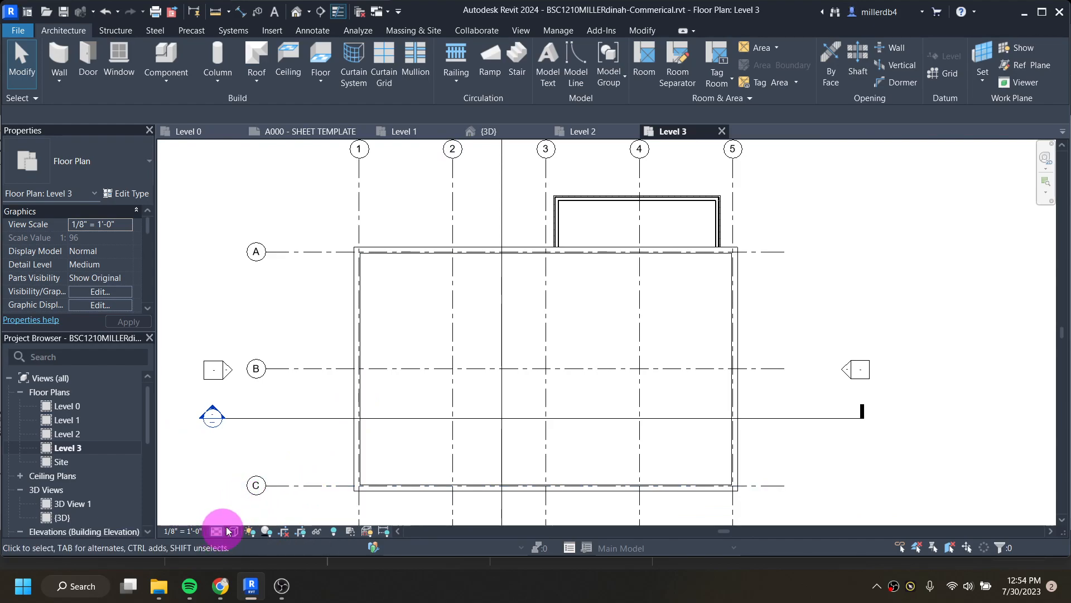
scroll(408, 247, "up", 2)
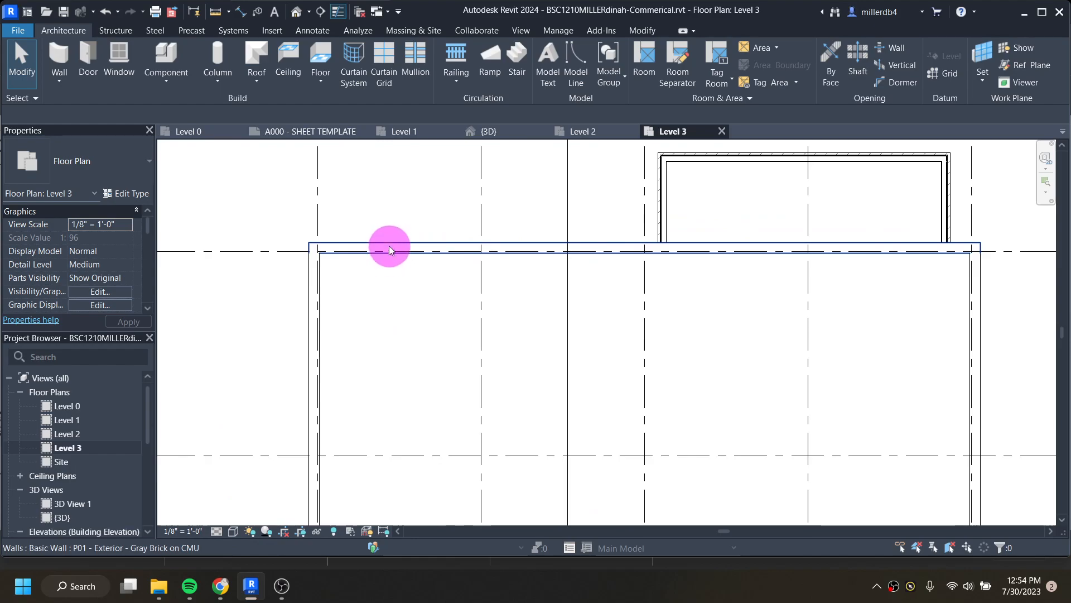
double_click(59, 435)
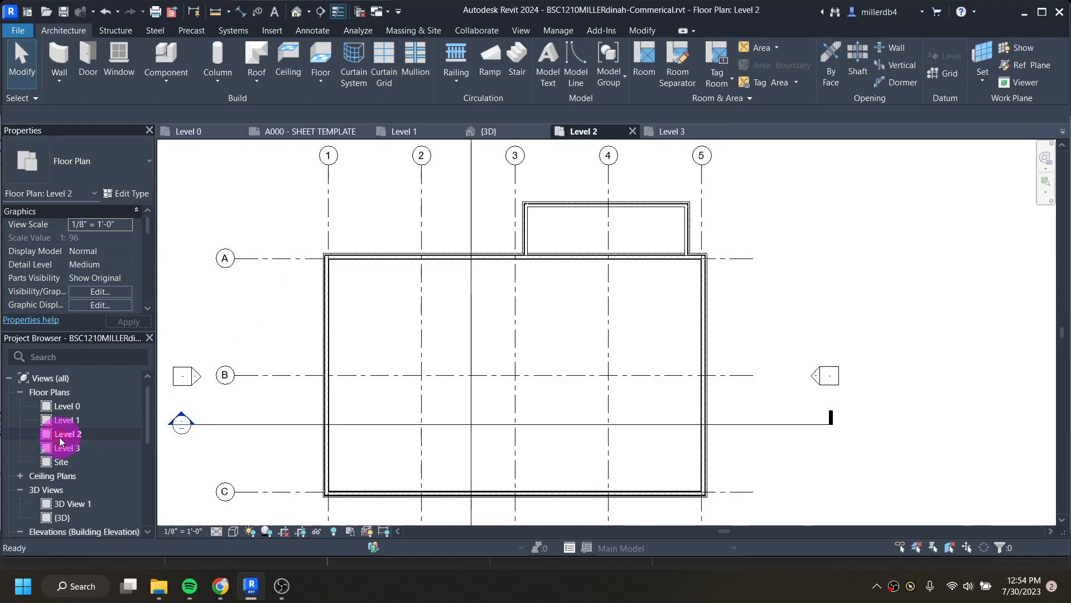
left_click(297, 12)
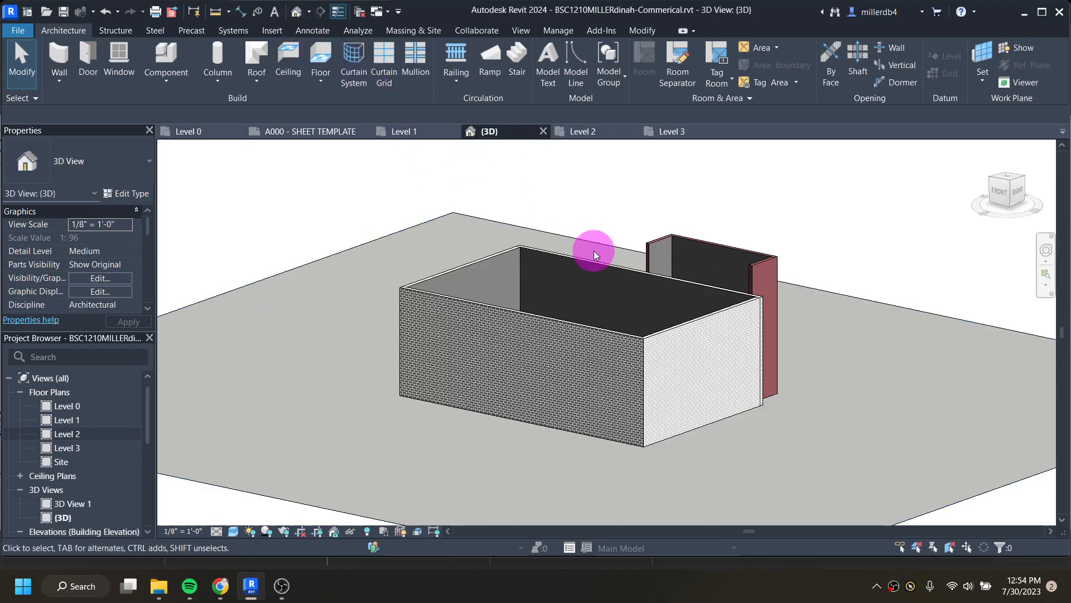
middle_click_drag(603, 288, 614, 317, "shift")
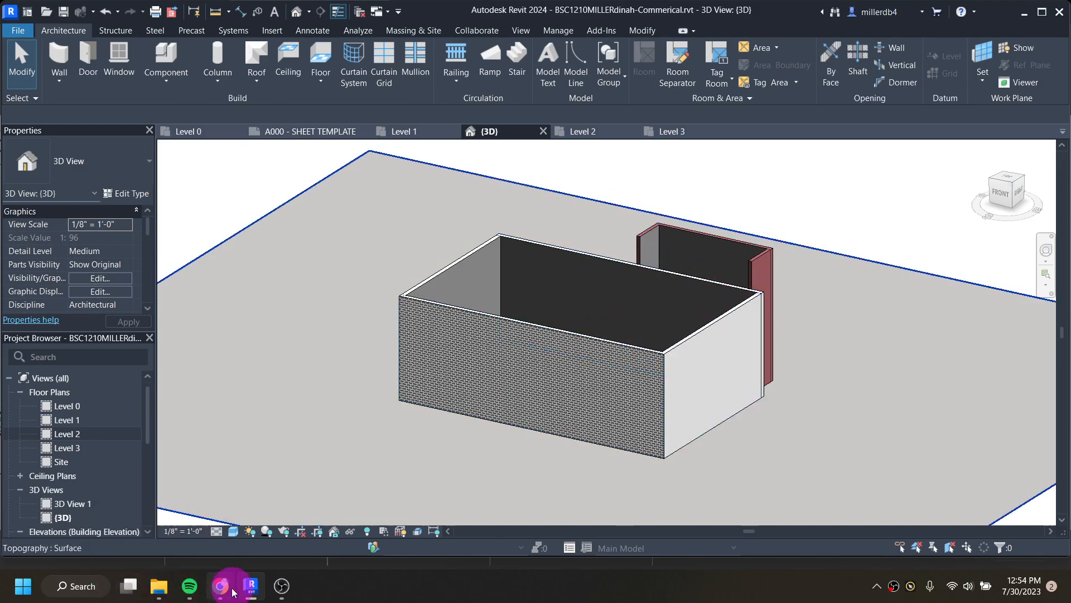
Switch to CommericalSpace1.pdf in Chrome and examine the upper floor plan, exterior elevations and building sections around the projection.
left_click(230, 593)
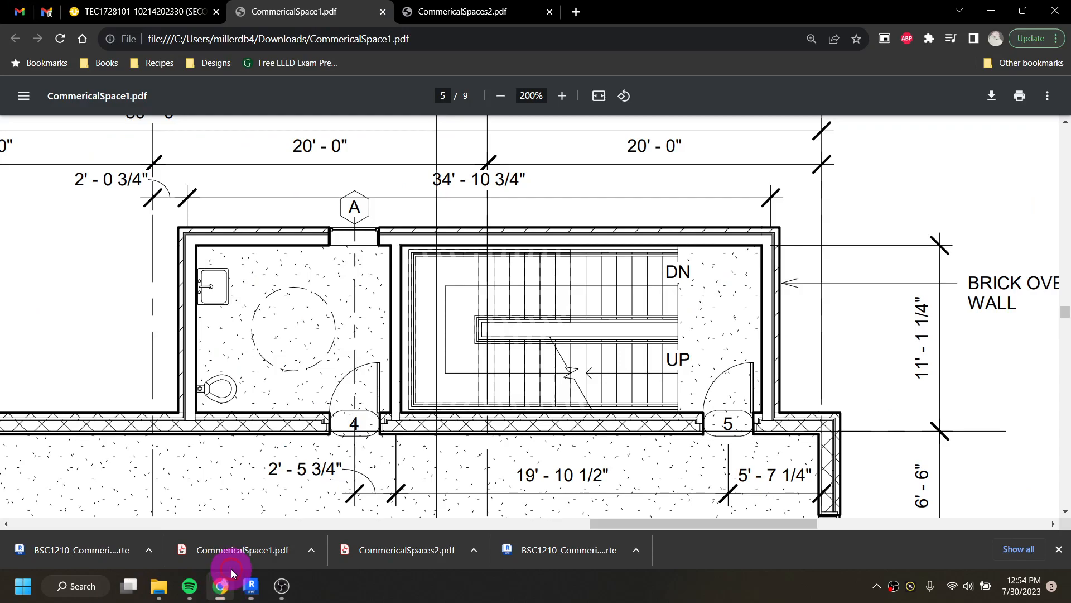
left_click(599, 96)
scroll(602, 211, "down", 1)
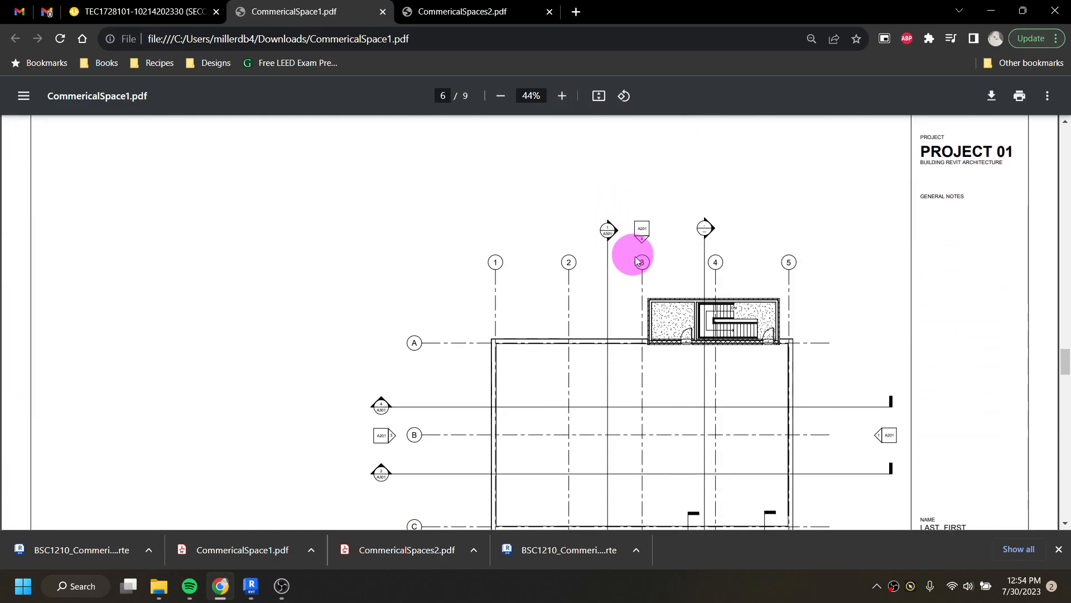
scroll(657, 352, "down", 2)
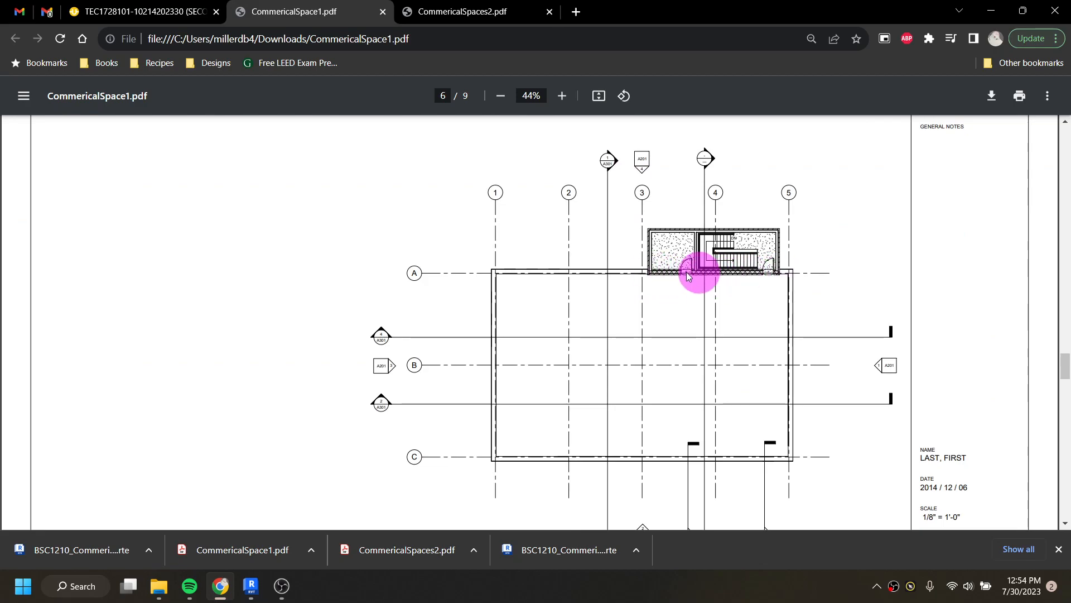
scroll(705, 258, "down", 12)
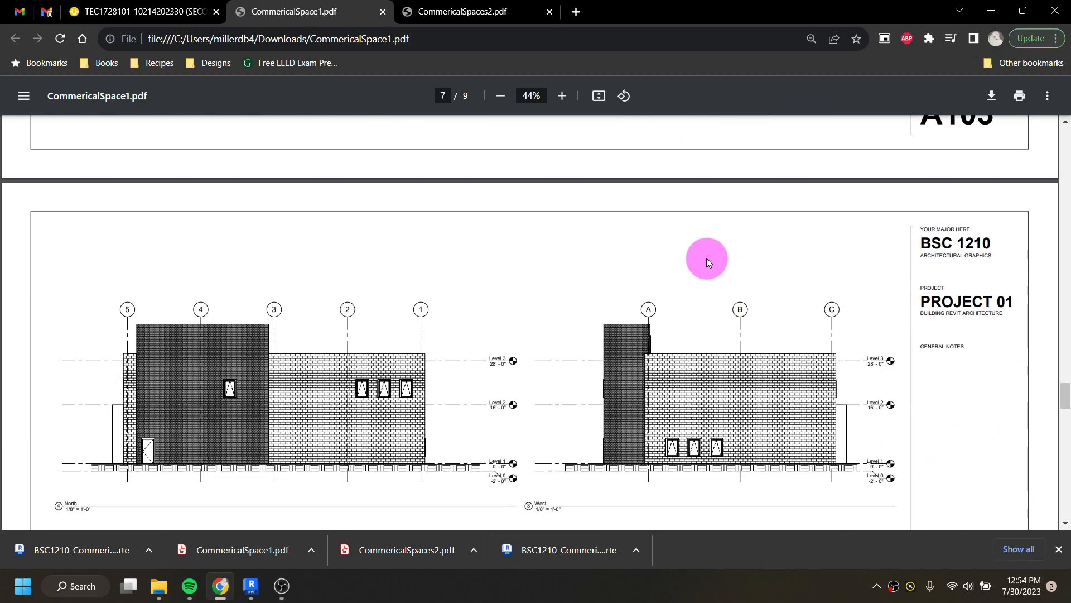
scroll(240, 359, "down", 5)
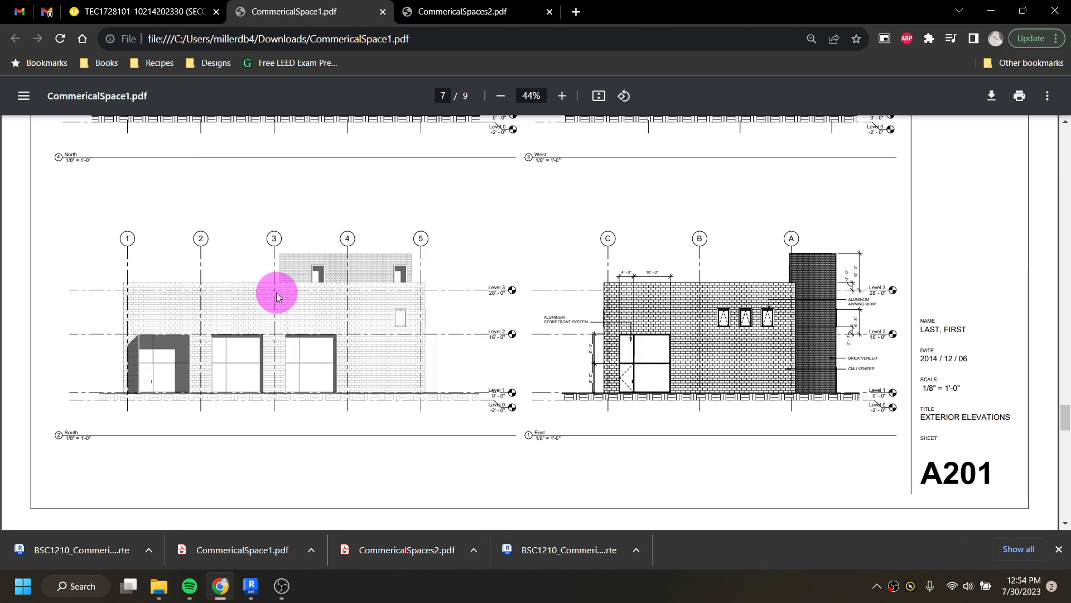
scroll(410, 285, "down", 5)
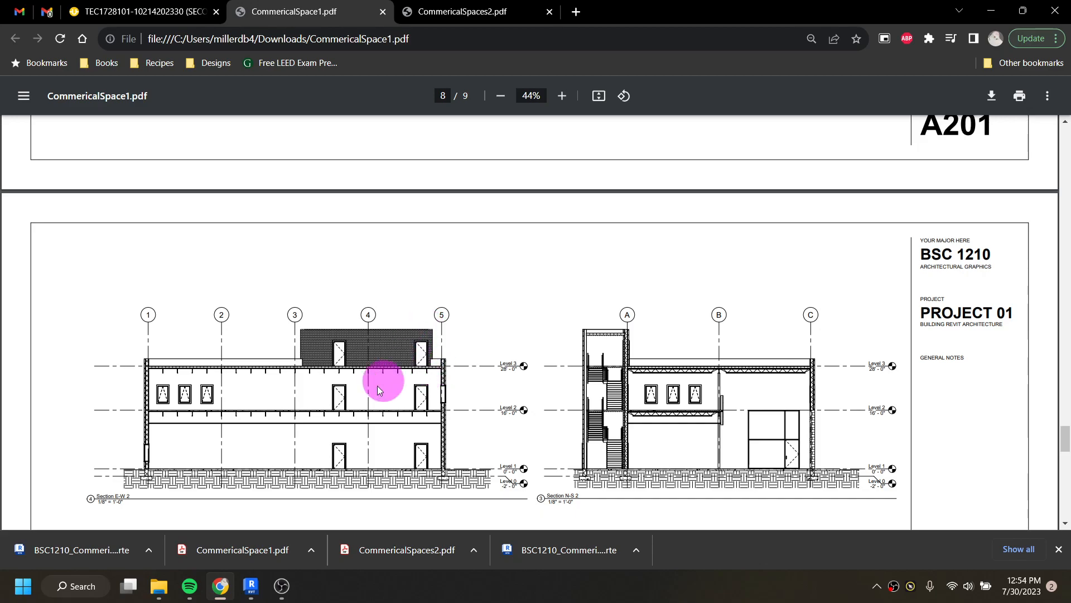
Back in Revit's Level 3 plan, draw a P01 - Exterior - Brick on Mtl. Stud wall closing the projection's open side along grid A.
left_click(253, 586)
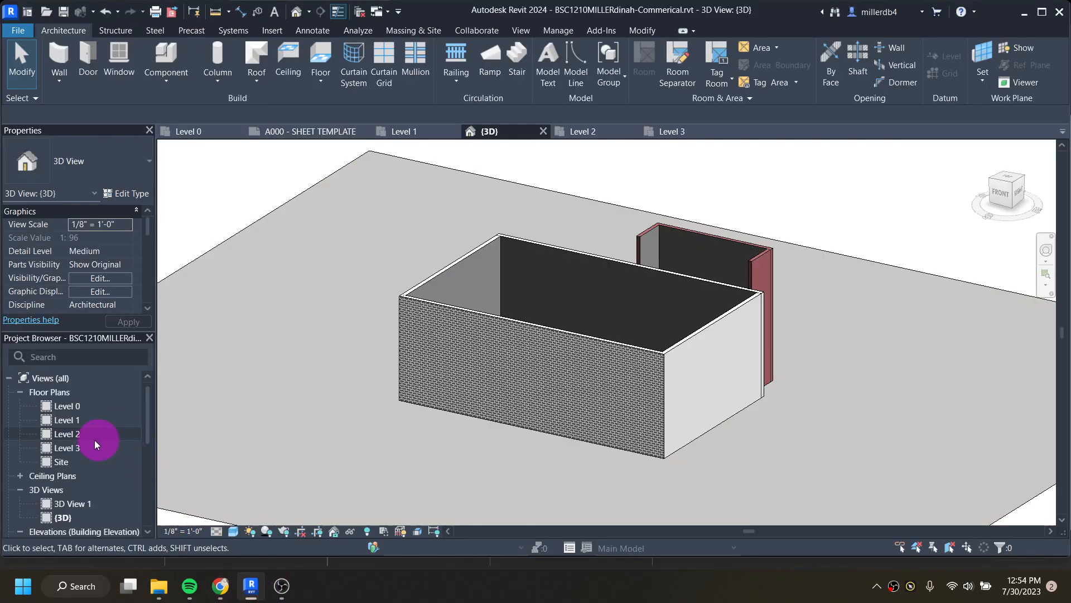
double_click(75, 451)
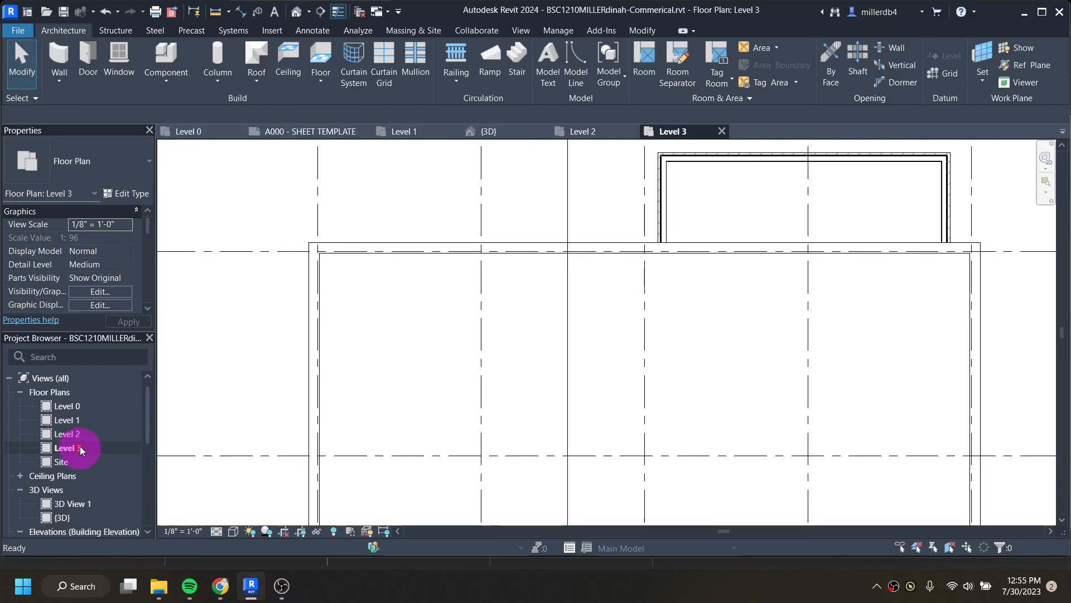
middle_click_drag(661, 326, 527, 328)
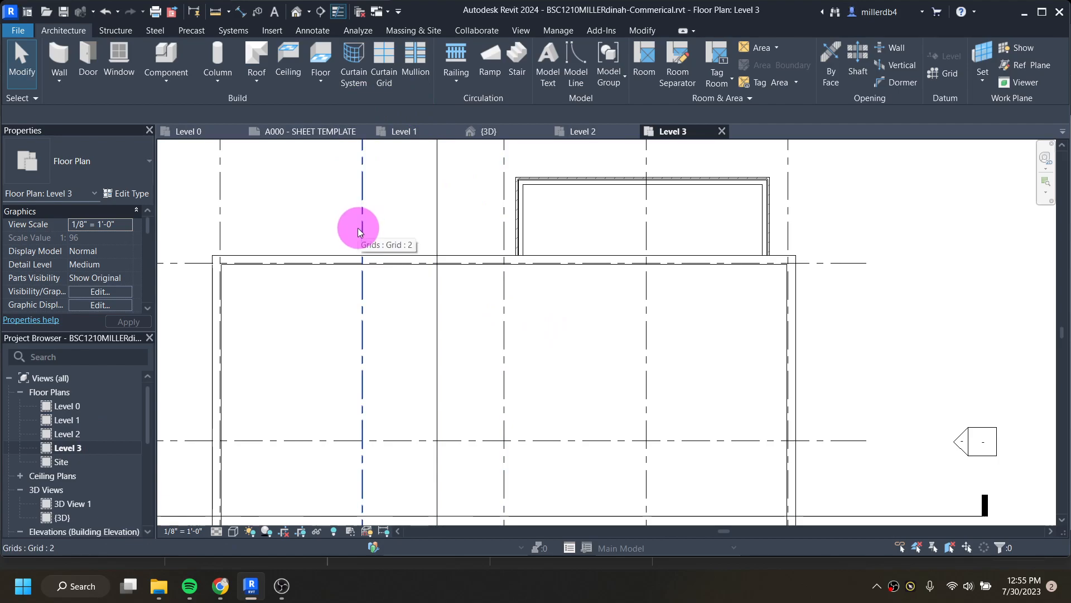
key("w")
key("a")
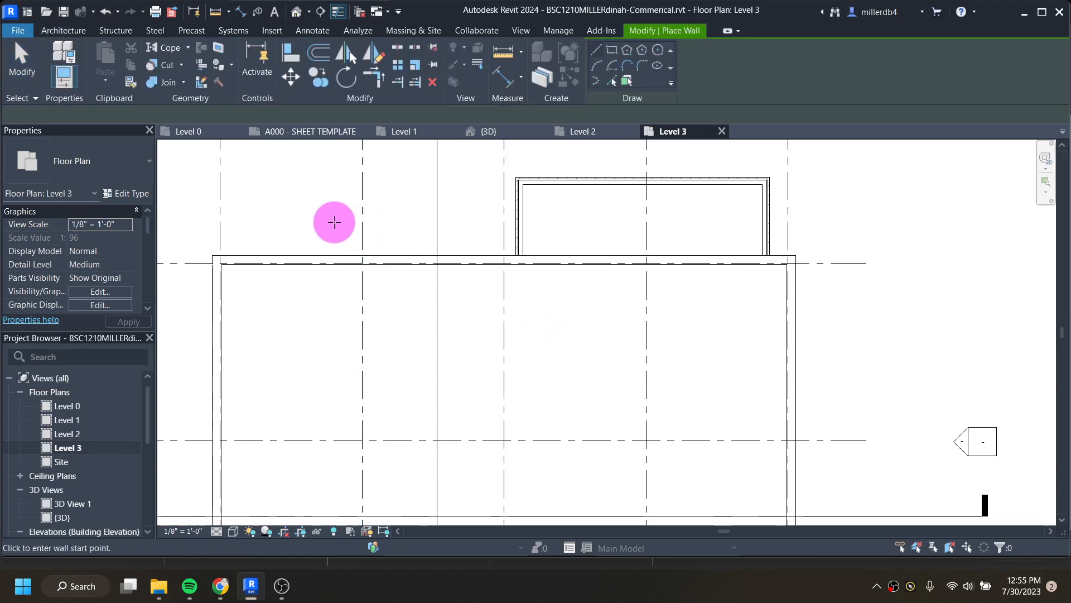
left_click(103, 162)
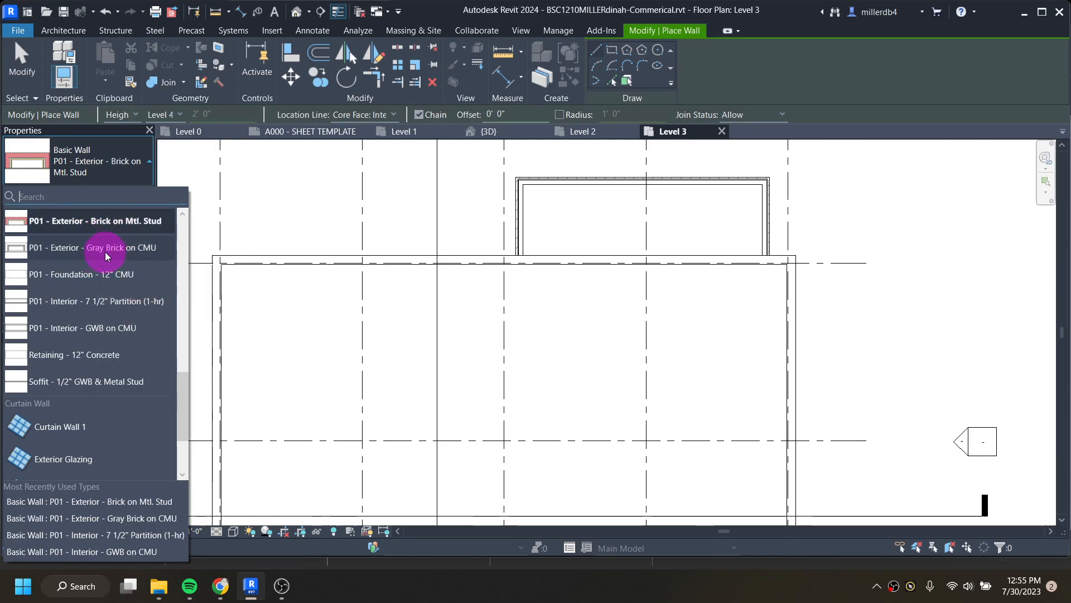
scroll(89, 279, "up", 2)
left_click(78, 388)
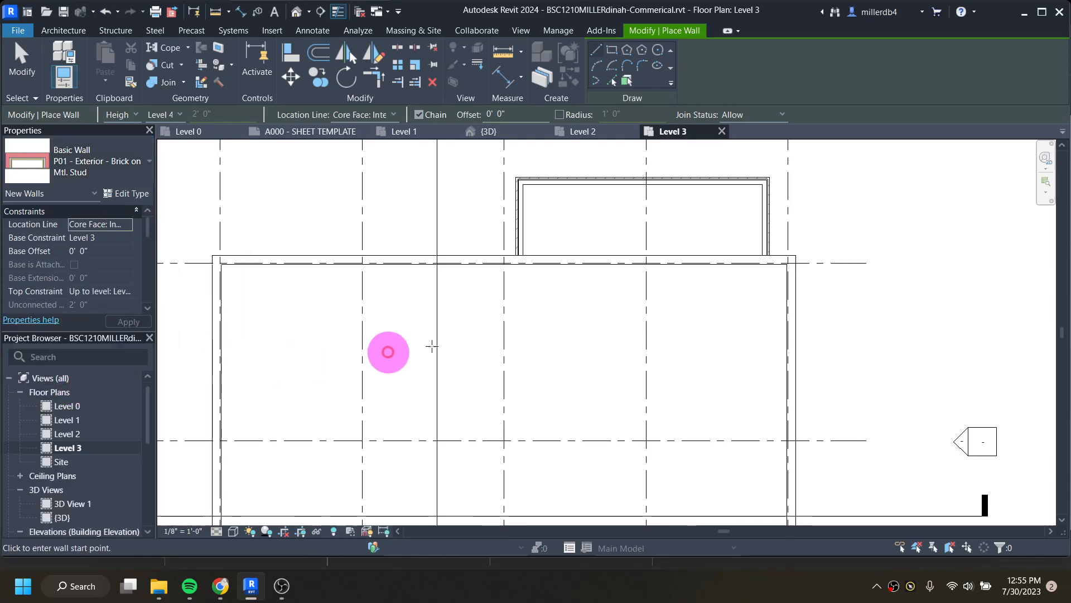
left_click(520, 259)
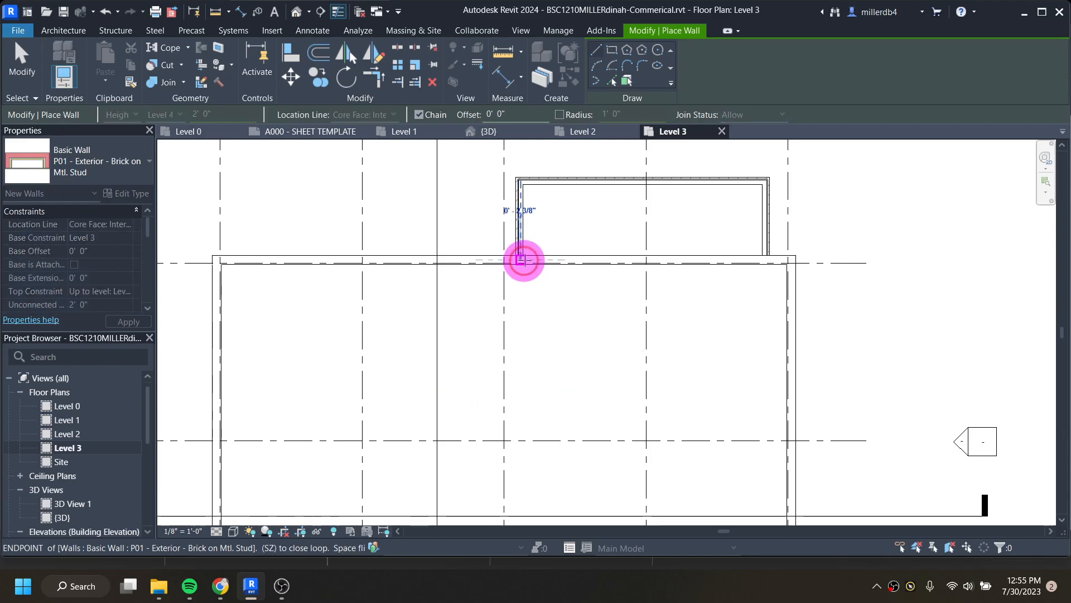
left_click(765, 258)
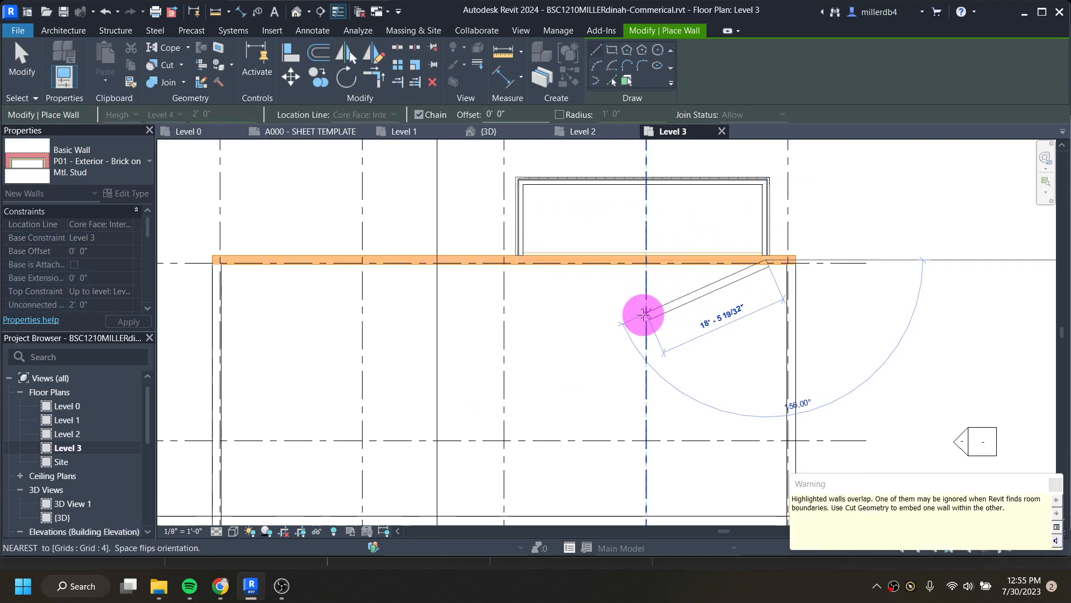
key("Escape")
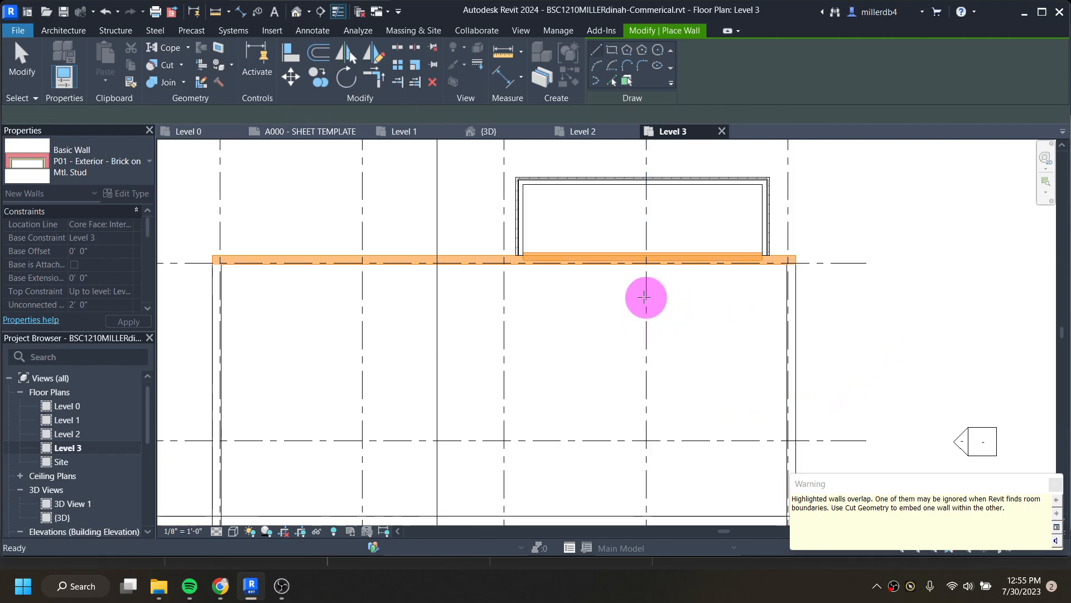
key("Escape")
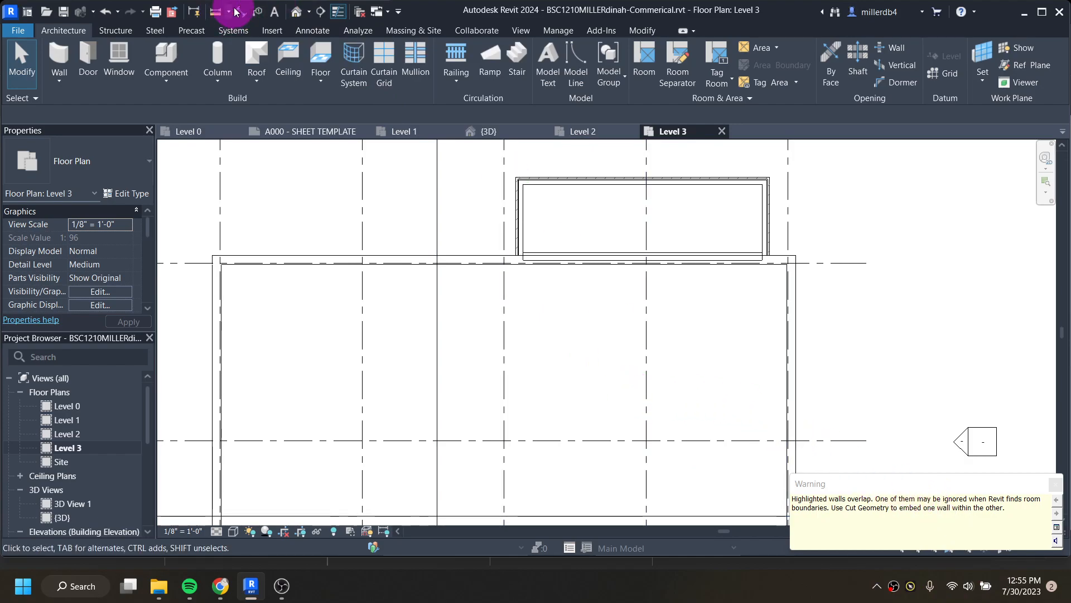
In the 3D view, set the new closing wall's top constraint to Up to level: Level 5.
left_click(296, 11)
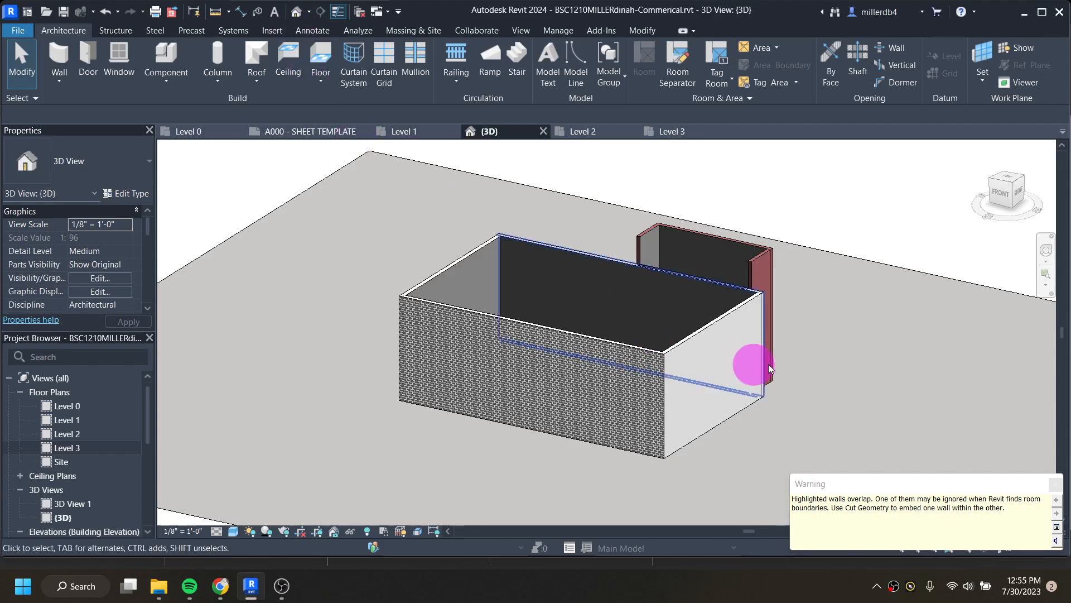
middle_click_drag(710, 309, 693, 289, "shift")
scroll(693, 289, "up", 2)
scroll(769, 302, "up", 2)
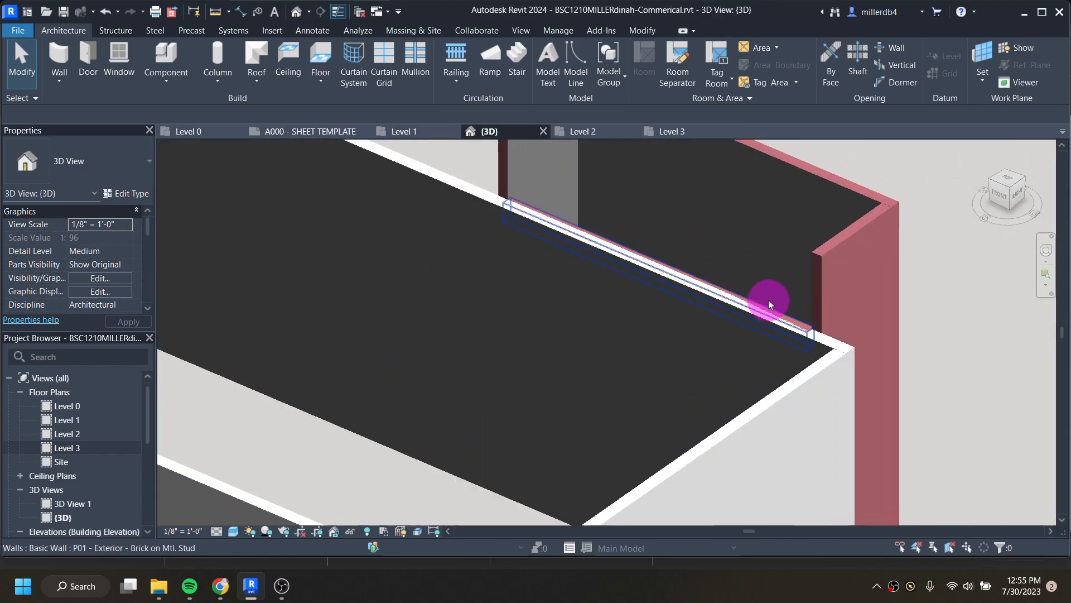
left_click(793, 320)
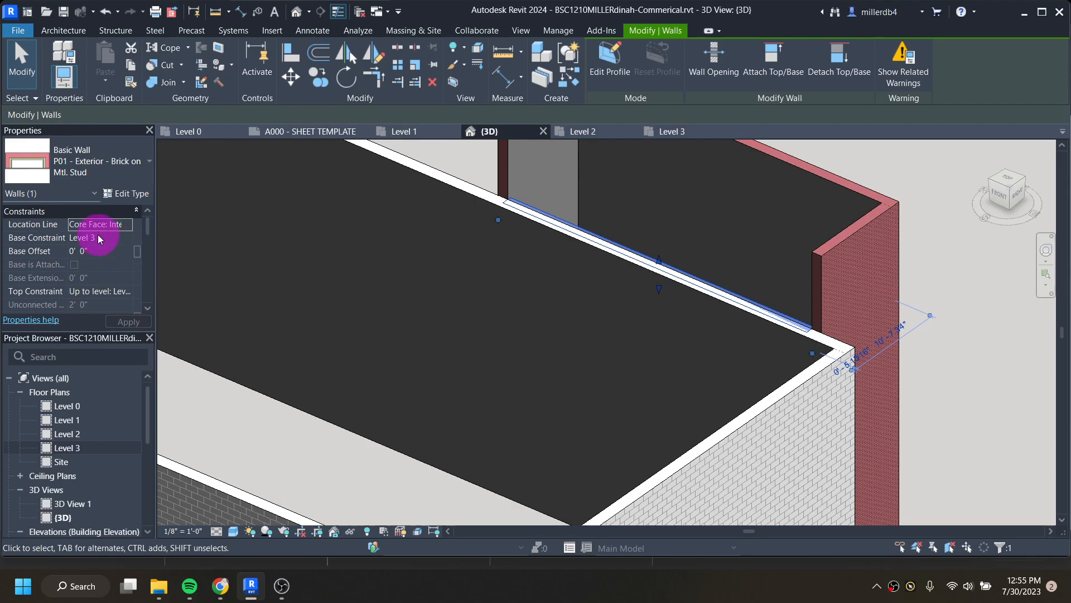
left_click(101, 291)
left_click(125, 291)
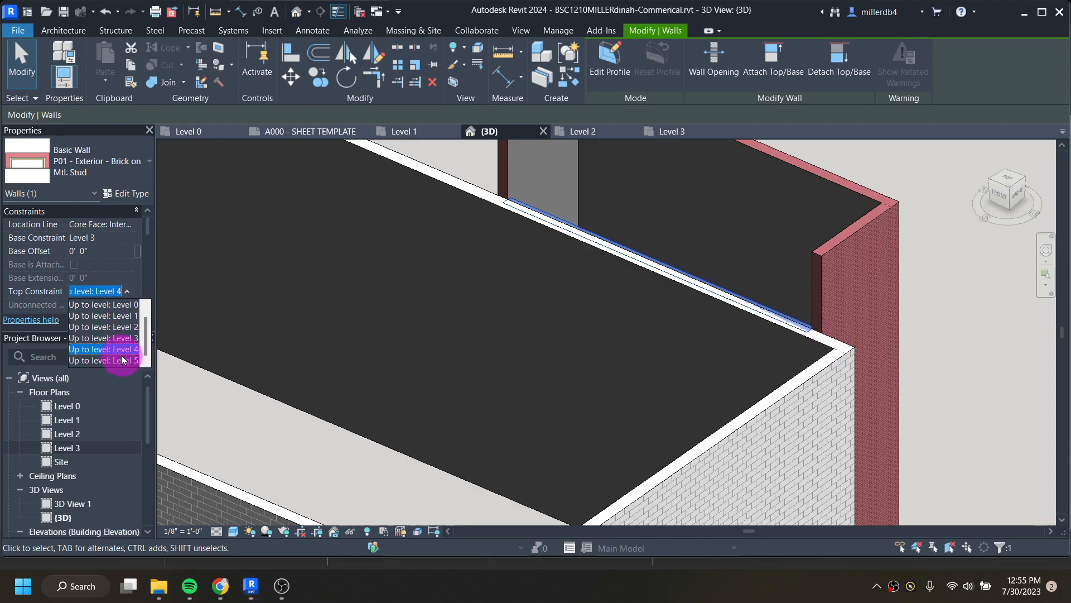
left_click(123, 361)
scroll(322, 328, "down", 3)
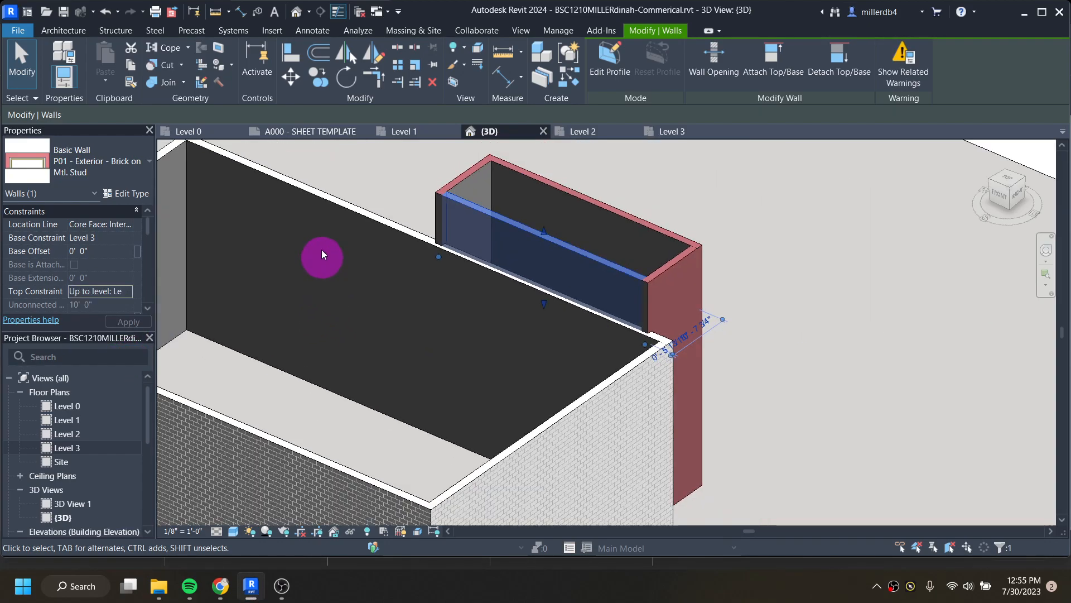
left_click(407, 193)
scroll(558, 306, "up", 3)
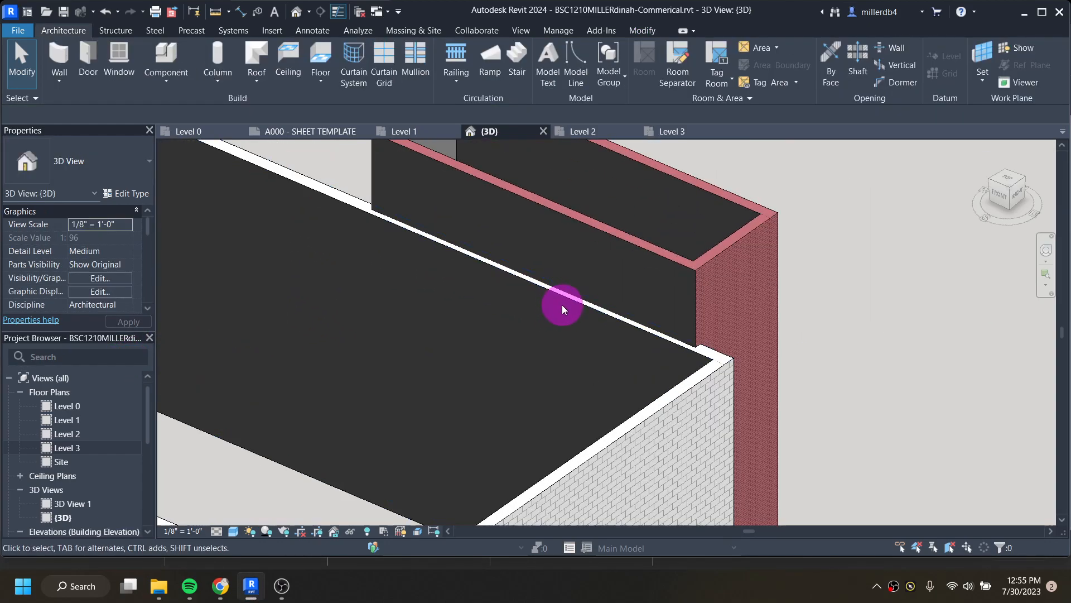
scroll(540, 343, "down", 3)
middle_click_drag(519, 354, 531, 203, "shift")
In the Level 3 plan, flip the closing wall so its brick faces the main building.
left_click(676, 133)
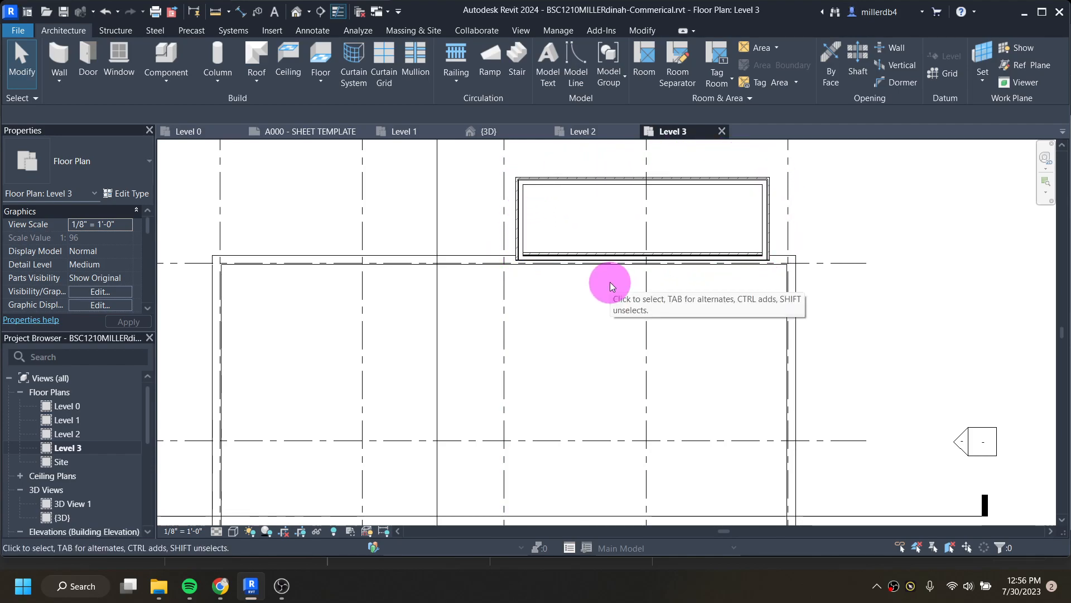
scroll(722, 270, "up", 4)
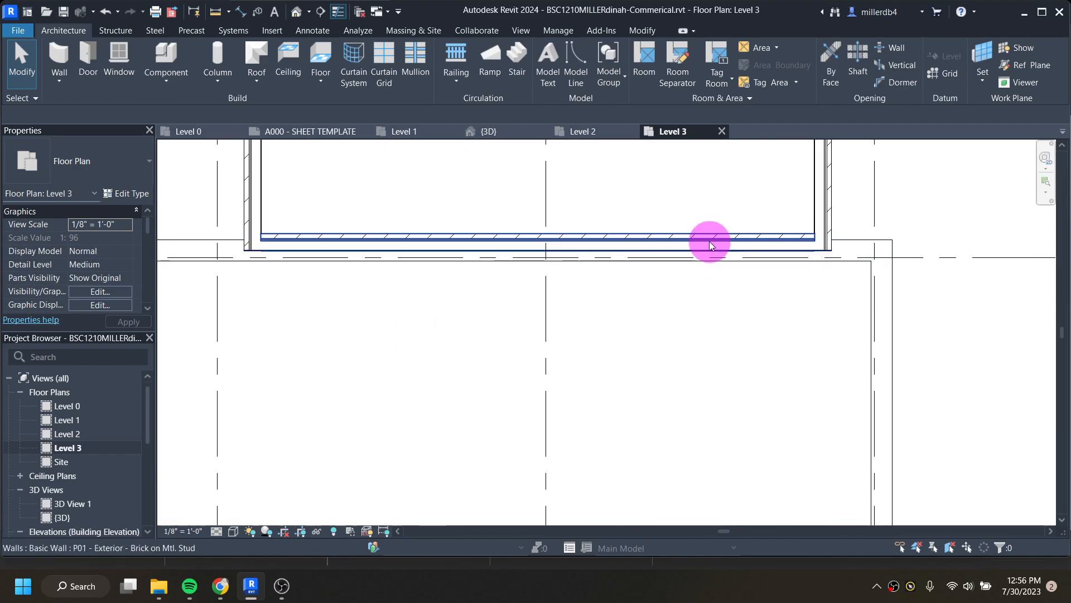
left_click(711, 245)
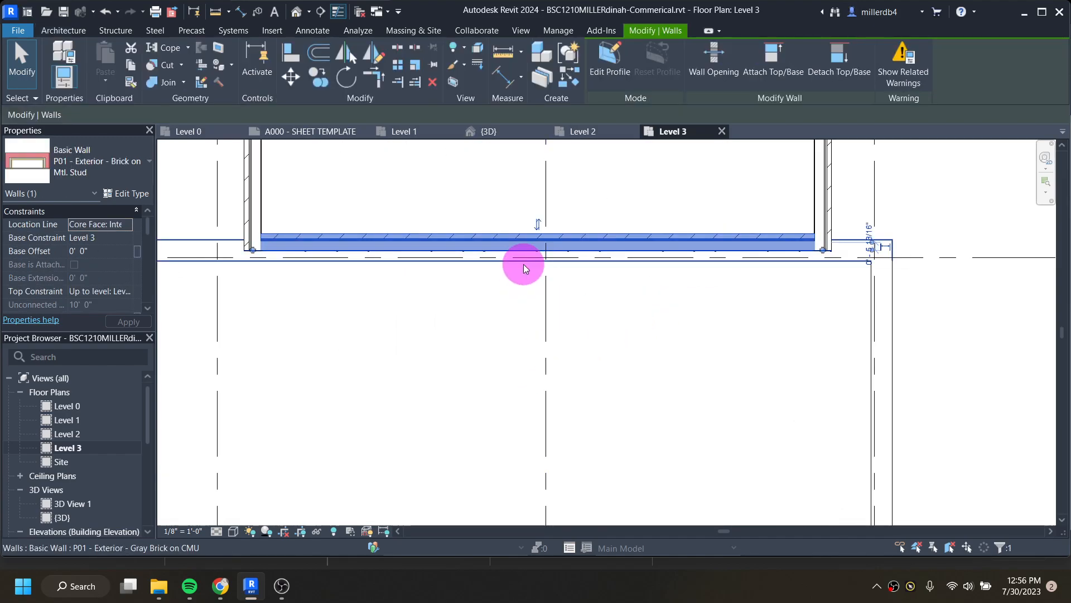
key("space")
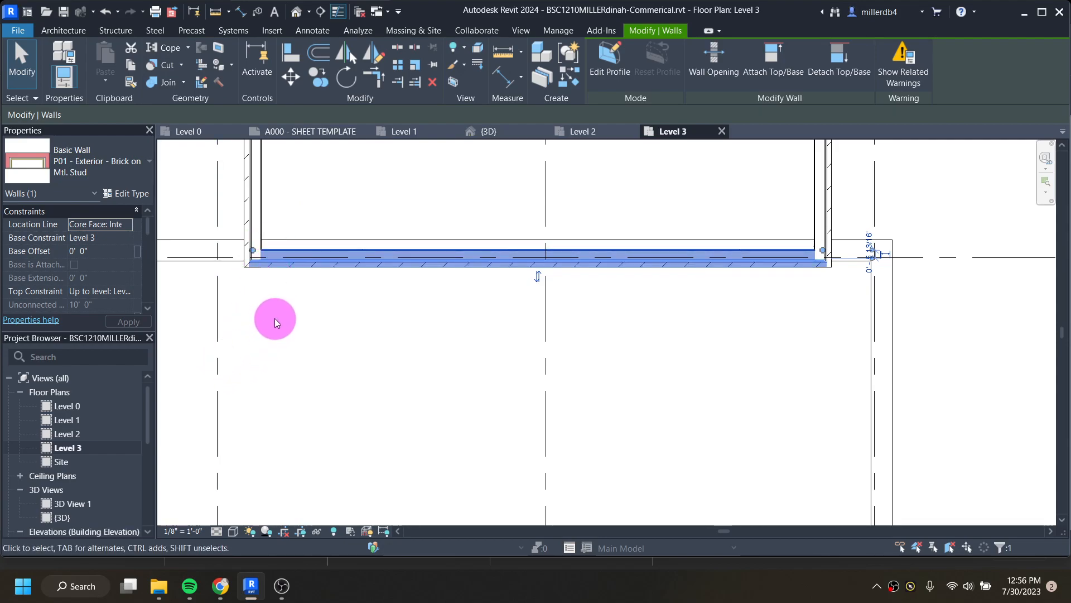
Nudge the closing wall back toward the projection so its brick face sits over the main building's wall, just outside grid A.
key("Up")
key("Up")
key("Up")
key("Up")
key("Up")
key("Up")
key("Up")
key("Down")
key("Down")
key("Down")
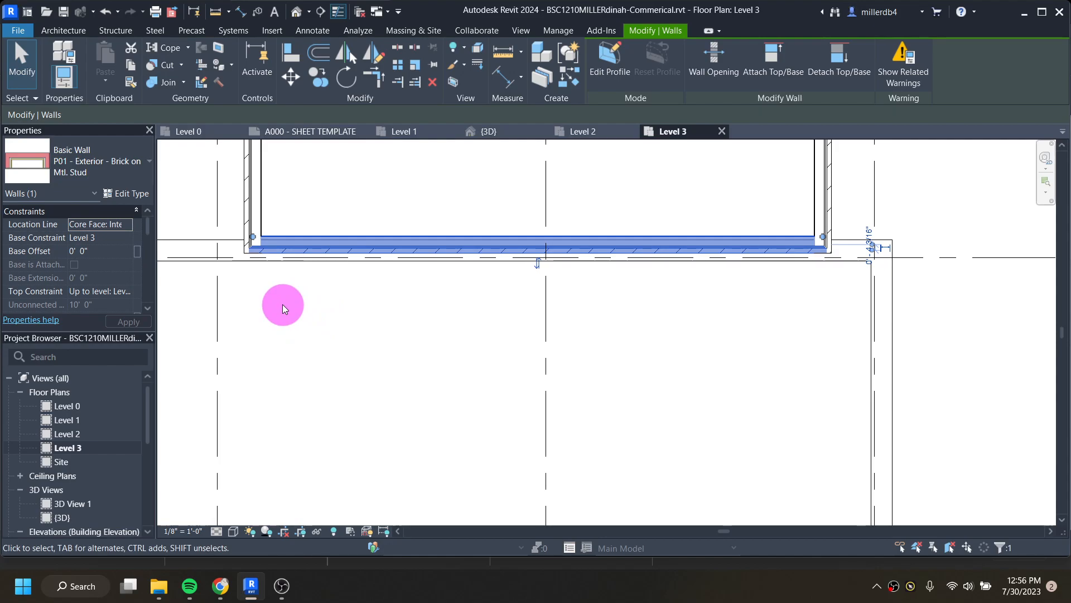
Align the closing wall's outer brick face with the inner face of the main building's wall along grid A.
key("a")
key("l")
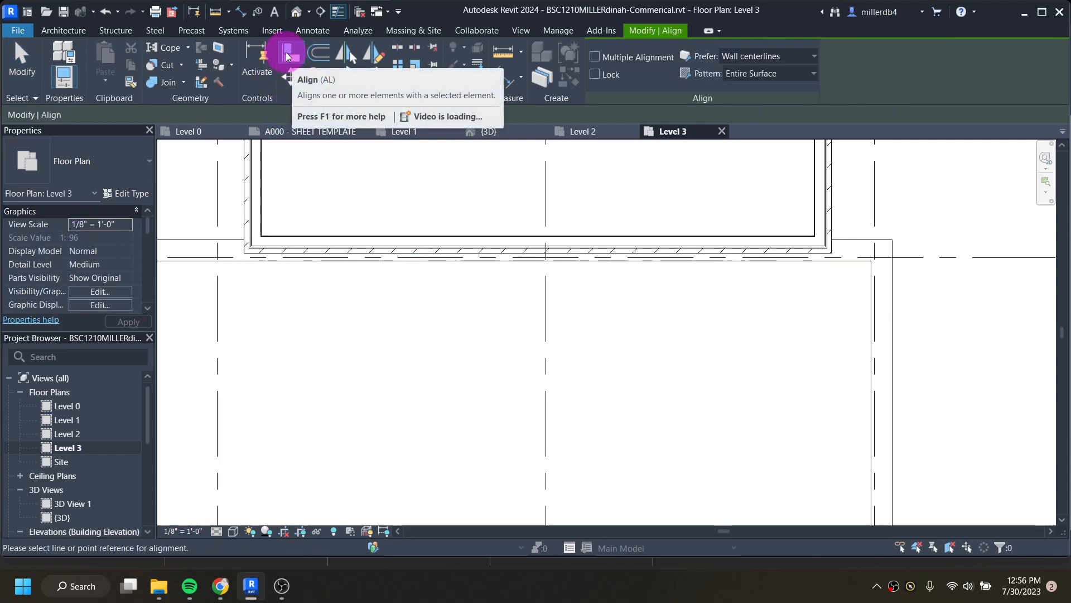
left_click(289, 263)
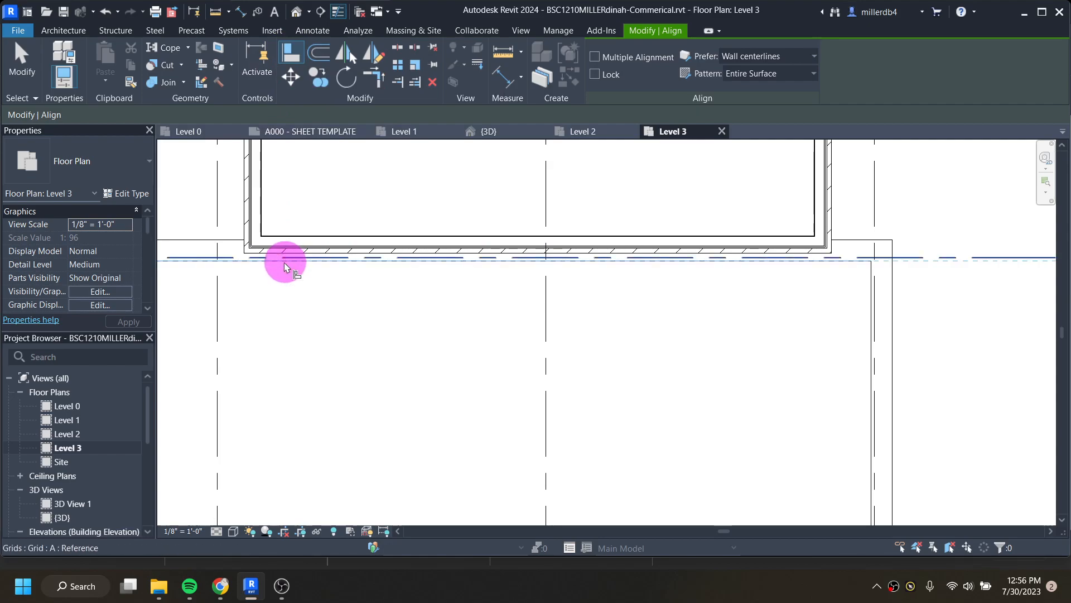
scroll(284, 262, "up", 2)
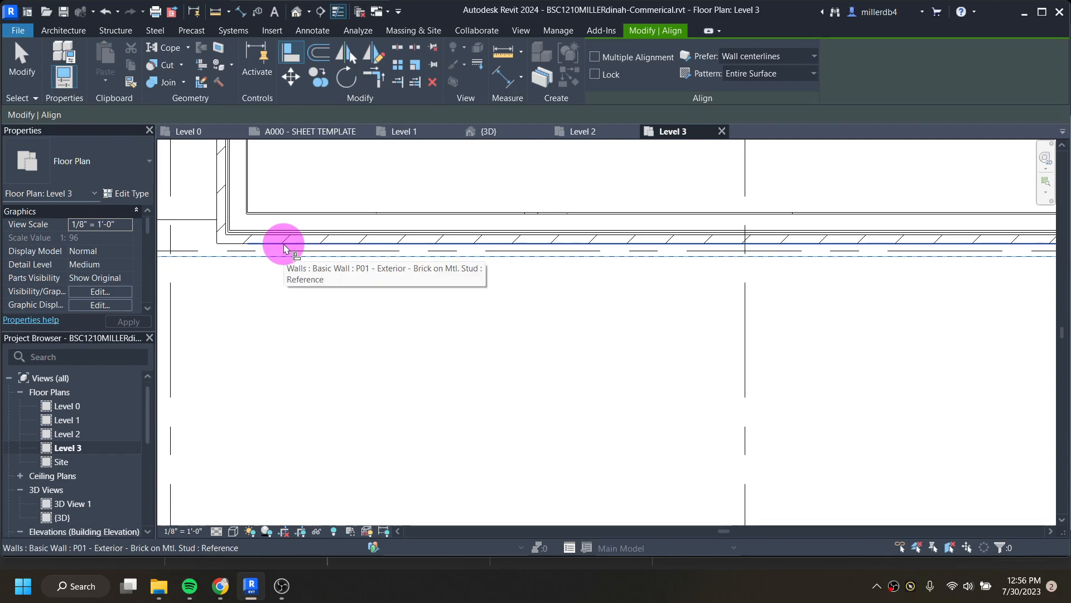
left_click(282, 244)
scroll(268, 309, "down", 4)
middle_click_drag(269, 308, 370, 308)
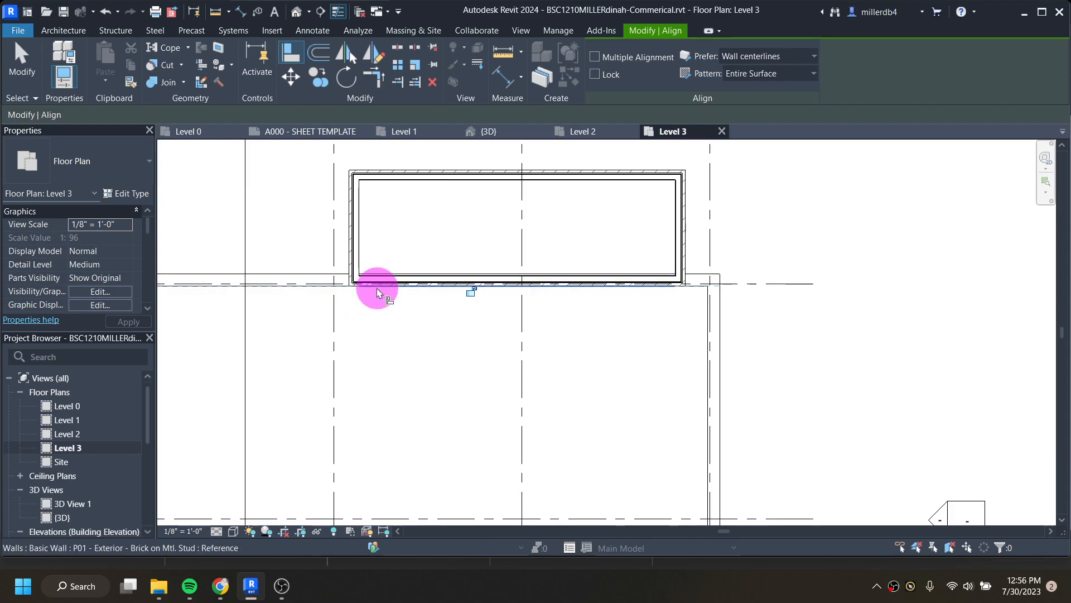
In the 3D view, examine how the closing brick wall overlaps the main building's P01 - Exterior - Gray Brick on CMU wall.
left_click(297, 10)
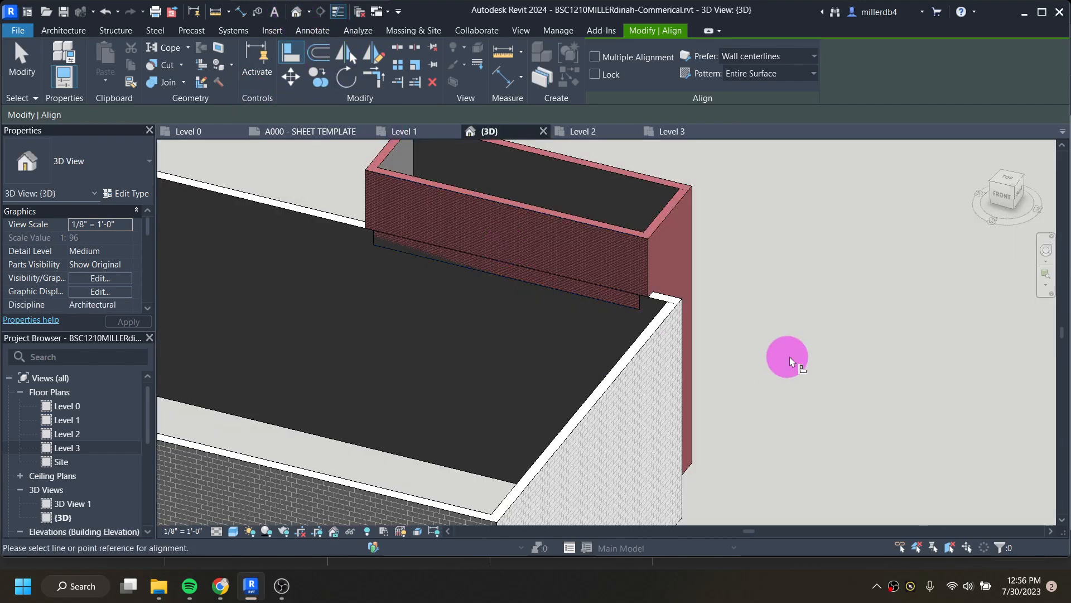
key("Escape")
key("Escape")
left_click(343, 228)
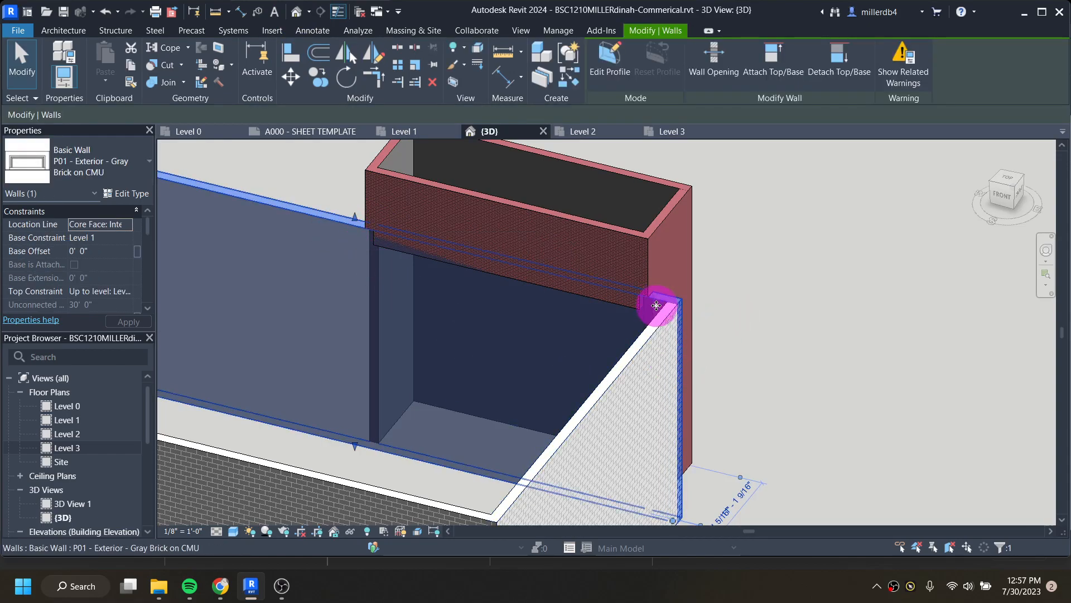
key("Delete")
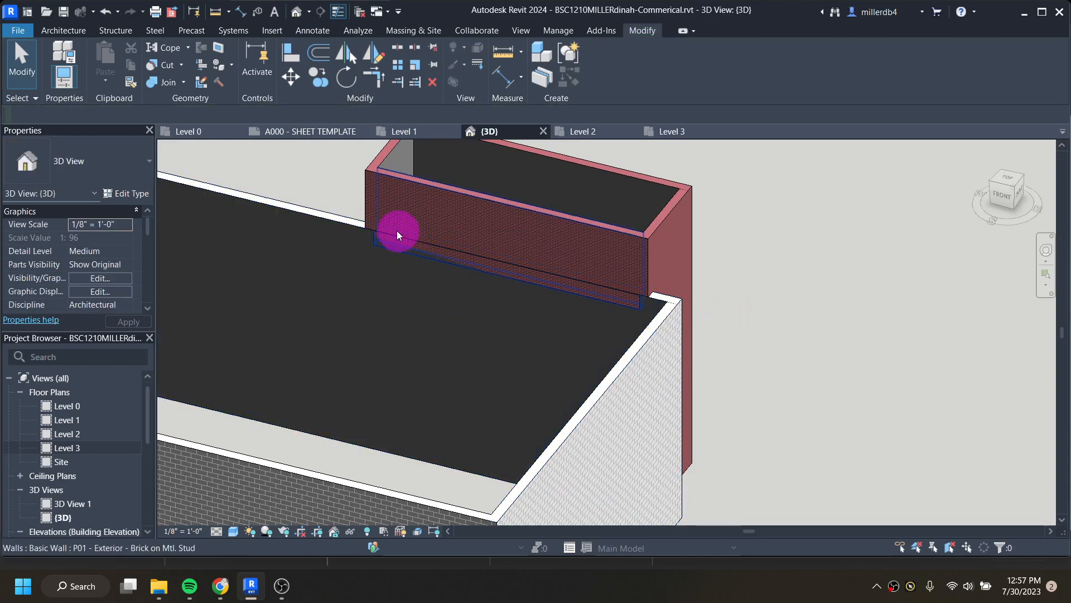
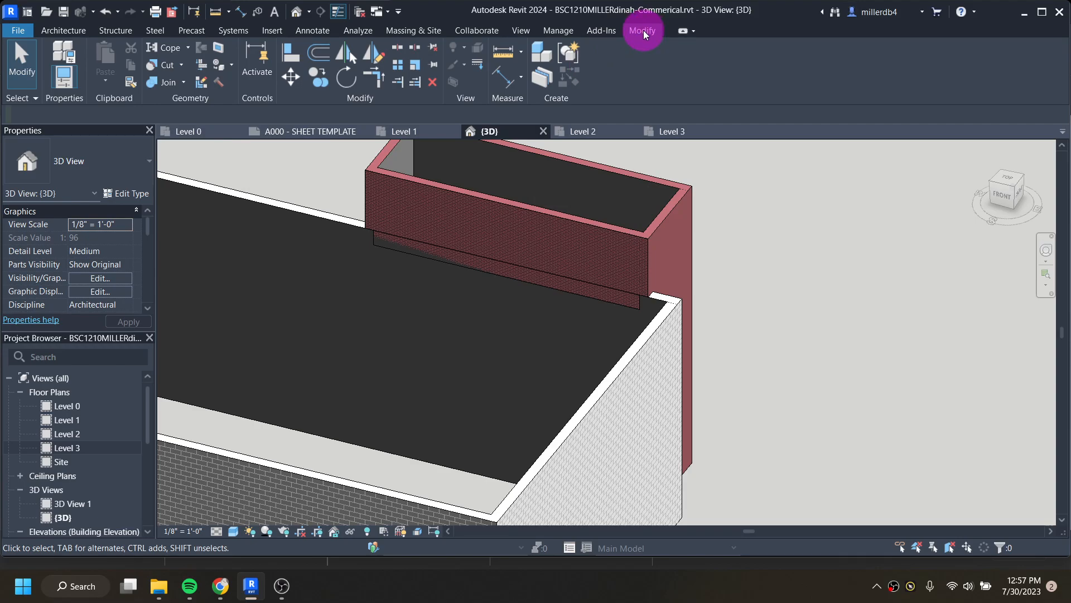
left_click(72, 30)
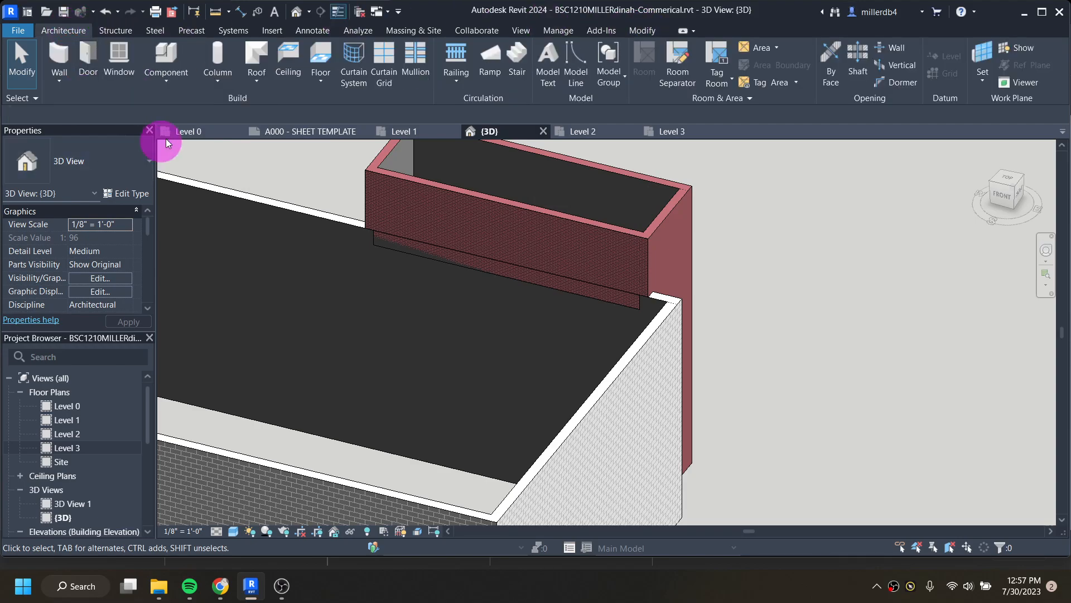
left_click(31, 80)
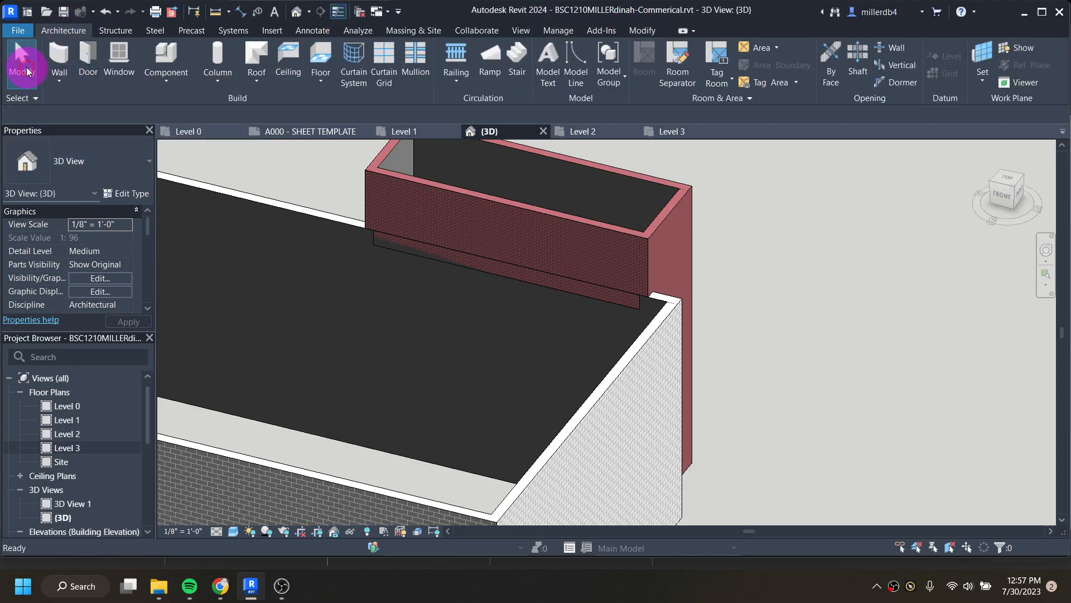
left_click(410, 182)
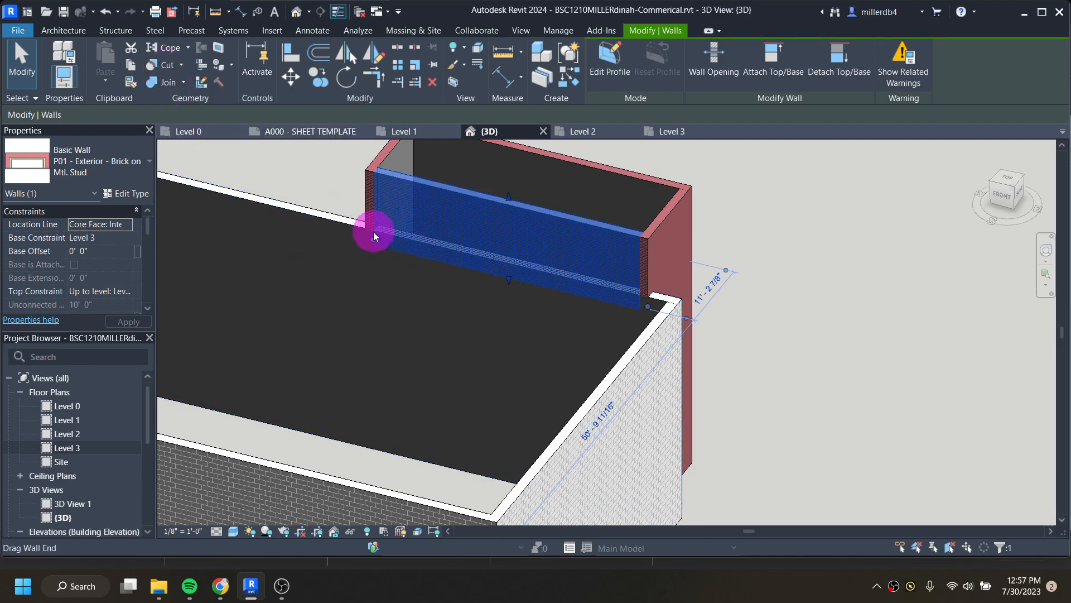
left_click(329, 220)
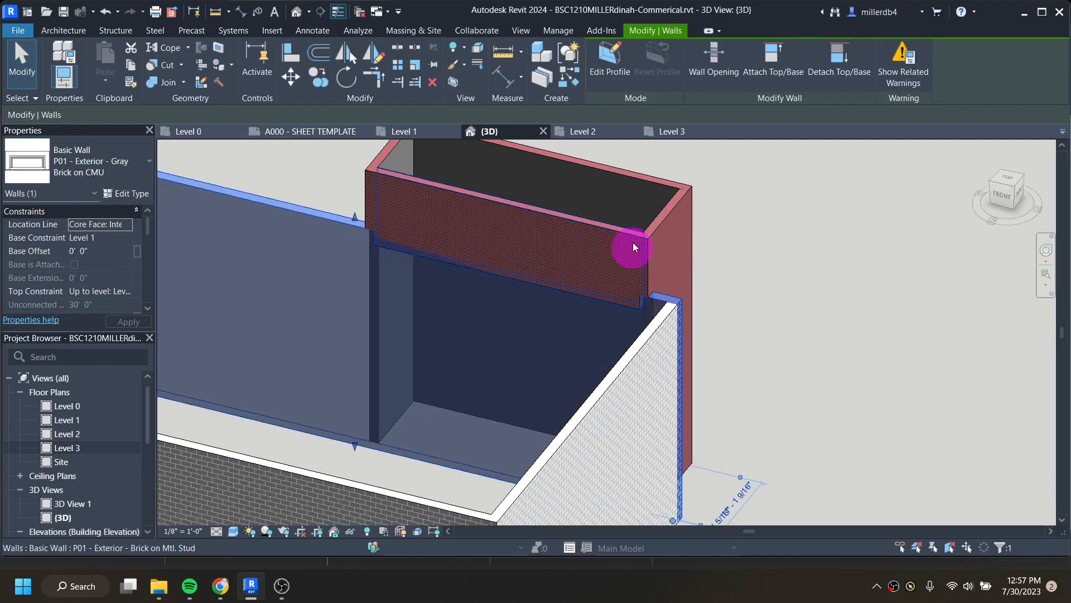
left_click(609, 232)
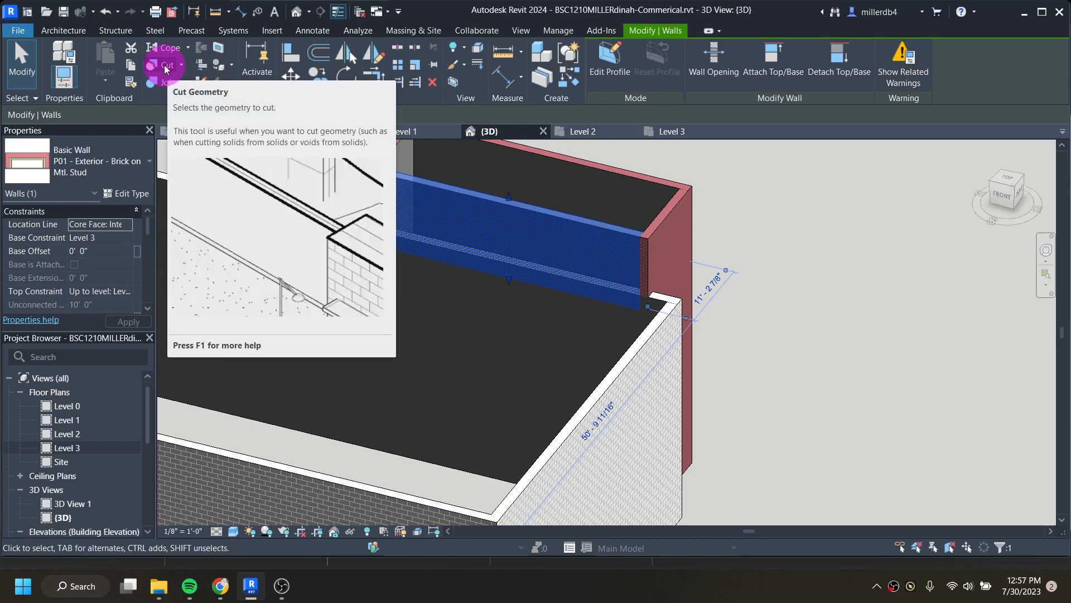
left_click(284, 183)
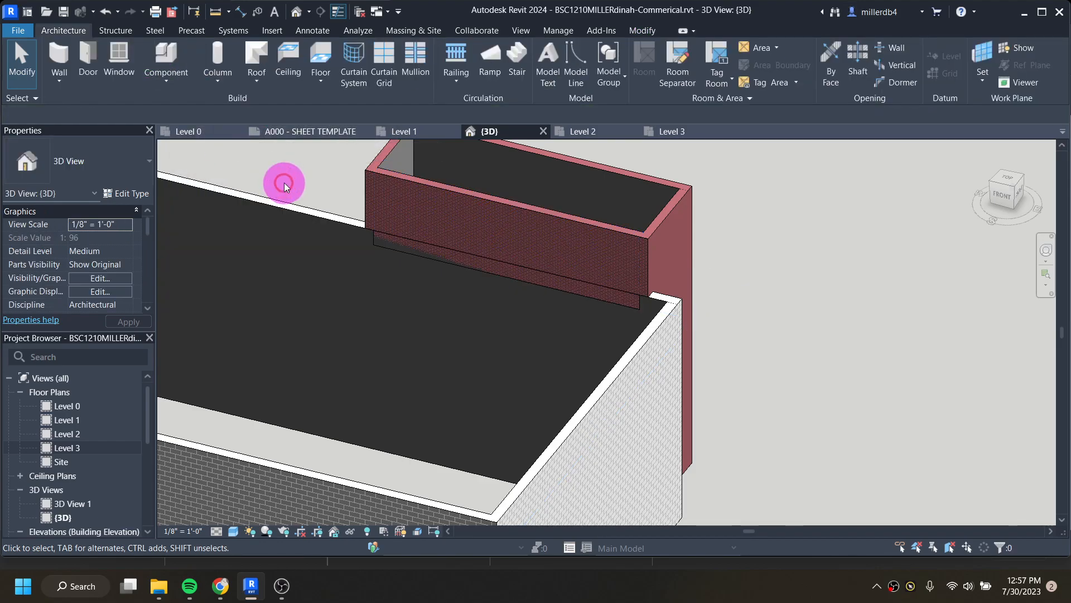
key("Escape")
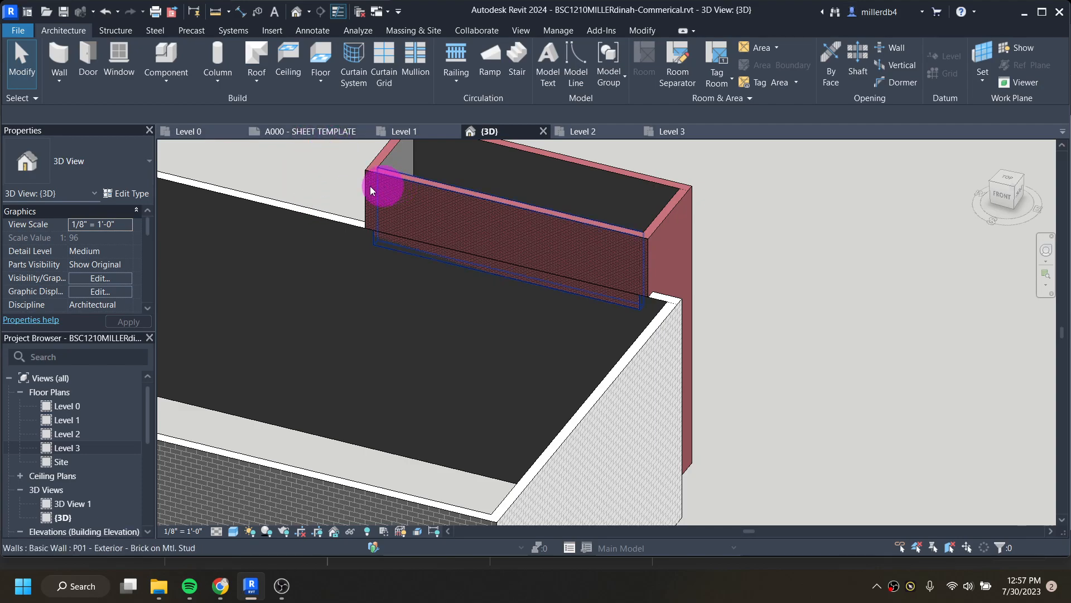
Use Cut Geometry to cut the closing brick wall's volume out of the main building's Gray Brick on CMU wall.
left_click(331, 223)
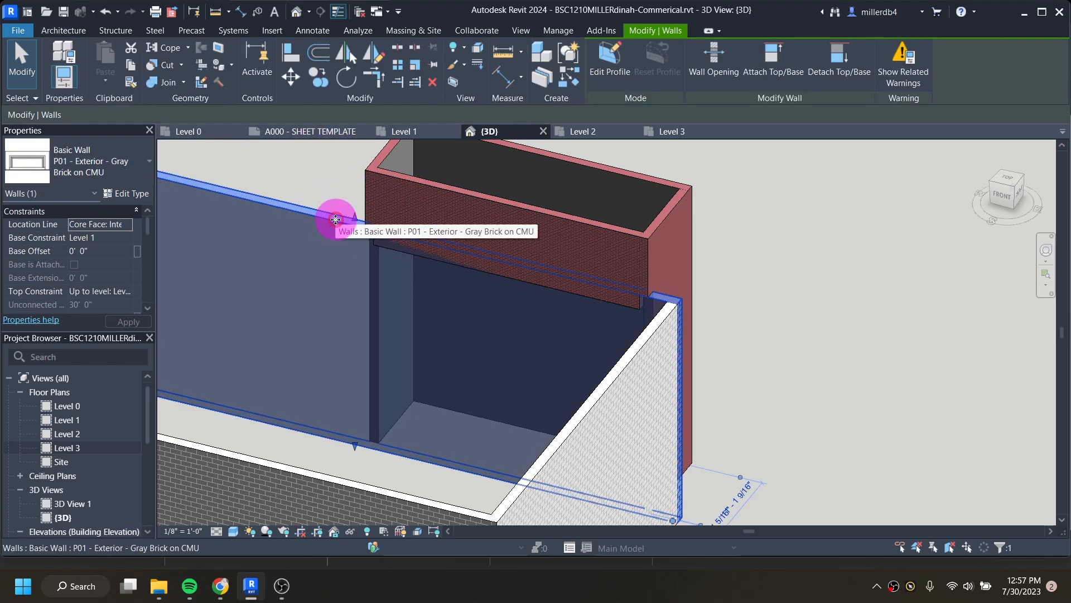
left_click(169, 72)
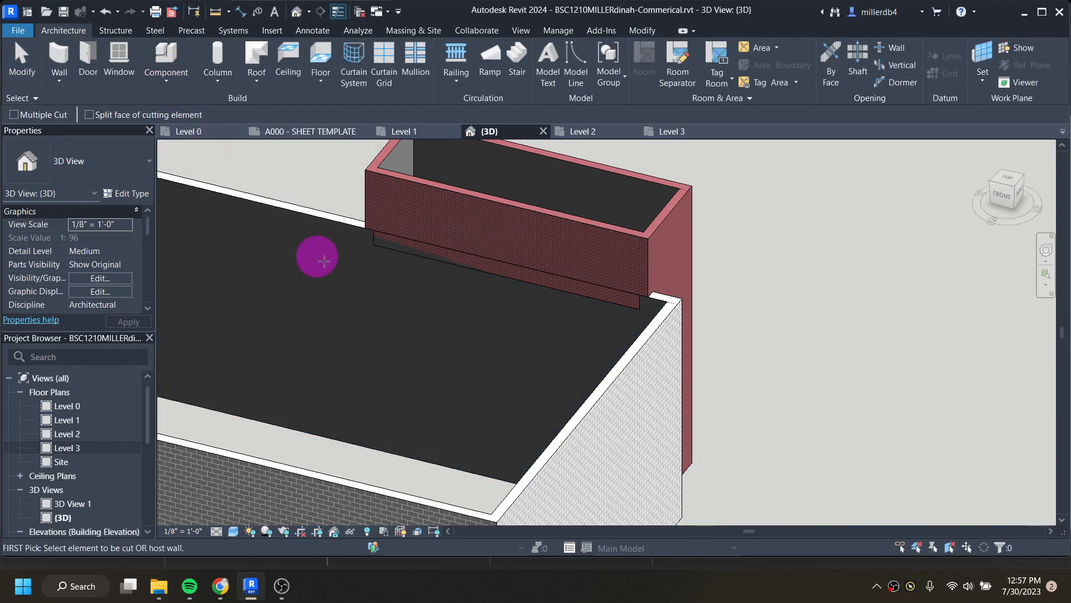
left_click(342, 225)
left_click(436, 187)
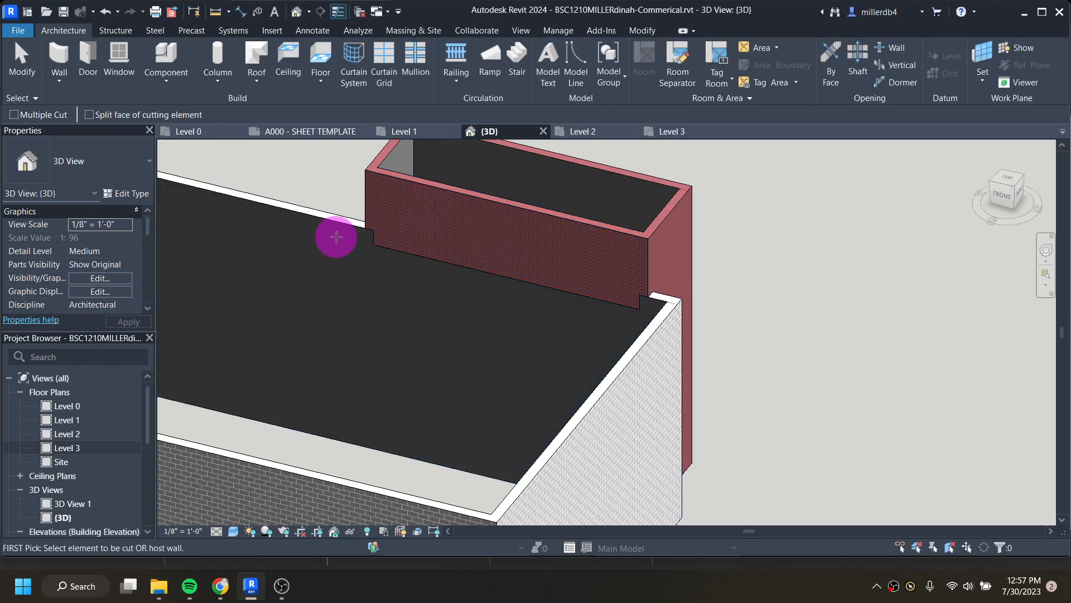
key("Escape")
Select the main building's gray brick wall and the closing wall in turn to inspect their cut intersection.
left_click(335, 220)
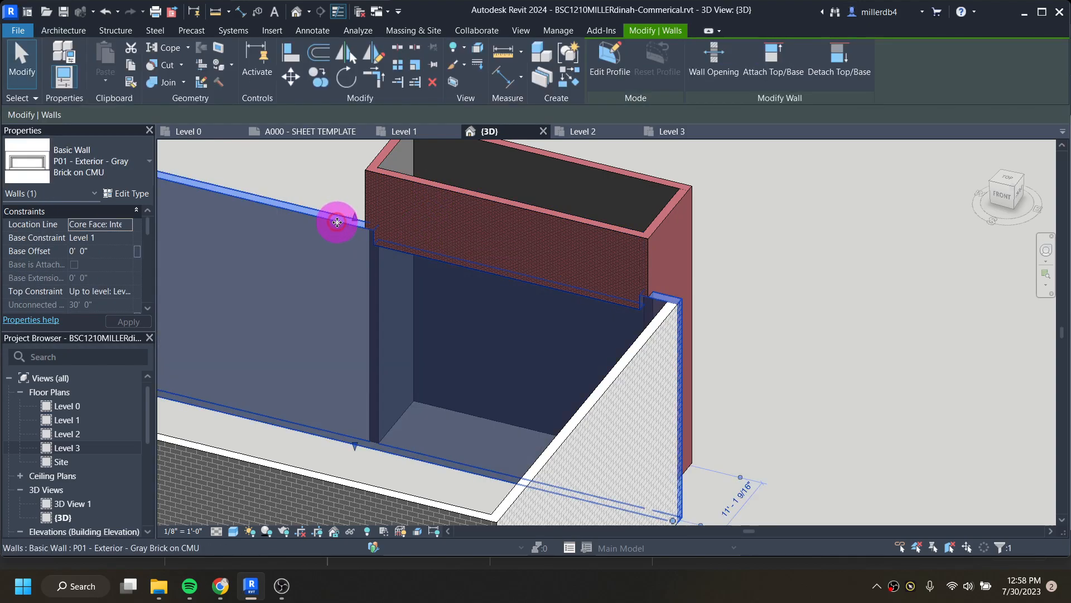
key("Delete")
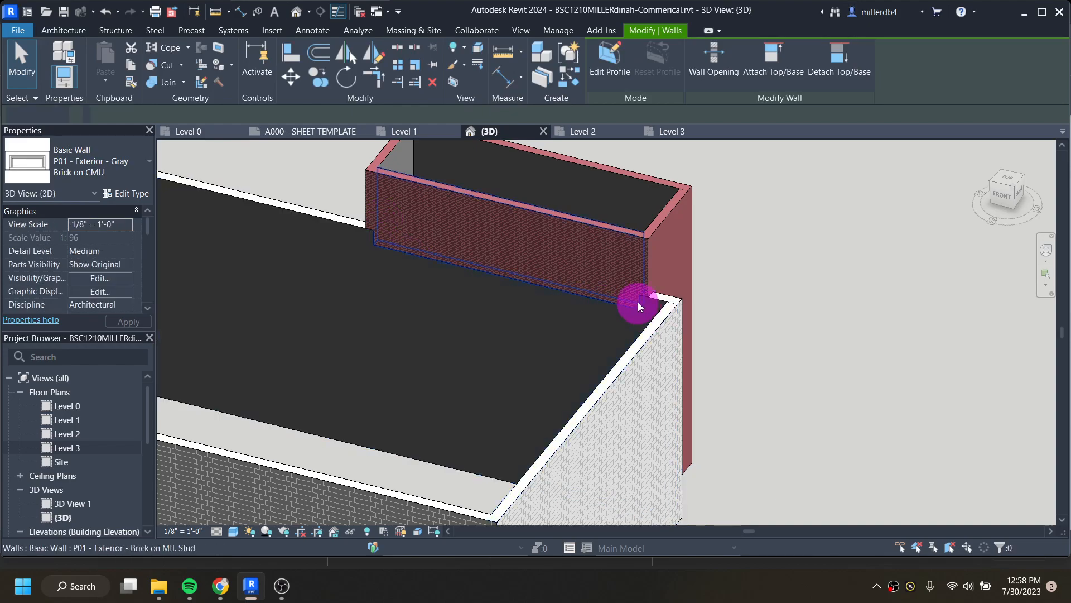
left_click(631, 287)
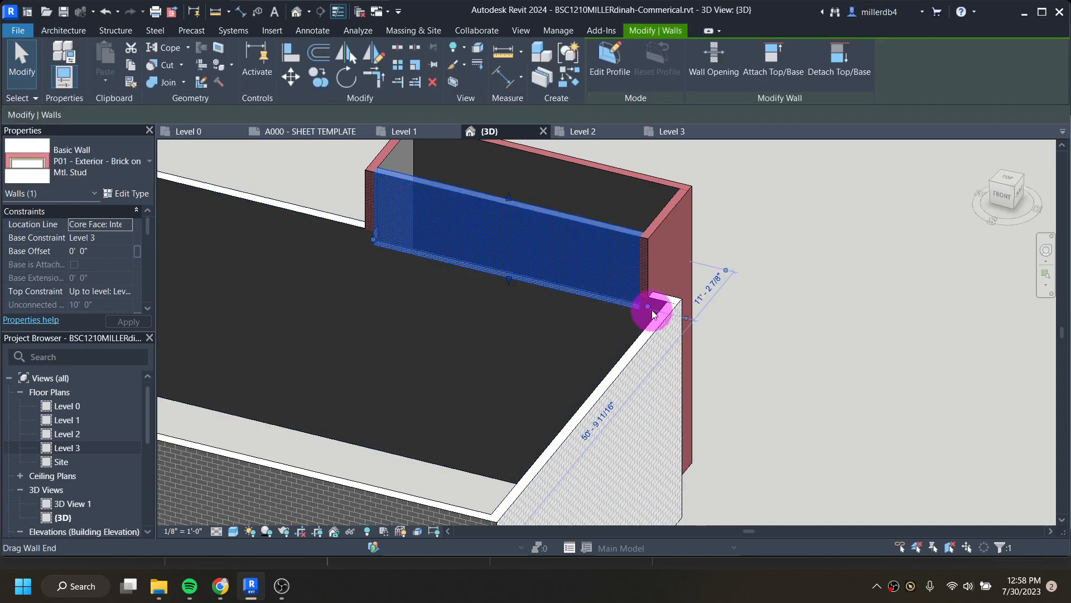
key("Escape")
scroll(567, 301, "down", 5)
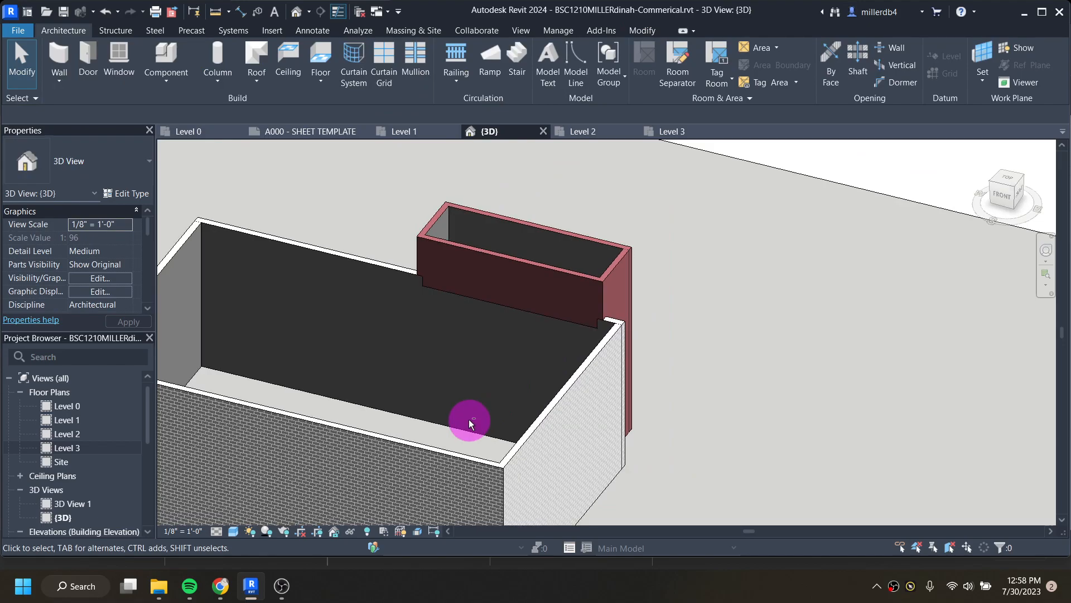
Review the whole building in 3D, and open the Level 1 floor plan.
middle_click_drag(468, 419, 565, 351)
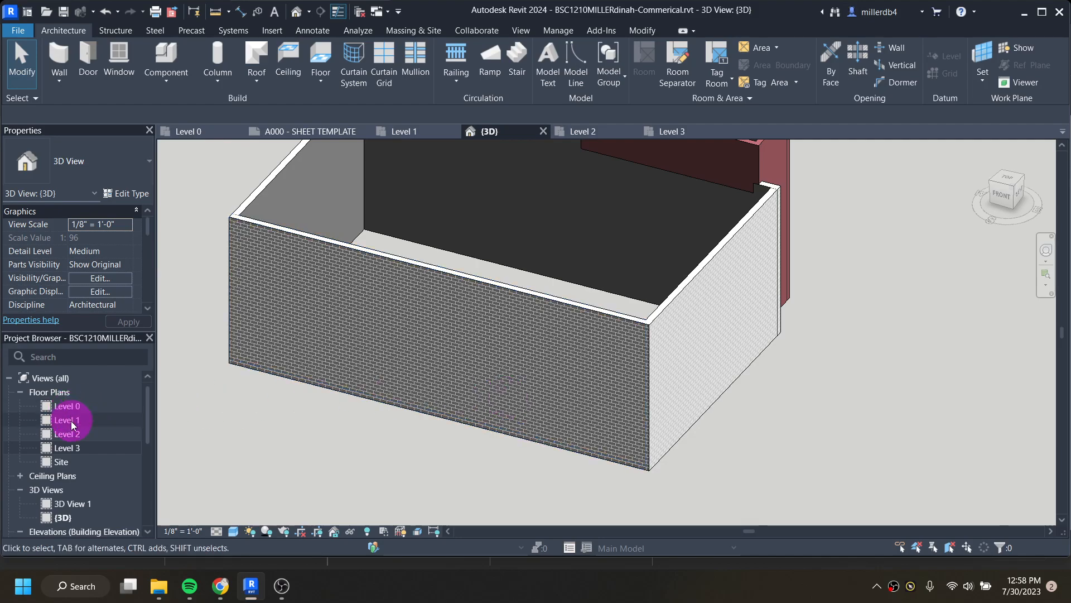
scroll(73, 420, "down", 3)
scroll(184, 416, "down", 2)
middle_click_drag(471, 319, 426, 318, "shift")
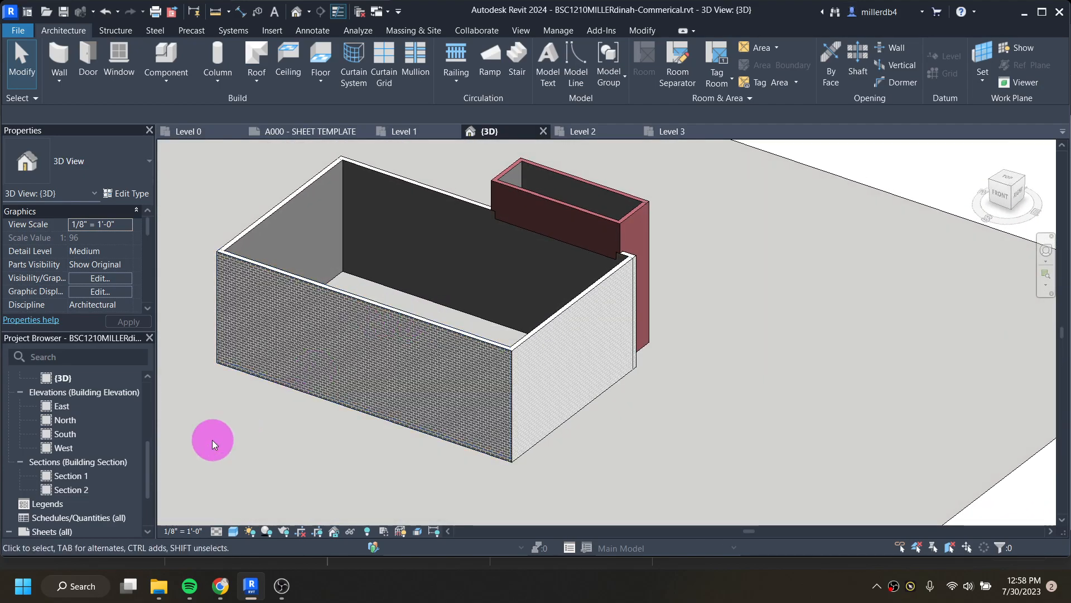
scroll(84, 486, "up", 4)
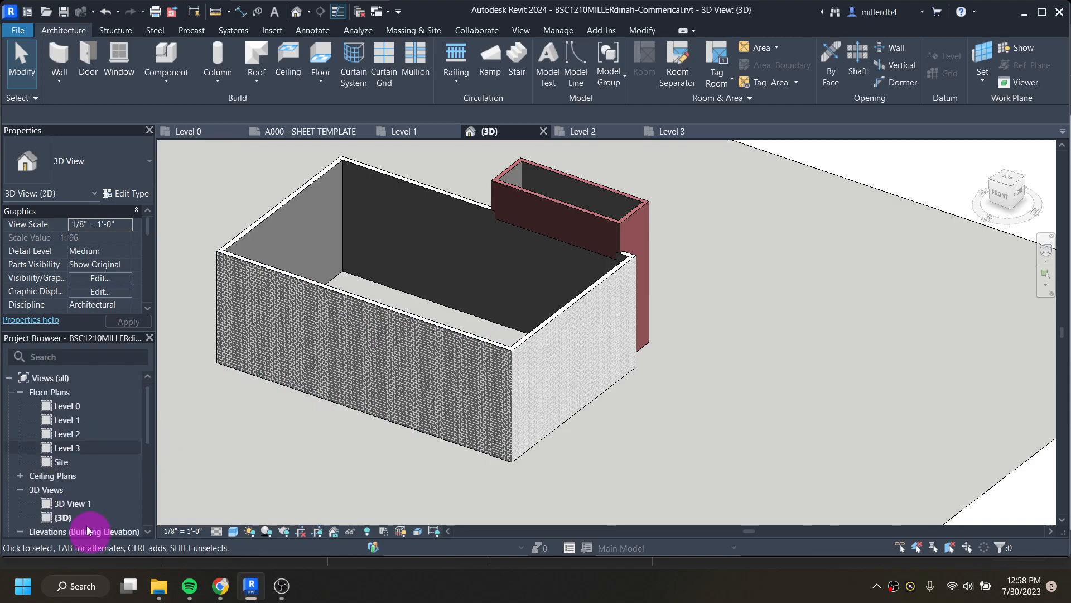
double_click(66, 421)
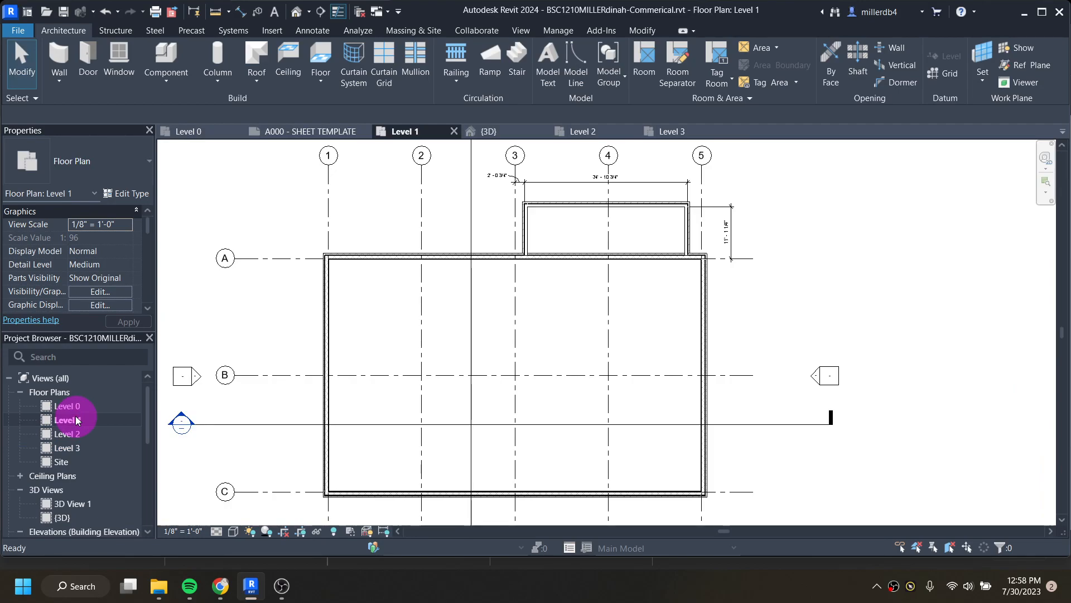
middle_click_drag(495, 401, 525, 375)
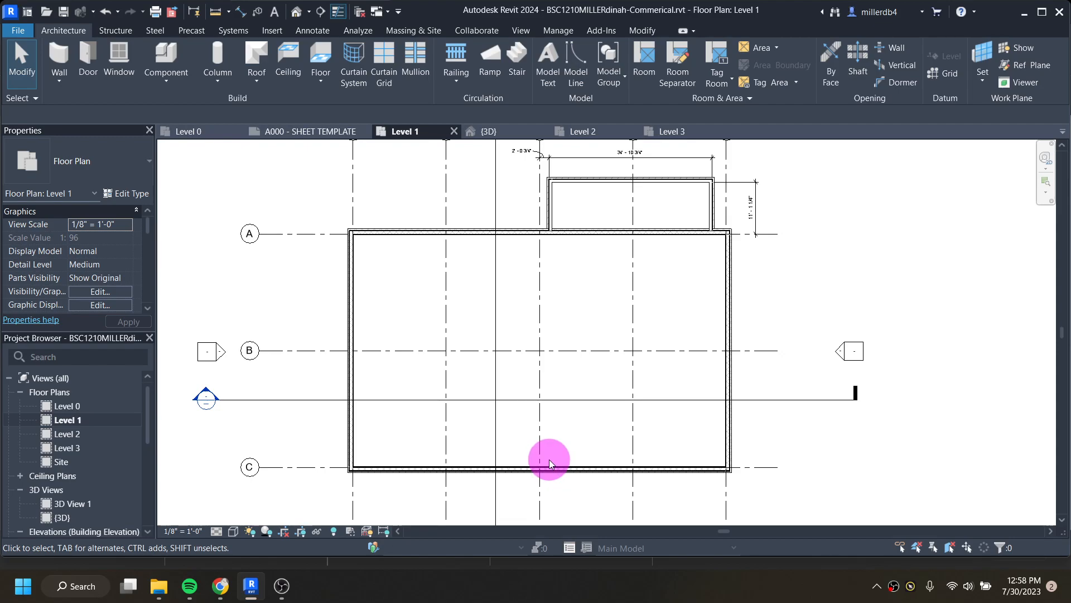
Switch to CommericalSpace1.pdf in Chrome and examine the storefront openings and their dimensions on the South and East exterior elevations.
left_click(220, 587)
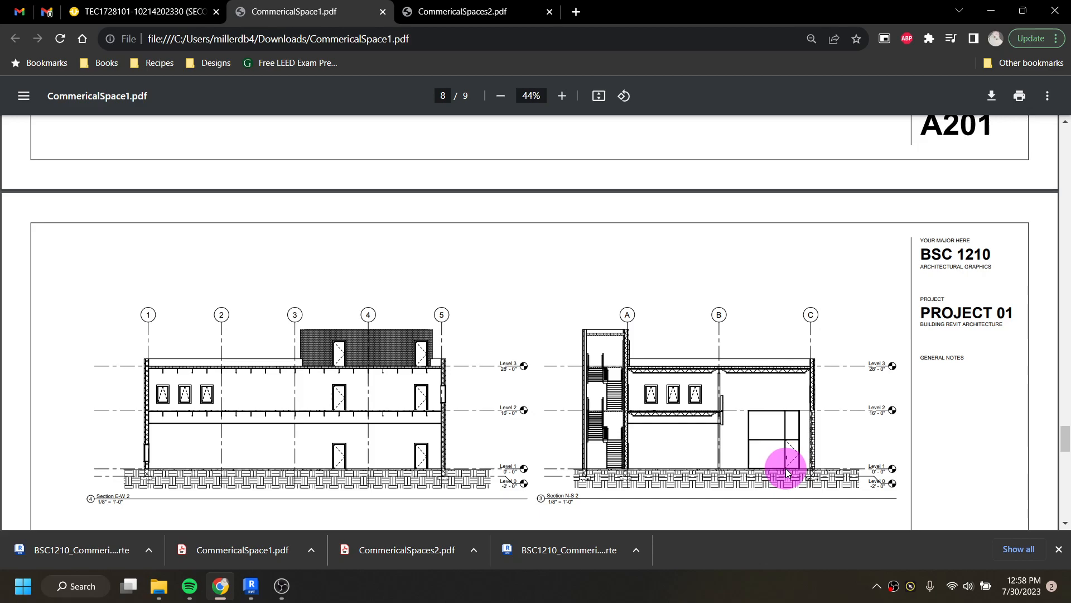
scroll(780, 416, "up", 5)
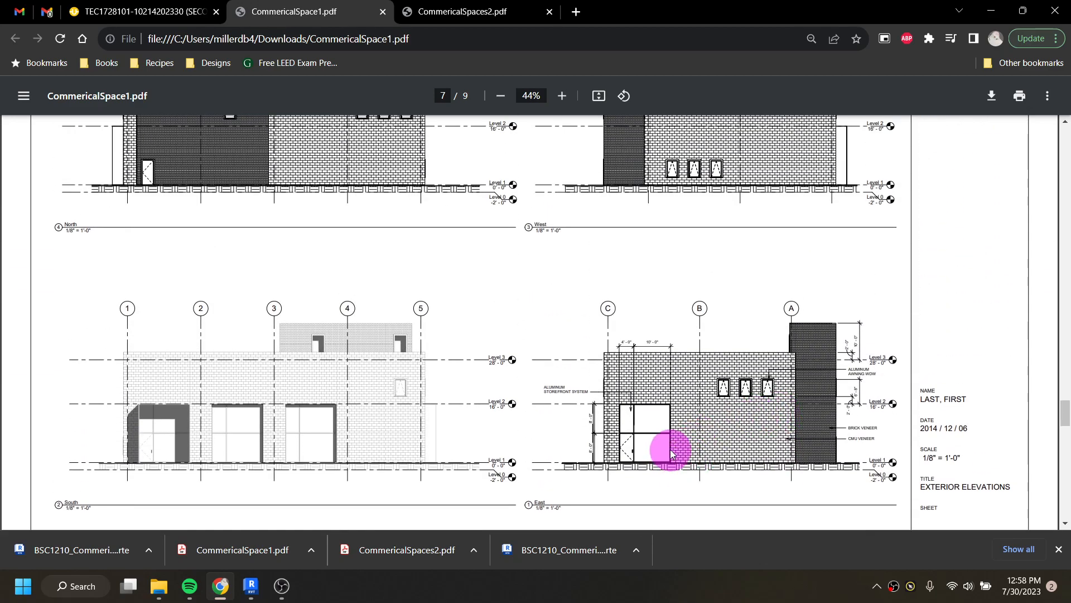
left_click(563, 96)
left_click(562, 96)
left_click(563, 96)
scroll(696, 391, "down", 5)
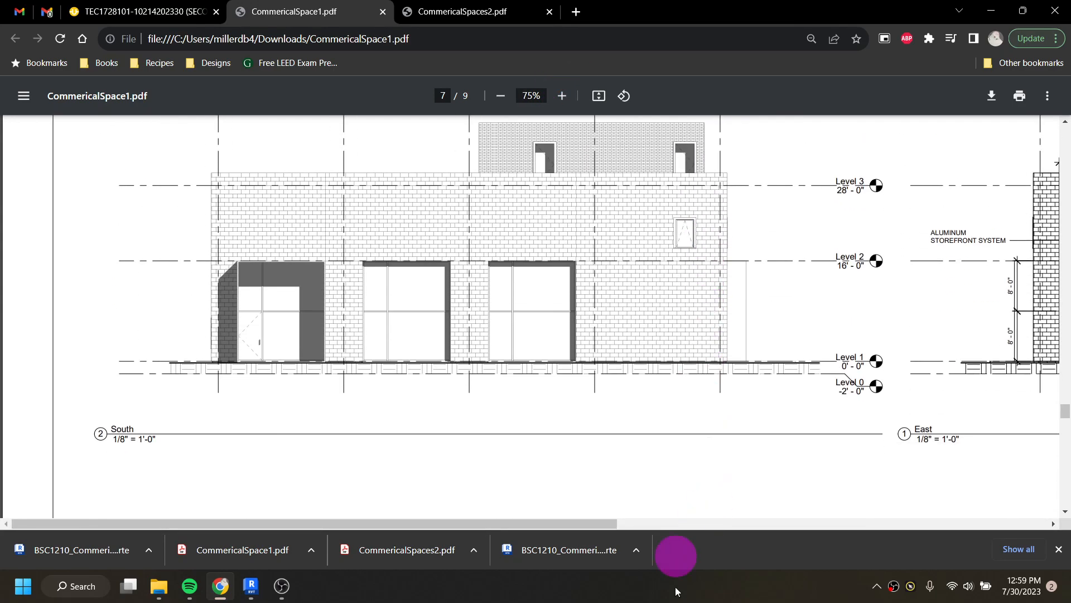
left_click_drag(588, 528, 794, 524)
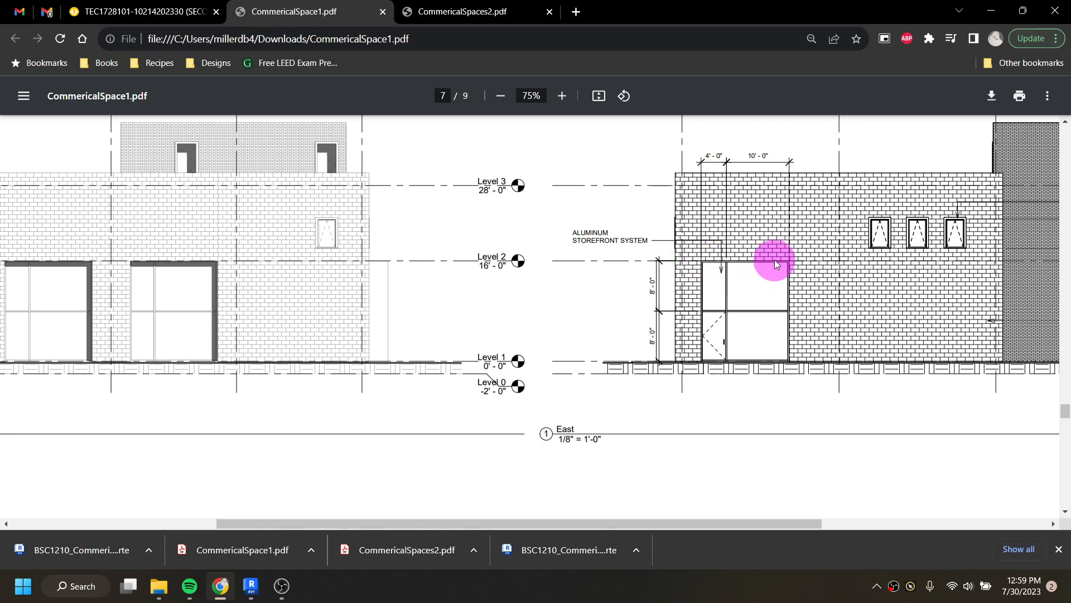
left_click_drag(631, 523, 475, 524)
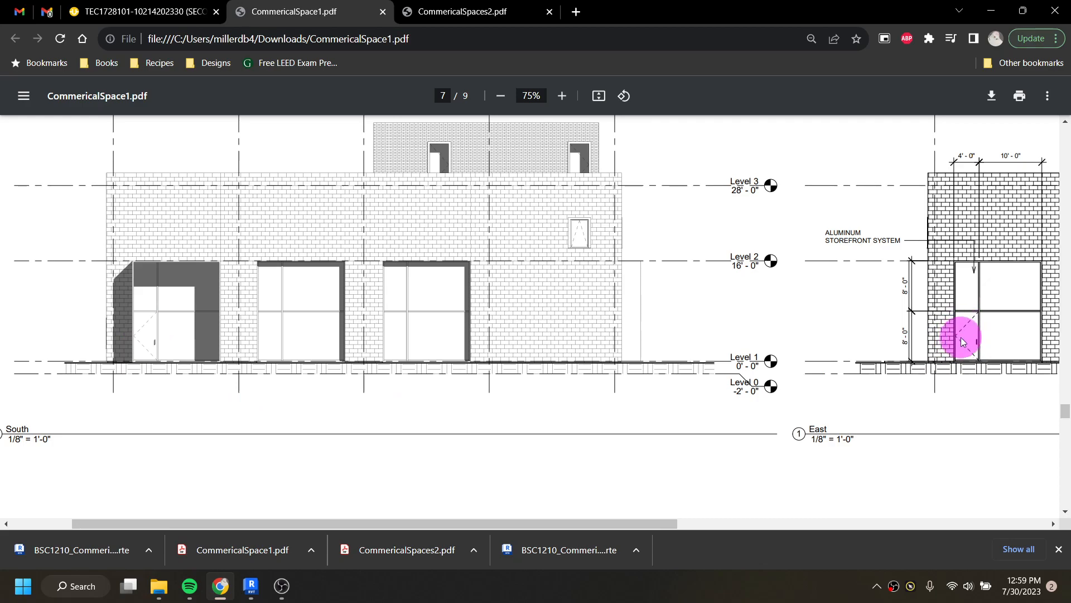
Find the Level 1 floor plan on sheet A101 and examine the storefront opening widths and spacing along grid C.
scroll(797, 323, "down", 5)
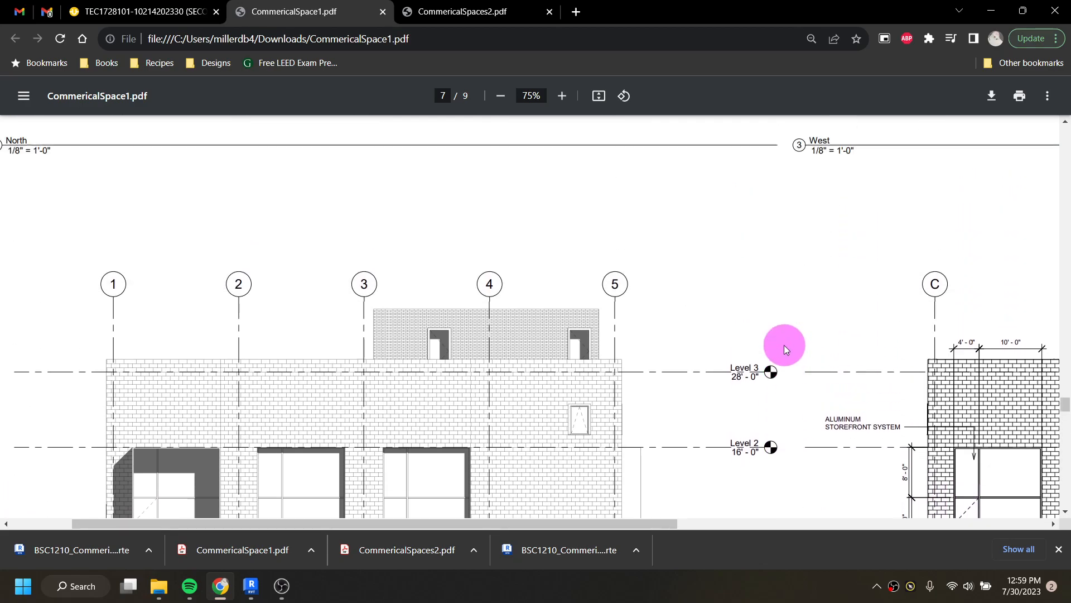
scroll(780, 366, "up", 10)
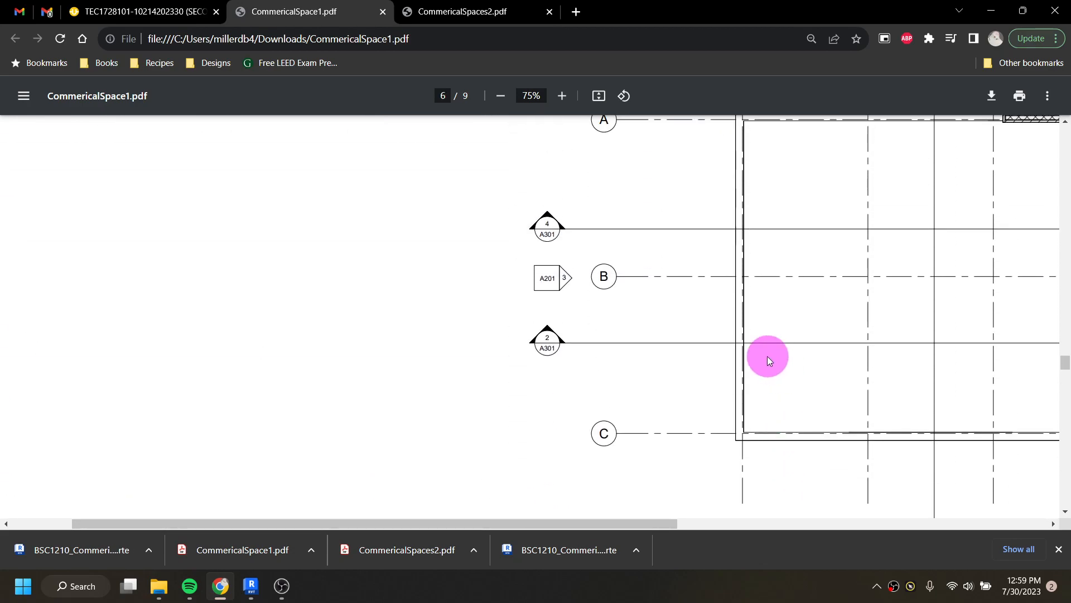
left_click(501, 96)
left_click(500, 96)
left_click(500, 96)
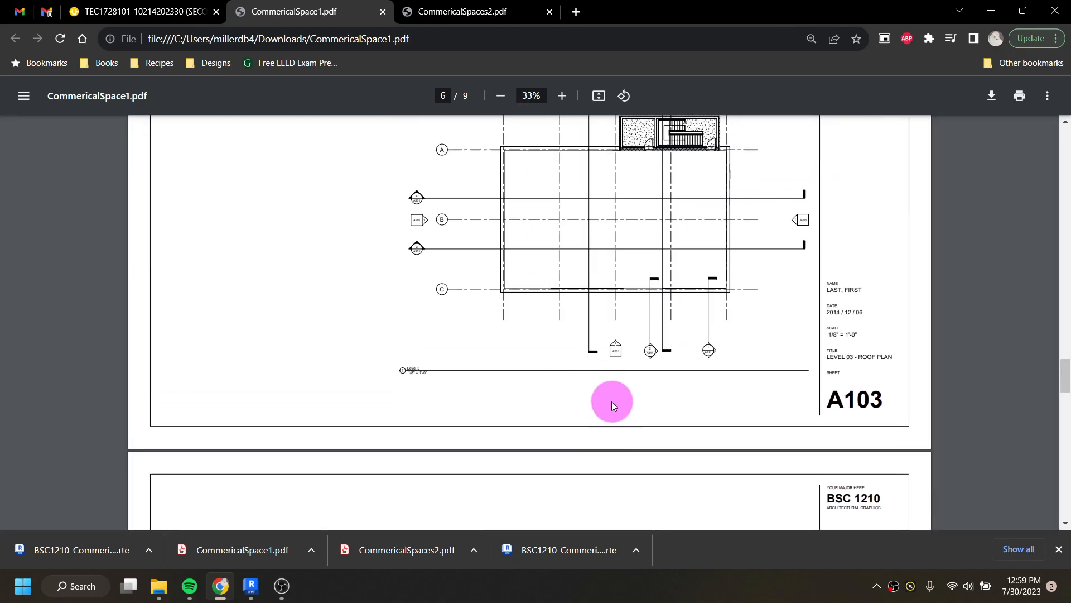
scroll(615, 403, "up", 8)
scroll(621, 405, "up", 10)
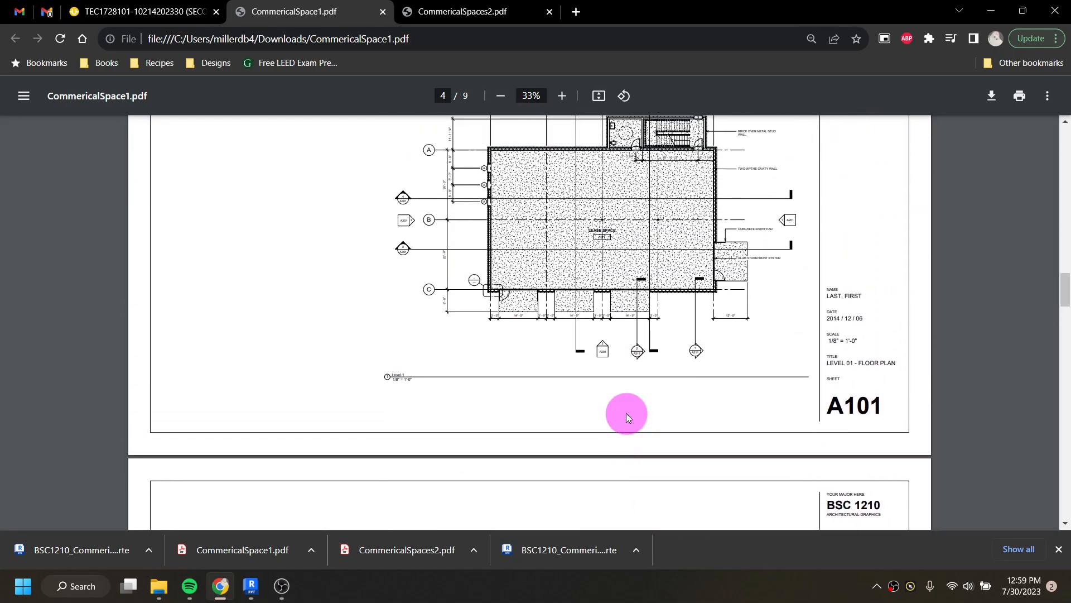
left_click(561, 96)
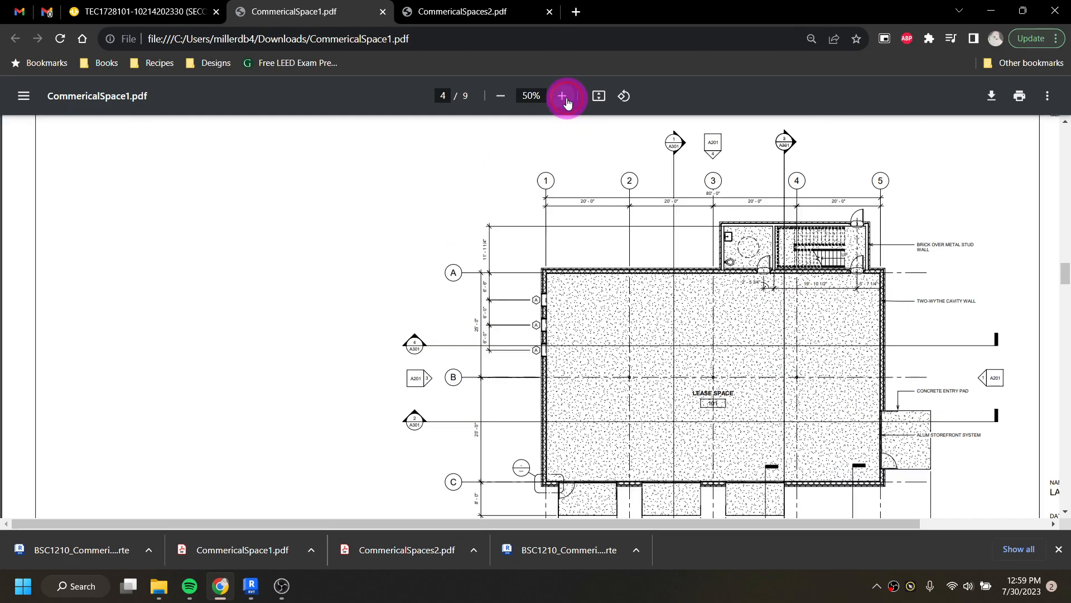
left_click(562, 96)
scroll(892, 364, "down", 5)
left_click_drag(641, 525, 764, 526)
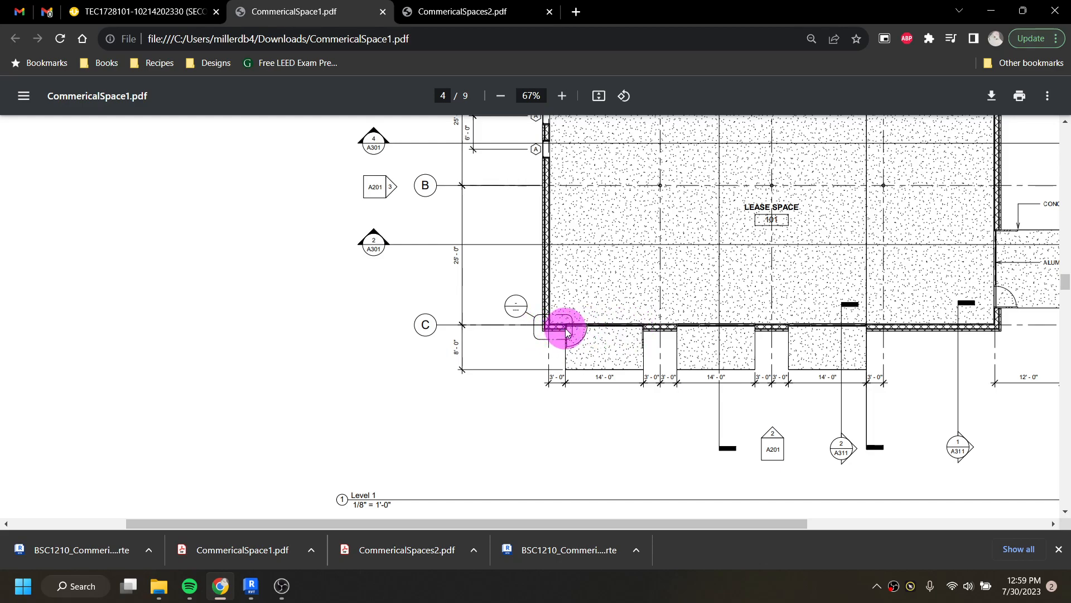
Switch to Revit and start a new wall of type P01 - Curtain Wall on the Level 1 plan.
left_click(997, 11)
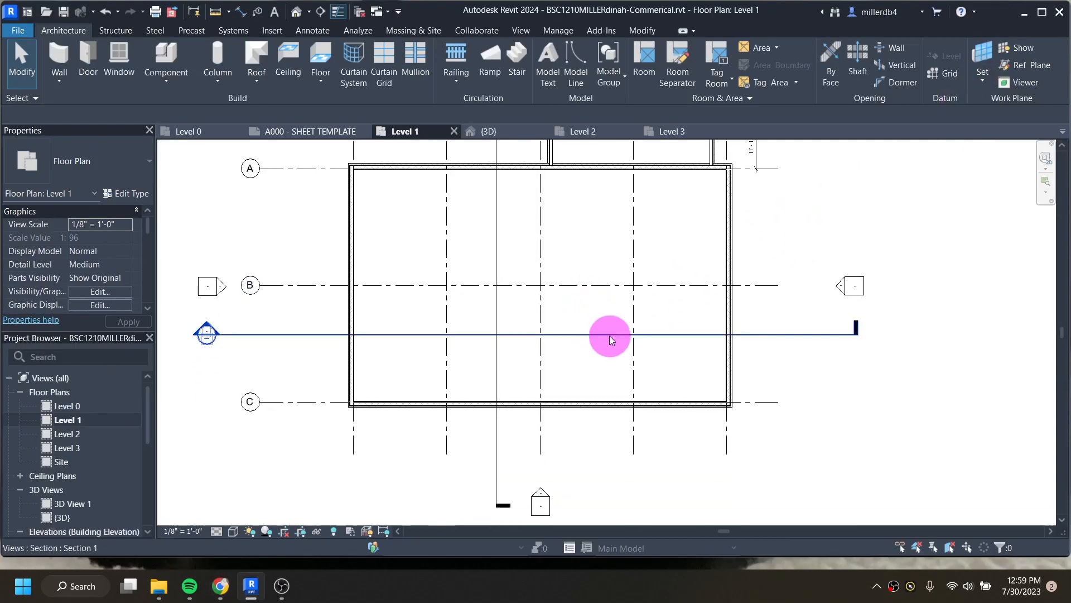
scroll(561, 343, "up", 1)
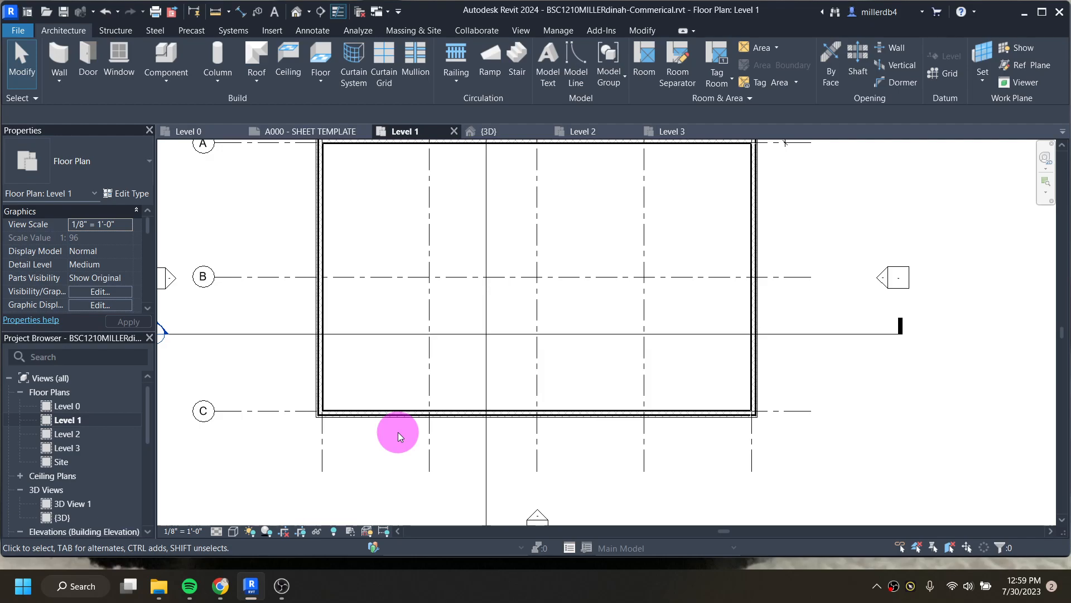
key("w")
key("a")
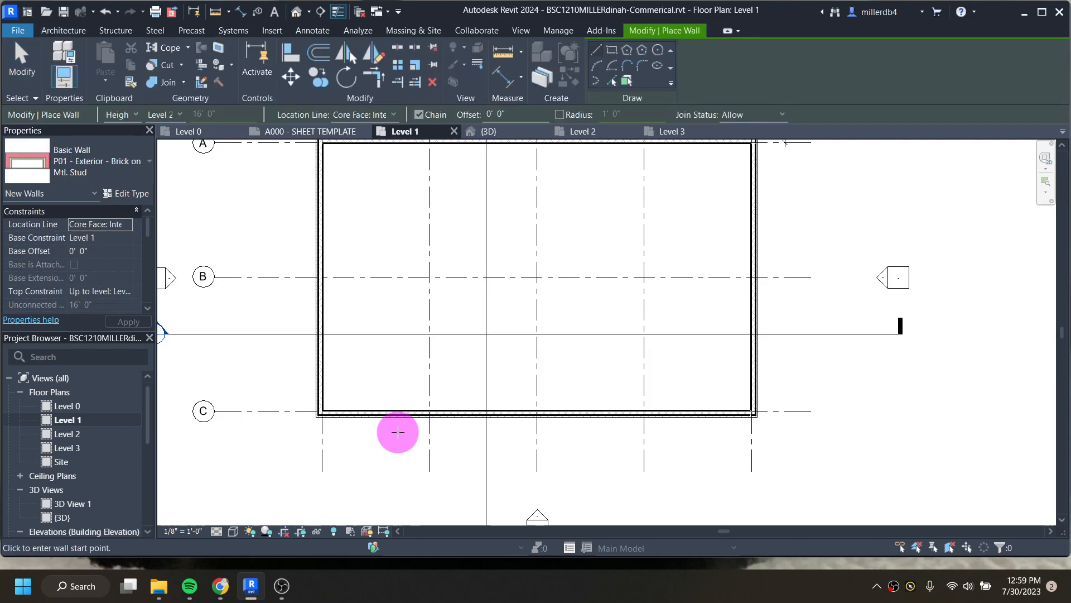
left_click(98, 162)
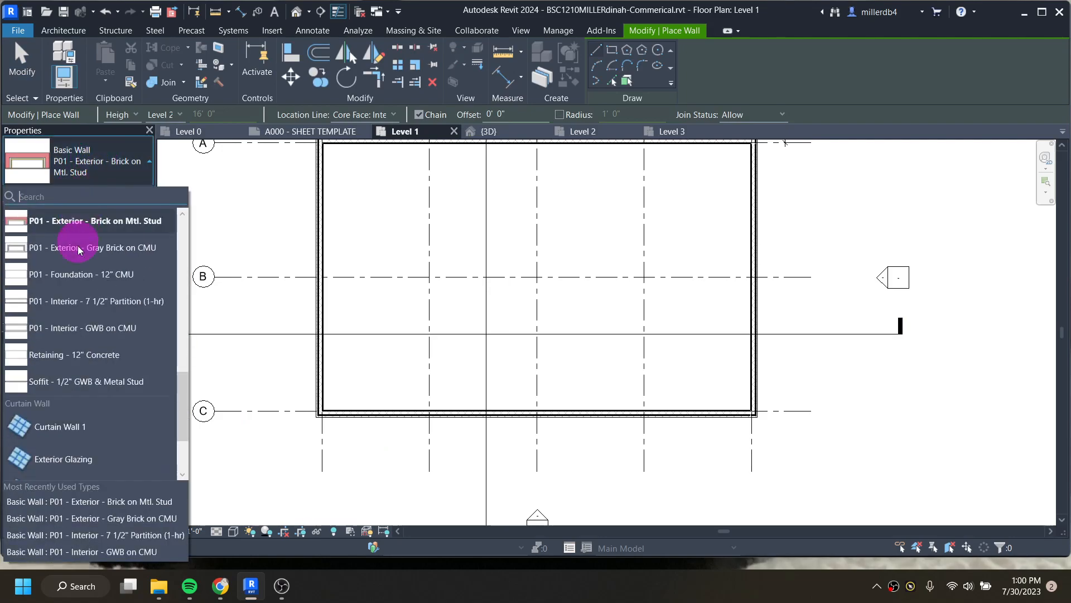
scroll(78, 279, "down", 4)
mouse_move(61, 389)
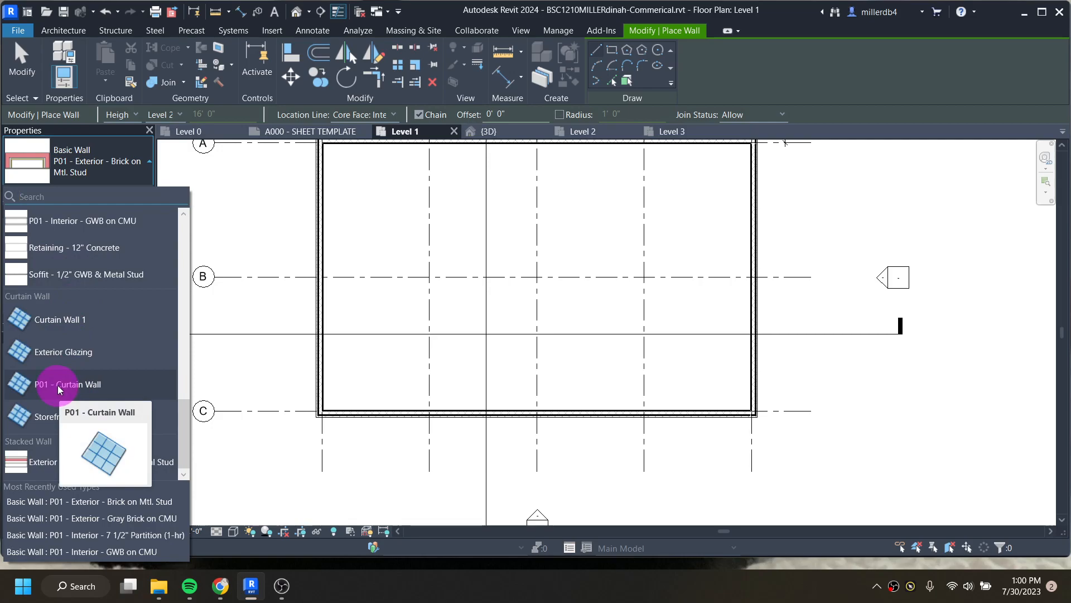
left_click(60, 385)
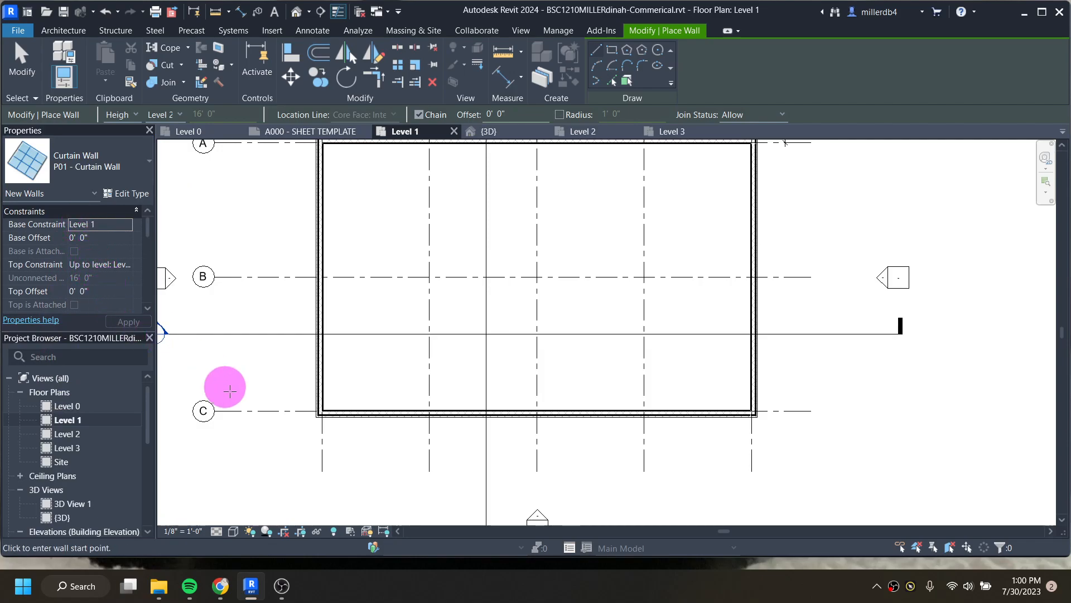
Draw a 14' curtain wall inside the gray brick wall along grid C, starting just past the grid 1 corner.
scroll(335, 412, "up", 3)
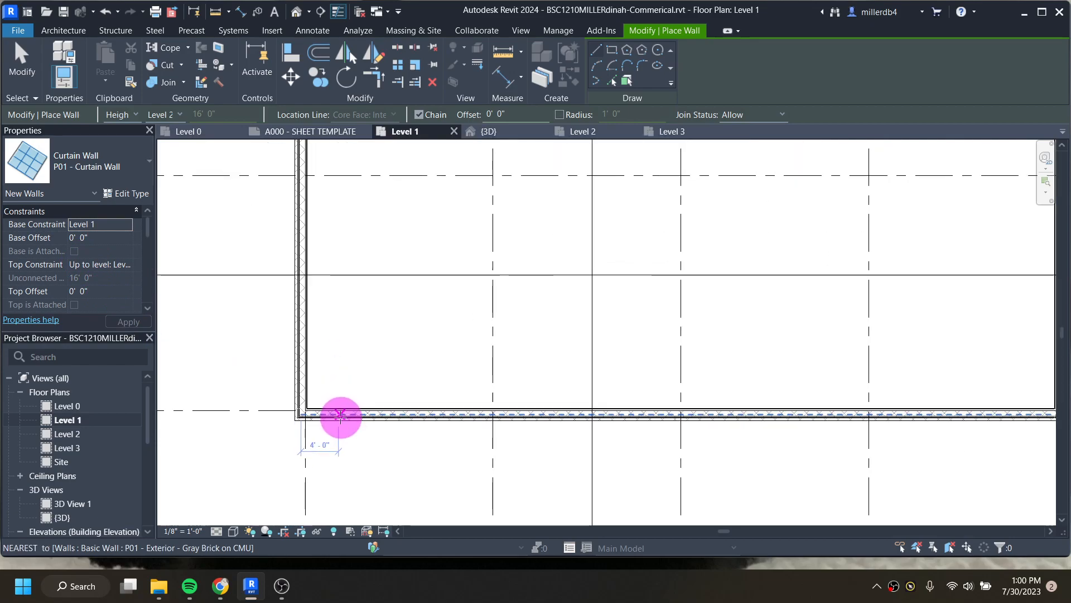
left_click(337, 414)
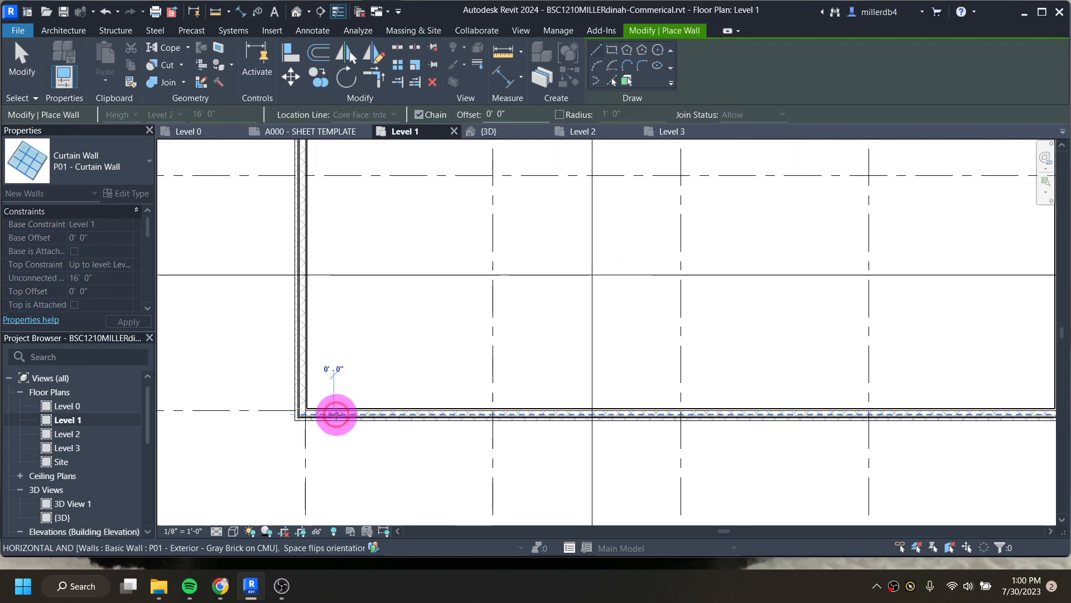
type("14")
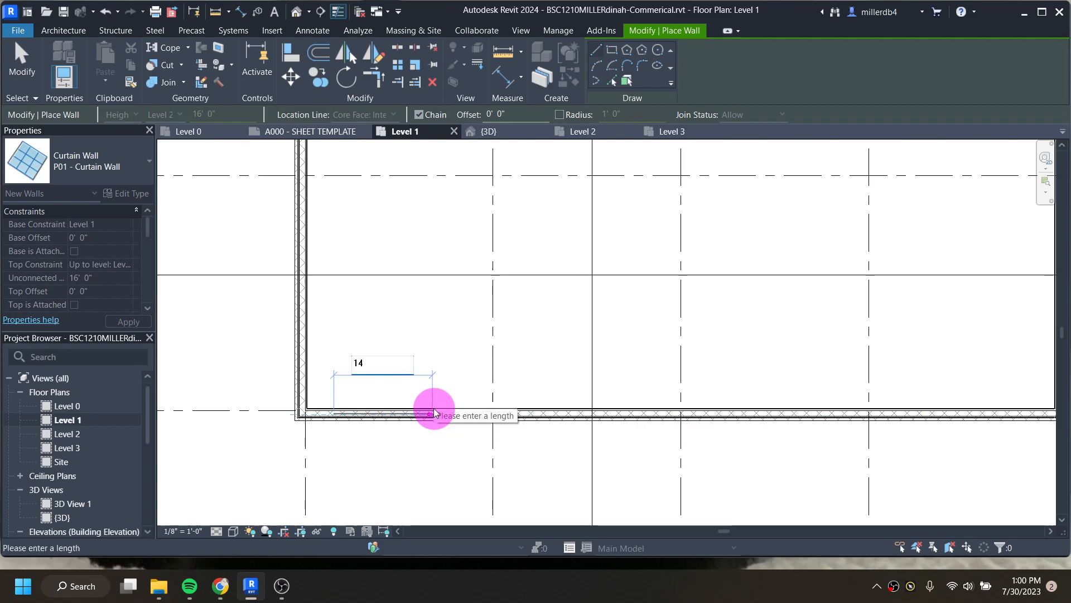
key("Return")
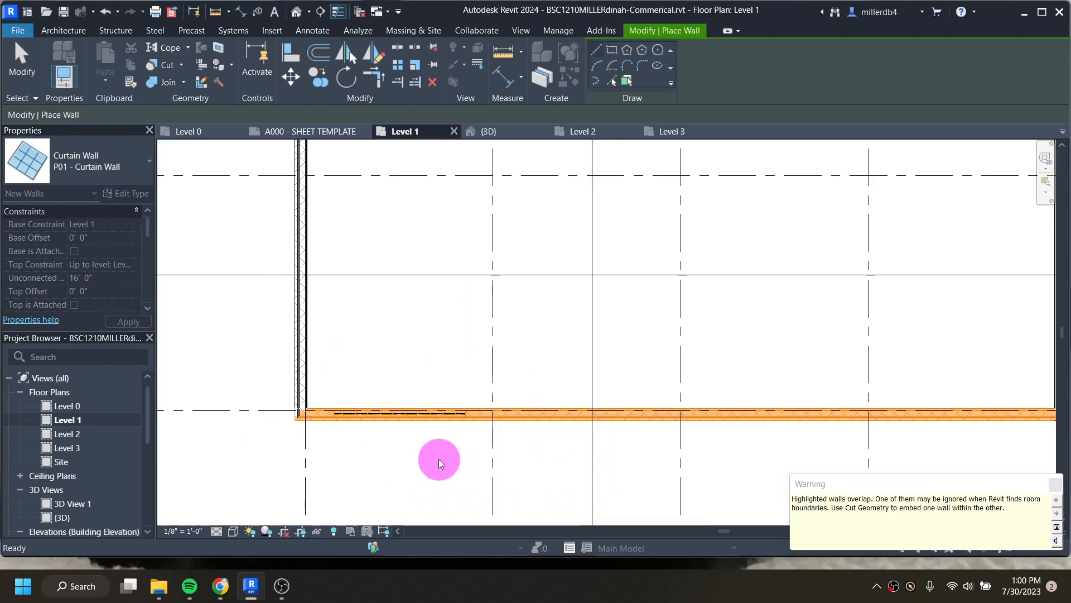
key("Escape")
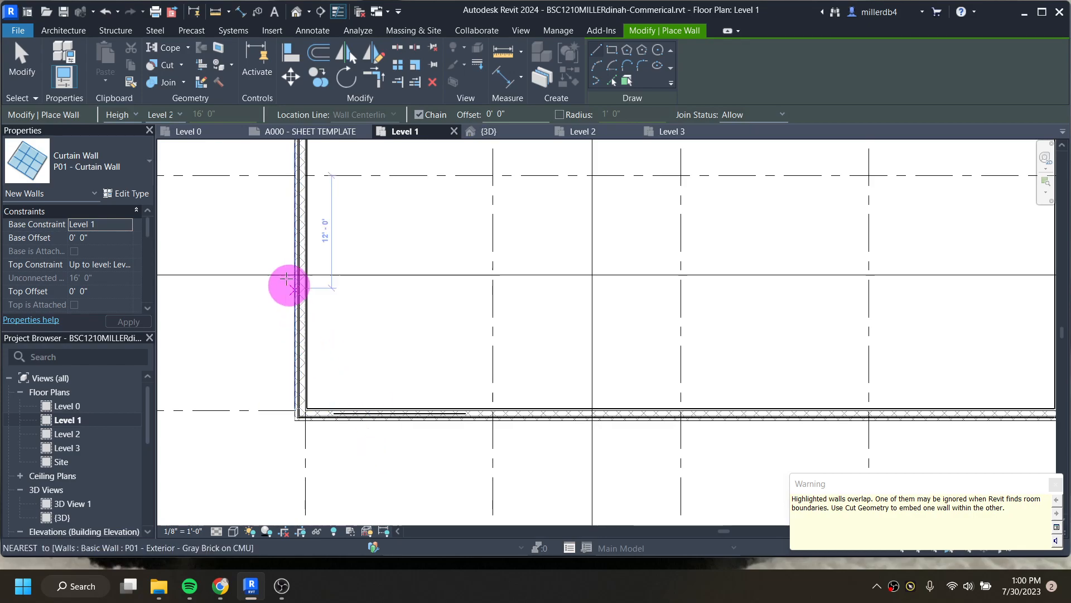
Use Cut Geometry to embed the curtain wall in the gray brick wall, and view the opening in 3D.
left_click(159, 64)
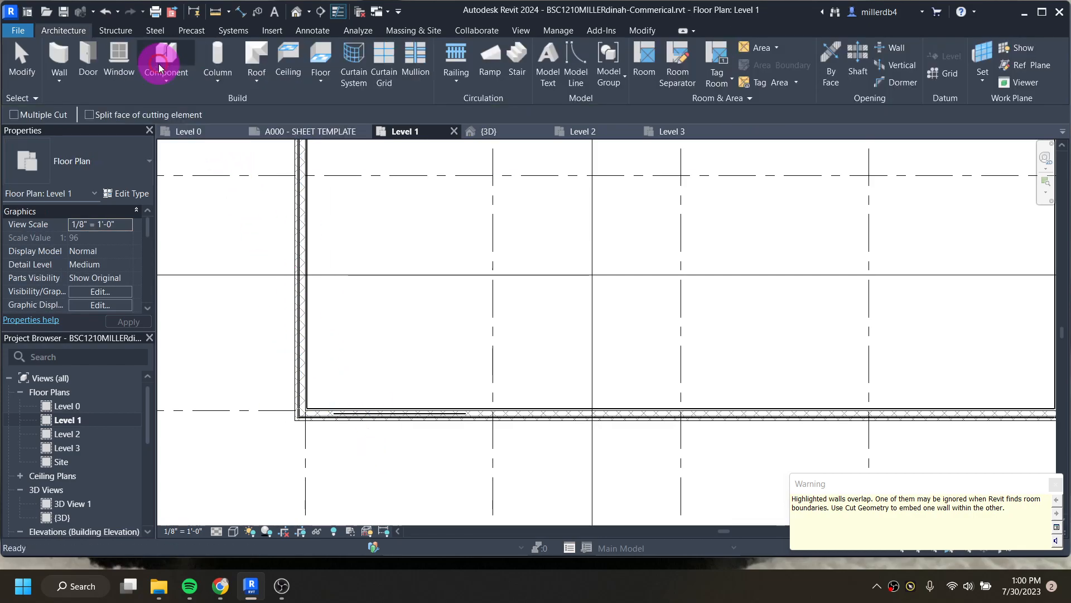
left_click(317, 416)
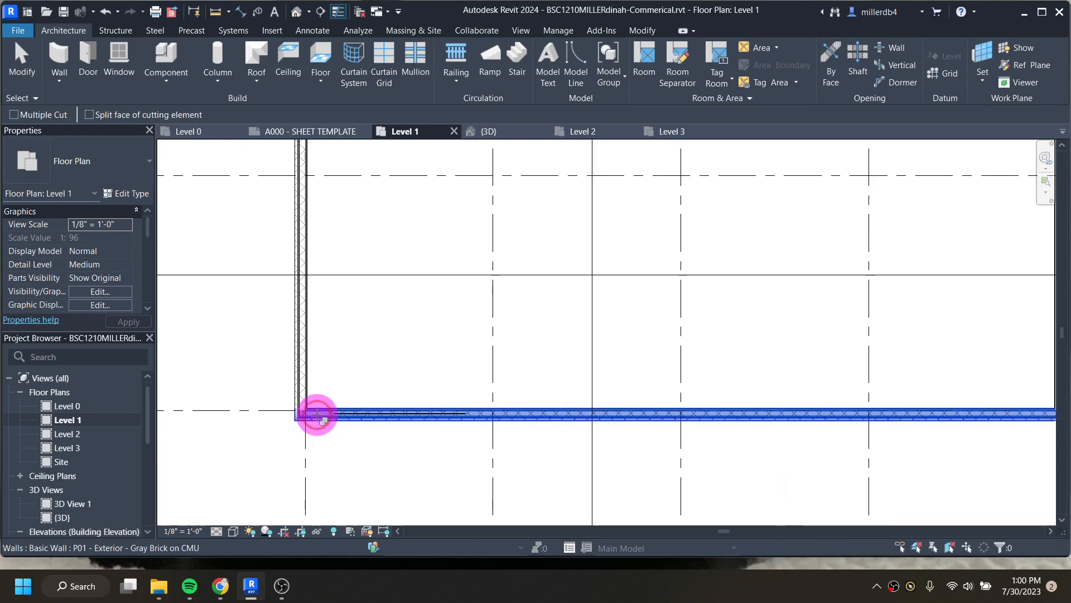
left_click(338, 416)
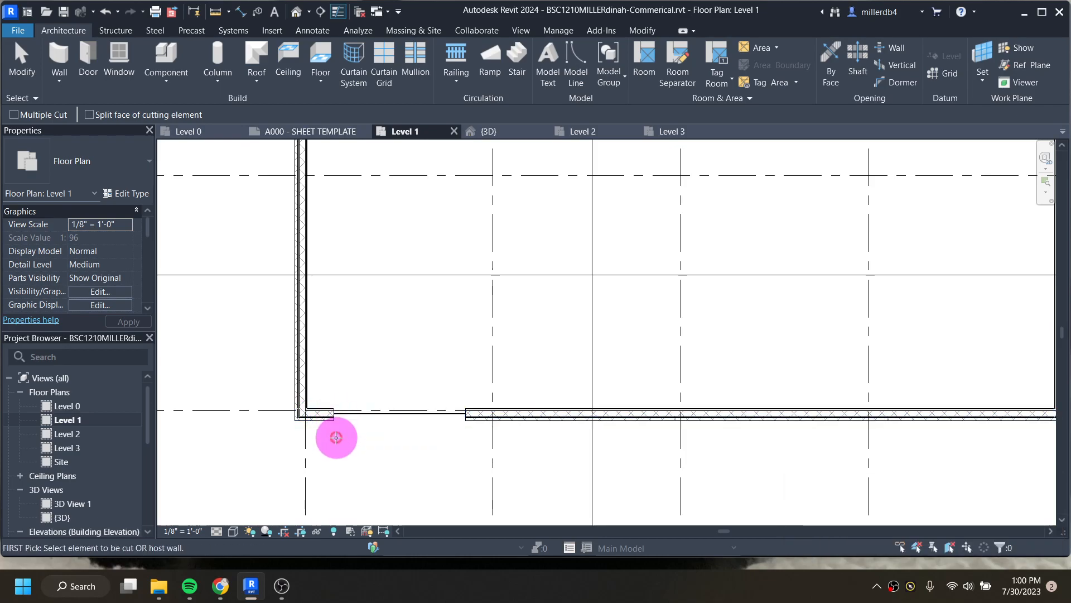
left_click(296, 11)
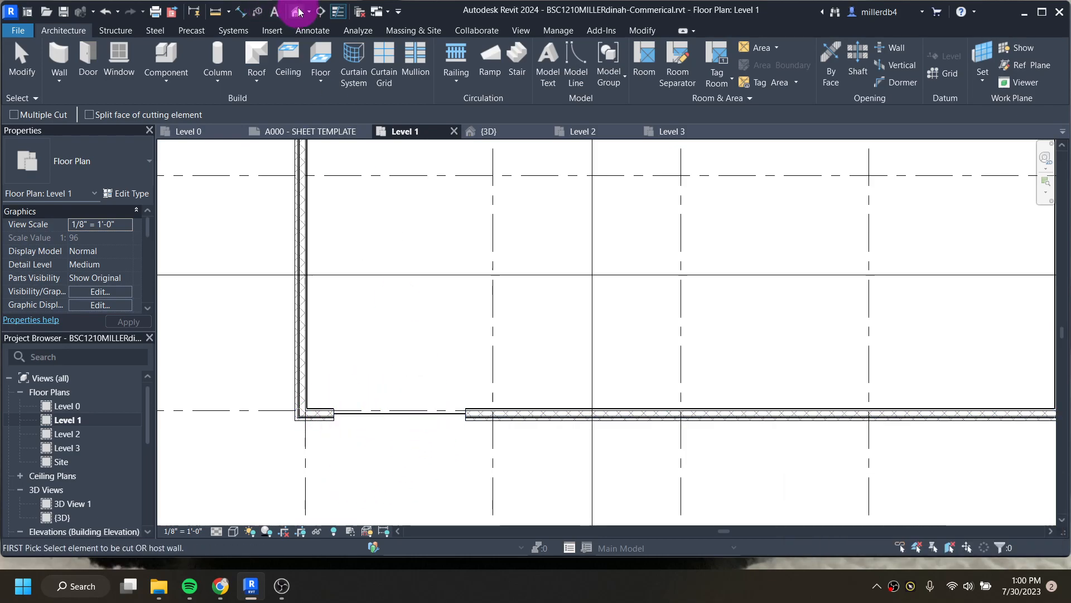
key("Escape")
left_click(246, 328)
left_click(231, 445)
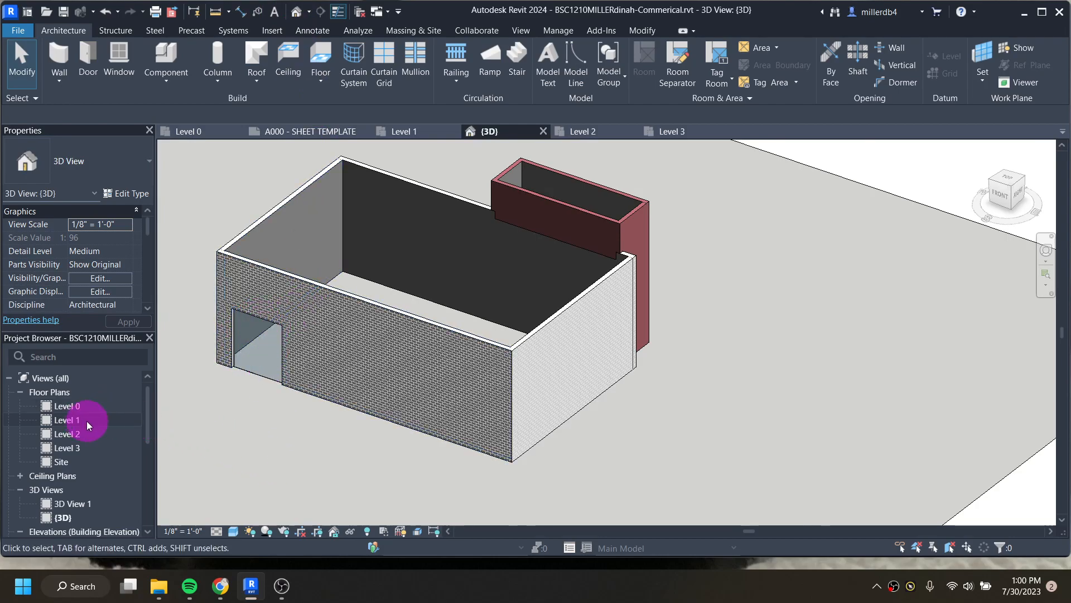
Reopen the Level 1 plan and pull back the east end of the grid C brick wall to a length of about 24'.
double_click(61, 421)
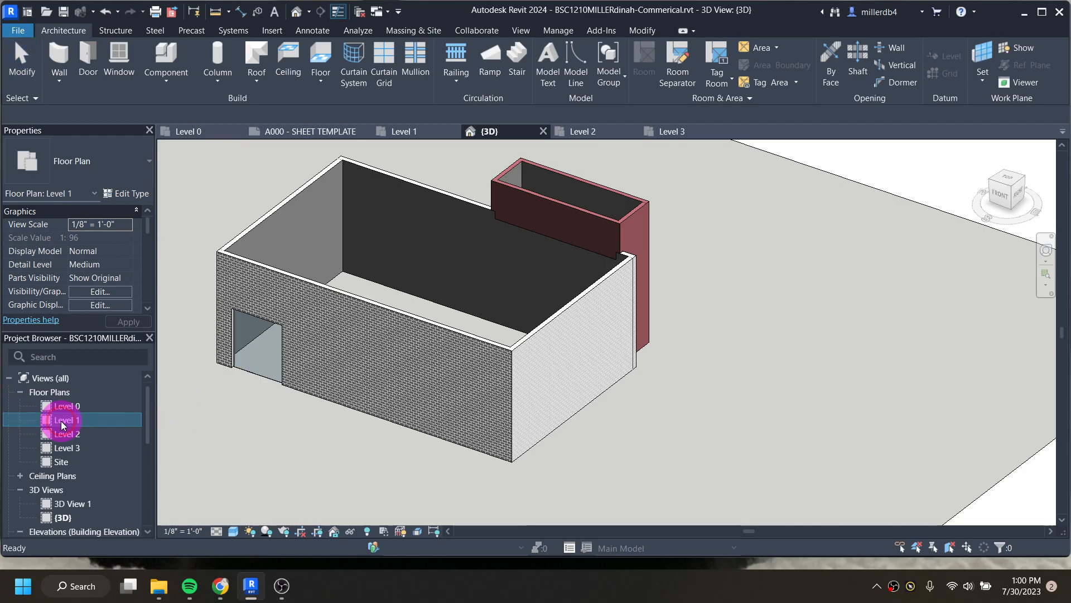
left_click(554, 413)
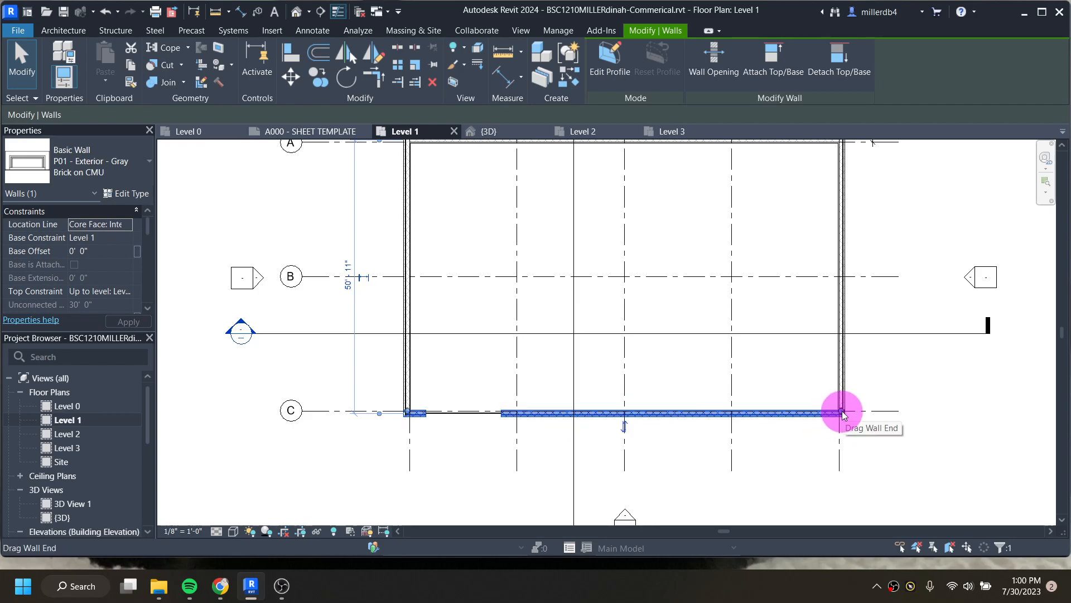
left_click_drag(843, 414, 536, 413)
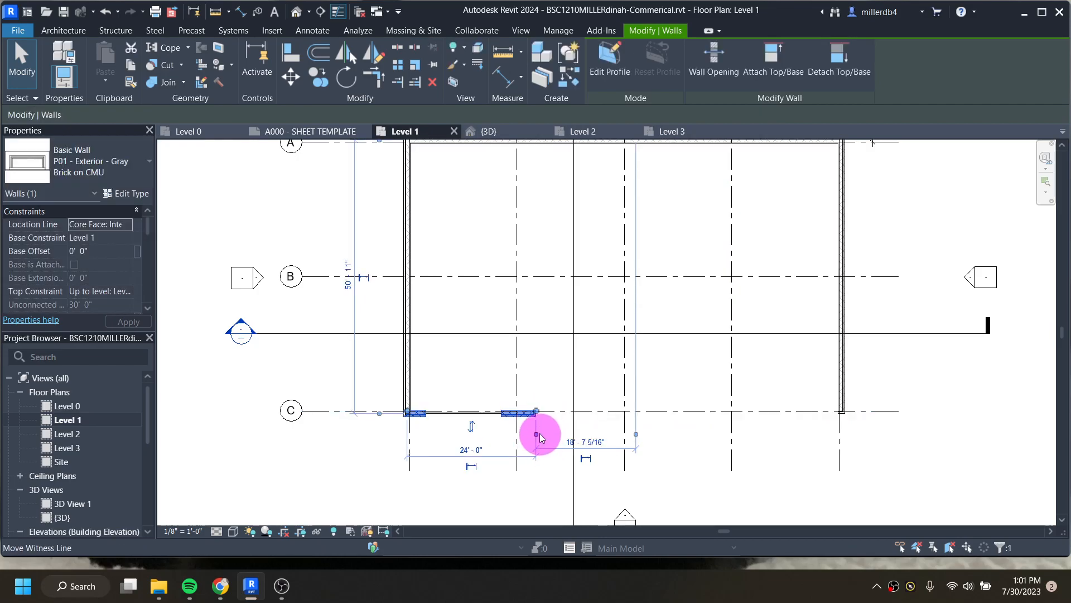
left_click(204, 215)
Draw a second P01 - Curtain Wall along grid C from the shortened brick wall's end to just before grid 3.
left_click(66, 56)
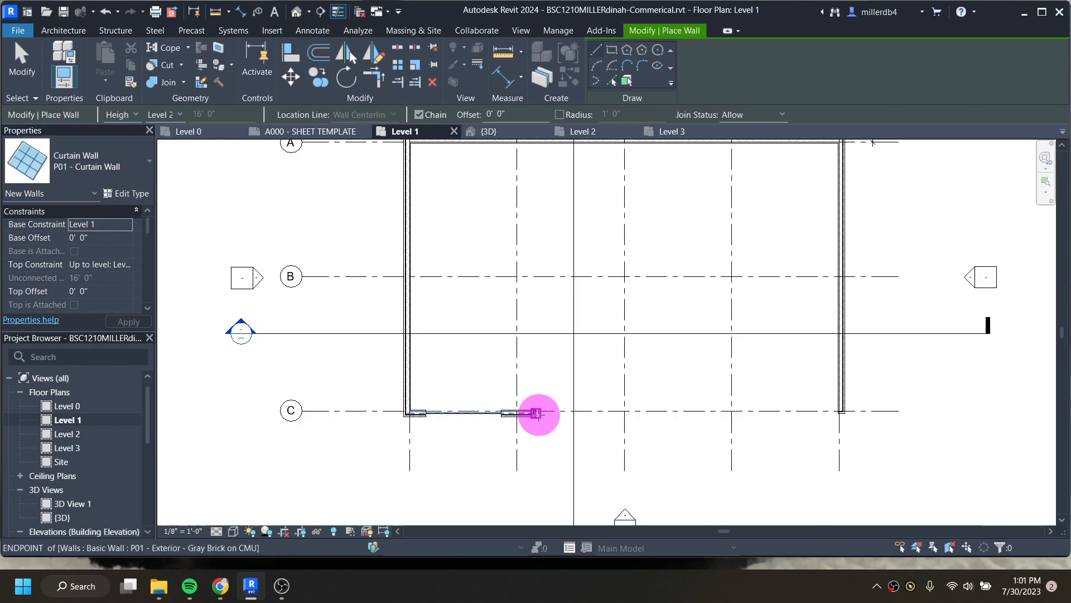
scroll(536, 413, "up", 2)
left_click(535, 413)
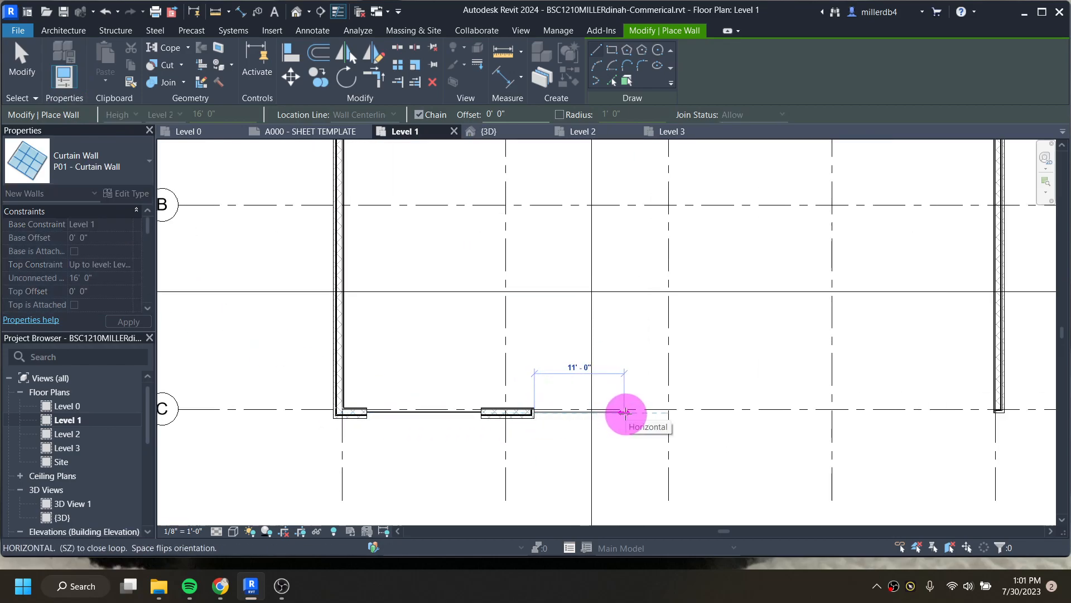
left_click(626, 413)
key("Escape")
Draw a 6' P01 - Exterior - Gray Brick on CMU wall along grid C from the second curtain wall's end.
left_click(115, 162)
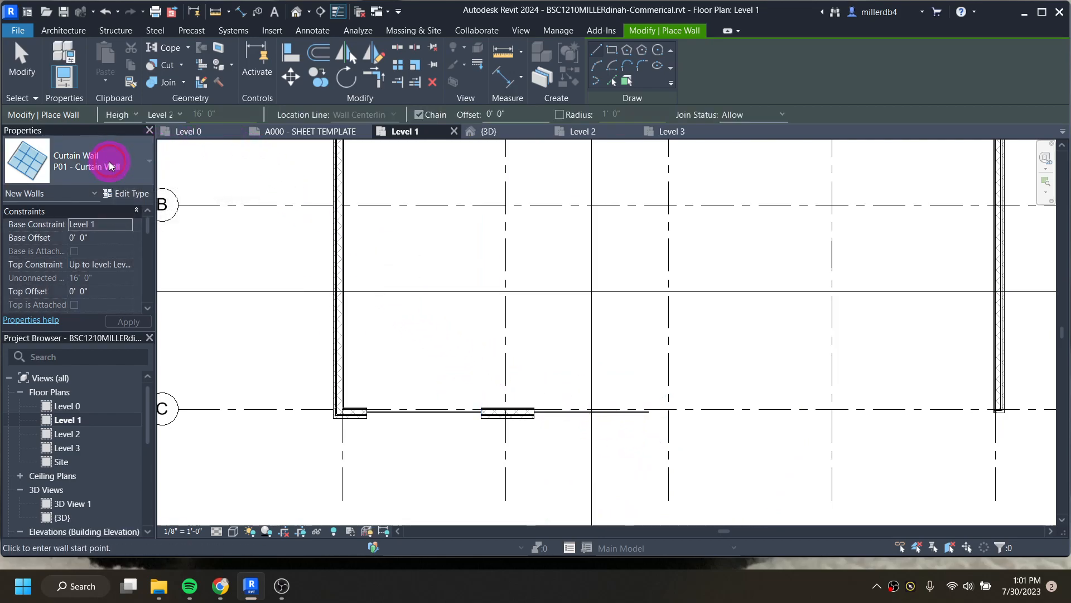
scroll(108, 251, "up", 4)
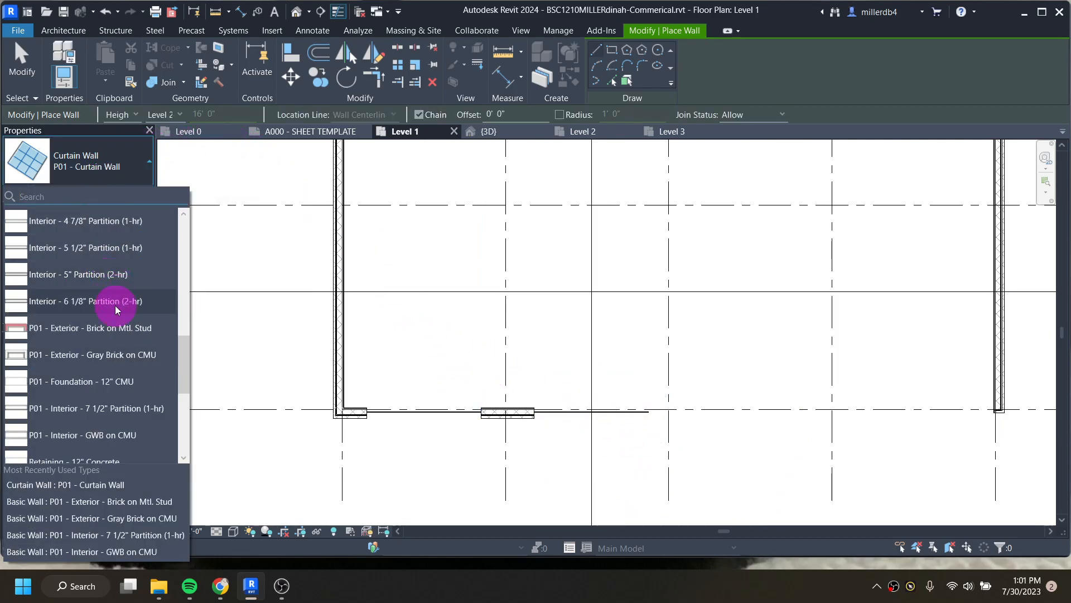
left_click(99, 360)
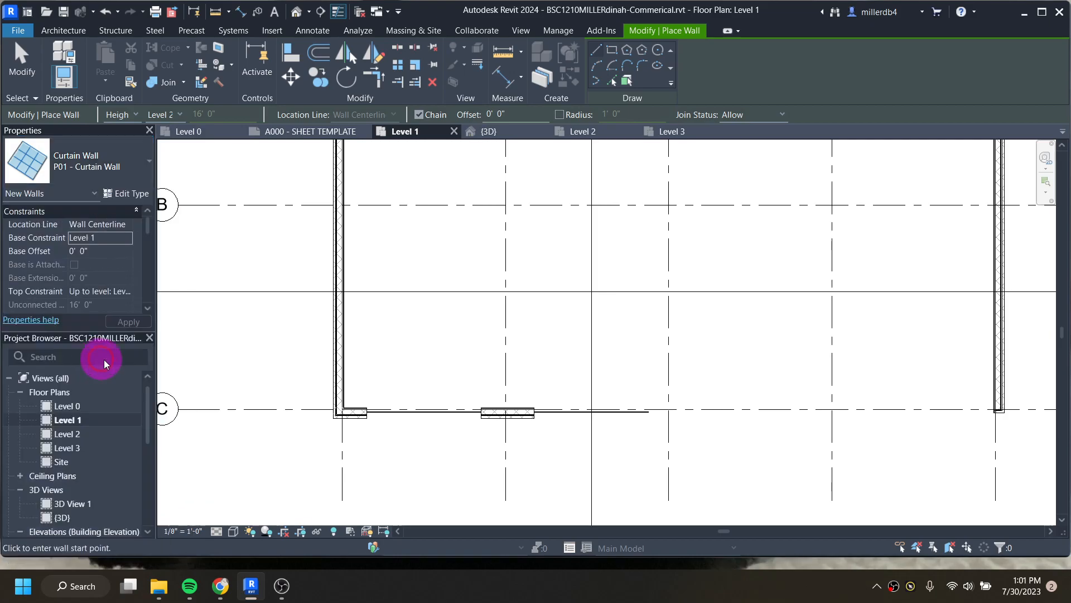
left_click(649, 413)
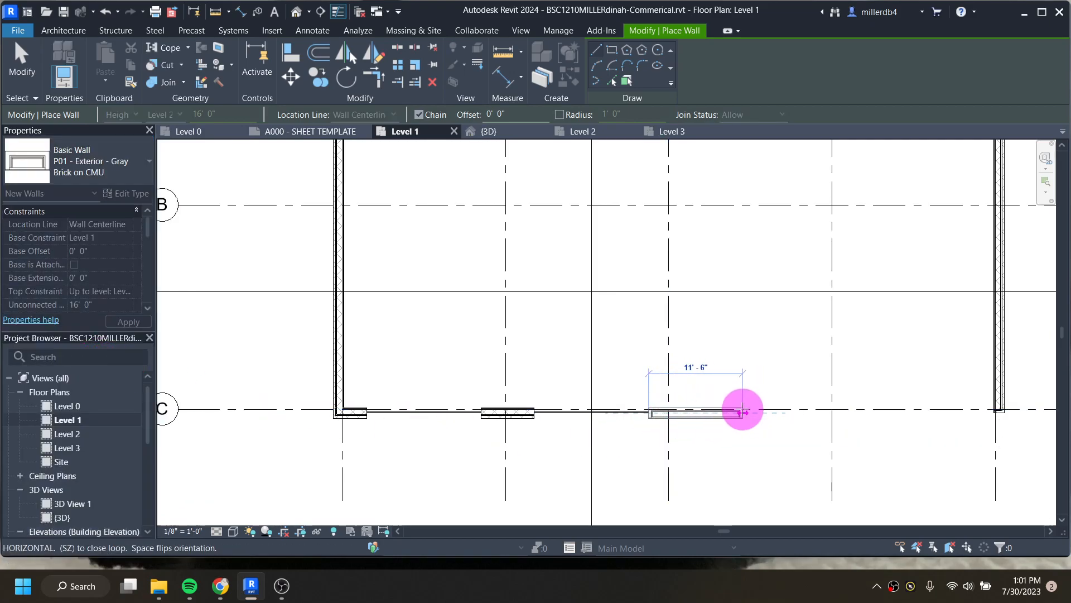
type("6")
key("Return")
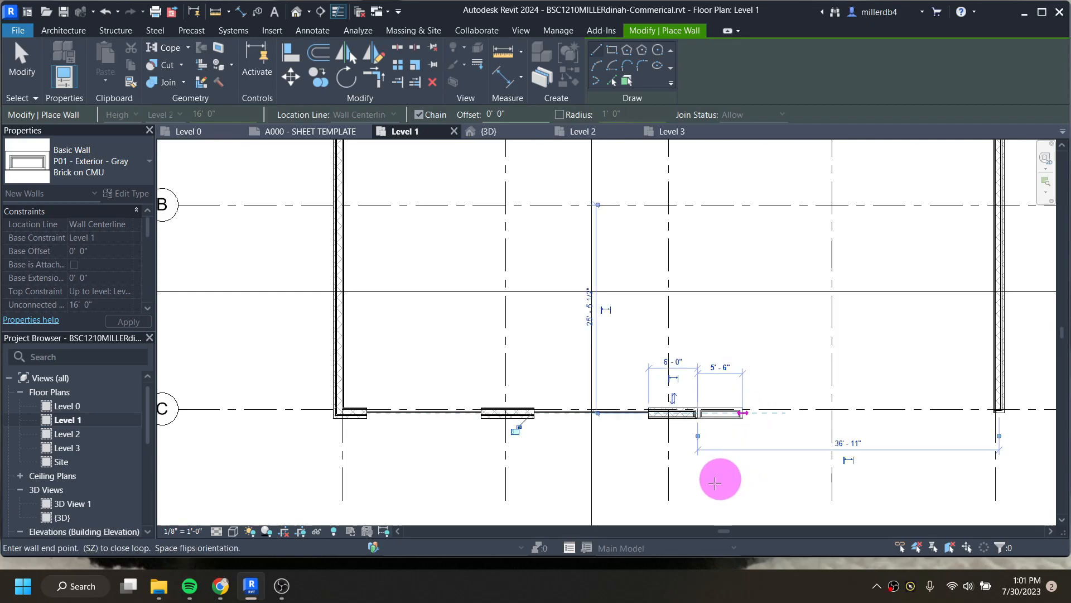
key("Escape")
key("Escape")
Flip the orientation of the 6' brick wall and view the building in 3D.
left_click(674, 415)
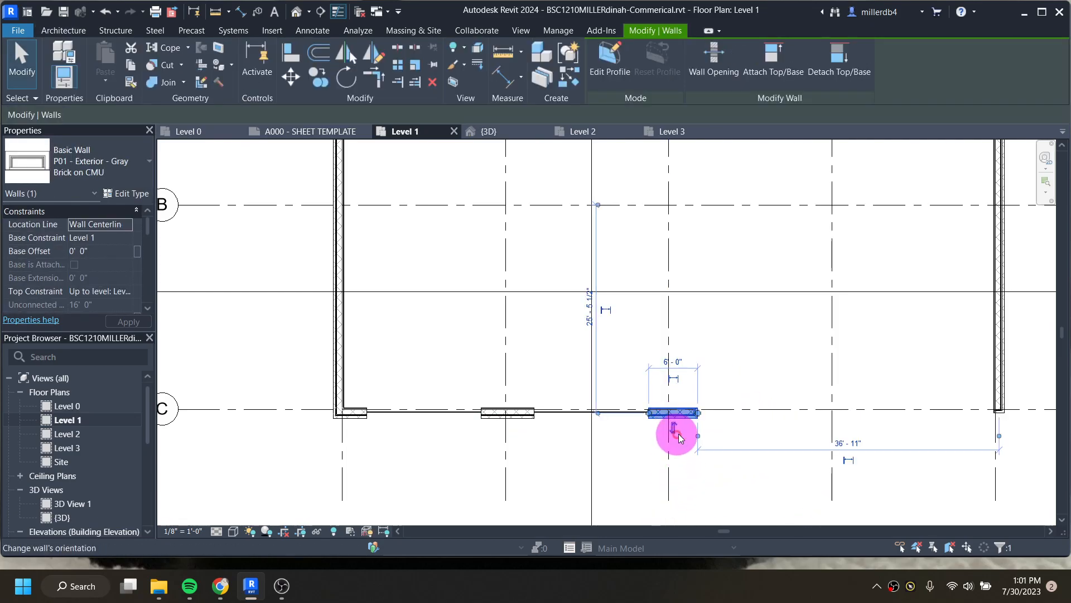
left_click(322, 326)
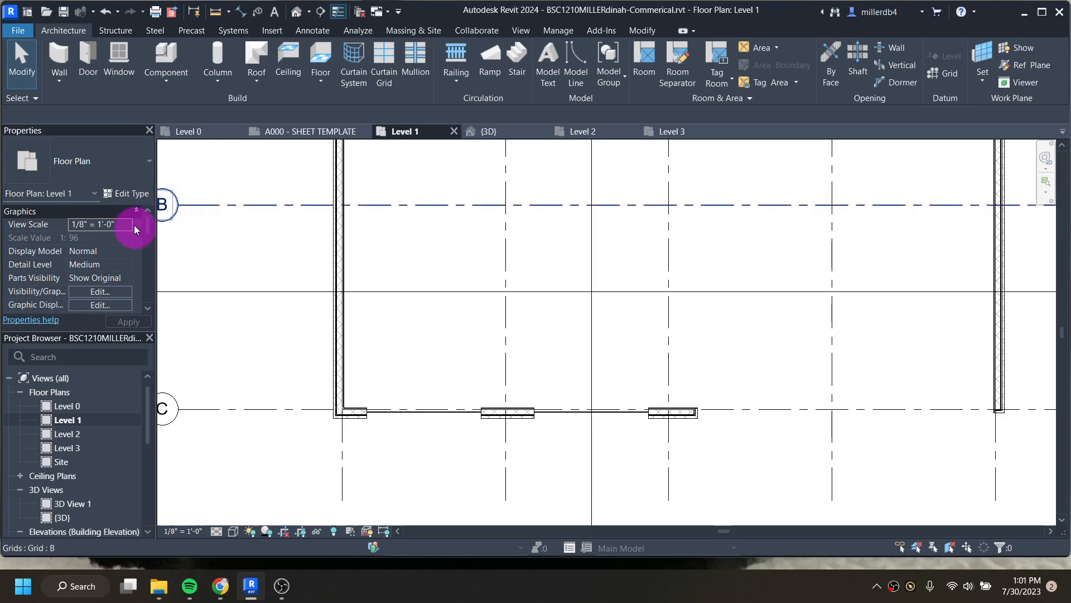
left_click(295, 16)
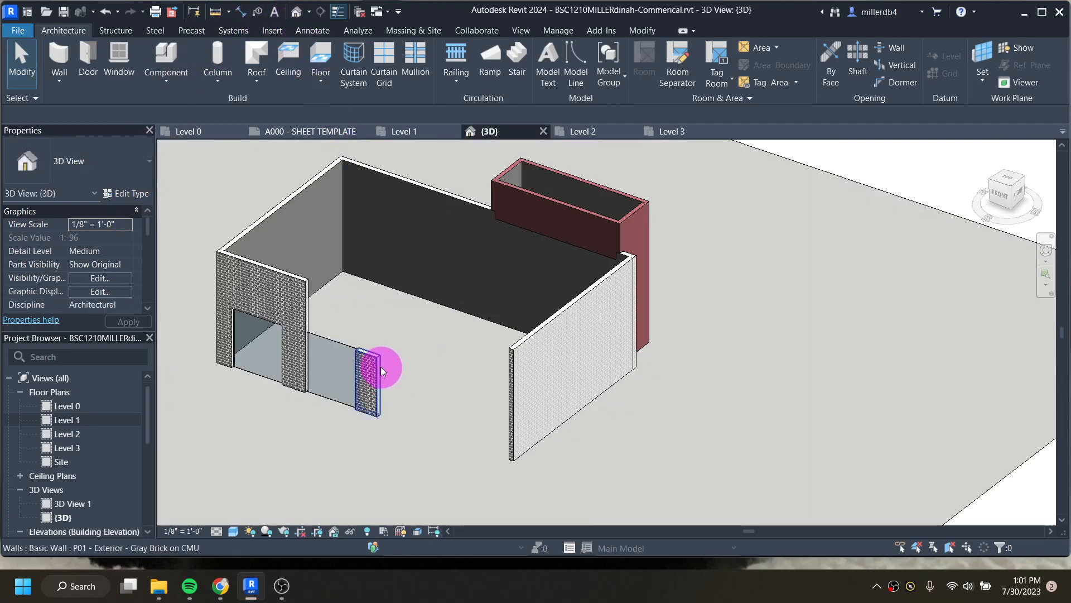
Undo the recent grid C edits: the short brick wall, the second curtain wall and the shortening of the long brick wall.
left_click(303, 298)
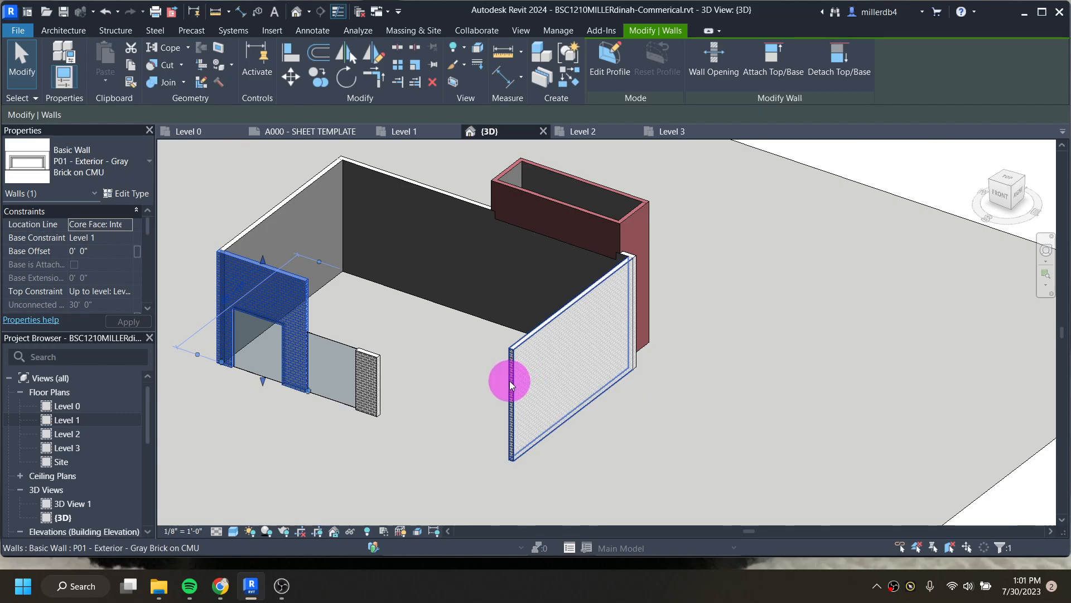
left_click(220, 446)
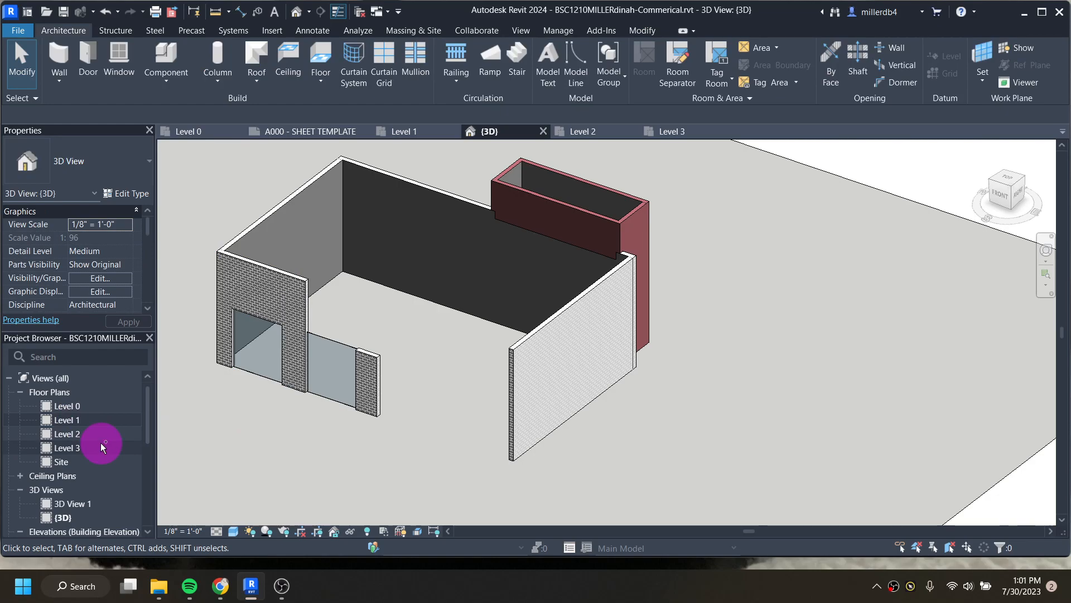
key("ctrl+z")
key("ctrl+z")
key("ctrl+z")
key("ctrl+z")
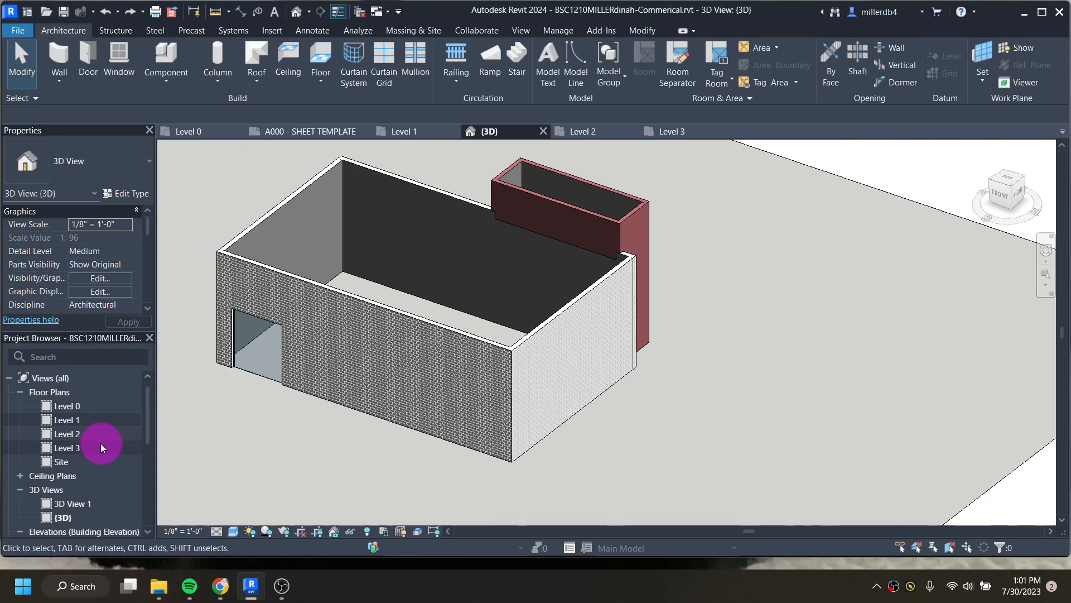
Reopen the Level 1 plan and add an aligned dimension from grid 1 to the near end of the grid C curtain wall.
left_click(263, 379)
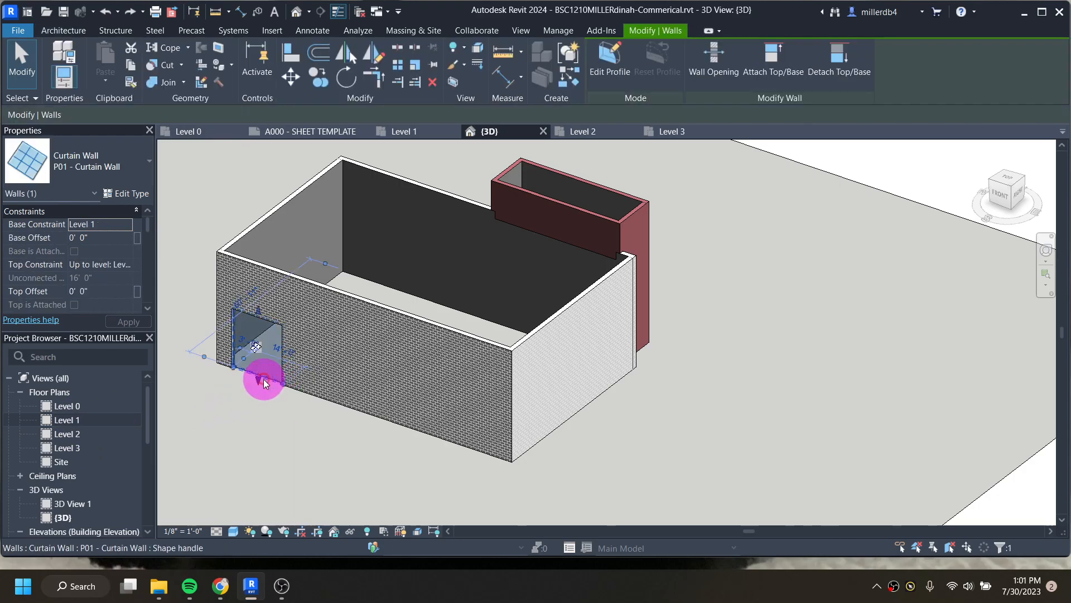
double_click(65, 421)
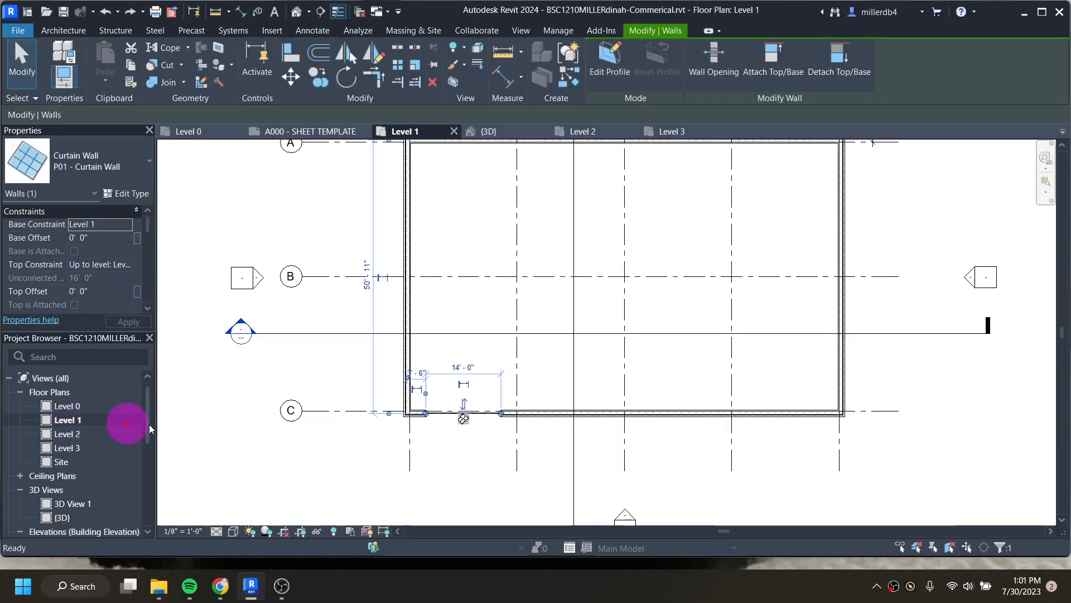
left_click(429, 406)
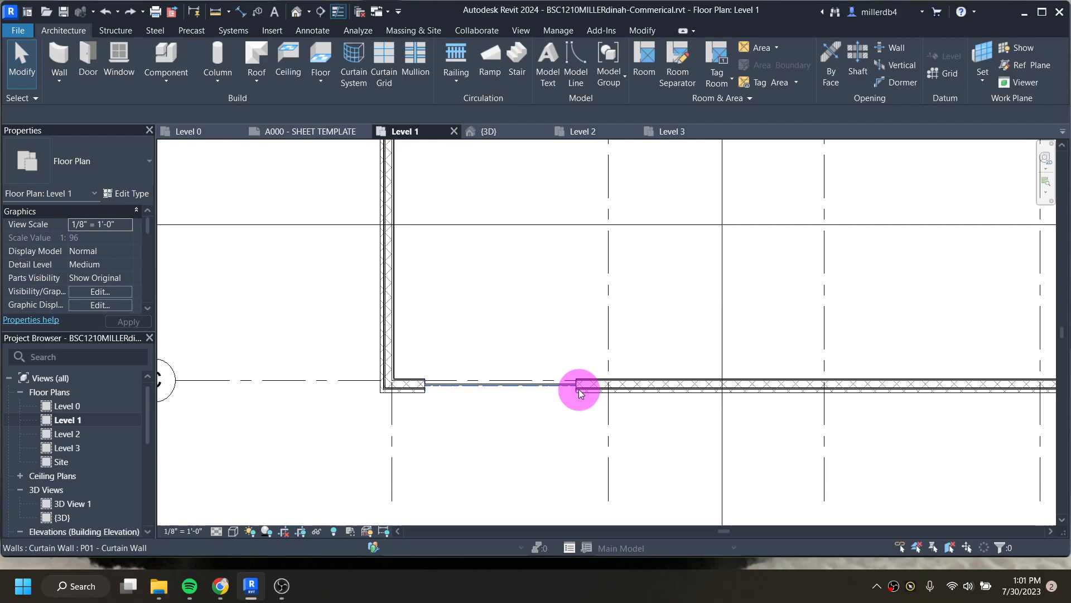
left_click(241, 12)
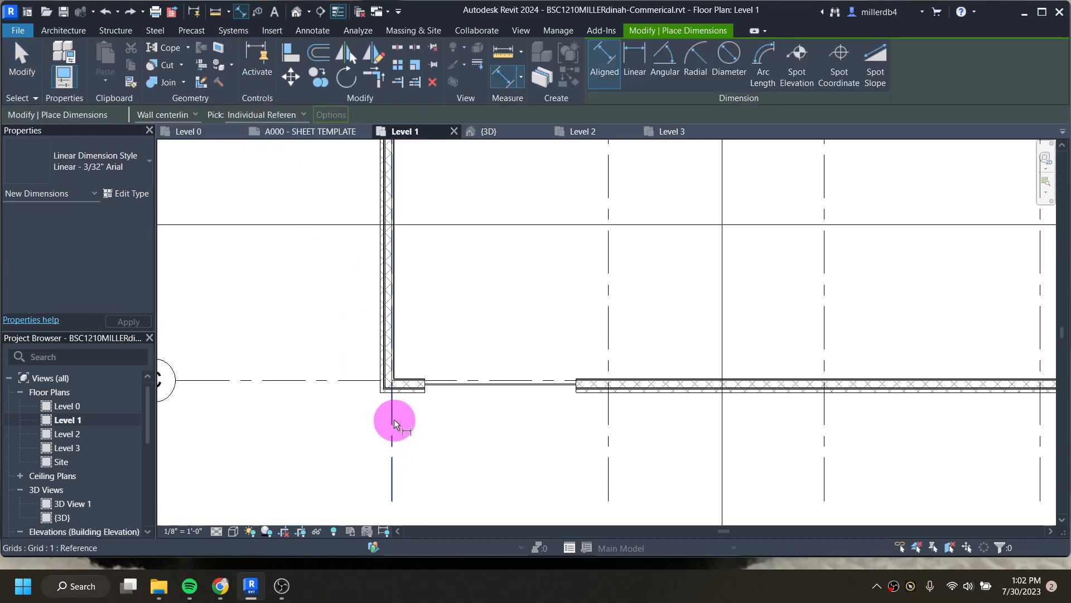
left_click(393, 419)
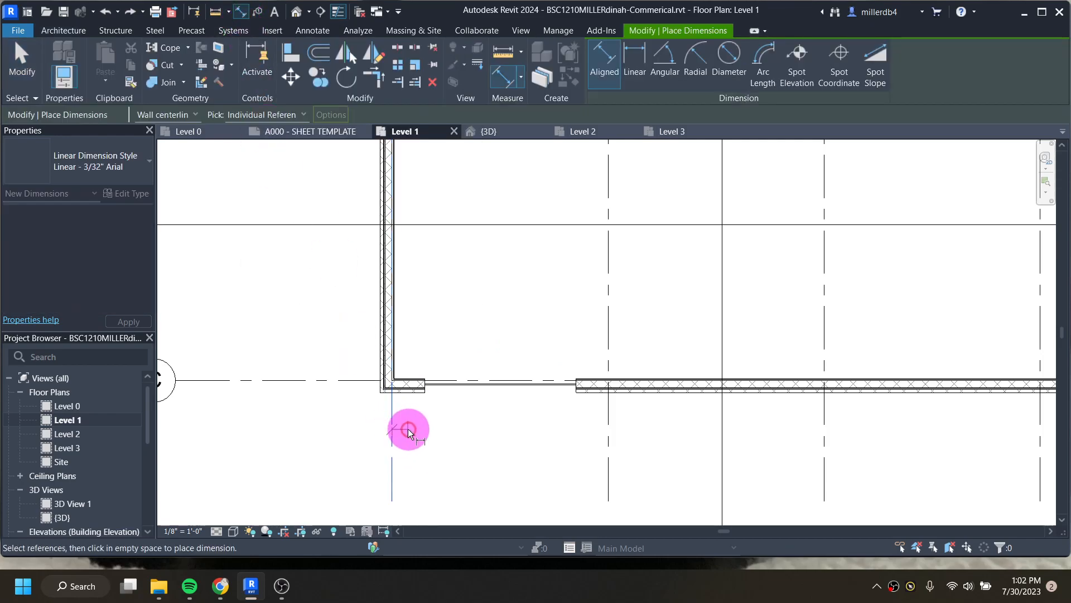
left_click(427, 392)
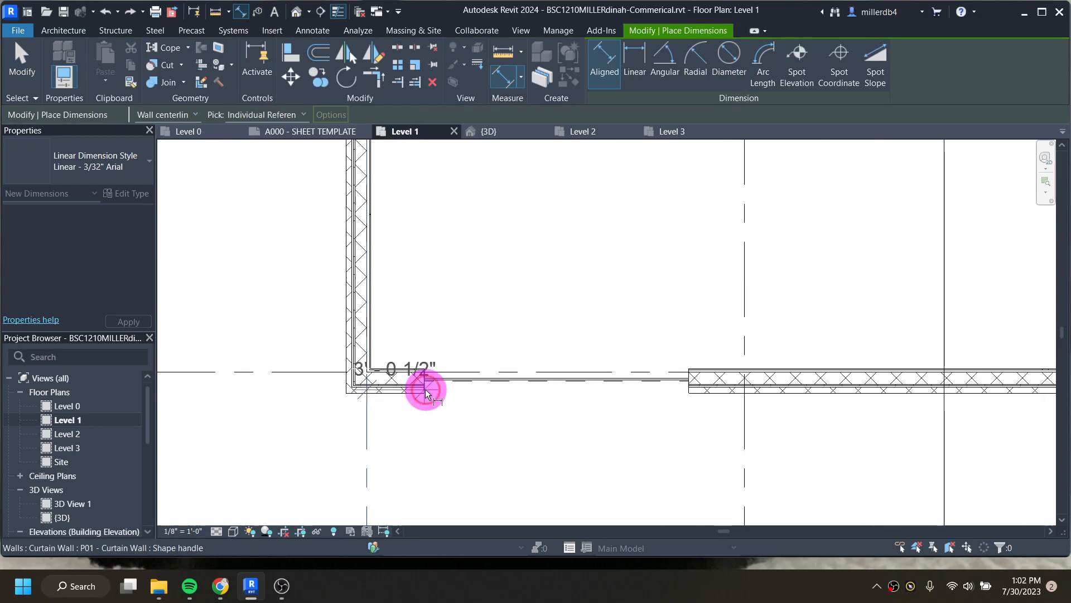
scroll(424, 424, "up", 2)
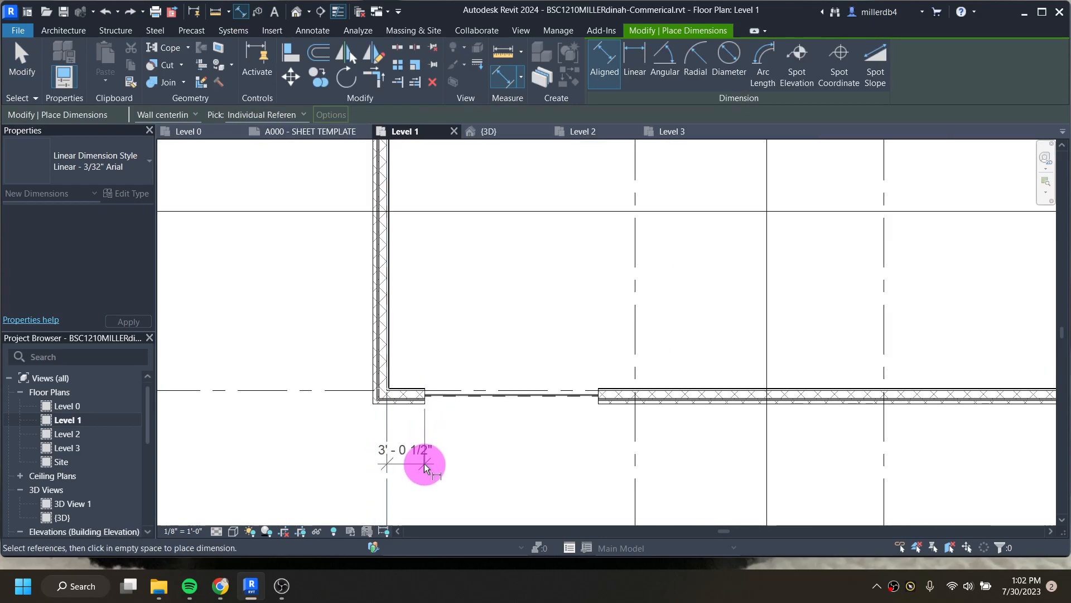
middle_click_drag(422, 495, 421, 424)
left_click(423, 436)
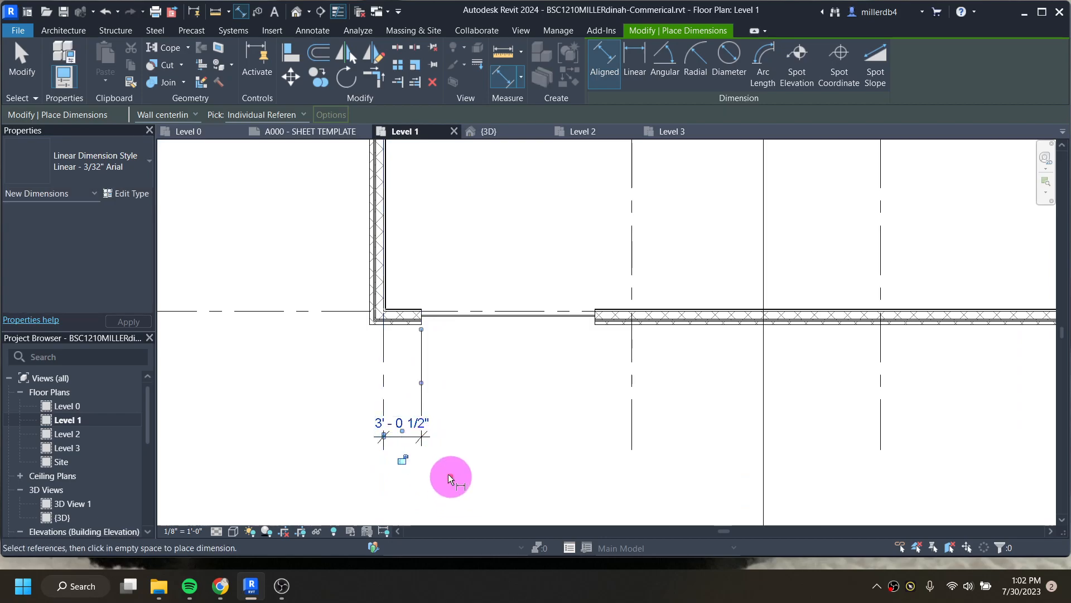
key("Escape")
key("Escape")
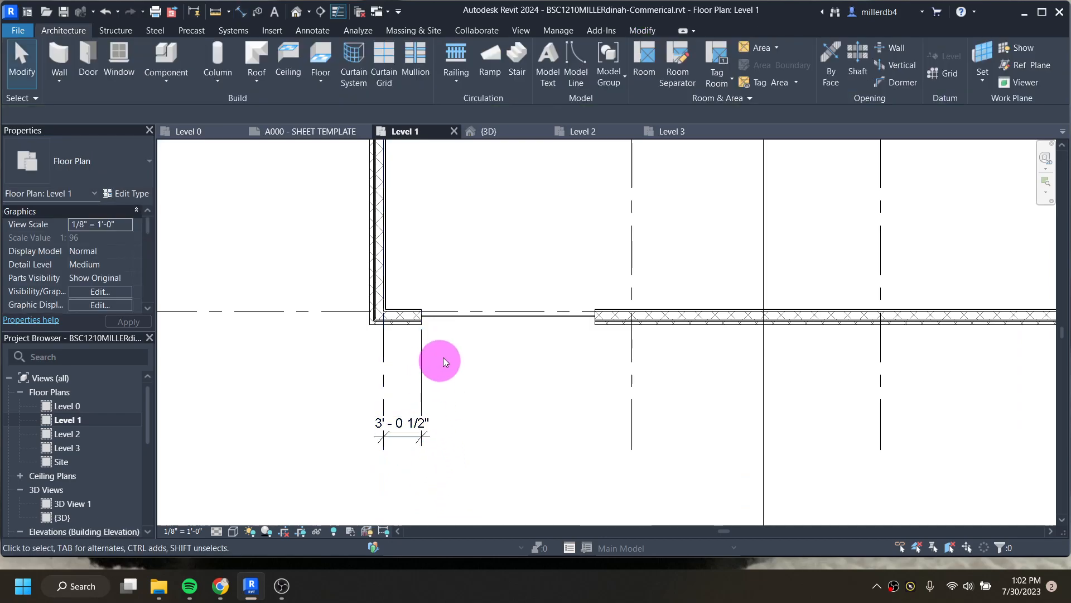
Set the curtain wall's dimensioned offset from grid 1 to 3' and lock that dimension.
left_click(451, 322)
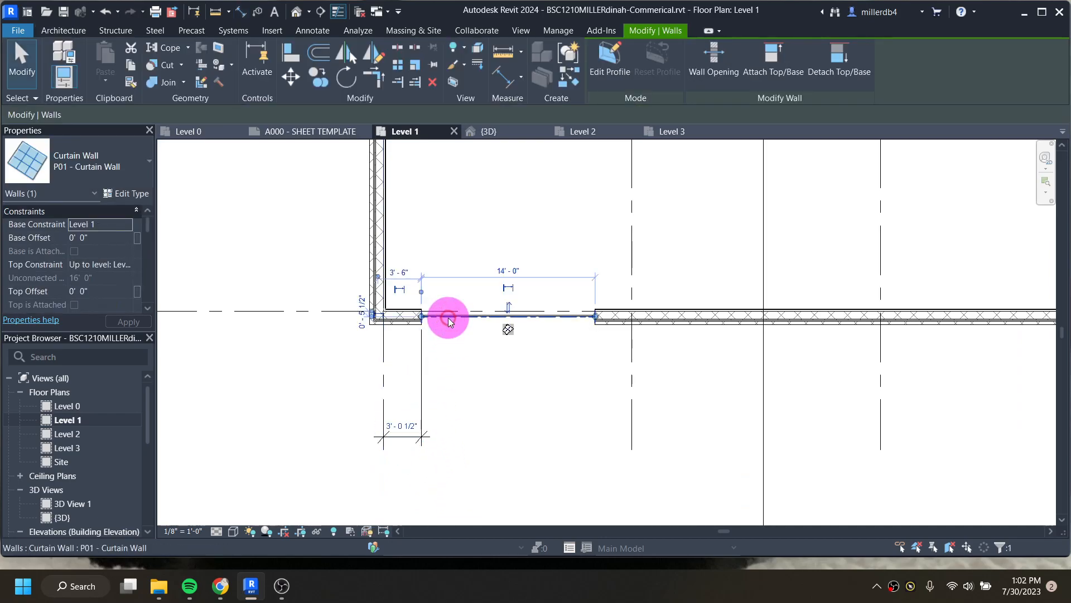
left_click(406, 428)
type("3")
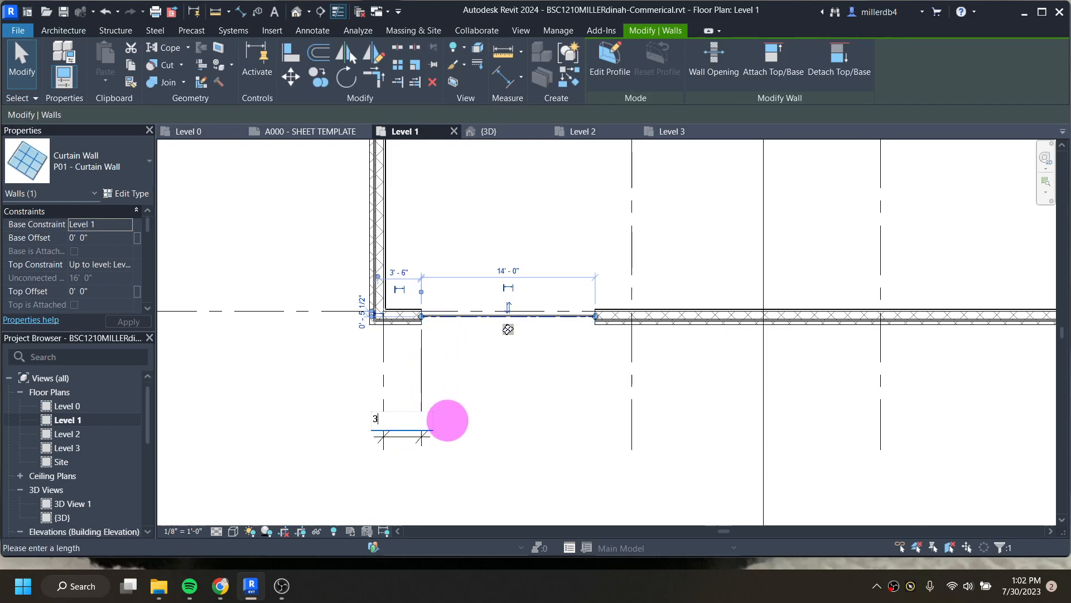
key("Return")
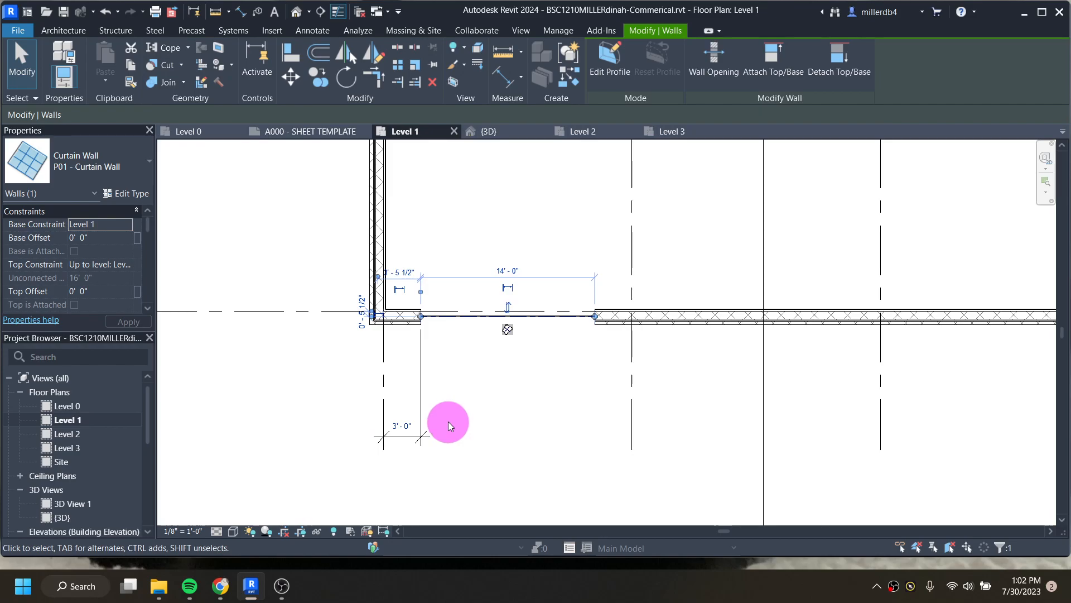
left_click(499, 368)
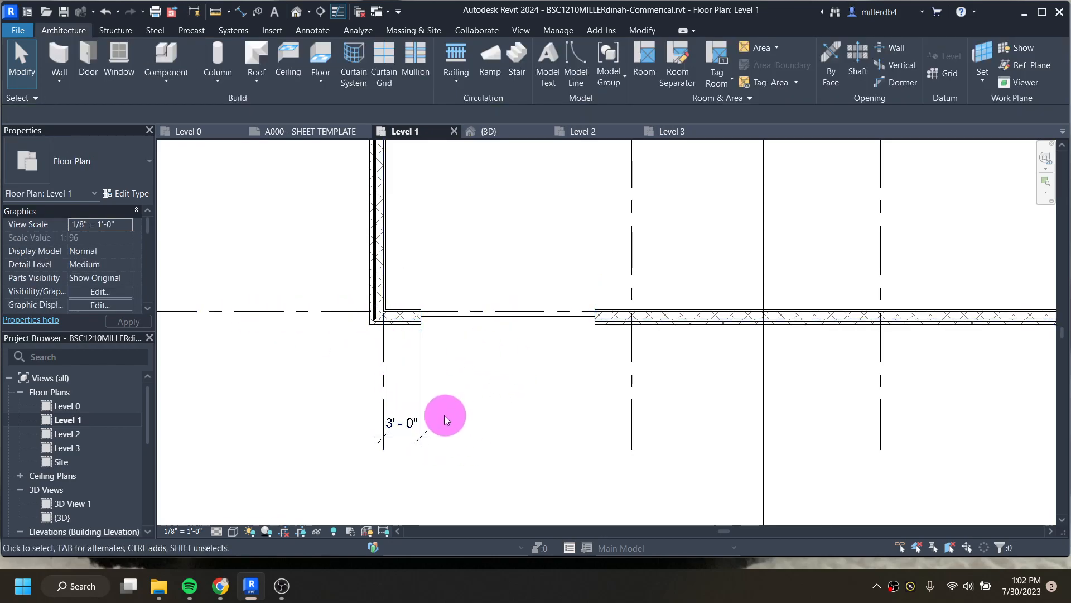
left_click(421, 393)
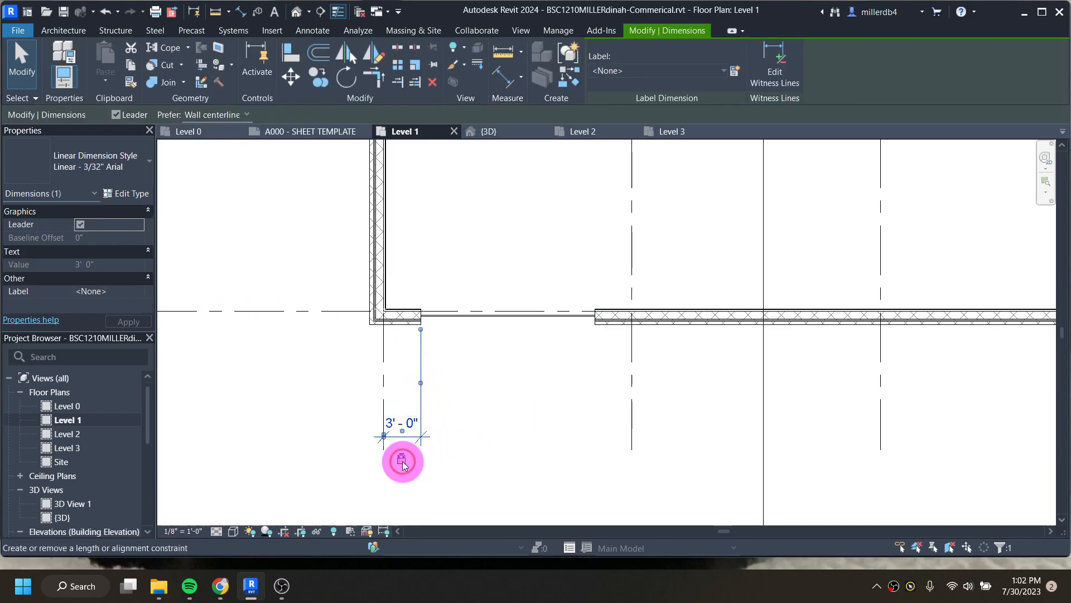
middle_click_drag(545, 414, 385, 424)
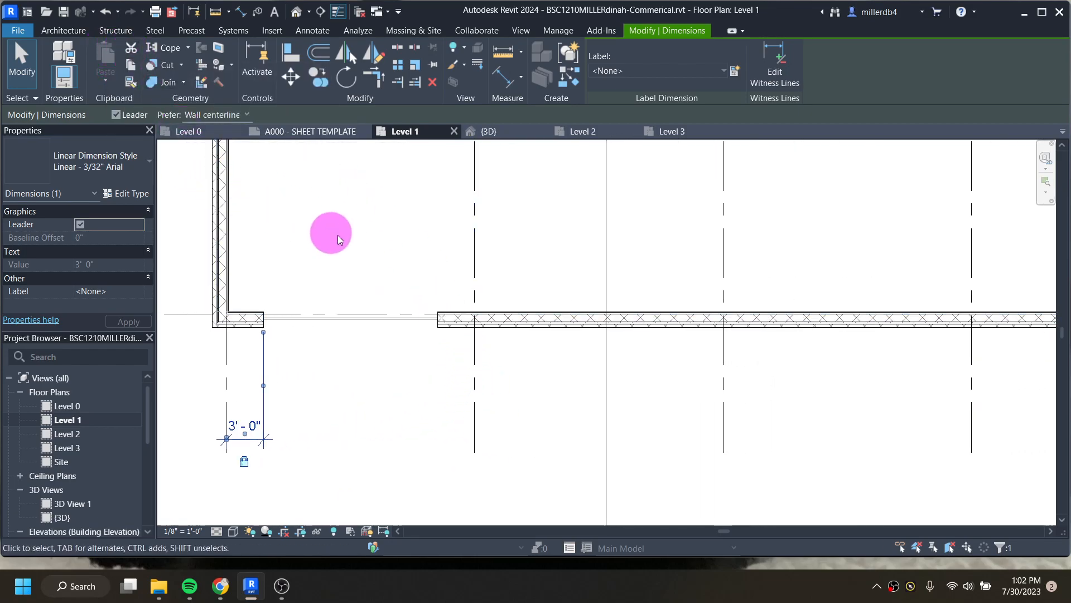
key("Escape")
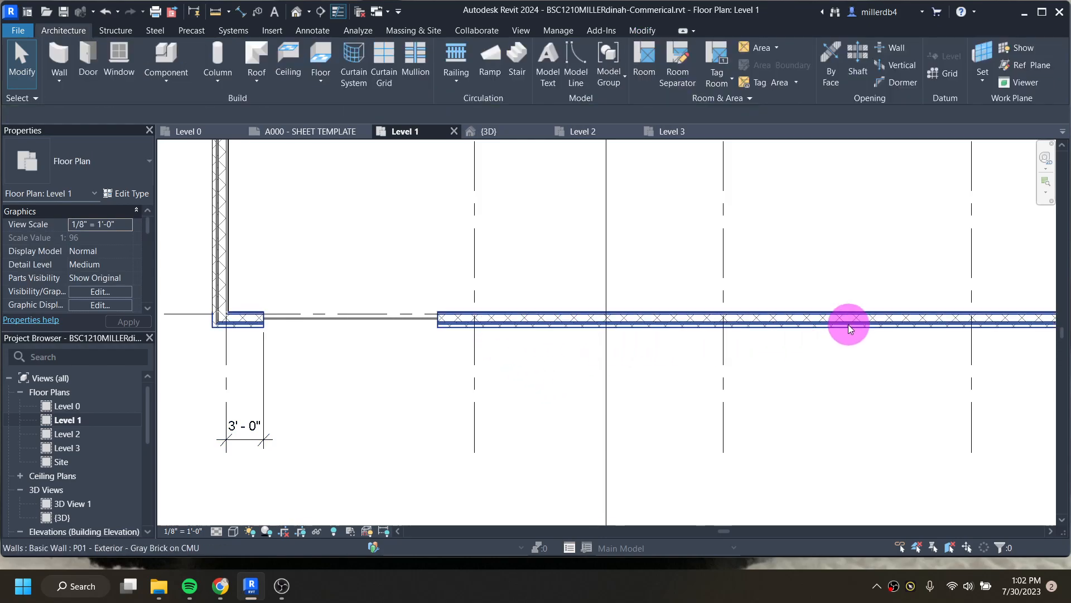
Draw a 14' P01 - Curtain Wall inside the grid C brick wall between grids 2 and 3, starting about 24' from the west wall.
middle_click_drag(848, 323, 626, 331)
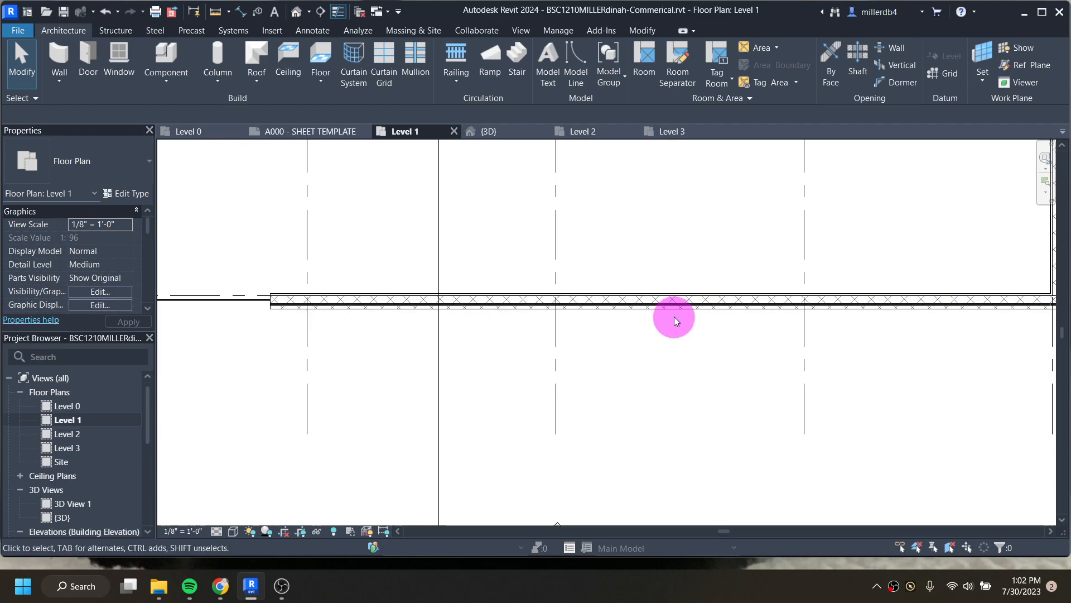
scroll(692, 318, "down", 2)
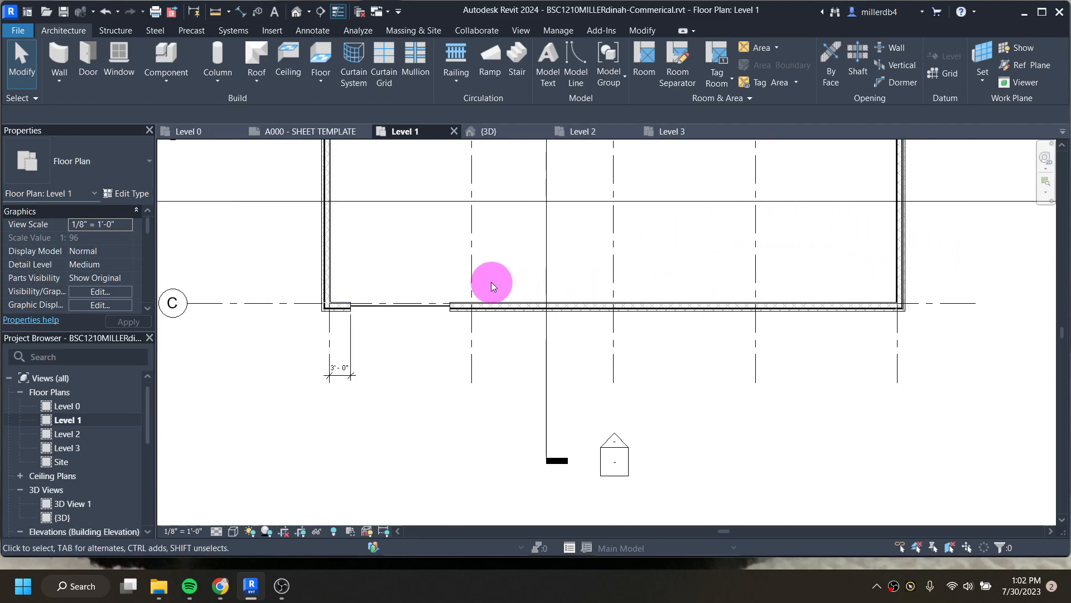
key("w")
key("a")
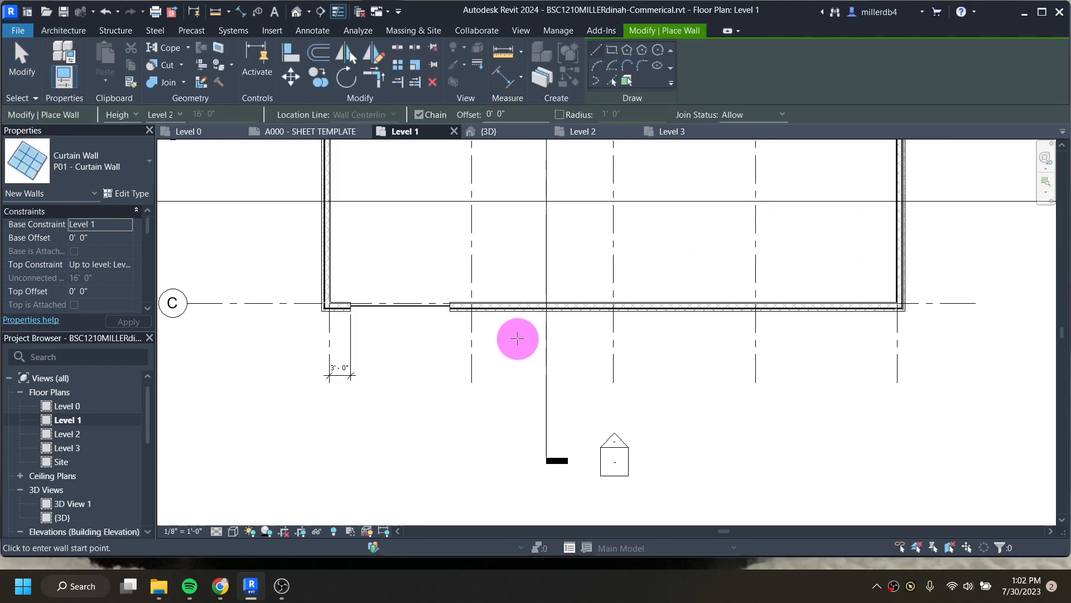
scroll(501, 301, "up", 2)
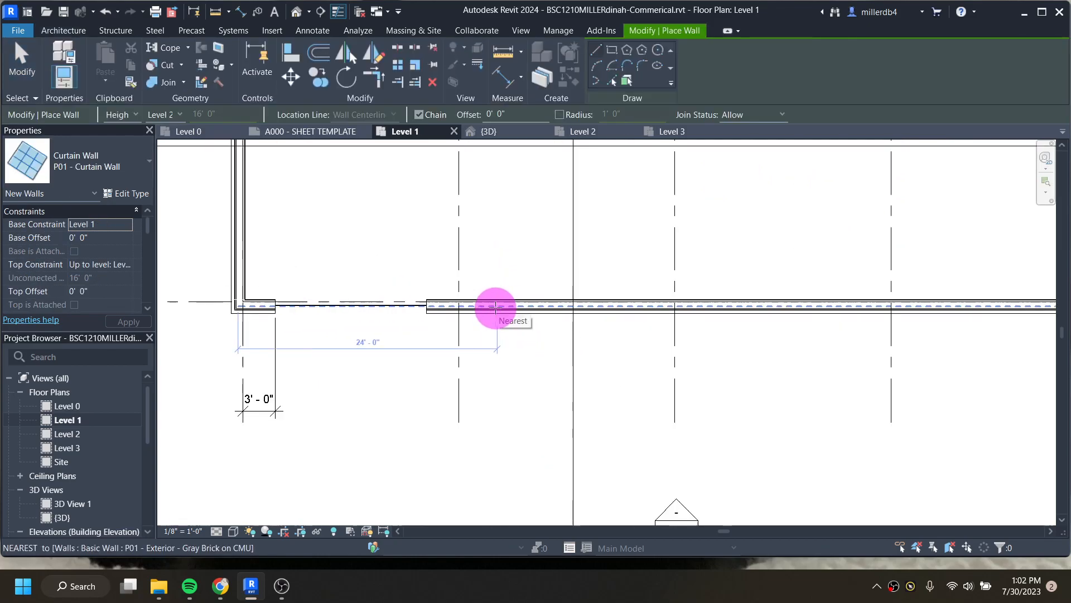
left_click(497, 306)
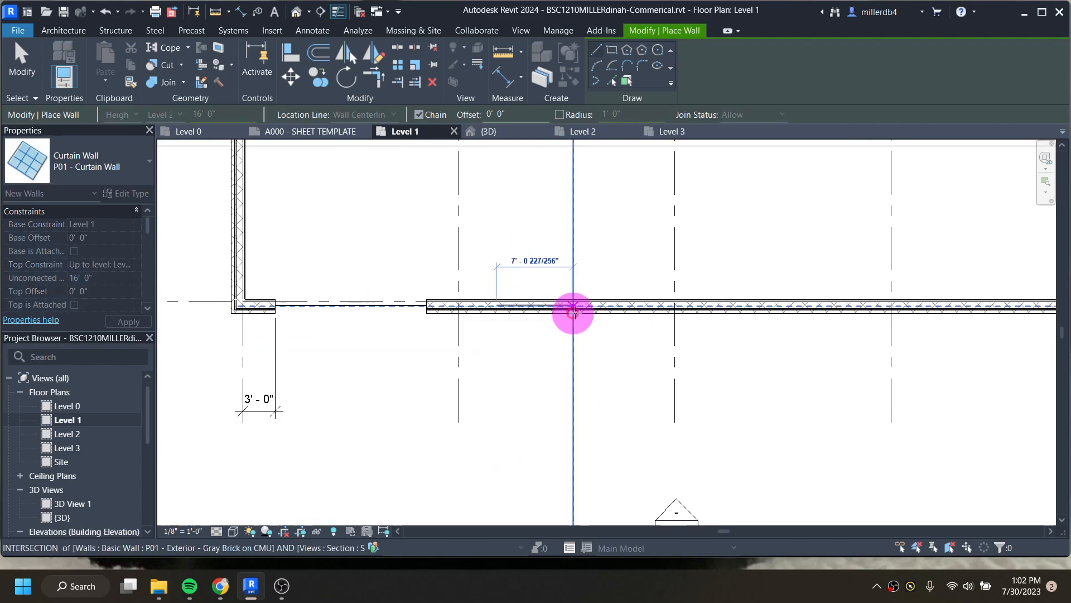
type("14")
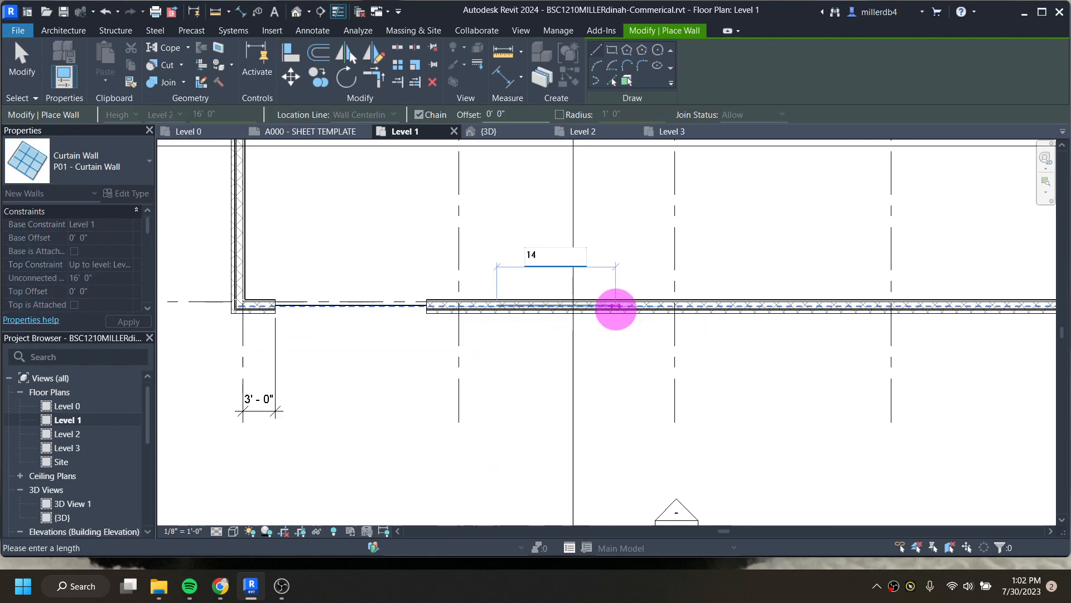
key("Return")
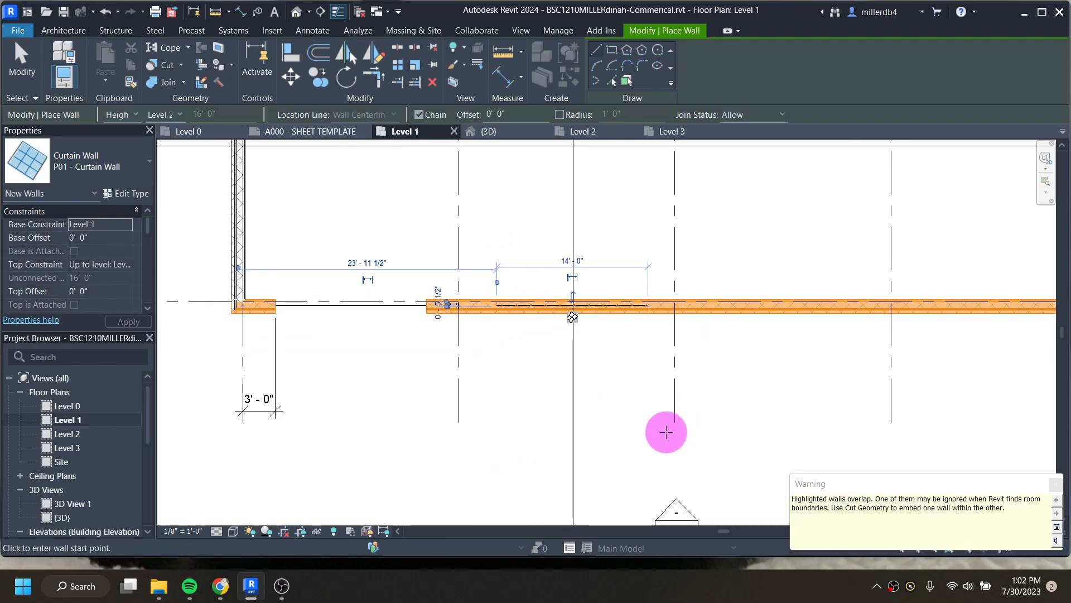
Begin a third P01 - Curtain Wall inside the grid C brick wall, just east of grid 3.
left_click(699, 305)
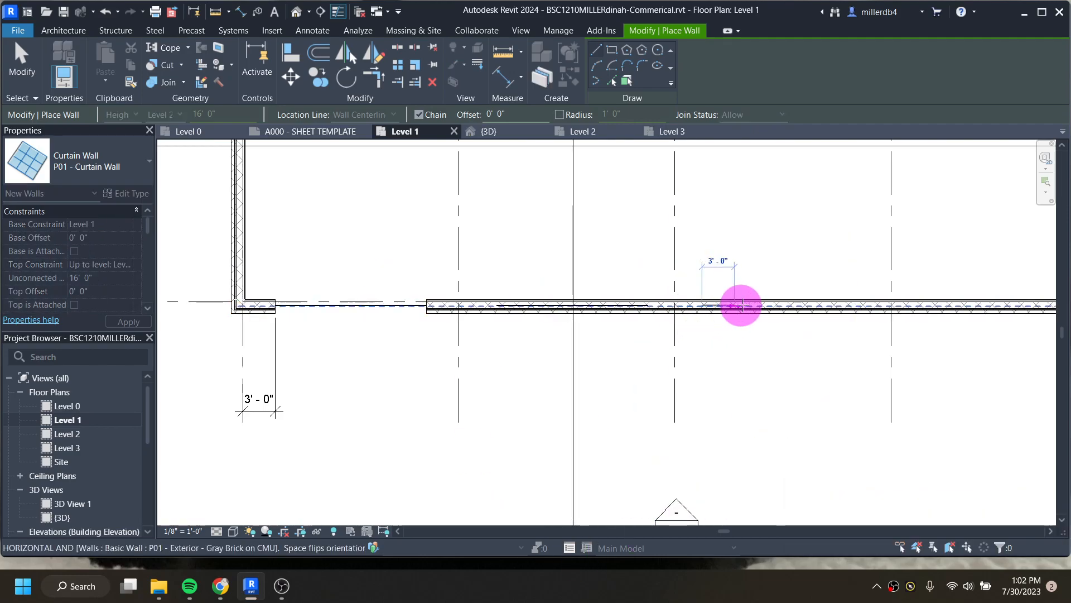
Draw two 14'-0" P01 curtain walls, one in the south exterior wall's third bay and one near the east wall's south end.
type("17")
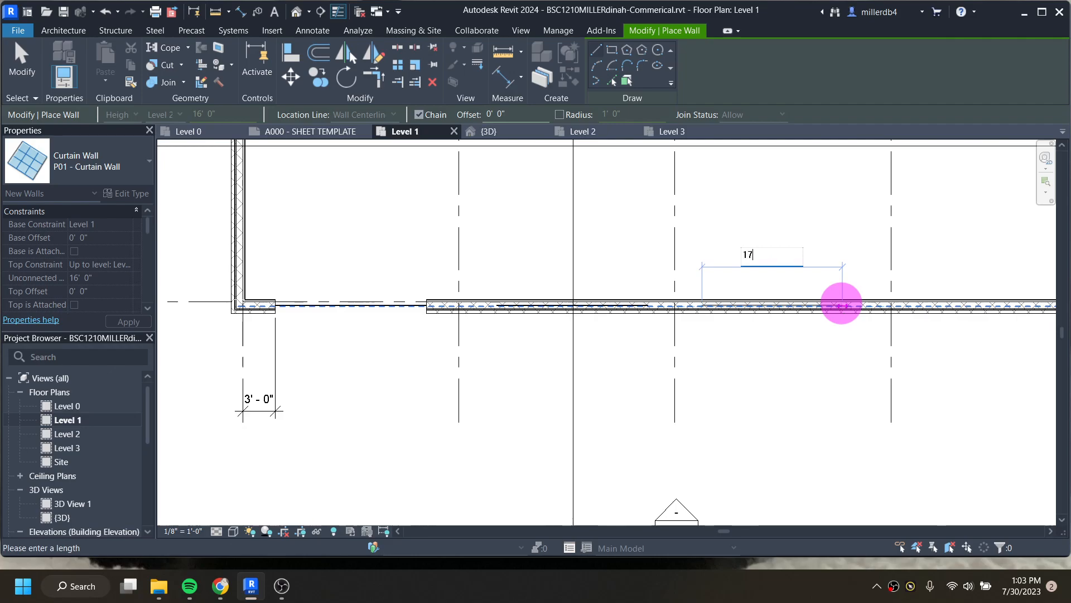
key("Return")
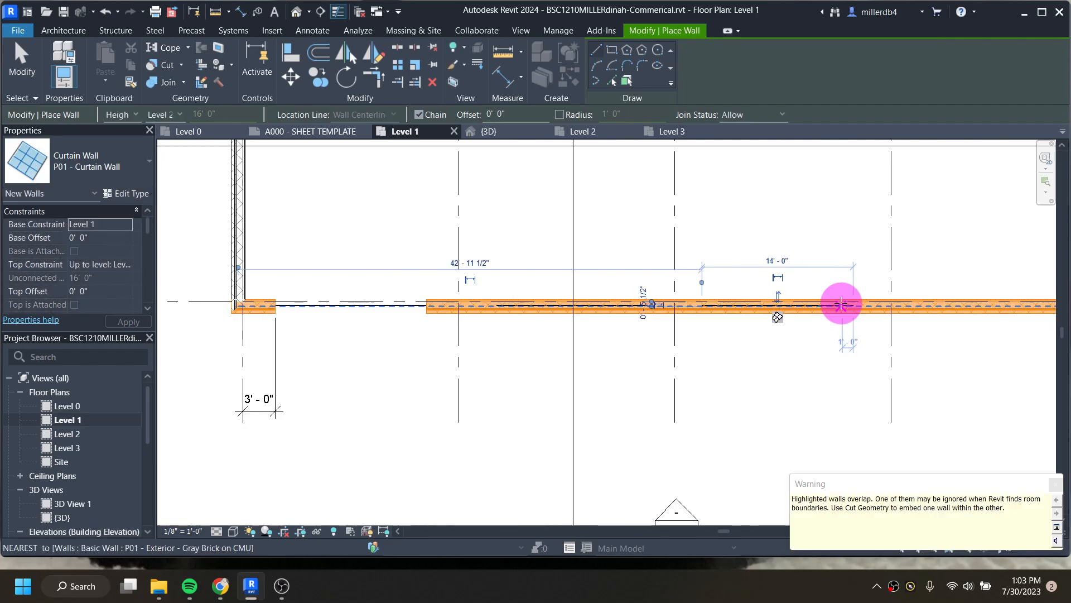
scroll(840, 304, "down", 4)
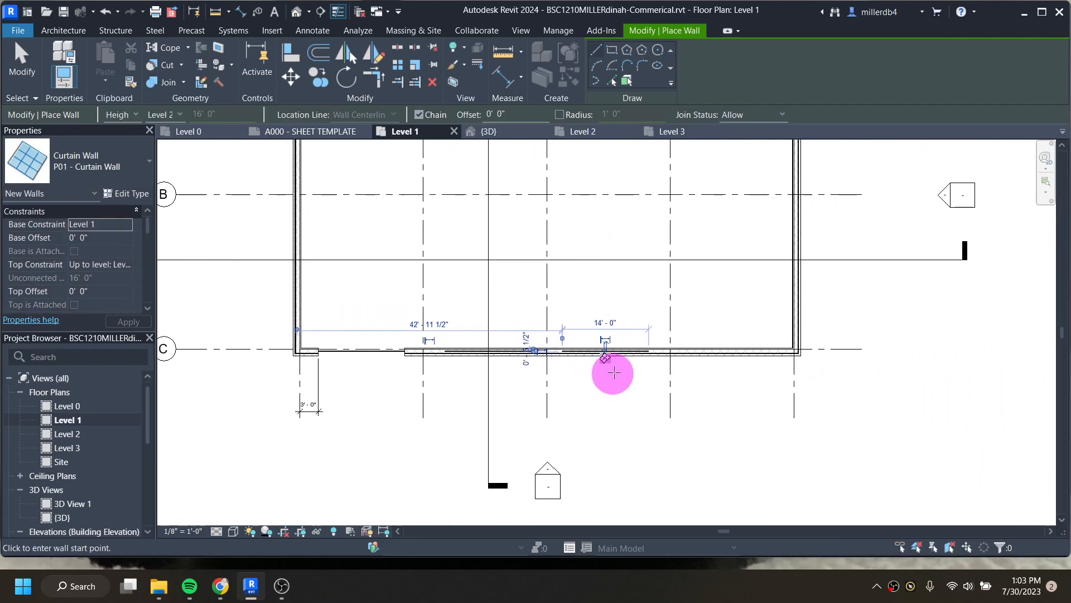
left_click(796, 333)
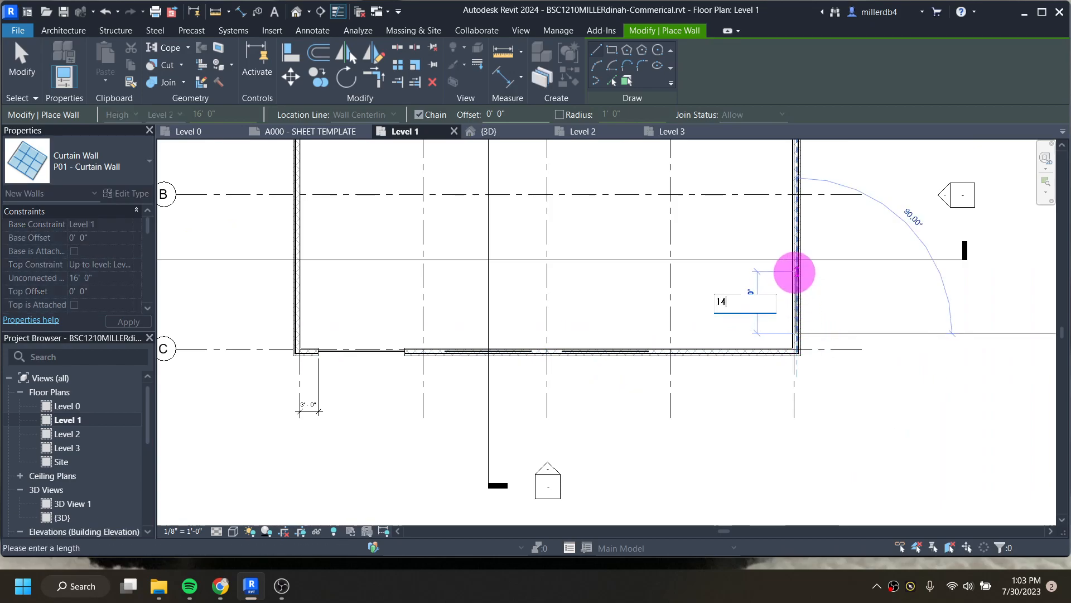
left_click(795, 272)
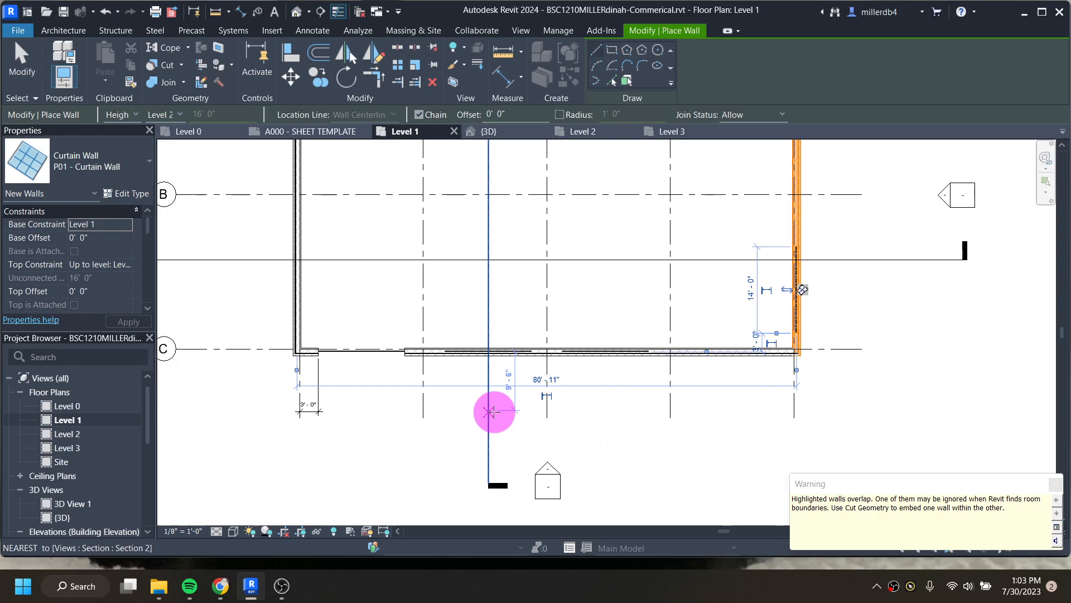
key("Escape")
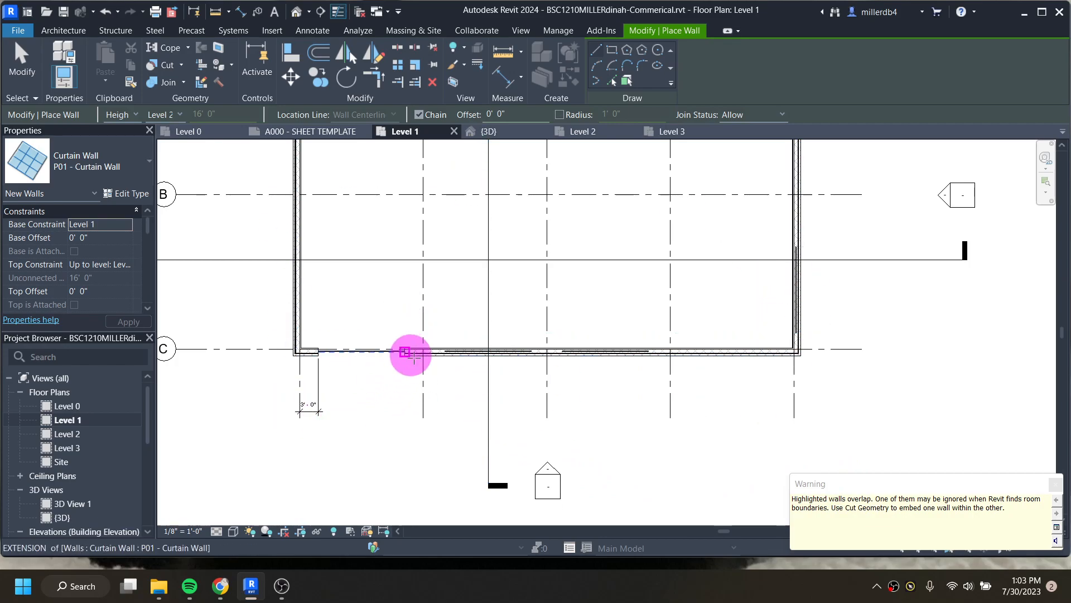
Cut the south brick exterior wall with its second and third curtain walls.
left_click(160, 63)
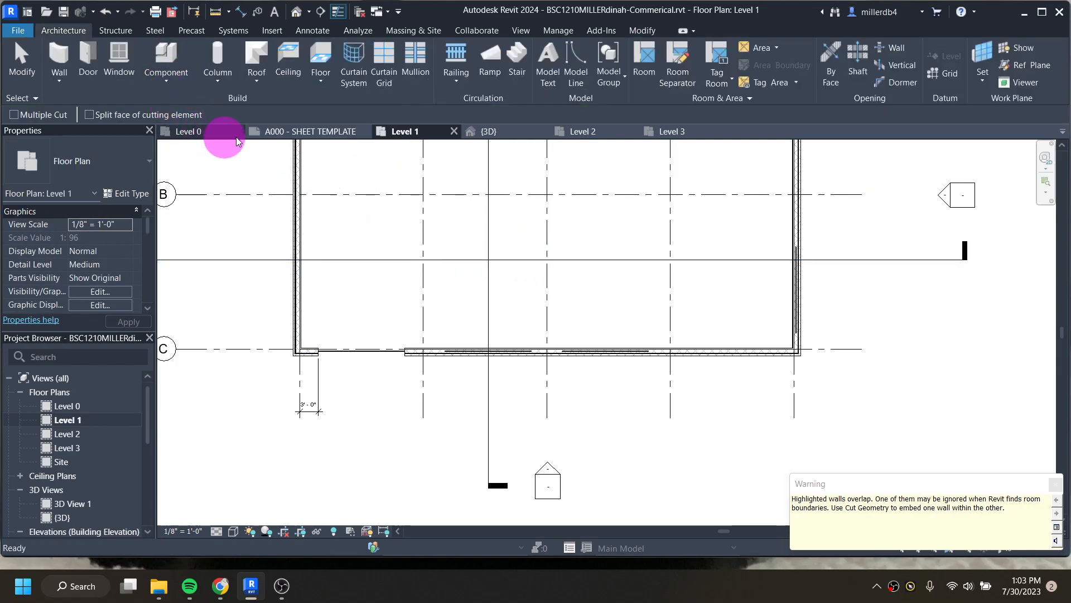
left_click(642, 31)
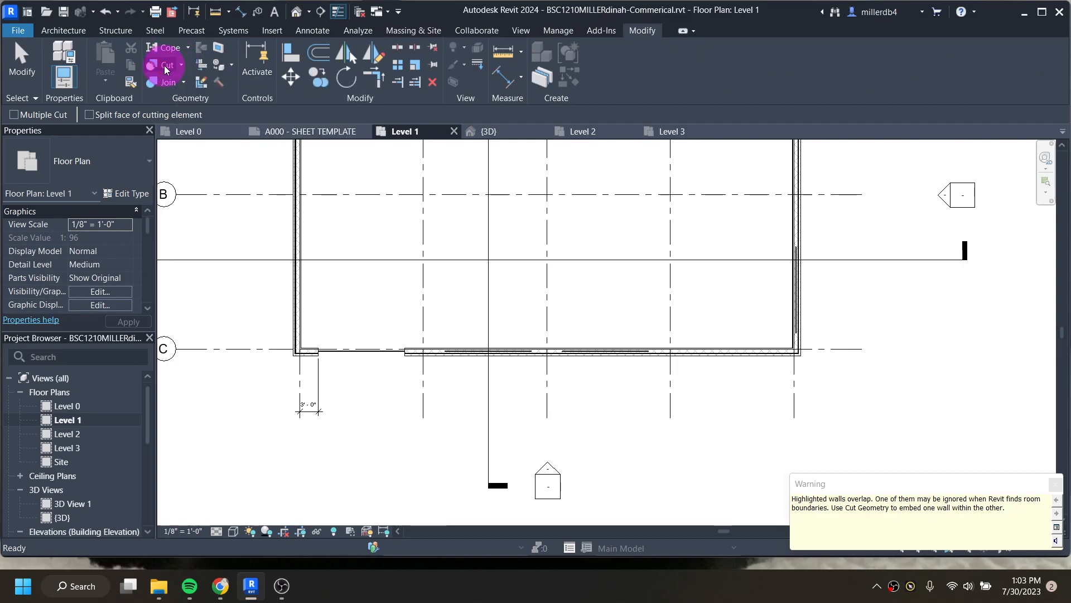
scroll(435, 347, "up", 3)
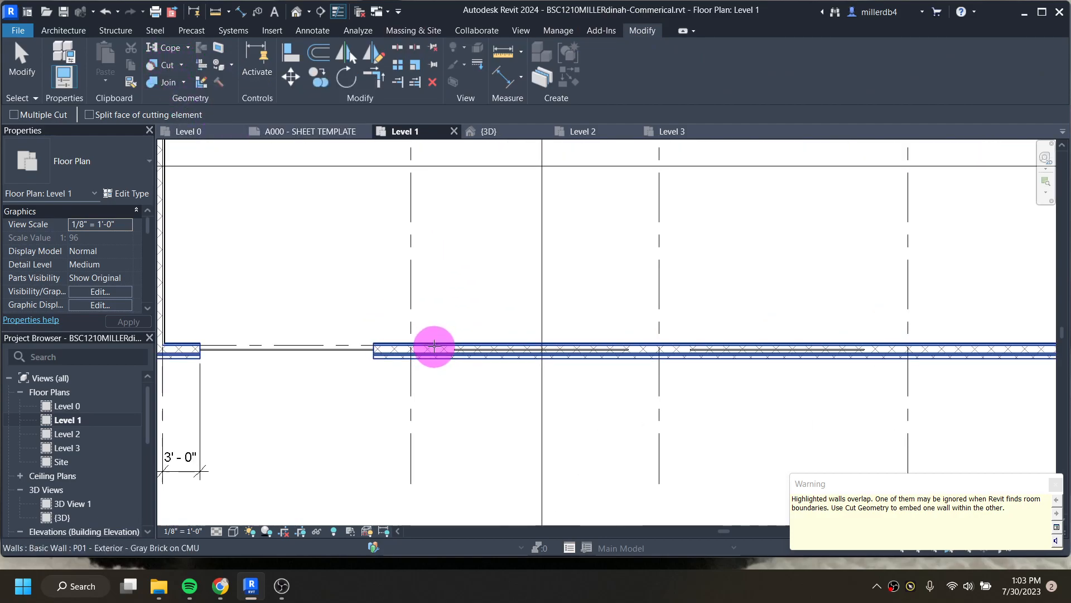
left_click(435, 347)
left_click(471, 350)
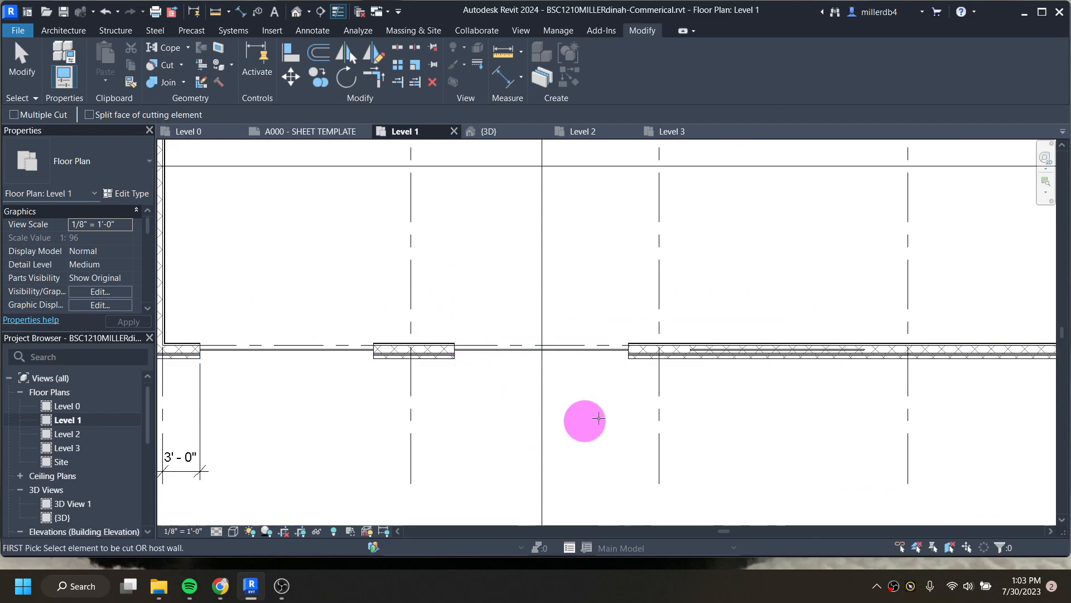
scroll(624, 413, "down", 1)
left_click(674, 362)
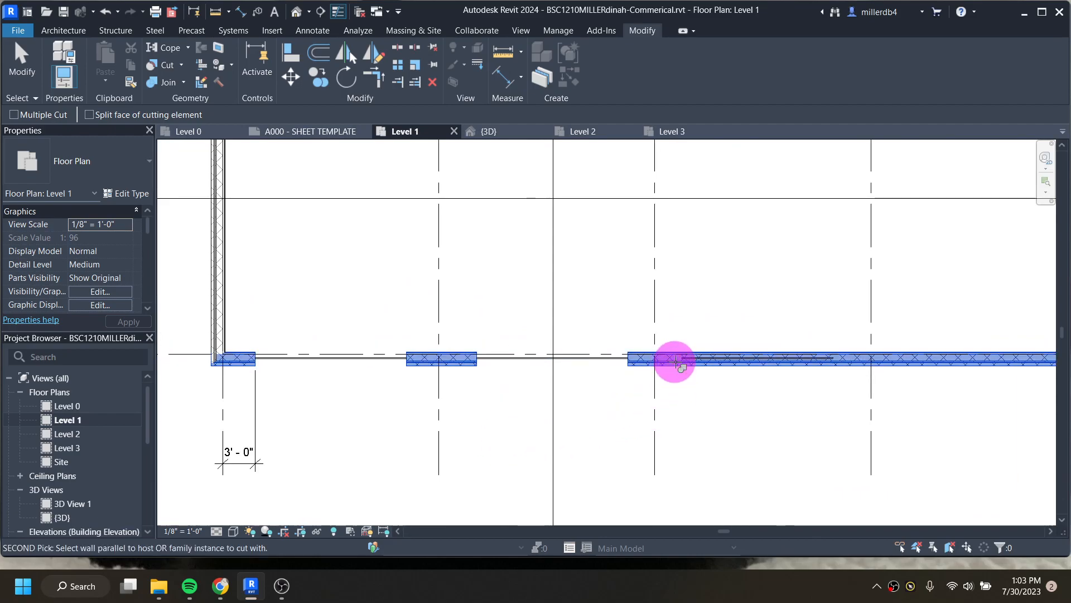
left_click(690, 359)
Cut the east exterior wall with the curtain wall overlapping it near the southeast corner.
scroll(696, 372, "down", 1)
middle_click_drag(742, 365, 396, 422)
left_click(695, 390)
left_click(697, 370)
scroll(516, 363, "down", 2)
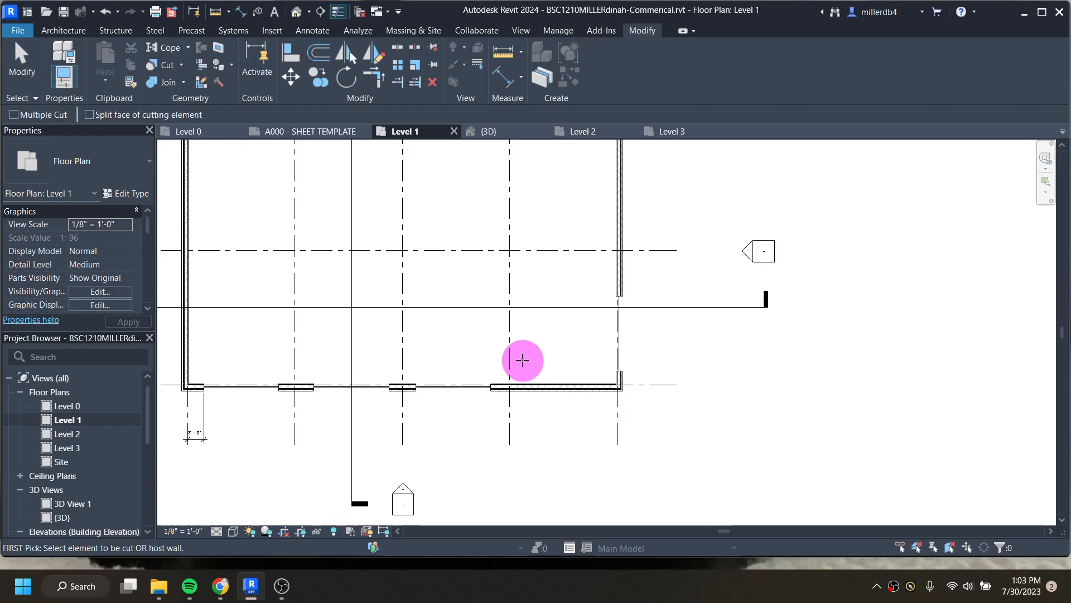
Start an aligned dimension string along the south wall, referencing the first opening's edges, the next grid line and the second opening's edges.
middle_click_drag(342, 407, 442, 395)
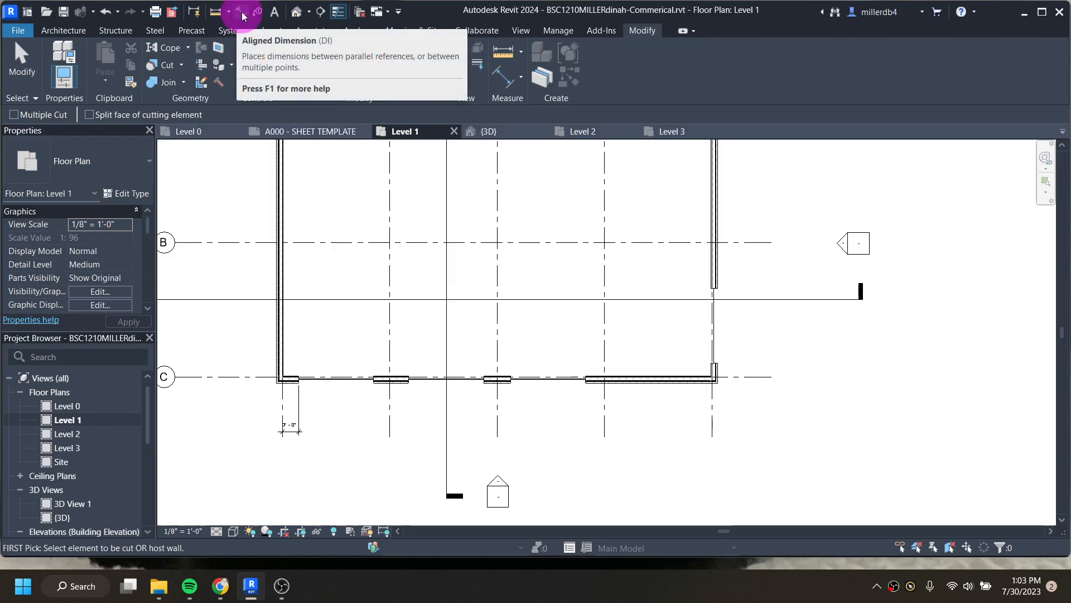
left_click(241, 12)
scroll(302, 387, "up", 2)
left_click(295, 376)
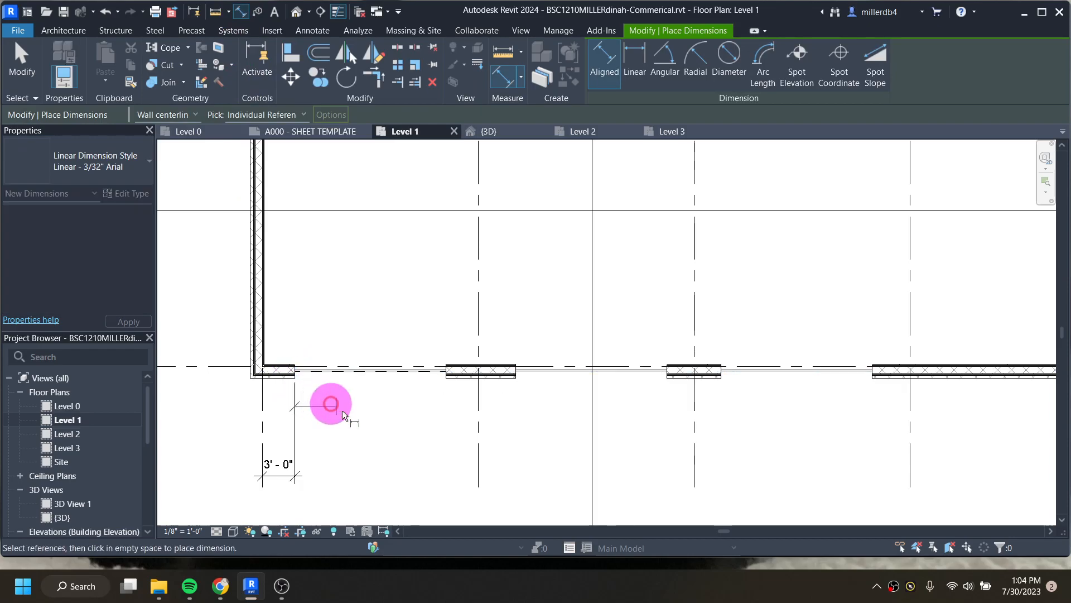
left_click(446, 380)
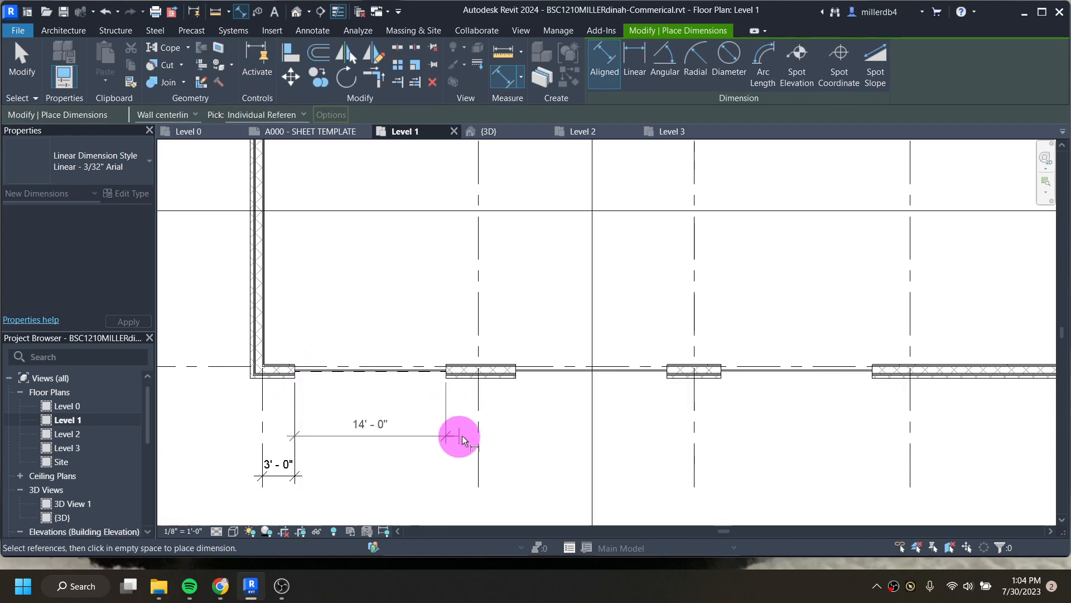
left_click(479, 421)
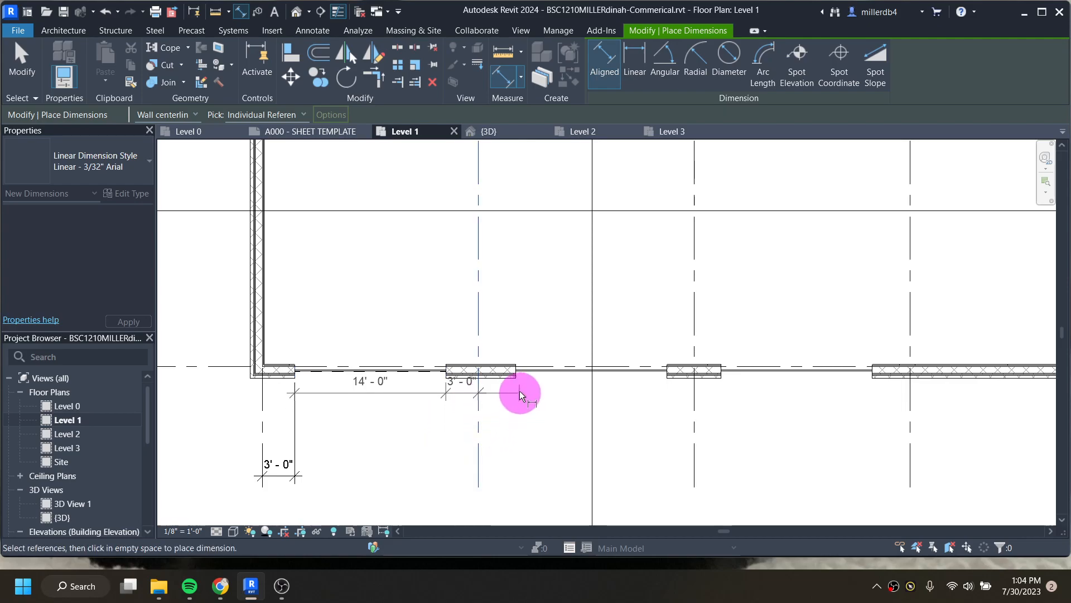
left_click(517, 379)
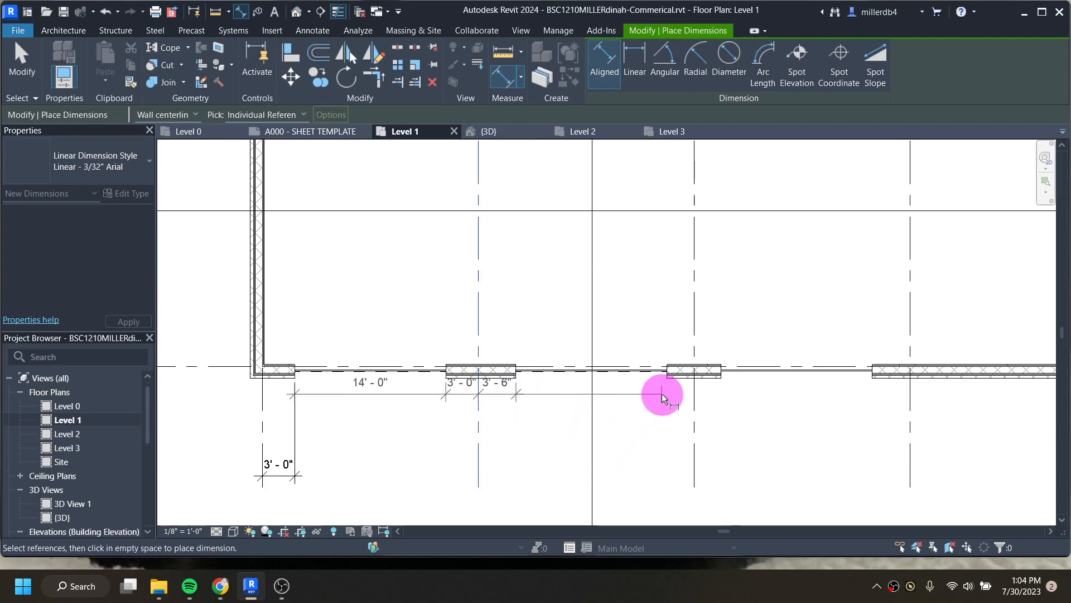
left_click(667, 373)
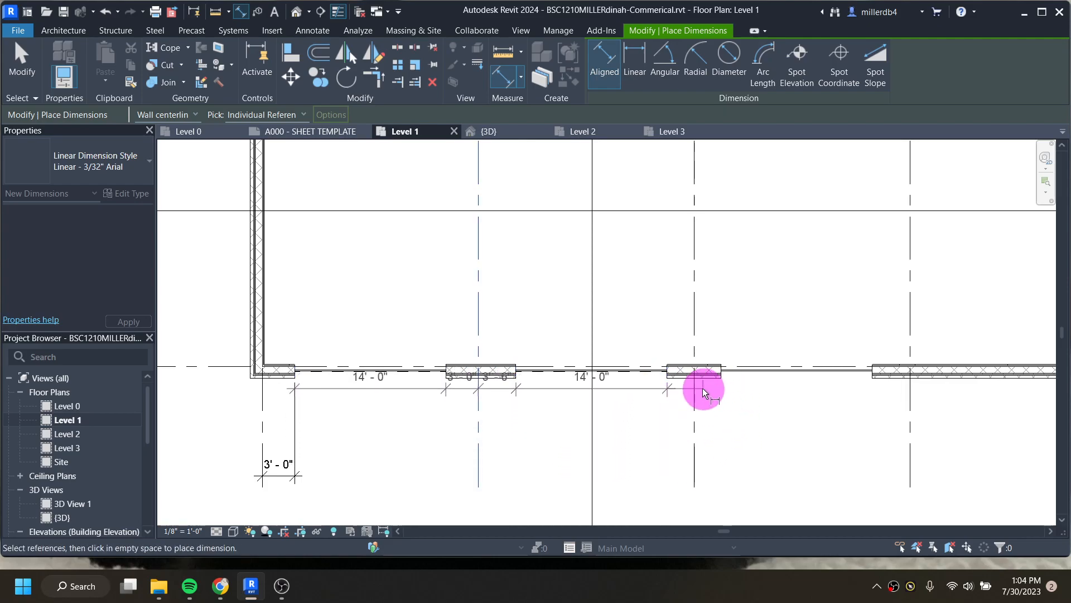
Extend the string through the next grid line, the third opening's edges and the following grid line, aligning it with the existing corner dimension.
left_click(694, 394)
left_click(722, 385)
left_click(873, 382)
middle_click_drag(766, 409, 586, 383)
left_click(731, 398)
middle_click_drag(502, 383, 751, 356)
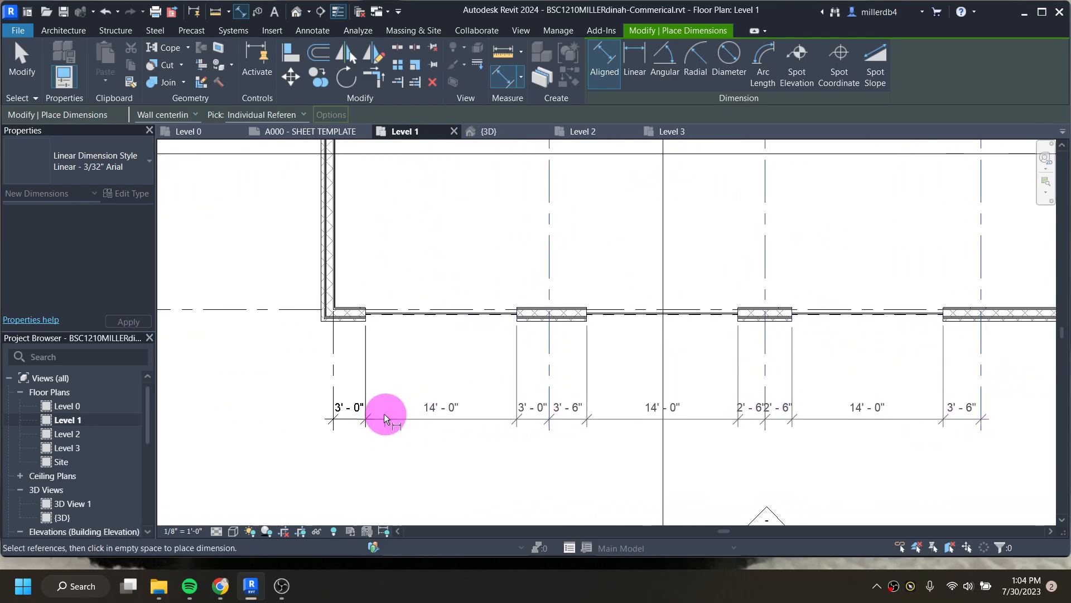
left_click(364, 421)
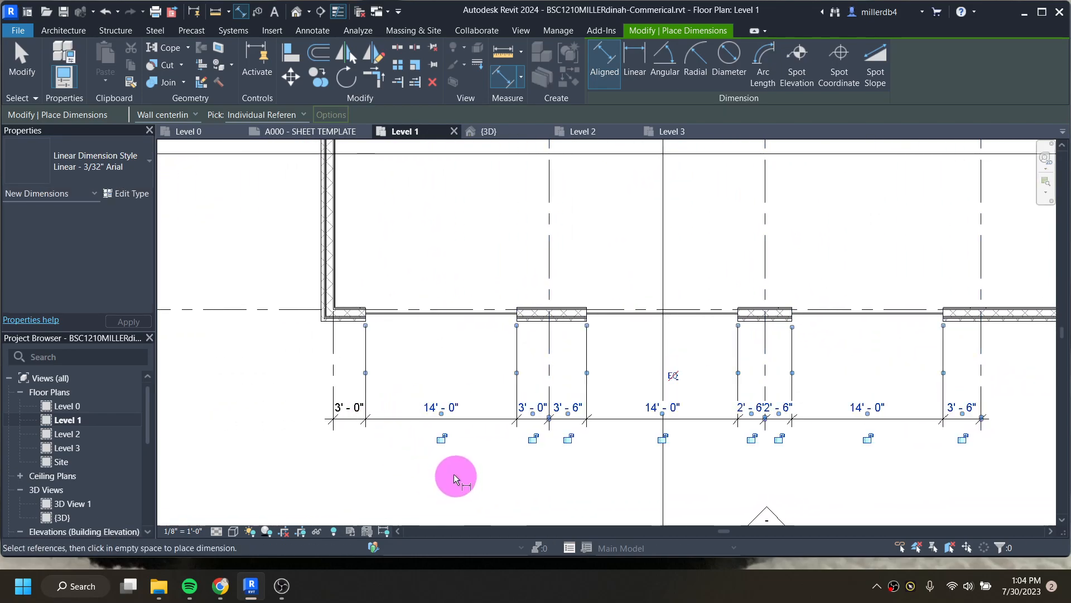
Lock the three 14'-0" opening dimensions and the 3'-0" dimension between the first opening and its adjacent grid line.
left_click(441, 439)
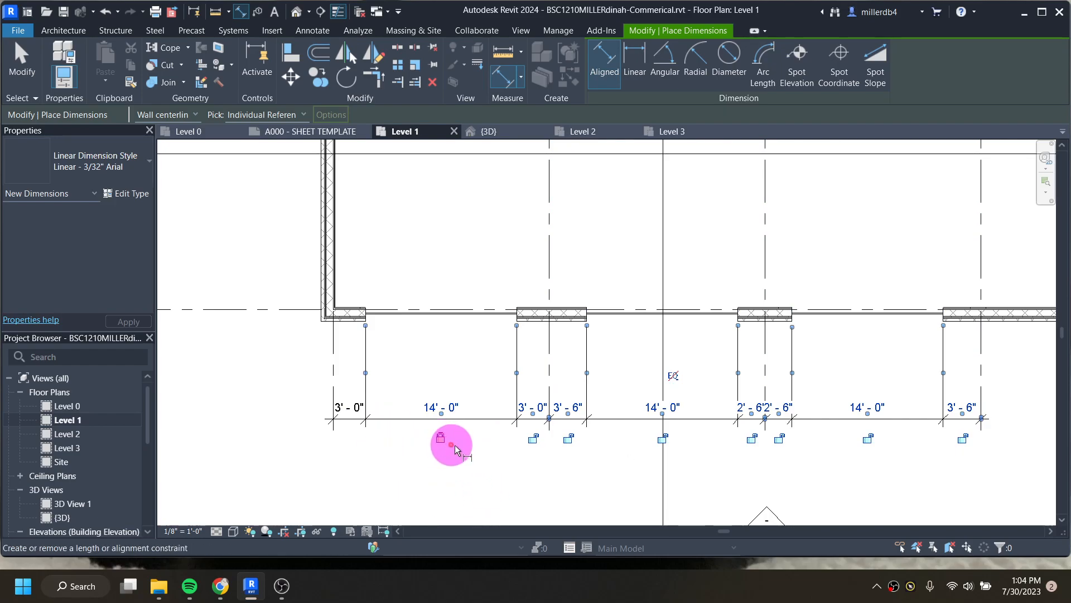
left_click(662, 438)
left_click(746, 464)
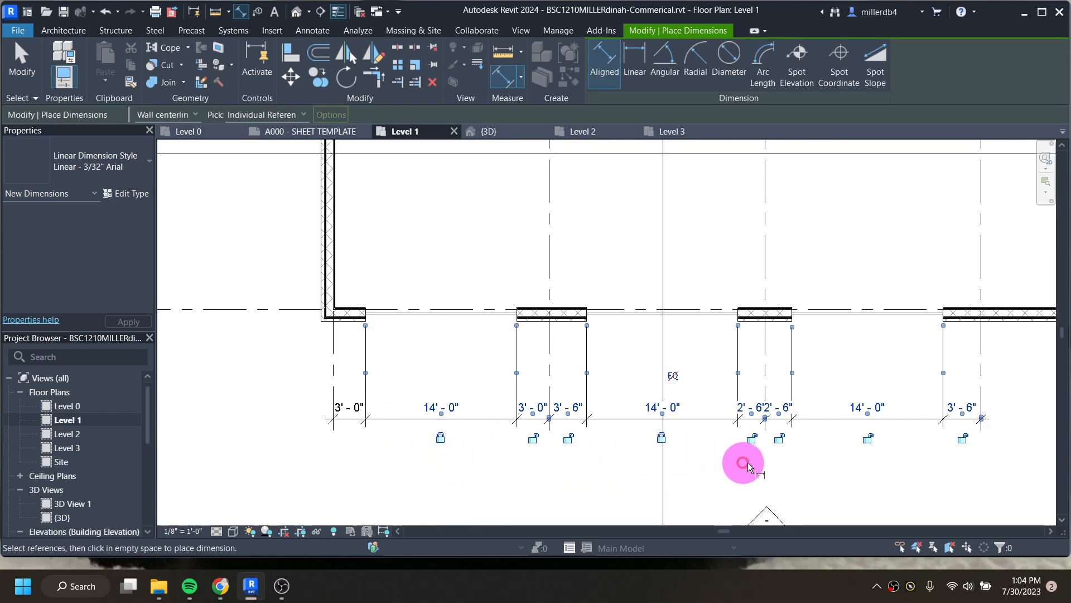
left_click(866, 439)
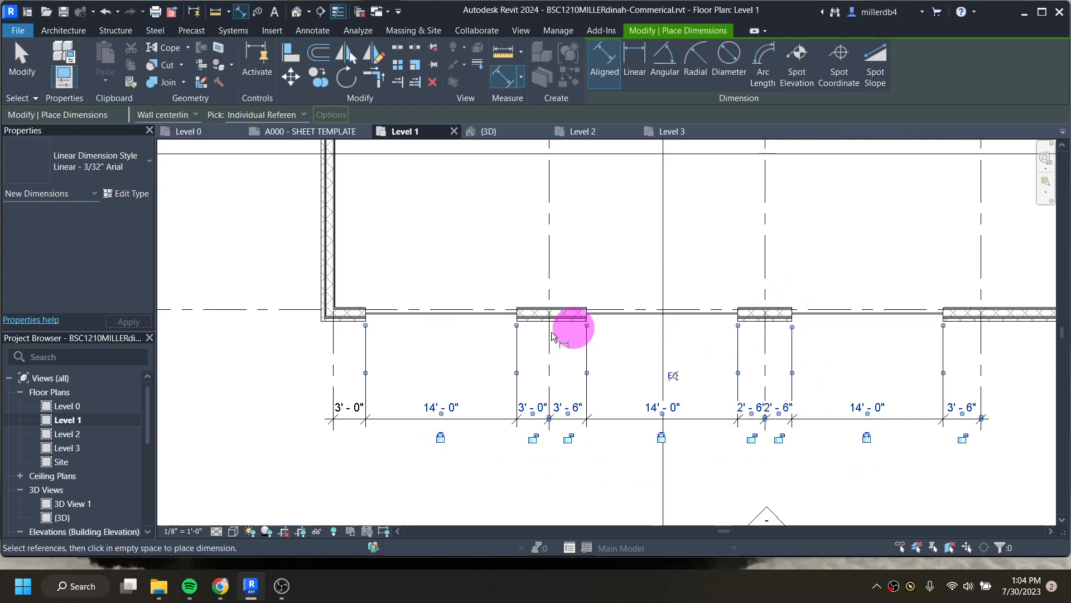
left_click(535, 443)
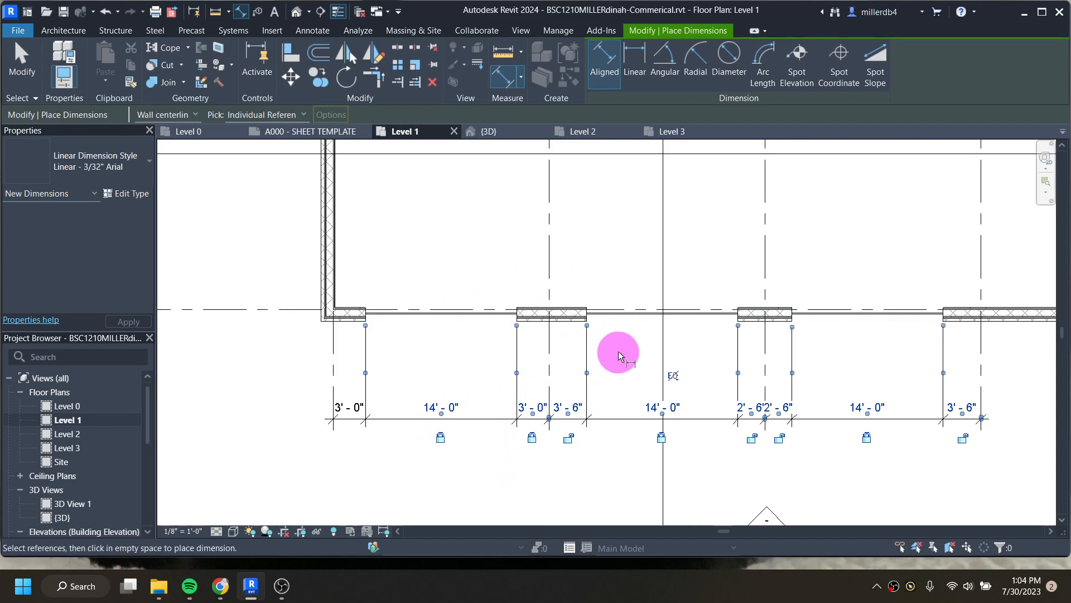
key("Escape")
key("Escape")
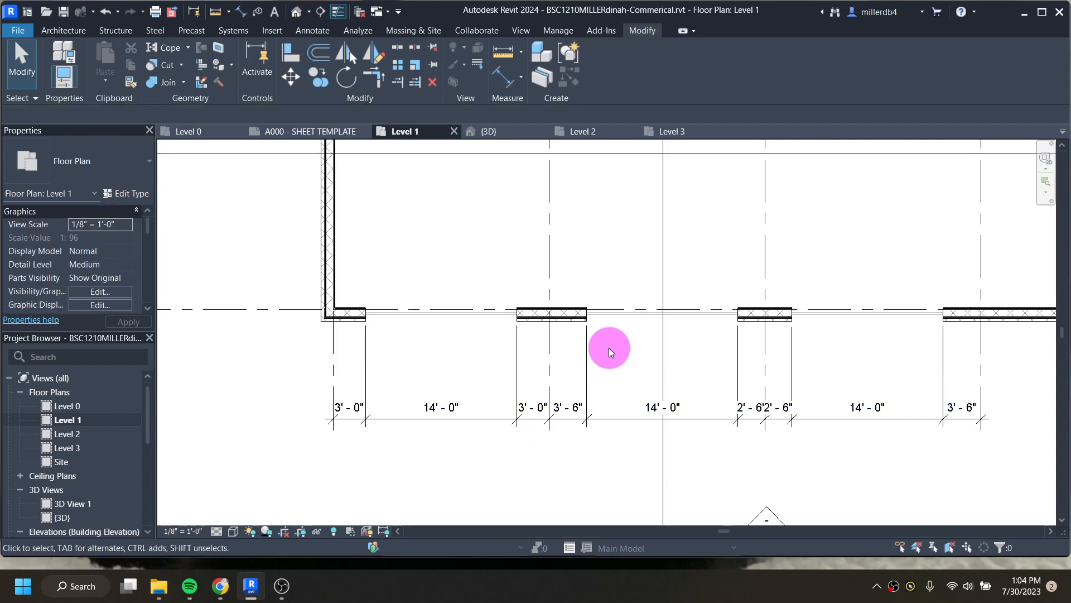
Set the distance from the second south curtain wall to the grid line on its west side to 3'-0".
left_click(616, 317)
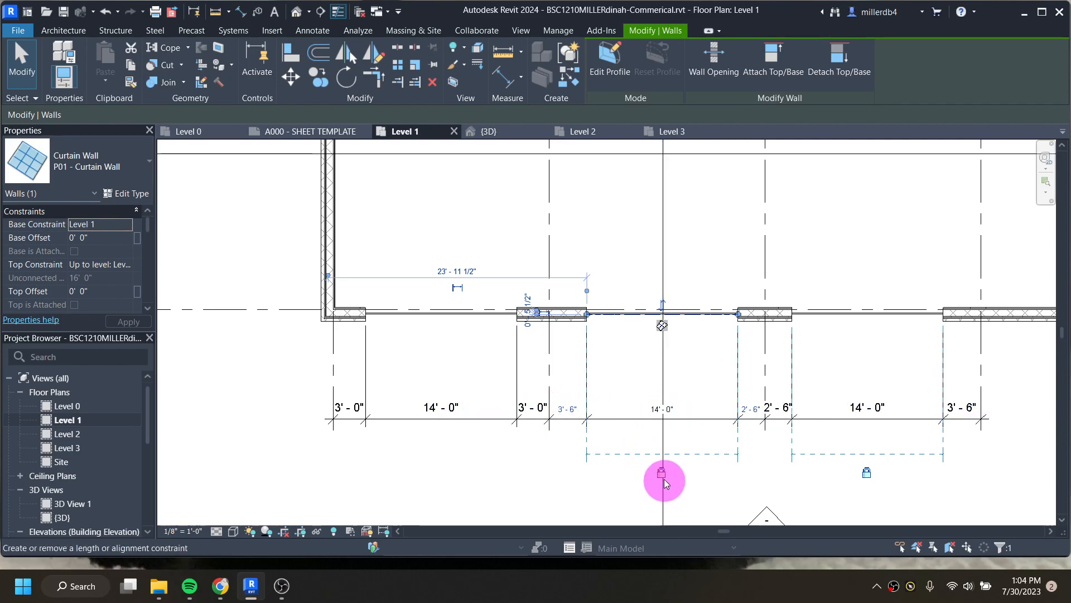
left_click(569, 410)
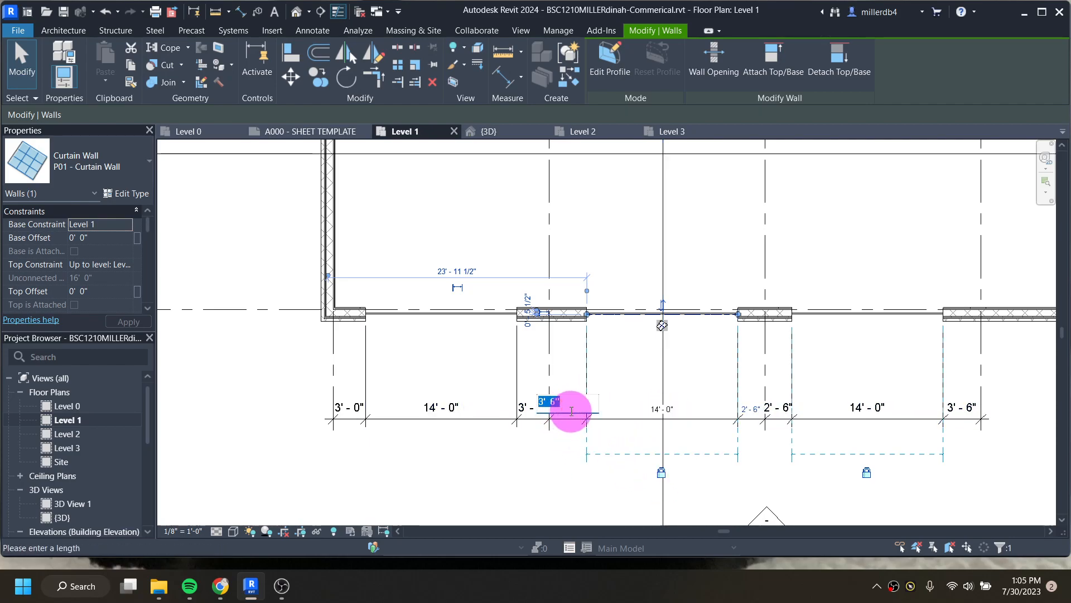
type("3")
key("Return")
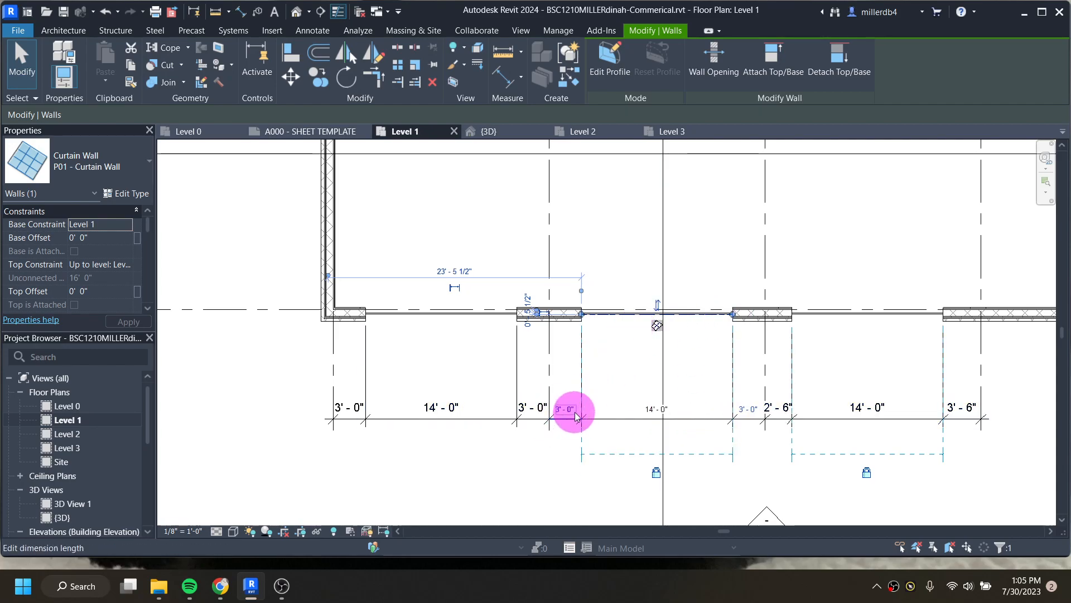
middle_click_drag(761, 420, 708, 423)
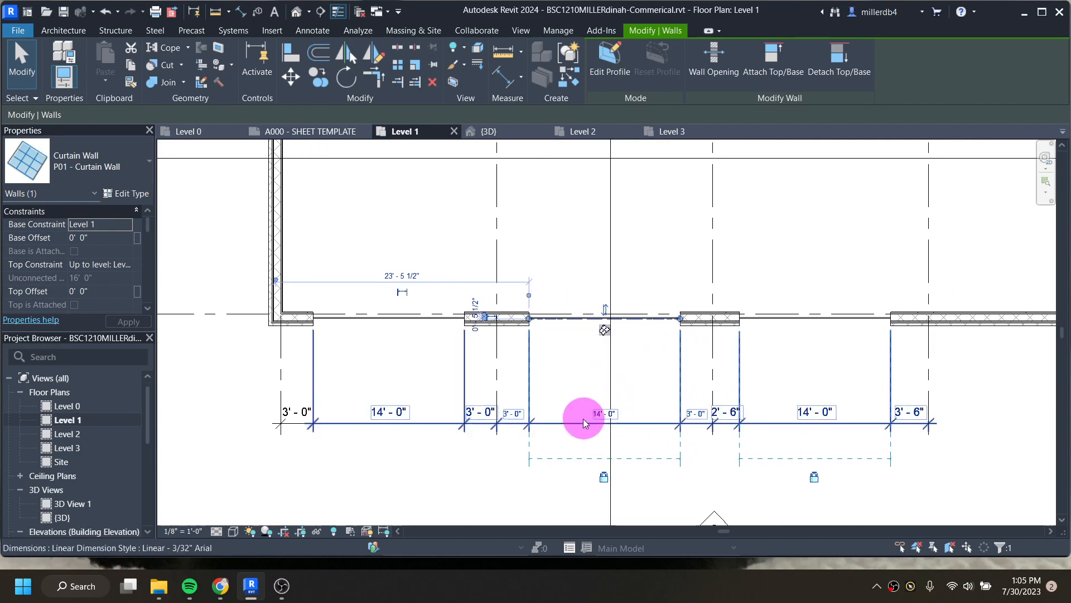
Set the distance from the third south curtain wall to the grid line on its east side to 3'-0".
left_click(749, 316)
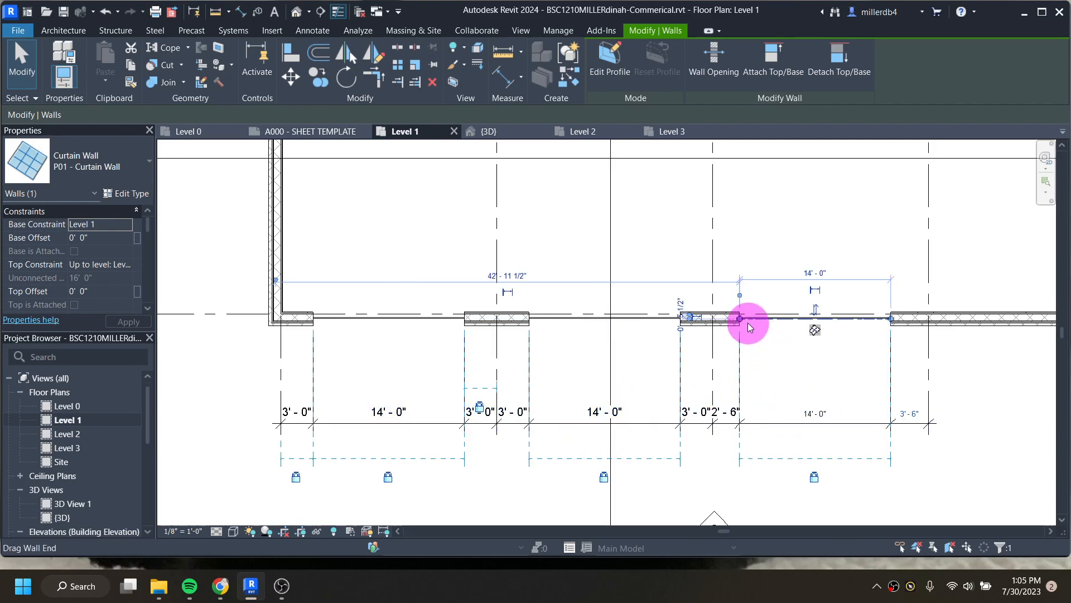
left_click(909, 414)
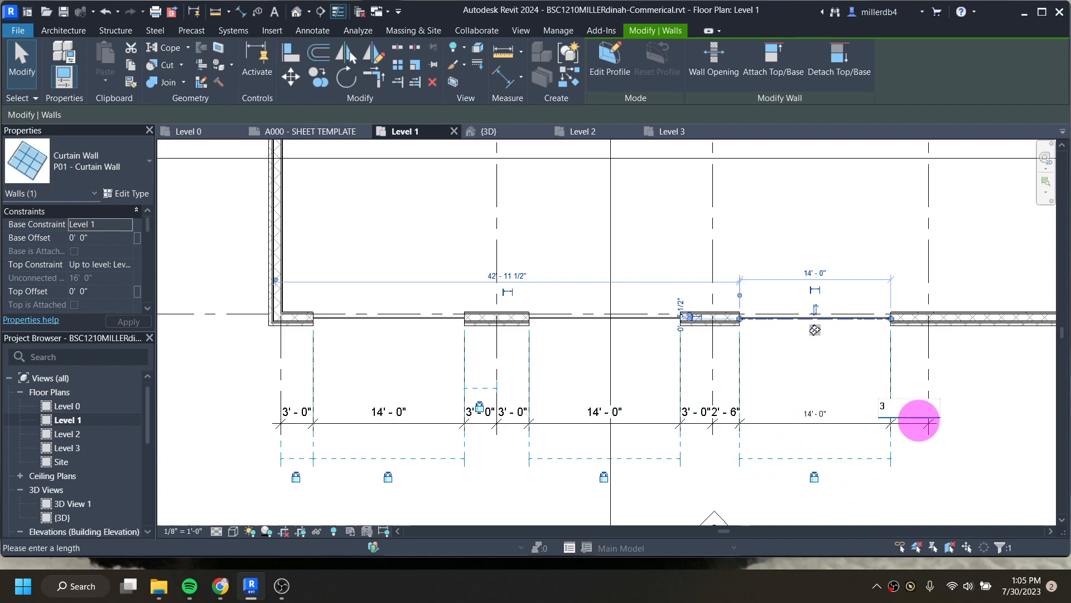
type("3")
key("Return")
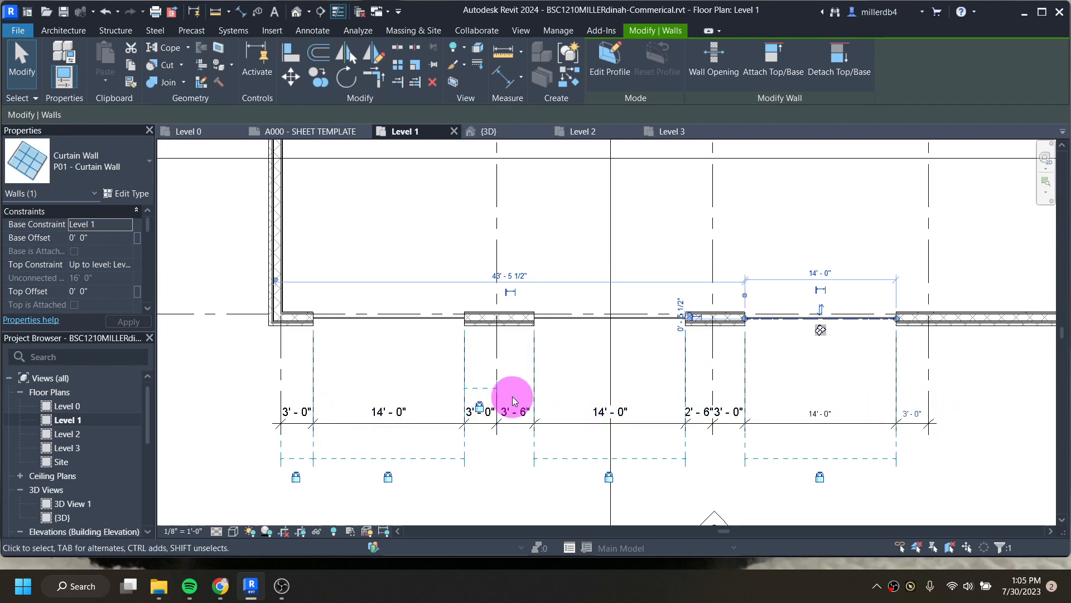
Reset the second south curtain wall's spacing from its west grid line to 3'-0" and clear the selection.
left_click(551, 318)
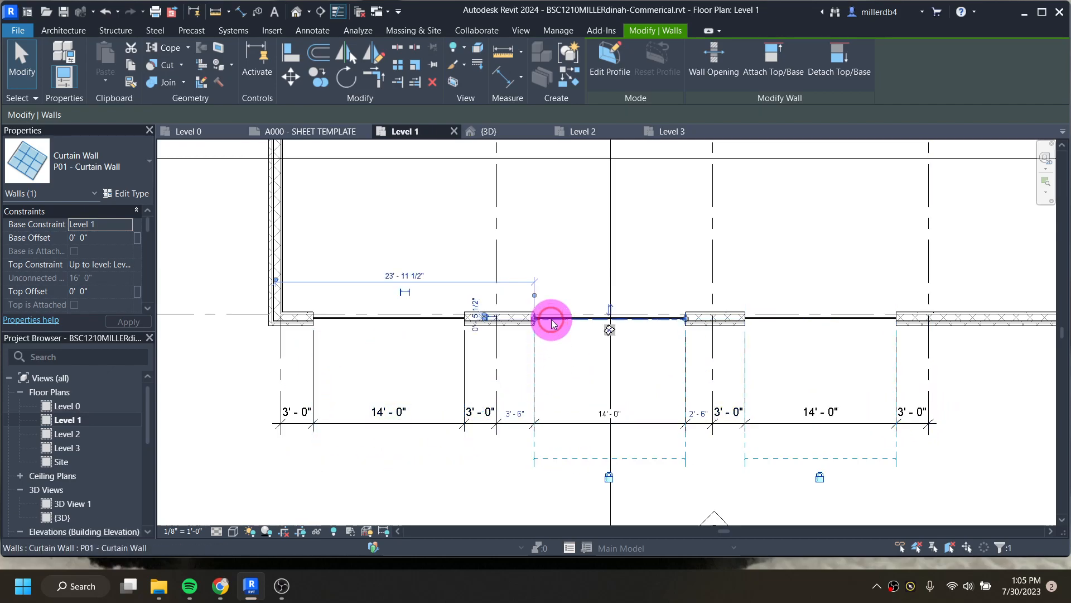
left_click(518, 418)
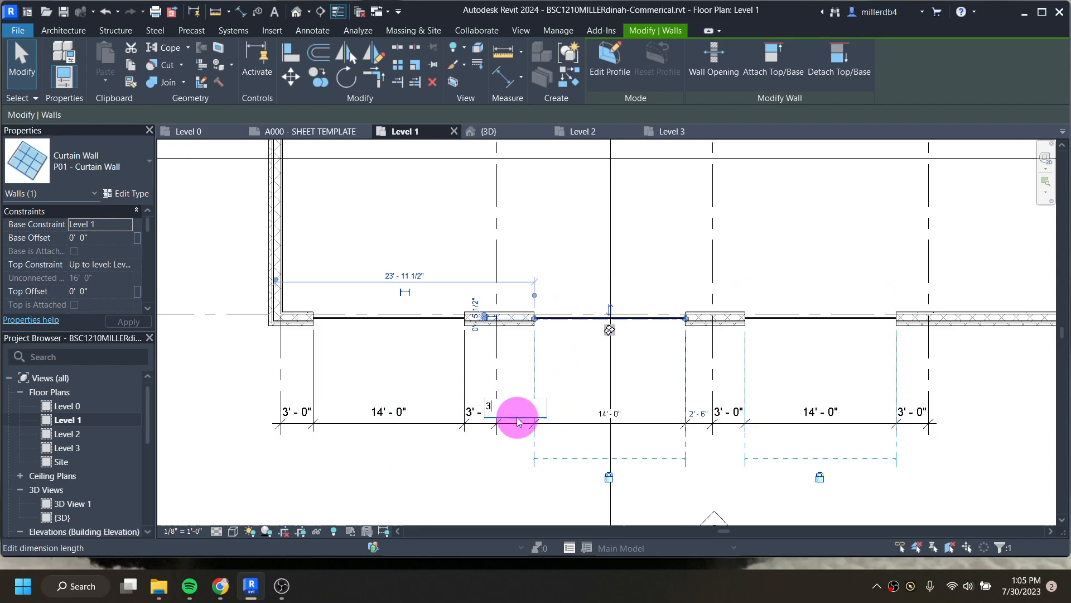
type("3")
key("Return")
key("Escape")
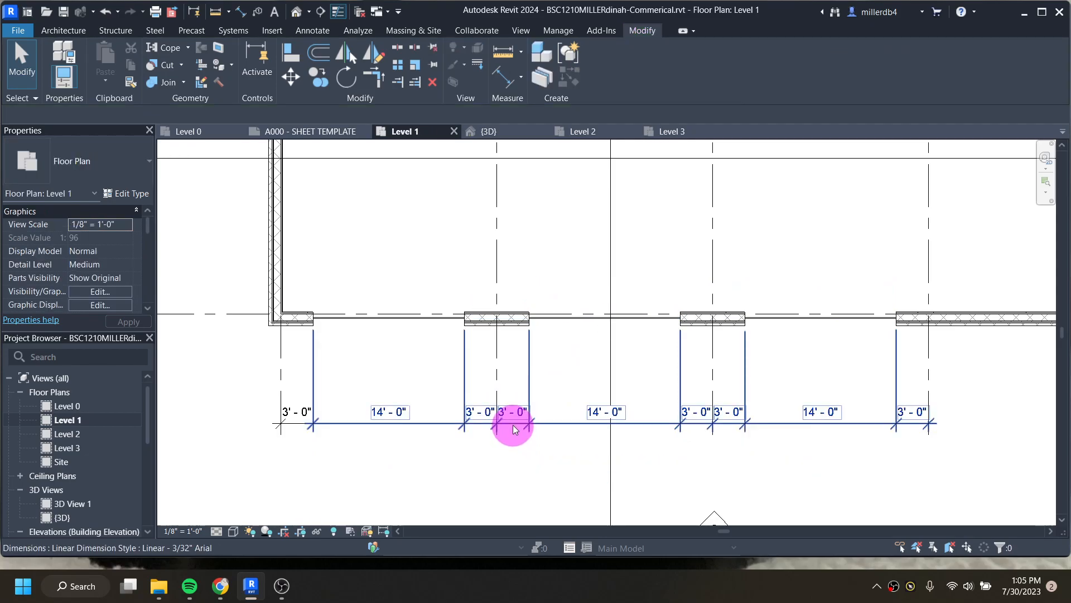
Lock the remaining 3'-0" spacing dimensions between the south curtain walls and their adjacent grid lines, and clear the selection.
left_click(513, 428)
left_click(697, 444)
left_click(729, 442)
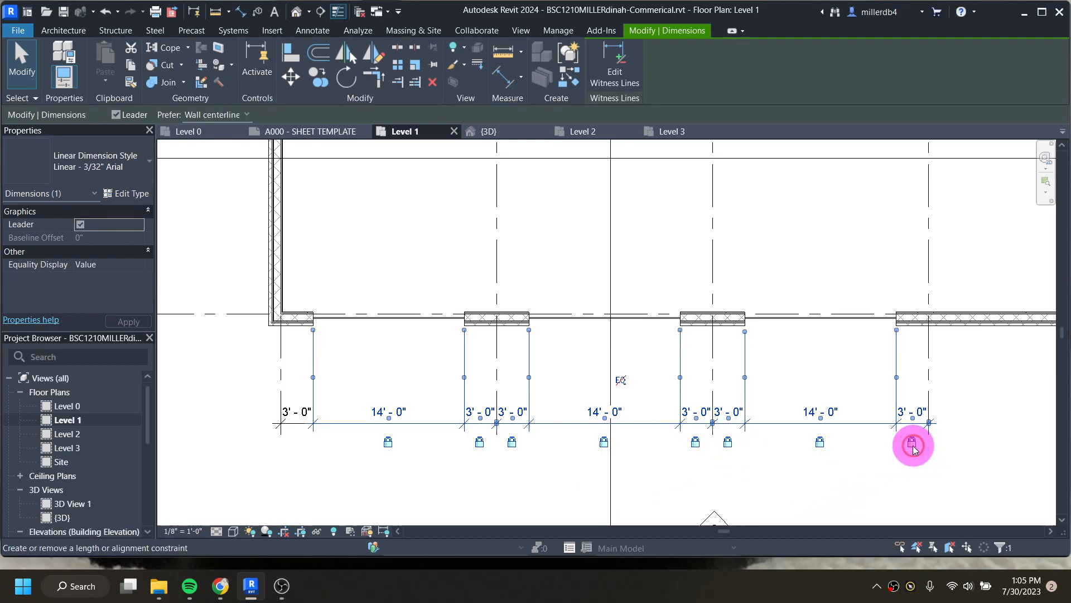
left_click(710, 488)
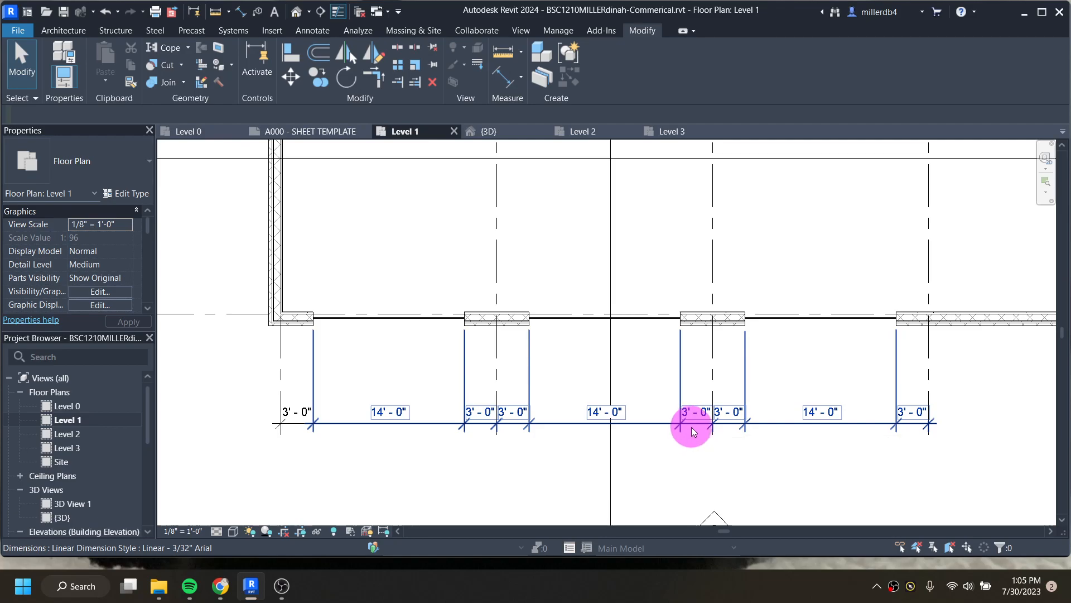
Place an aligned dimension string outside the east wall from grid line C through both ends of the curtain wall opening.
scroll(690, 429, "down", 3)
middle_click_drag(709, 438, 639, 467)
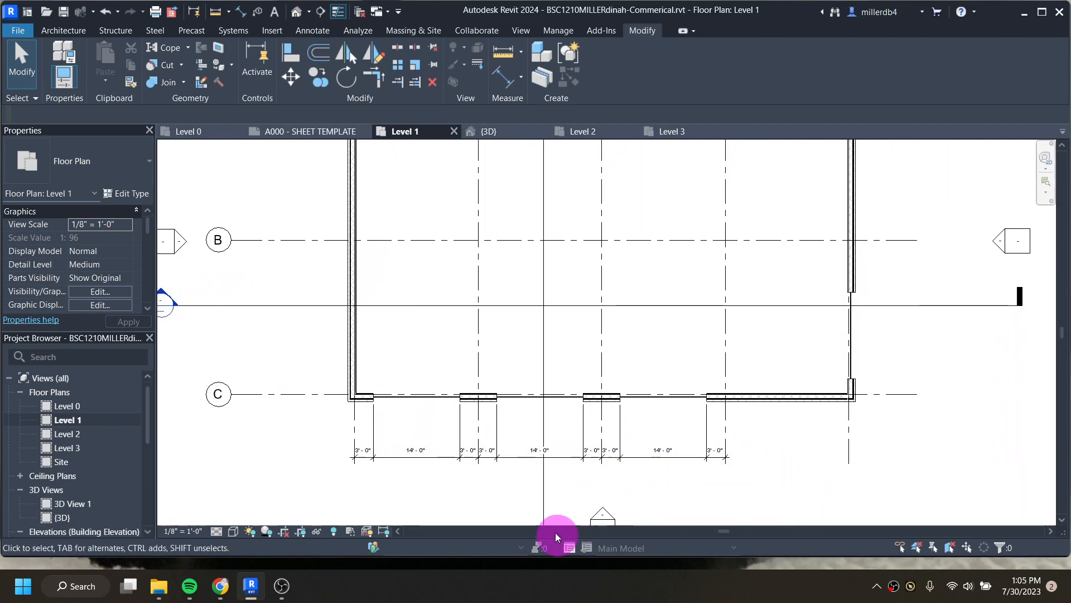
scroll(470, 459, "up", 2)
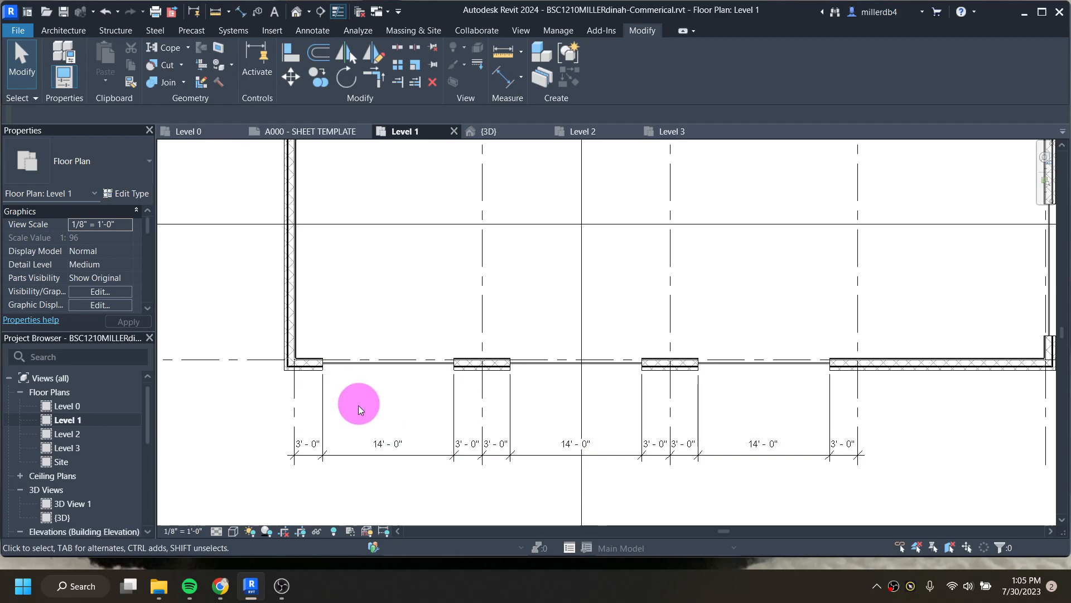
scroll(380, 422, "down", 1)
middle_click_drag(615, 384, 274, 426)
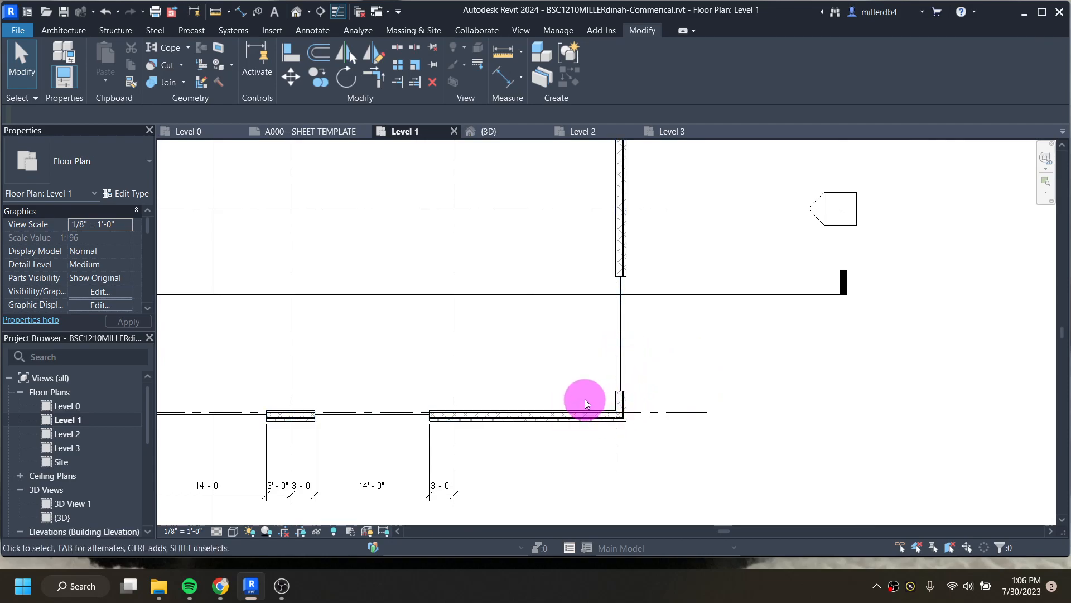
left_click(641, 413)
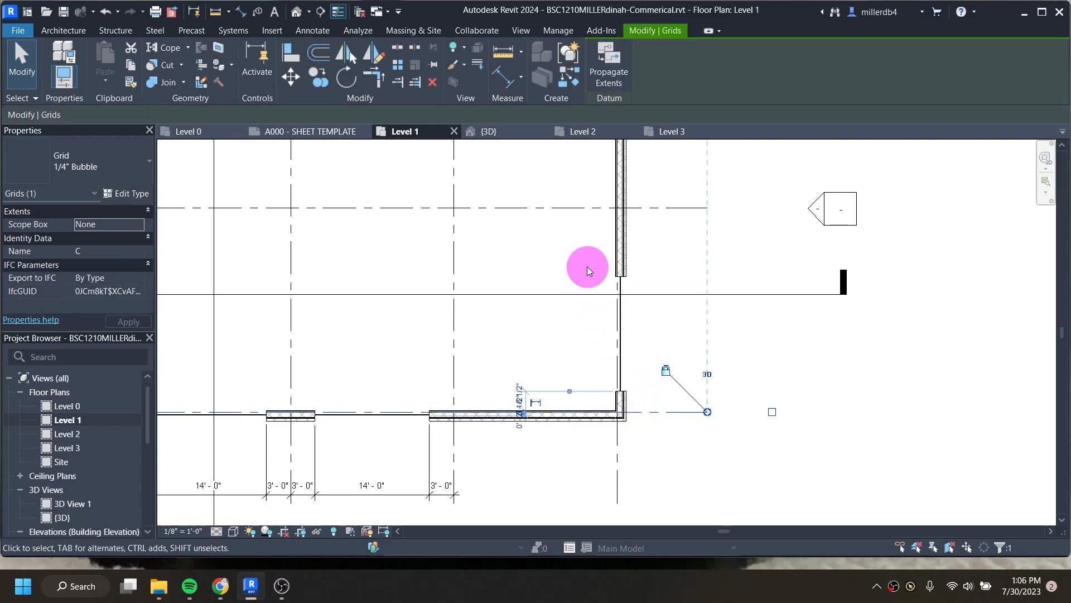
left_click(240, 12)
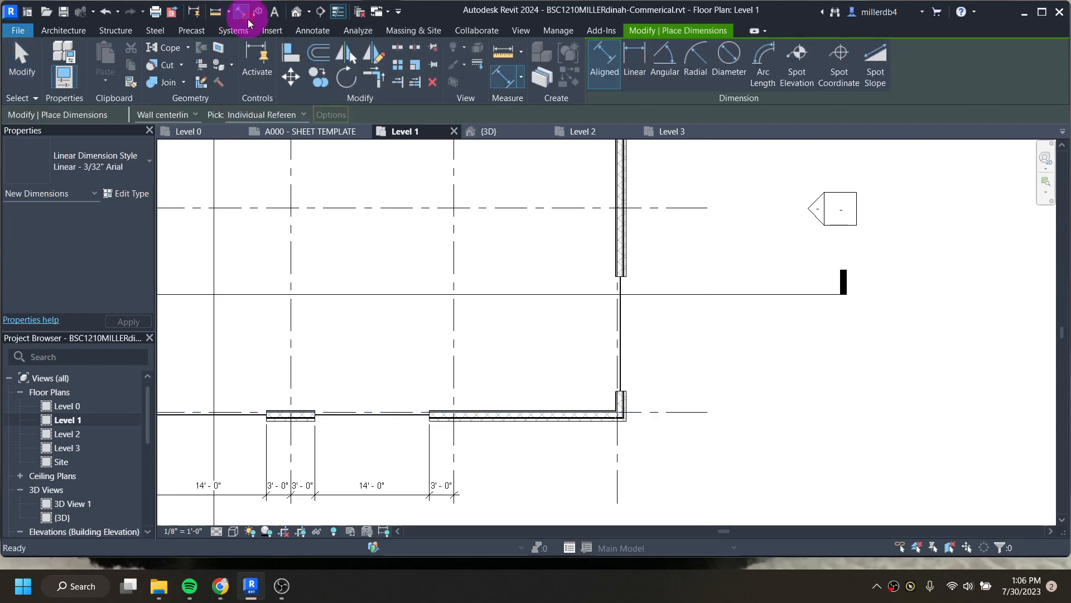
left_click(635, 412)
left_click(637, 382)
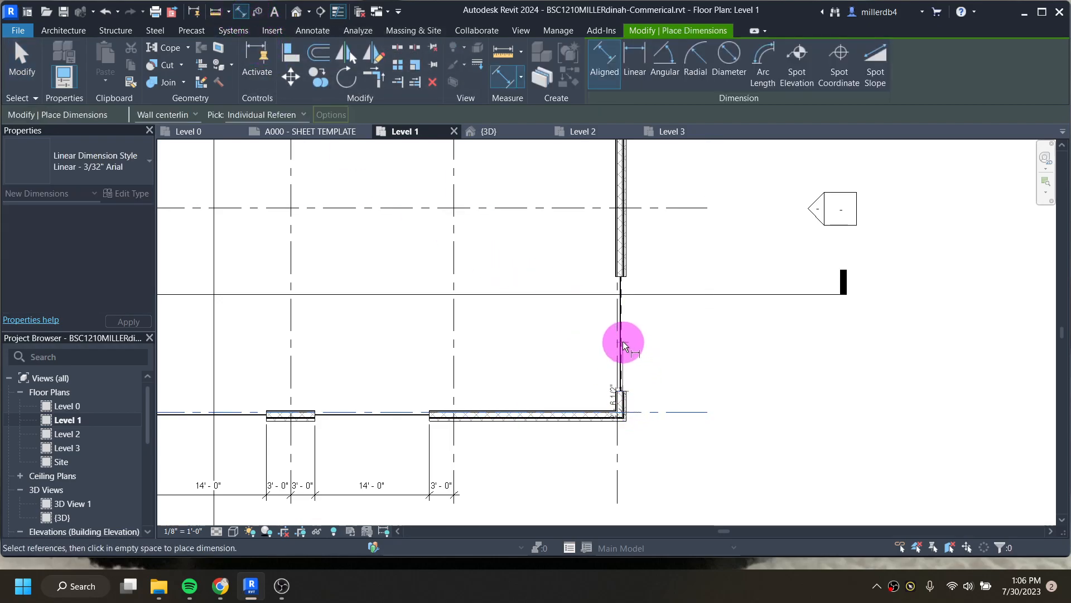
left_click(622, 275)
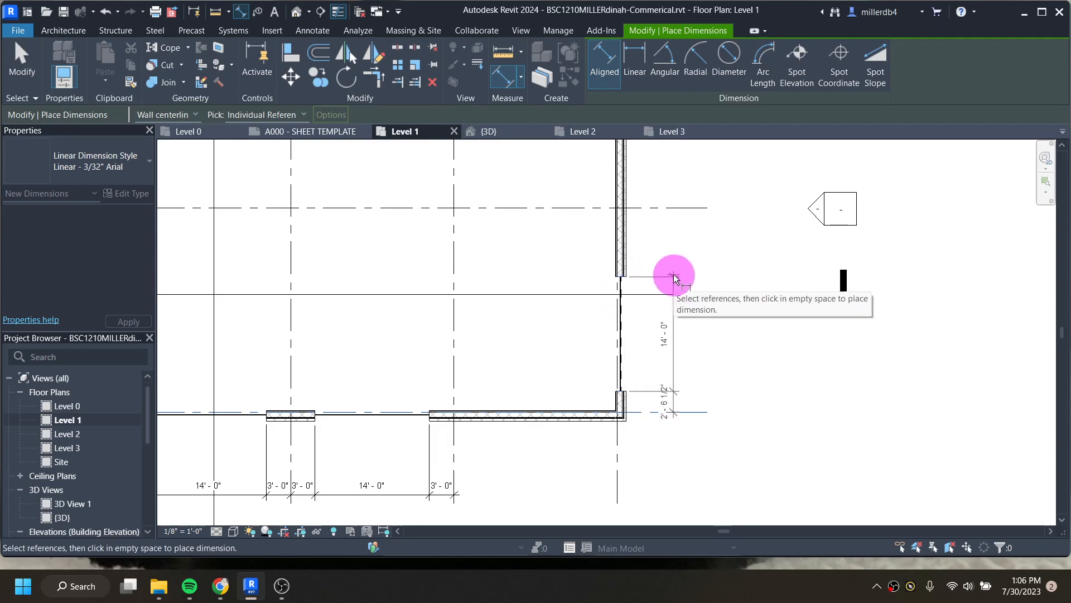
left_click(735, 276)
key("Escape")
key("Escape")
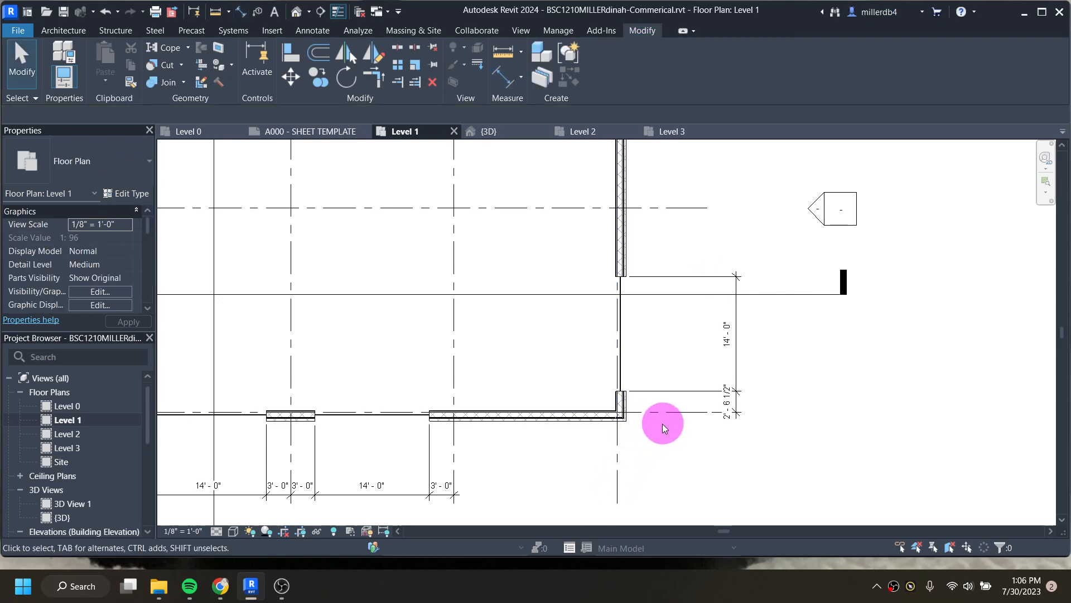
Lock the east curtain wall's 14'-0" opening dimension.
left_click(621, 378)
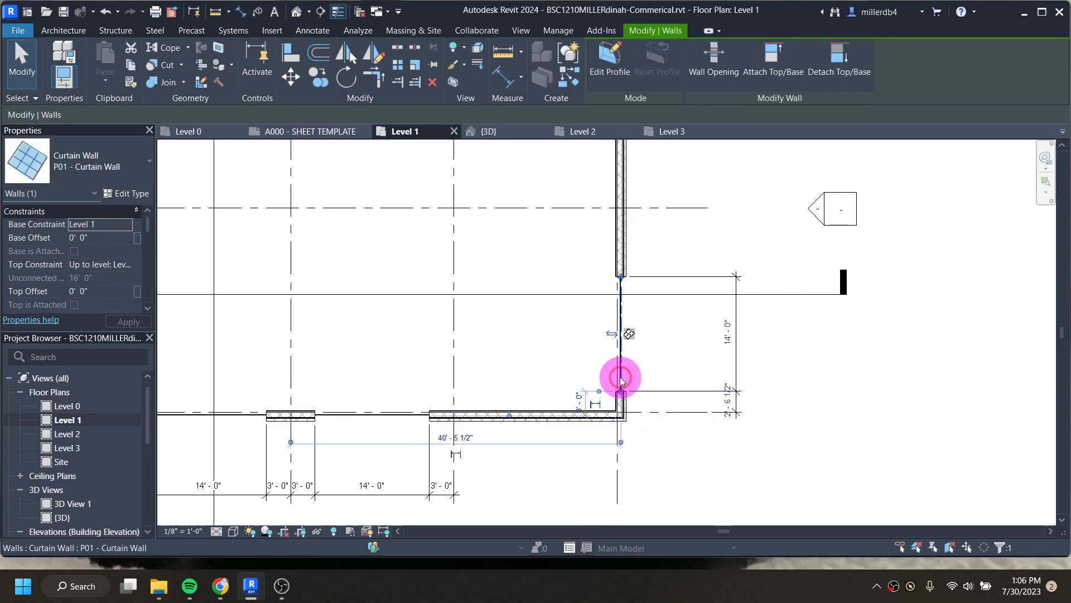
key("Escape")
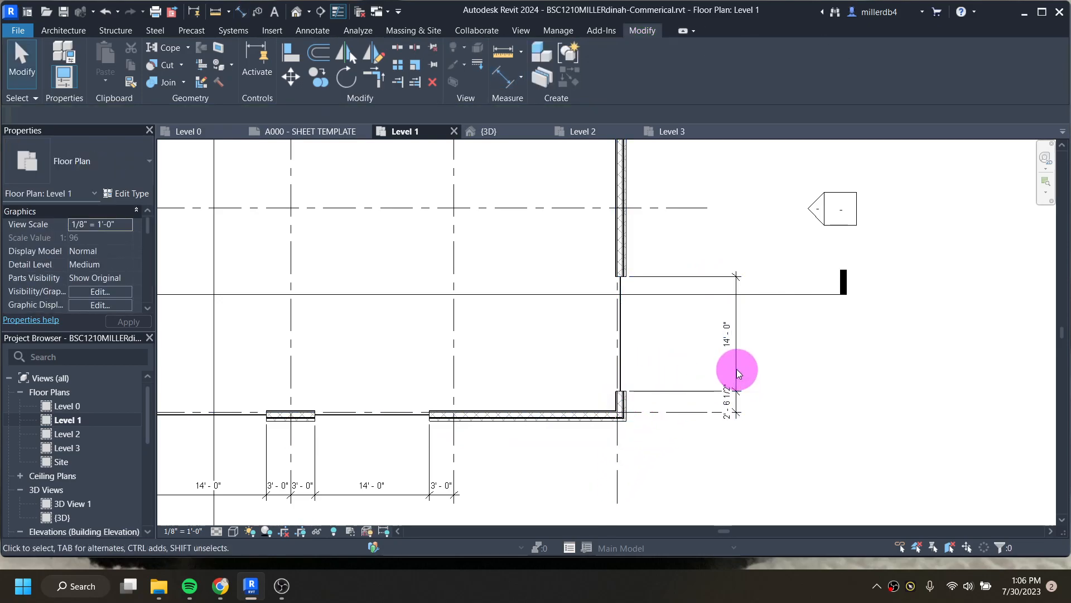
left_click(736, 369)
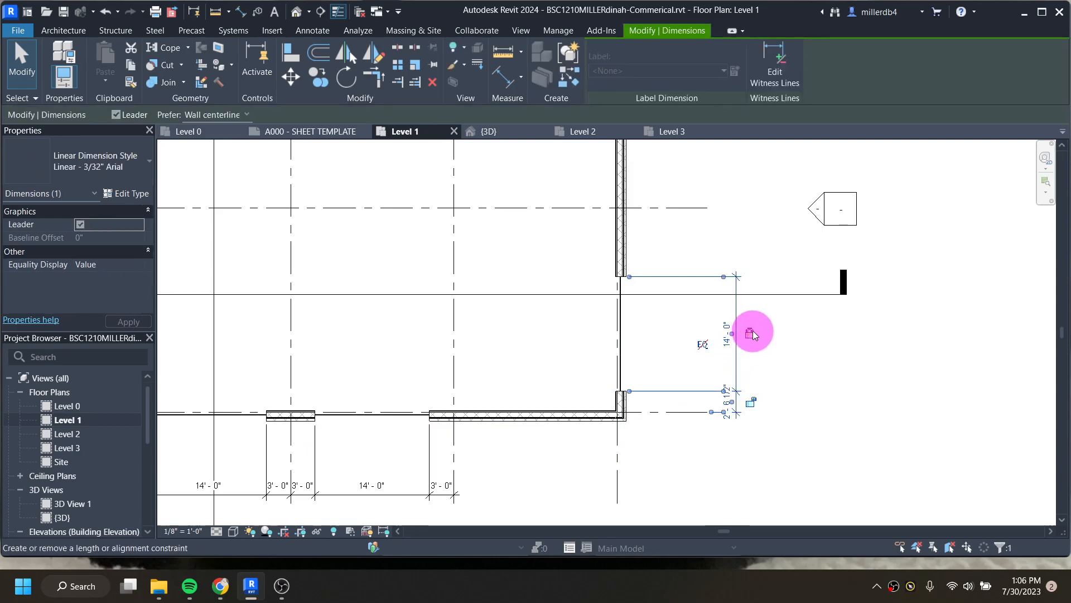
Set the distance from grid line C to the south end of the east curtain wall to 3'-0" and clear the selection.
left_click(620, 377)
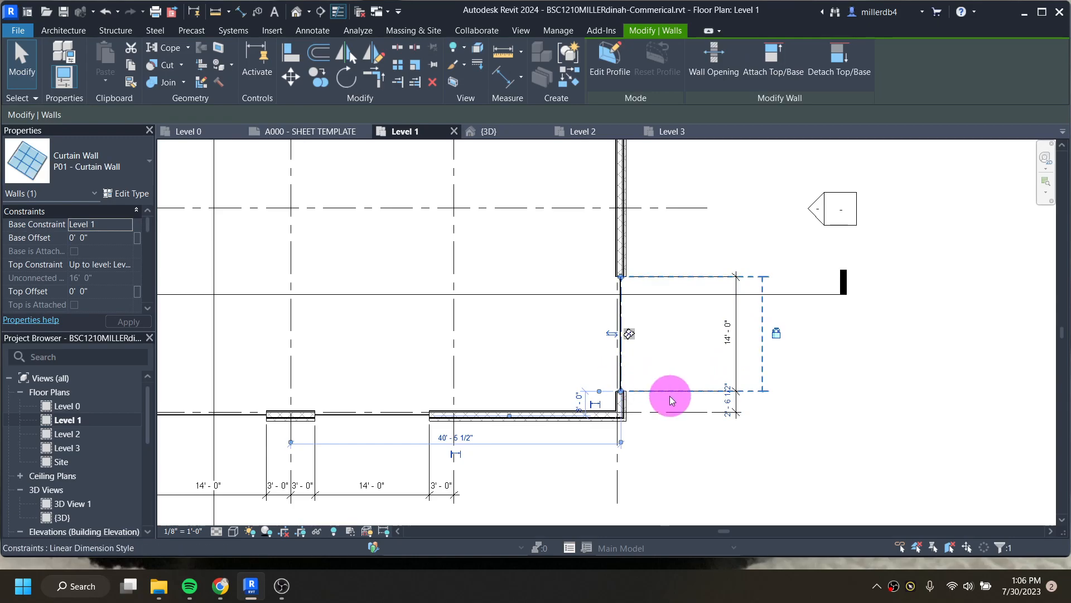
left_click(736, 398)
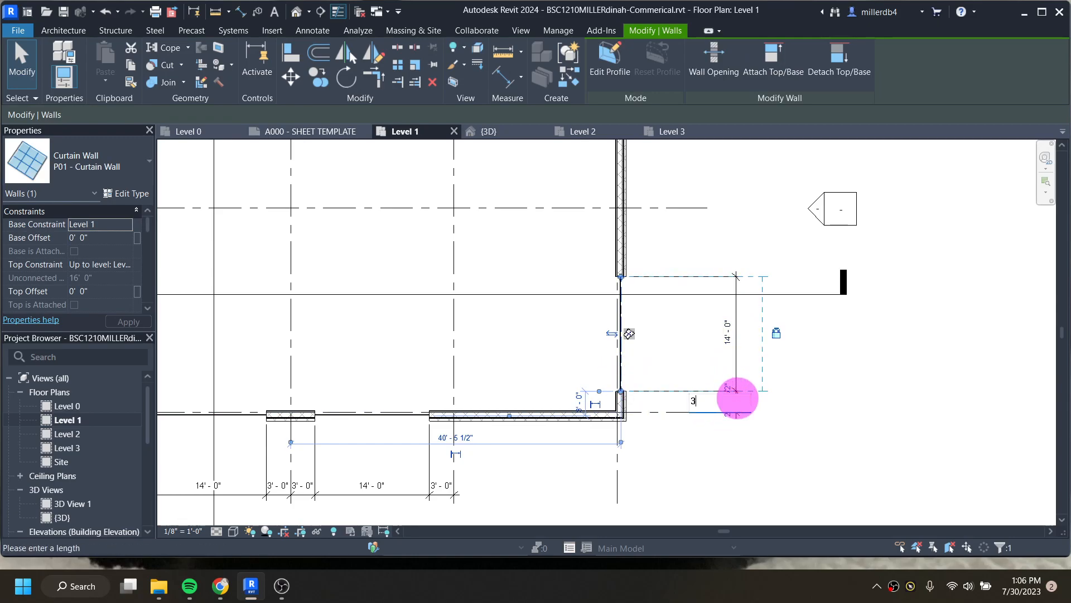
key("Return")
left_click(711, 374)
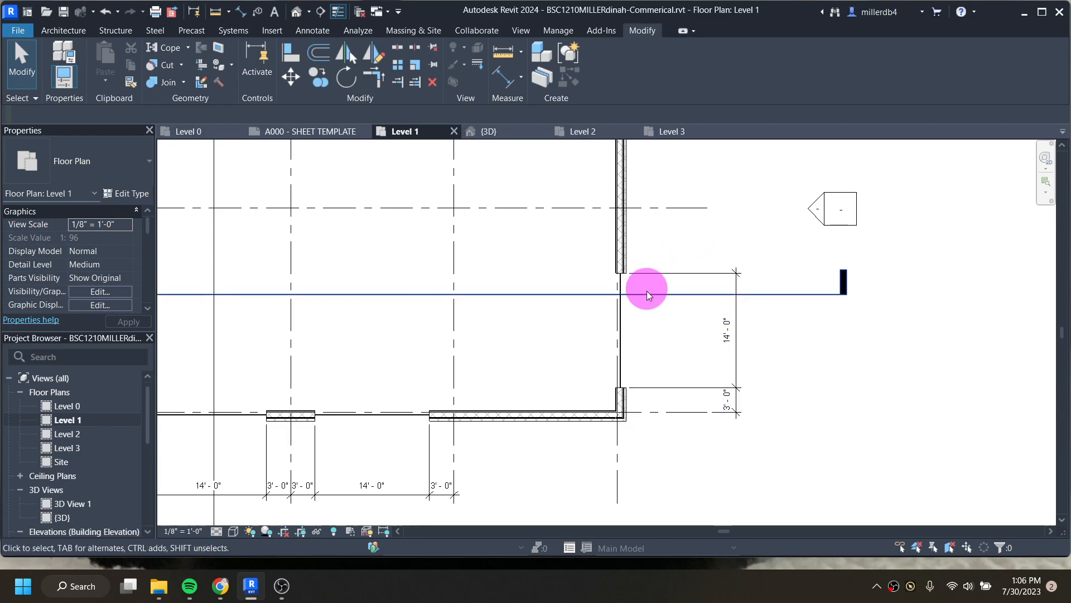
Open the default 3D view and orient it to show the building's south and east facades with their curtain walls.
scroll(674, 328, "down", 3)
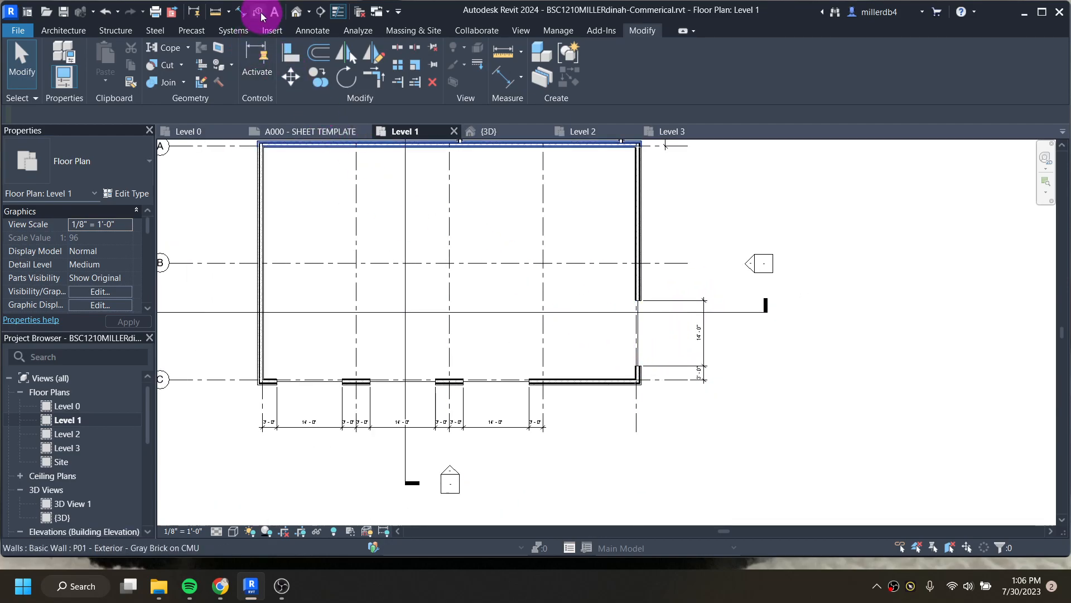
left_click(296, 12)
middle_click_drag(354, 427, 324, 395, "shift")
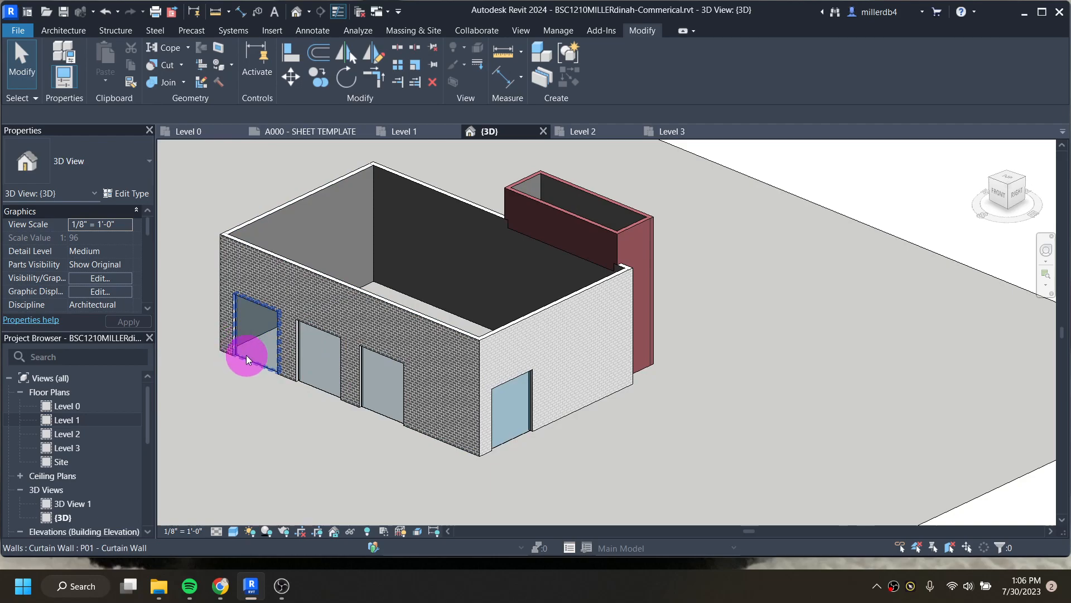
Switch to Chrome, examine the storefront layout on the elevations in CommericalSpace1.pdf, and return to the 3D view in Revit.
left_click(221, 585)
scroll(696, 330, "down", 18)
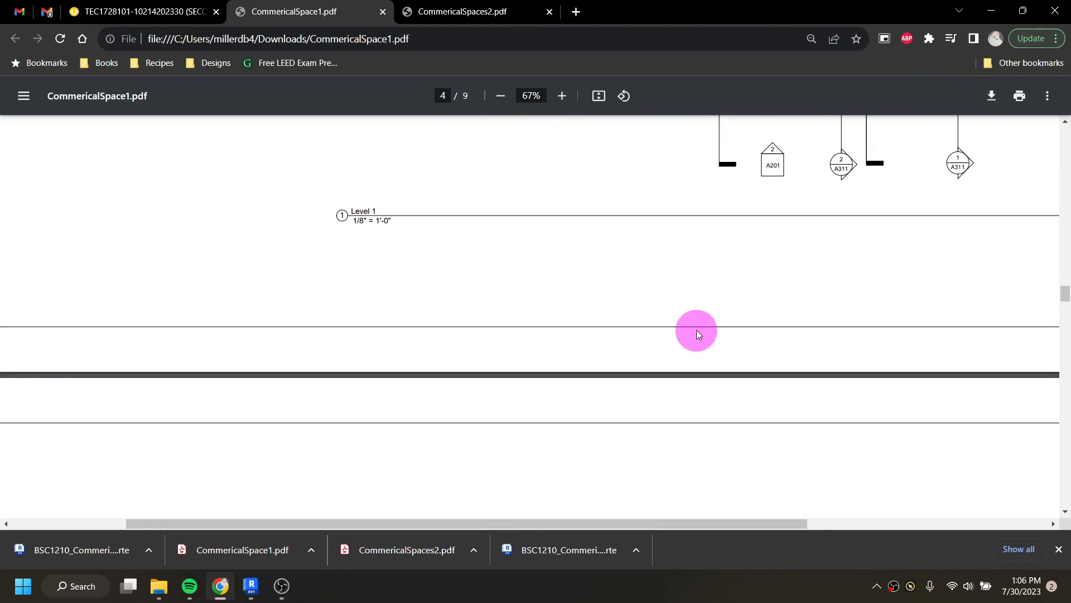
scroll(698, 329, "down", 20)
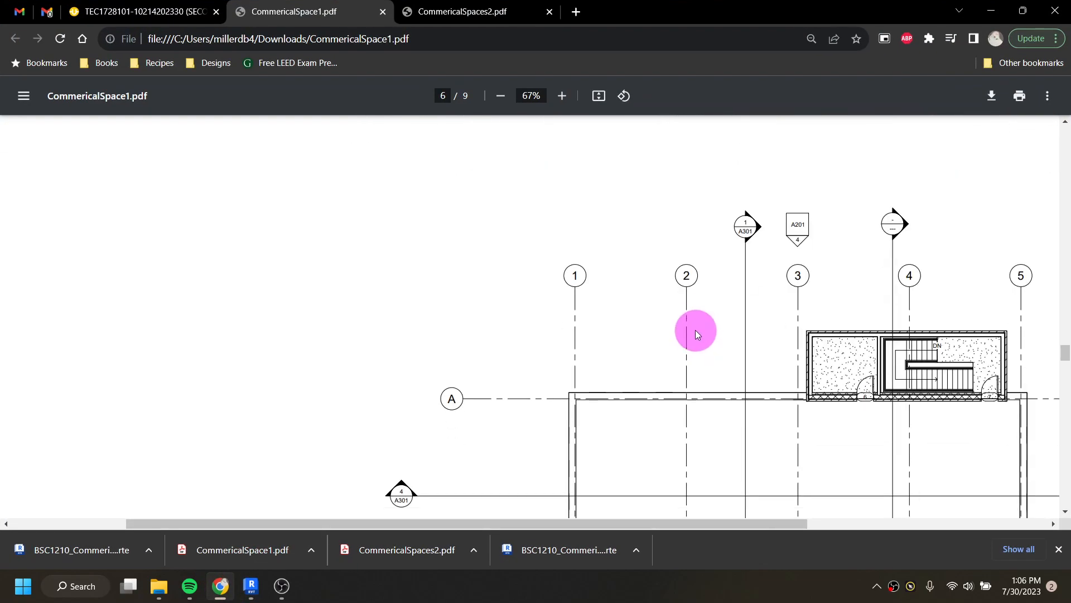
scroll(682, 329, "down", 4)
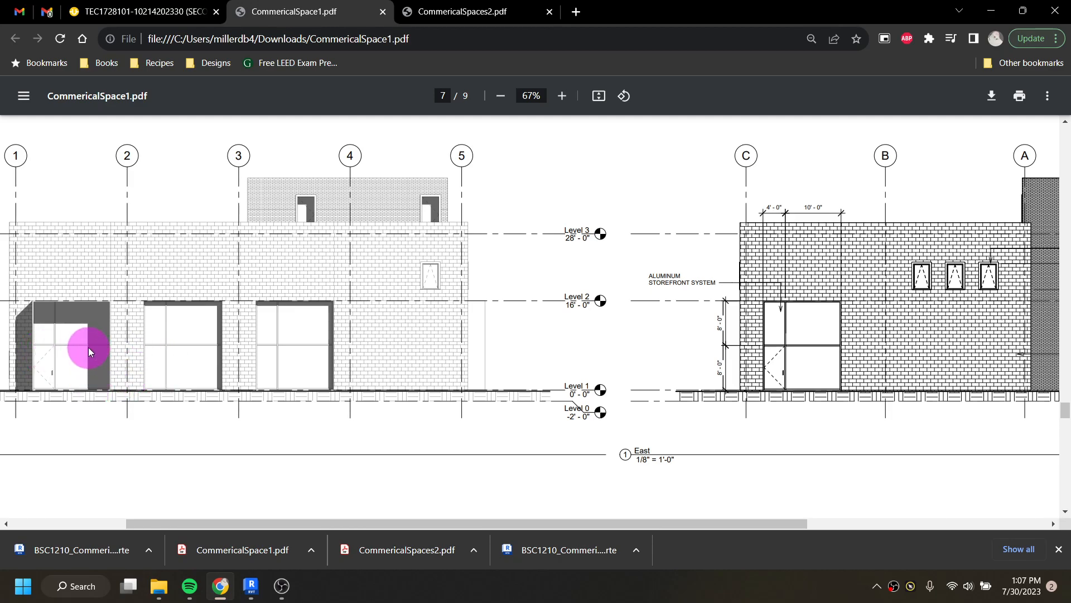
mouse_move(251, 586)
left_click(264, 519)
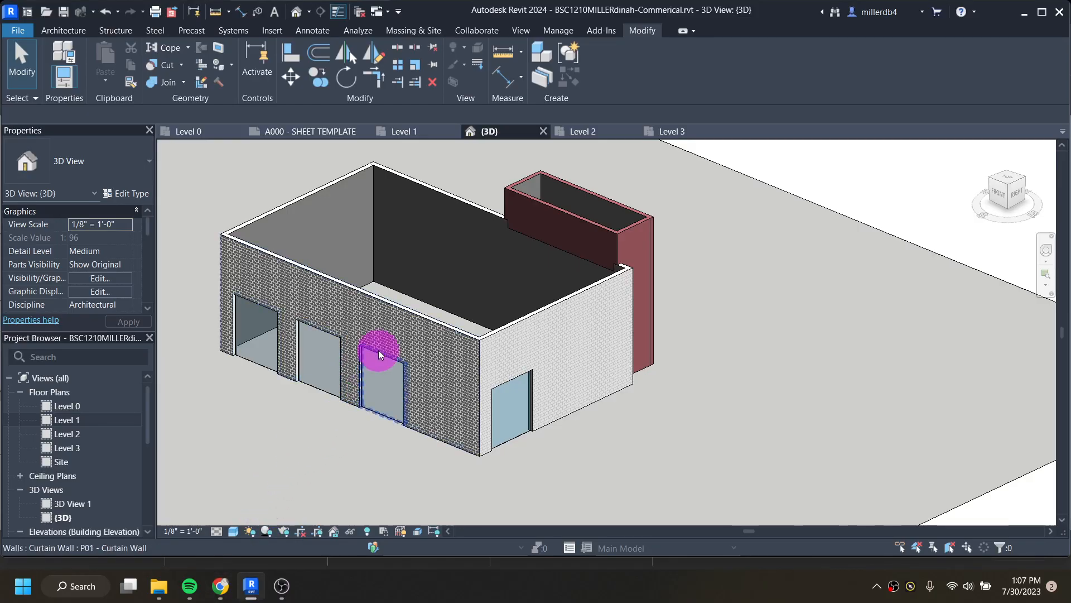
Add a vertical curtain grid line to the first south curtain wall and set it 4'-0" from the wall's west edge.
left_click(65, 32)
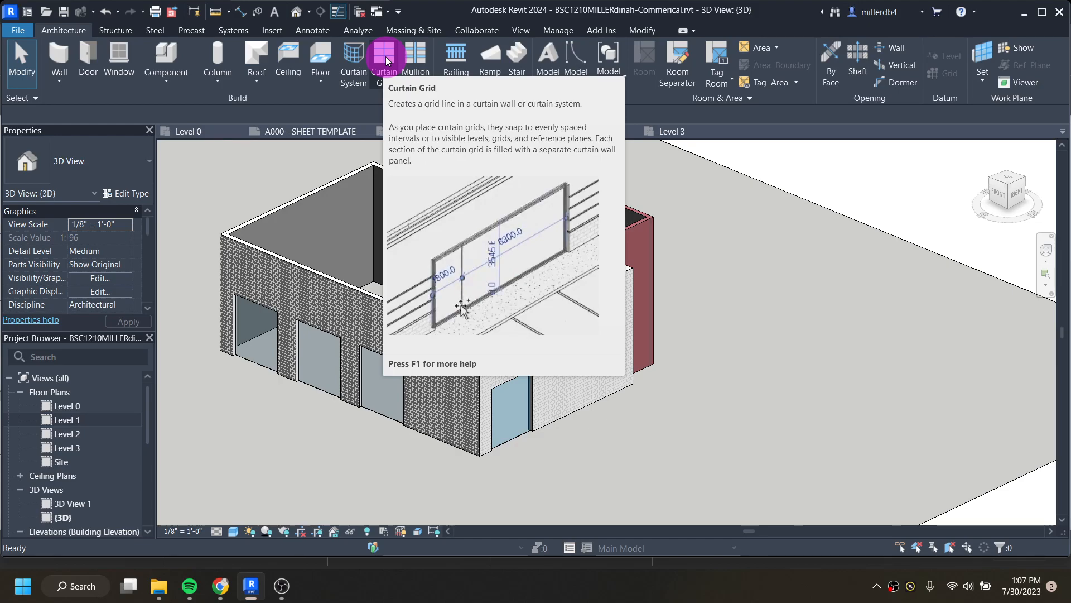
left_click(386, 56)
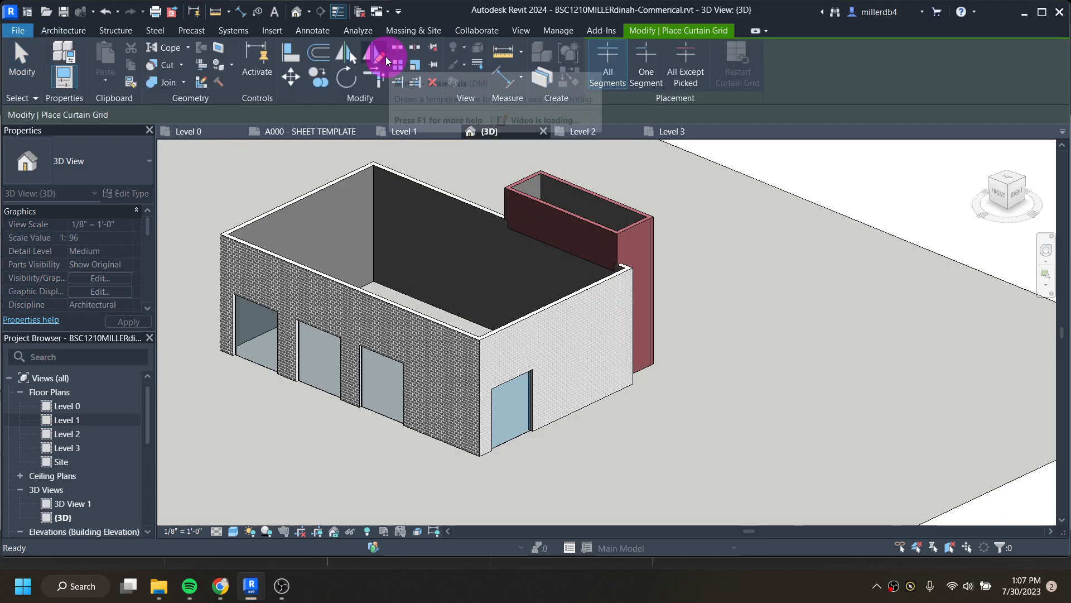
scroll(264, 352, "up", 4)
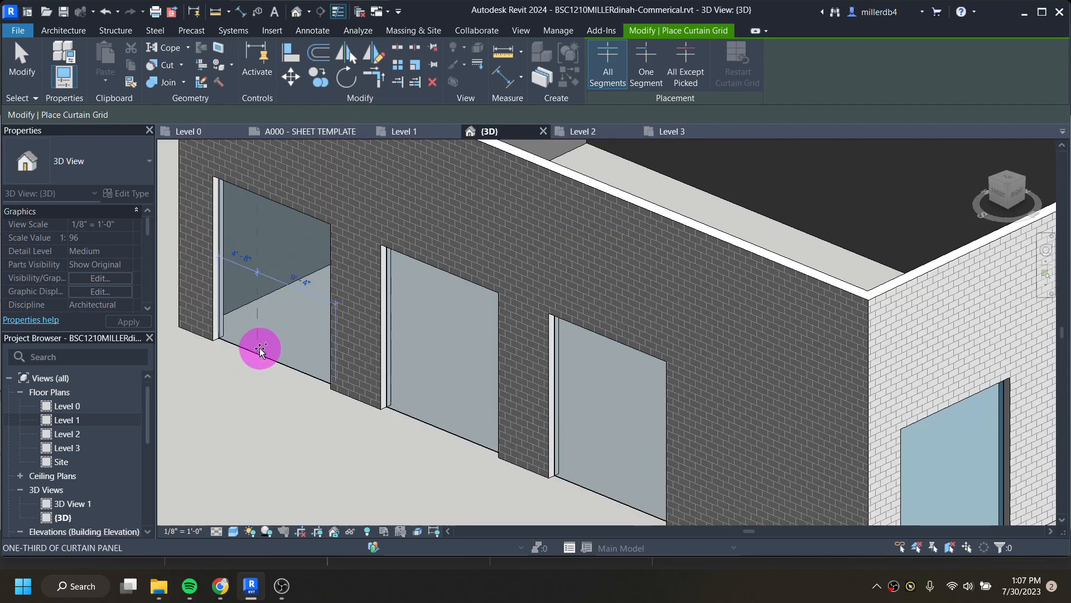
middle_click_drag(274, 349, 303, 342, "shift")
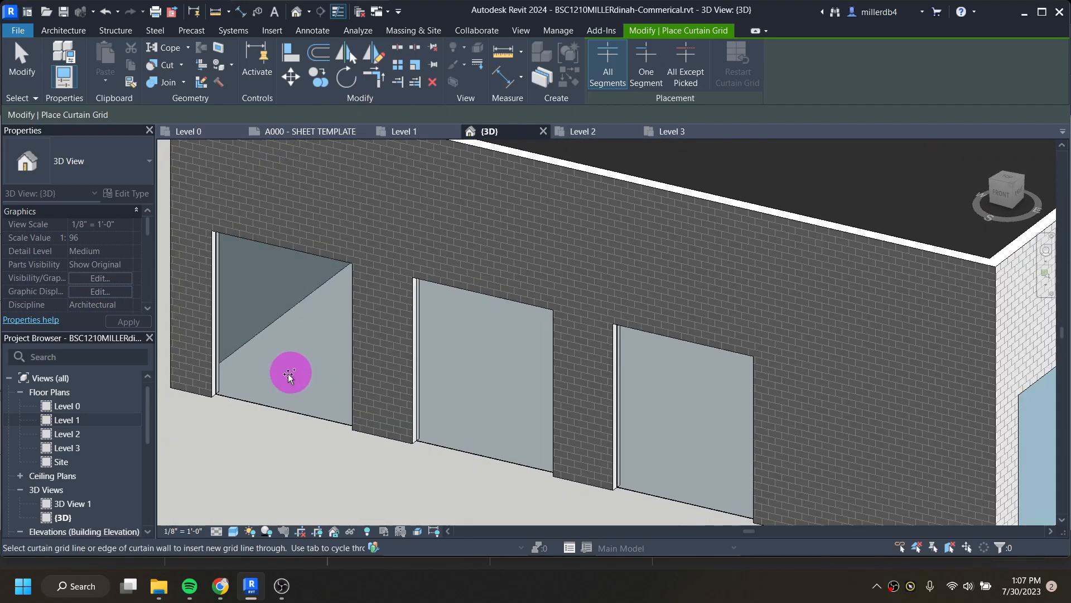
scroll(257, 402, "up", 4)
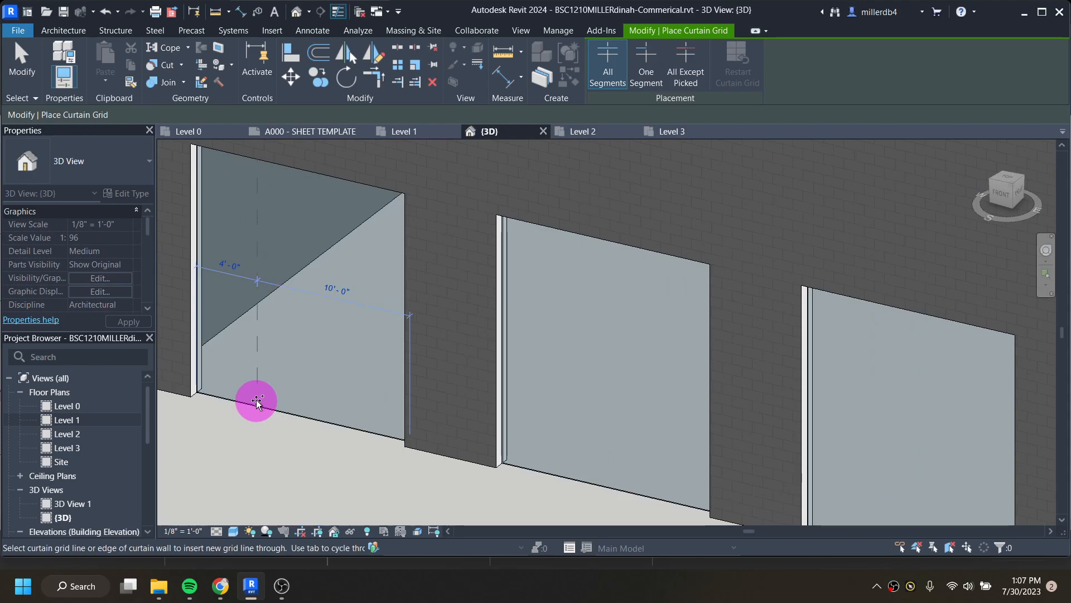
left_click(256, 400)
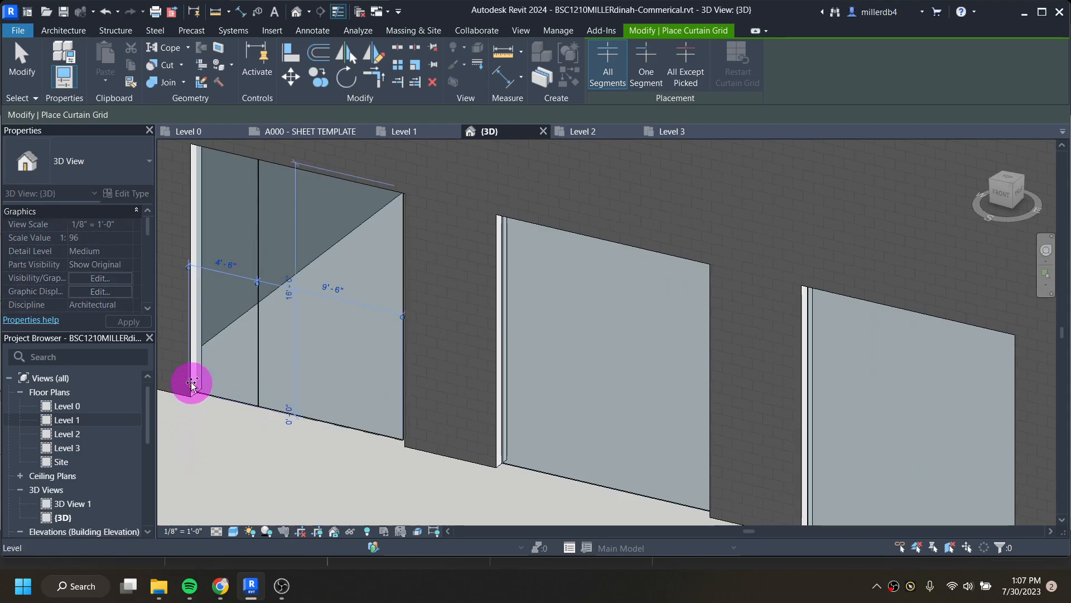
left_click(225, 263)
type("4")
key("Return")
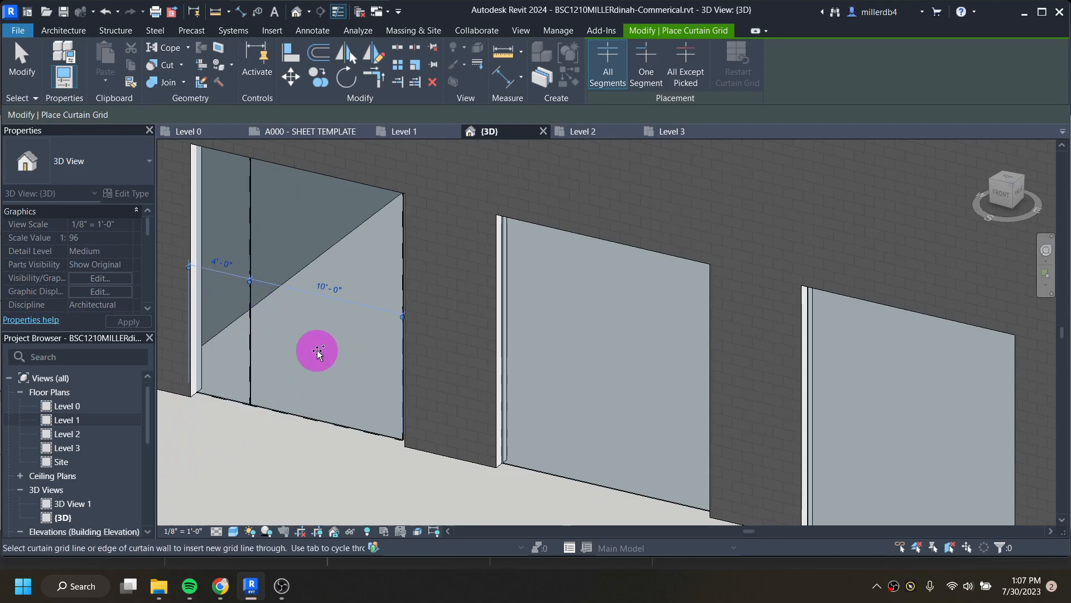
Add a vertical curtain grid line 4'-0" from the west edge of both the second and third south curtain walls.
left_click(561, 477)
scroll(559, 477, "down", 3)
scroll(746, 468, "up", 1)
middle_click_drag(691, 441, 543, 347)
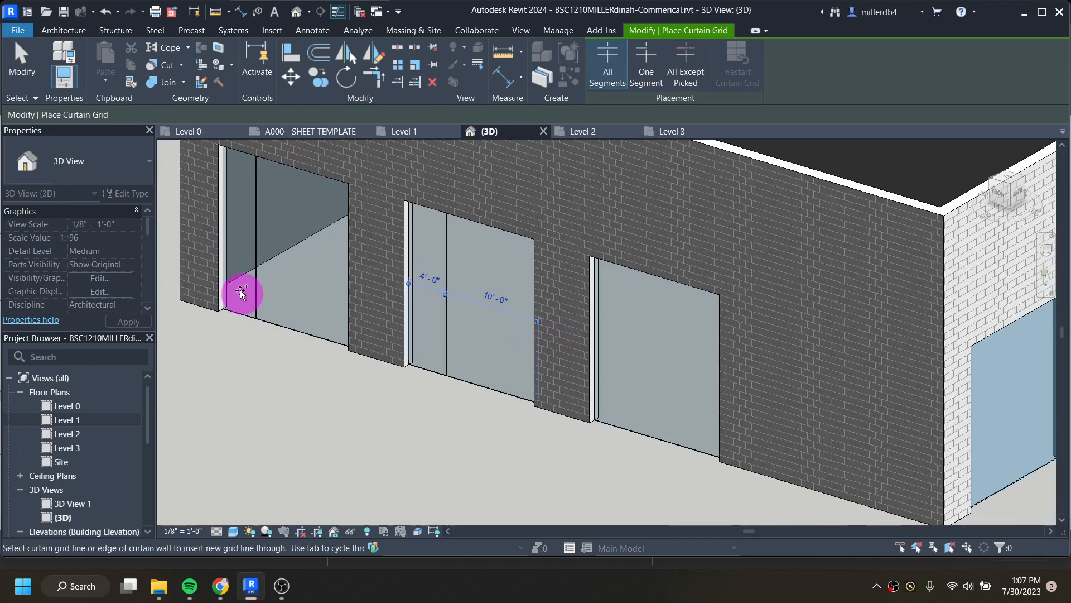
scroll(630, 428, "up", 2)
left_click(633, 433)
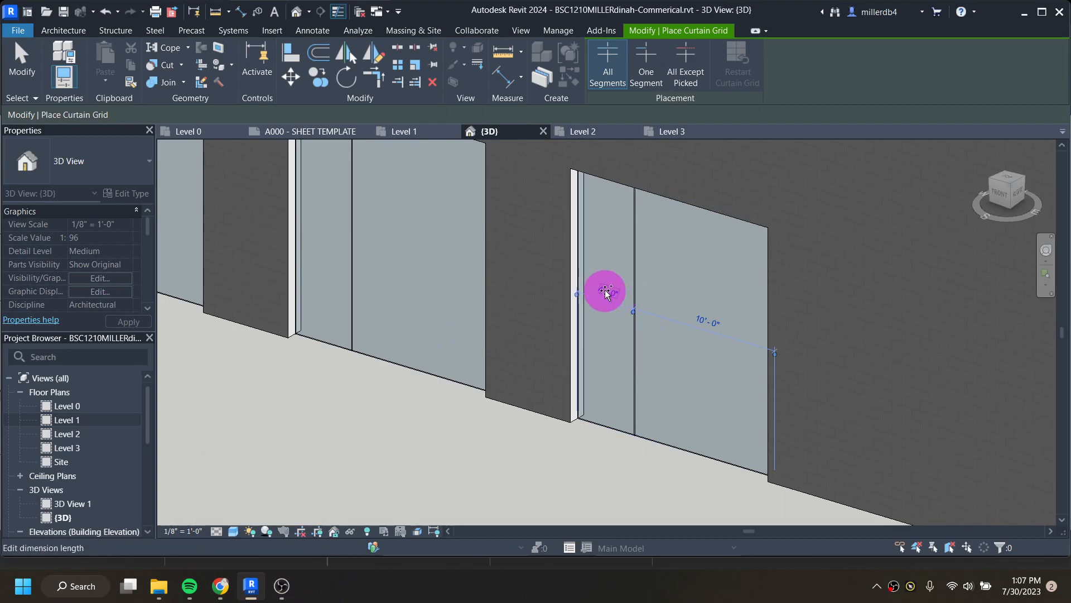
Add a vertical curtain grid line to the east curtain wall and set it 4'-0" from the wall's south edge.
scroll(606, 292, "down", 4)
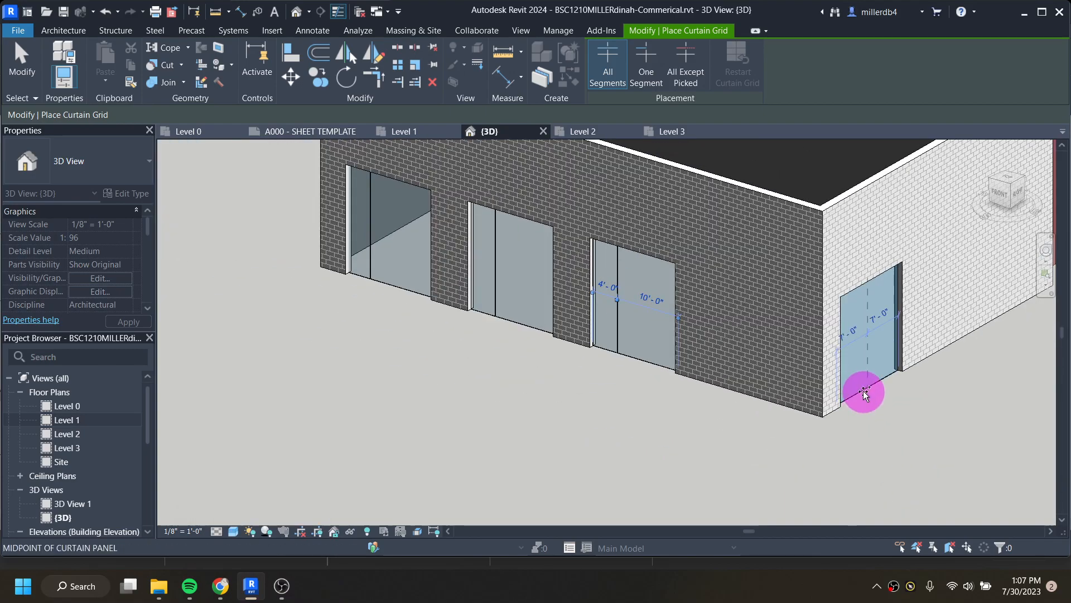
left_click(865, 390)
left_click(850, 334)
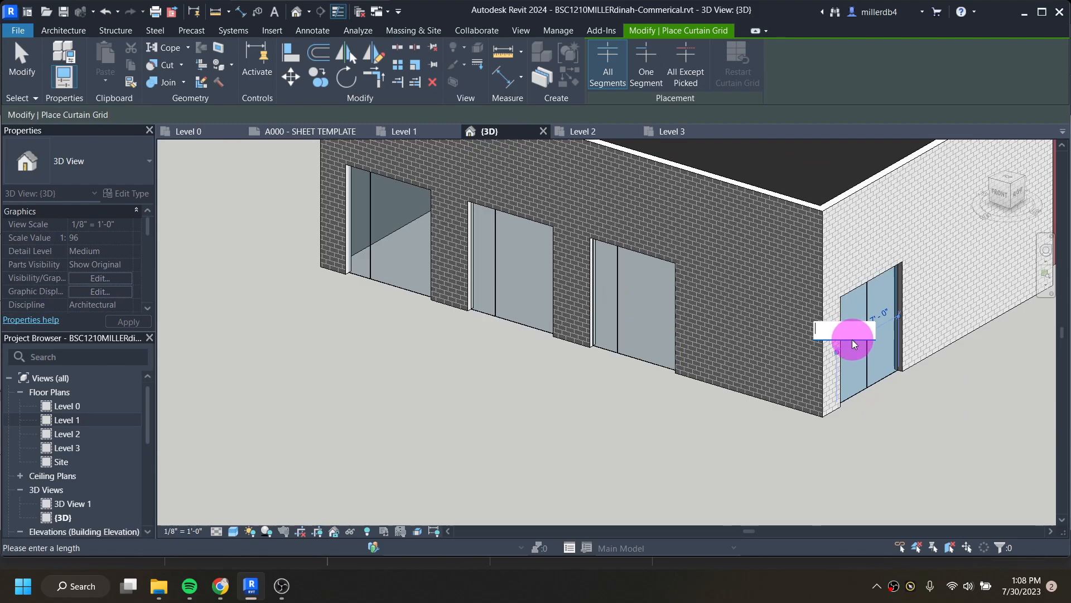
type("4")
key("Return")
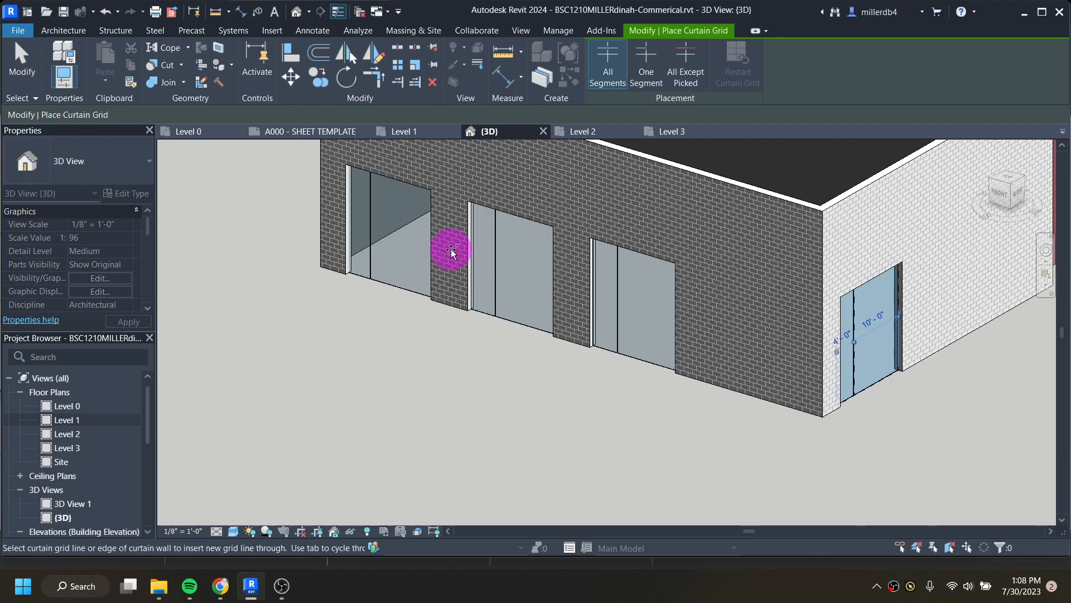
Add a horizontal curtain grid line at mid-height to each of the three south curtain walls and to the east curtain wall.
scroll(350, 215, "up", 4)
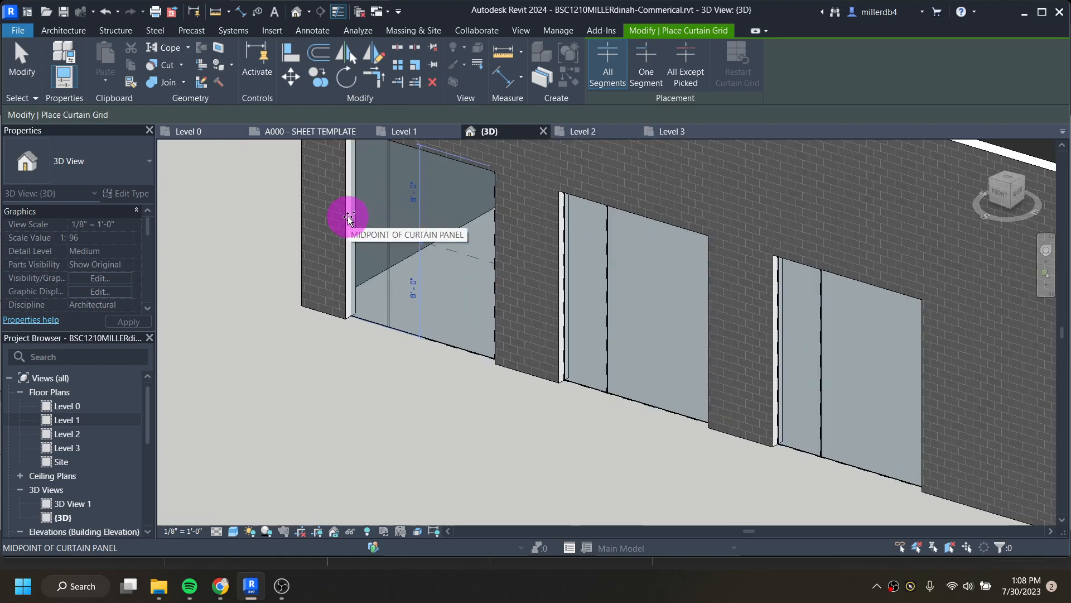
left_click(349, 218)
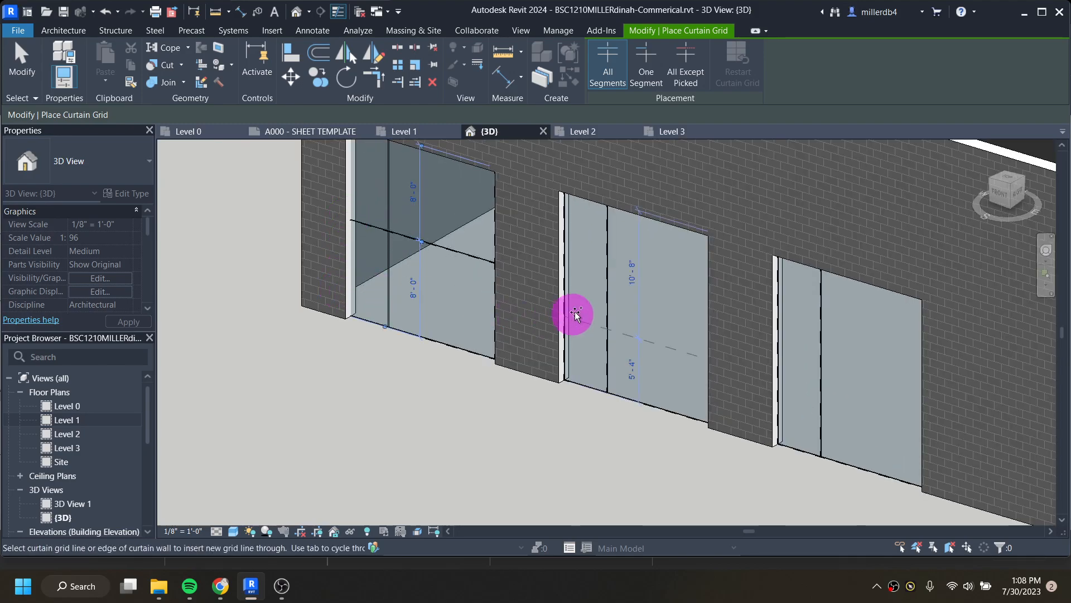
left_click(568, 284)
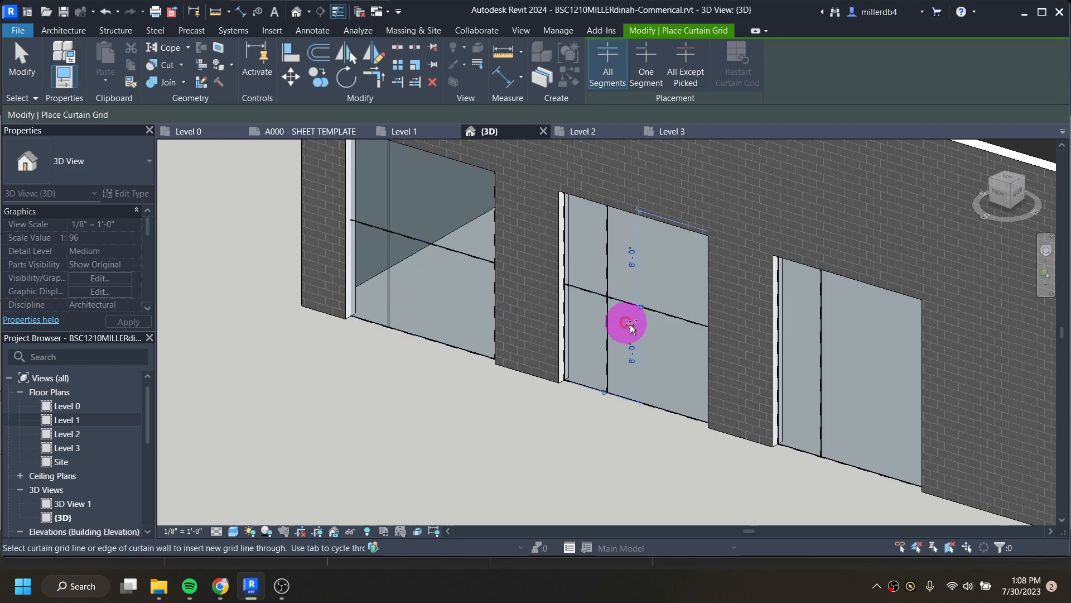
left_click(780, 342)
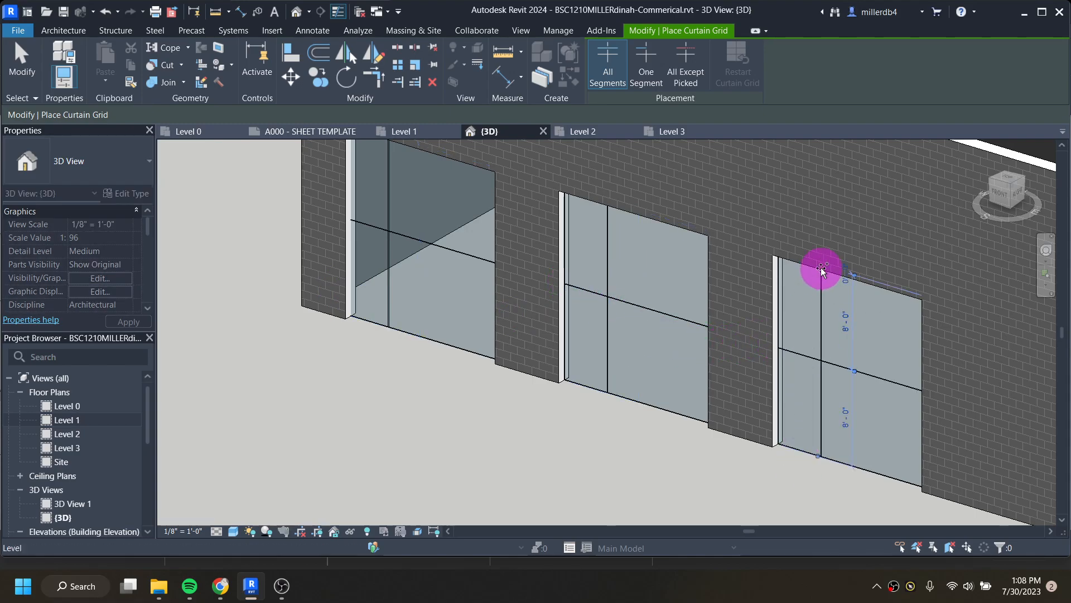
middle_click_drag(825, 257, 837, 354, "shift")
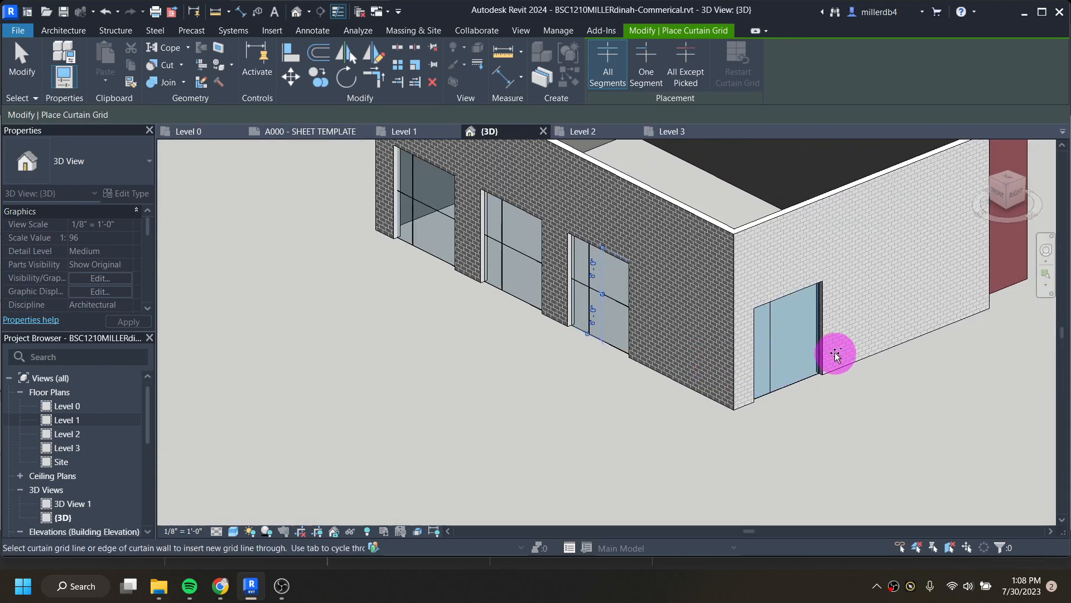
left_click(818, 328)
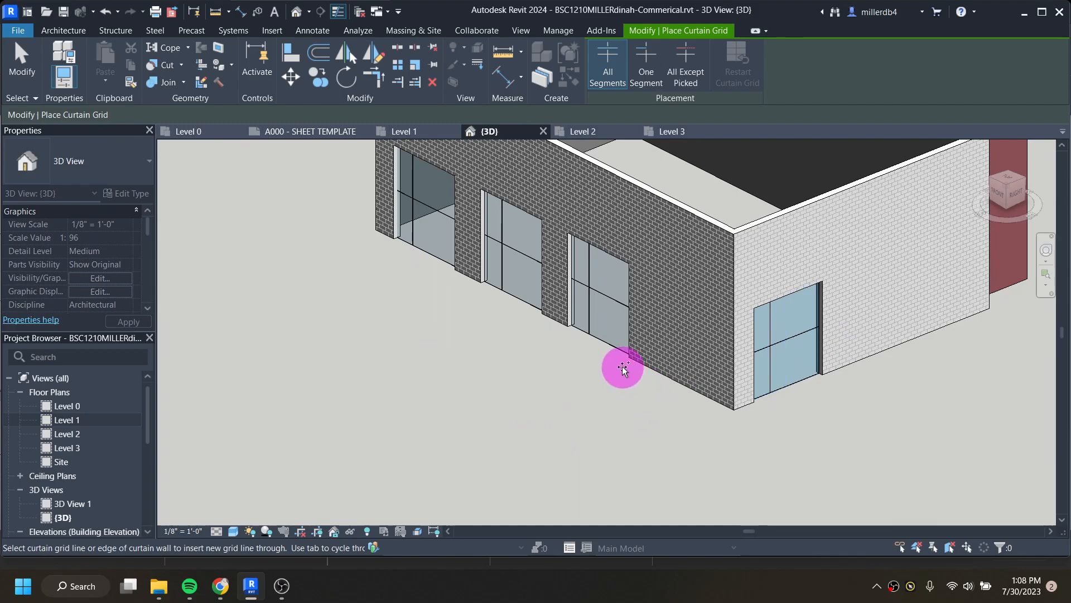
key("Escape")
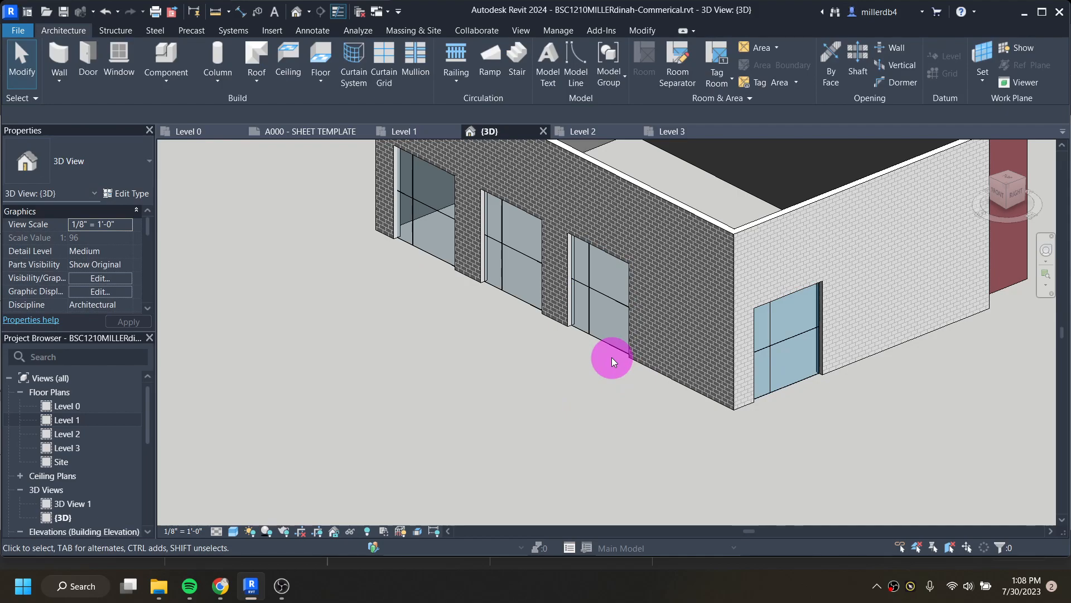
Place 2.5" x 5" rectangular mullions on all grid lines of the three south curtain walls and the east curtain wall.
scroll(544, 306, "up", 2)
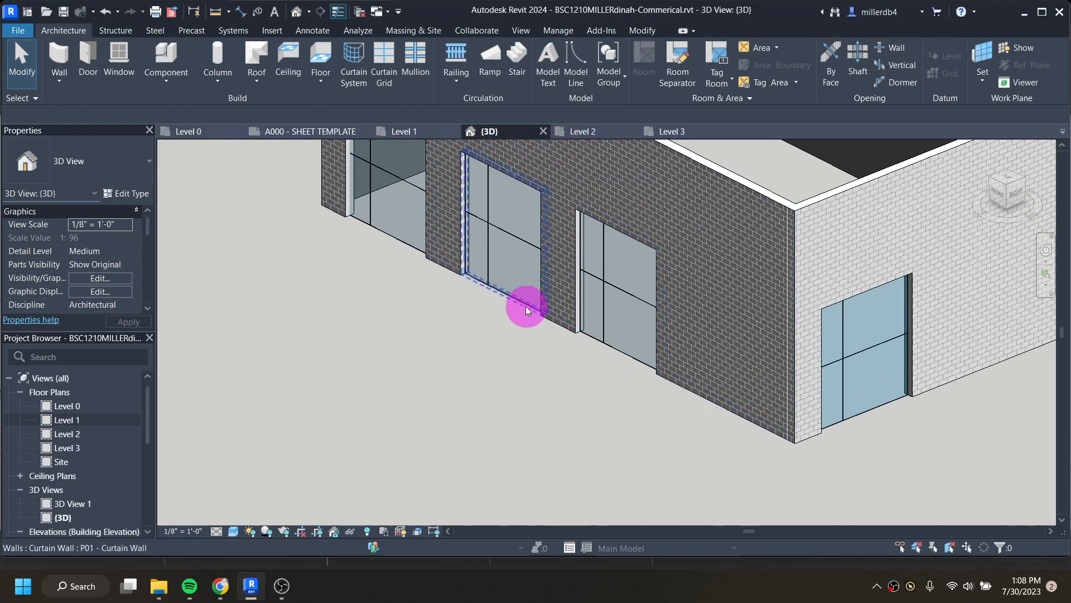
middle_click_drag(455, 303, 511, 352, "shift")
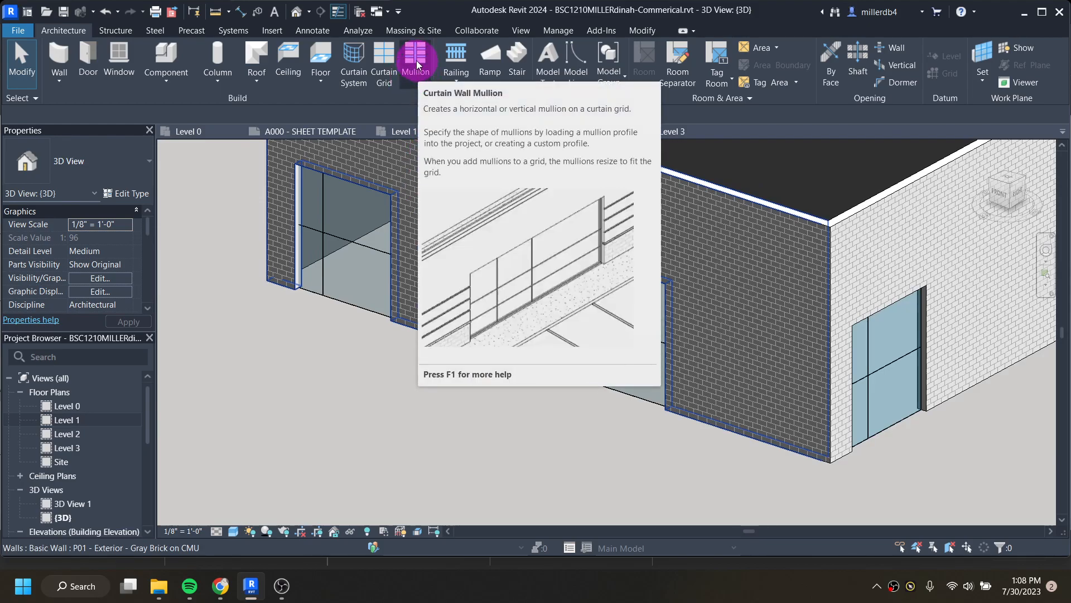
left_click(417, 60)
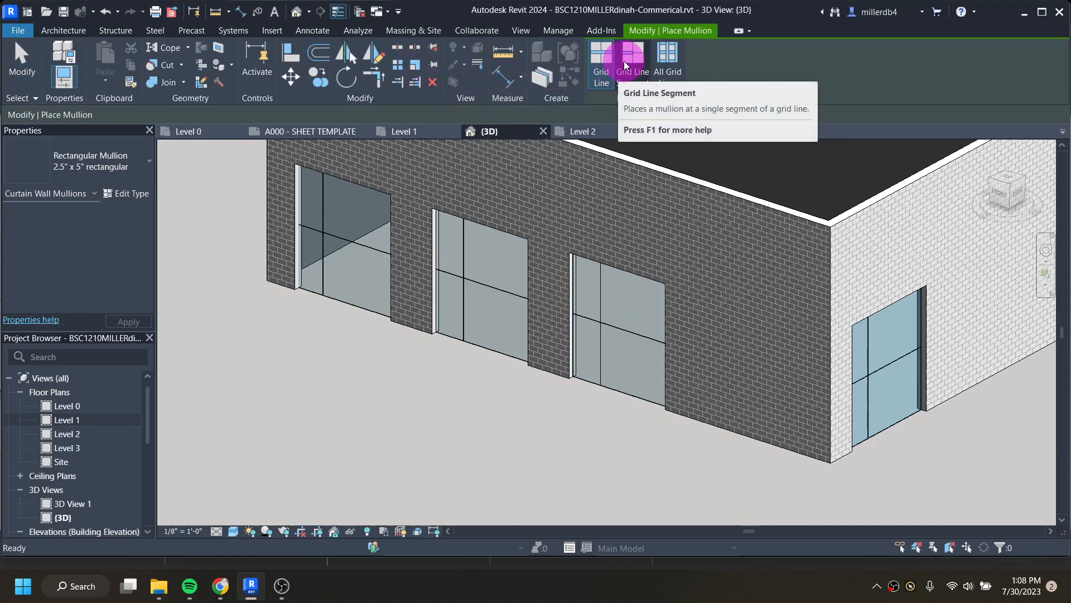
left_click(666, 56)
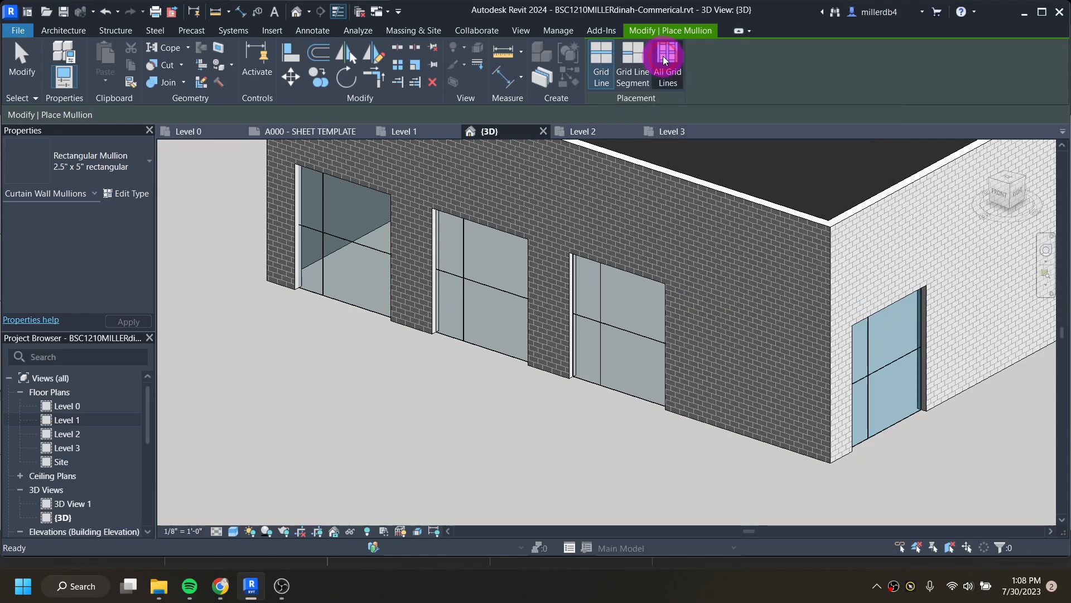
left_click(344, 302)
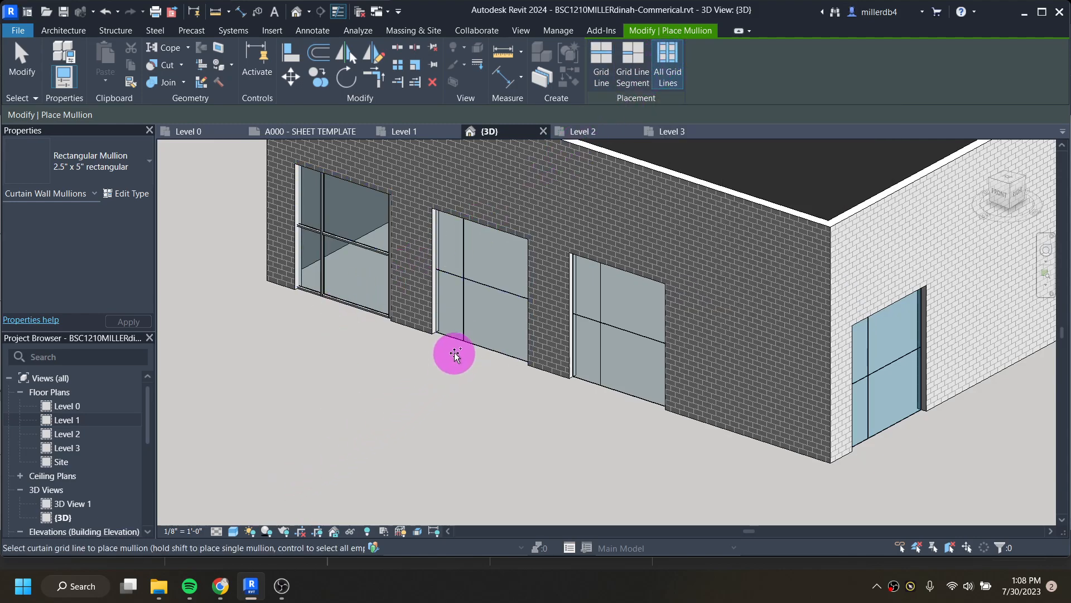
left_click(461, 336)
left_click(607, 389)
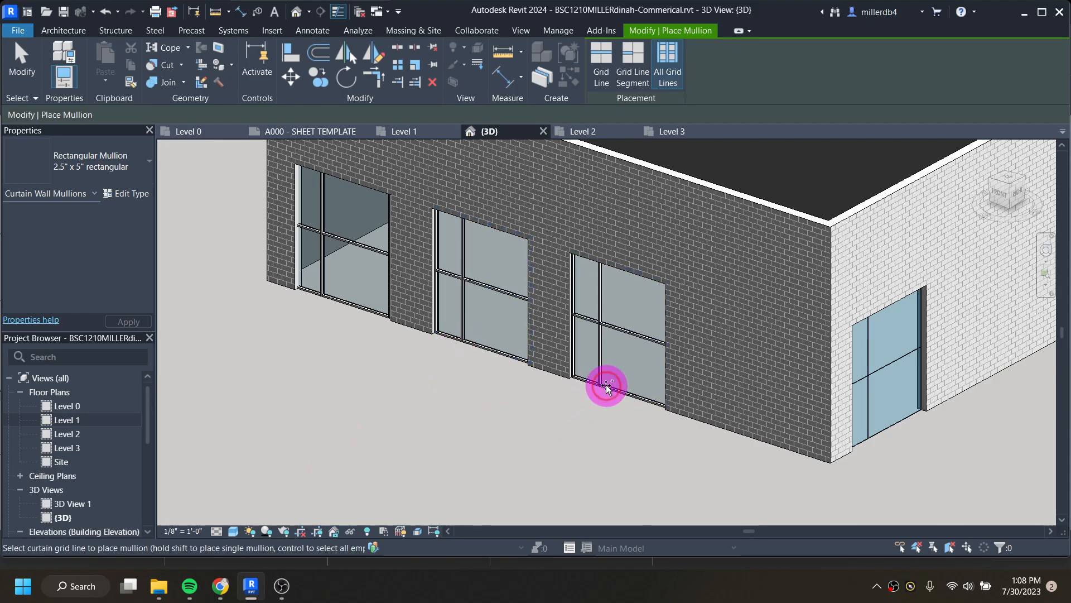
left_click(884, 425)
Examine the mullions of the first south curtain wall in the 3D view and in the Level 1 floor plan.
middle_click_drag(514, 480, 614, 406, "shift")
scroll(311, 370, "up", 6)
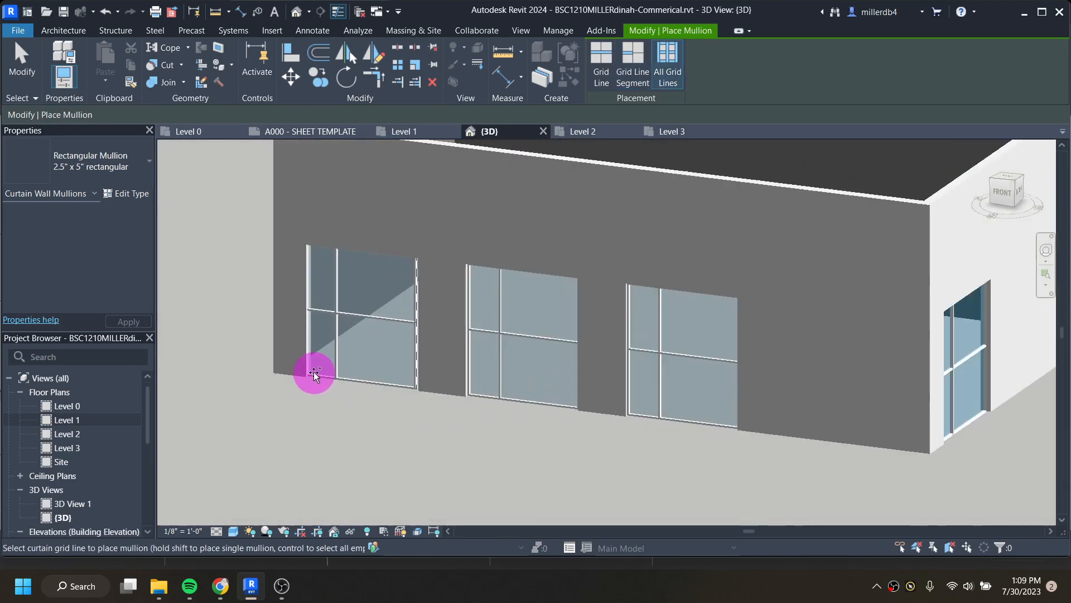
scroll(304, 367, "up", 4)
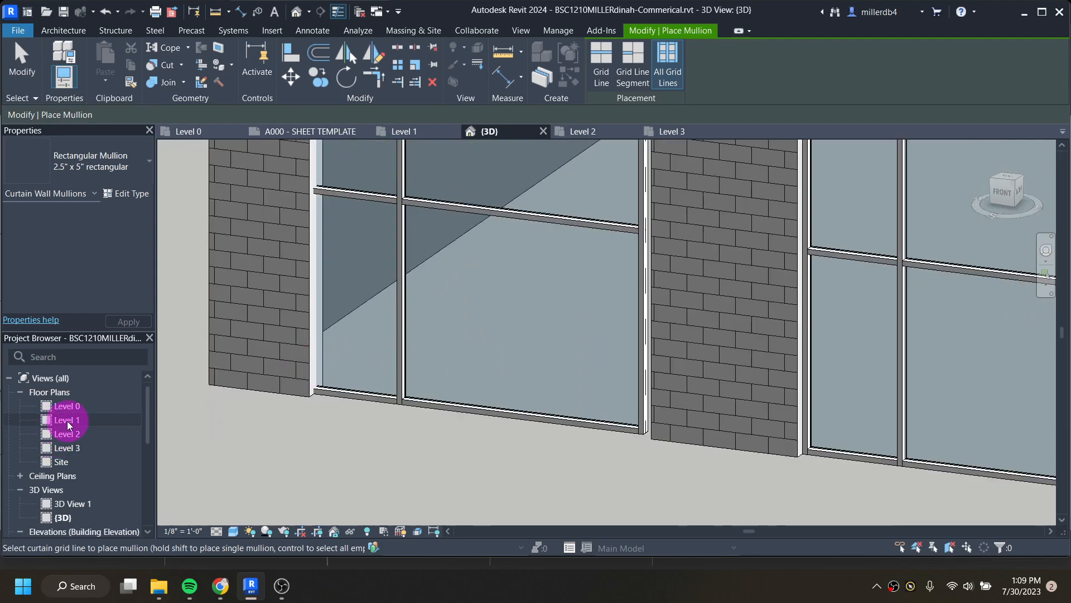
double_click(67, 421)
scroll(249, 396, "up", 5)
scroll(284, 375, "up", 2)
scroll(375, 363, "down", 2)
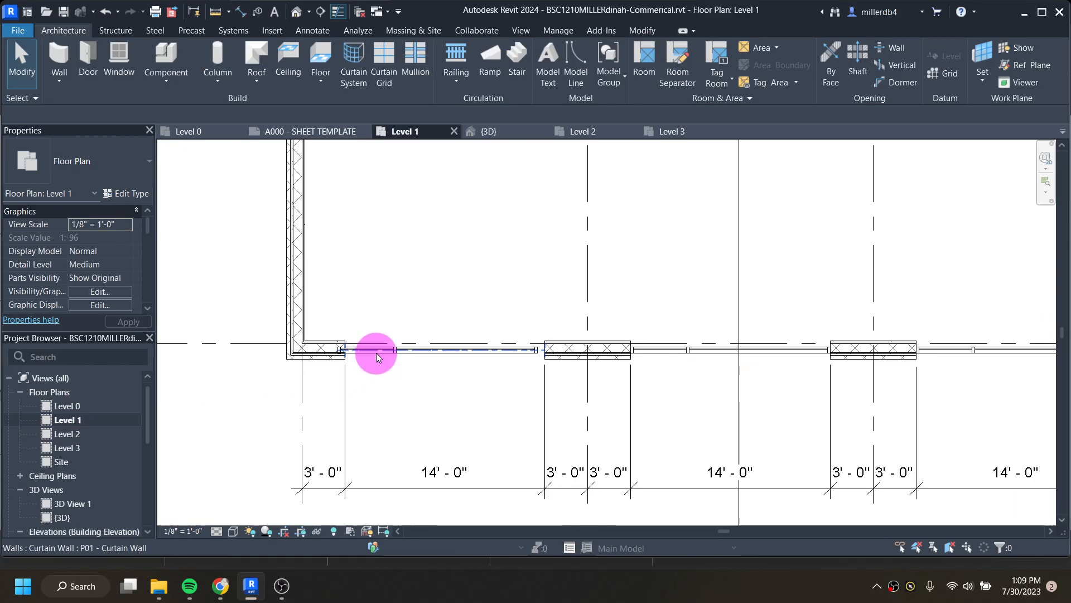
scroll(377, 357, "down", 1)
left_click(384, 358)
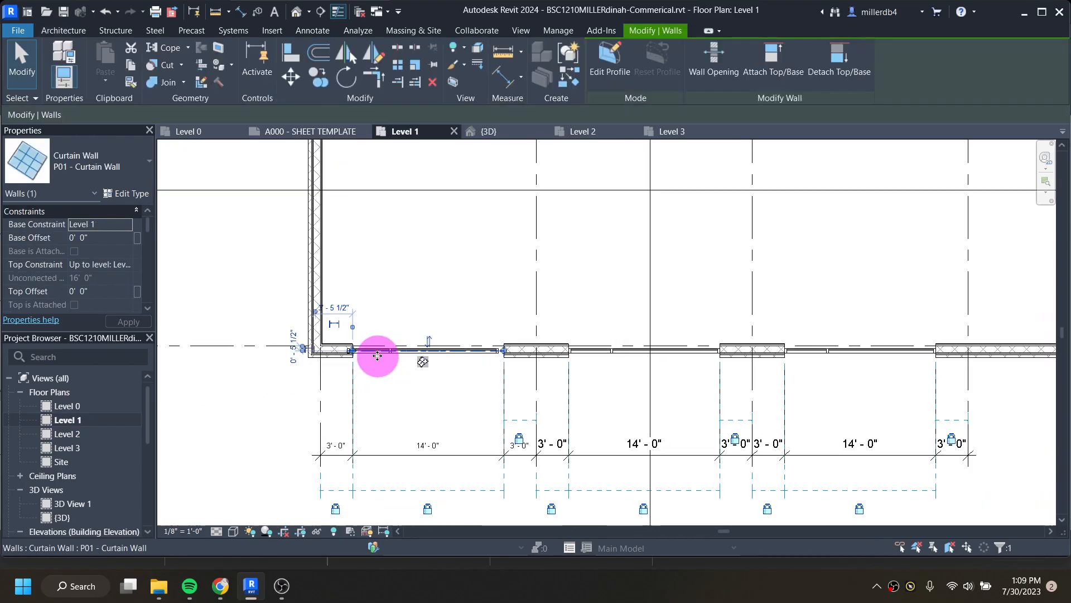
scroll(394, 352, "up", 2)
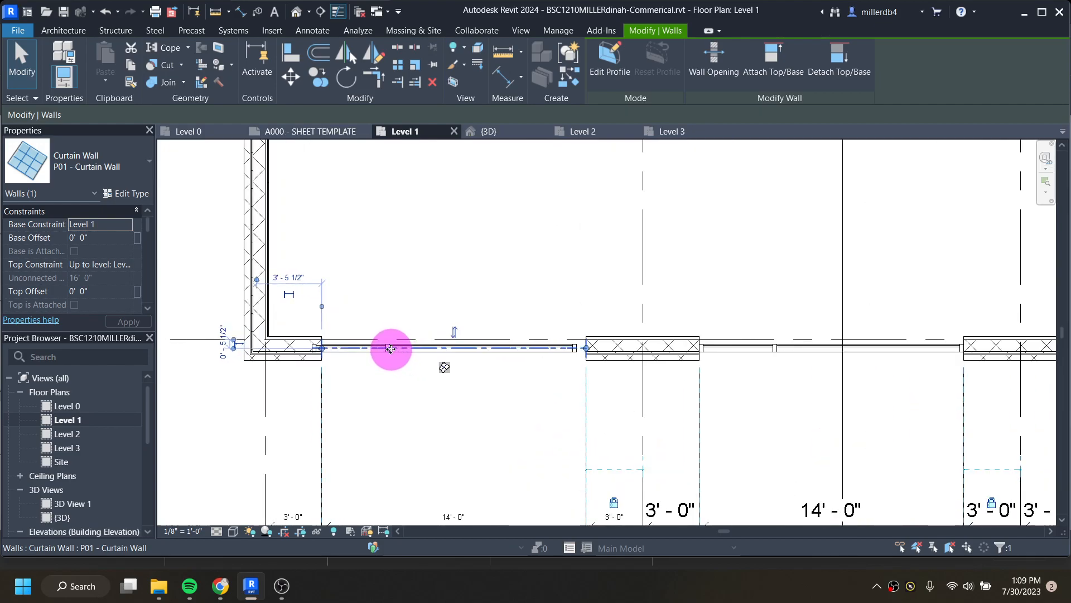
scroll(346, 363, "up", 2)
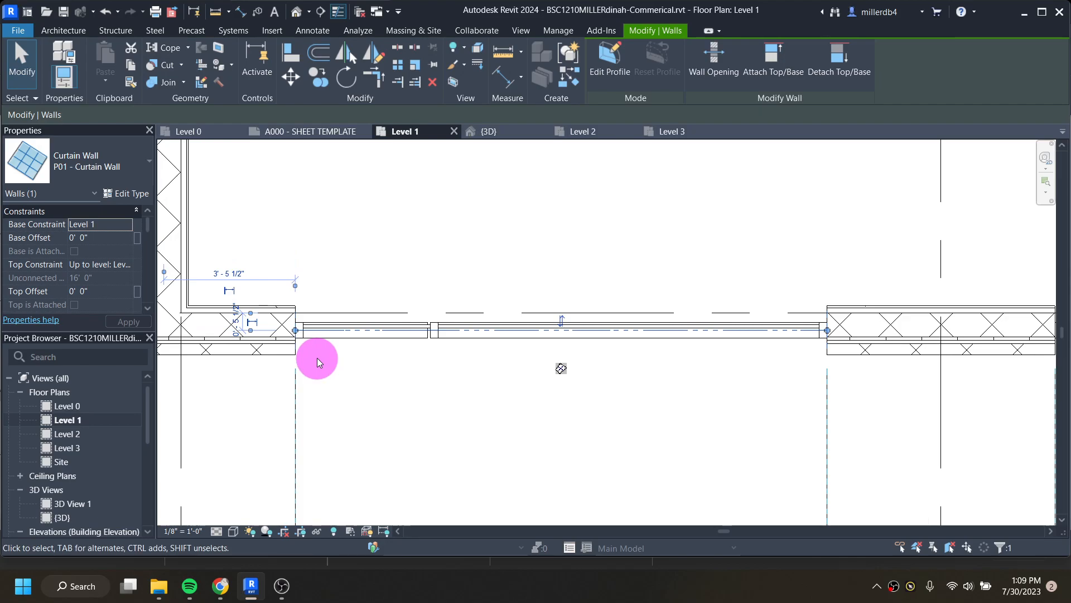
scroll(318, 356, "down", 1)
scroll(323, 354, "down", 3)
left_click(355, 402)
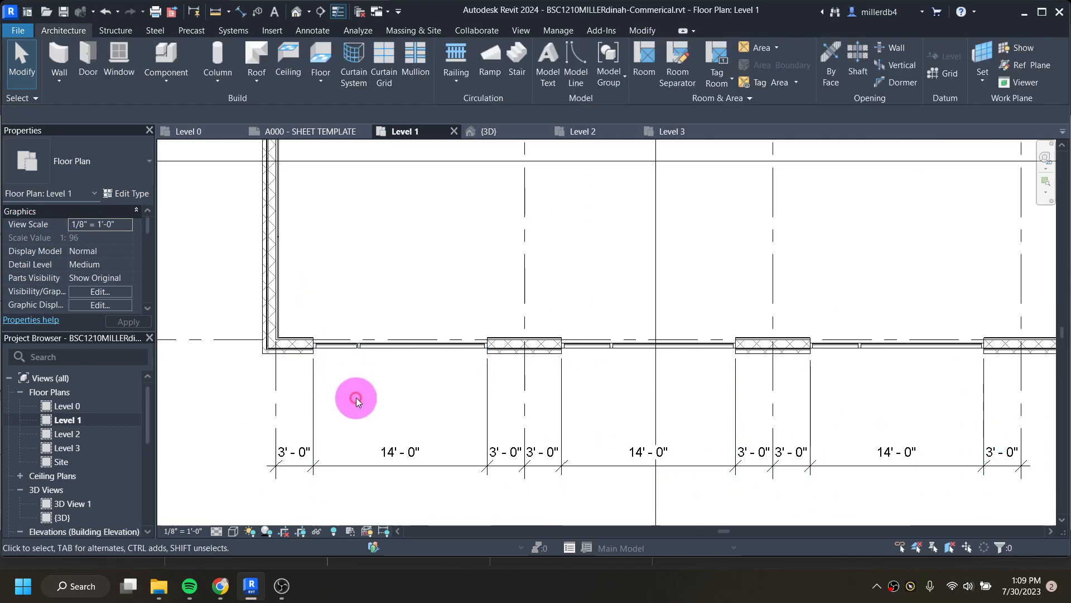
scroll(496, 429, "down", 3)
middle_click_drag(528, 424, 499, 399)
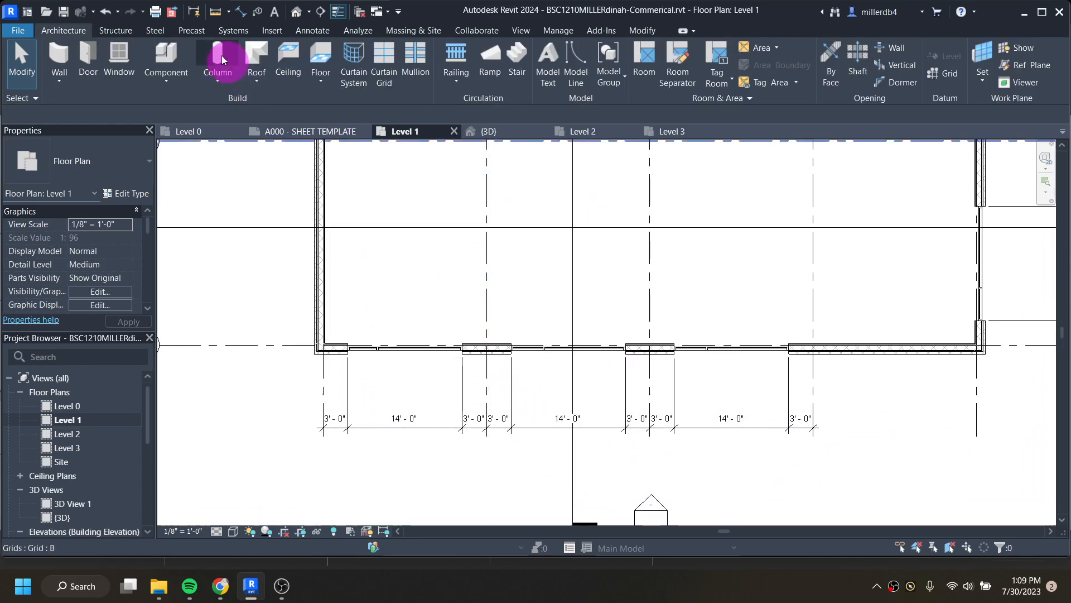
Return to the 3D view and make the short bottom mullion of the first south curtain wall continuous.
left_click(299, 13)
scroll(400, 324, "down", 2)
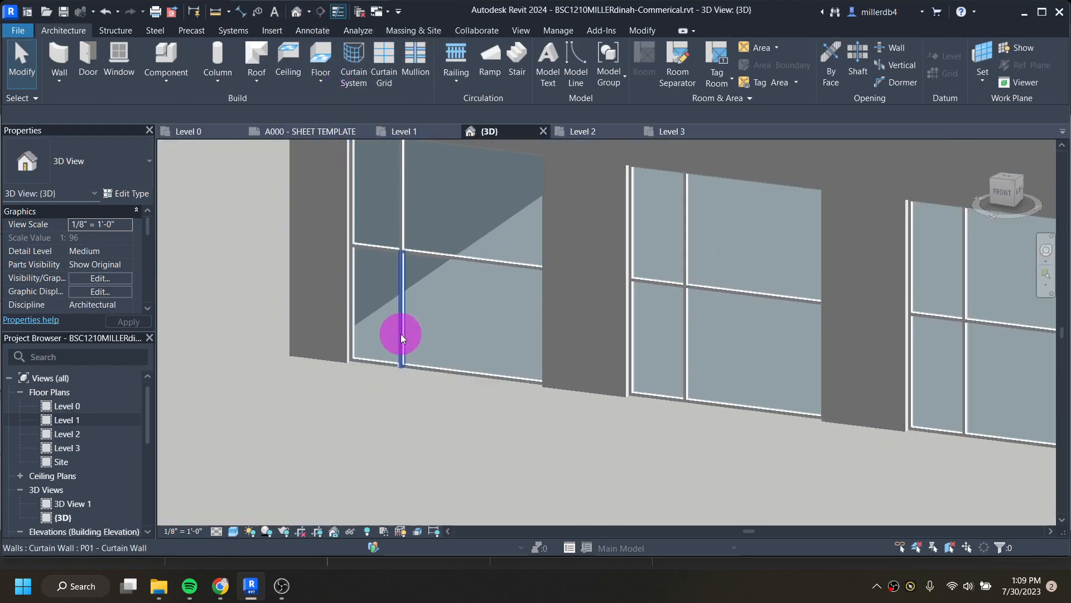
scroll(330, 380, "up", 2)
scroll(504, 321, "up", 4)
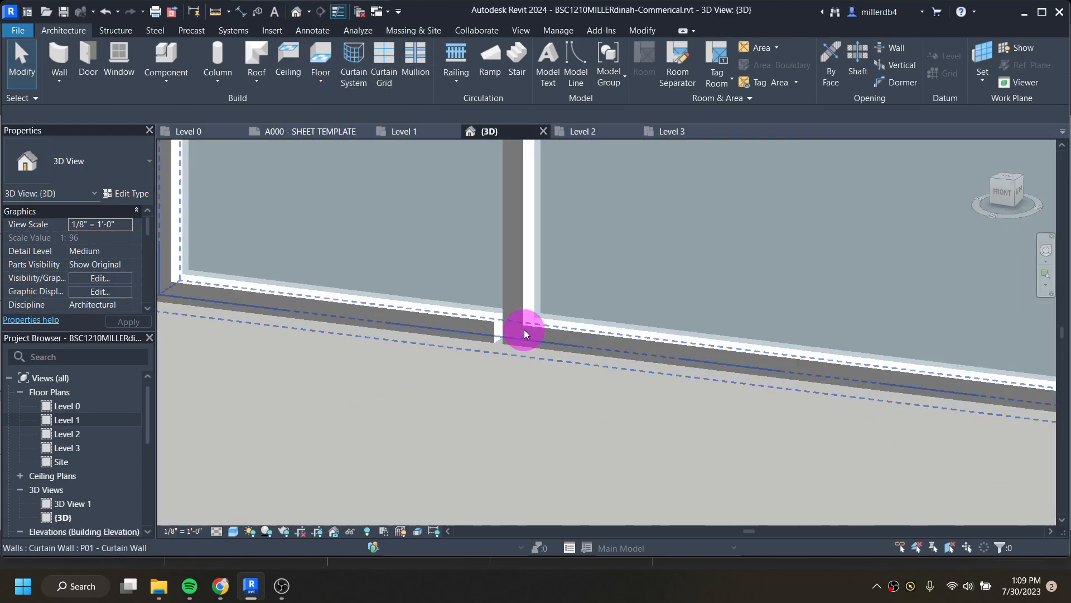
left_click(488, 331)
scroll(487, 332, "down", 3)
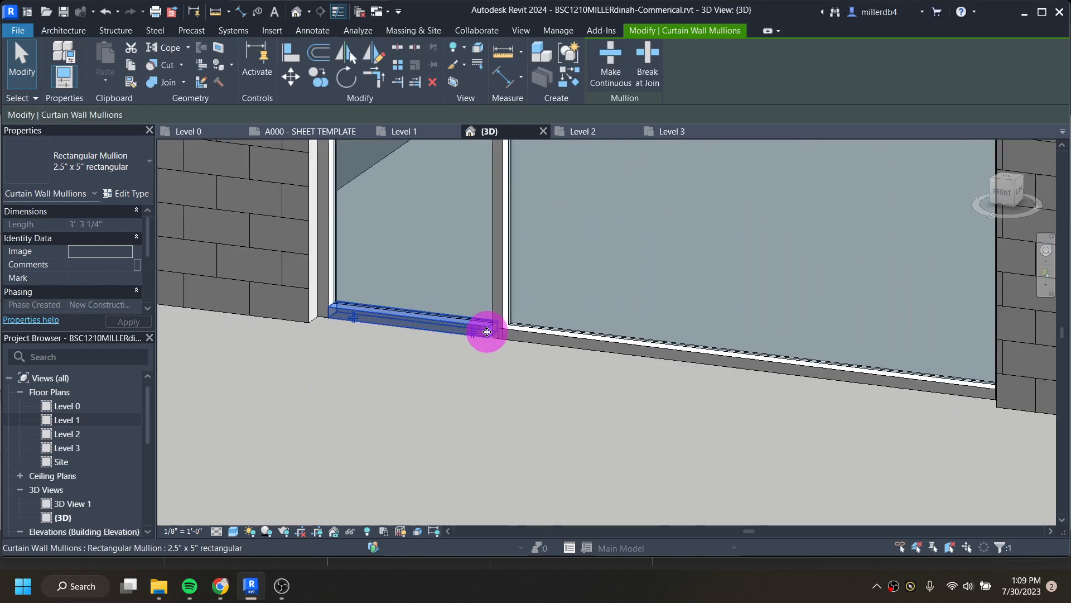
scroll(489, 334, "up", 1)
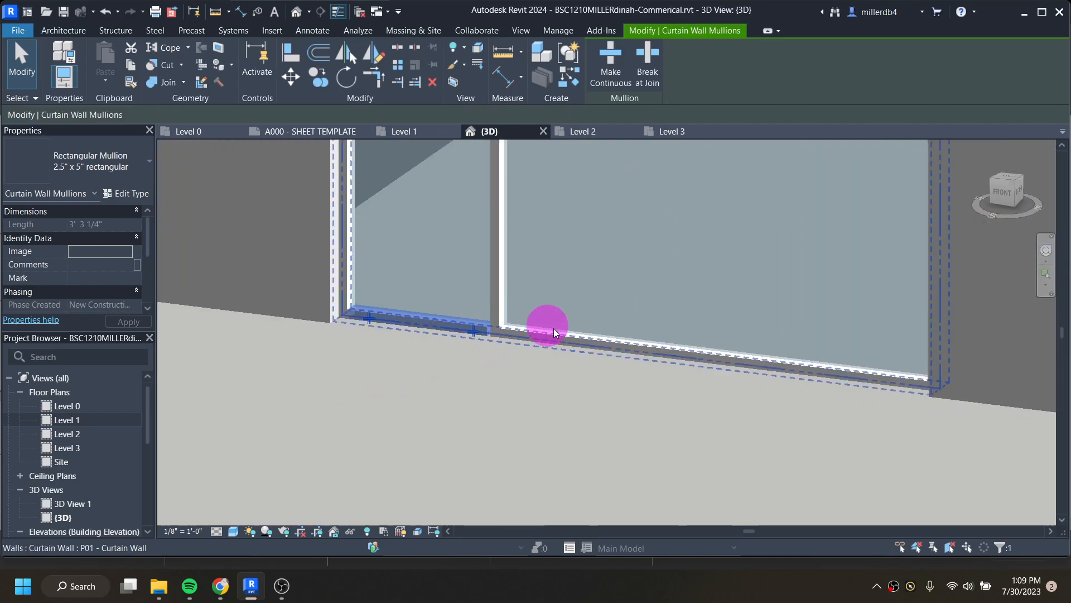
middle_click_drag(475, 358, 514, 377, "shift")
scroll(497, 290, "down", 3)
scroll(508, 347, "up", 2)
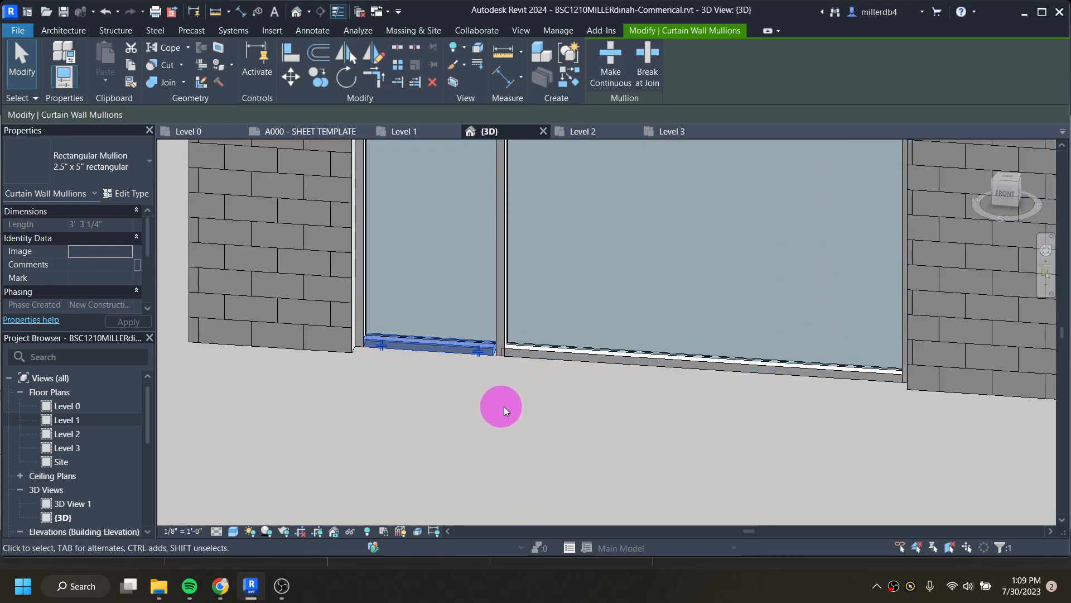
scroll(501, 406, "down", 2)
left_click(621, 86)
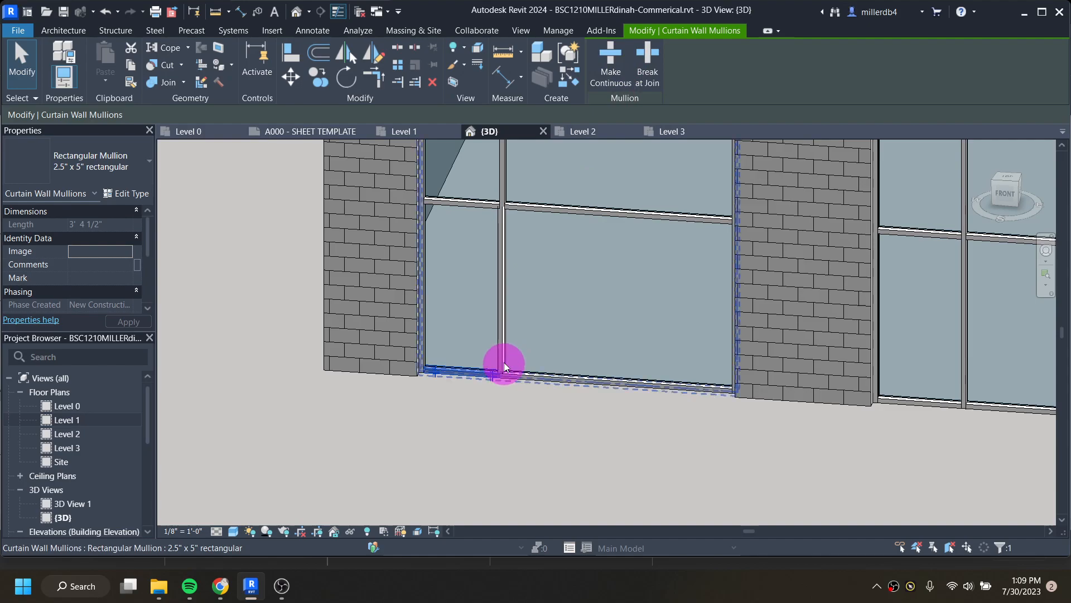
scroll(504, 380, "up", 1)
scroll(505, 380, "up", 3)
left_click(529, 418)
Make the lower vertical mullion continuous where it meets the middle horizontal mullion of the first south curtain wall.
scroll(534, 394, "down", 4)
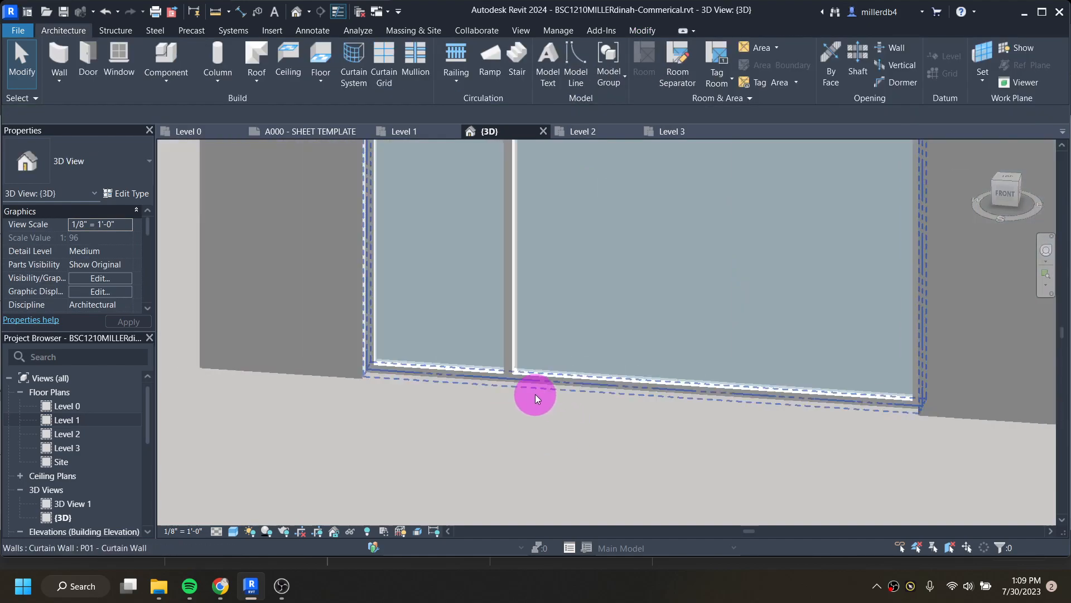
scroll(666, 444, "down", 1)
scroll(513, 276, "up", 5)
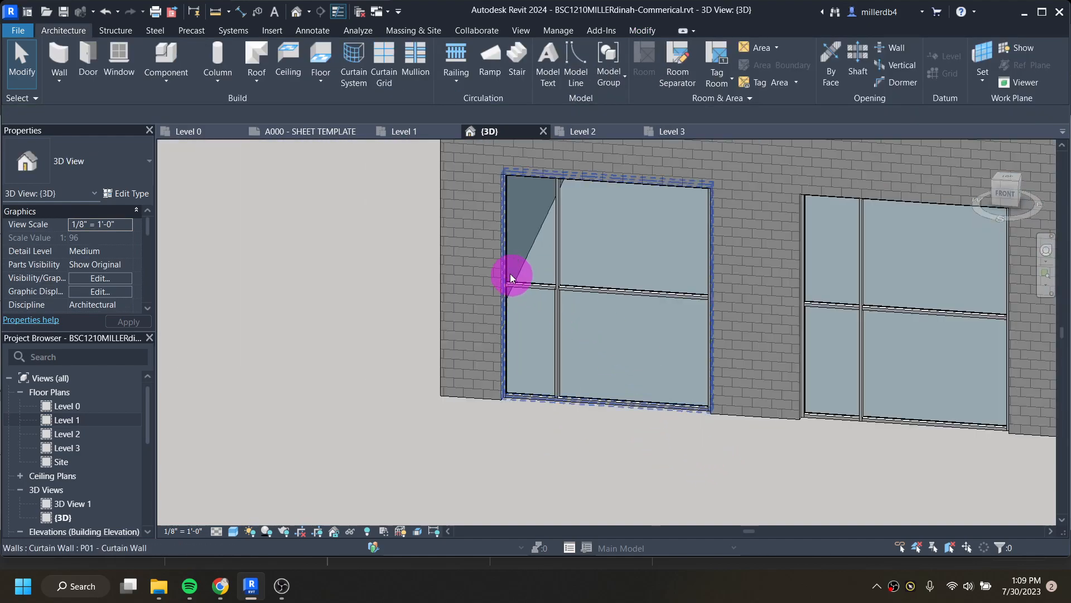
left_click(559, 329)
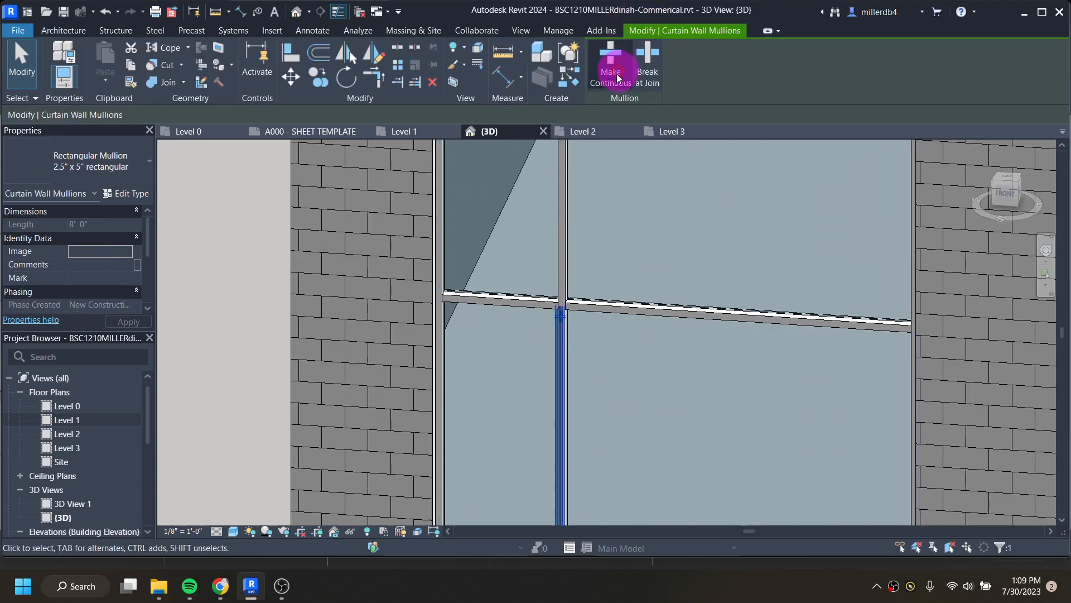
left_click(618, 69)
left_click(565, 268)
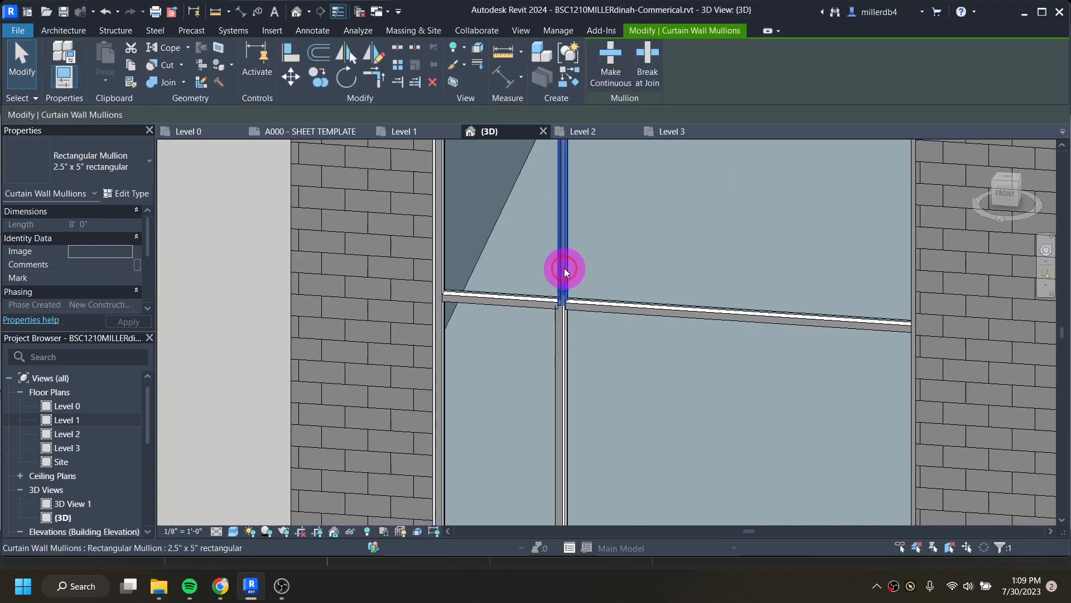
left_click(564, 315)
Delete the first south curtain wall at the building's west end.
scroll(585, 337, "down", 3)
key("Escape")
left_click(577, 316)
key("Delete")
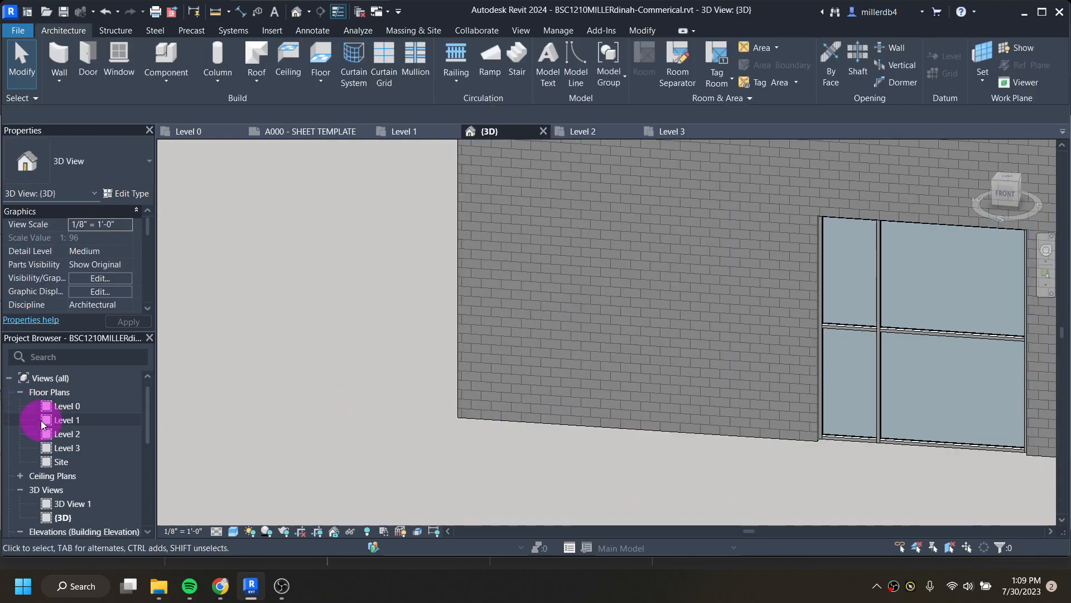
Draw a 14'-0" P01 - Curtain Wall in the Level 1 plan along the west end of the south brick wall.
double_click(60, 422)
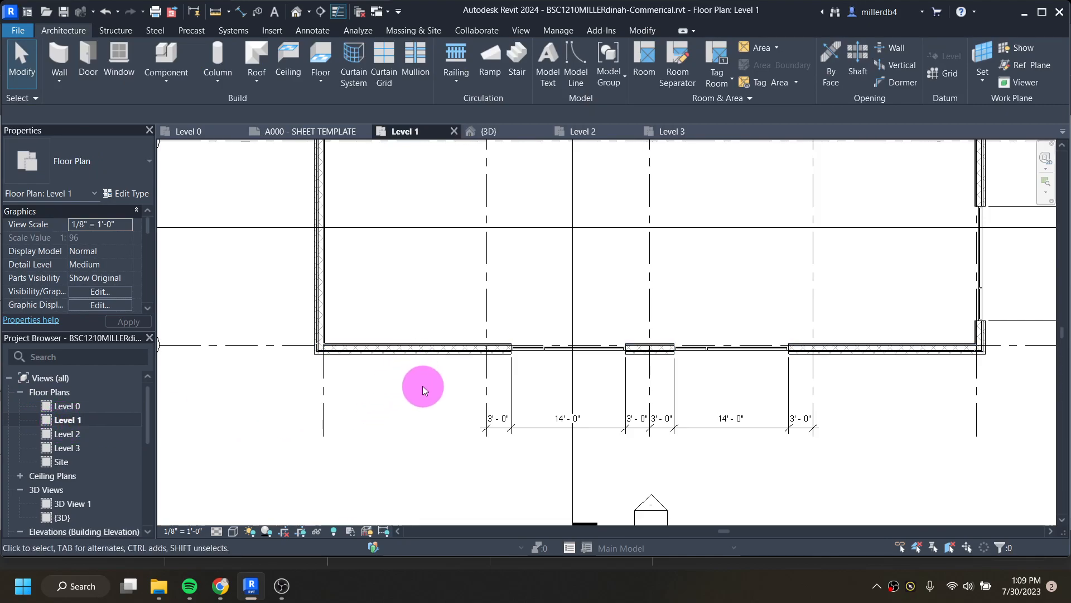
left_click(60, 55)
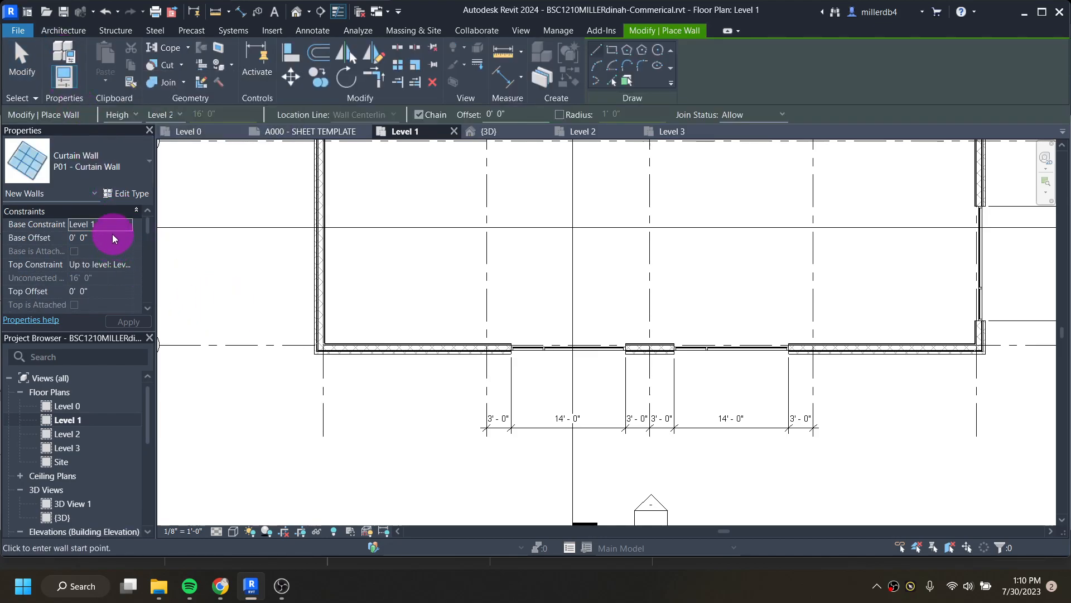
scroll(350, 348, "up", 2)
left_click(344, 350)
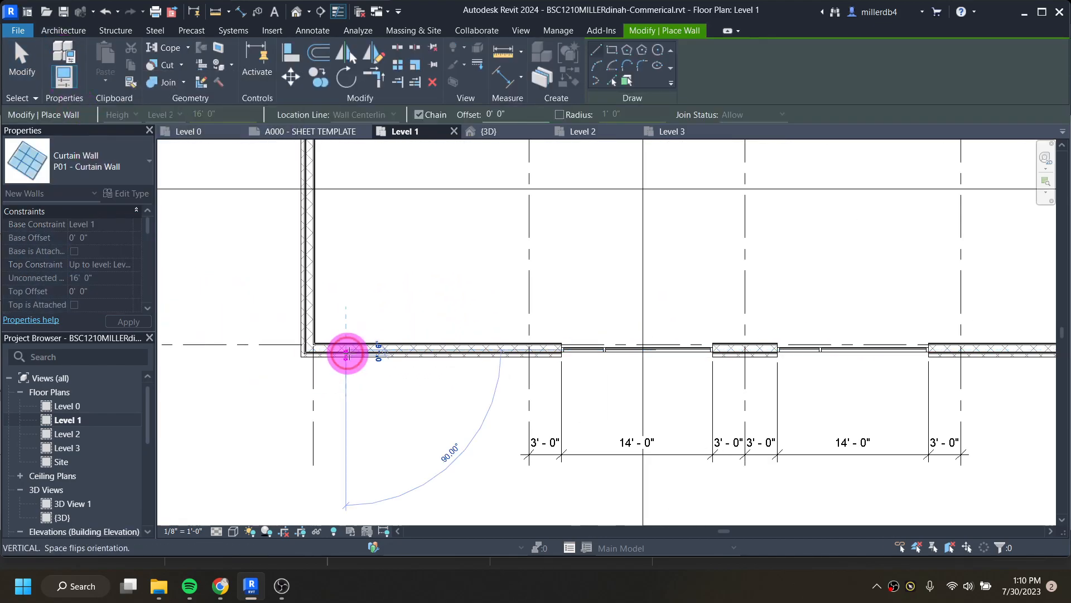
left_click(495, 351)
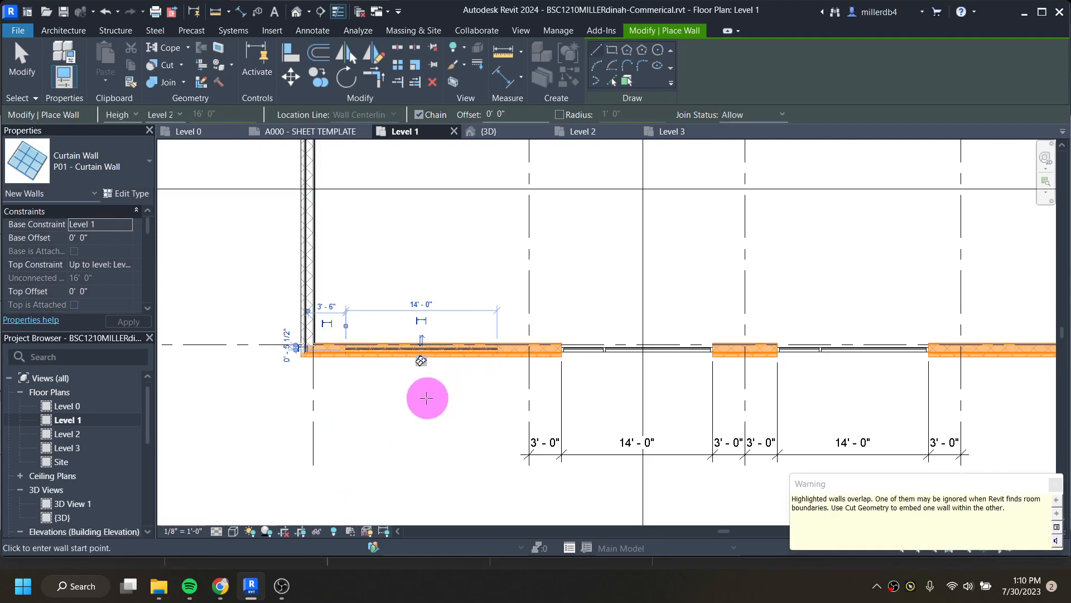
key("Escape")
key("Escape")
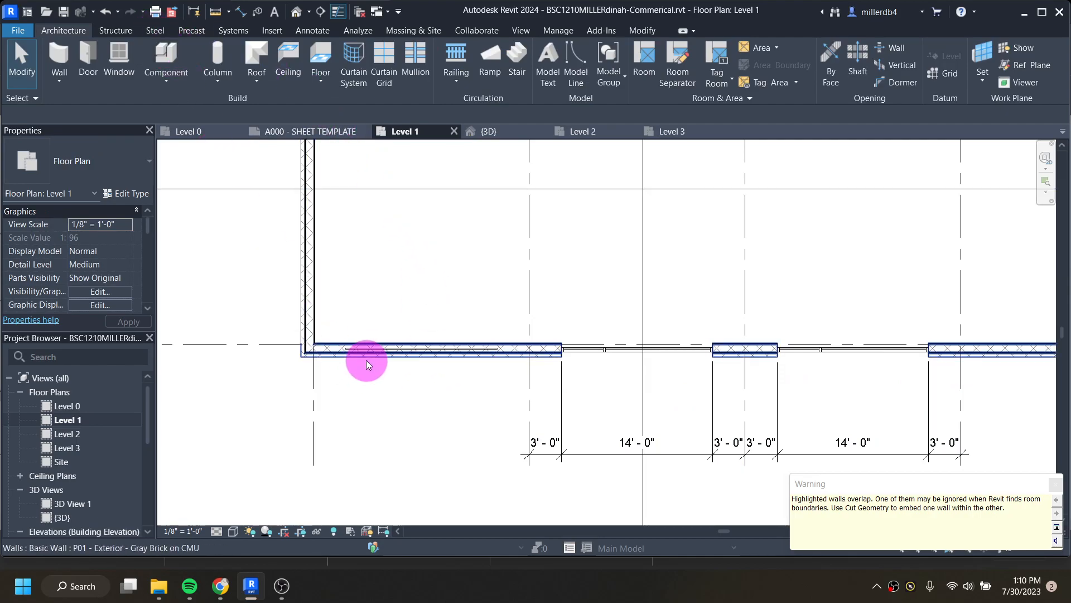
Cut the south brick exterior wall with the new curtain wall to embed it.
left_click(334, 349)
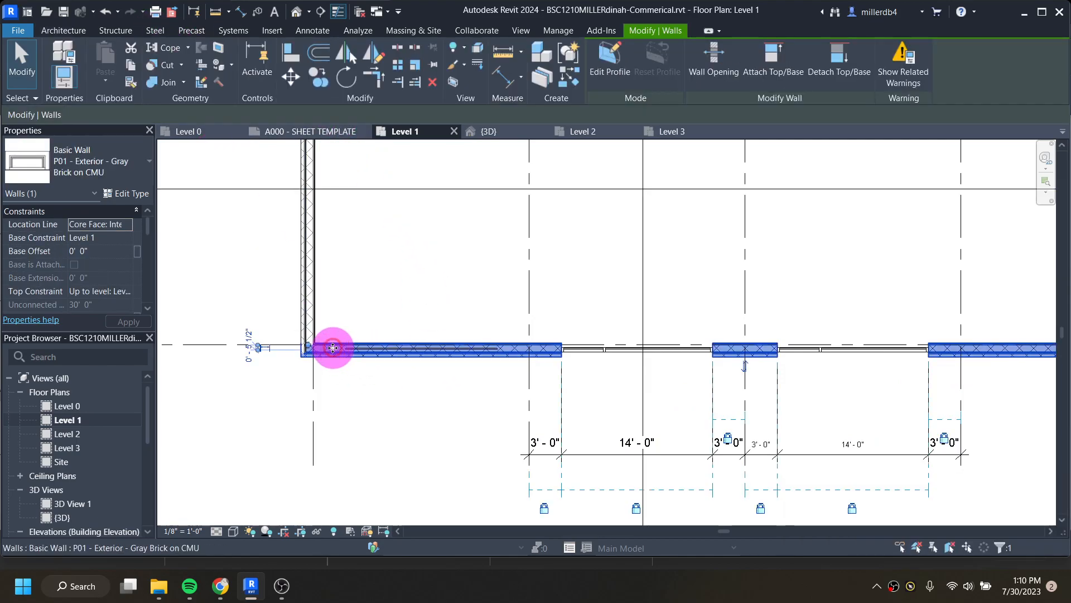
left_click(161, 63)
left_click(324, 352)
left_click(352, 348)
left_click(274, 14)
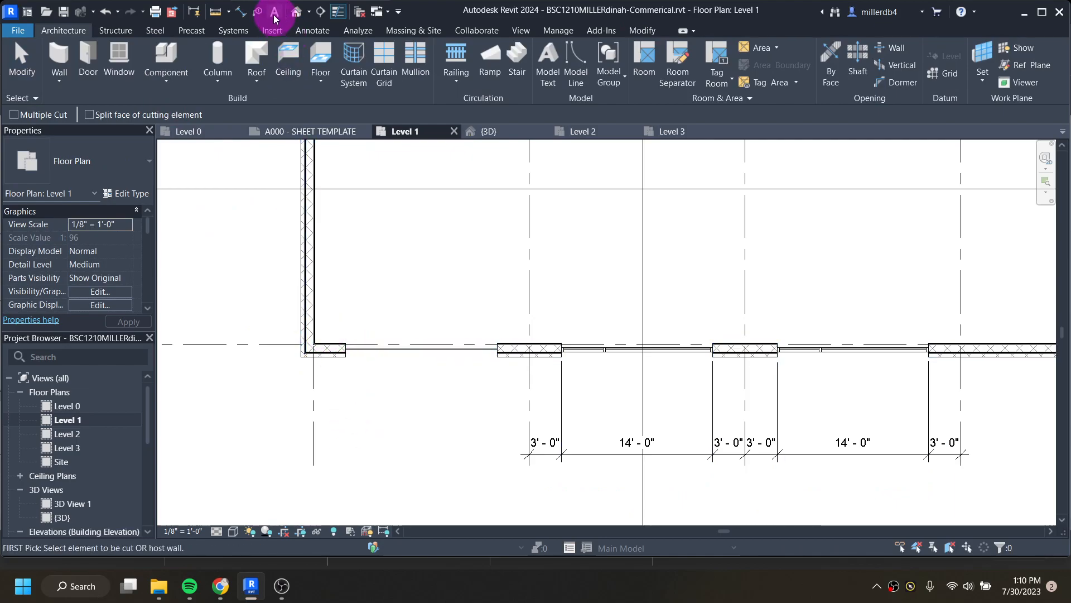
Dimension the new curtain wall's ends between the two adjacent grid lines, in line with the existing string, and lock its 14'-0" length.
left_click(239, 11)
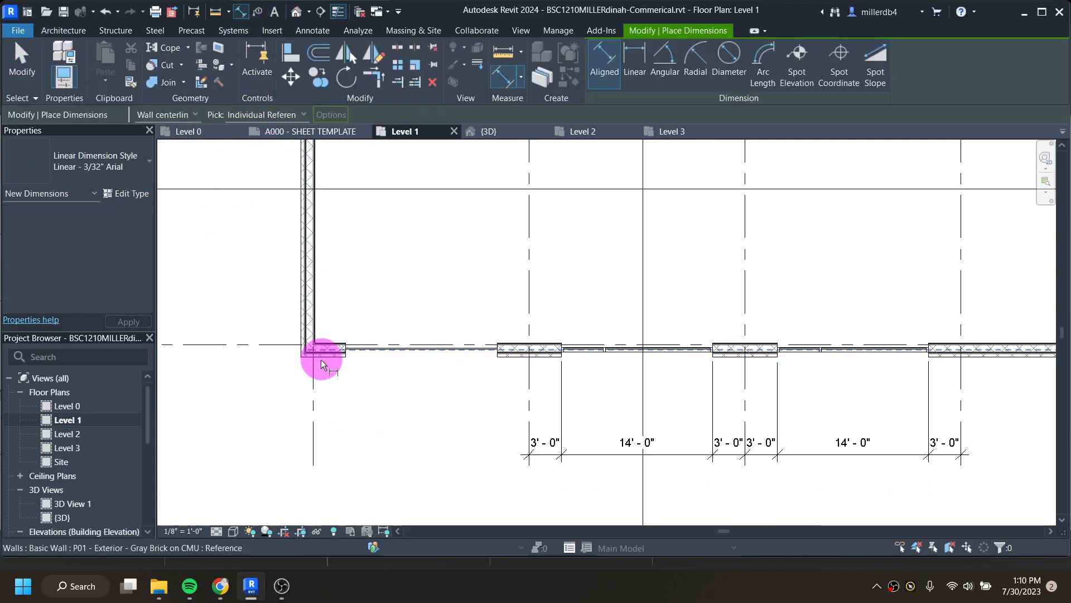
left_click(314, 373)
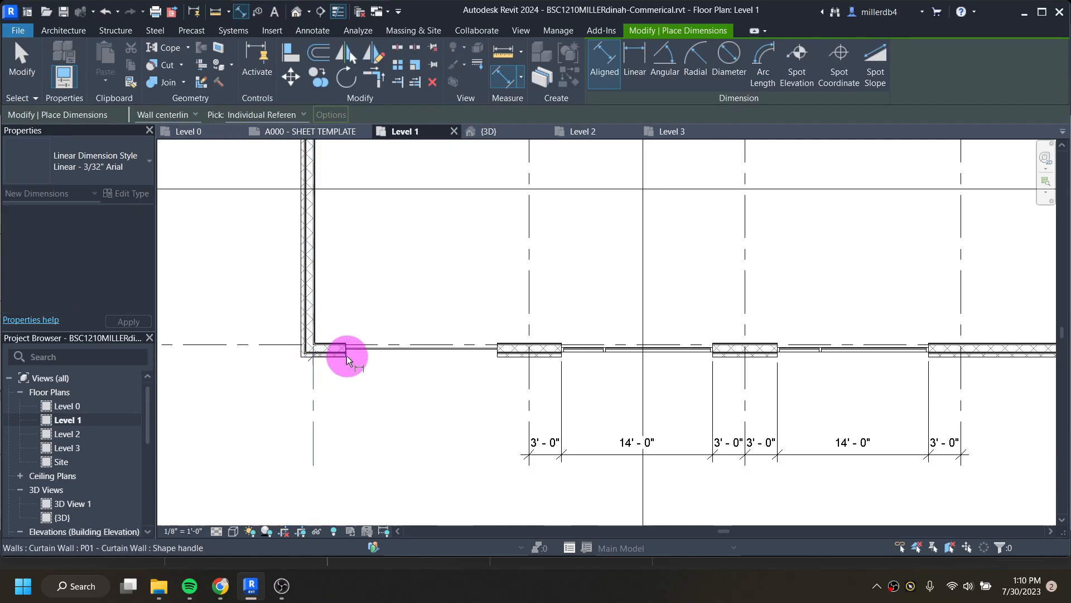
left_click(348, 359)
left_click(501, 364)
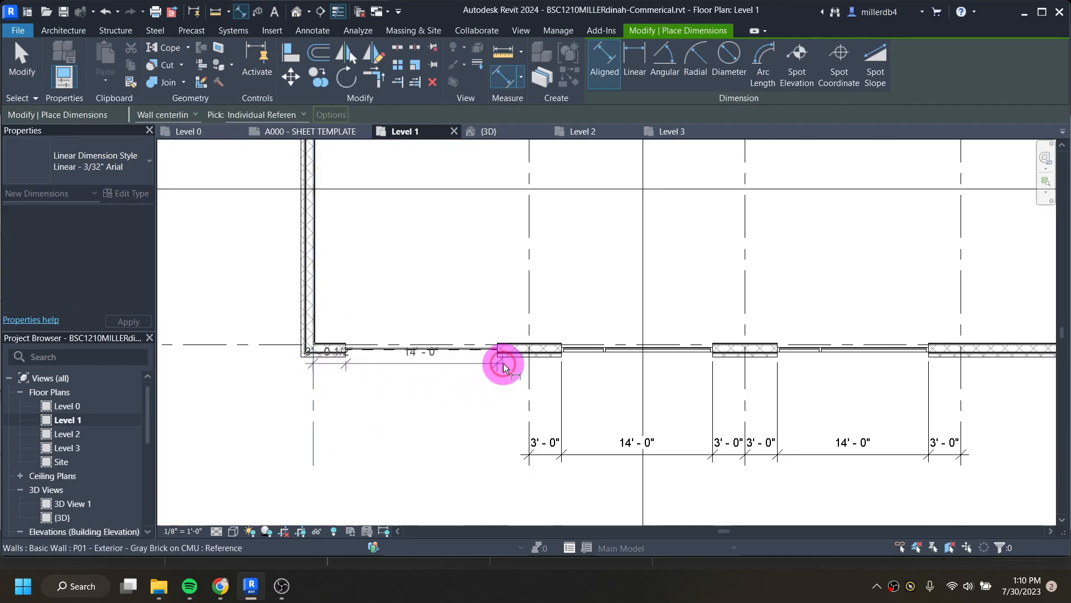
left_click(529, 373)
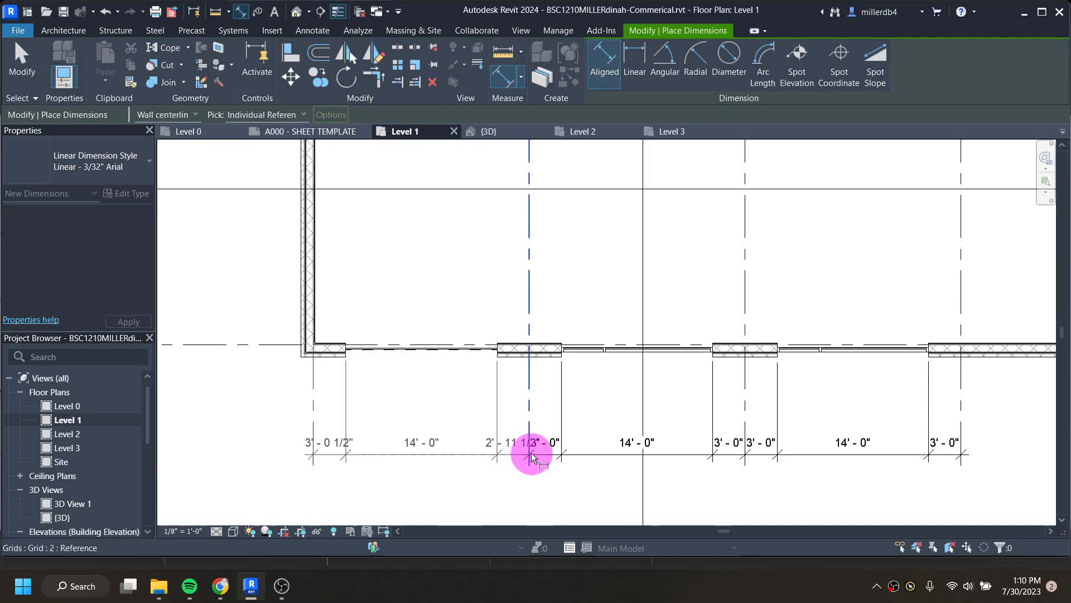
left_click(529, 458)
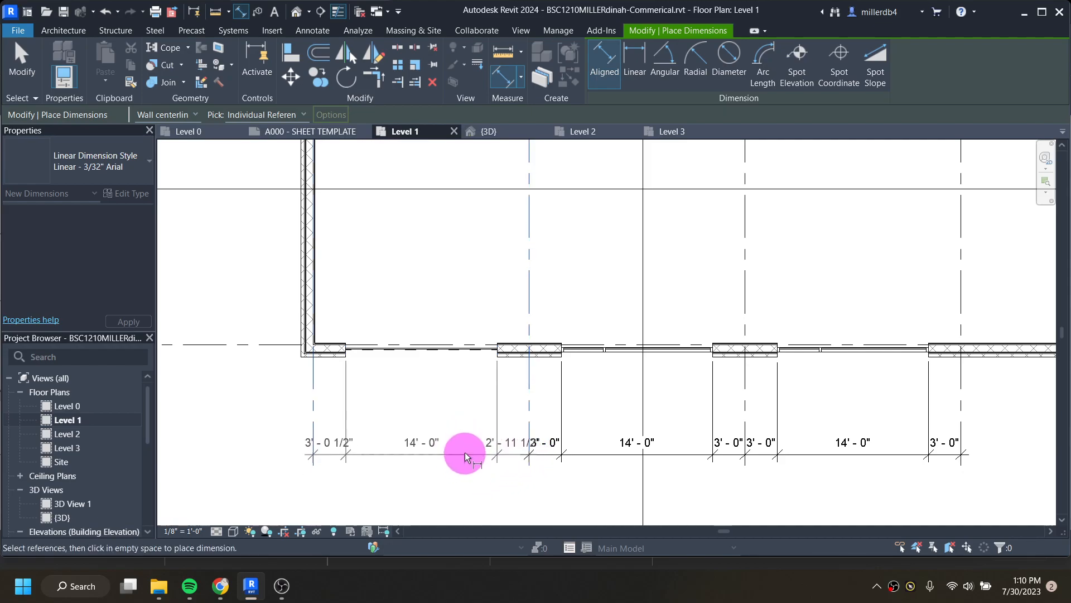
left_click(464, 452)
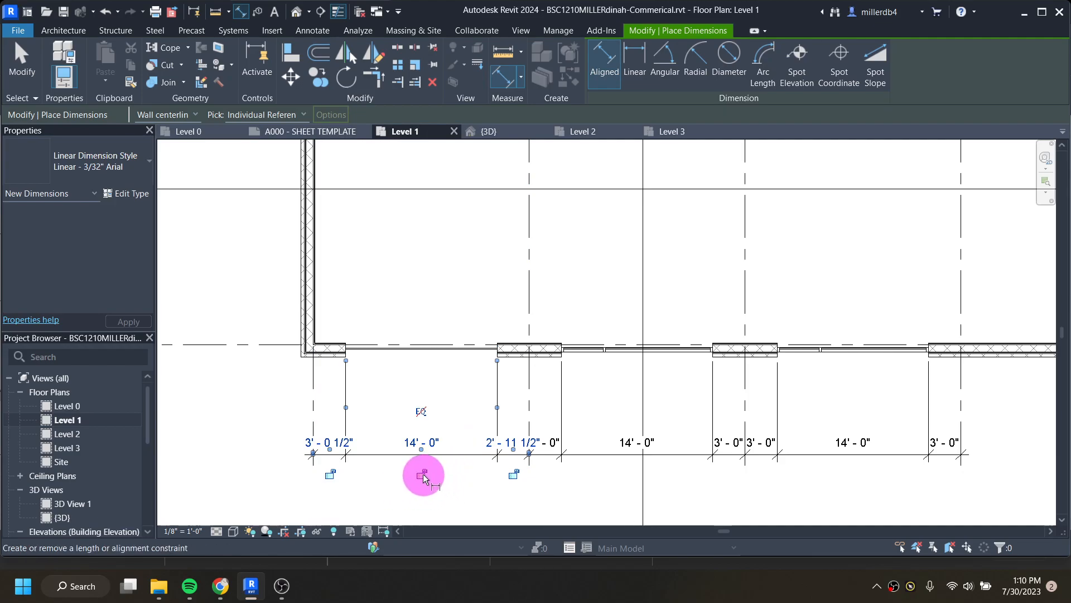
key("Escape")
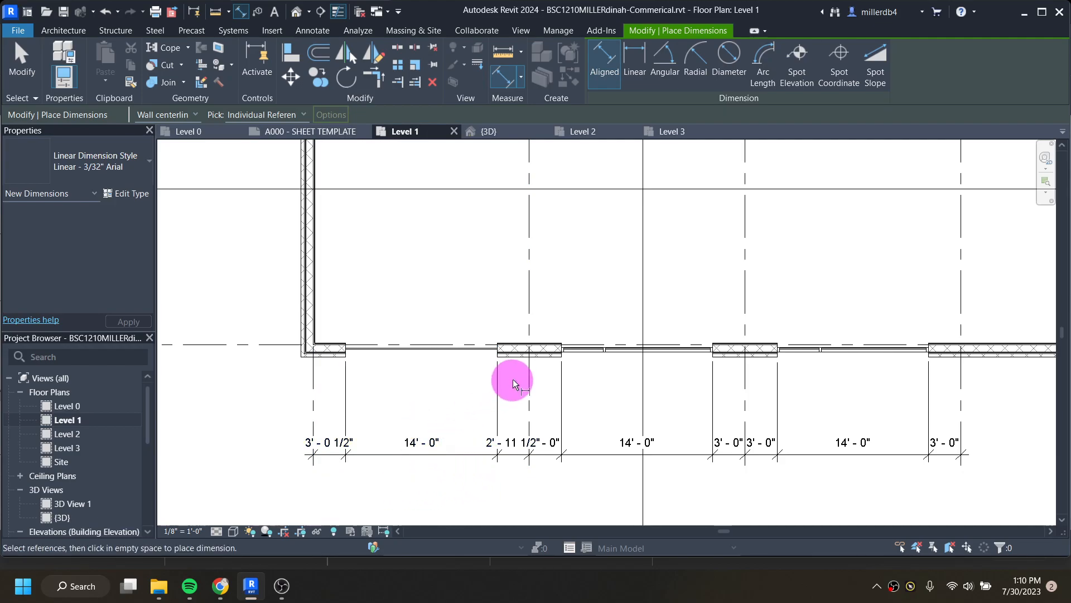
key("Escape")
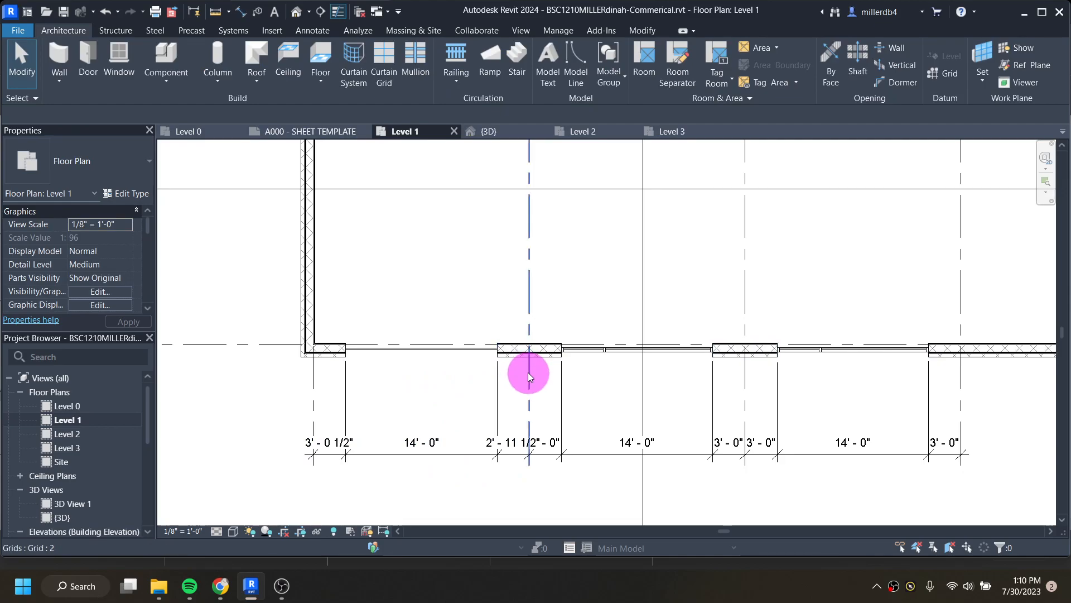
Set the distance from the new curtain wall's east end to the adjacent grid line to 3'-0".
left_click(485, 353)
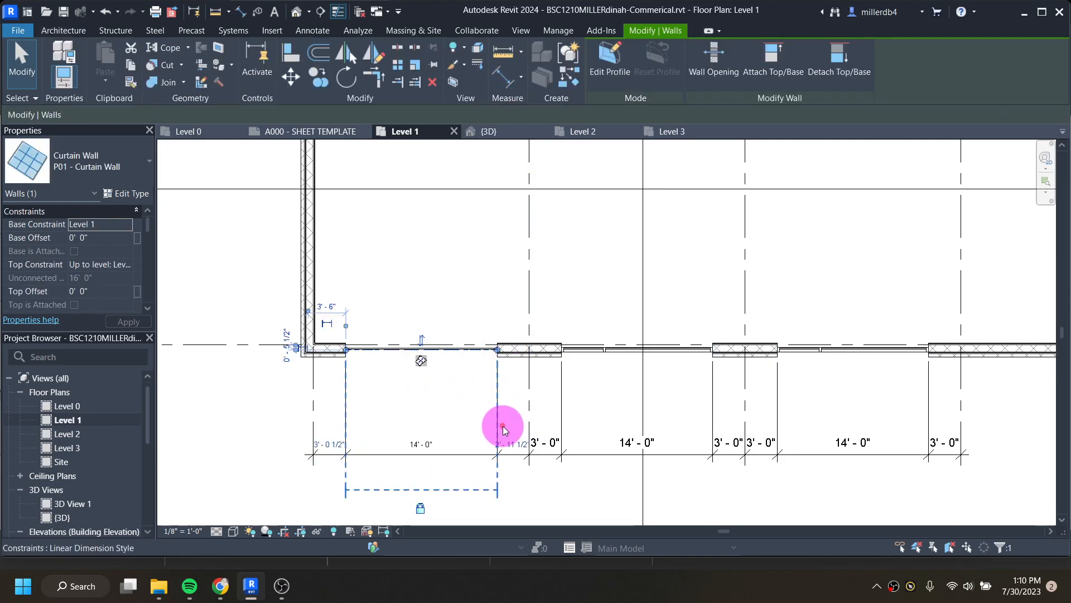
left_click(512, 439)
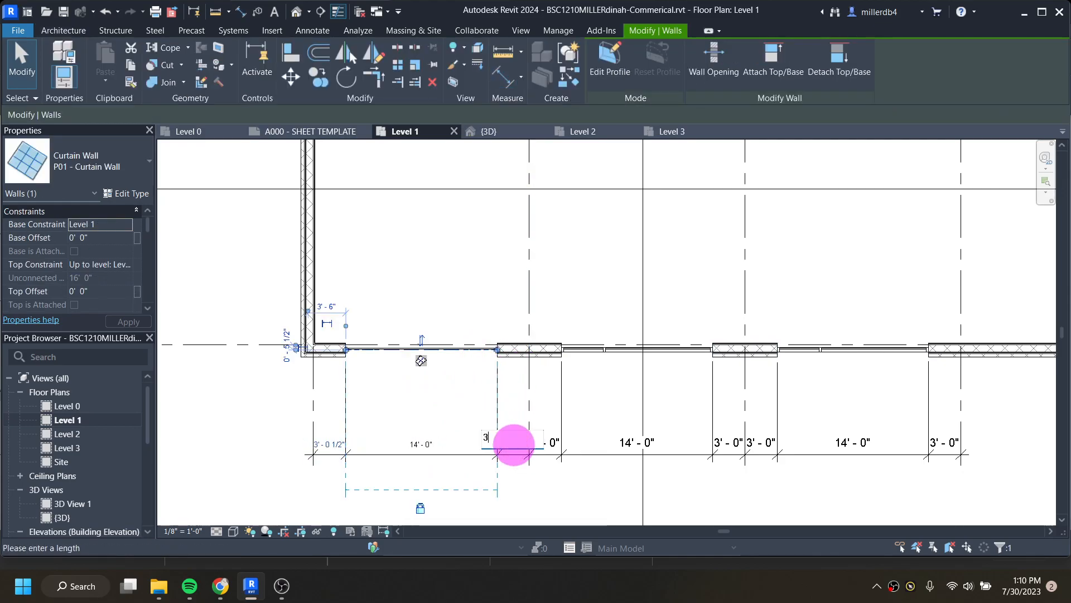
type("3")
key("Return")
left_click(397, 378)
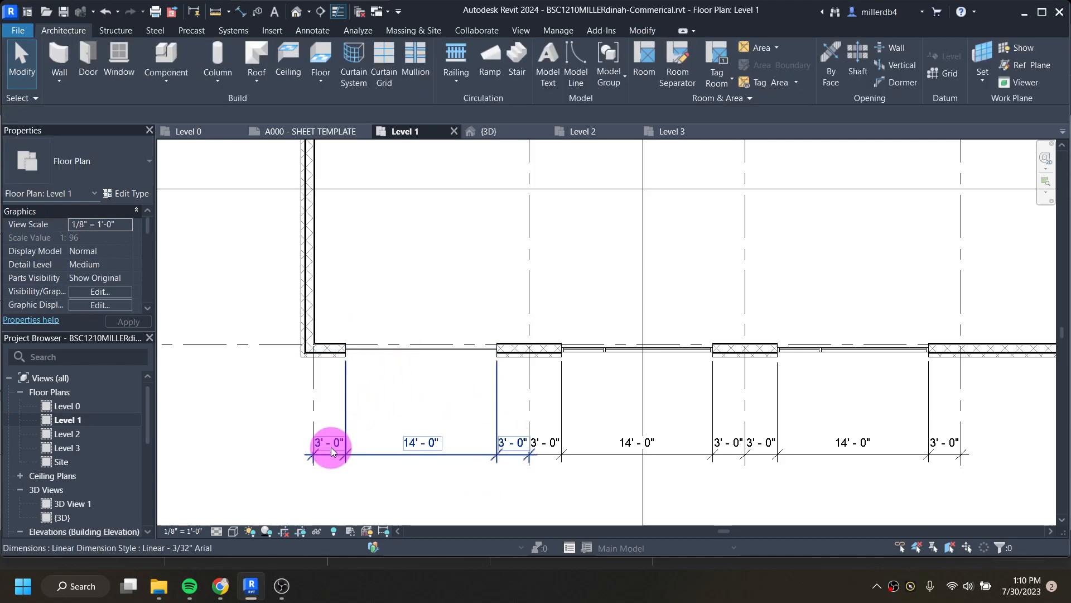
In the 3D view, divide the new curtain wall with a vertical grid 4'-0" from its west edge and a horizontal grid at 8'-0".
left_click(302, 15)
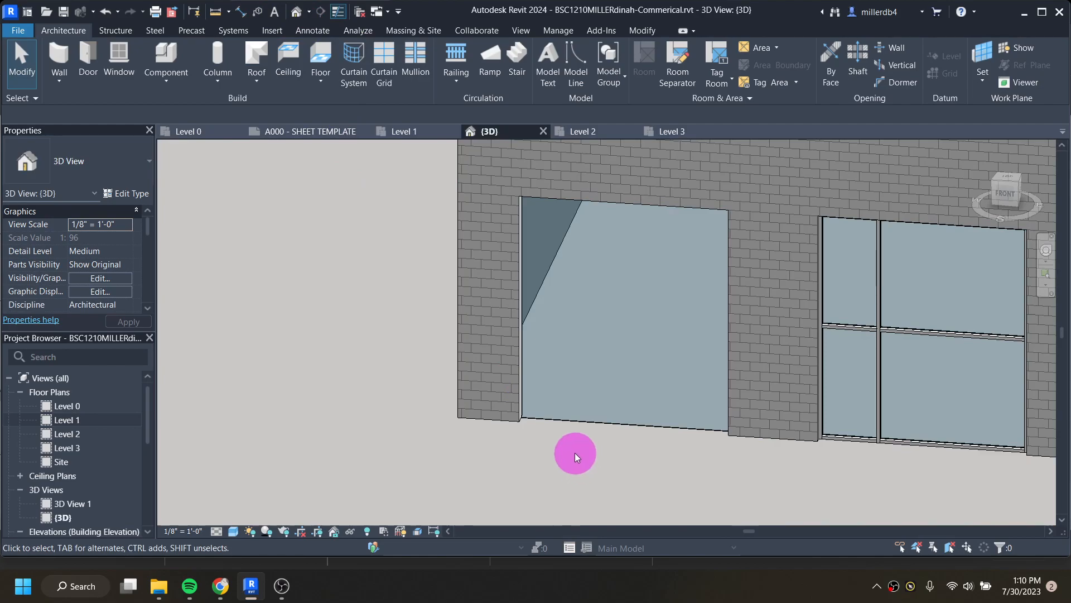
middle_click_drag(656, 481, 524, 363, "shift")
left_click(387, 54)
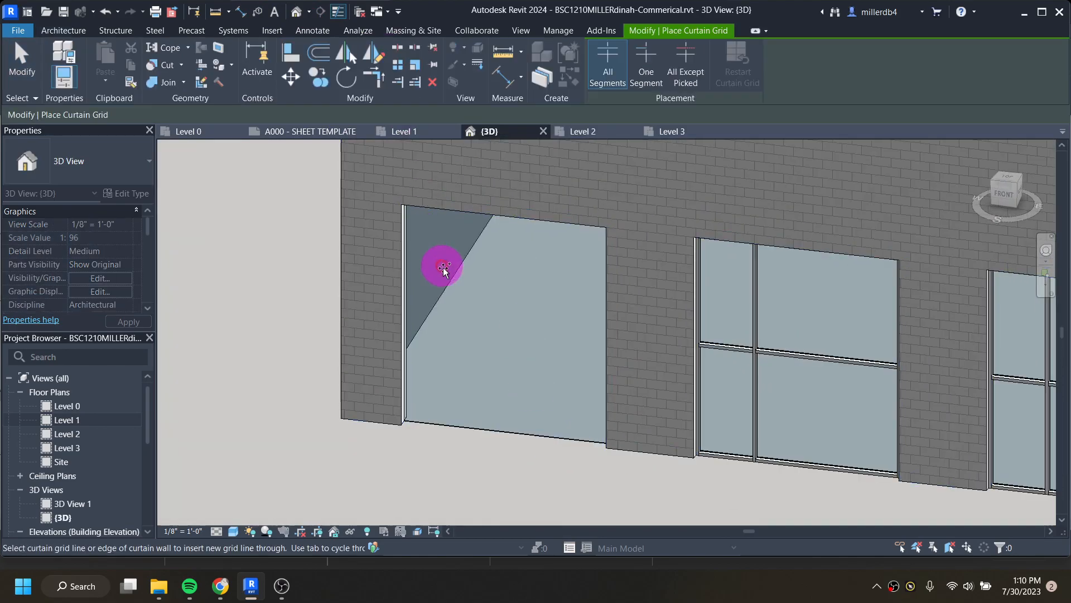
key("Escape")
left_click(380, 67)
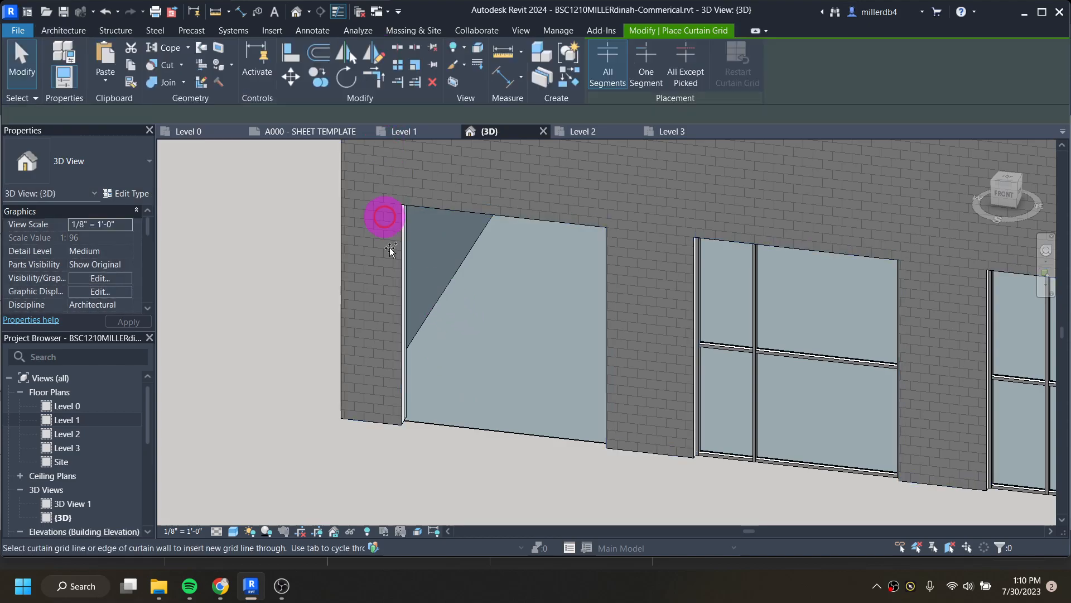
left_click(460, 430)
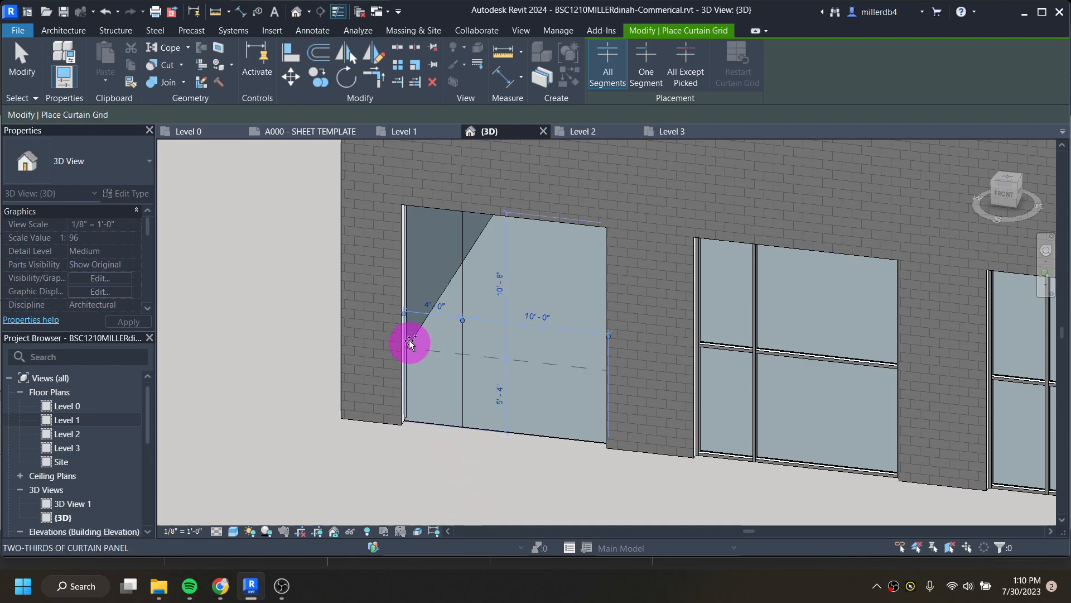
left_click(410, 317)
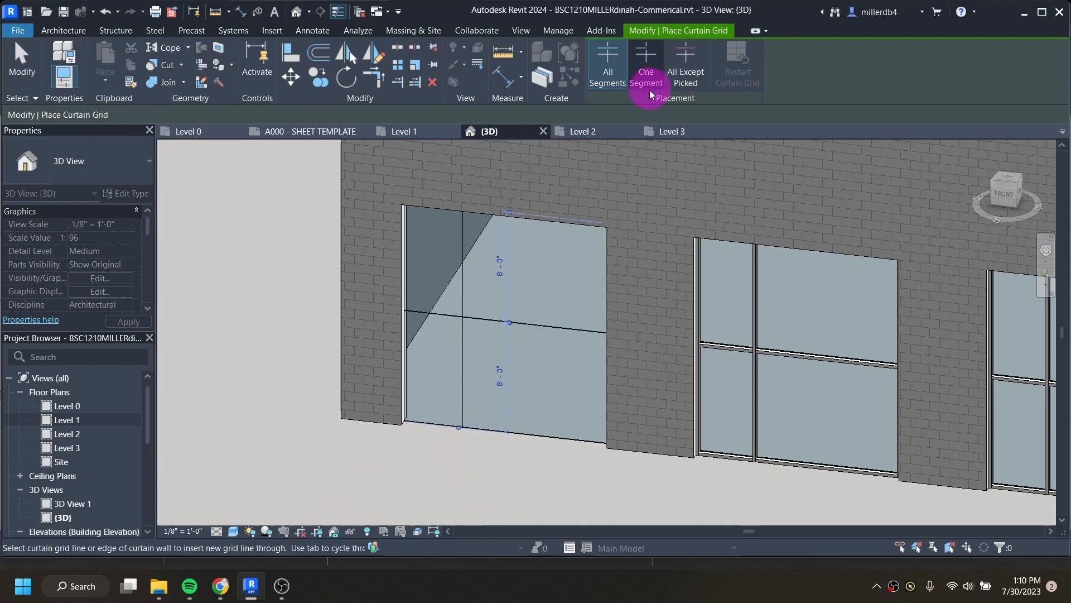
key("Escape")
Place 2.5" x 5" rectangular mullions on all grid lines of the new curtain wall.
left_click(413, 58)
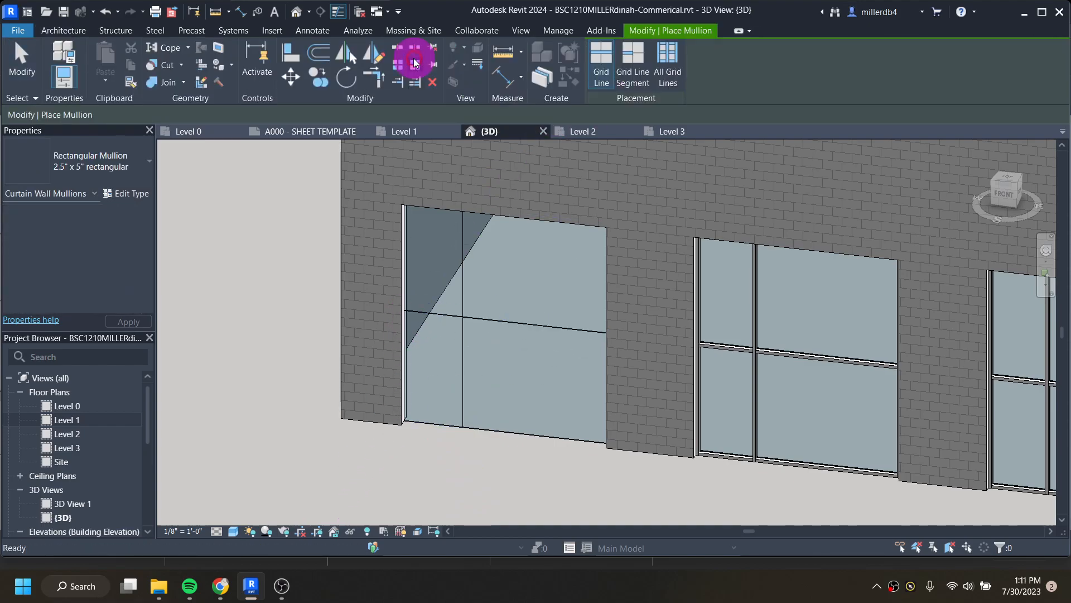
left_click(670, 69)
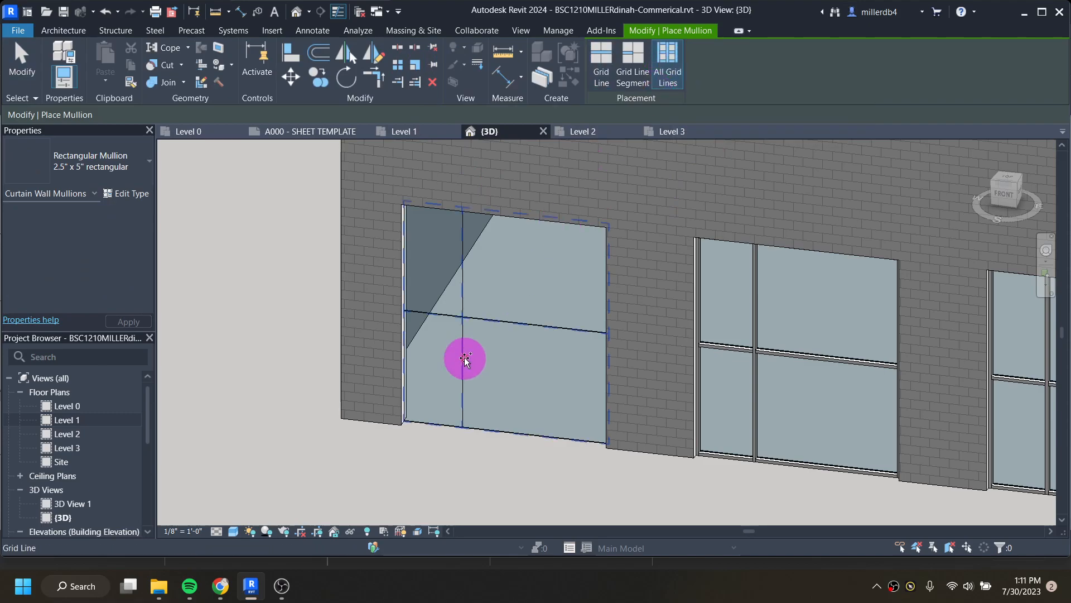
left_click(464, 328)
key("Escape")
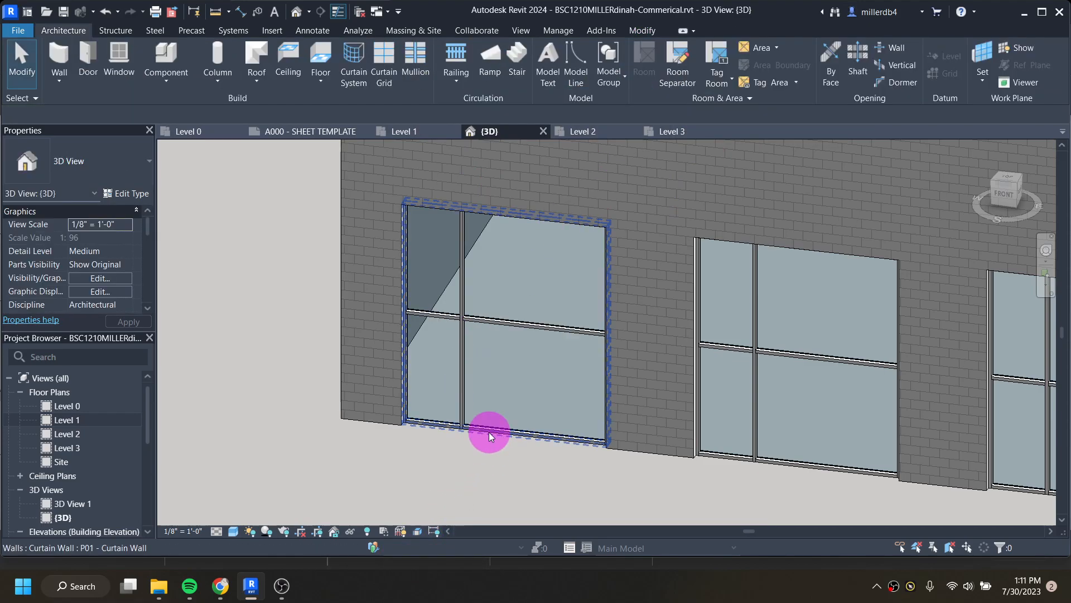
Examine the south and east curtain walls in the 3D view, including the lower mullions of the westernmost south one.
scroll(513, 424, "down", 2)
middle_click_drag(620, 433, 610, 370, "shift")
middle_click_drag(673, 389, 377, 359)
scroll(688, 393, "down", 2)
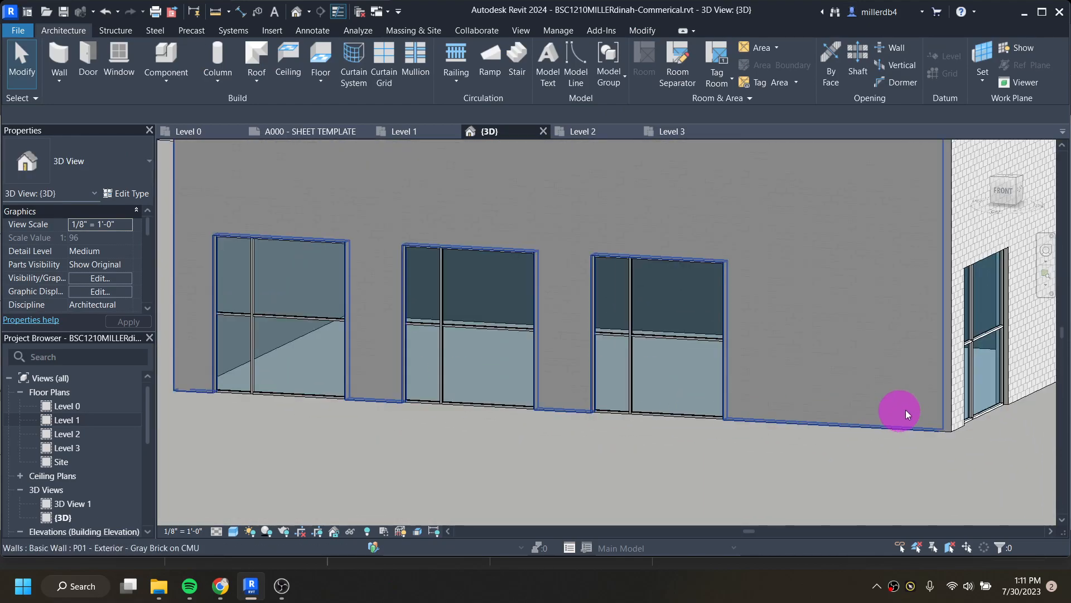
middle_click_drag(936, 384, 859, 381, "shift")
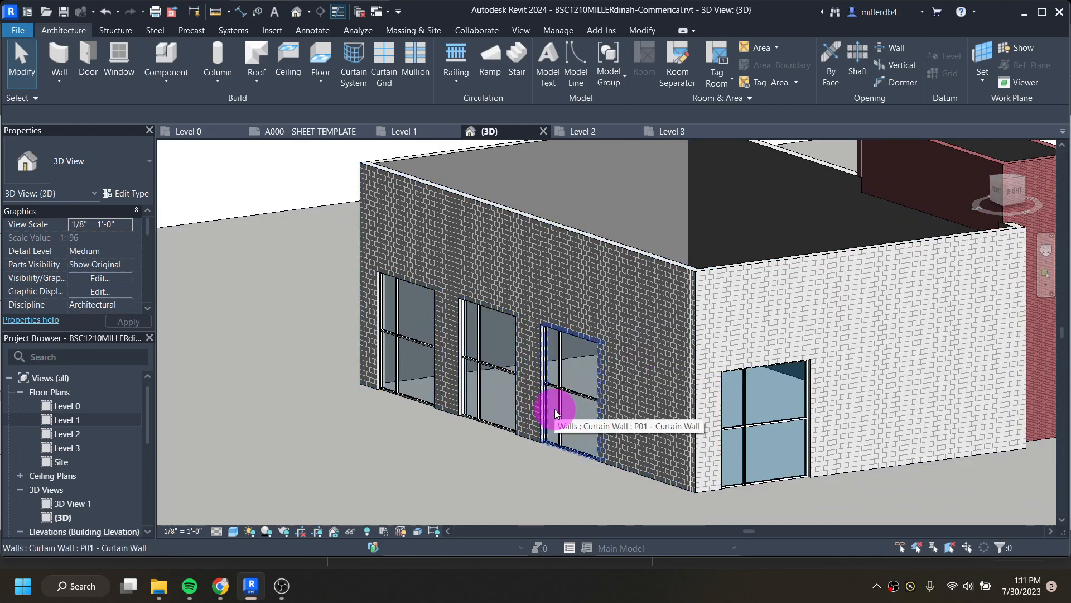
scroll(404, 412, "up", 4)
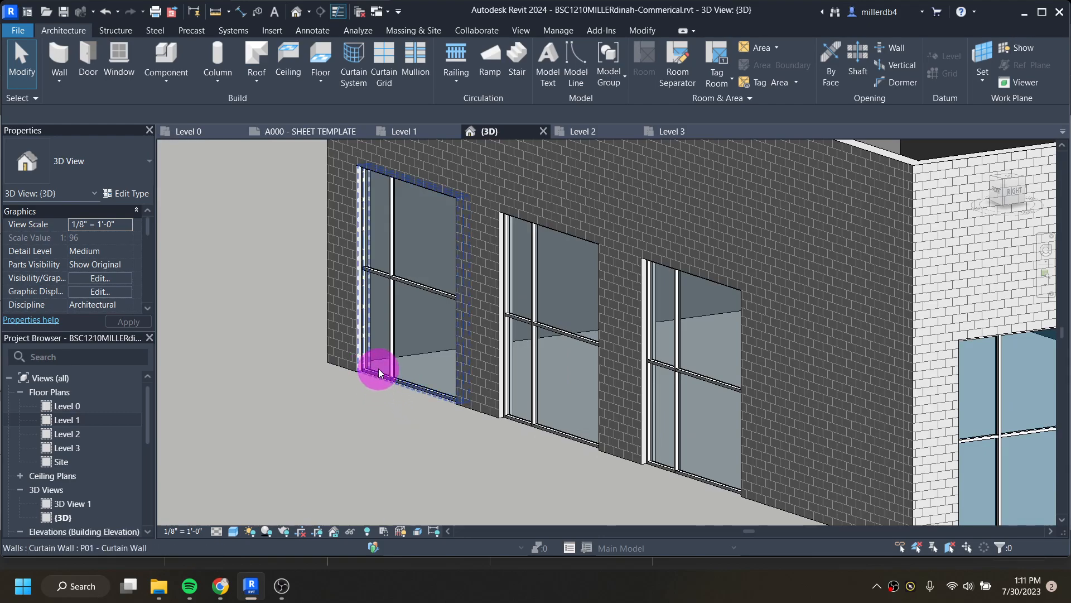
scroll(379, 373, "down", 2)
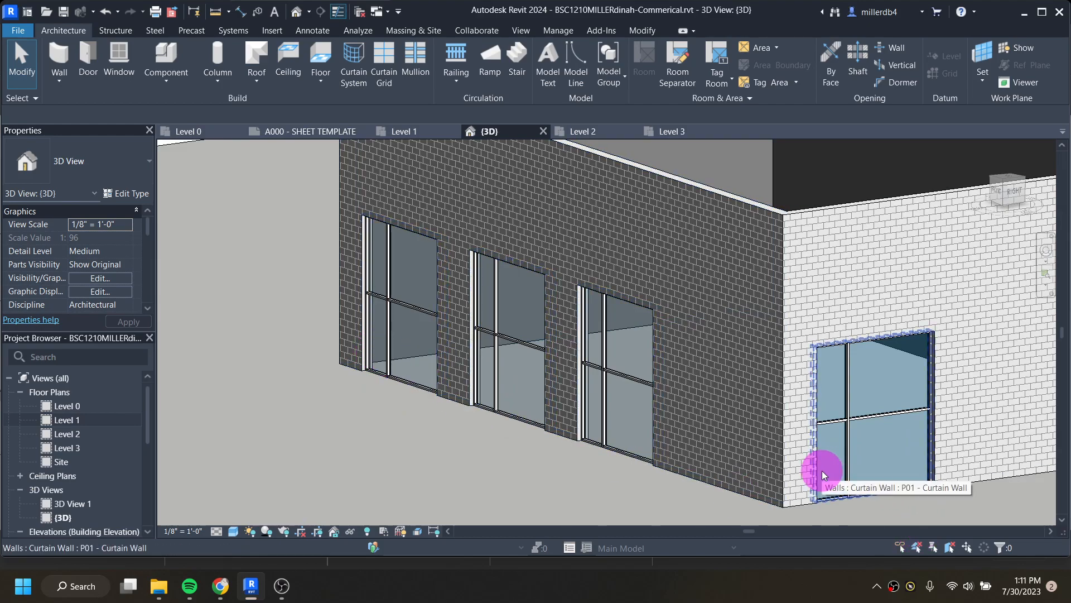
scroll(360, 361, "up", 3)
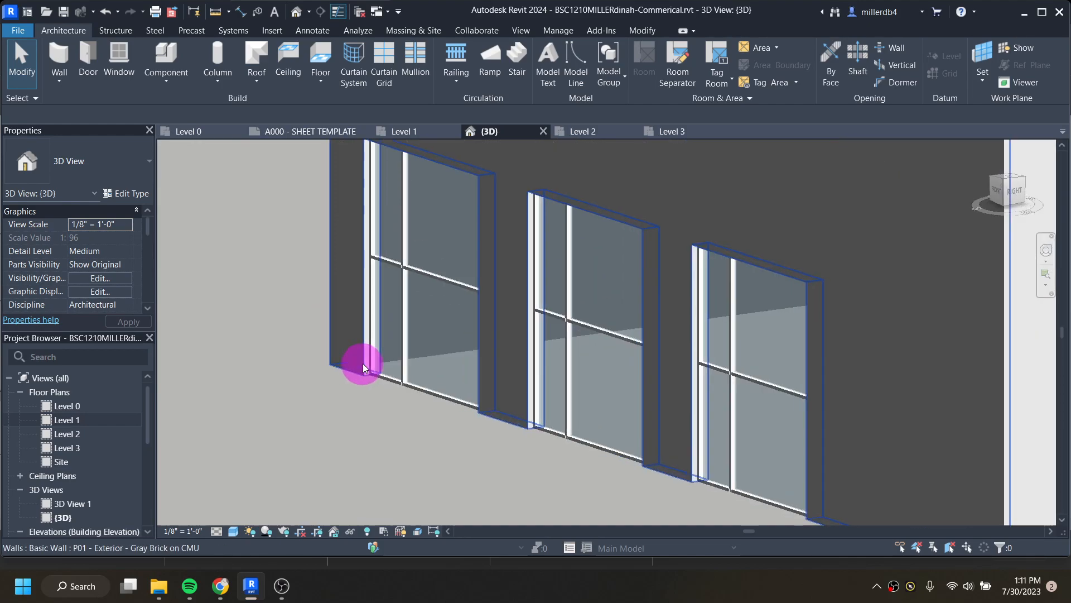
scroll(363, 367, "up", 3)
scroll(379, 376, "up", 1)
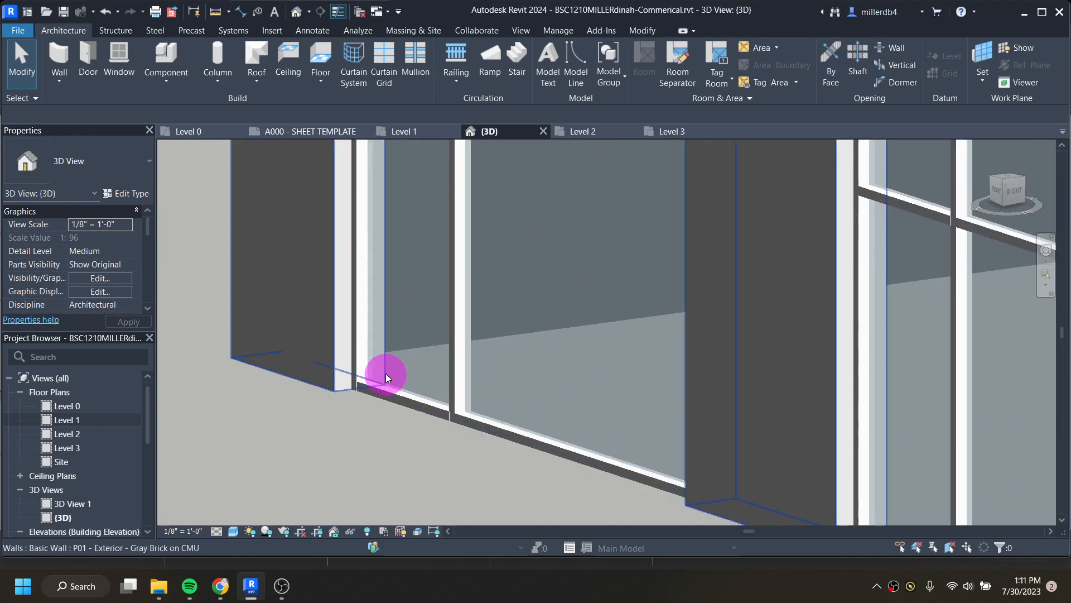
middle_click_drag(421, 360, 424, 491, "shift")
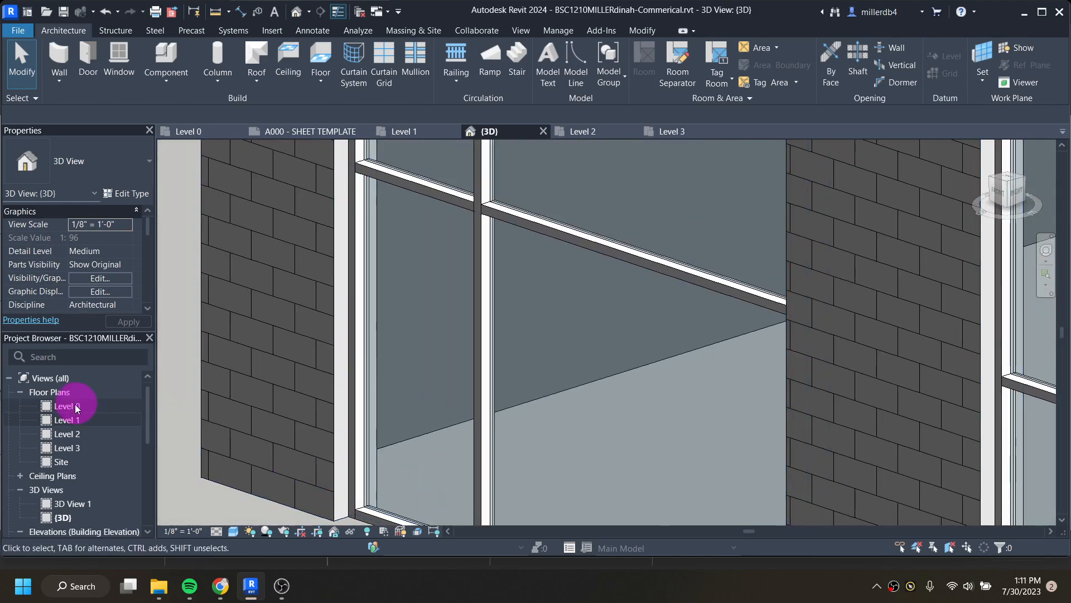
In the Level 1 plan, change the narrow glazed panel of the westernmost south curtain wall to a Curtain Wall Sgl Glass door.
left_click(77, 425)
double_click(77, 422)
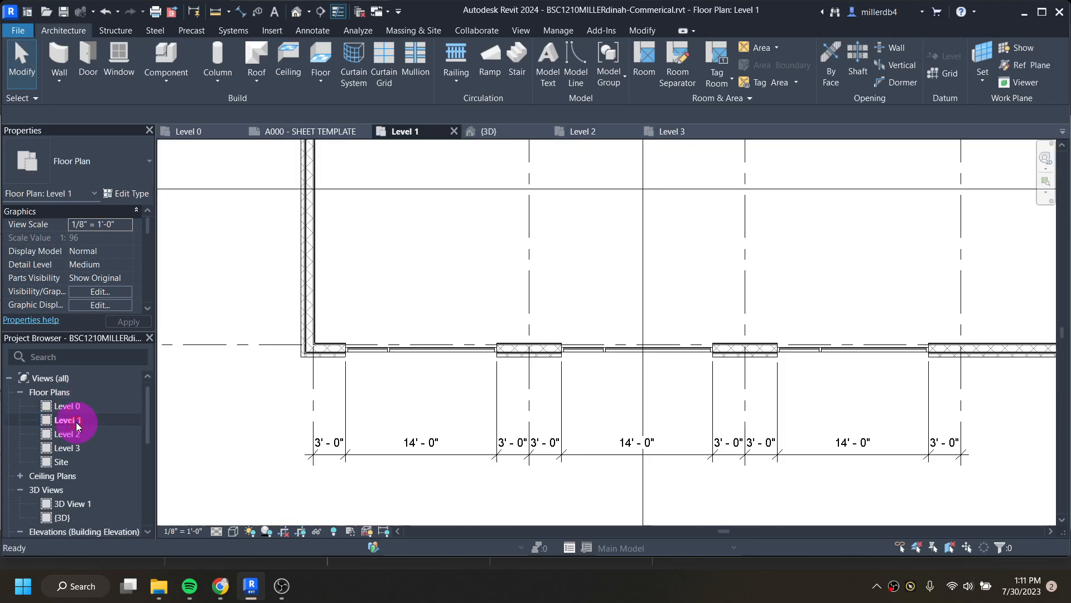
scroll(371, 350, "up", 3)
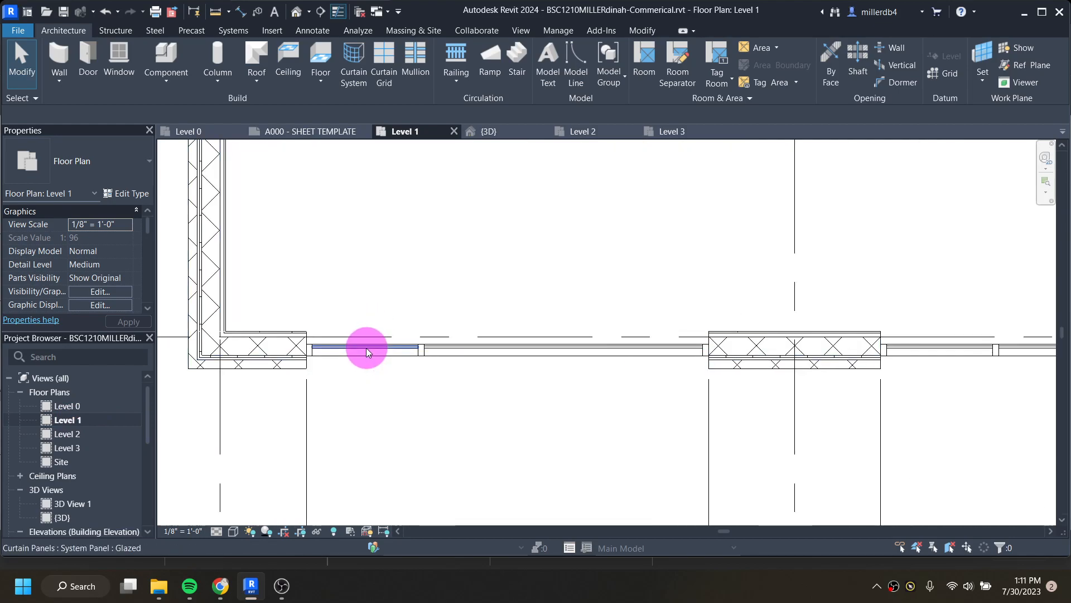
scroll(363, 349, "up", 3)
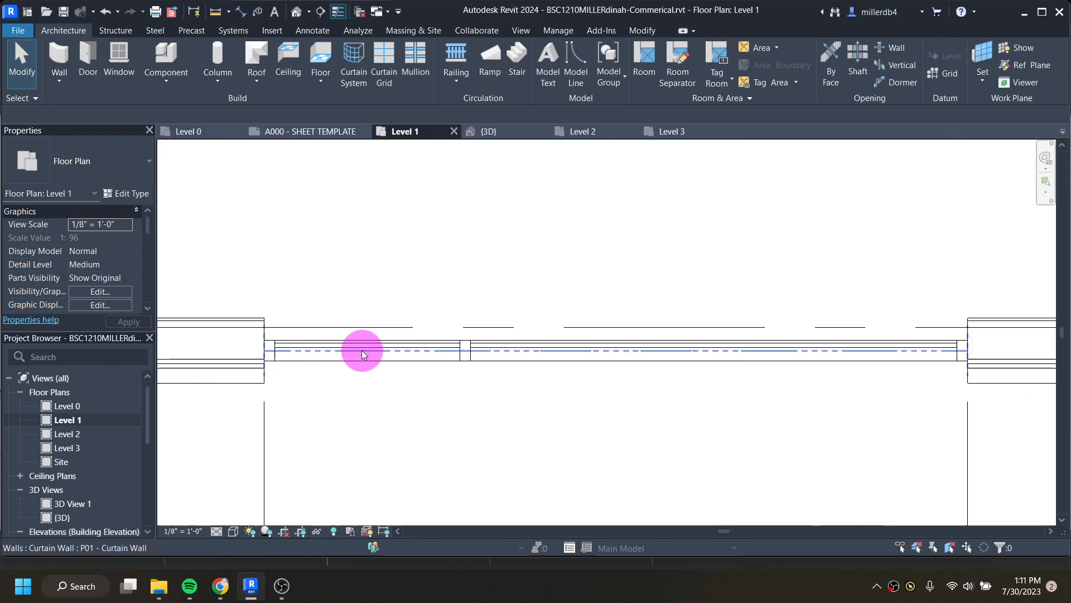
key("Tab")
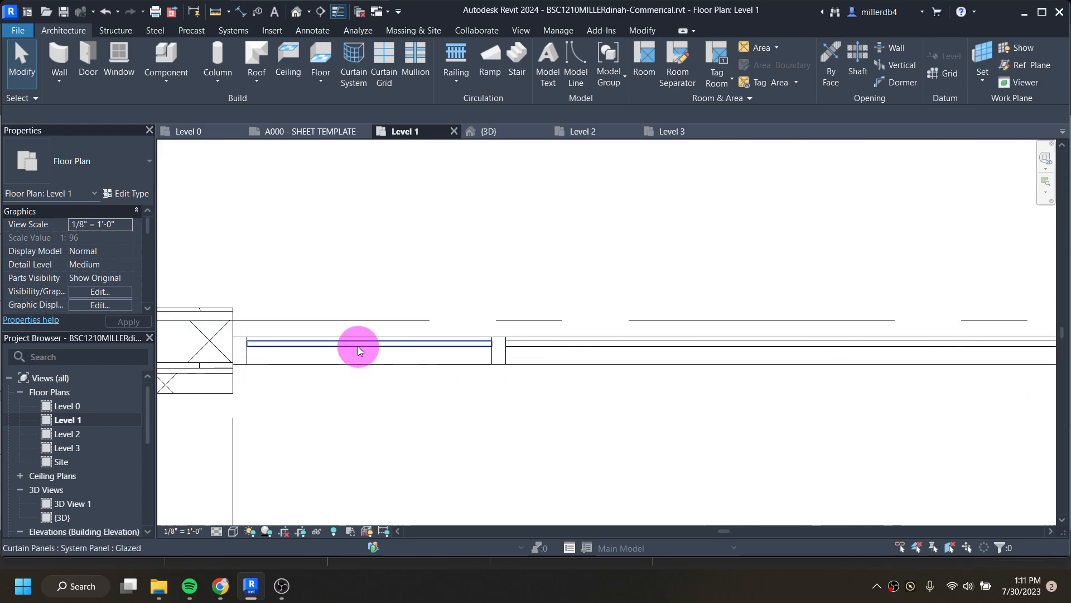
left_click(360, 347)
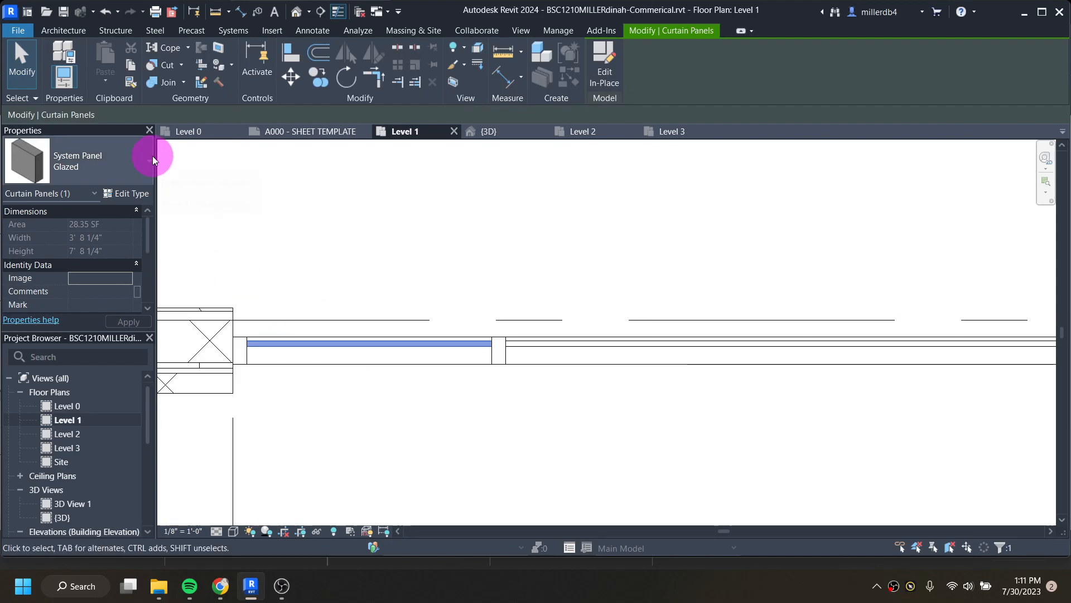
left_click(306, 370)
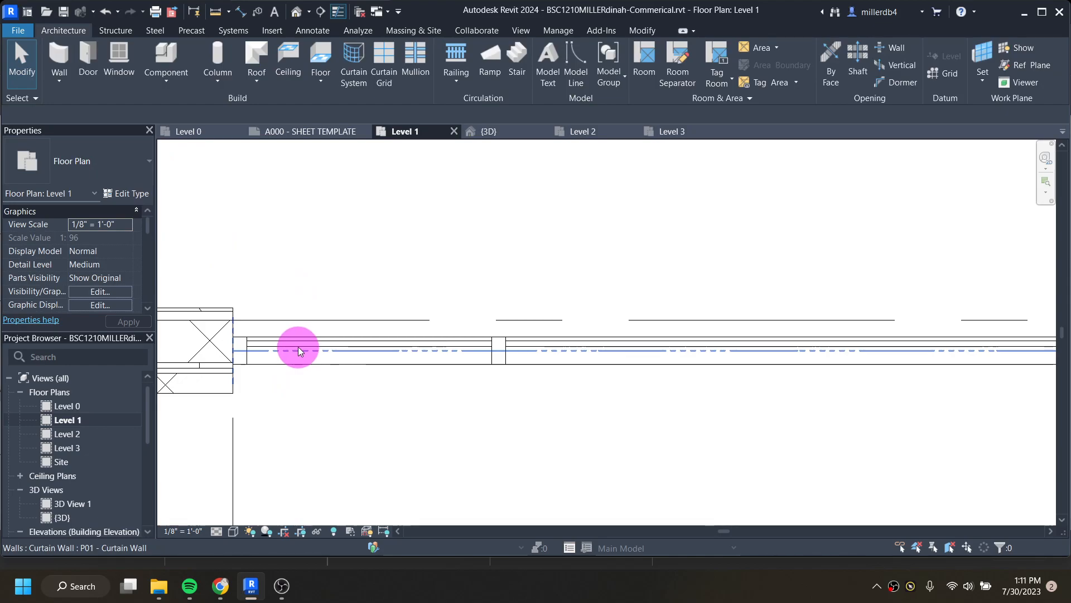
key("Tab")
key("Tab")
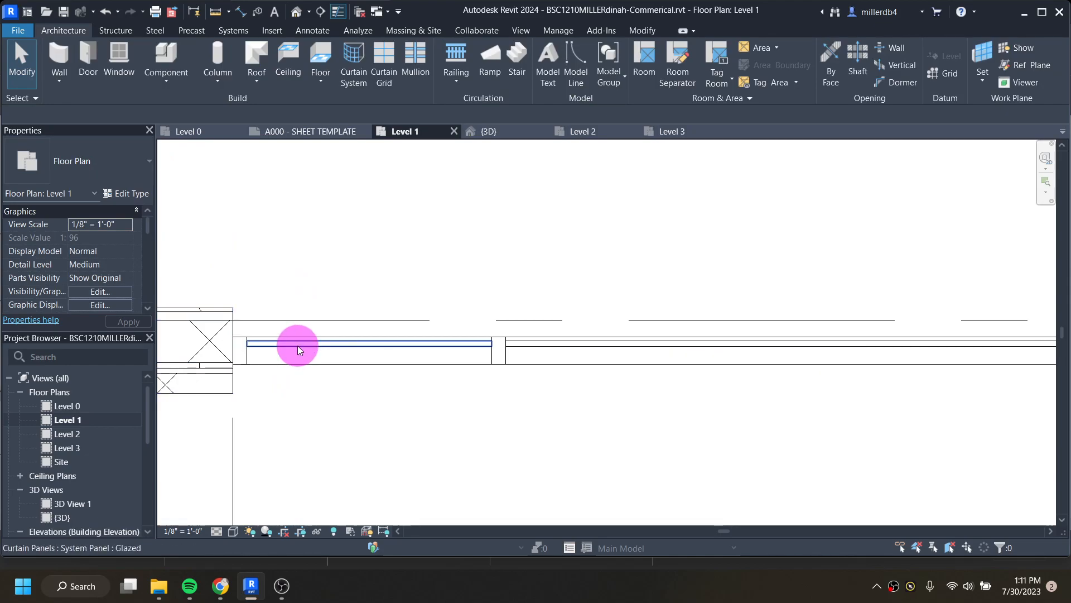
left_click(296, 346)
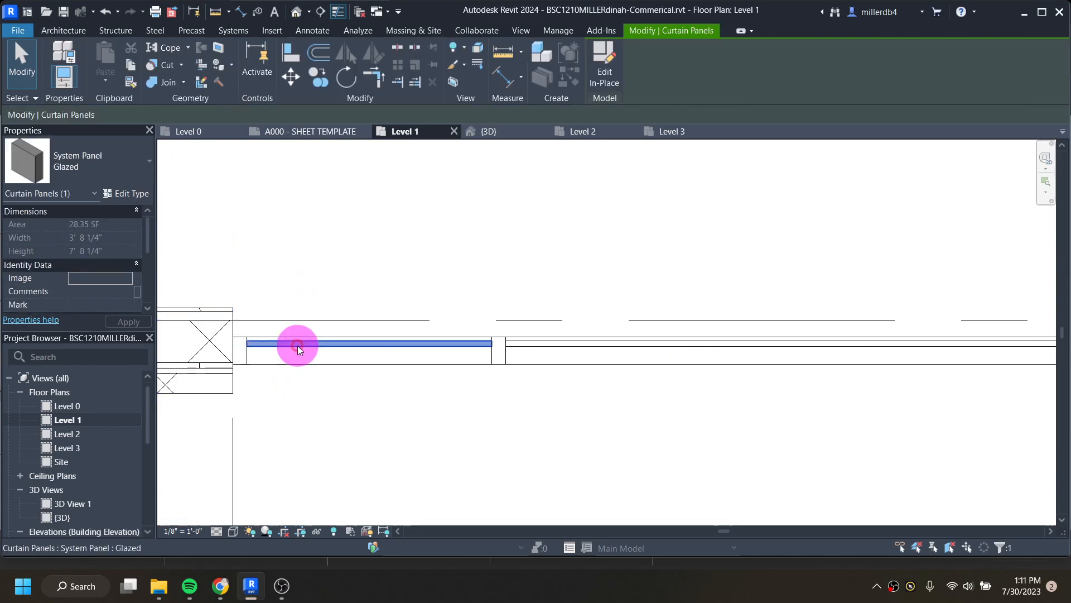
left_click(88, 165)
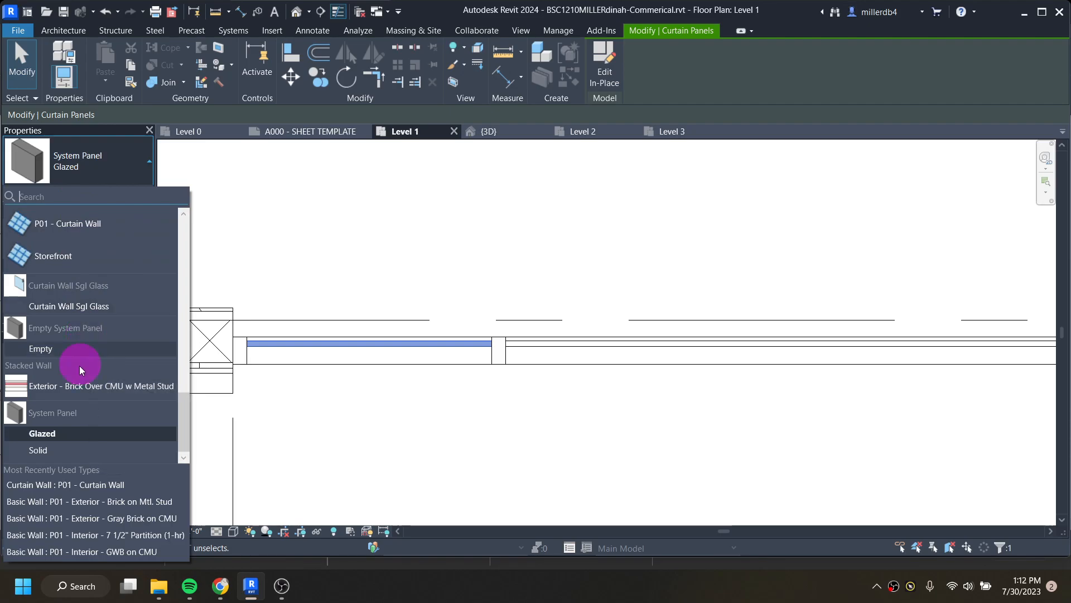
left_click(79, 305)
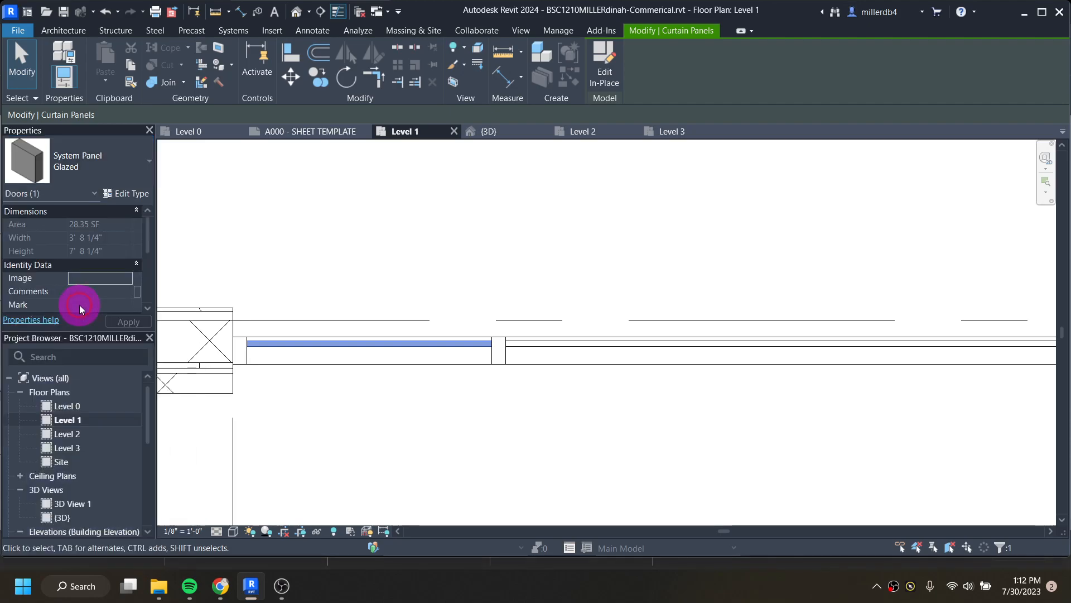
Flip the new south door so that it swings toward the outside of the building.
scroll(327, 383, "down", 5)
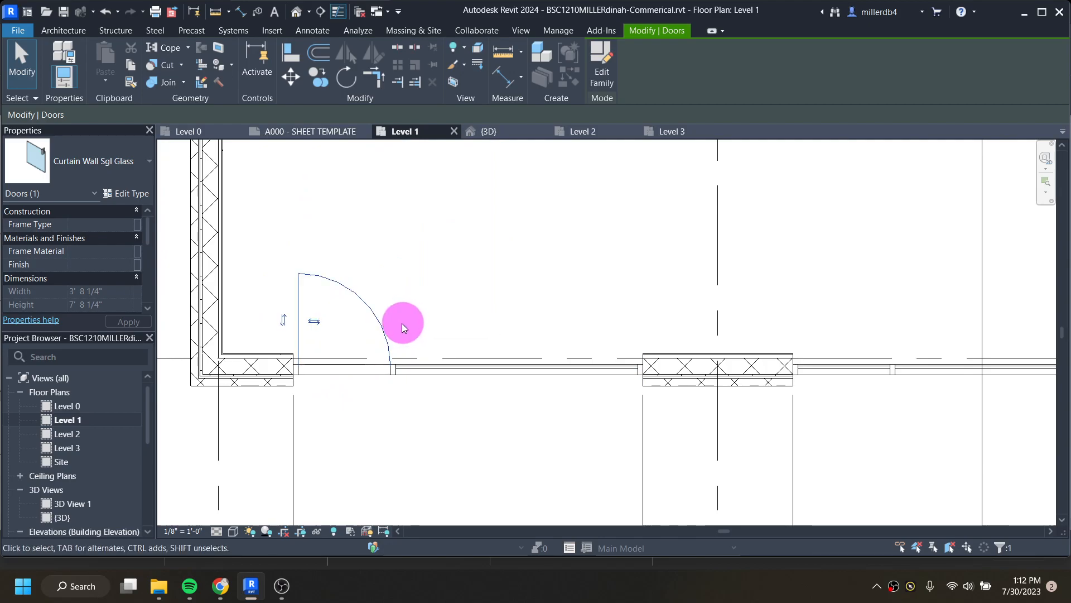
left_click(404, 321)
left_click(284, 322)
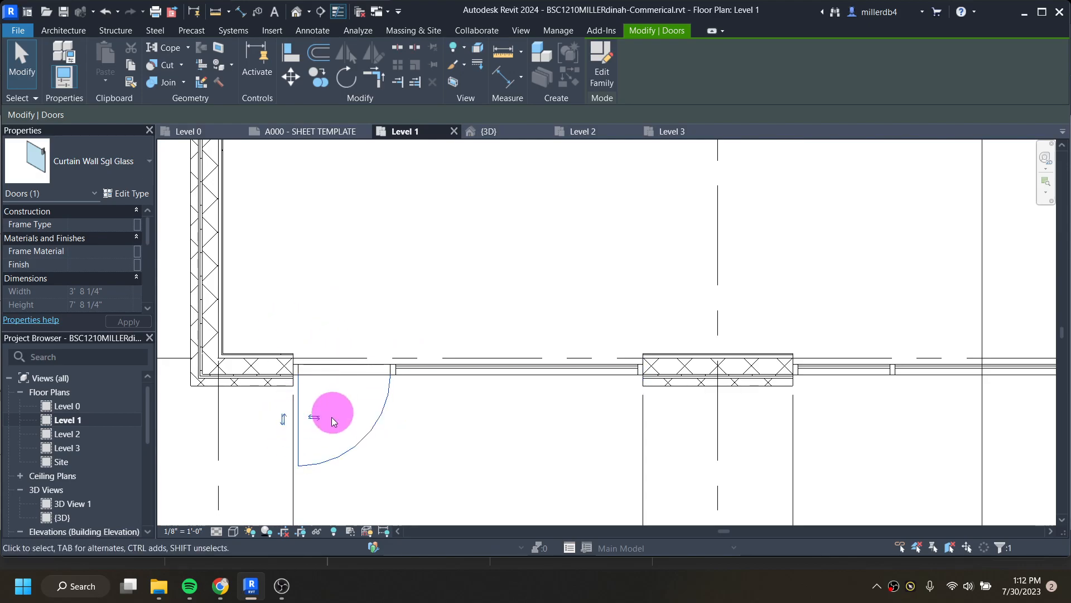
scroll(321, 454, "down", 3)
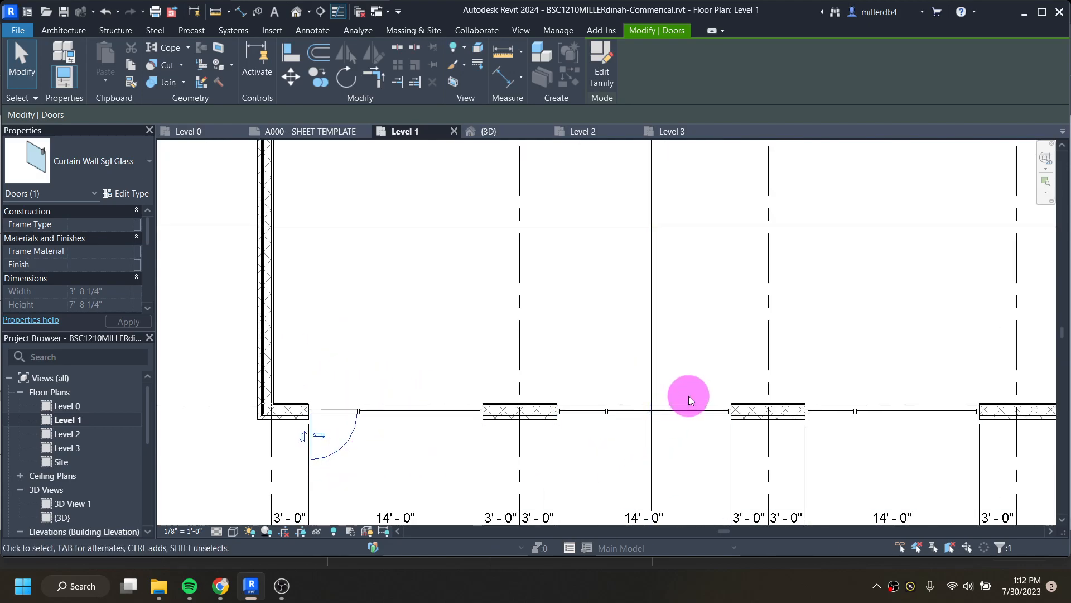
left_click(704, 373)
In the 3D view, change the lower narrow glazed panel of the east curtain wall to a Curtain Wall Sgl Glass door.
middle_click_drag(704, 374, 357, 369)
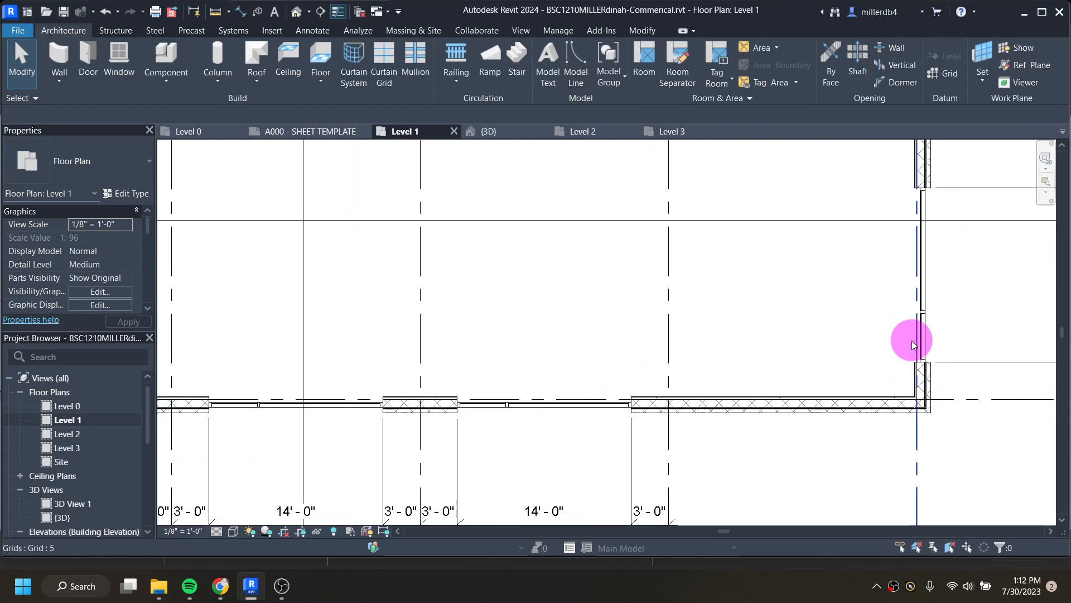
left_click(297, 11)
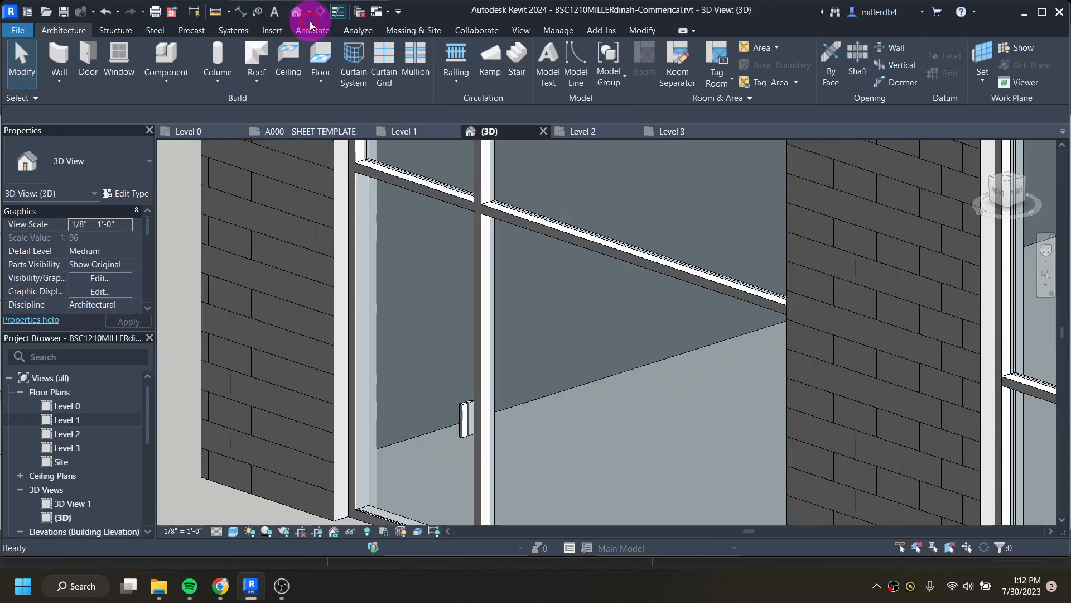
scroll(511, 431, "down", 5)
middle_click_drag(952, 454, 685, 273, "shift")
scroll(634, 384, "up", 8)
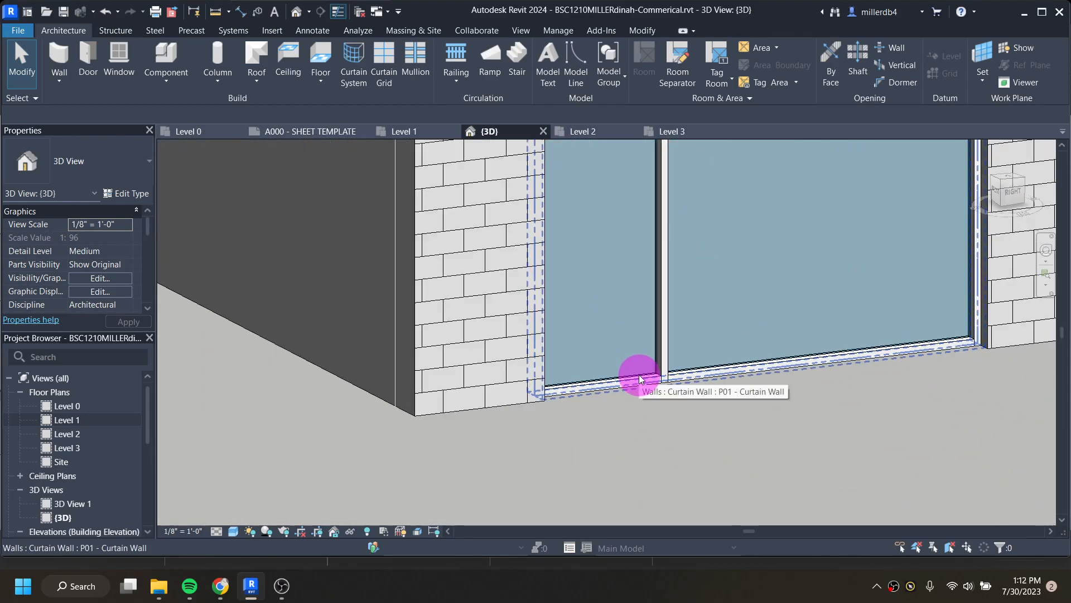
key("Tab")
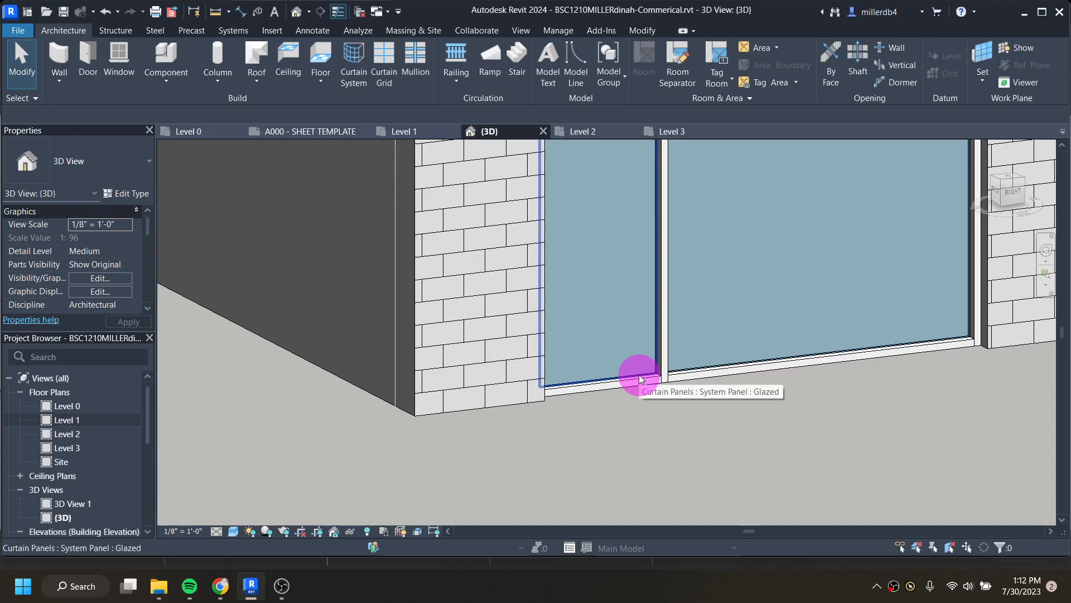
left_click(639, 379)
scroll(630, 372, "down", 3)
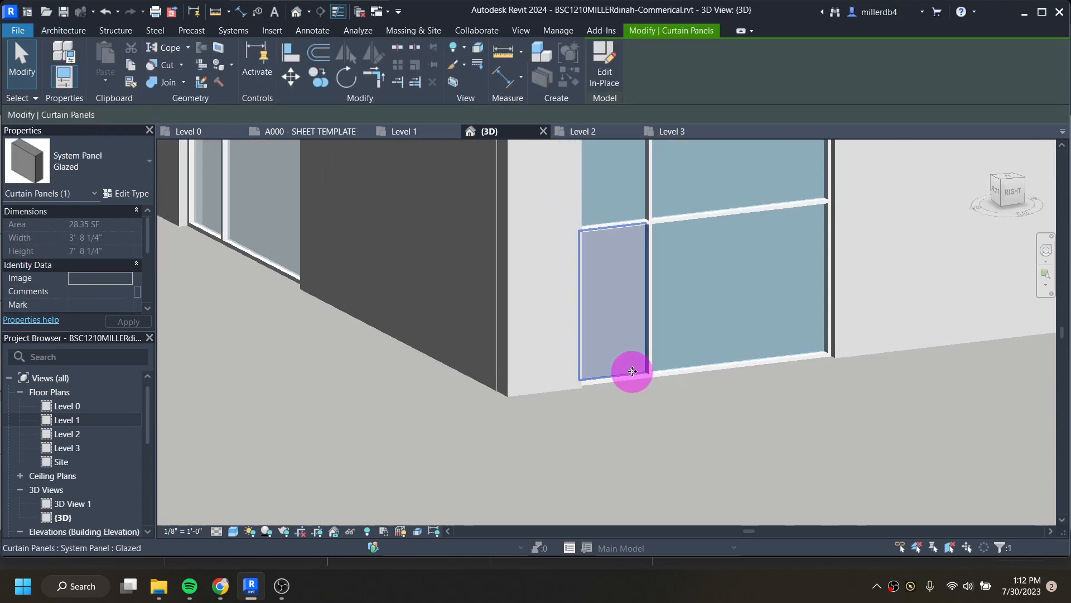
left_click(105, 167)
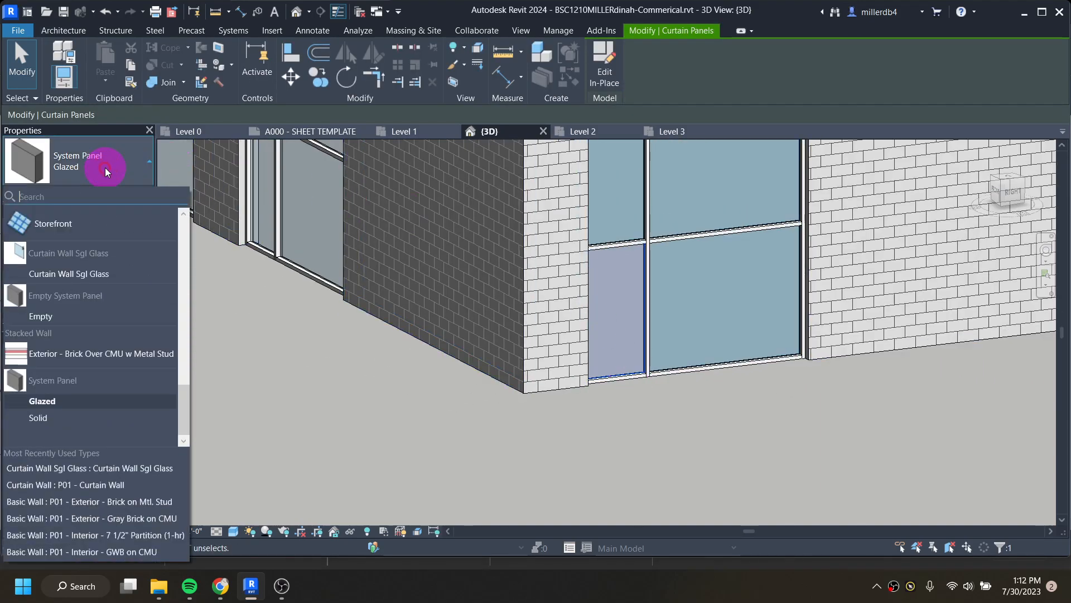
left_click(89, 274)
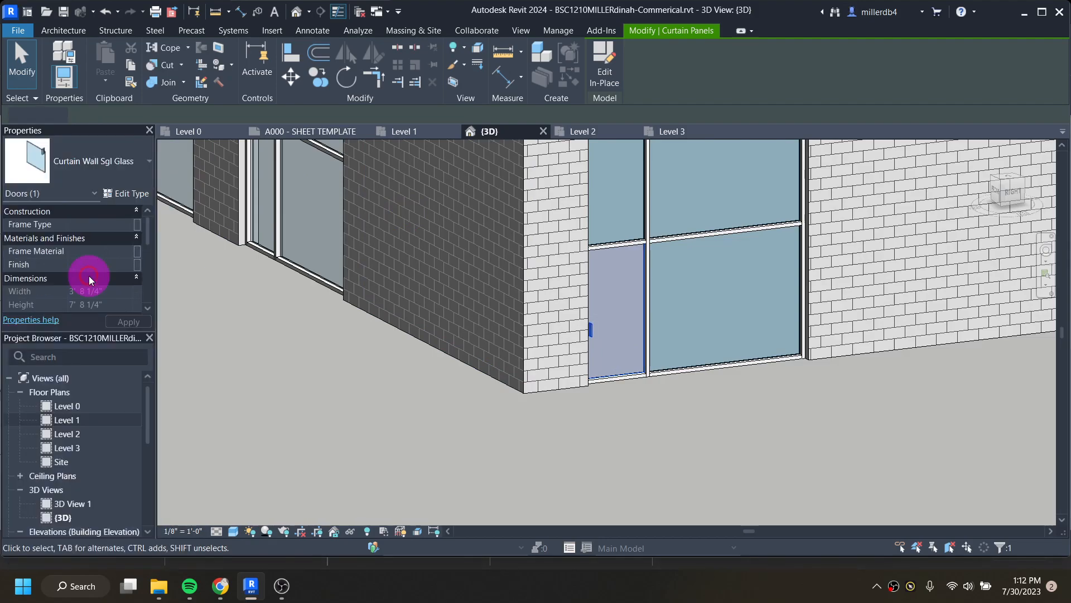
In the Level 1 plan, flip the east curtain wall door so it is hinged at its south end and swings outward.
double_click(76, 419)
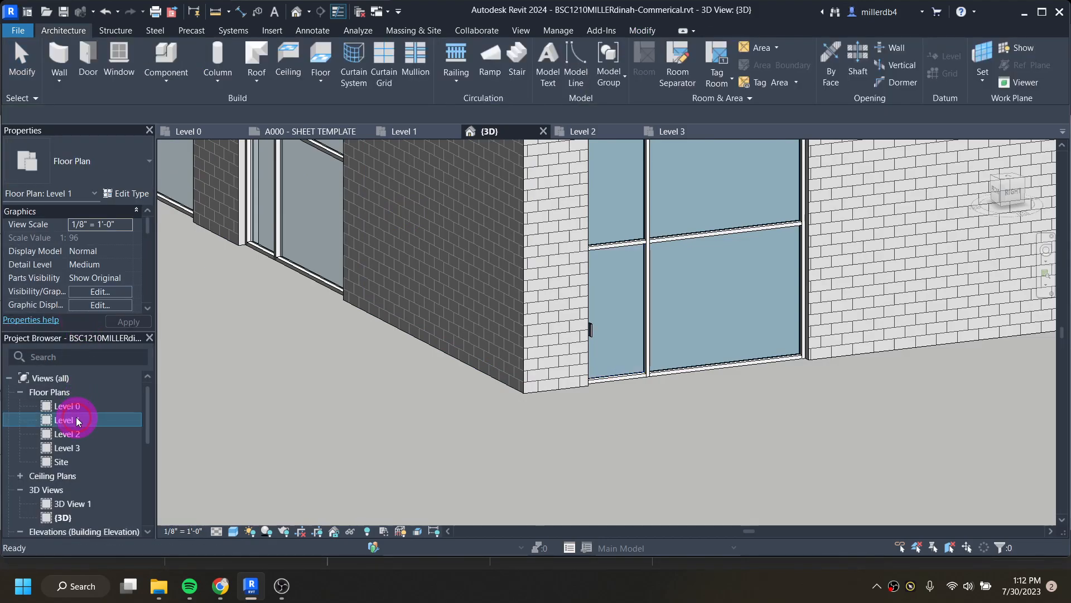
left_click(898, 308)
left_click(947, 322)
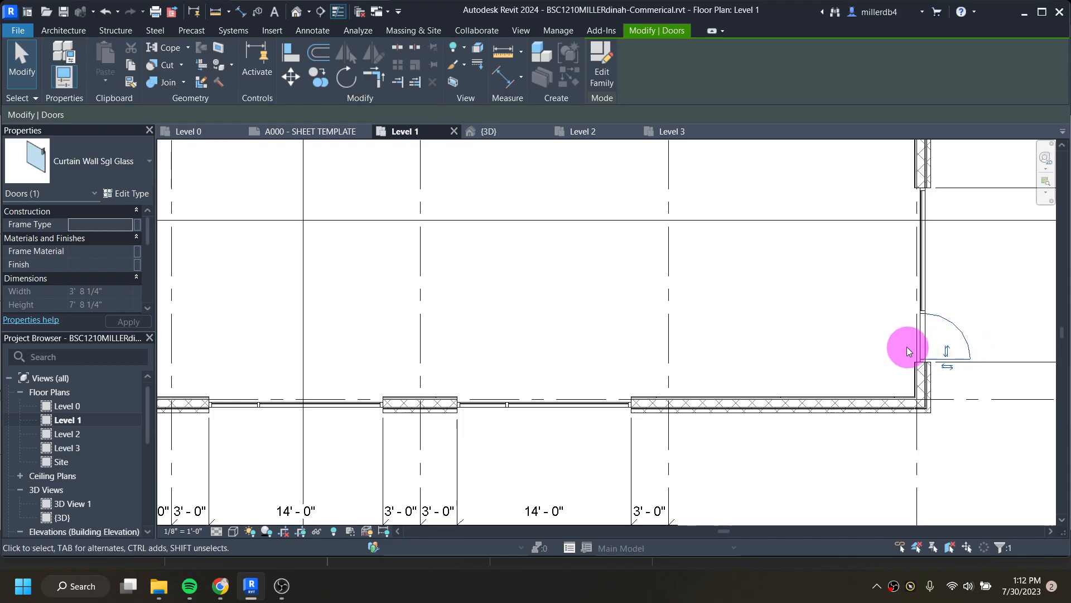
left_click(879, 357)
scroll(854, 353, "down", 1)
Check the south and east curtain wall doors in the 3D view and save the project.
left_click(297, 11)
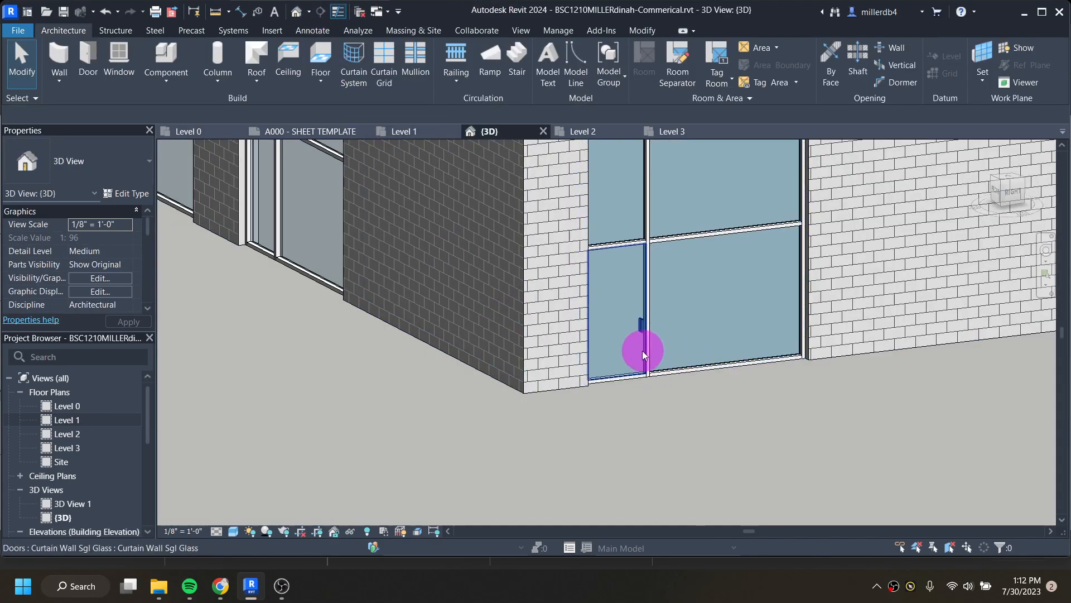
left_click(643, 353)
left_click(682, 366)
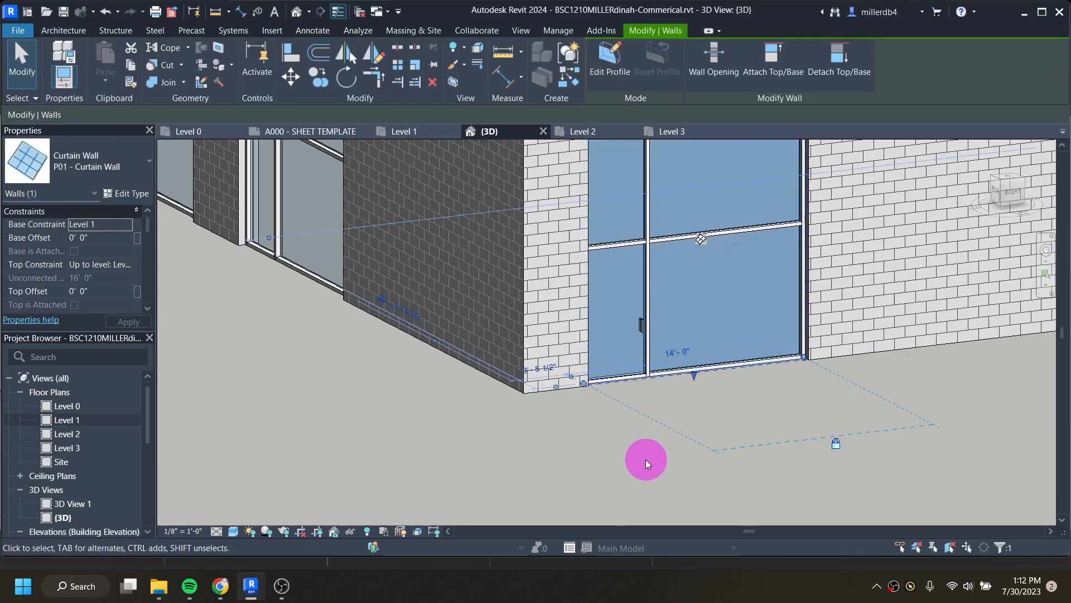
left_click(646, 461)
scroll(605, 475, "down", 4)
middle_click_drag(410, 423, 429, 451, "shift")
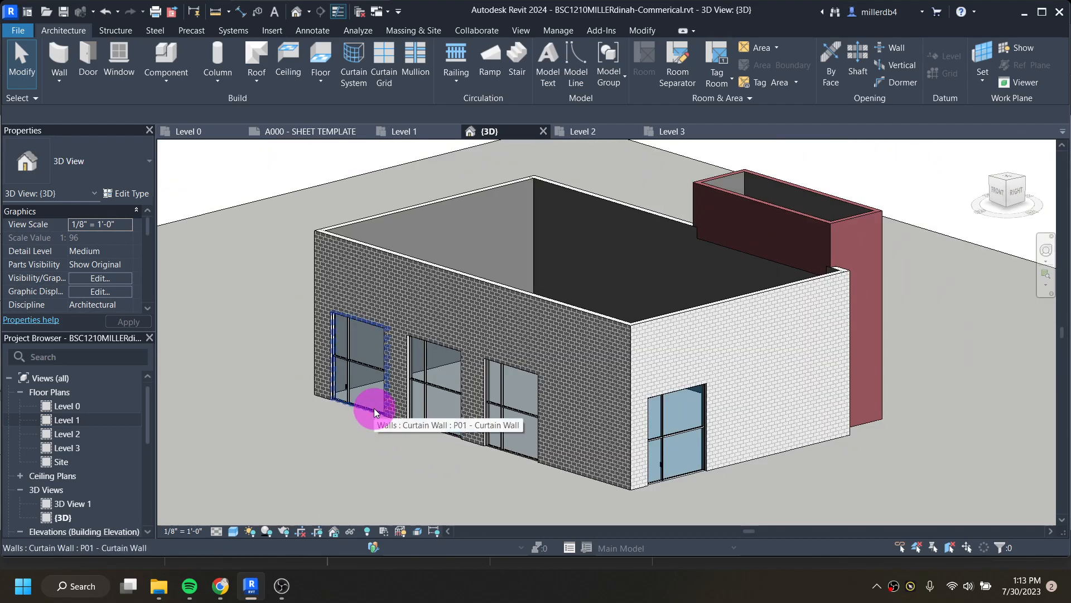
left_click(65, 13)
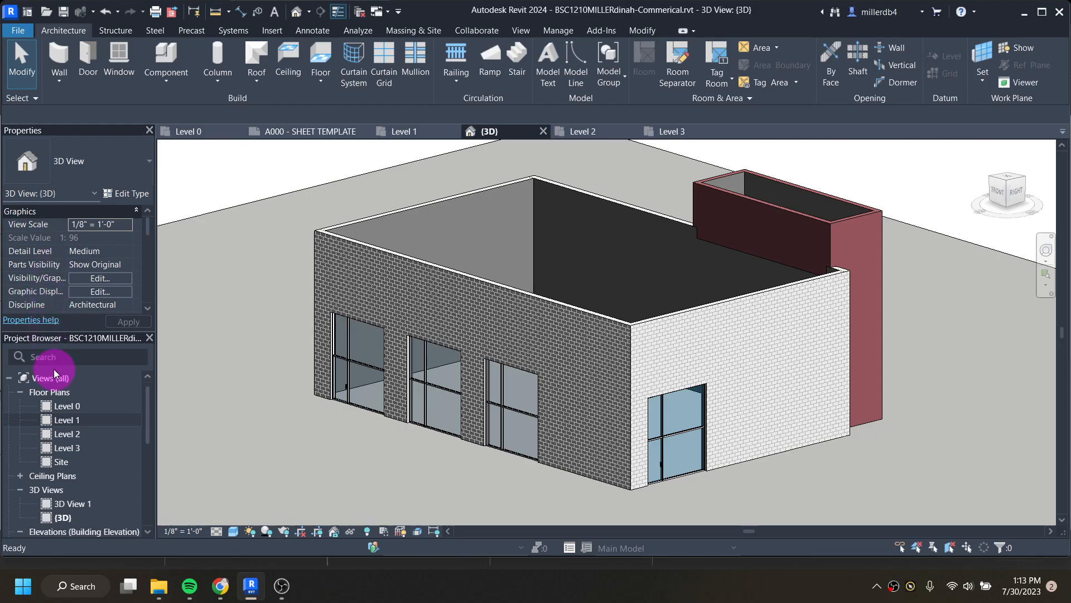
mouse_move(281, 597)
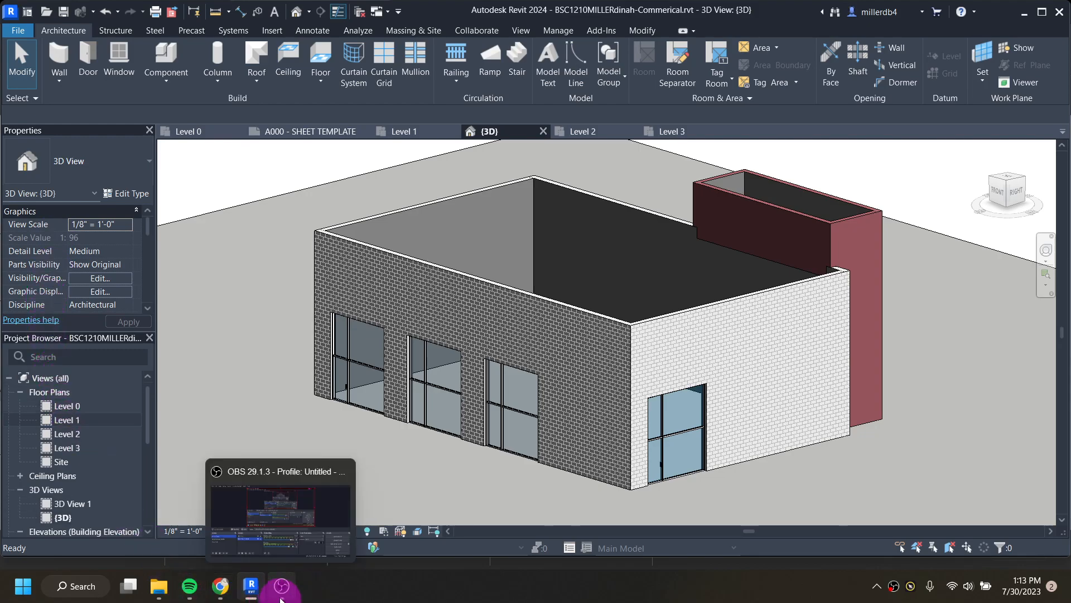
left_click(280, 522)
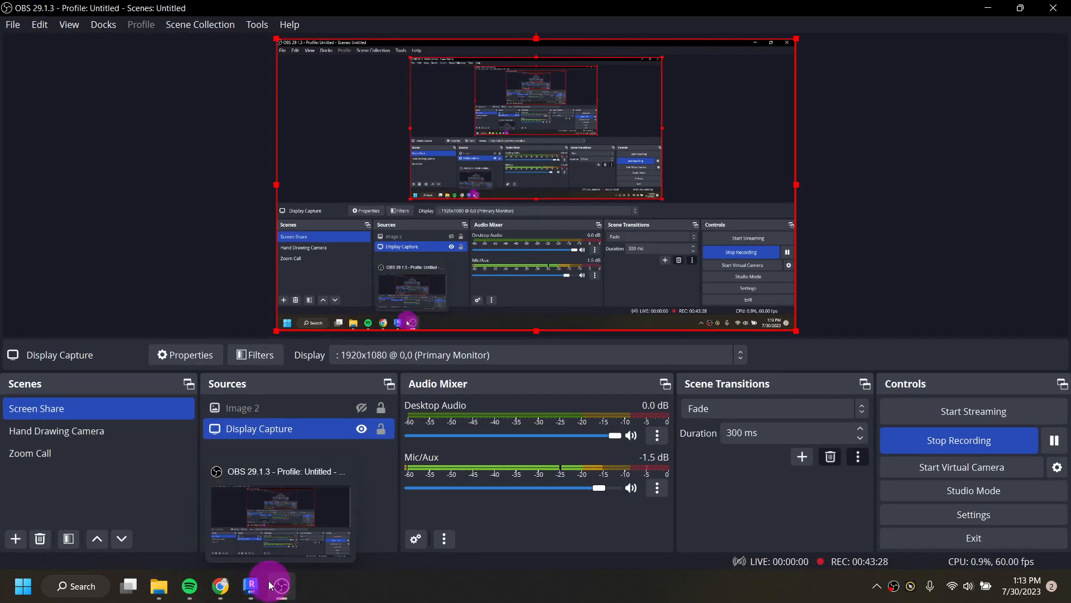
left_click(282, 588)
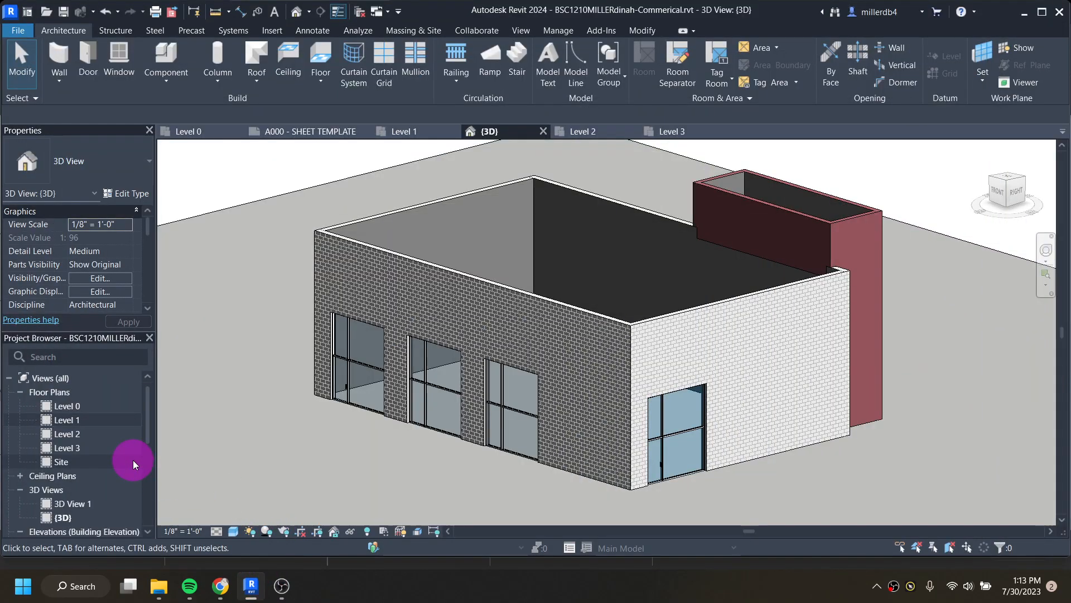
In the Level 1 plan, divide the small north room with a P01 - Interior - 7 1/2" Partition (1-hr) wall about 11'-0" from its west wall.
double_click(72, 421)
scroll(284, 365, "down", 2)
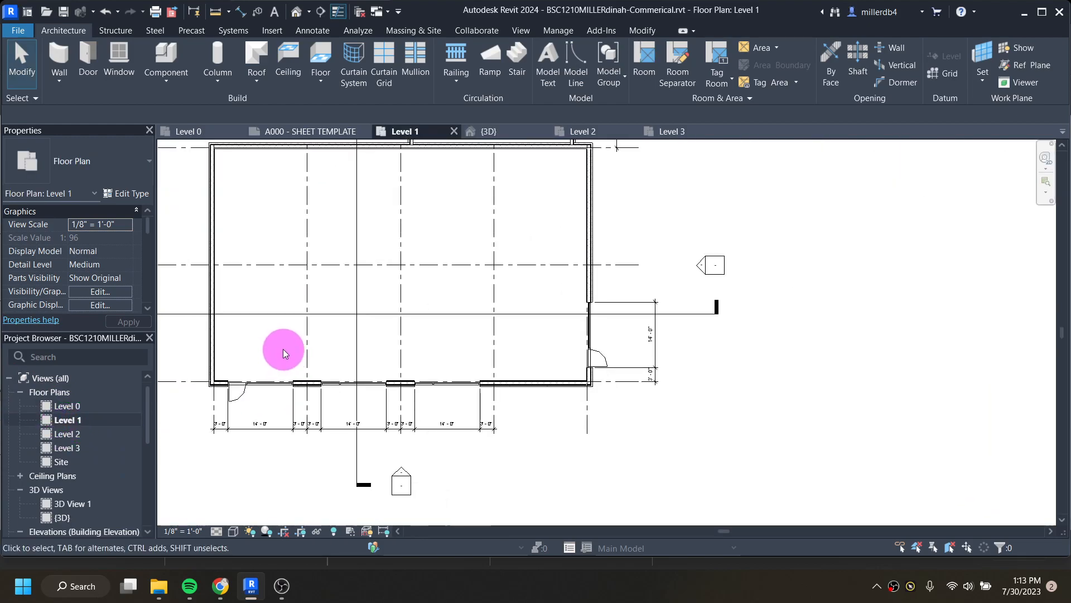
middle_click_drag(282, 350, 335, 384)
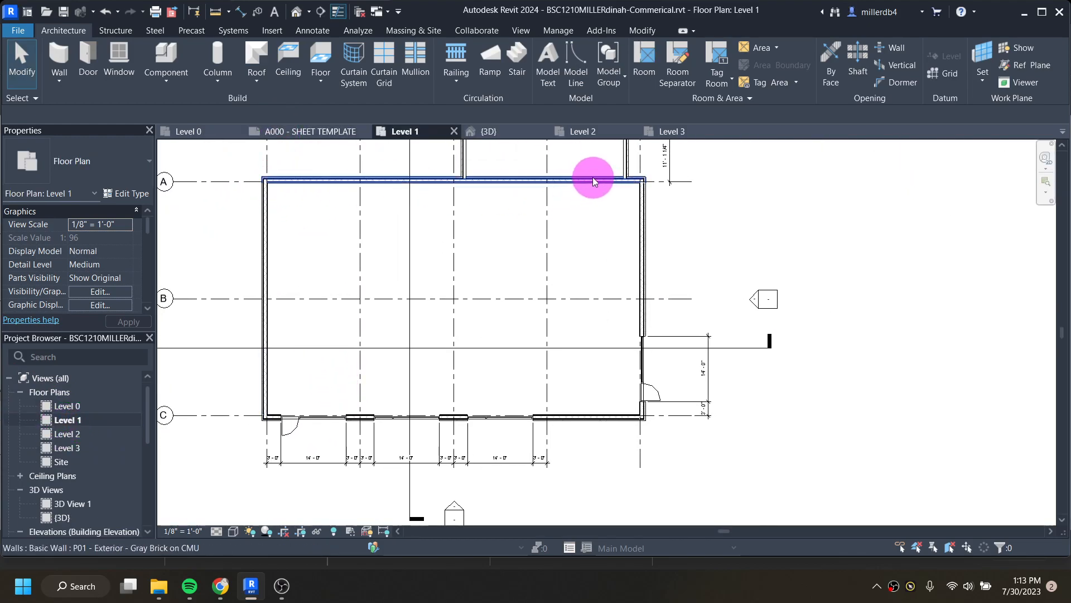
scroll(536, 191, "down", 1)
middle_click_drag(538, 198, 546, 293)
scroll(524, 266, "up", 1)
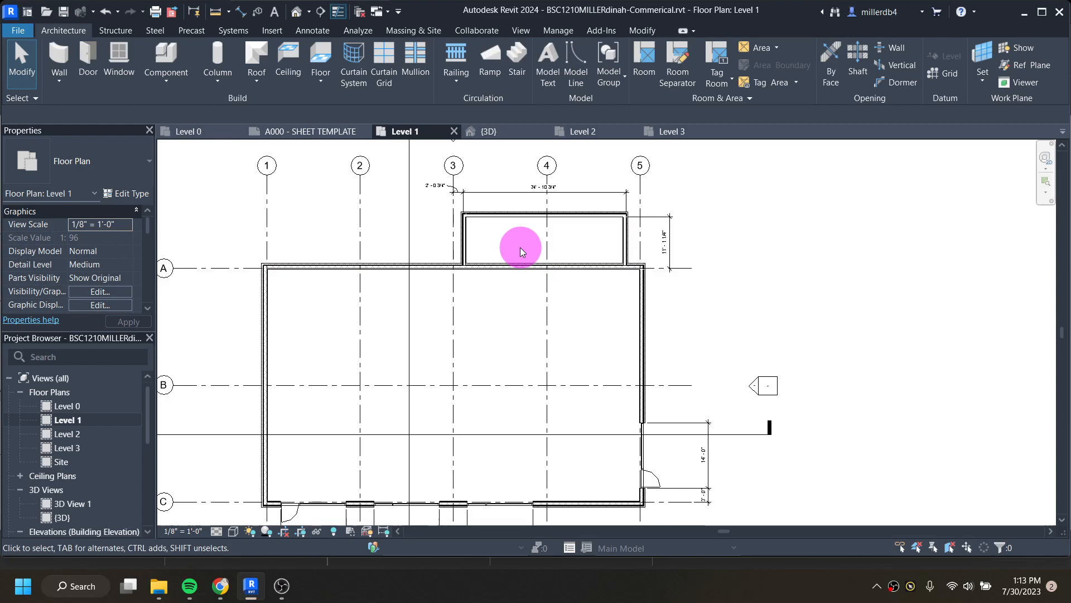
scroll(505, 221, "up", 4)
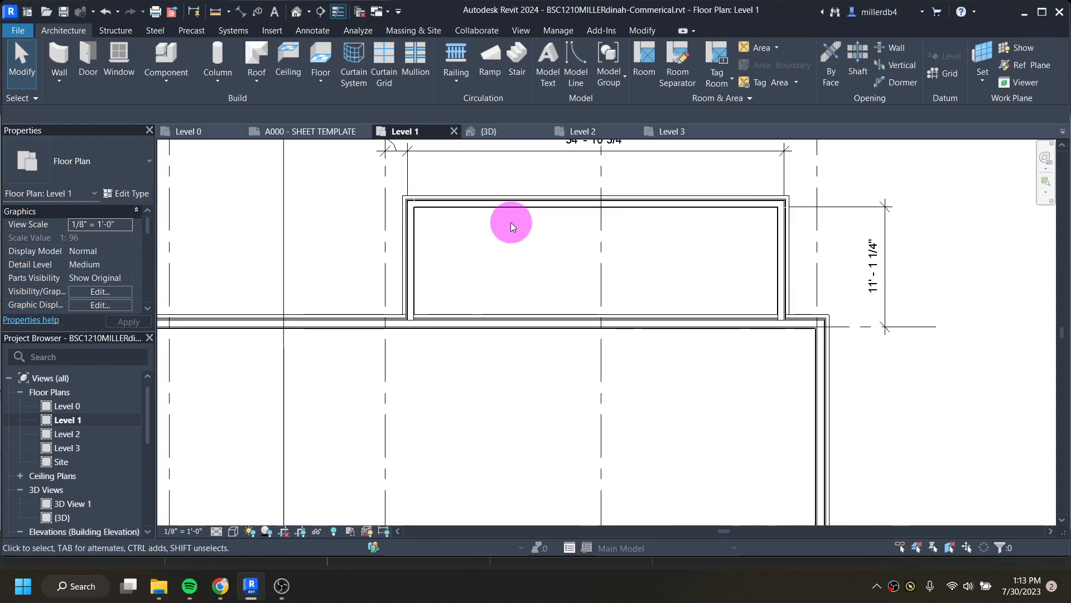
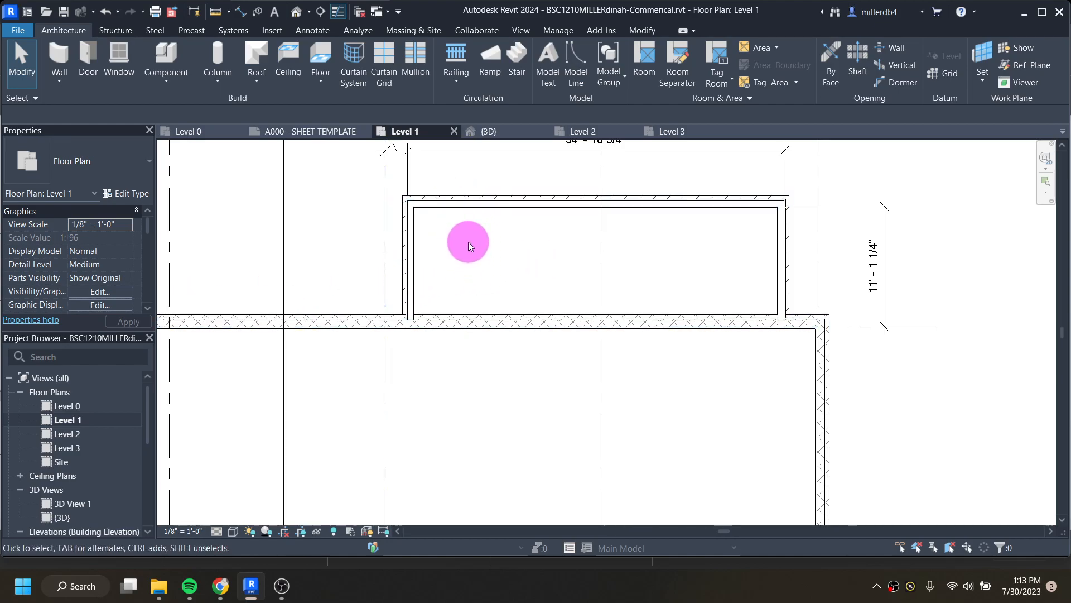
left_click(59, 57)
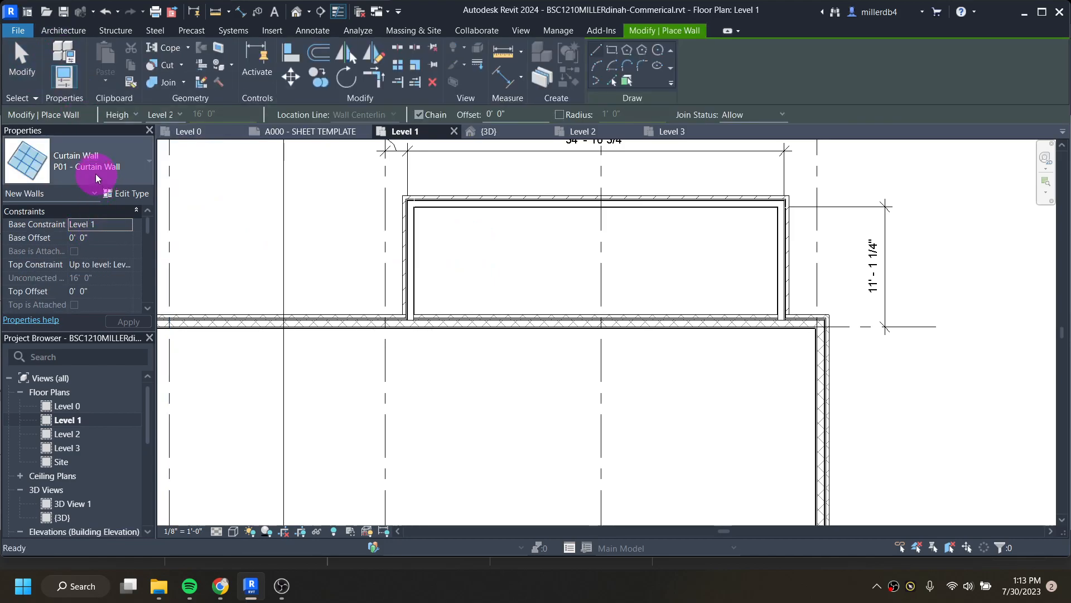
left_click(95, 173)
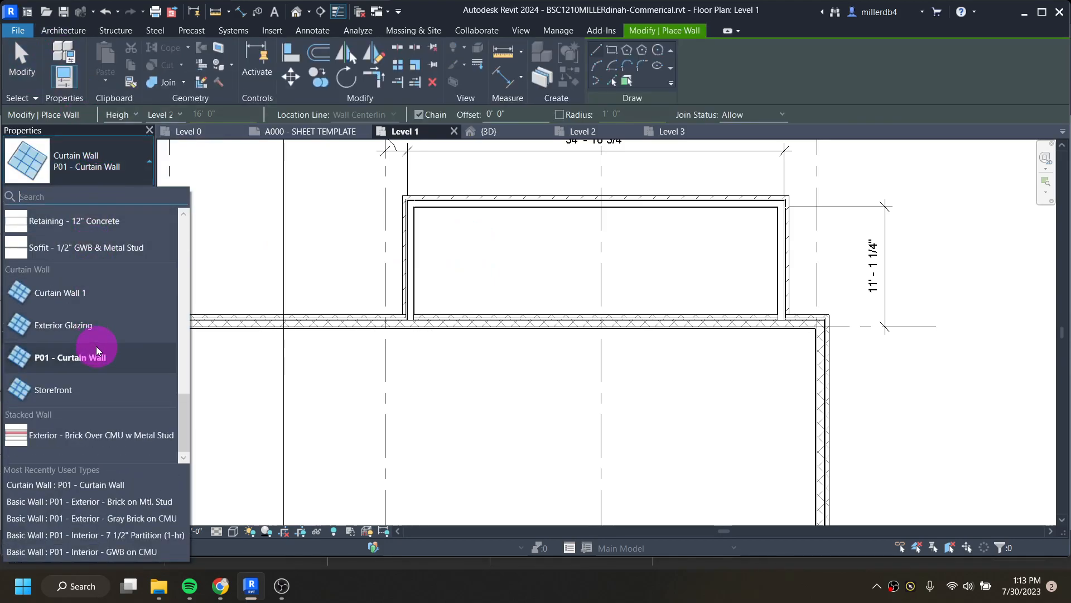
scroll(96, 346, "up", 3)
mouse_move(107, 410)
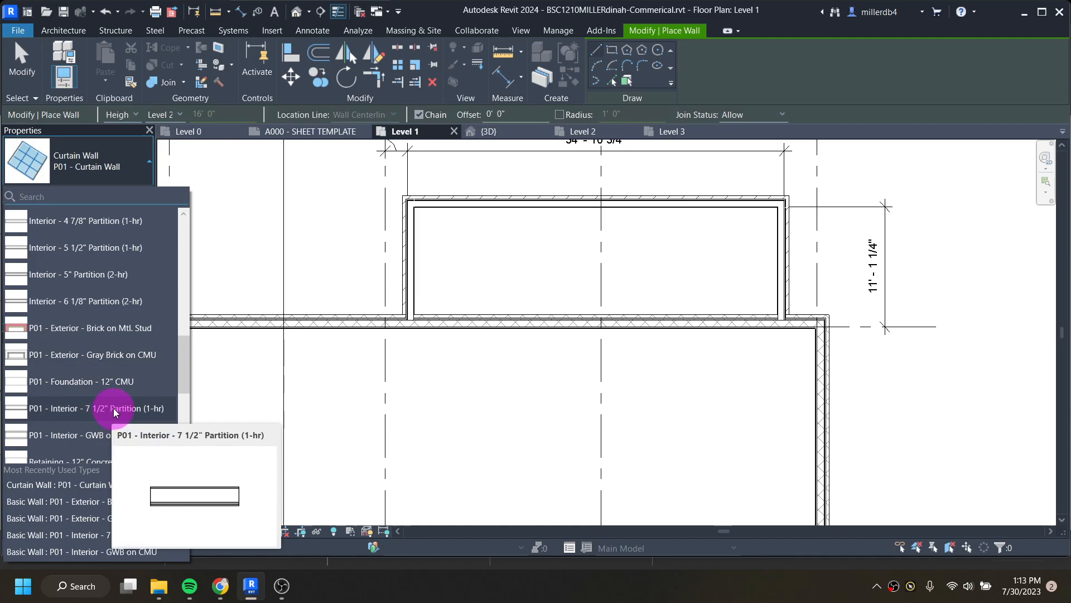
left_click(114, 412)
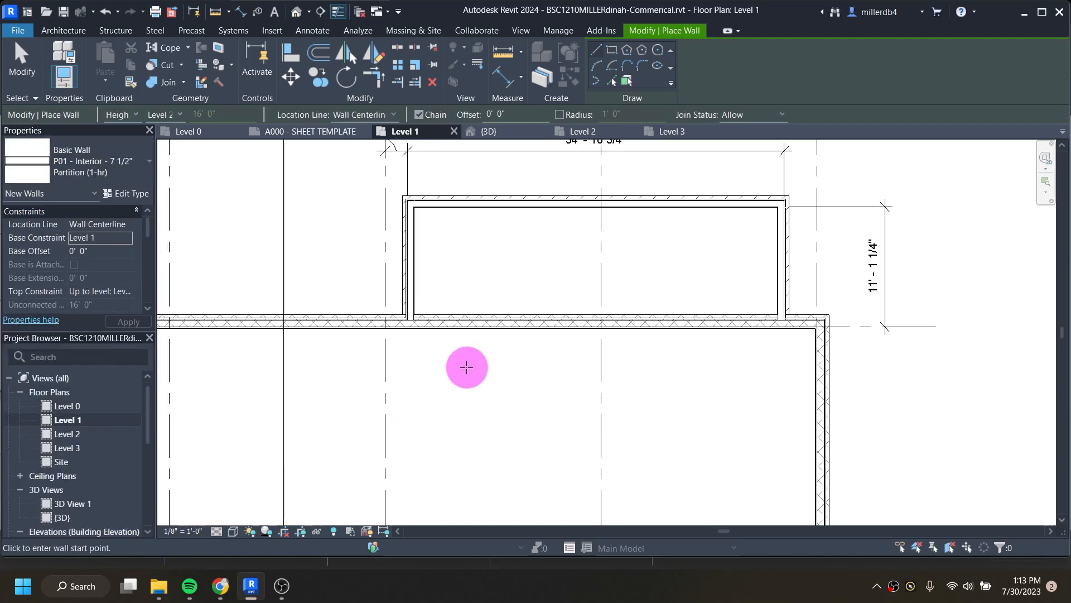
left_click(527, 202)
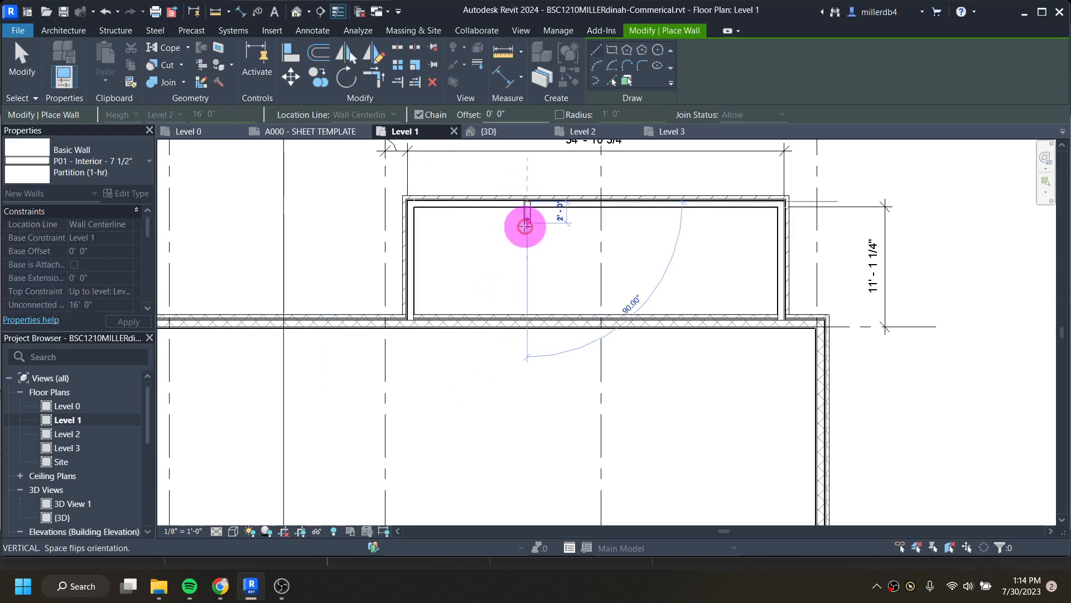
left_click(527, 314)
key("Escape")
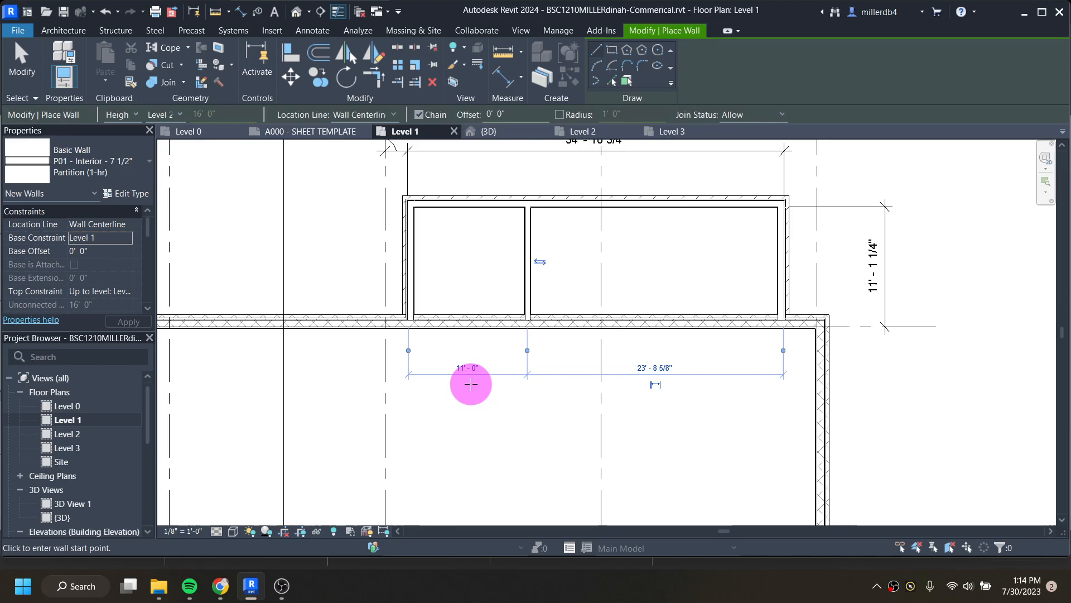
key("Escape")
key("Escape")
Switch to CommericalSpace1.pdf in Chrome and examine the west wall window positions on the Level 01 floor plan, sheet A101.
scroll(552, 335, "down", 3)
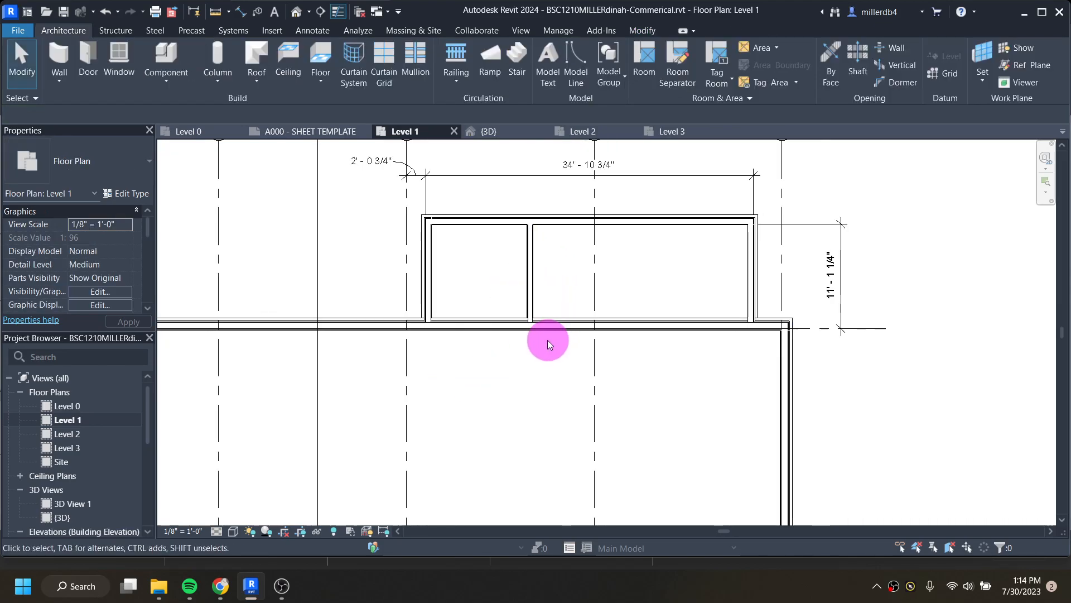
mouse_move(421, 401)
middle_mouse_down()
mouse_move(645, 311)
mouse_move(600, 312)
middle_mouse_up()
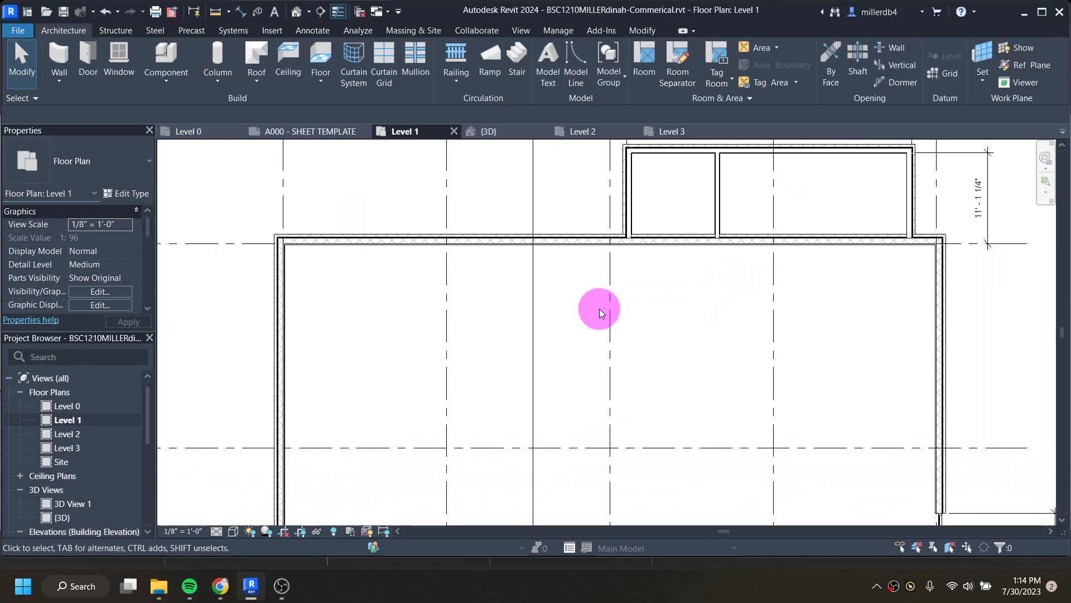
mouse_move(220, 583)
left_click(220, 549)
left_click(488, 96)
left_click(501, 98)
double_click(501, 98)
scroll(509, 337, "up", 10)
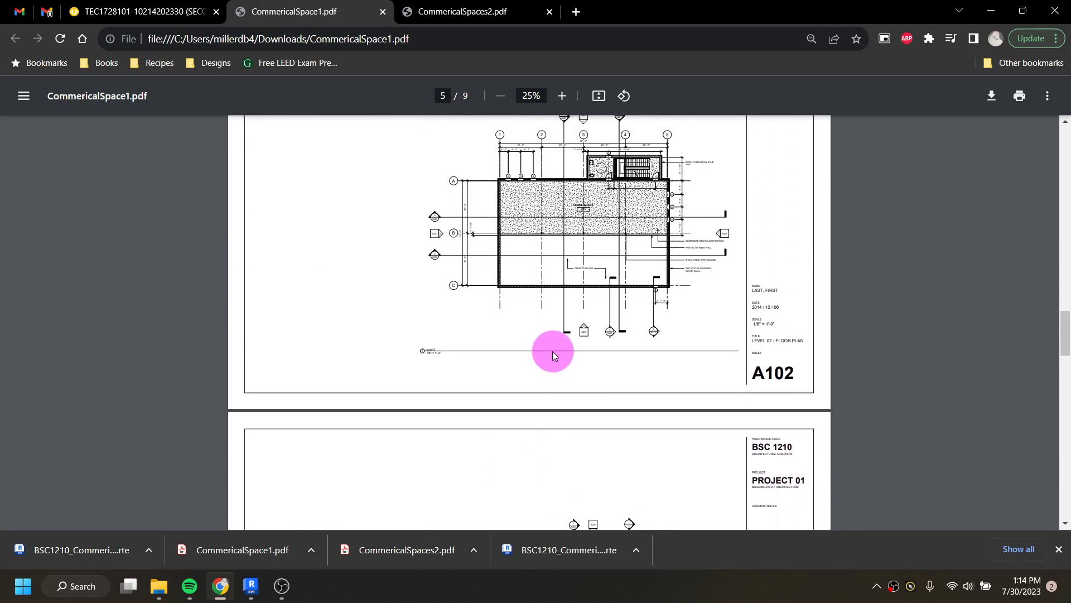
scroll(552, 350, "up", 8)
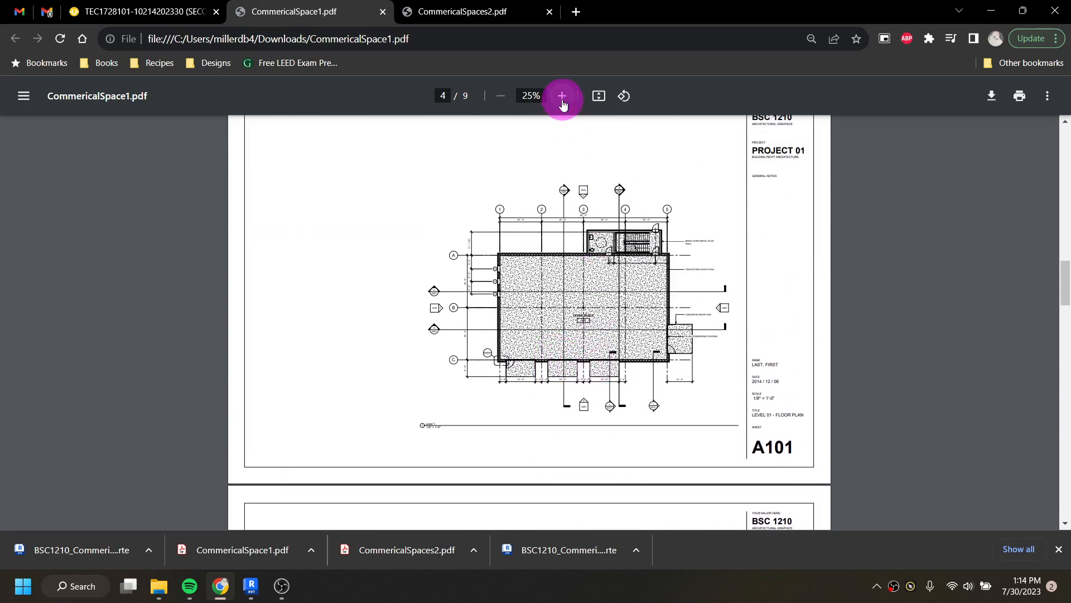
left_click(562, 96)
left_click(562, 96)
left_click(562, 96)
left_click(562, 96)
scroll(692, 302, "down", 6)
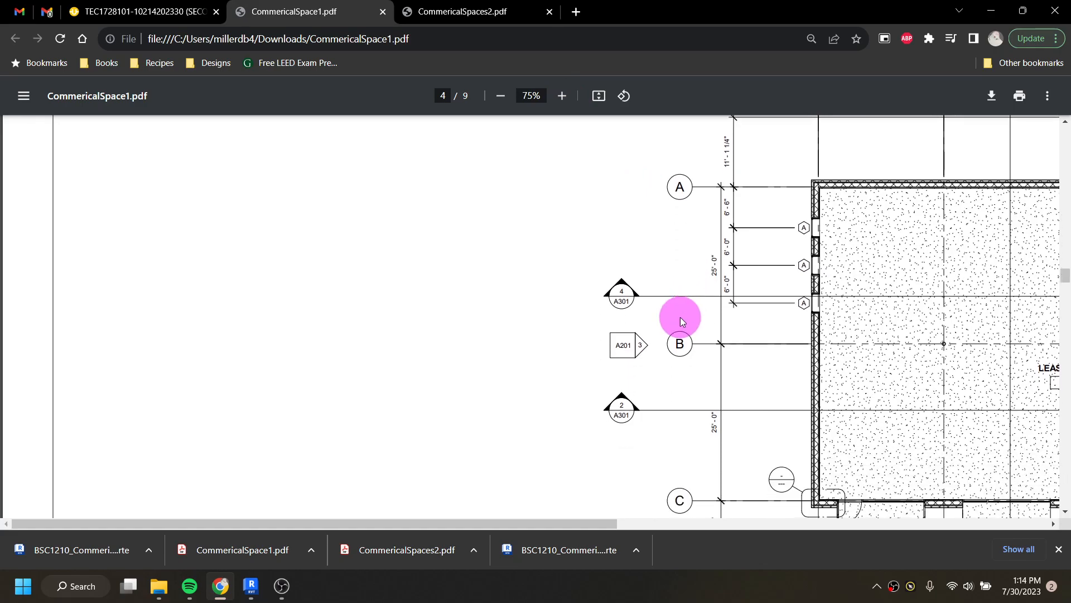
left_click_drag(552, 525, 808, 540)
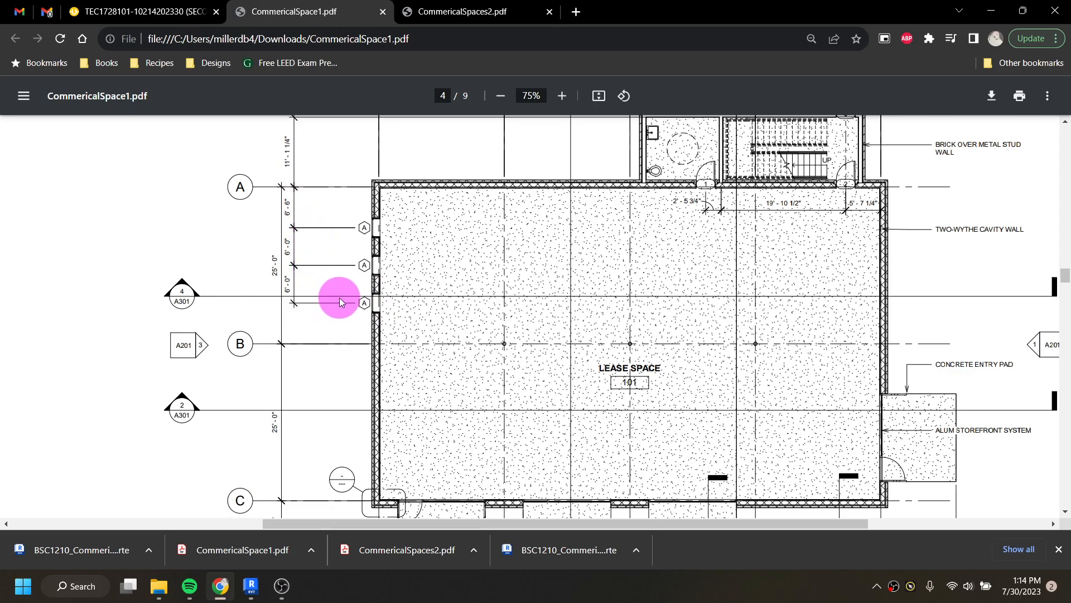
Examine the window positions on the Level 02 floor plan, sheet A102, and return to the Level 1 plan in Revit.
scroll(356, 304, "down", 20)
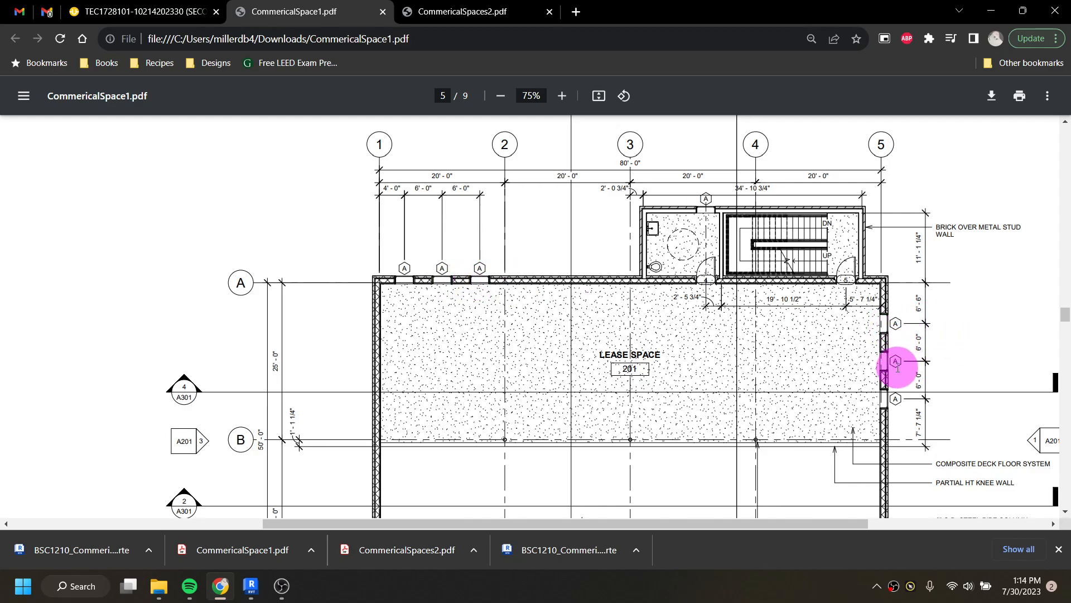
scroll(892, 366, "down", 2)
scroll(891, 369, "down", 1)
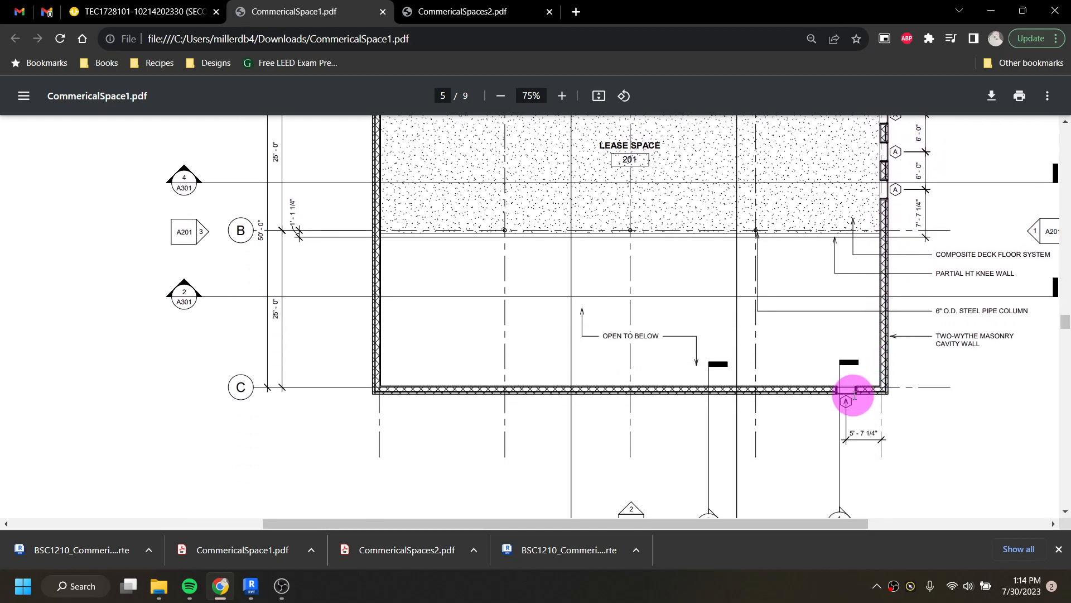
scroll(848, 391, "up", 10)
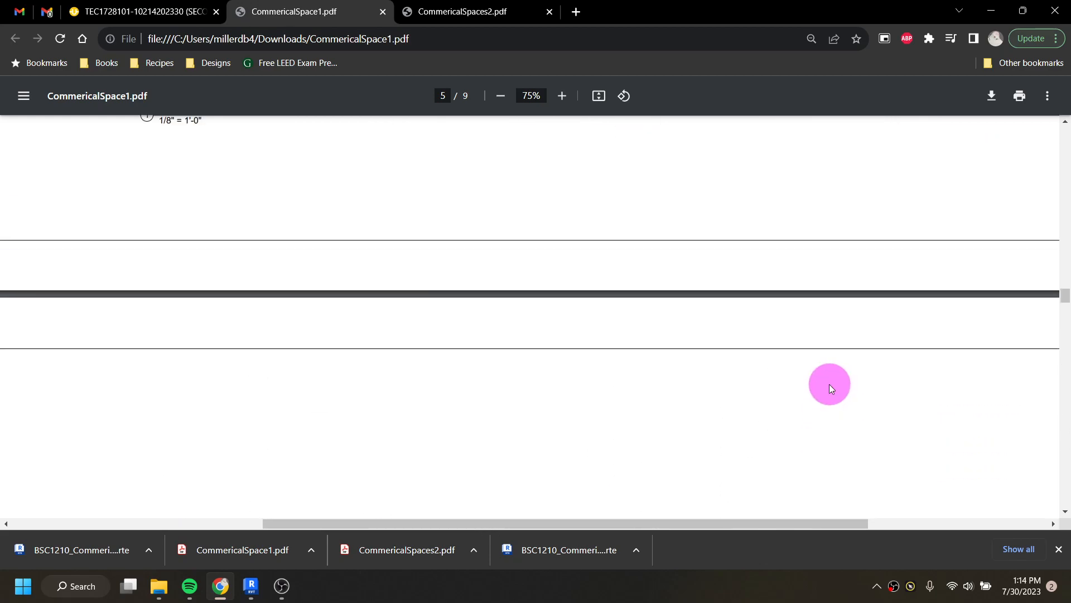
scroll(833, 389, "up", 5)
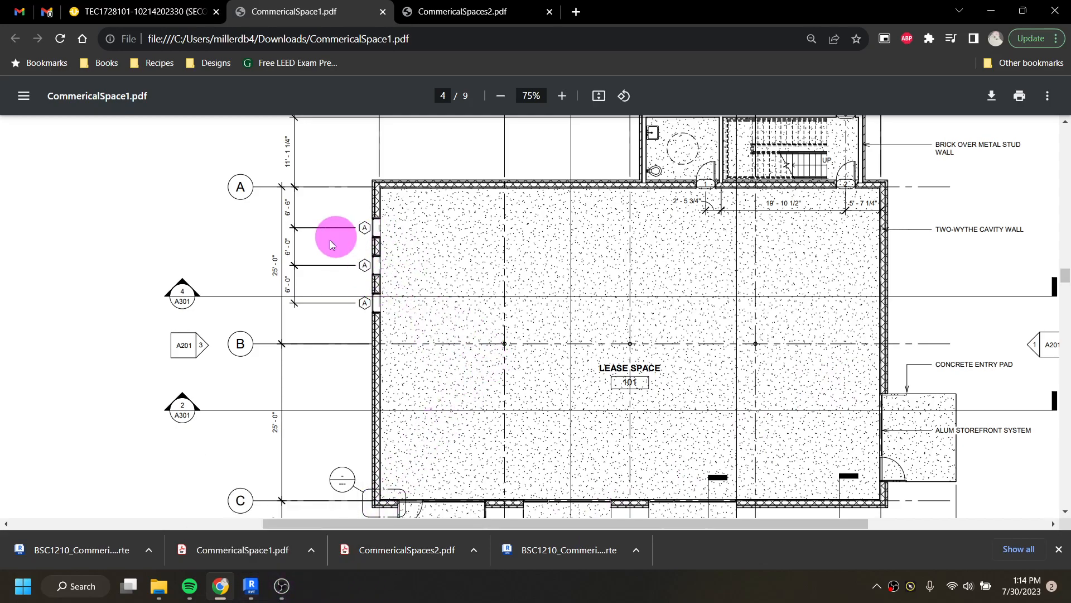
left_click(252, 585)
scroll(320, 360, "down", 3)
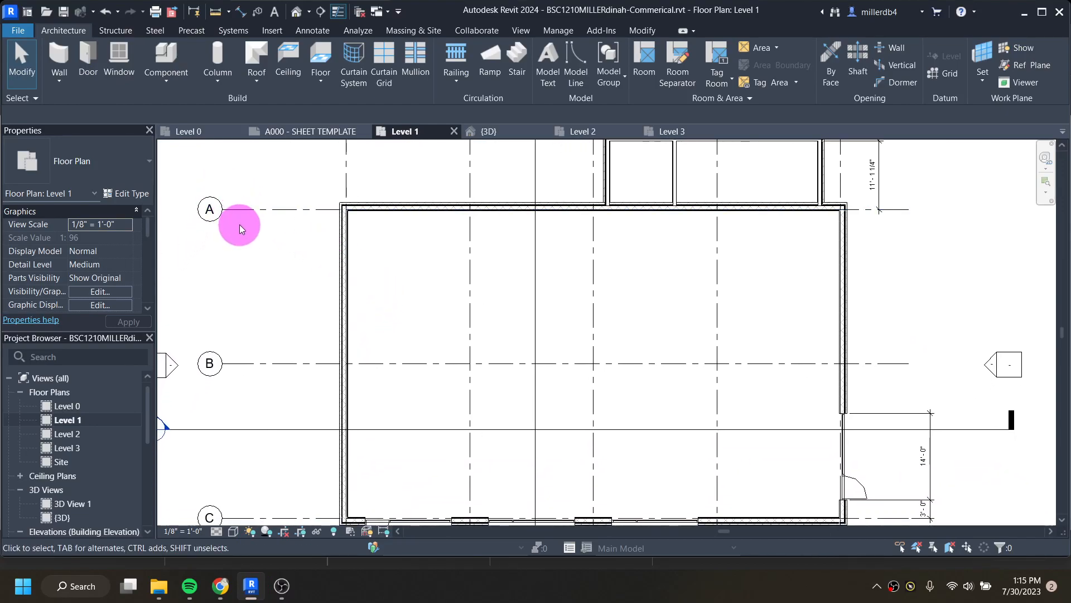
key("w")
key("n")
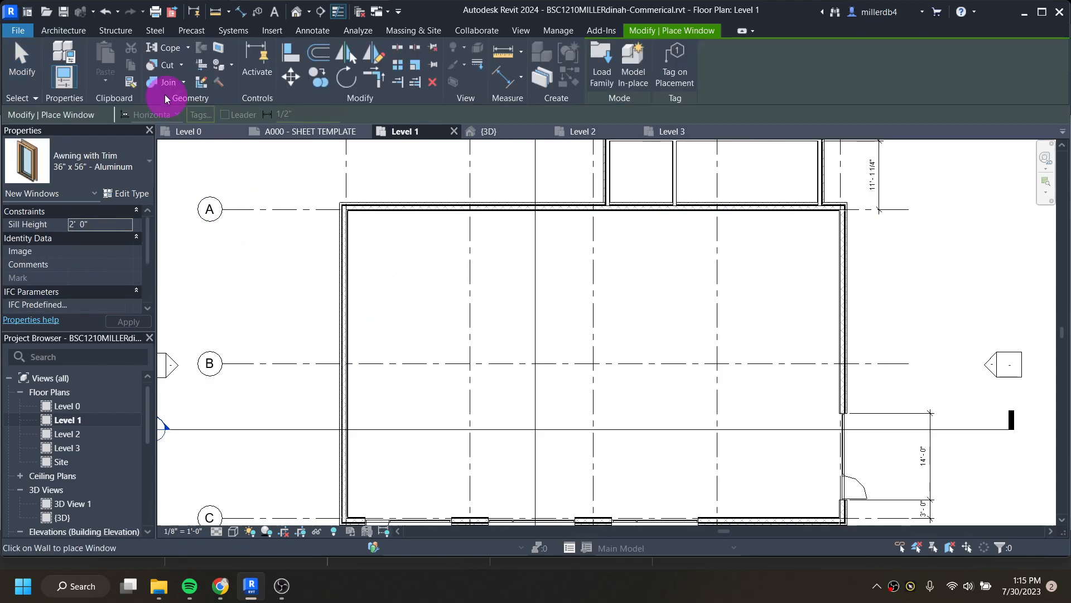
key("Escape")
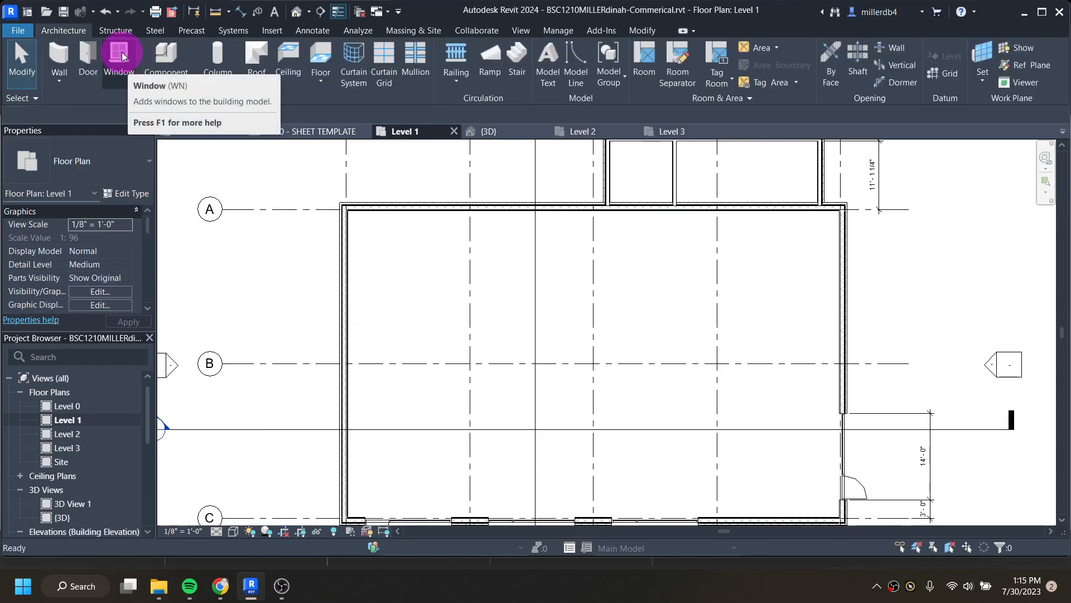
Place three Awning with Trim 36" x 56" - Aluminum windows in the west wall, centered about 6', 11' and 17' south of grid A.
key("w")
key("n")
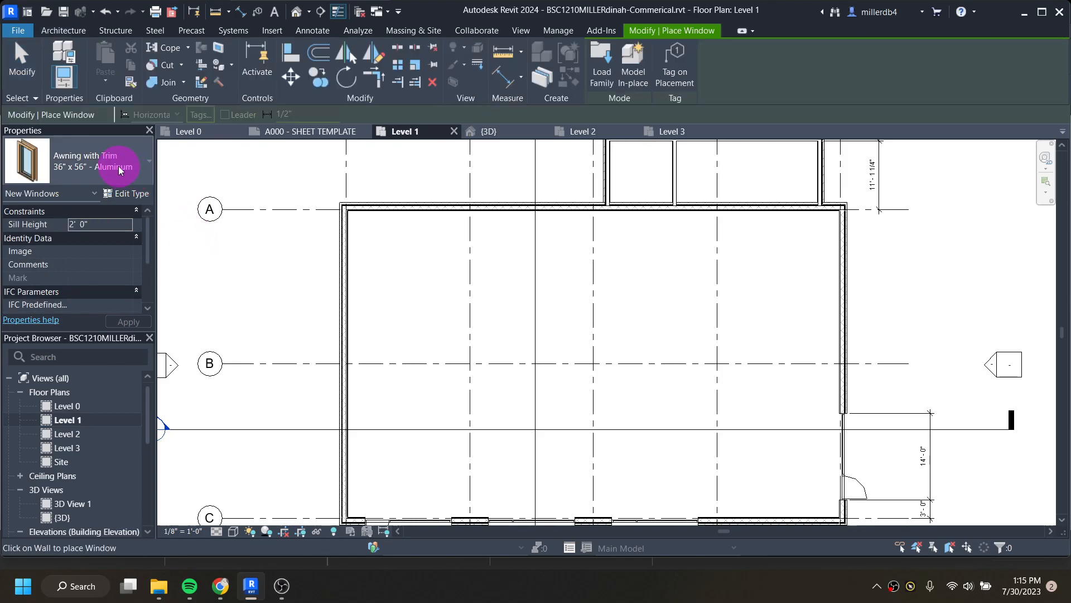
left_click(118, 167)
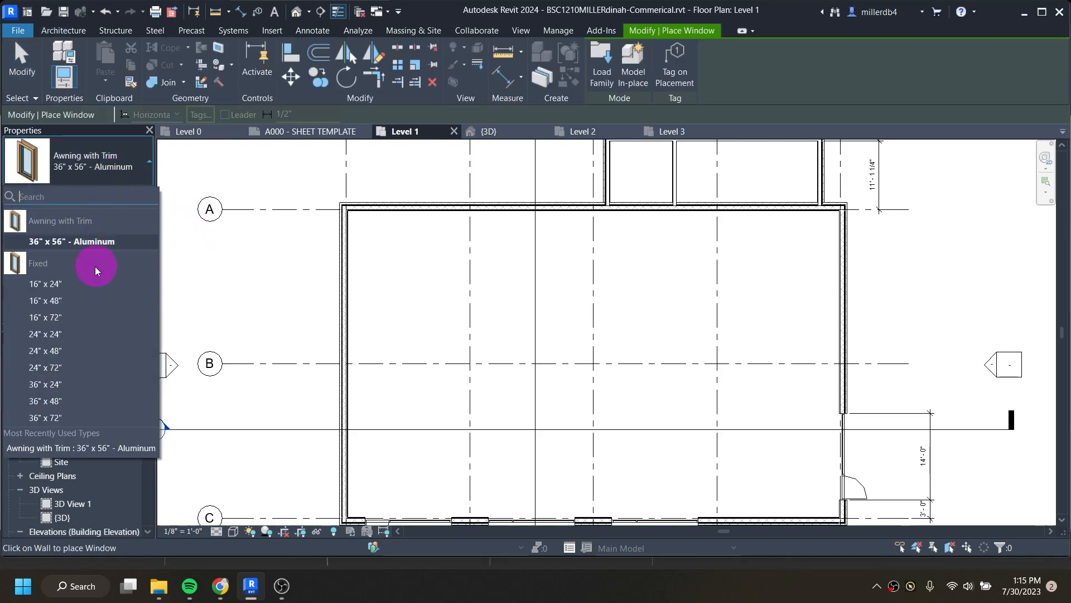
left_click(76, 242)
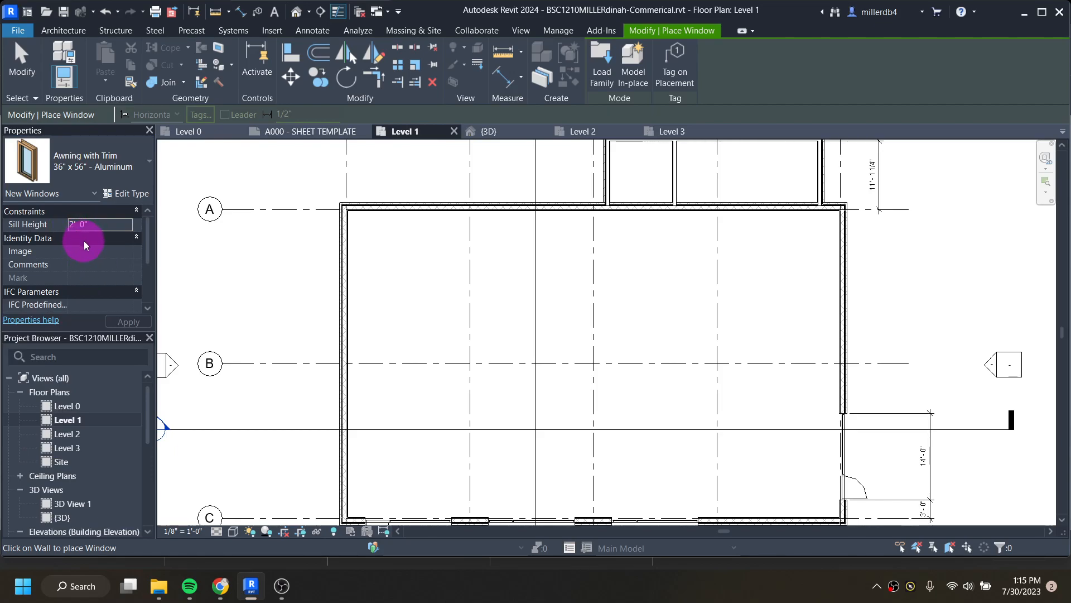
scroll(342, 247, "up", 1)
scroll(342, 246, "up", 1)
left_click(338, 246)
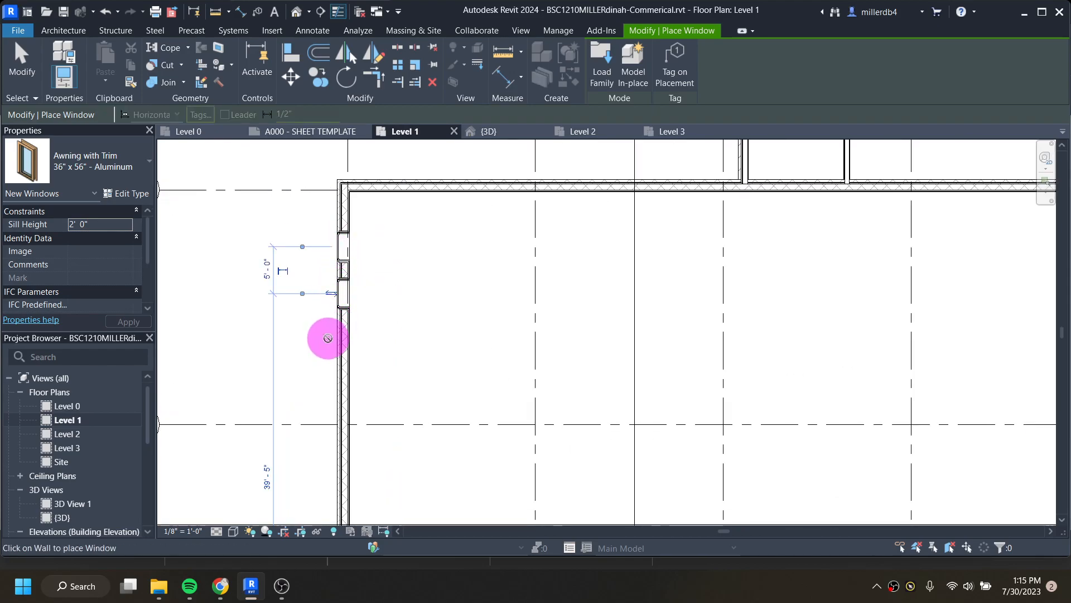
left_click(335, 349)
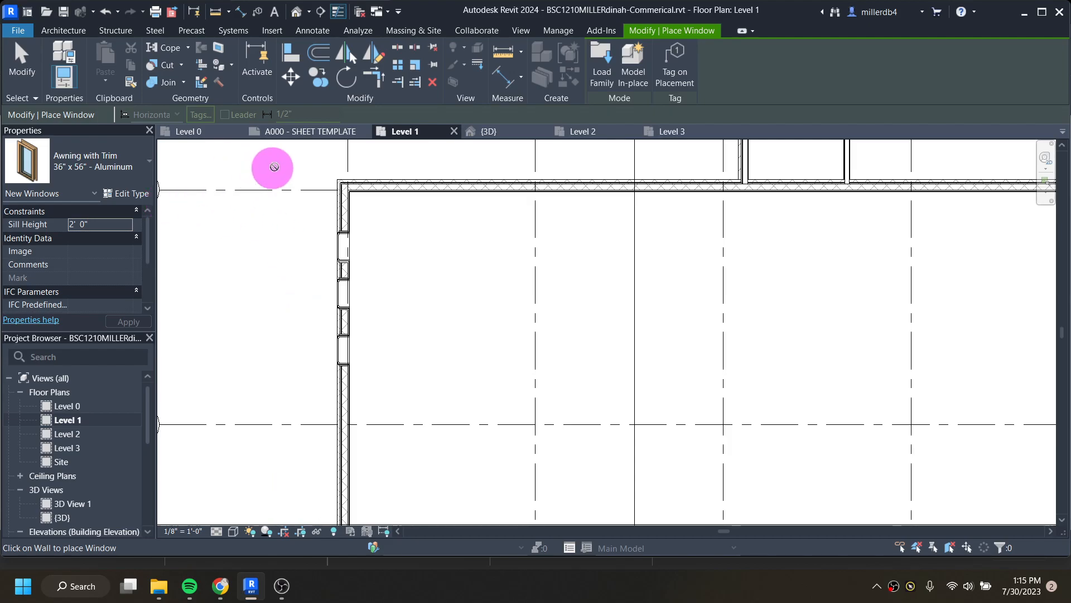
key("Escape")
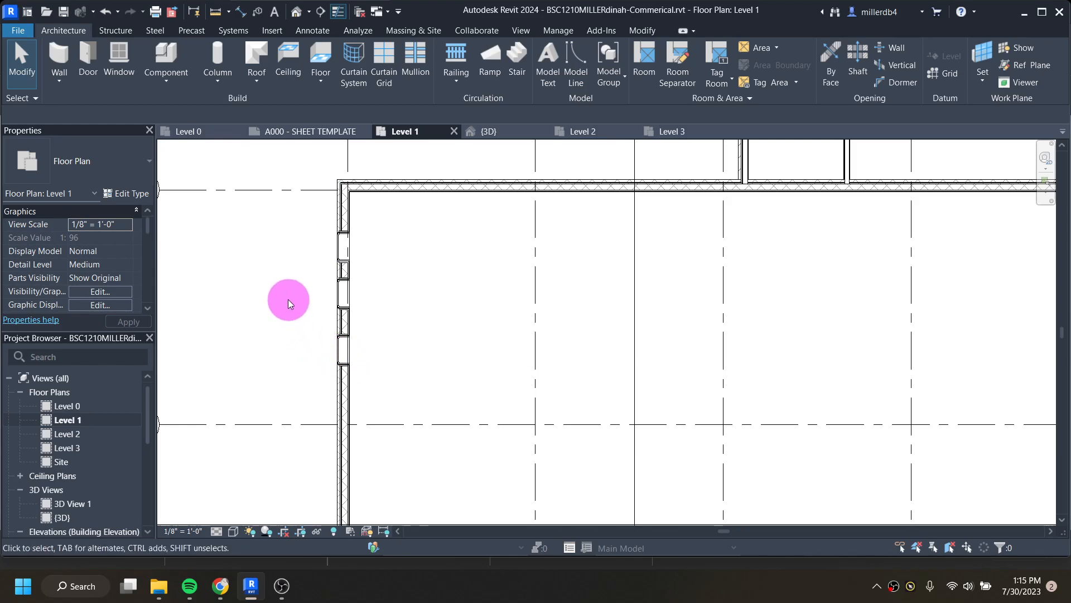
Add an aligned dimension string west of the building from grid A through the centers of the three west wall windows.
key("d")
key("i")
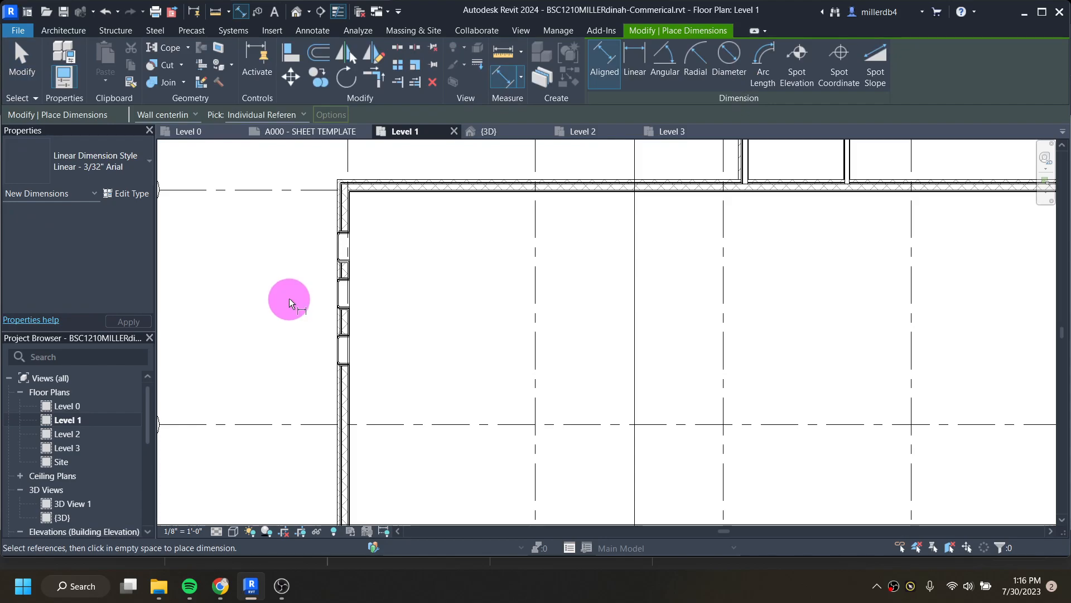
left_click(306, 191)
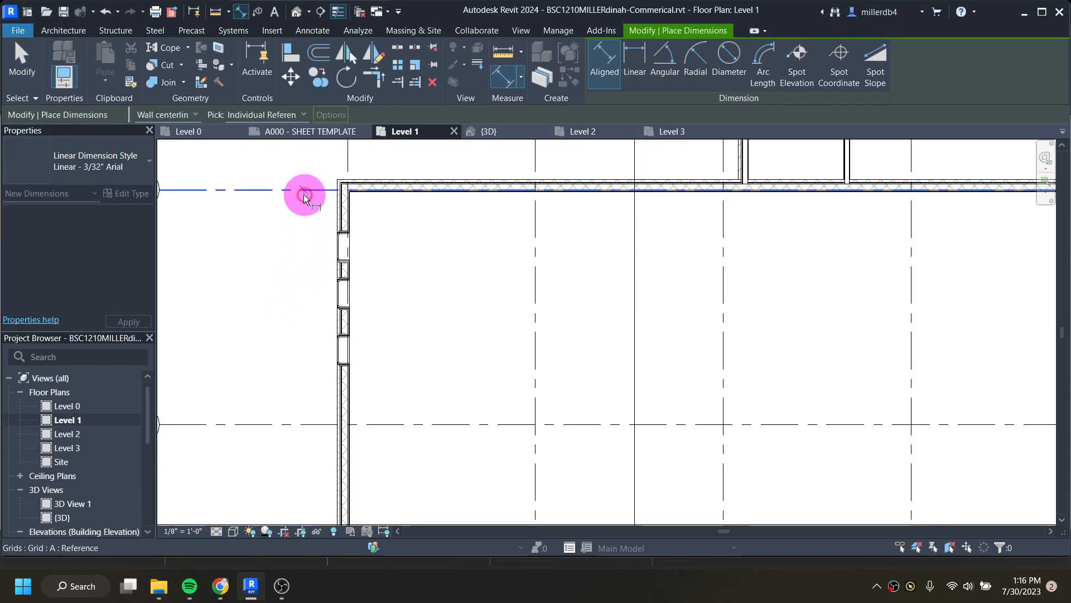
left_click(340, 246)
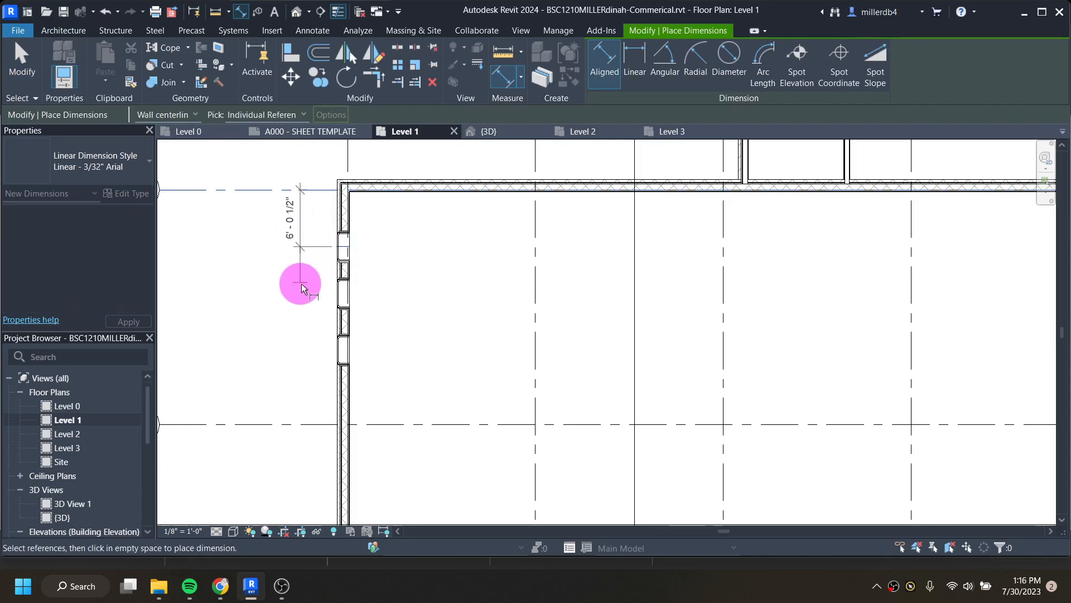
left_click(335, 295)
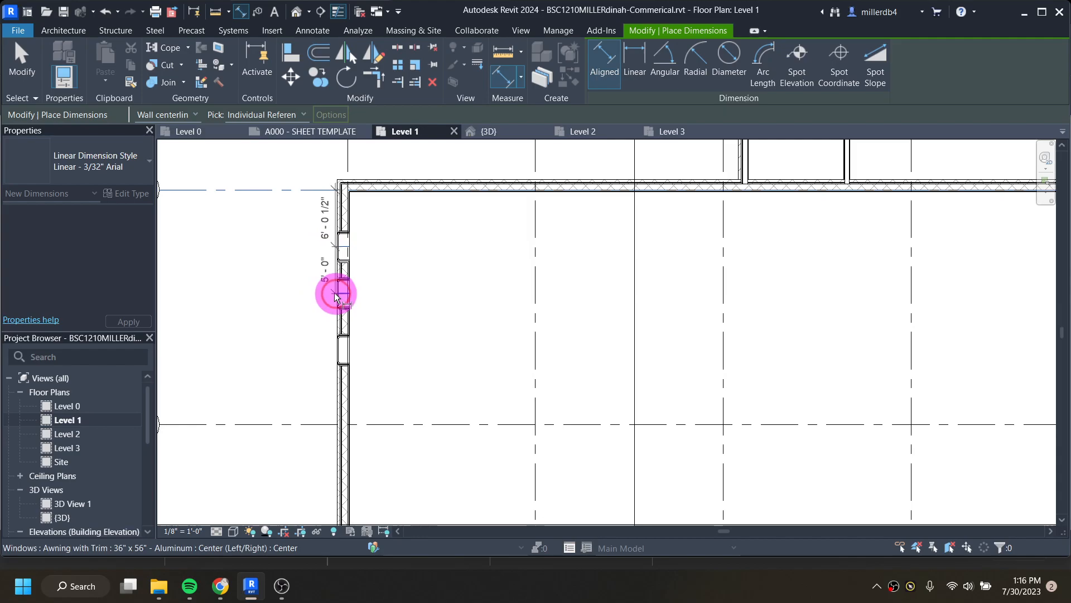
left_click(323, 343)
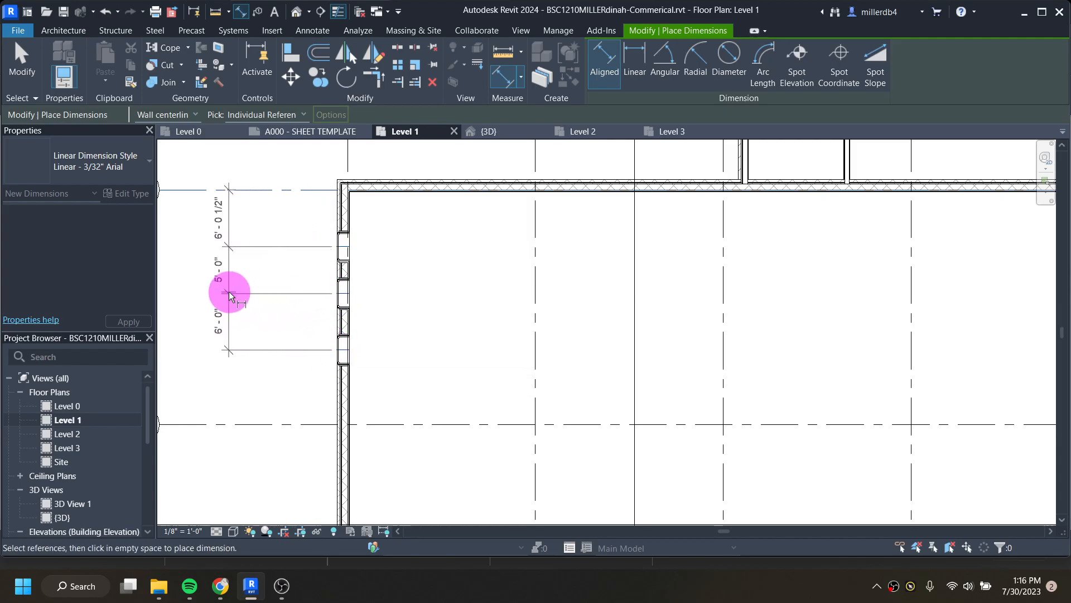
left_click(228, 292)
middle_click_drag(310, 333, 339, 344)
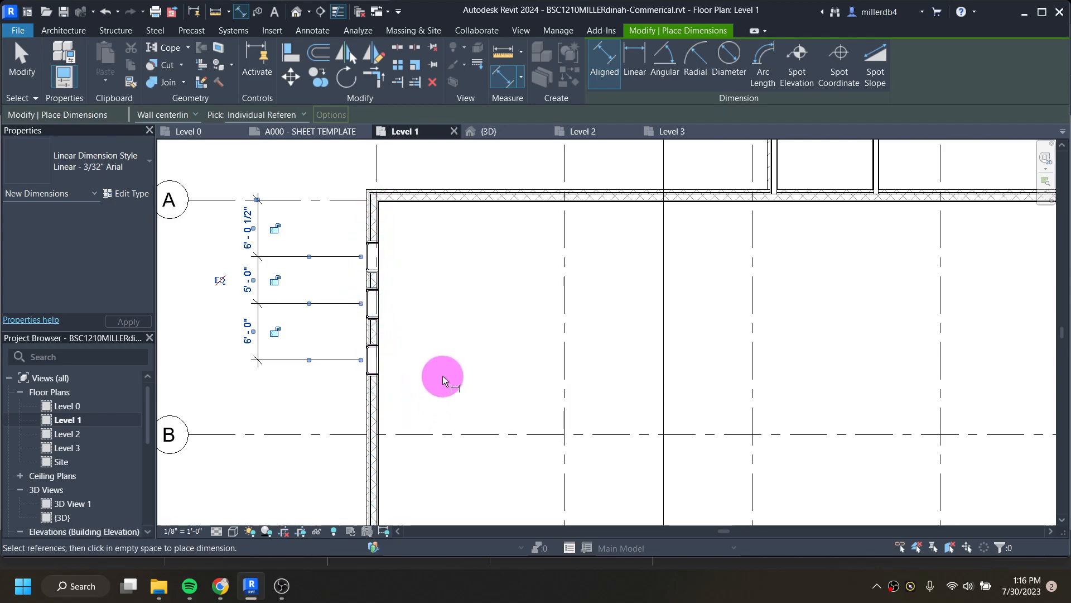
key("Escape")
key("Escape")
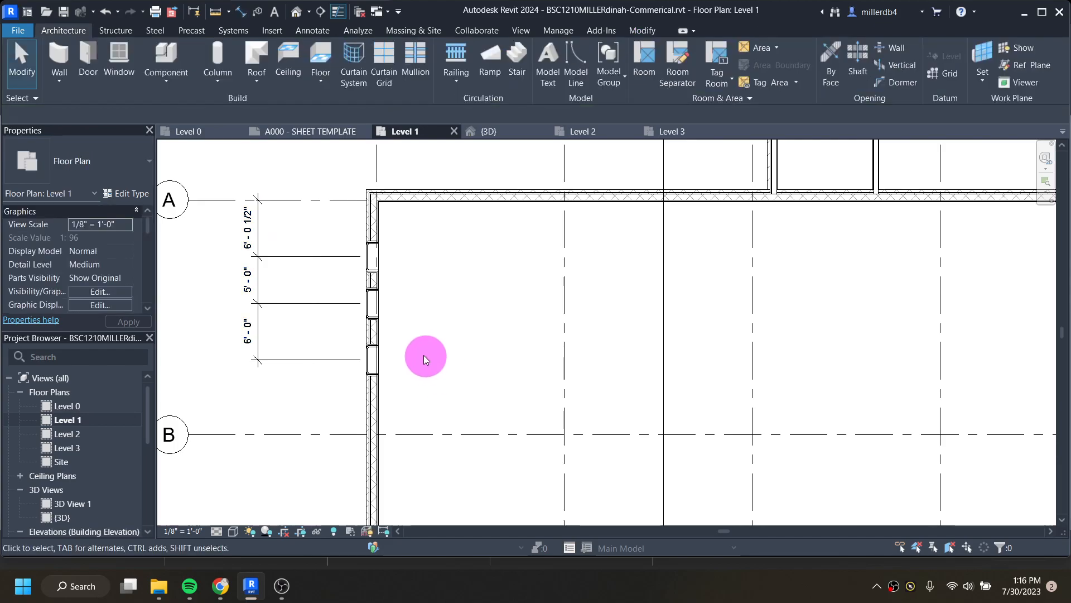
Set the distance from grid A to the center of the northernmost west wall window to 6'-6".
left_click(369, 262)
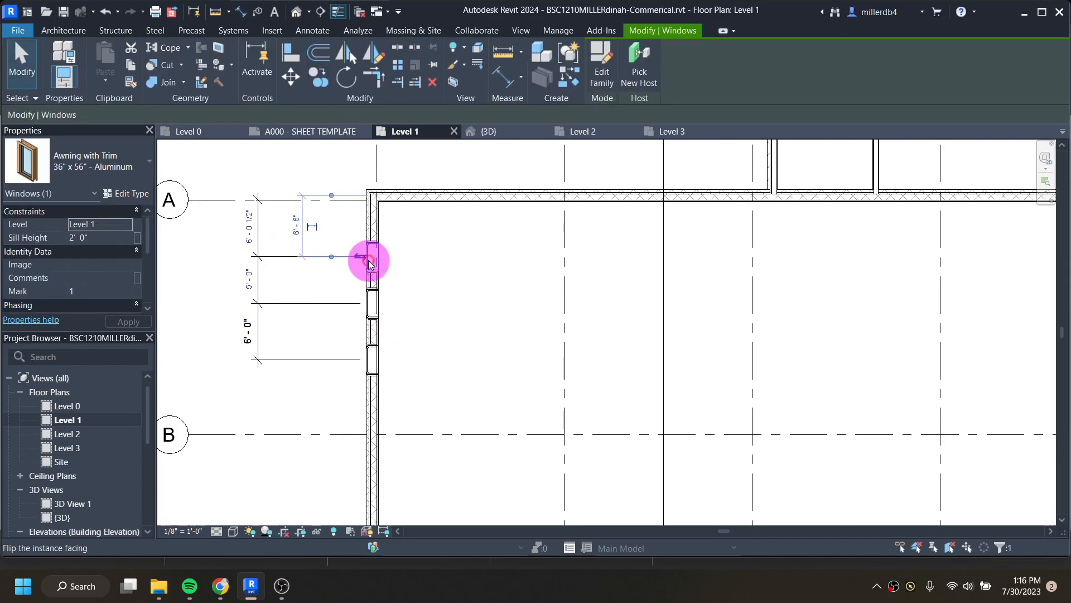
left_click(249, 232)
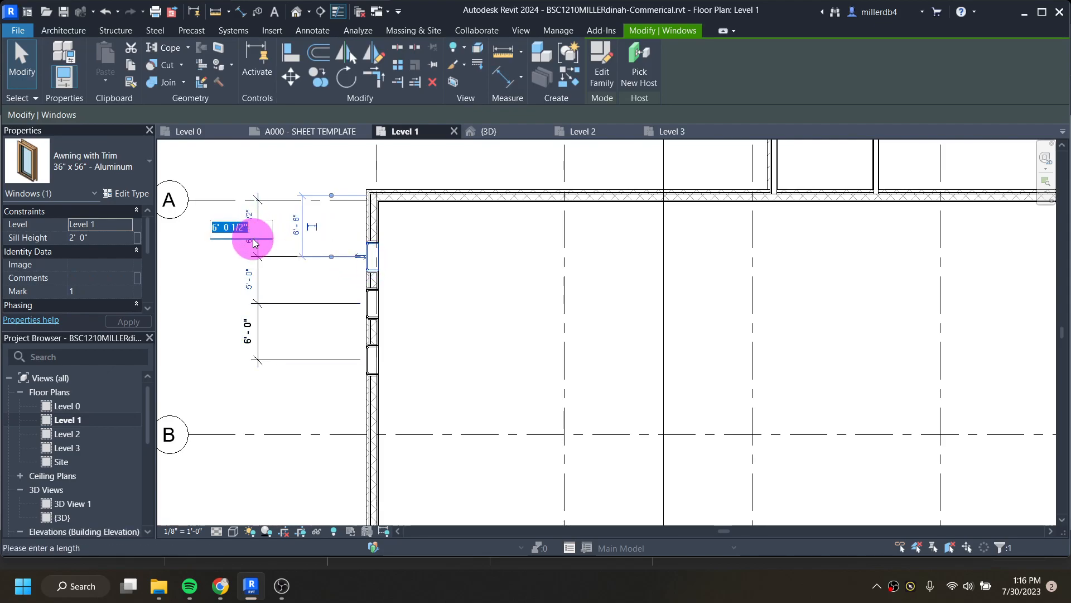
type("6' - 6")
key("Return")
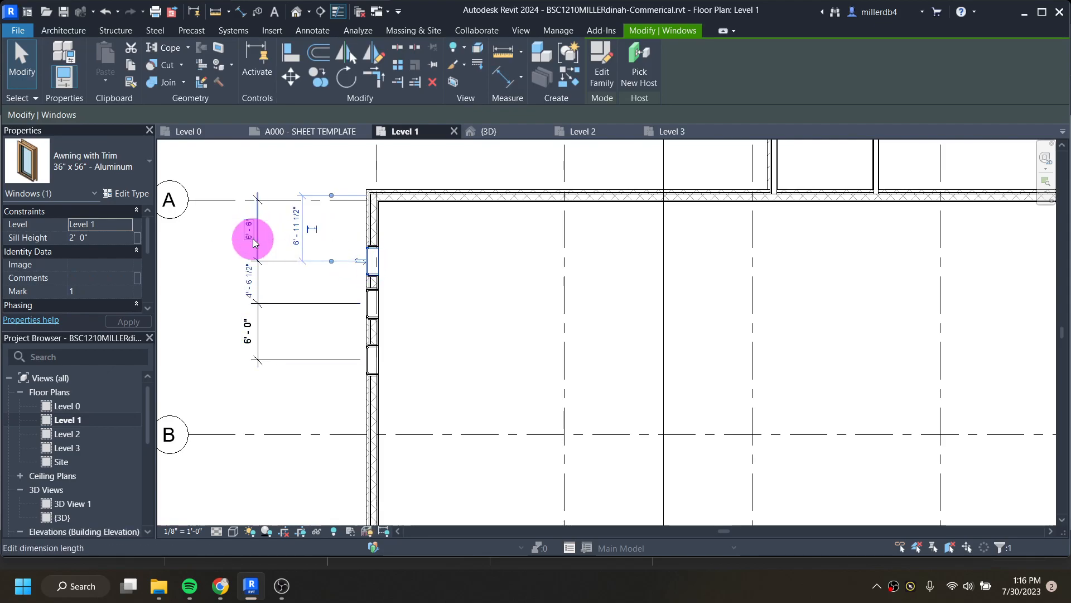
Set the center-to-center spacing of the middle and southernmost west wall windows to 6'-0" each.
left_click(366, 306)
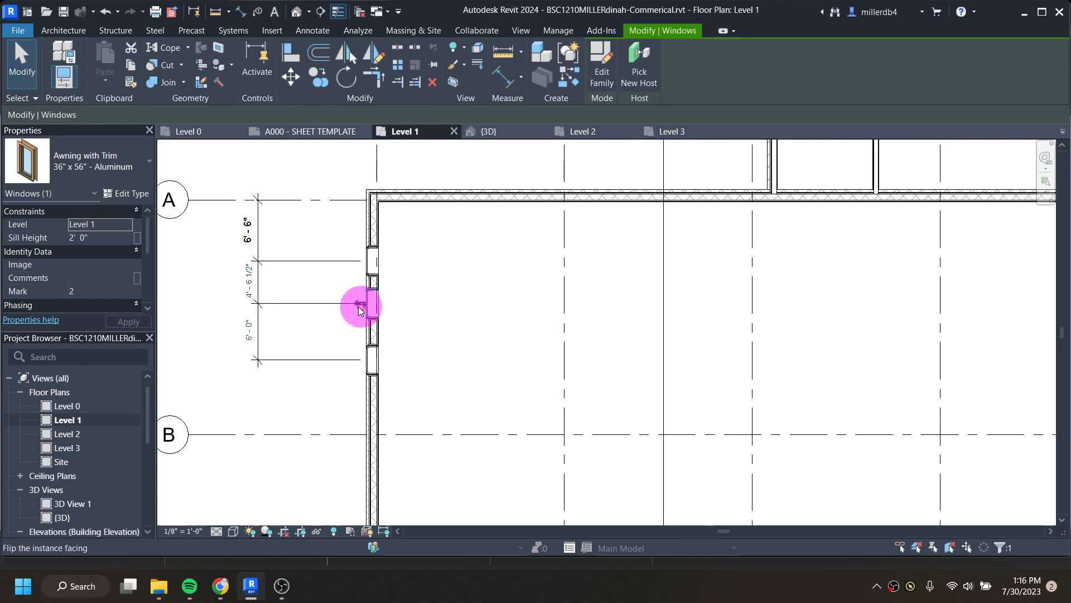
left_click(252, 296)
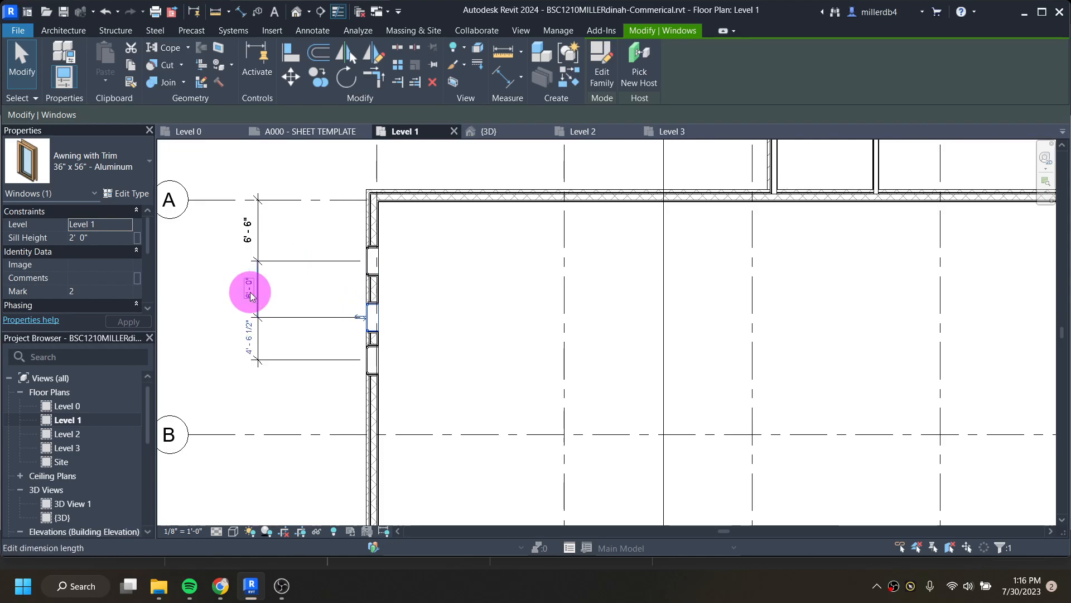
key("Return")
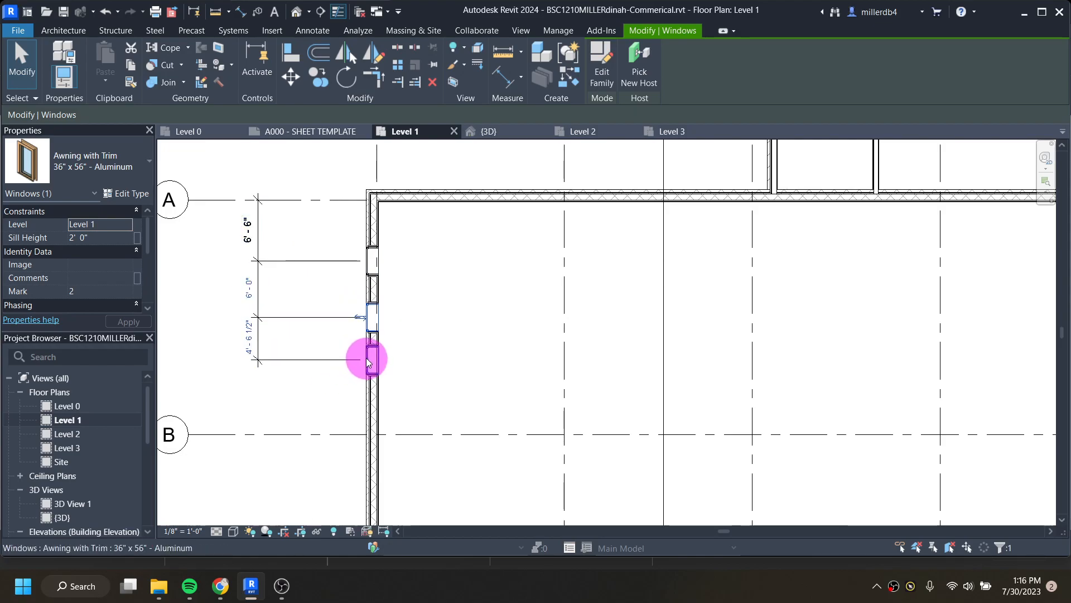
left_click(368, 362)
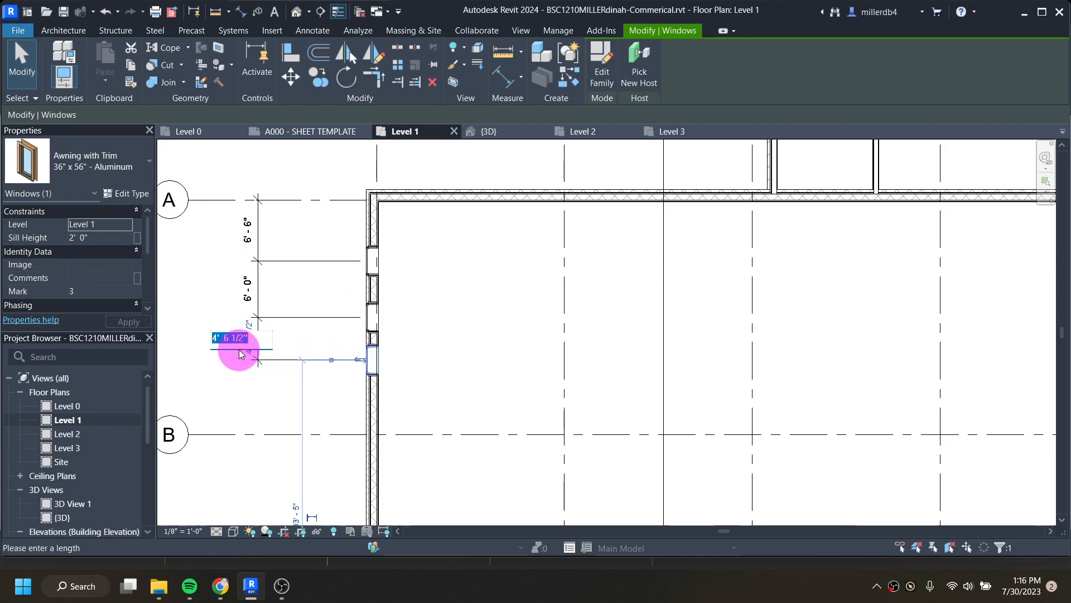
left_click(239, 350)
type("6")
key("Return")
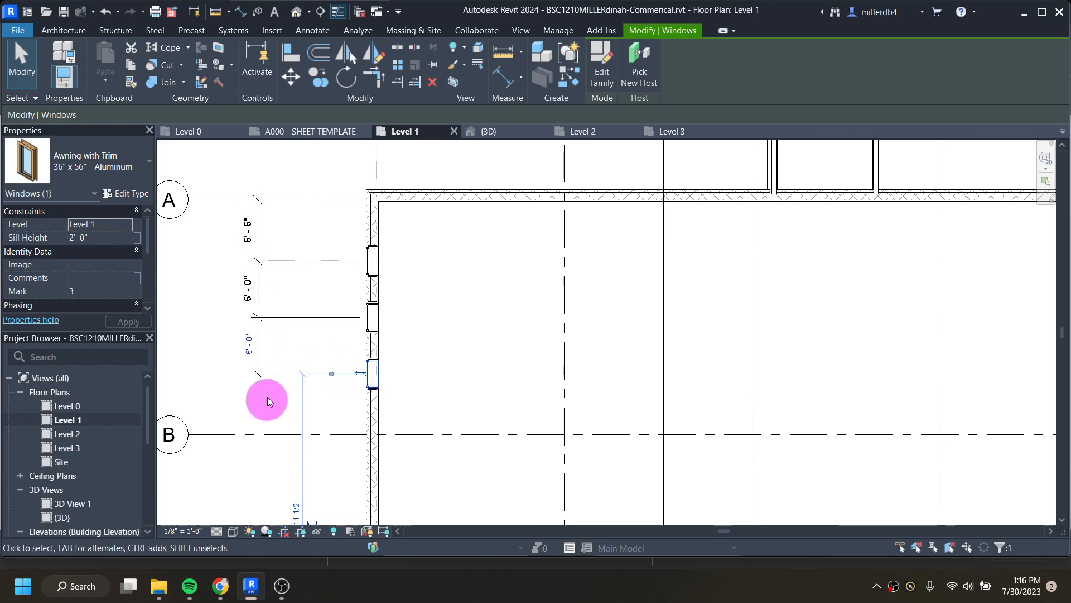
left_click(381, 328)
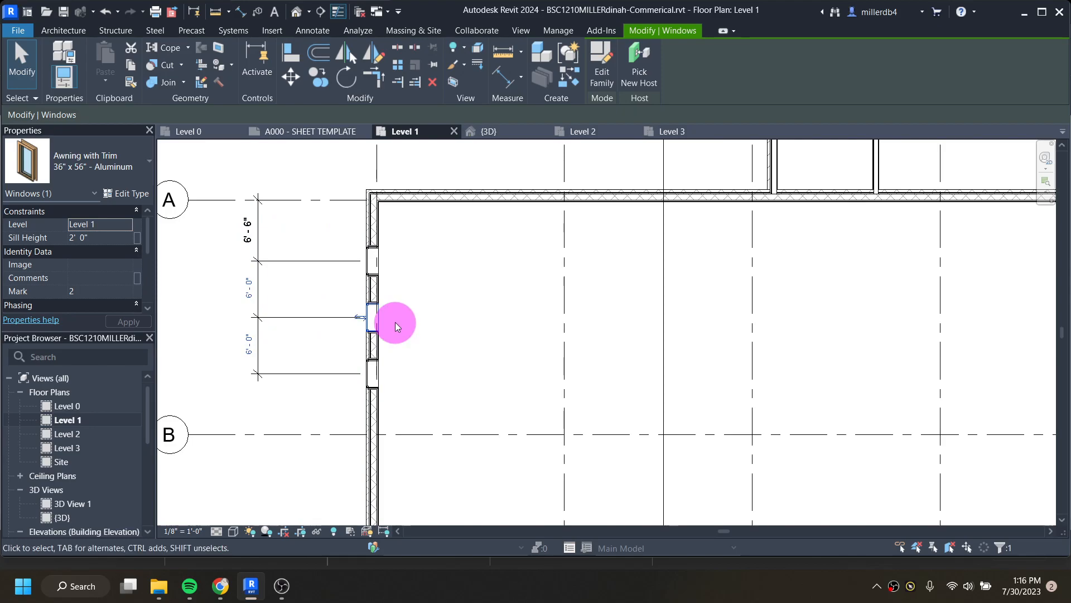
scroll(475, 310, "down", 2)
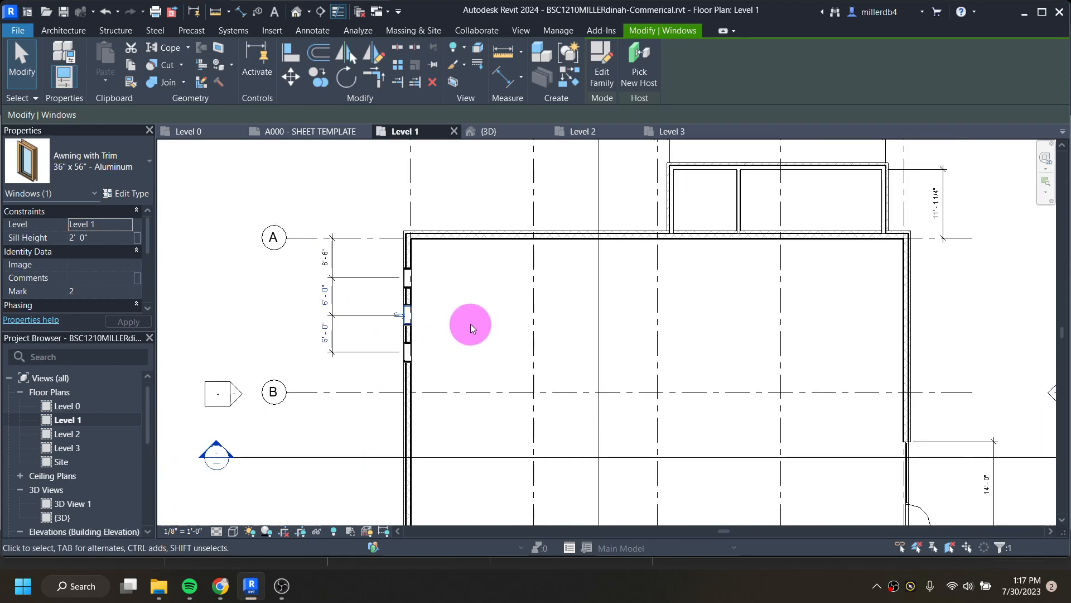
scroll(470, 324, "down", 1)
left_click(471, 326)
middle_click_drag(531, 354, 454, 313)
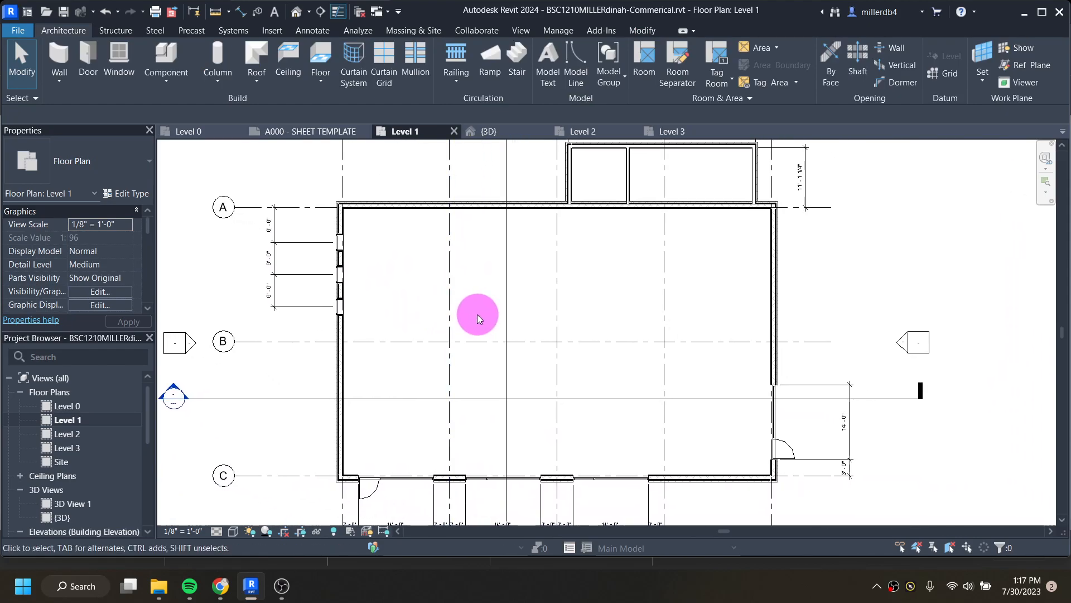
Switch to CommericalSpace1.pdf in Chrome and compare the window positions on the Level 1 and Level 2 floor plans.
mouse_move(220, 586)
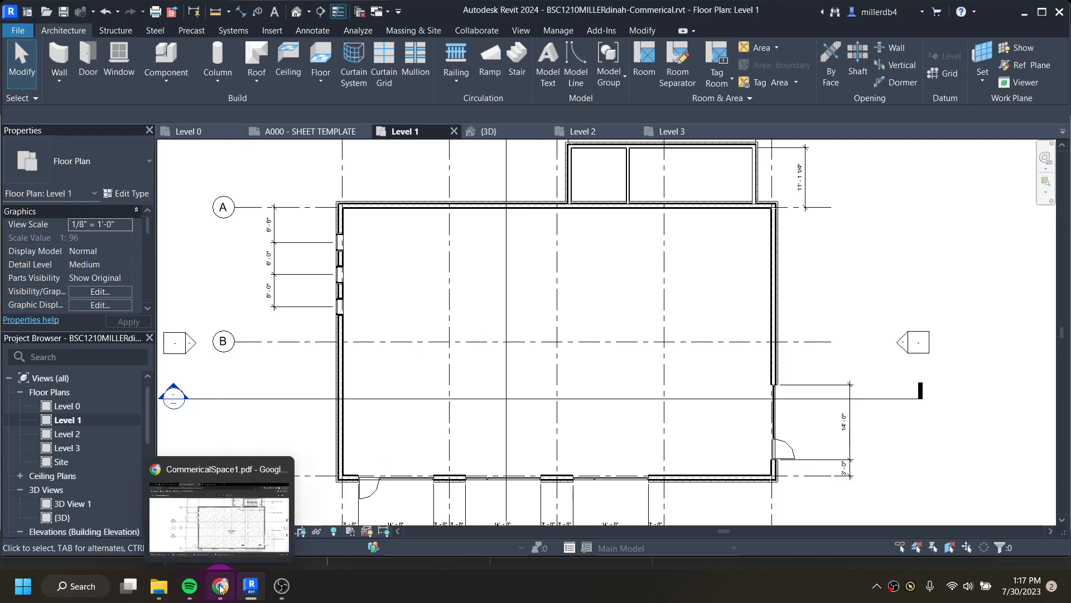
left_click(222, 554)
scroll(684, 376, "down", 5)
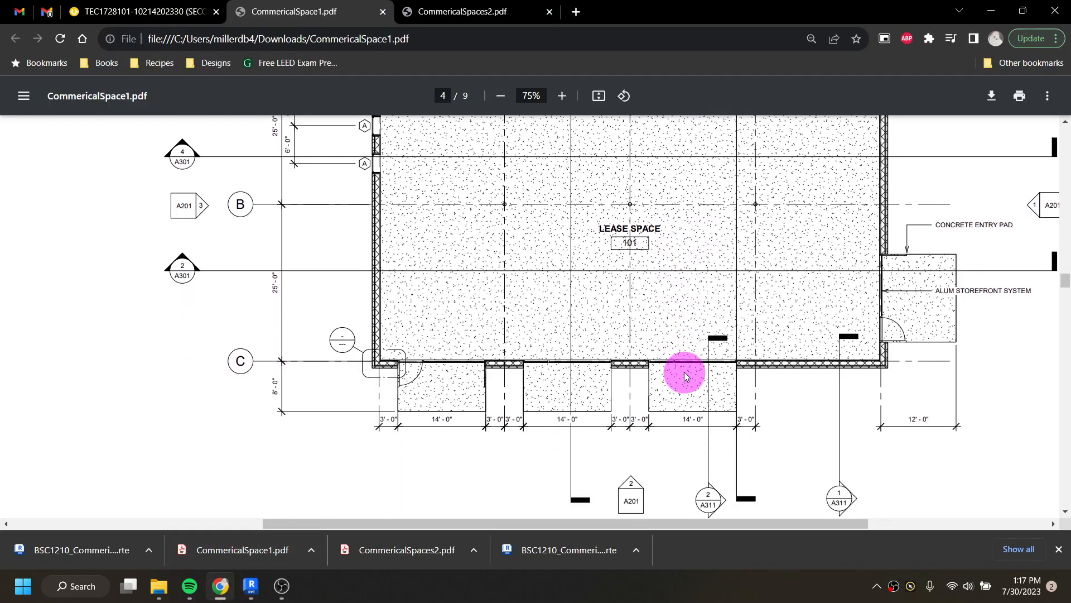
scroll(686, 376, "down", 10)
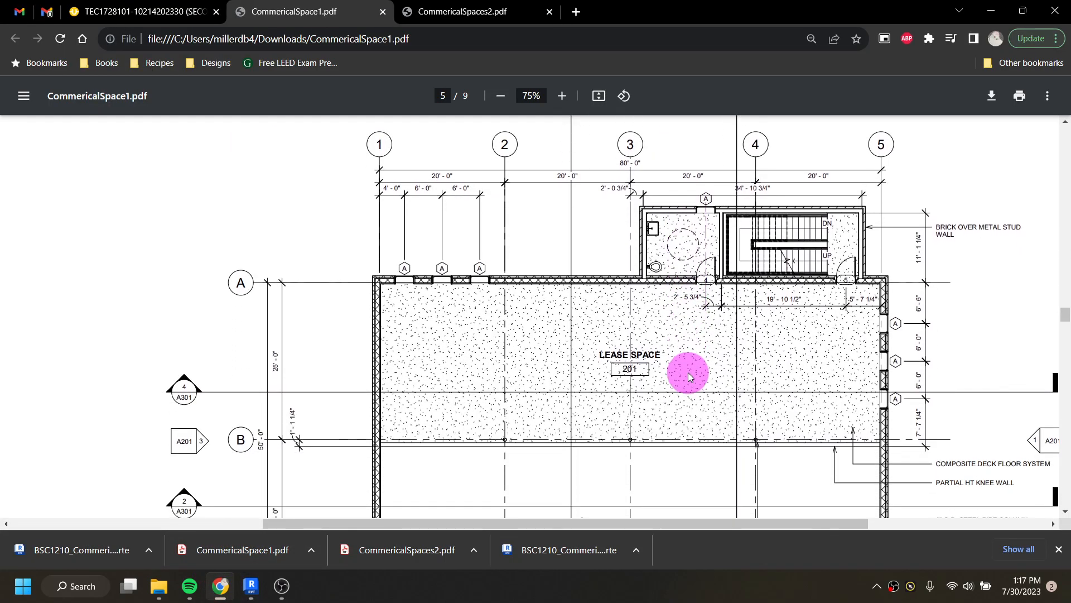
scroll(690, 375, "down", 1)
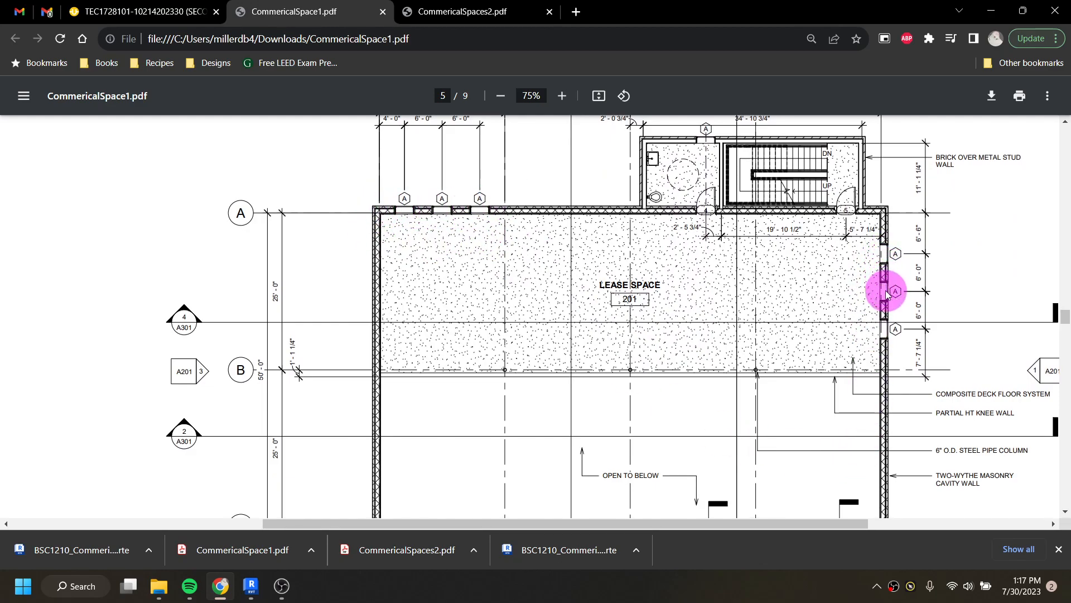
scroll(871, 301, "up", 1)
scroll(698, 220, "up", 5)
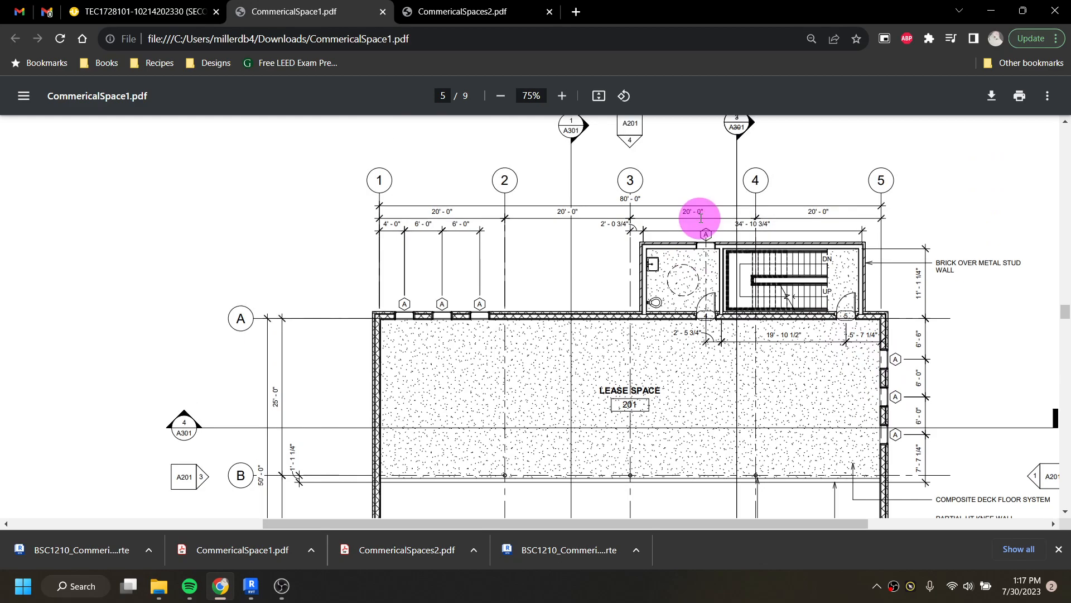
scroll(702, 254, "up", 8)
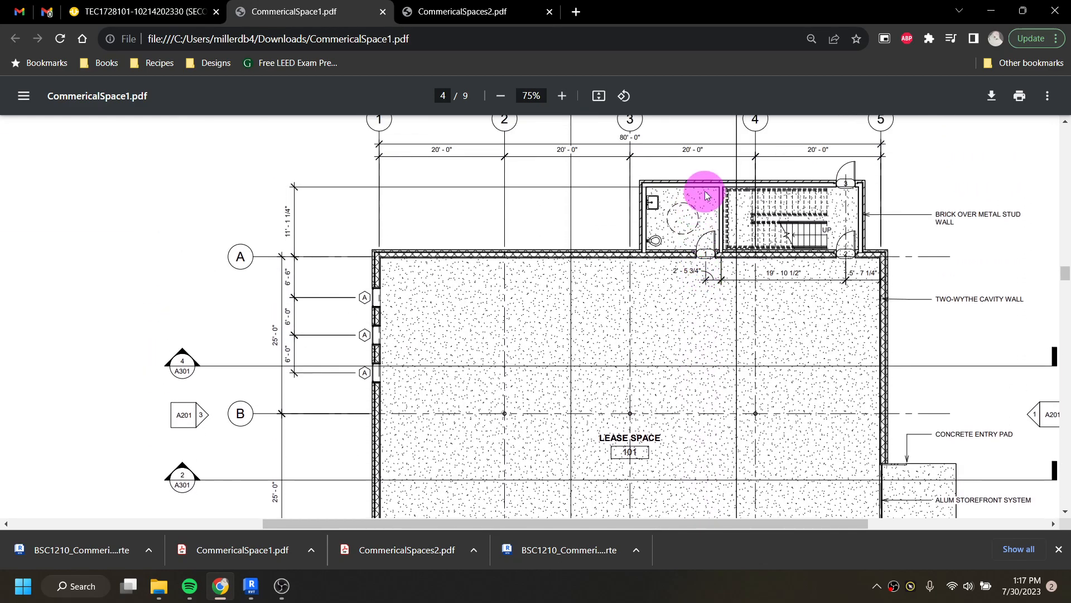
scroll(707, 198, "down", 12)
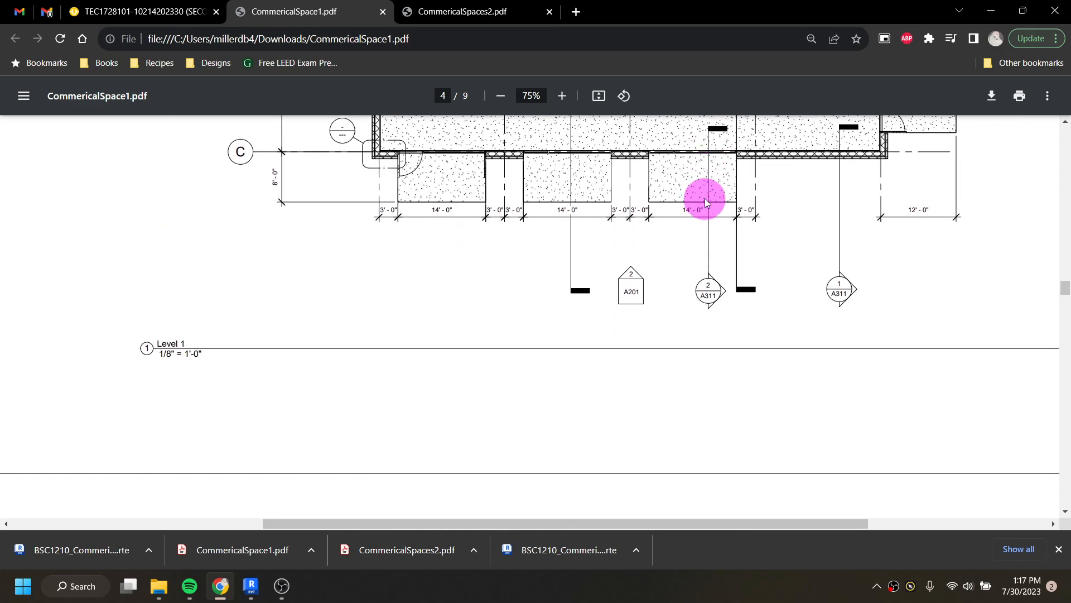
scroll(712, 215, "down", 5)
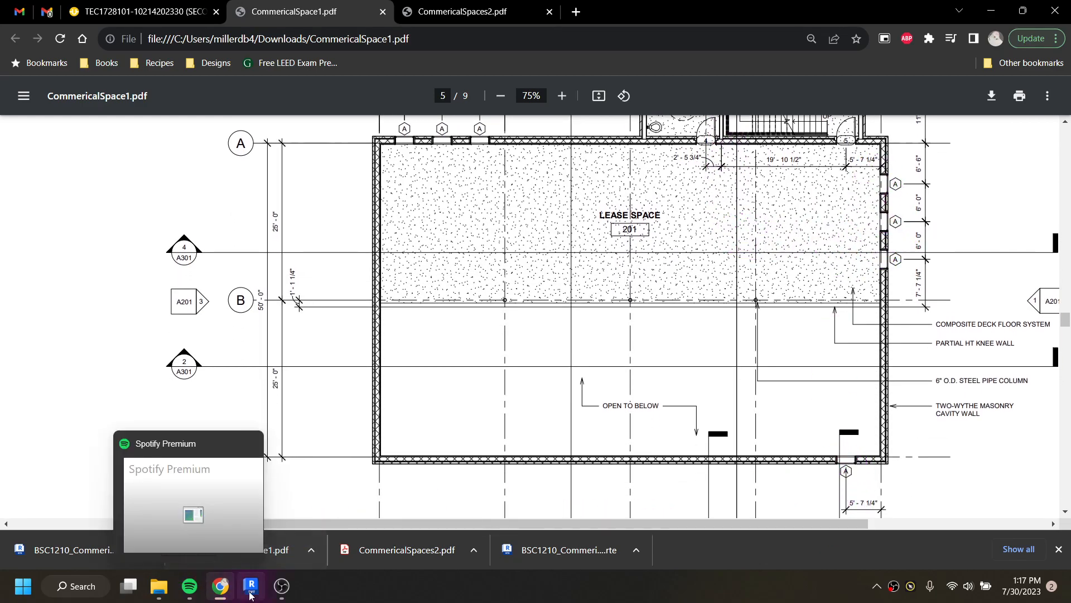
In Revit's Level 2 plan, place three Awning with Trim 36" x 56" - Aluminum windows in the north wall near grid 1, about 5'-6" and 6'-0" apart.
mouse_move(250, 588)
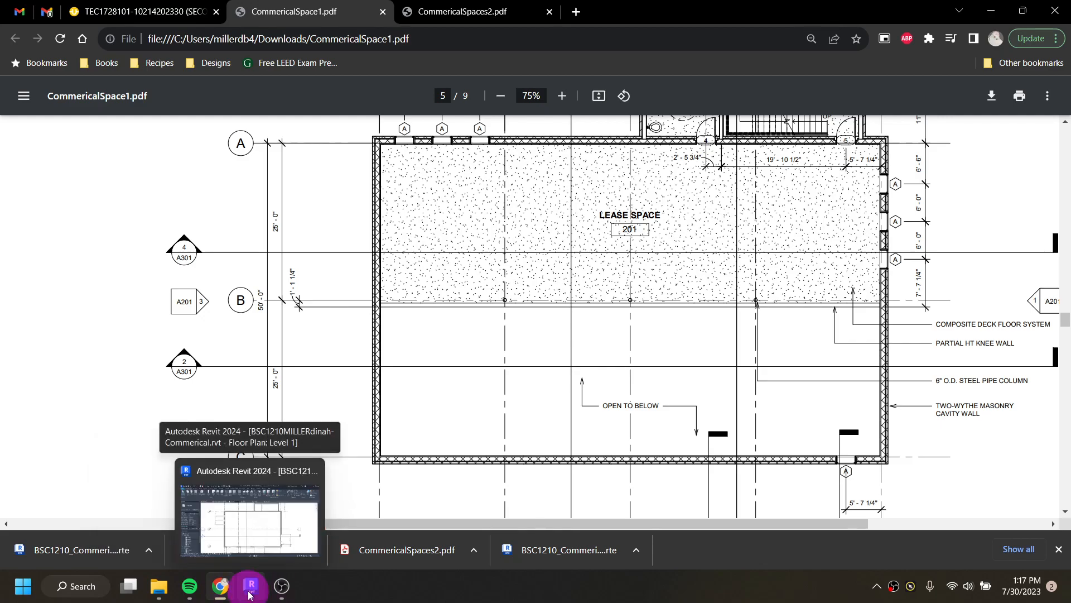
left_click(249, 591)
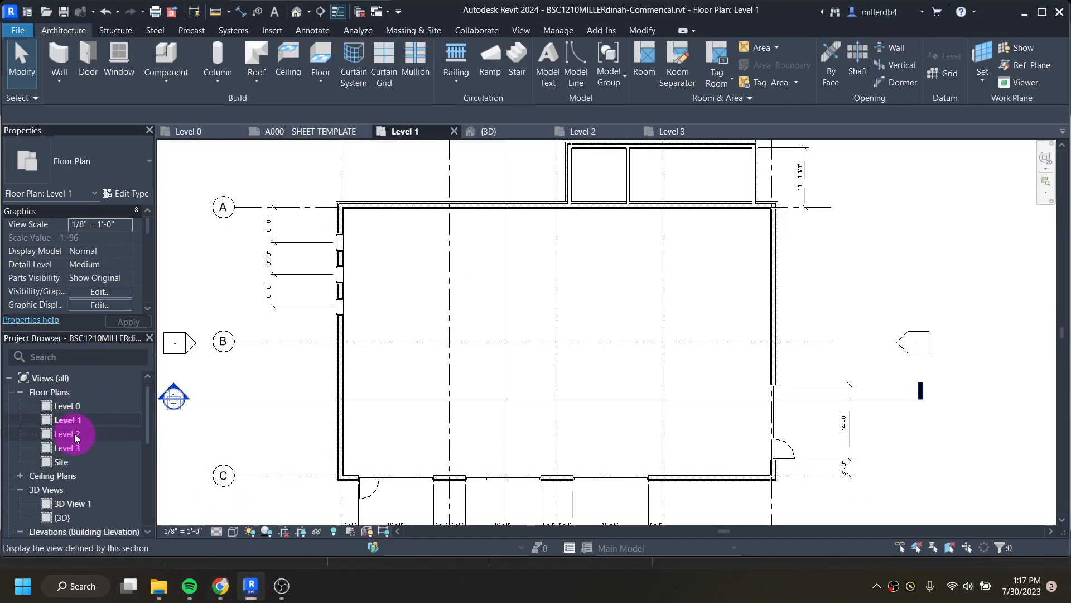
double_click(68, 434)
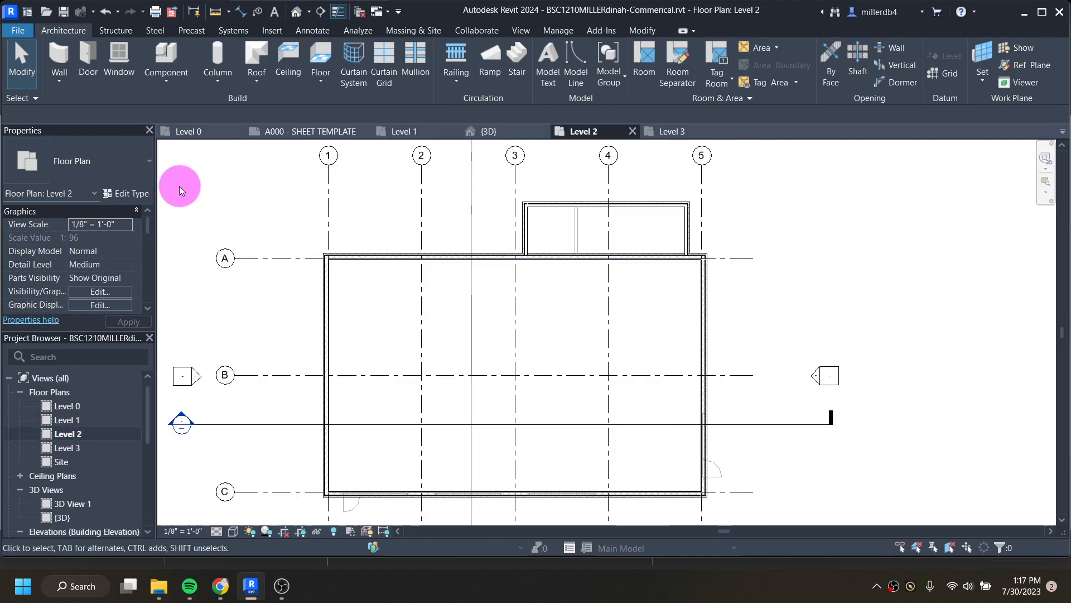
key("w")
key("n")
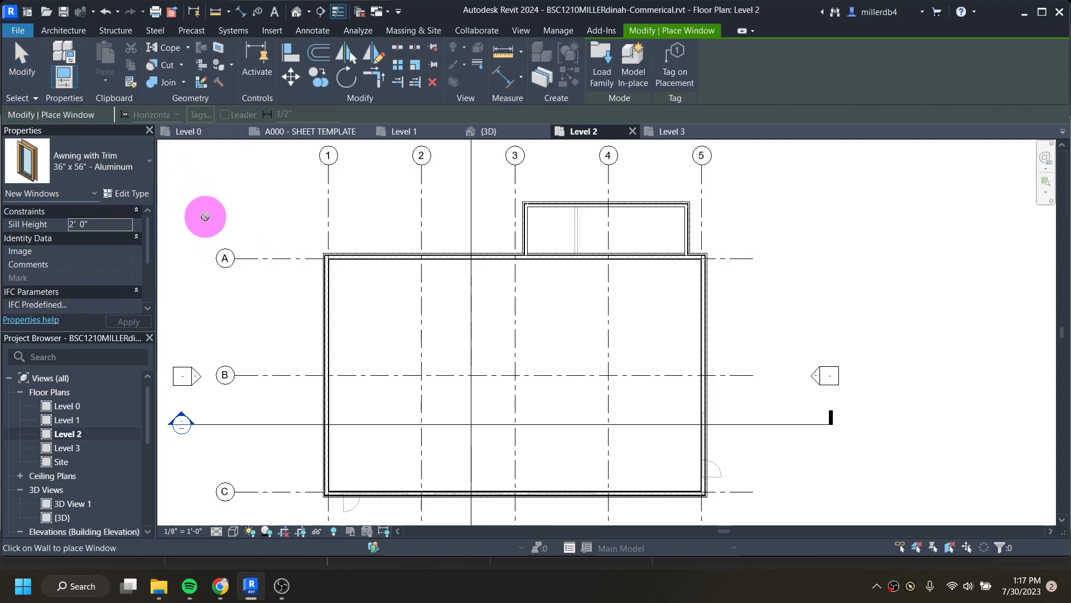
scroll(337, 261, "up", 3)
left_click(344, 254)
left_click(394, 252)
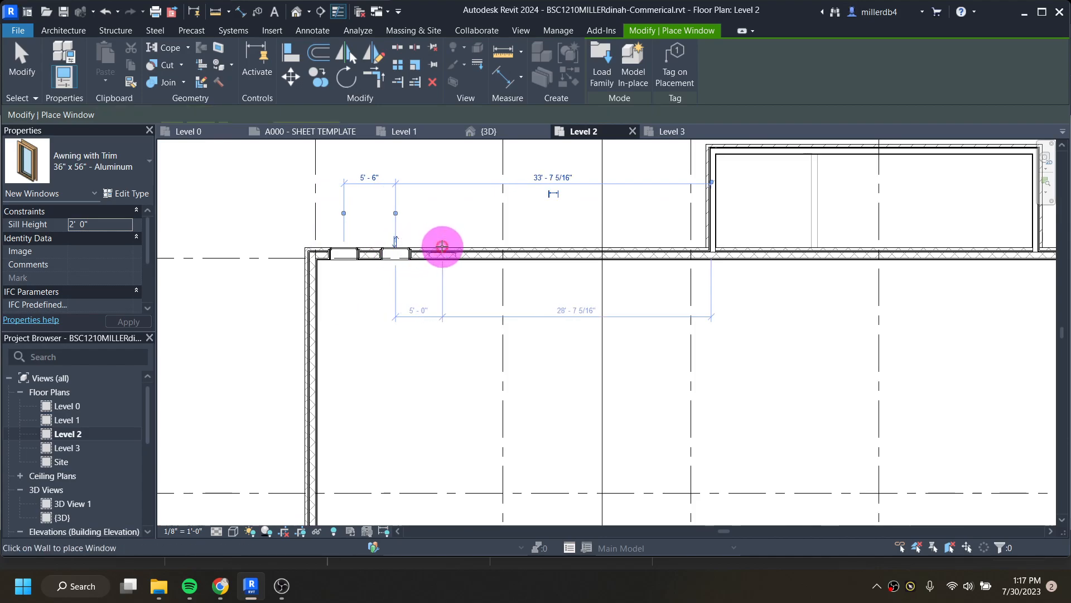
left_click(450, 258)
Place three more Awning with Trim 36" x 56" - Aluminum windows in the east wall between grids A and B, the southern two about 5'-6" apart.
scroll(445, 275, "down", 3)
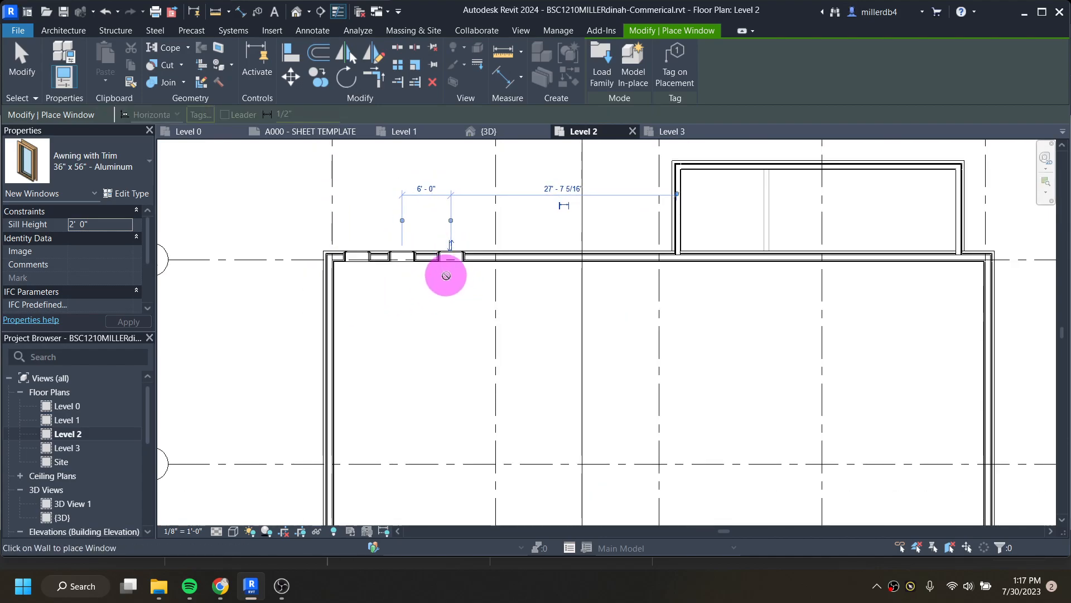
middle_click_drag(597, 359, 457, 355)
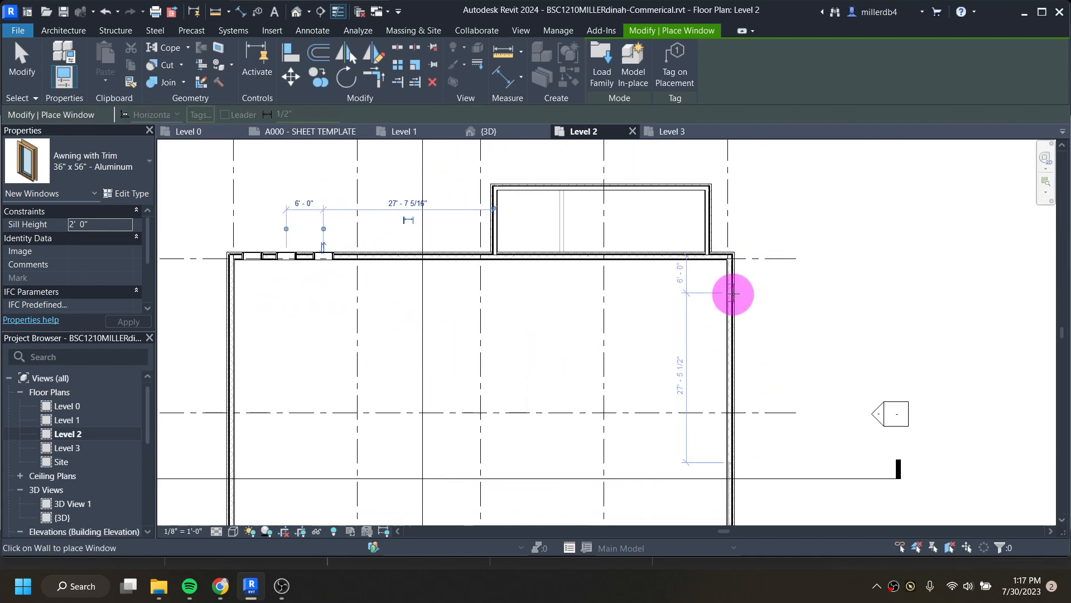
left_click(736, 324)
scroll(727, 358, "up", 3)
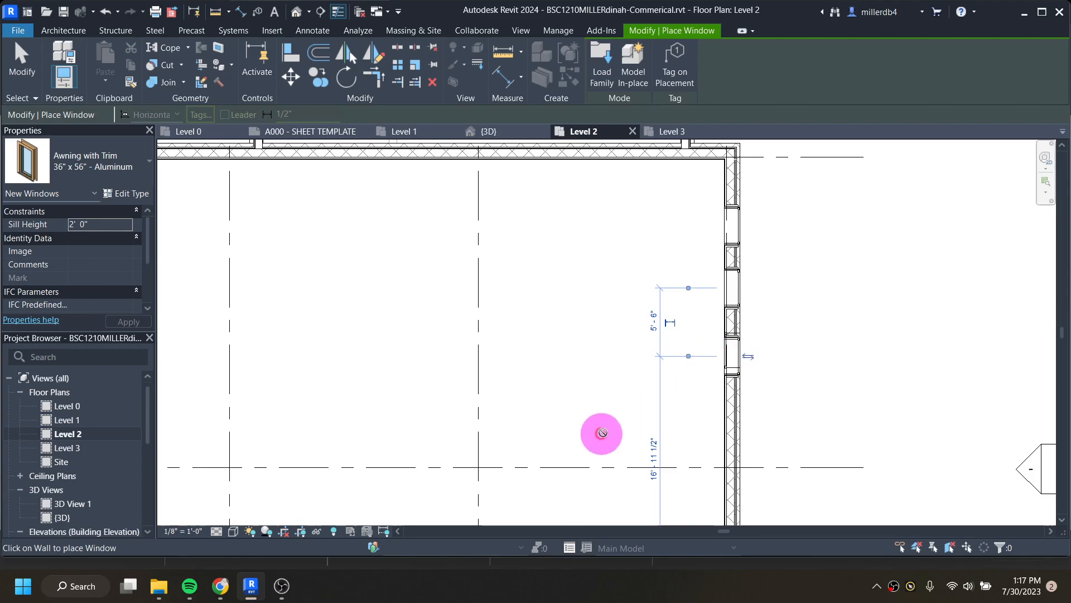
Place one Awning with Trim 36" x 56" - Aluminum window in the south wall, about 7'-0" from the southeast corner.
scroll(631, 405, "down", 1)
middle_click_drag(646, 402, 624, 323)
scroll(679, 299, "up", 3)
scroll(763, 289, "down", 2)
scroll(732, 395, "down", 1)
middle_click_drag(731, 394, 700, 286)
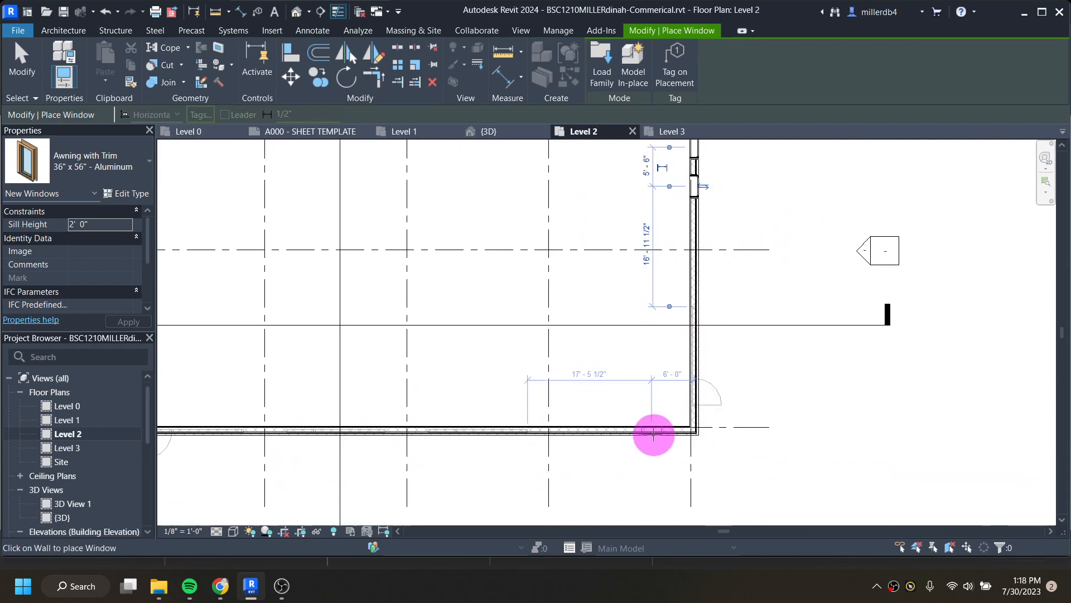
scroll(645, 437, "down", 3)
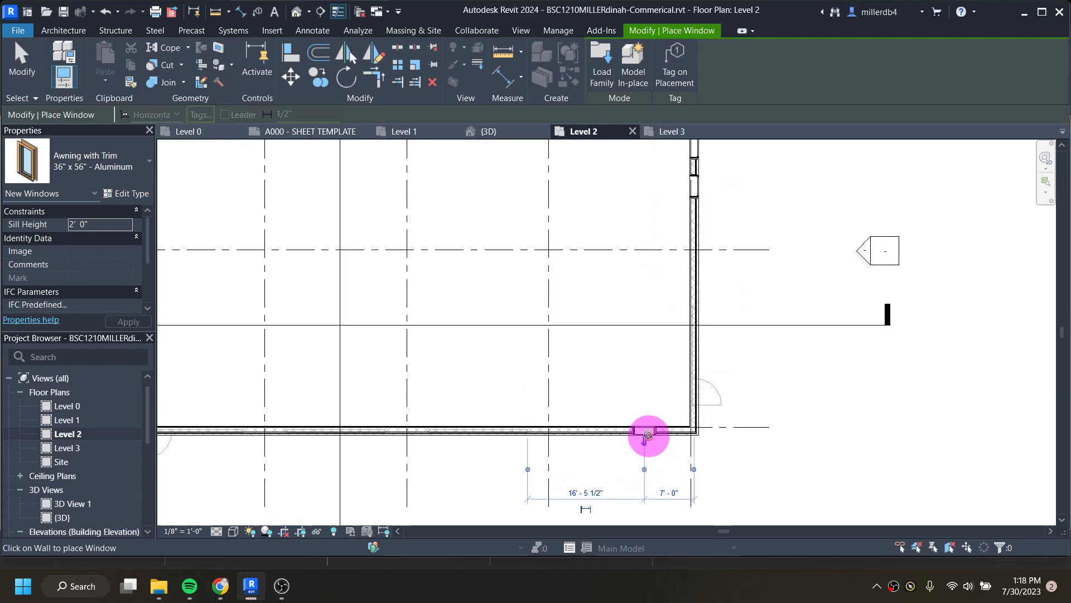
middle_click_drag(517, 340, 603, 420)
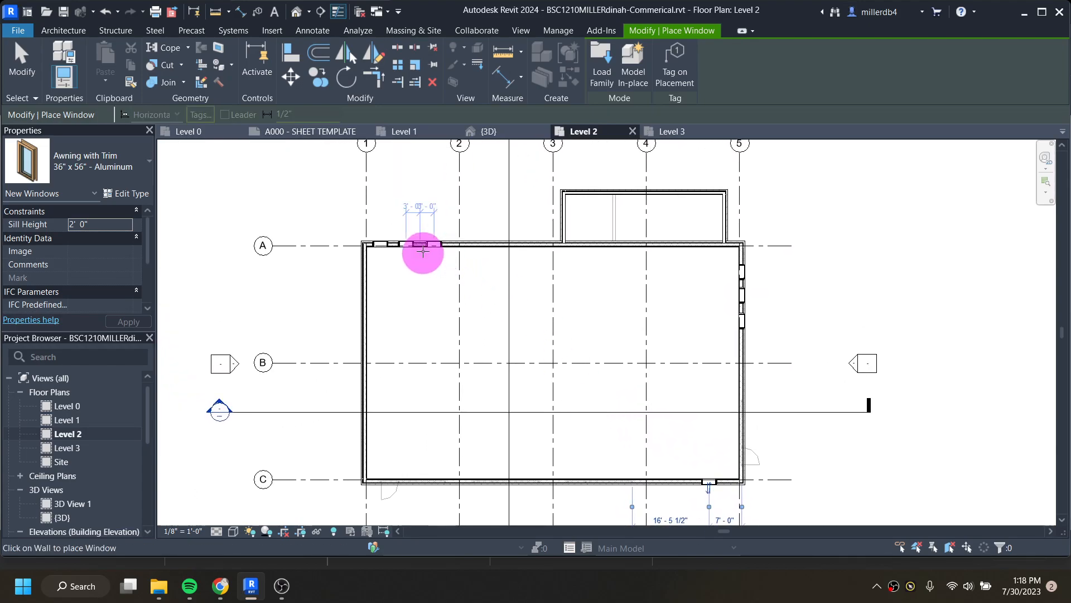
scroll(402, 245, "up", 3)
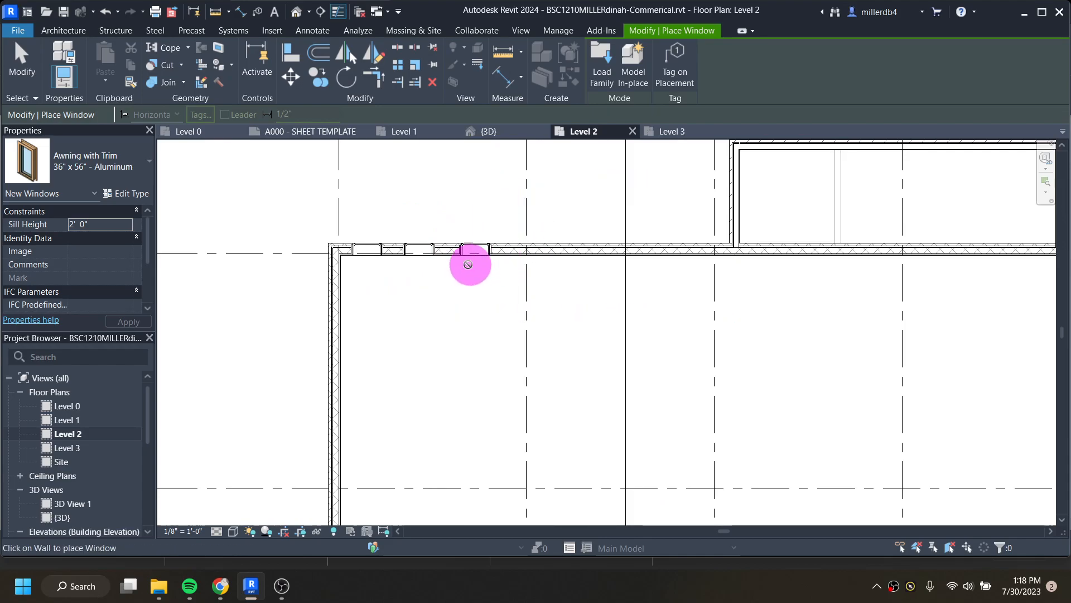
key("Escape")
key("Escape")
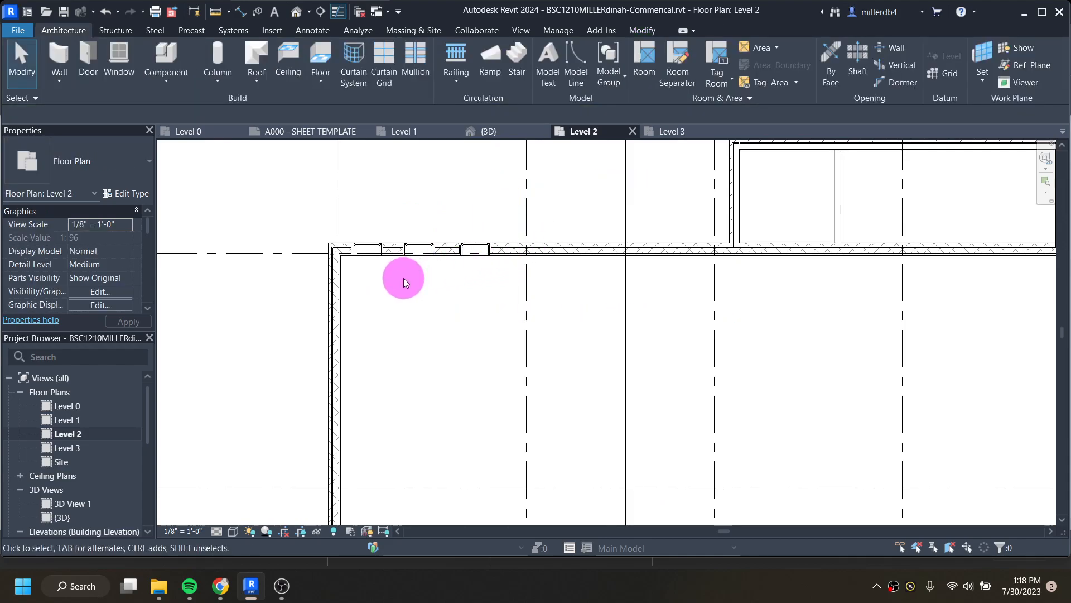
Switch to CommericalSpace1.pdf in Chrome and check the Level 2 window spacing along the north and east walls.
scroll(404, 278, "down", 2)
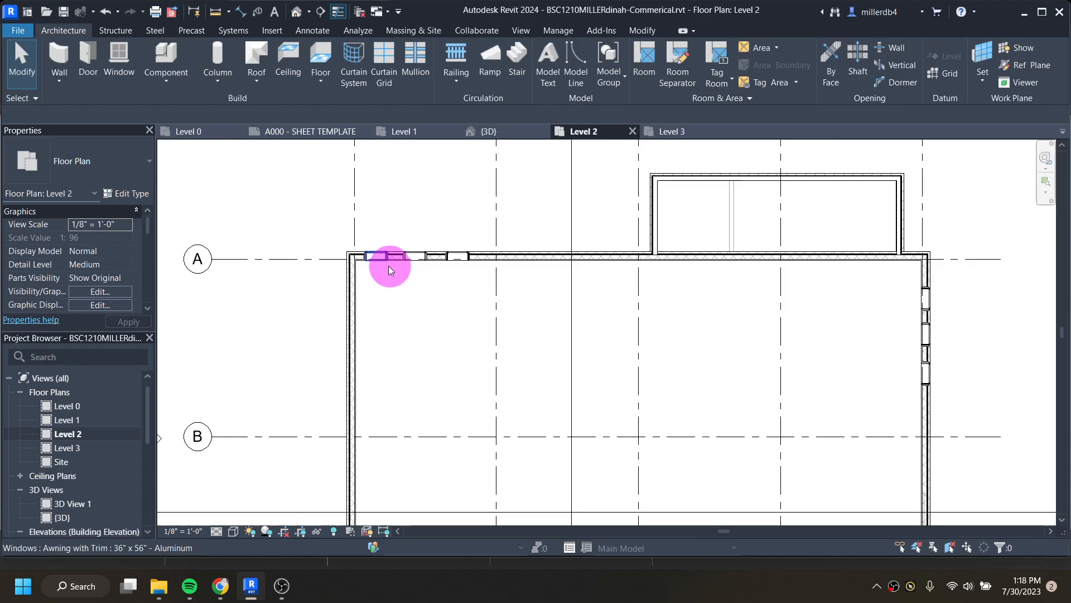
left_click(220, 586)
scroll(435, 255, "up", 2)
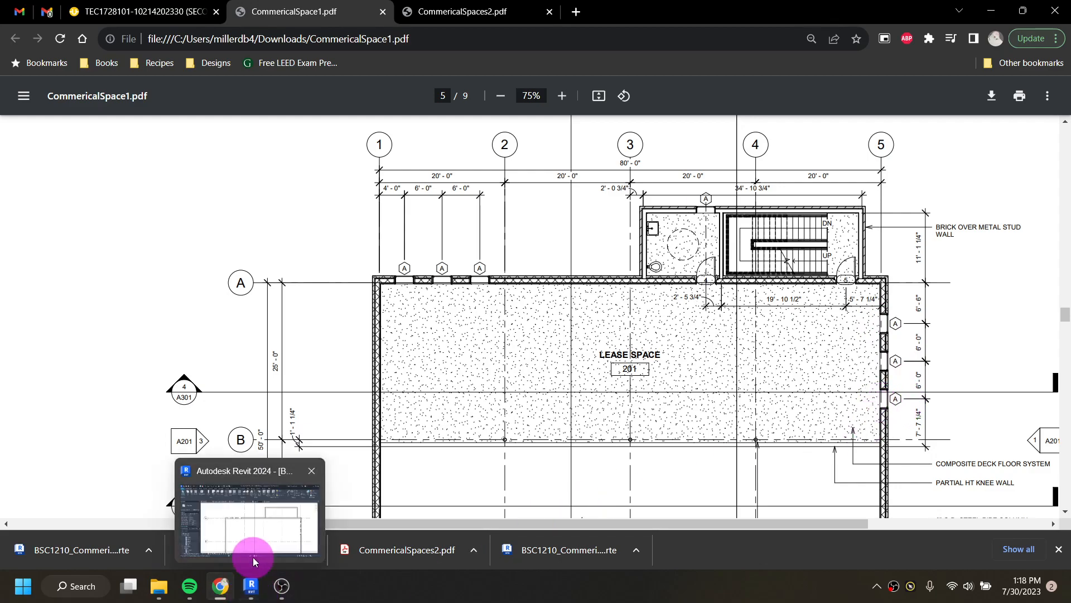
In Revit's Level 2 plan, add an aligned dimension string above the north wall from grid 1 through the centers of its three windows.
left_click(252, 586)
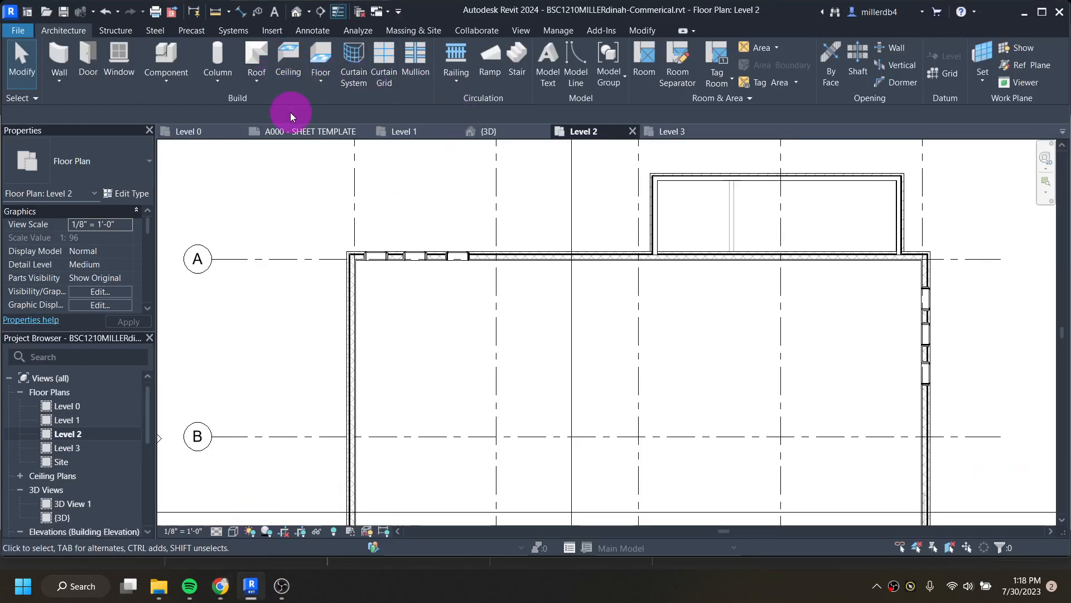
left_click(244, 11)
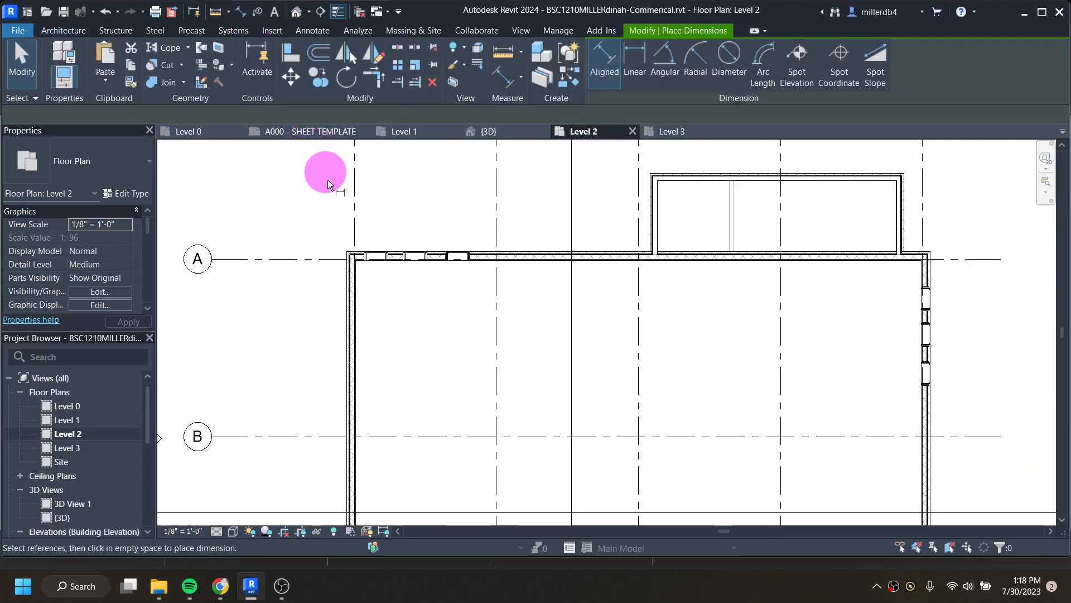
scroll(358, 255, "up", 3)
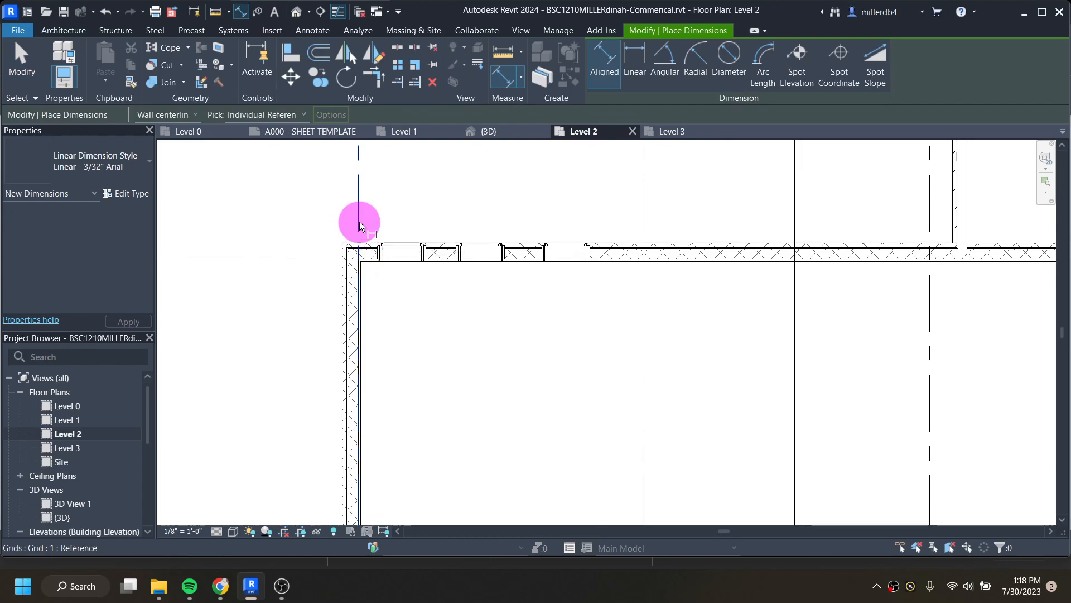
left_click(360, 226)
left_click(403, 253)
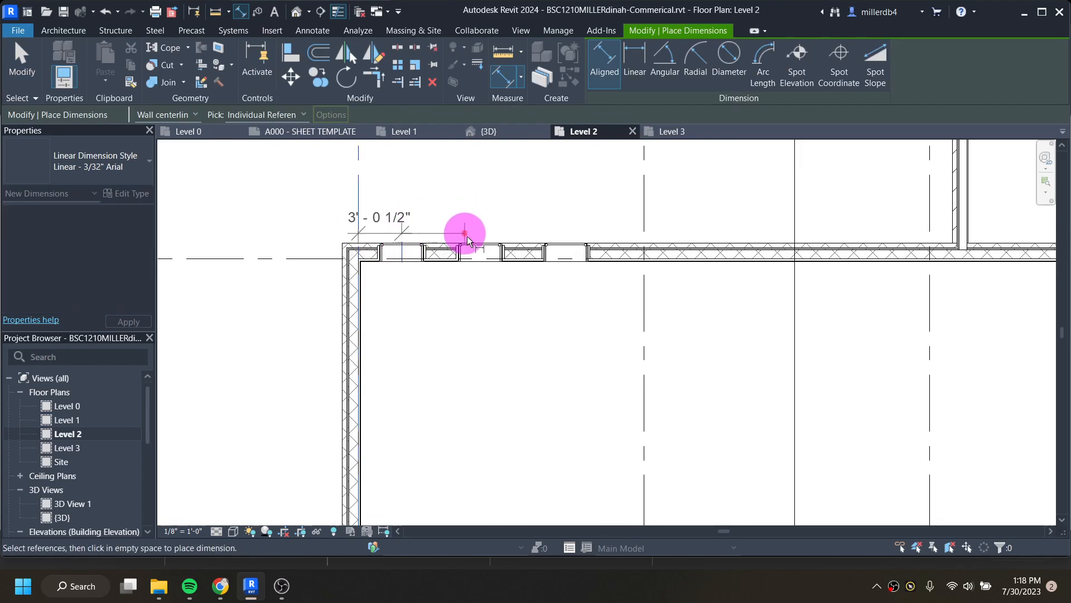
left_click(478, 253)
left_click(570, 256)
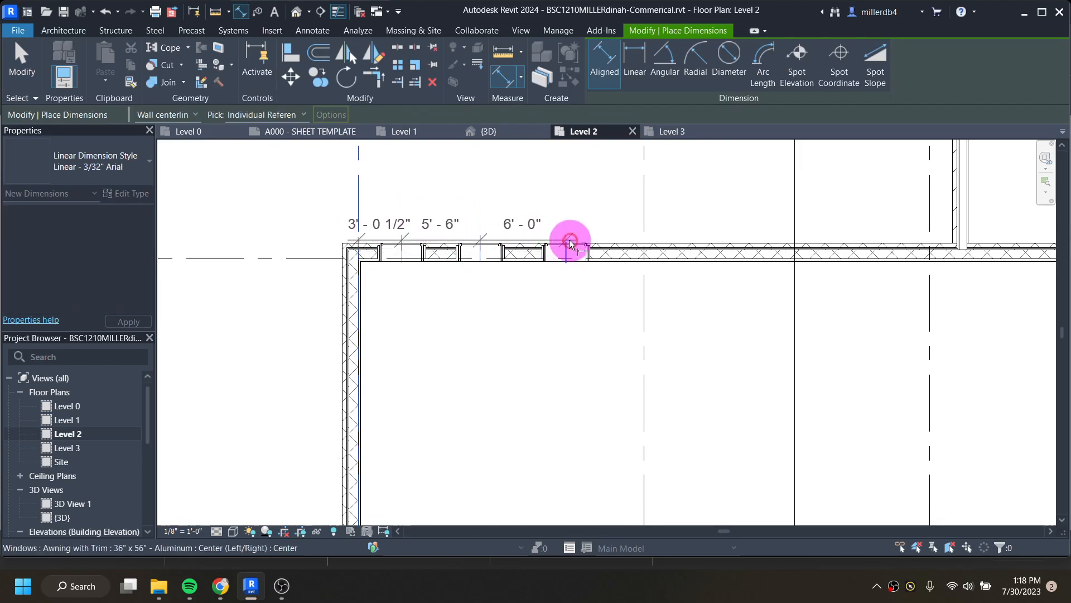
middle_click_drag(558, 187, 550, 324)
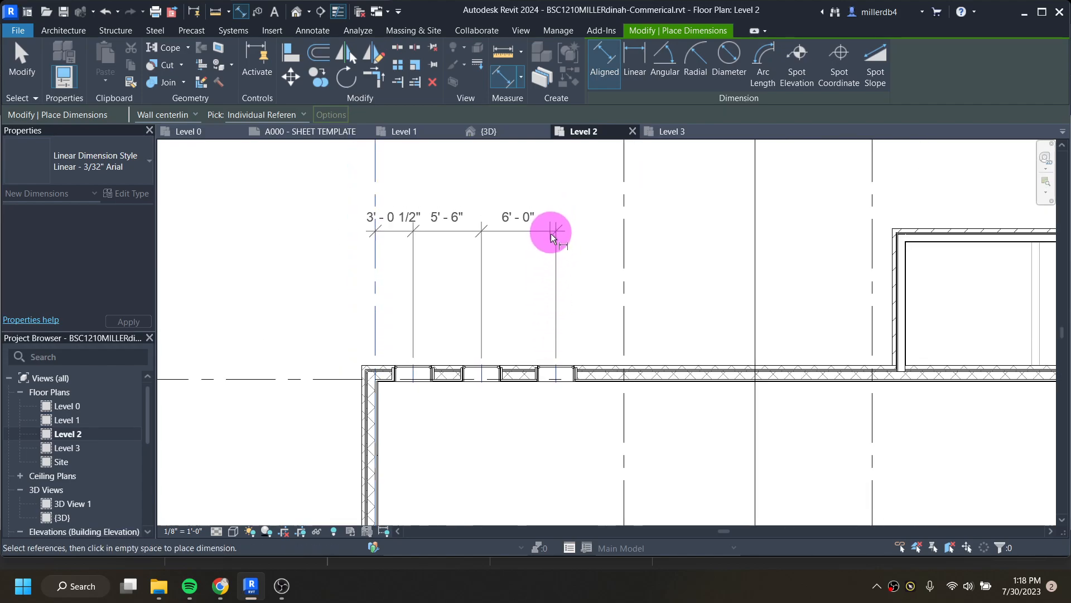
left_click(557, 247)
key("Escape")
key("Escape")
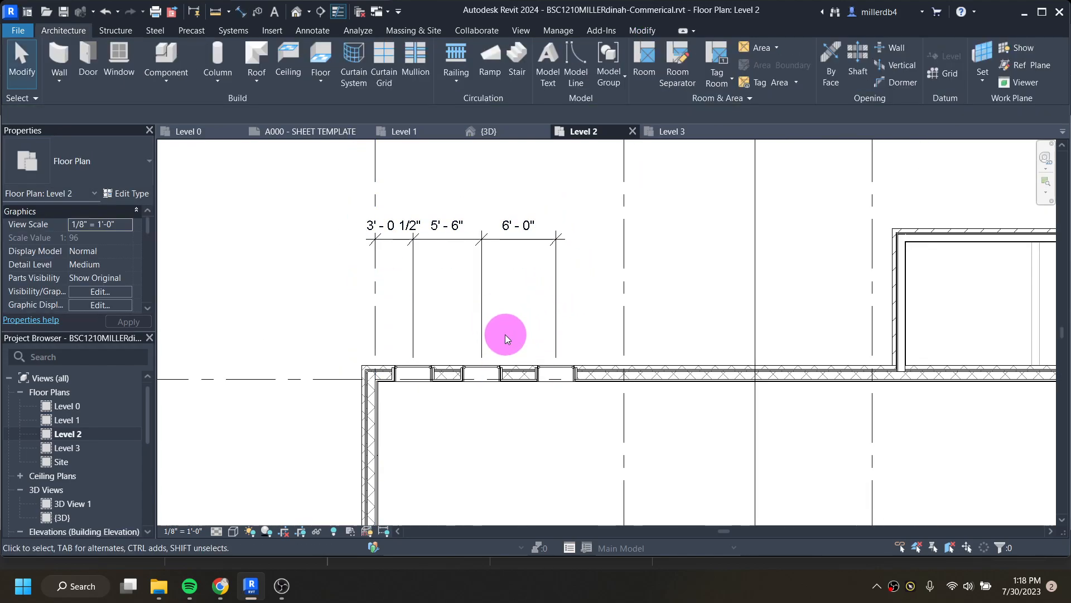
Set the distance from grid 1 to the center of the westernmost north wall window to 4'-0".
left_click(428, 375)
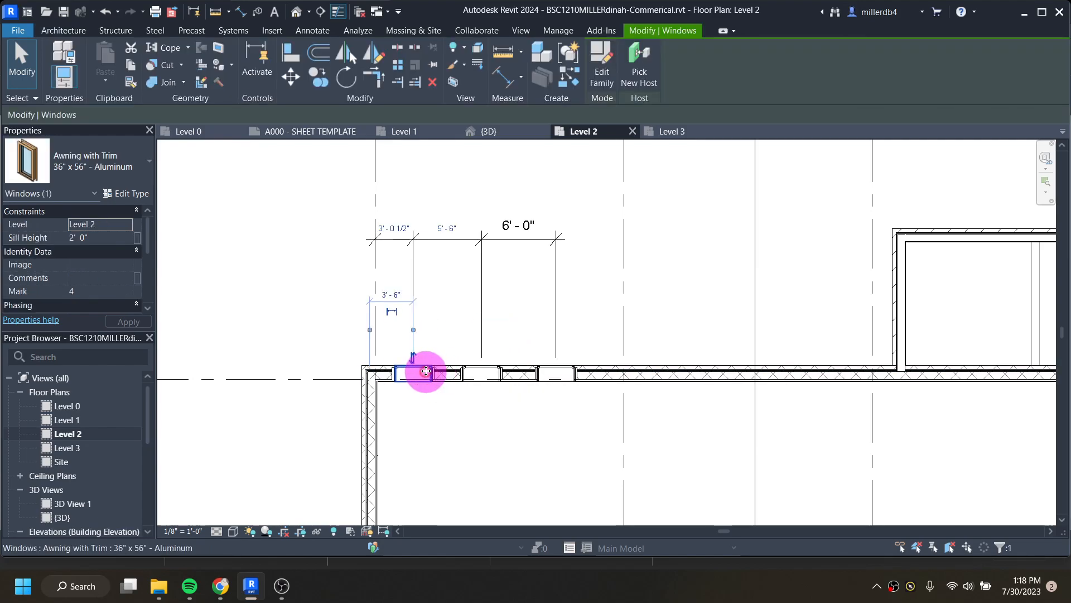
left_click(400, 227)
type("4")
key("Return")
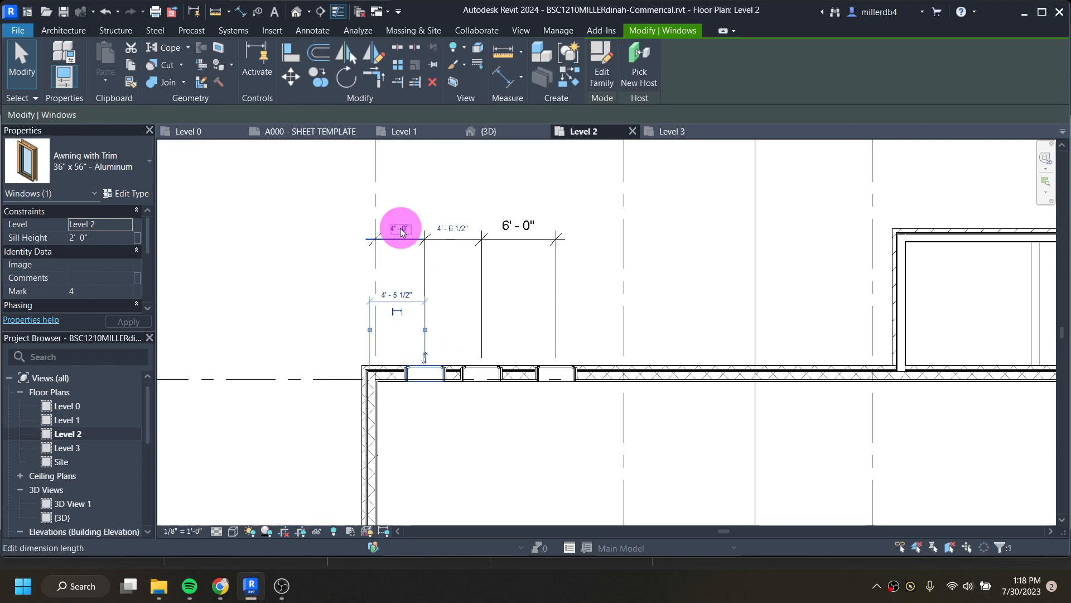
Set the center-to-center spacing of the middle and easternmost north wall windows to 6'-0" each.
left_click(489, 372)
left_click(461, 226)
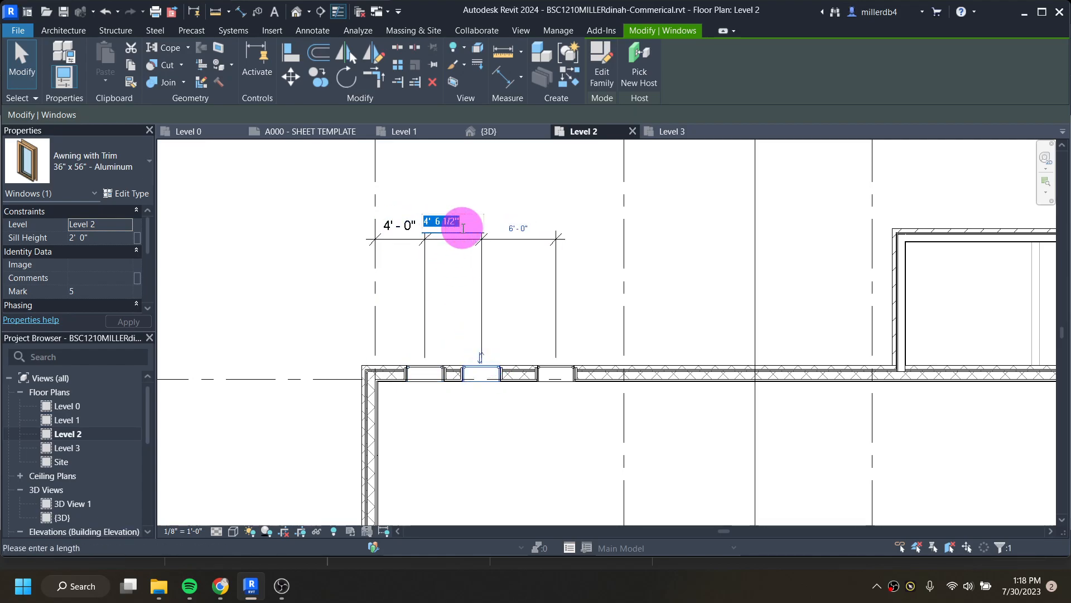
type("6")
key("Return")
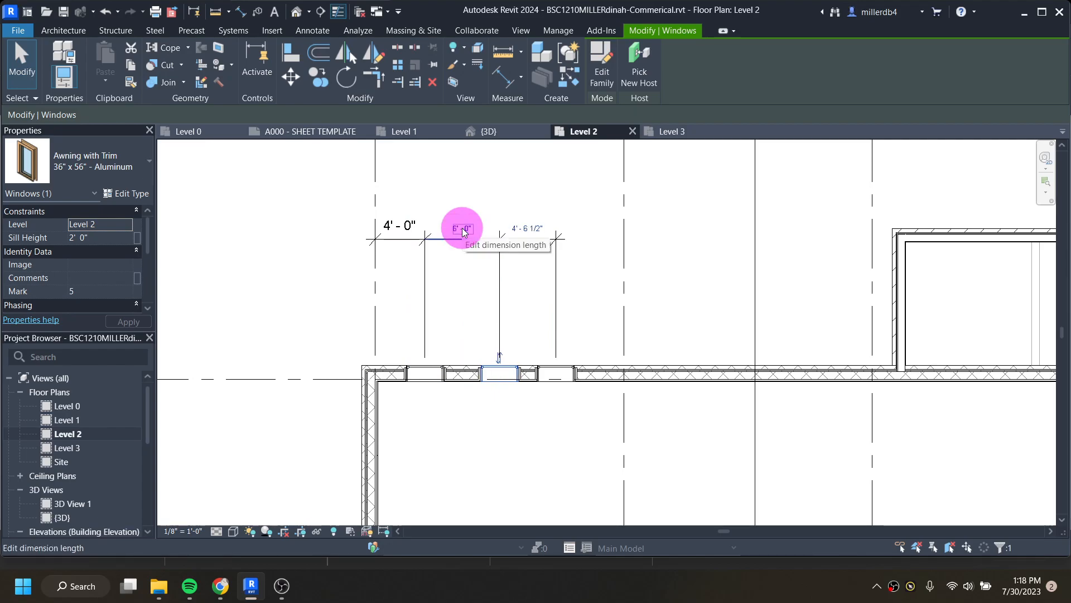
left_click(556, 369)
left_click(528, 230)
type("6")
key("Return")
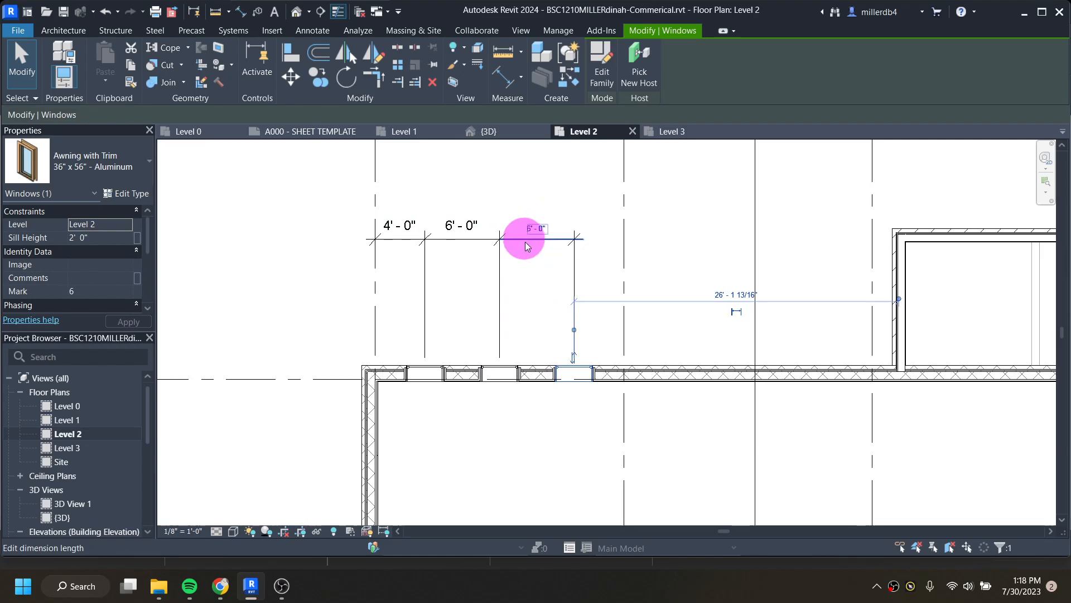
scroll(602, 320, "down", 2)
key("Escape")
Add an aligned dimension string outside the east wall from grid A through the centers of its three windows.
scroll(726, 360, "down", 2)
middle_click_drag(748, 363, 512, 283)
scroll(809, 317, "up", 2)
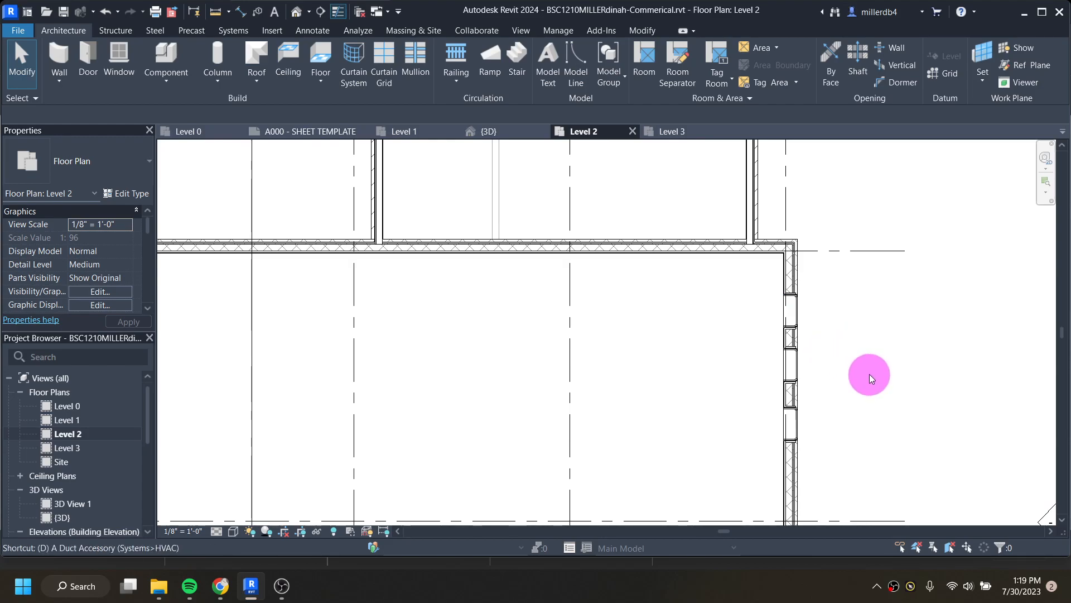
key("i")
left_click(818, 259)
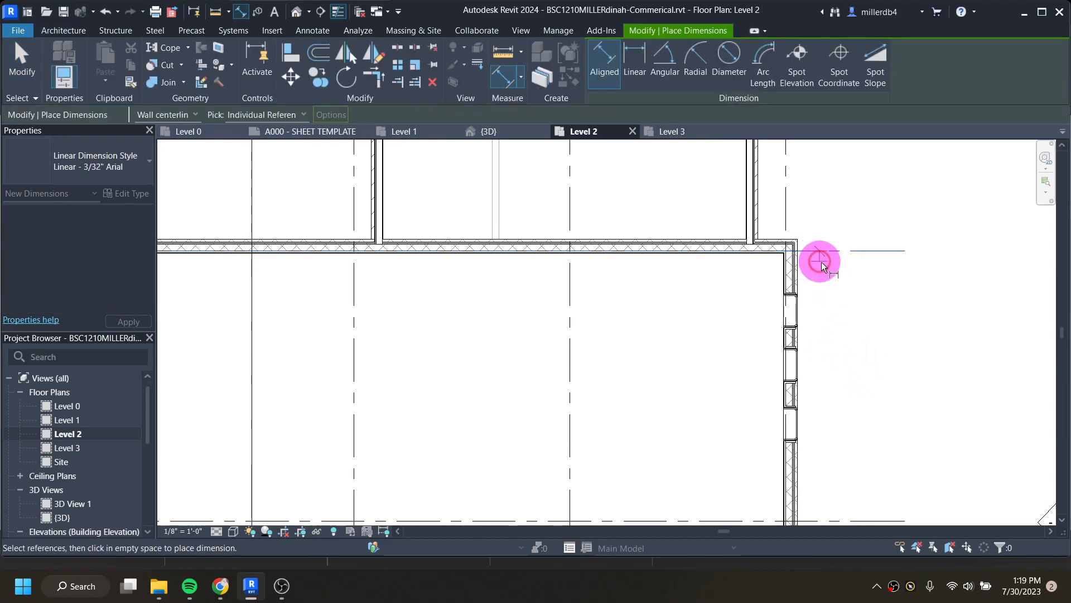
left_click(799, 314)
left_click(796, 366)
left_click(796, 429)
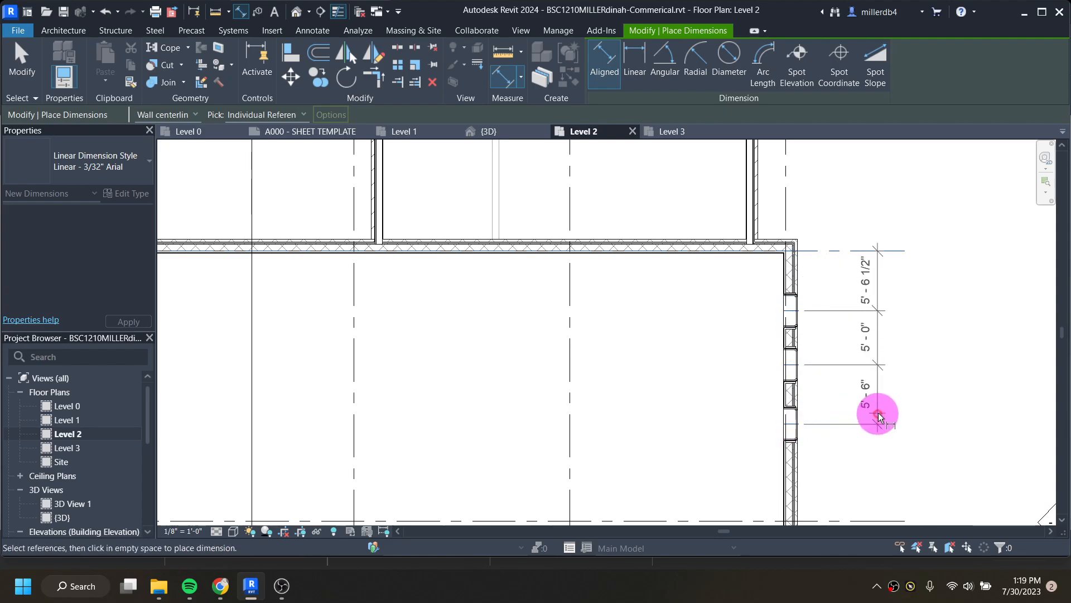
left_click(878, 425)
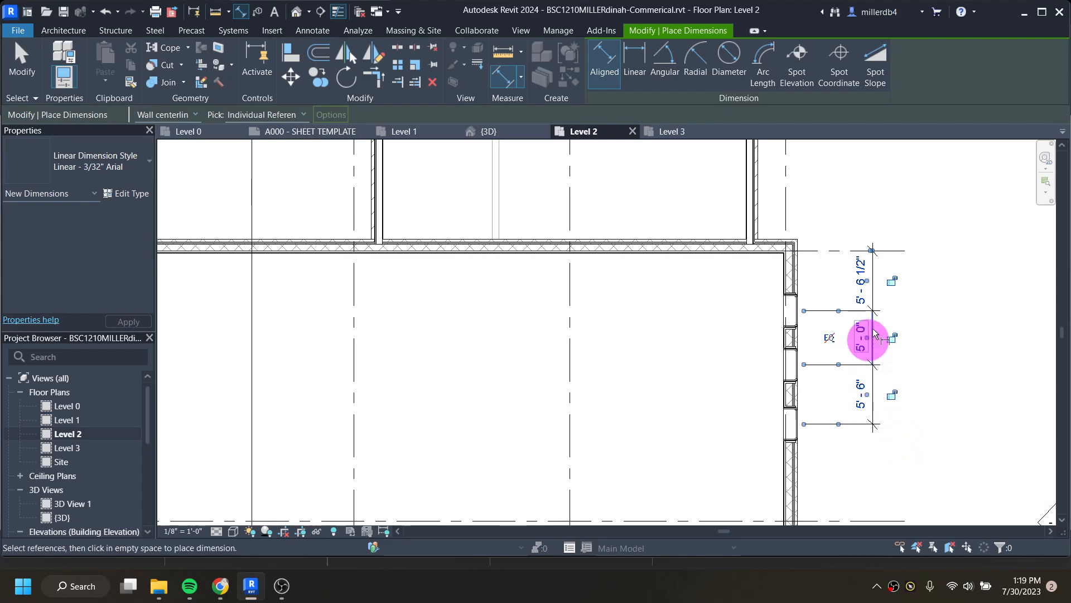
key("Escape")
key("Escape")
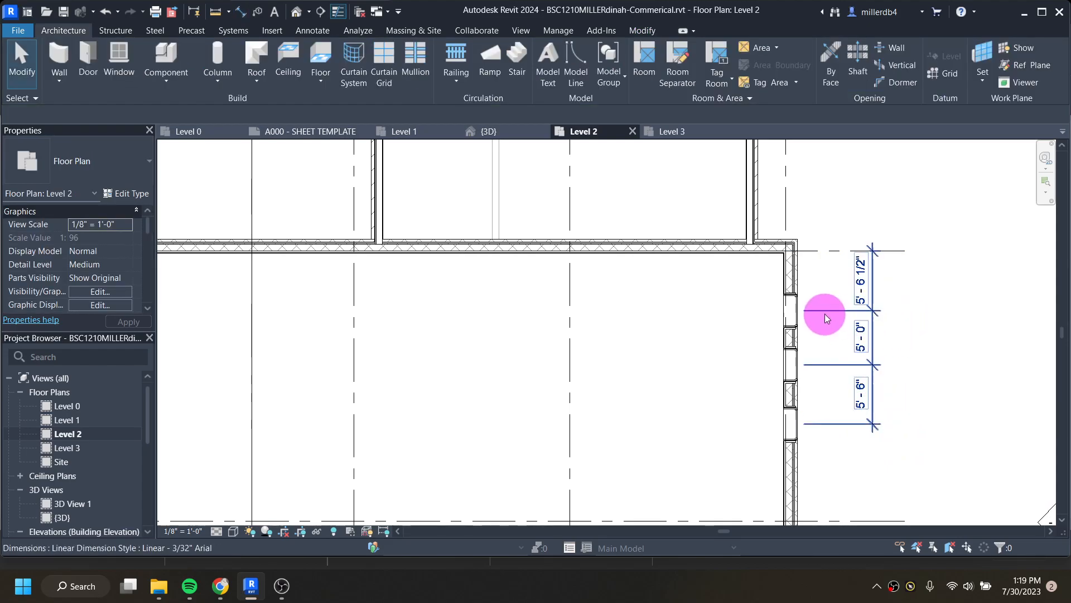
Set the distance from grid A to the center of the northernmost east wall window to 6'-6".
left_click(796, 308)
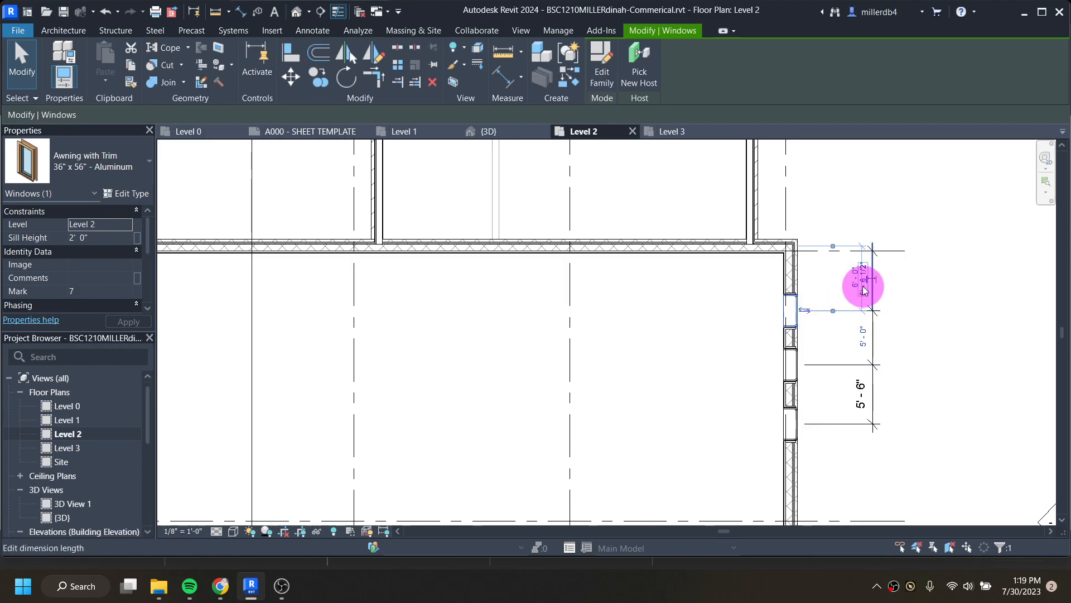
scroll(867, 288, "up", 3)
scroll(867, 282, "up", 2)
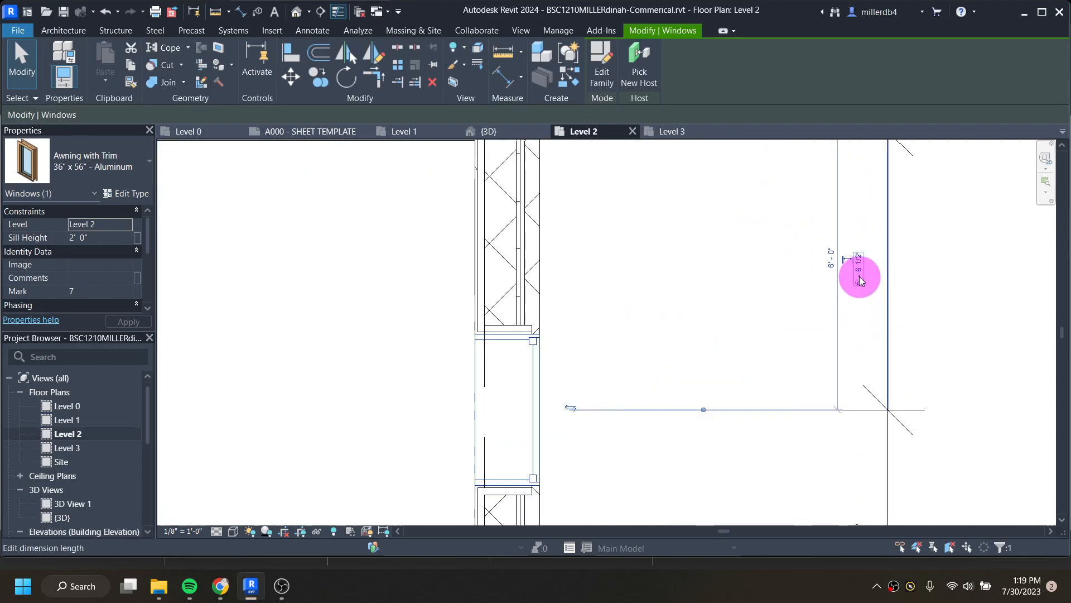
left_click(861, 271)
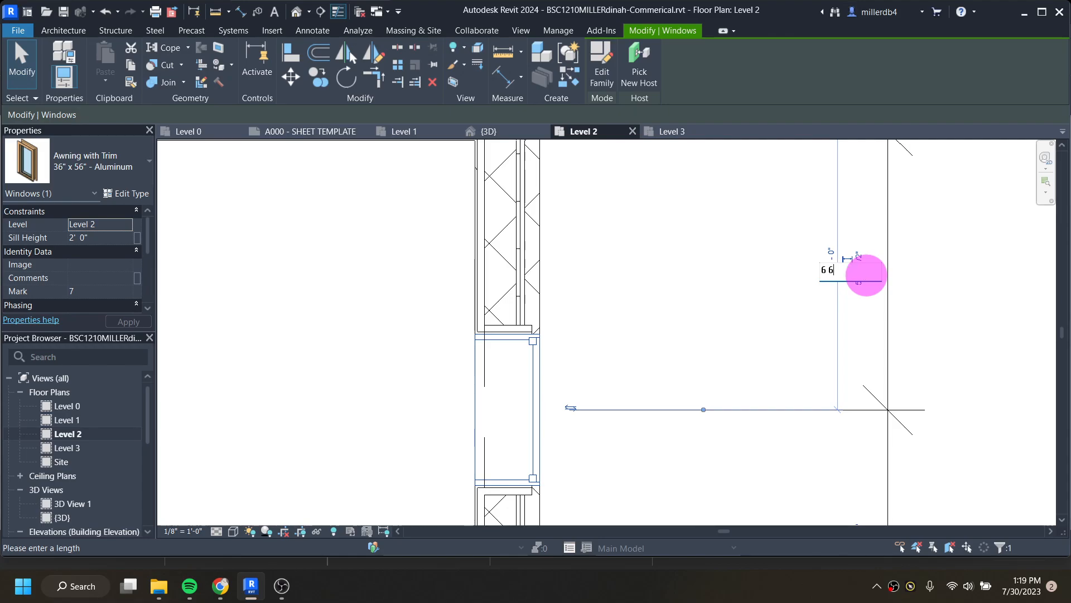
type("6 6")
key("Return")
scroll(866, 275, "down", 4)
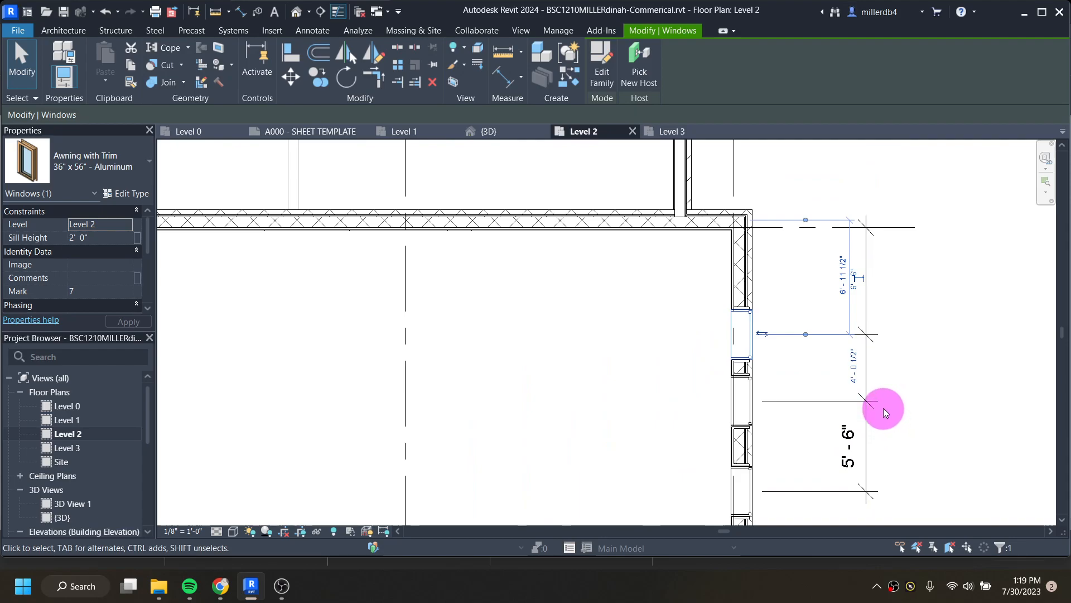
left_click(883, 411)
Move the middle east wall window so its center is 6'-0" from the center of the northernmost one.
left_click(753, 404)
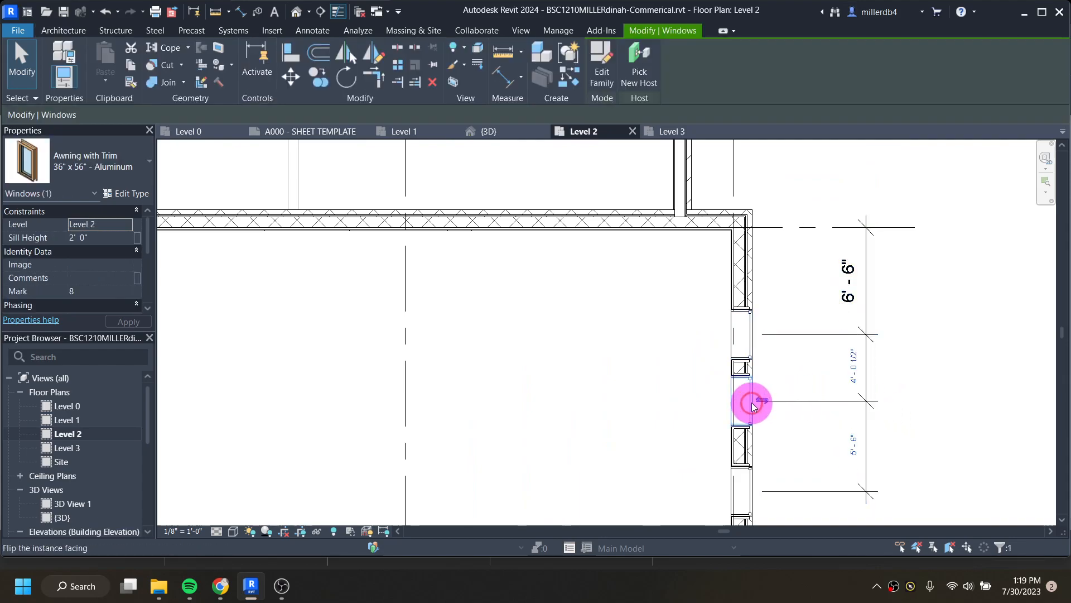
left_click(853, 368)
type("6")
key("Return")
middle_click_drag(811, 424, 787, 358)
left_click_drag(713, 389, 724, 406)
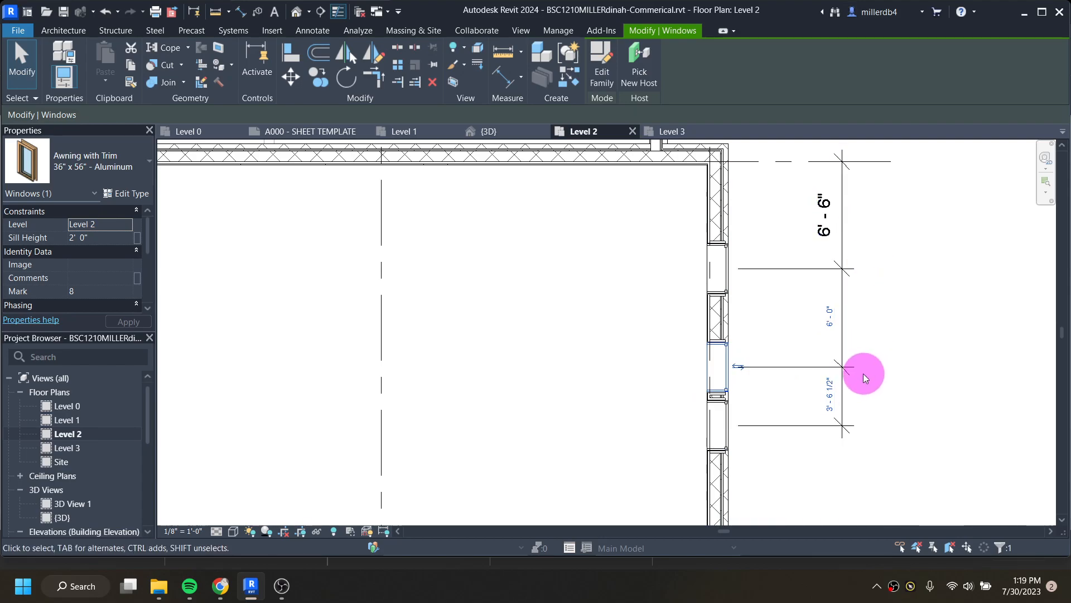
key("Escape")
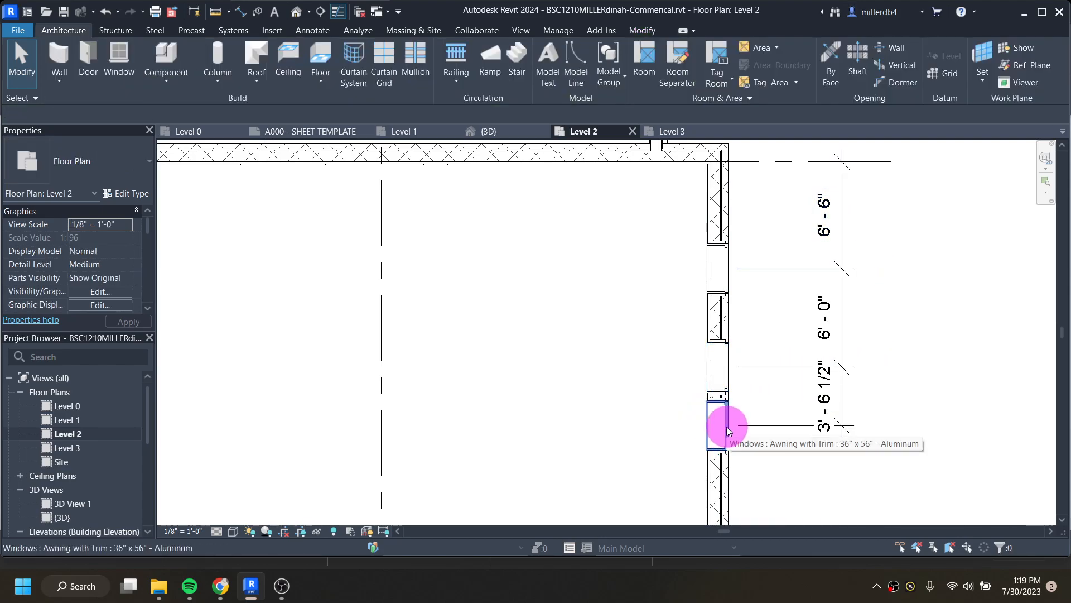
Set the center-to-center distance between the middle and southernmost east wall windows to 6'-0".
left_click(728, 429)
left_click(834, 400)
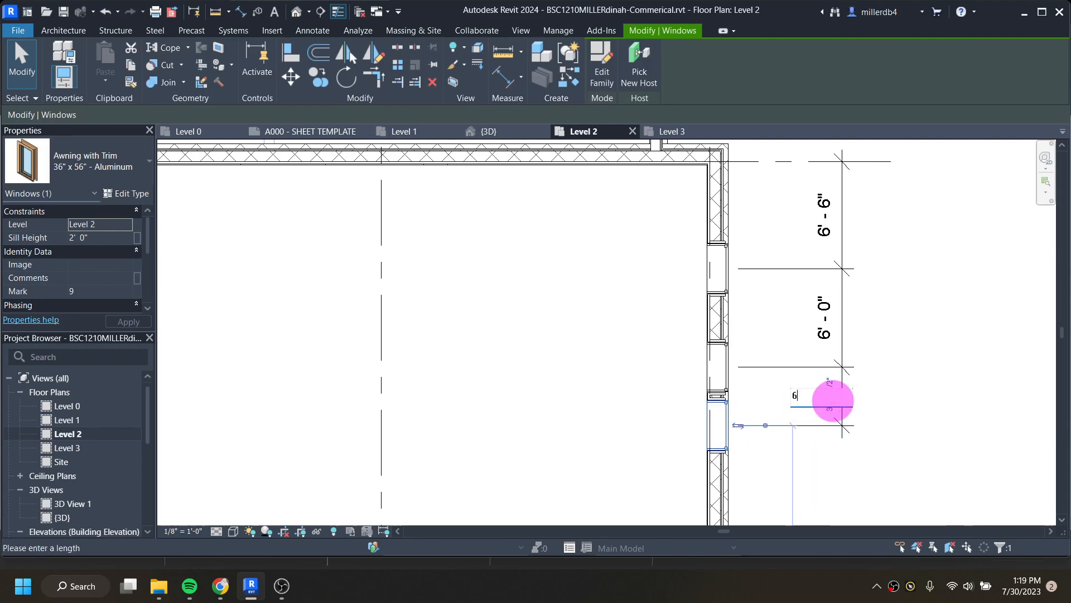
type("6")
key("Return")
scroll(840, 402, "down", 5)
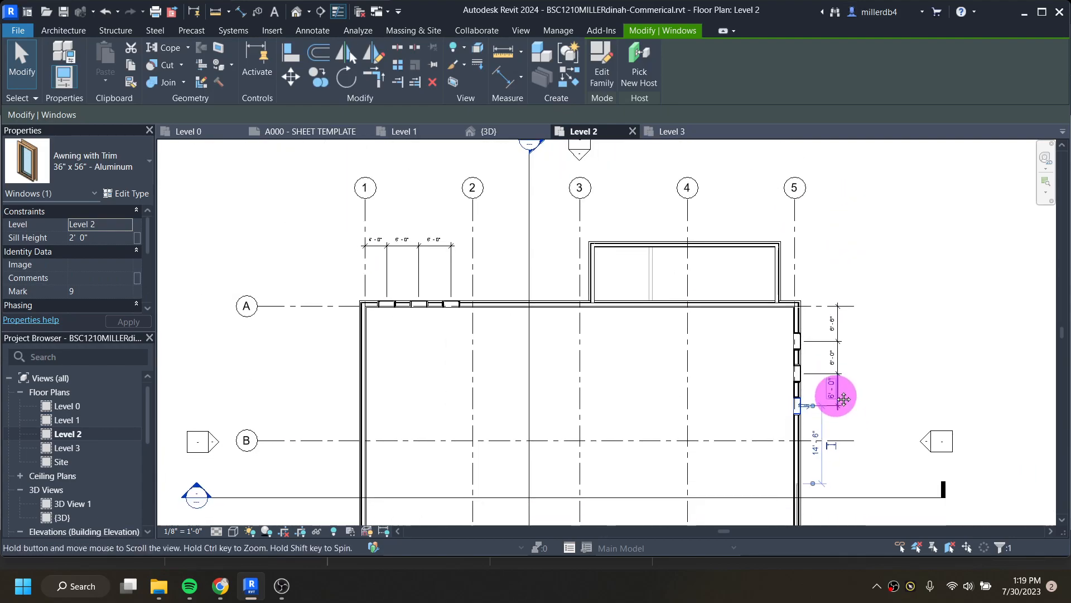
middle_click_drag(843, 403, 818, 232)
middle_click_drag(813, 280, 766, 454)
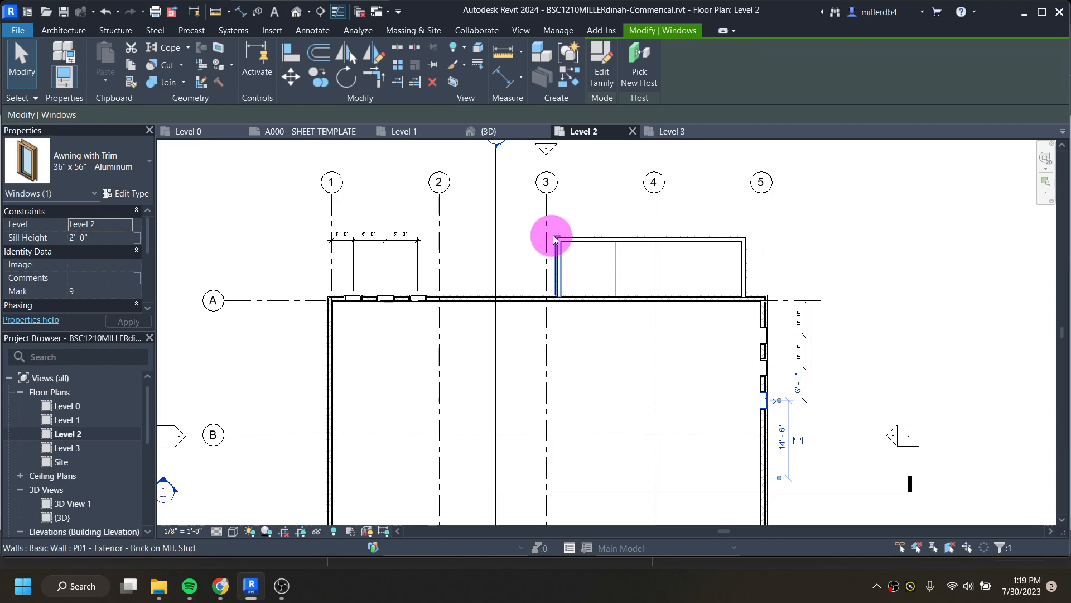
key("Escape")
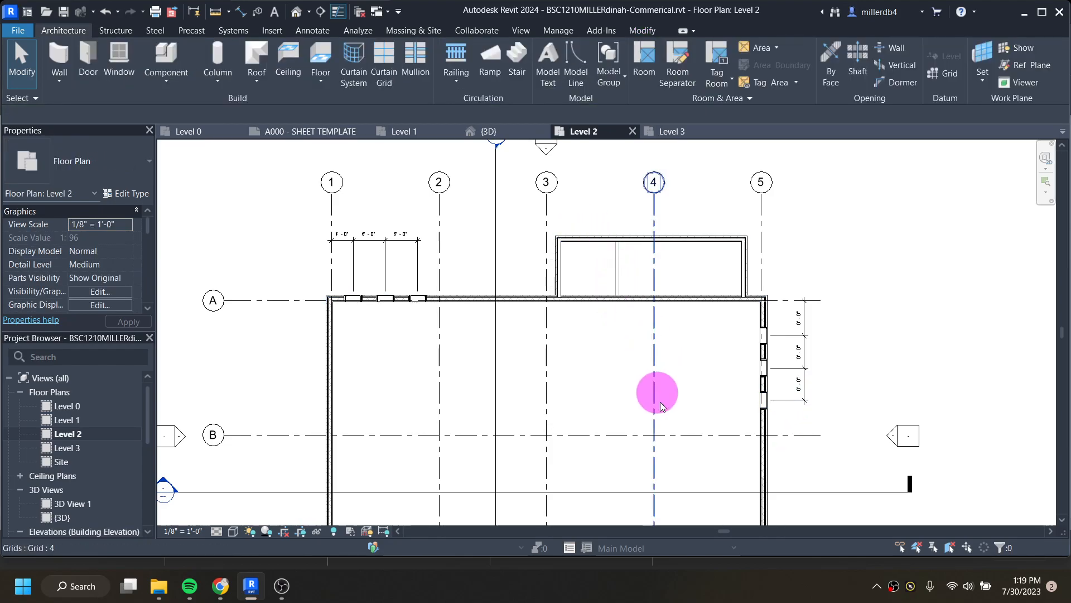
Add an aligned dimension below the south wall from grid 5 to the center of the south wall window.
middle_click_drag(655, 390, 644, 223)
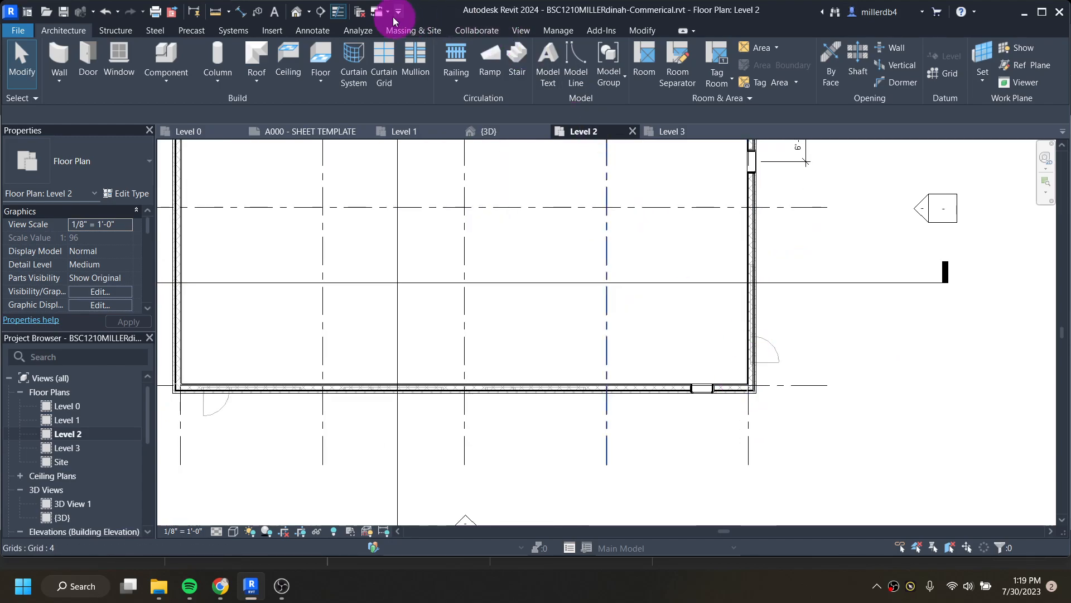
left_click(241, 12)
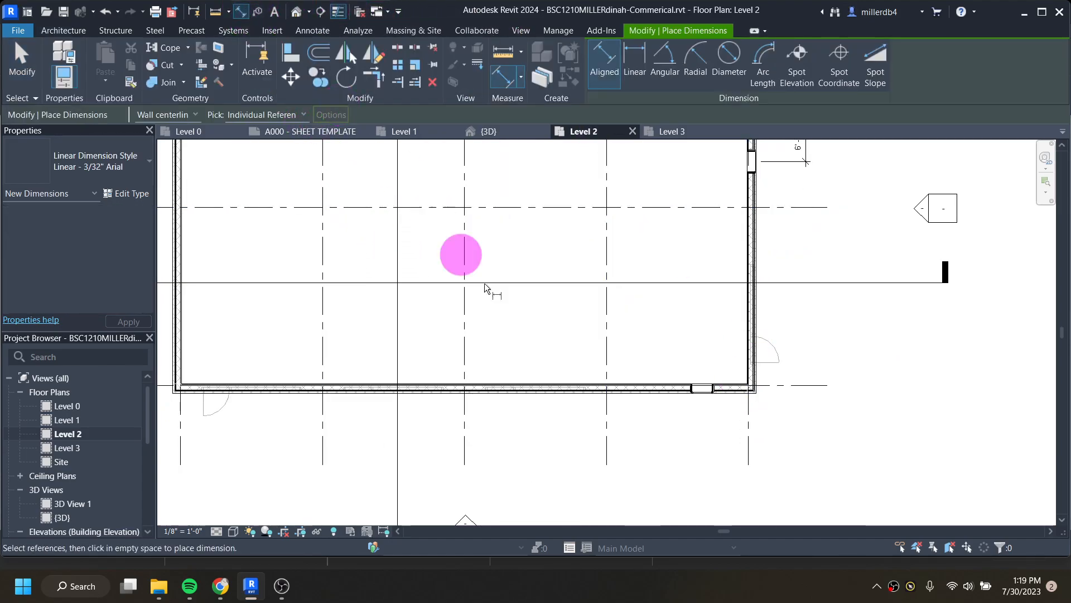
left_click(749, 419)
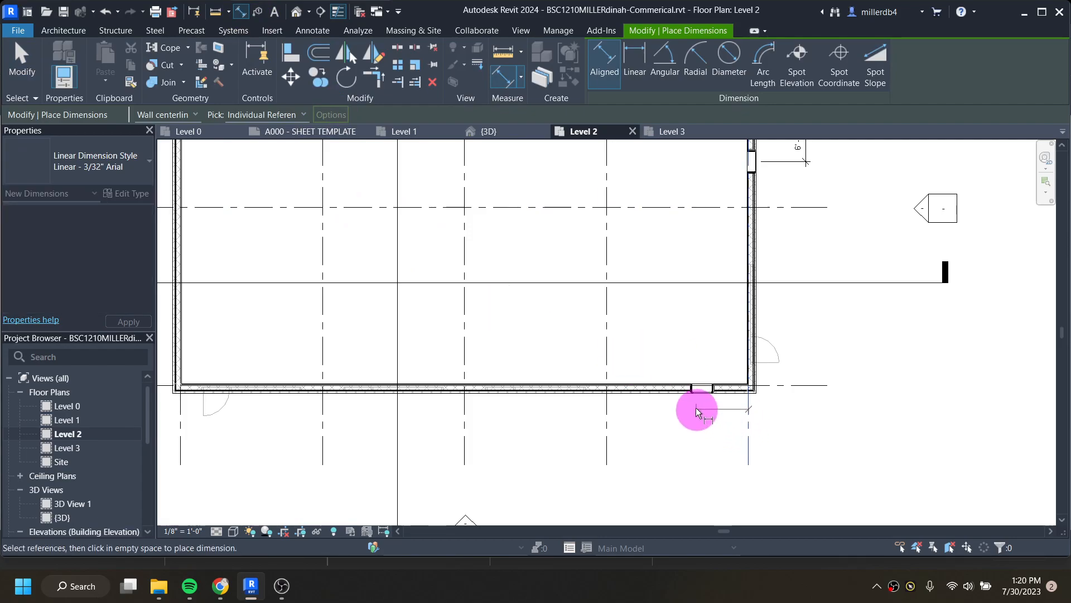
left_click(702, 392)
left_click(710, 435)
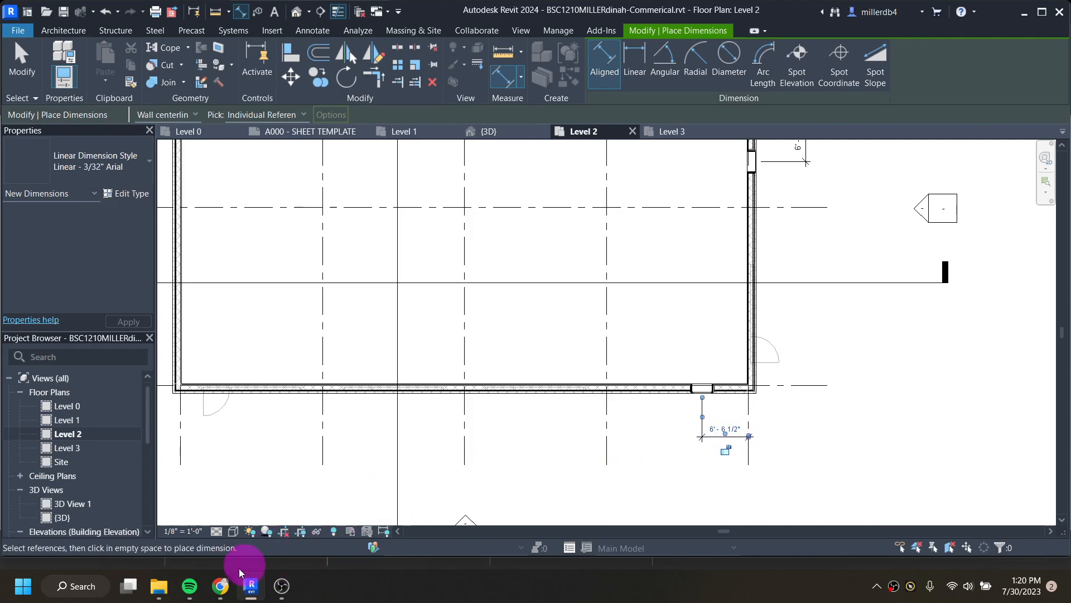
Check the PDF plan in Chrome, return to Revit and set the distance from grid 5 to the south wall window's center to 5'-7 1/4".
left_click(221, 586)
scroll(883, 390, "down", 4)
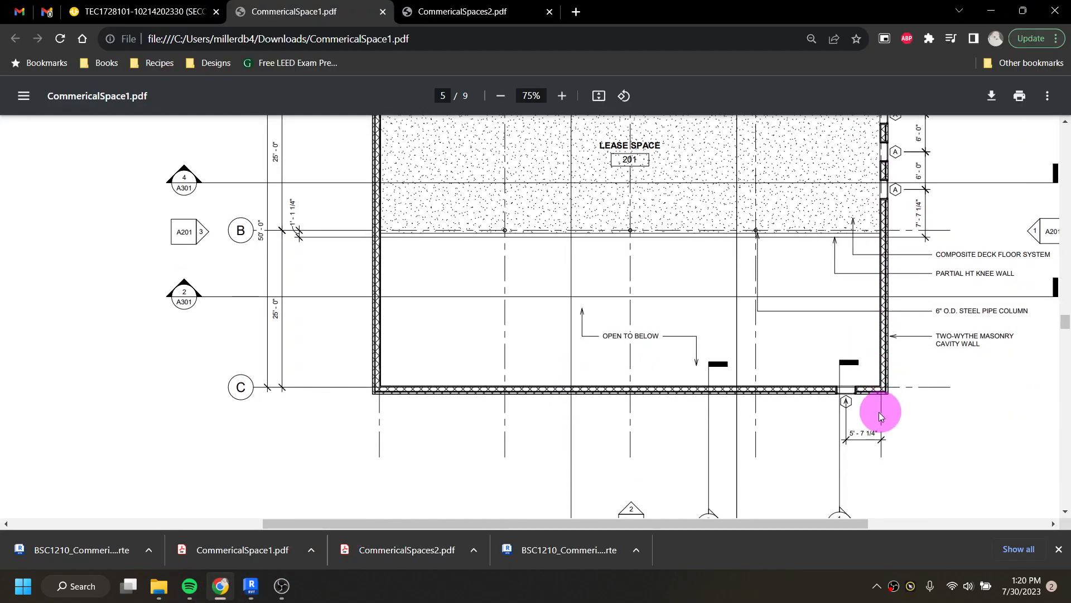
left_click(250, 587)
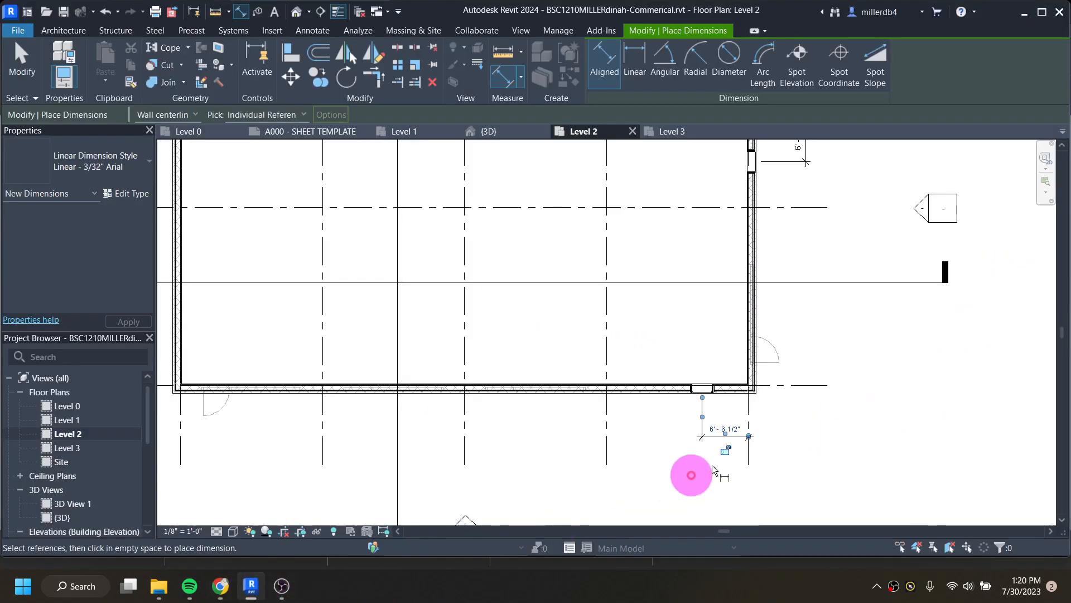
scroll(755, 379, "up", 4)
key("Escape")
key("Escape")
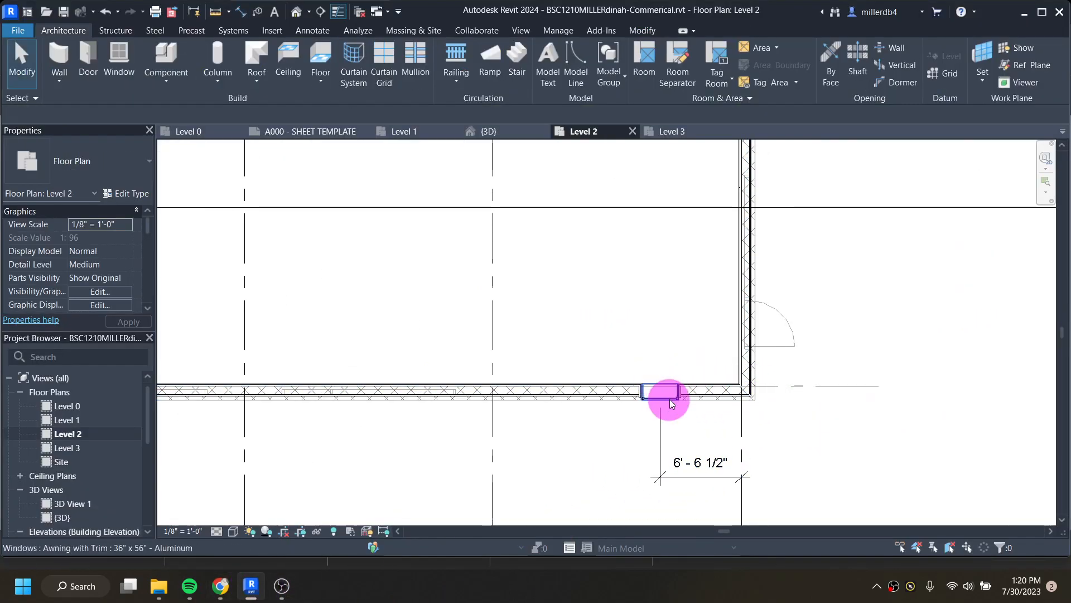
left_click(671, 398)
scroll(694, 472, "up", 2)
left_click(699, 467)
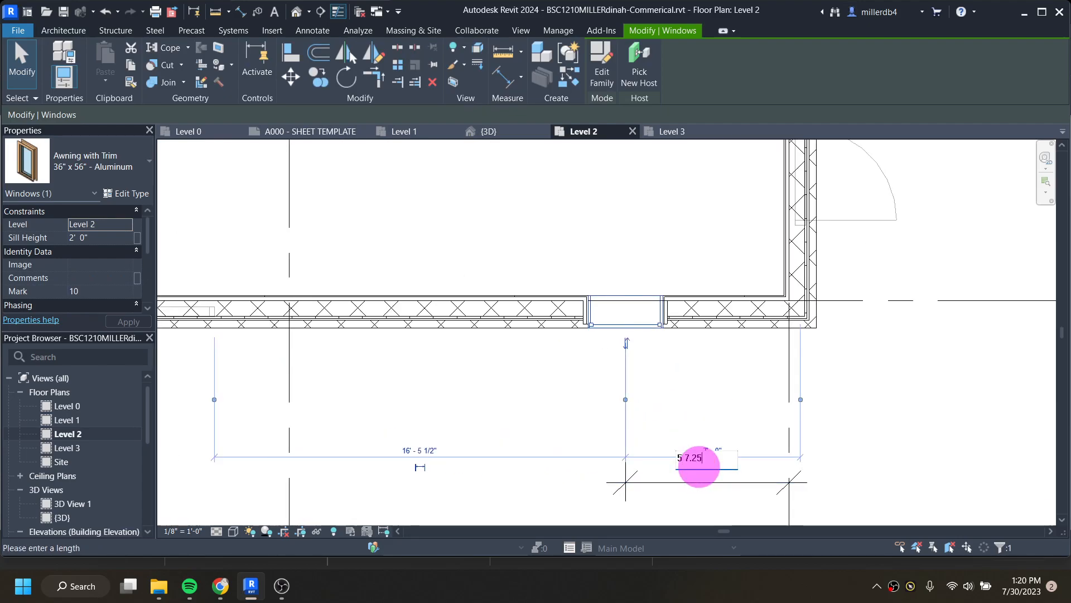
type("5 7.25")
key("Return")
scroll(702, 471, "down", 5)
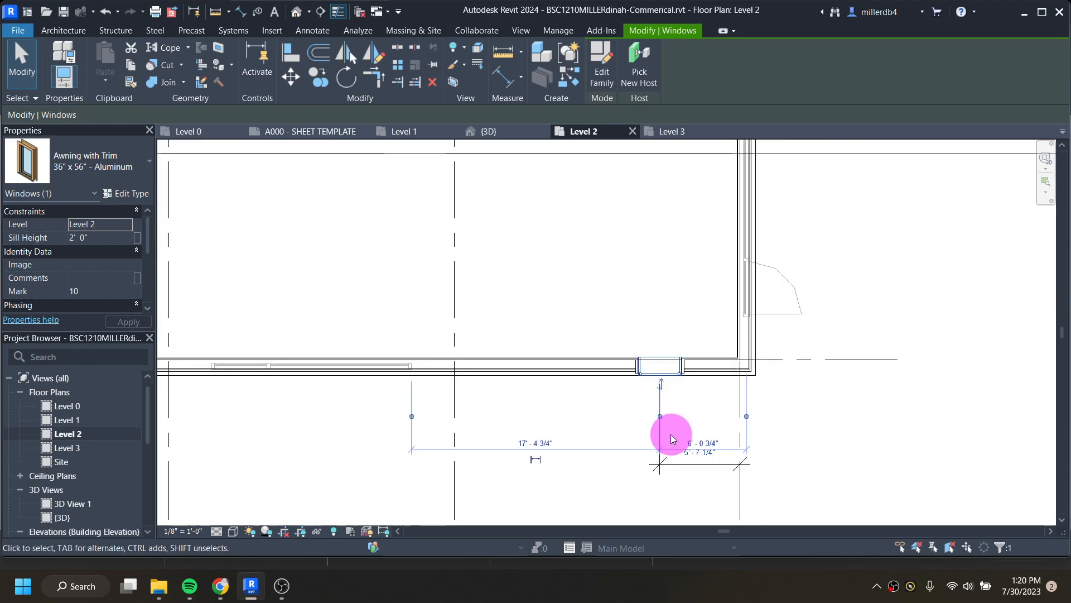
key("Escape")
Place a 36" x 56" aluminum Awning with Trim window in the north extension's exterior wall, about 7'-0" from its west wall.
middle_click_drag(624, 405, 632, 428)
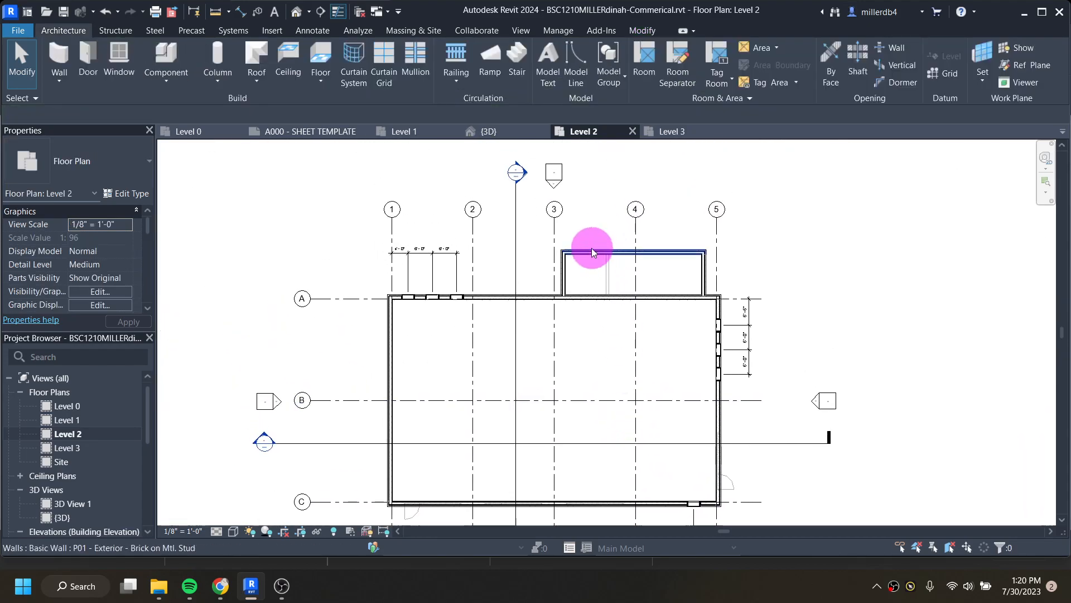
scroll(591, 250, "up", 2)
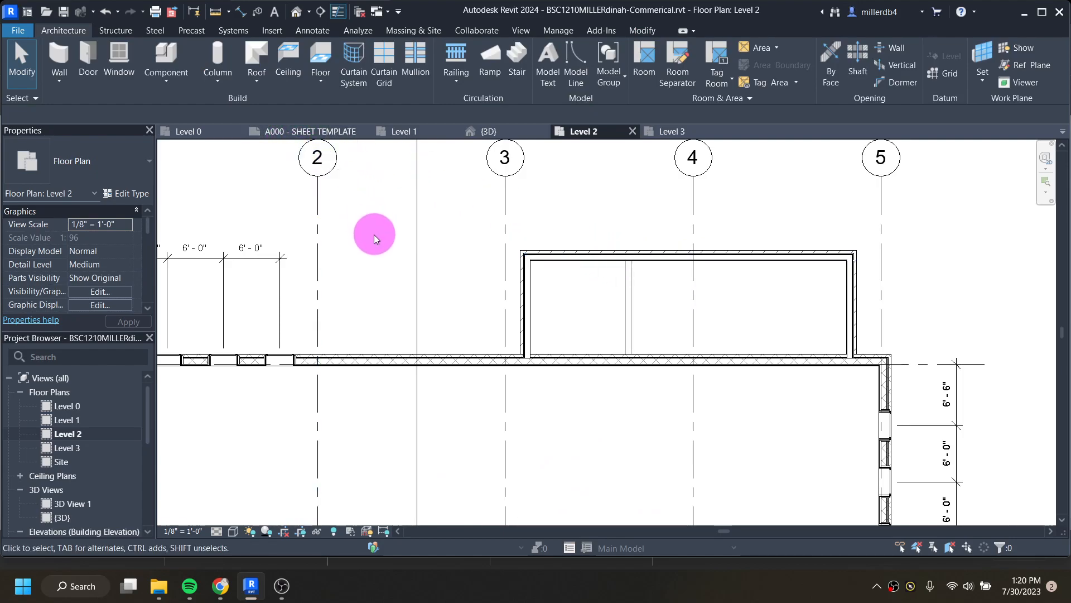
key("w")
key("n")
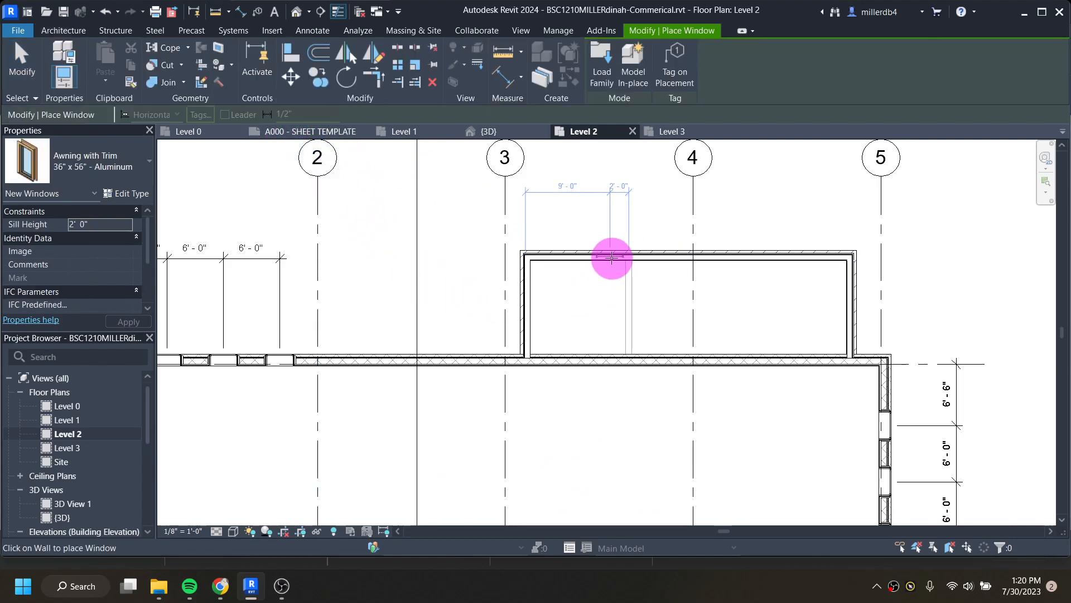
left_click(592, 253)
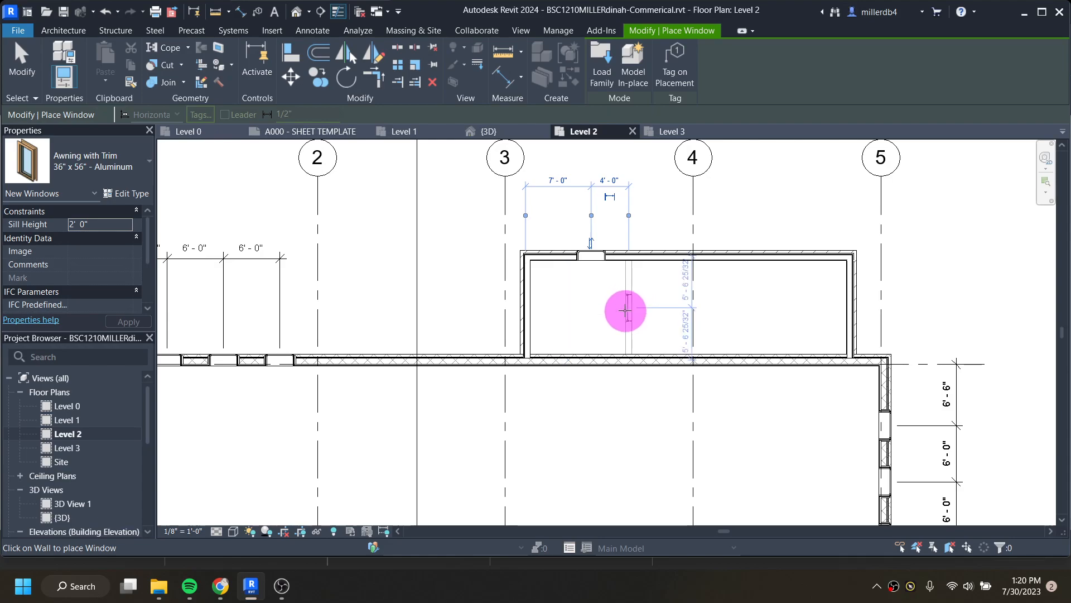
key("Escape")
key("Escape")
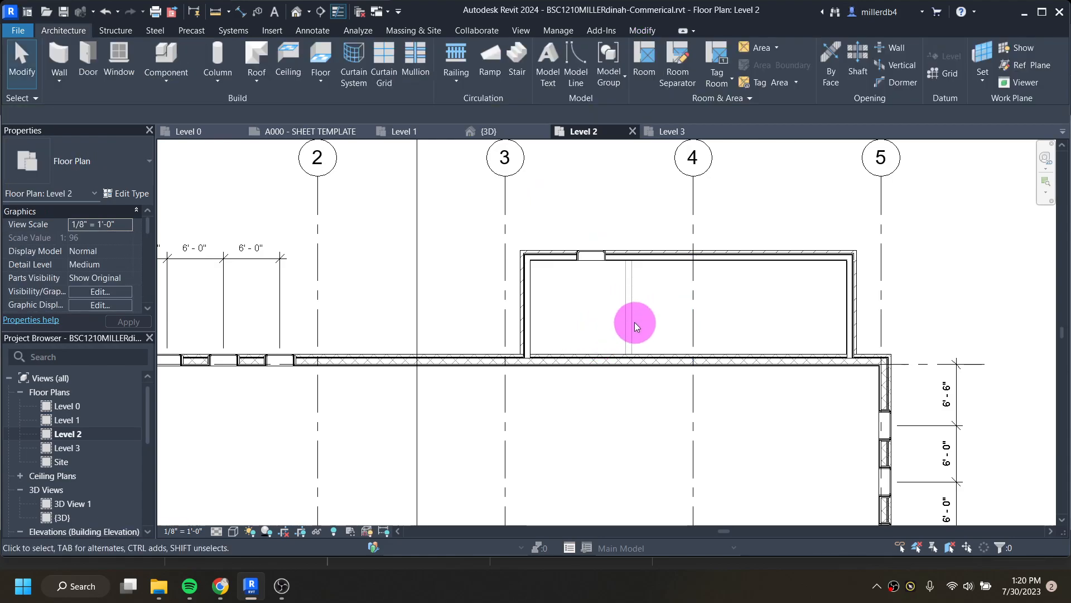
In the Level 1 floor plan, set the top constraint of the north extension's interior partition to Up to level: Level 5.
double_click(73, 420)
left_click(627, 175)
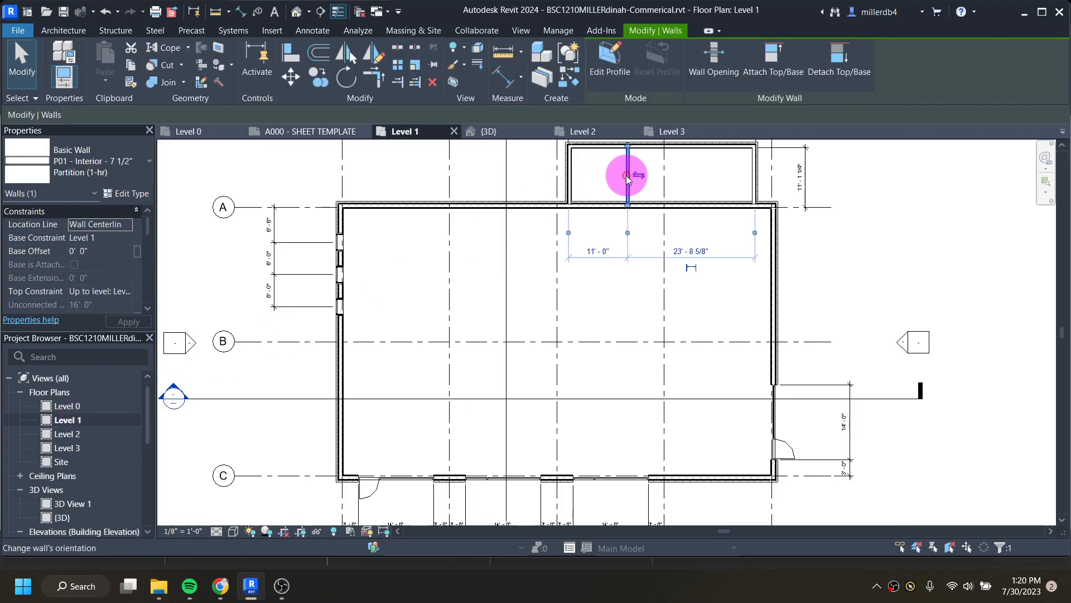
left_click(111, 248)
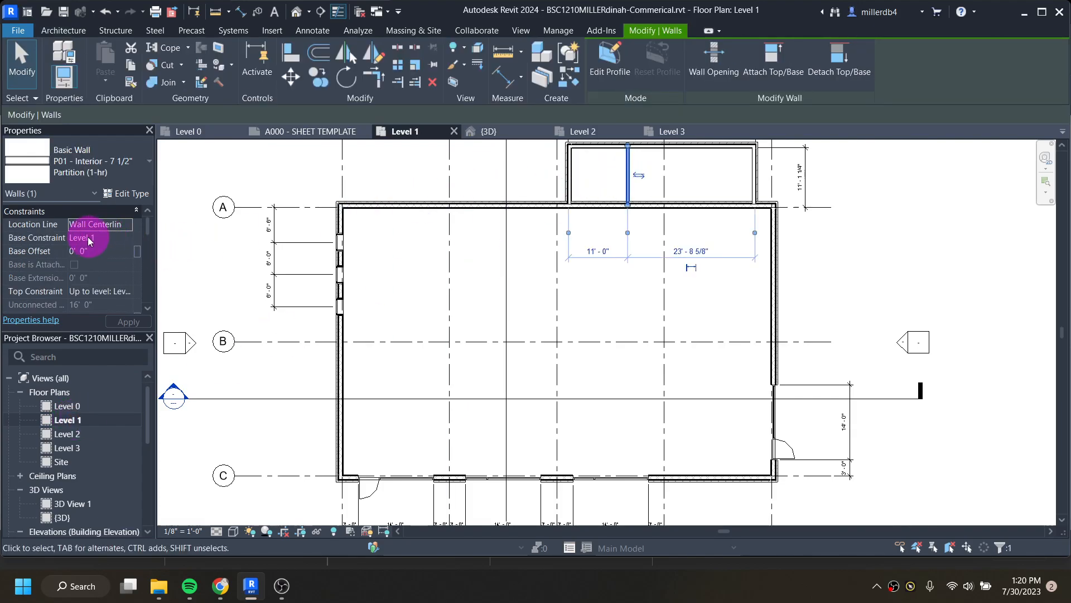
left_click(104, 291)
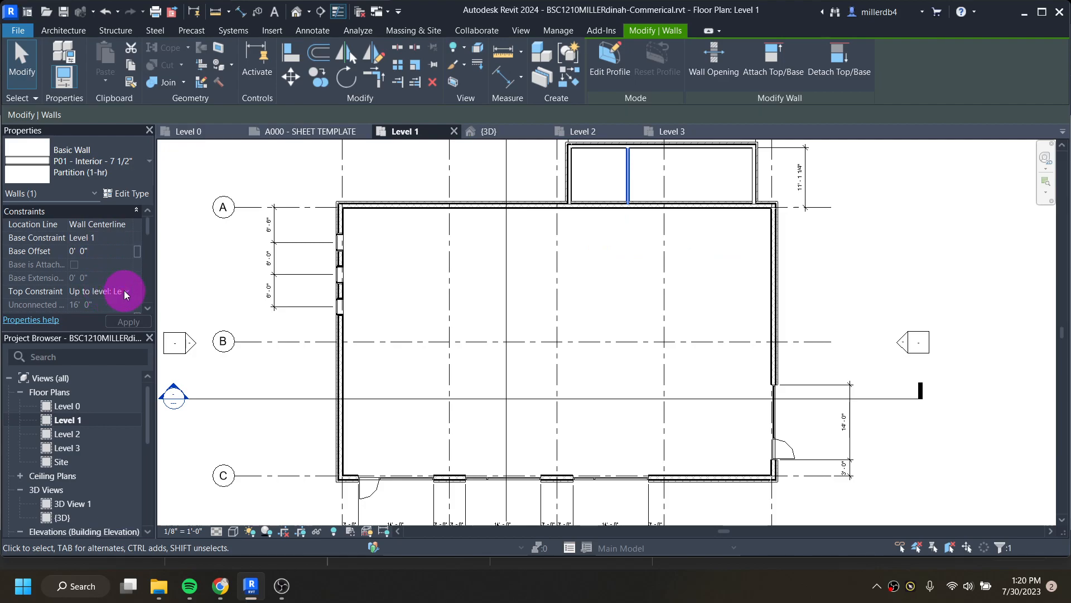
left_click(124, 291)
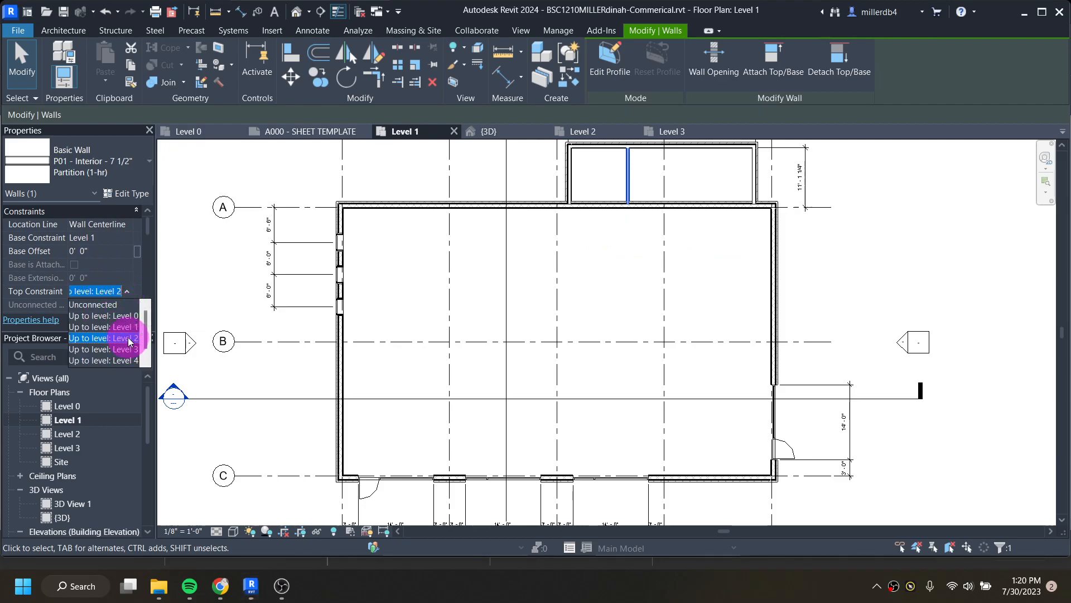
scroll(108, 338, "down", 1)
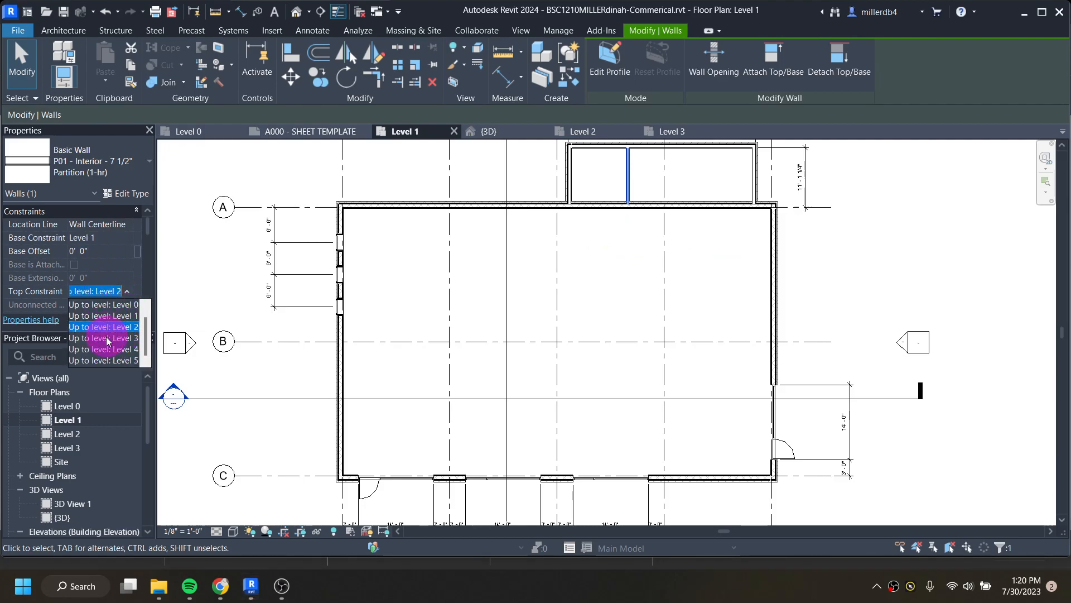
left_click(122, 360)
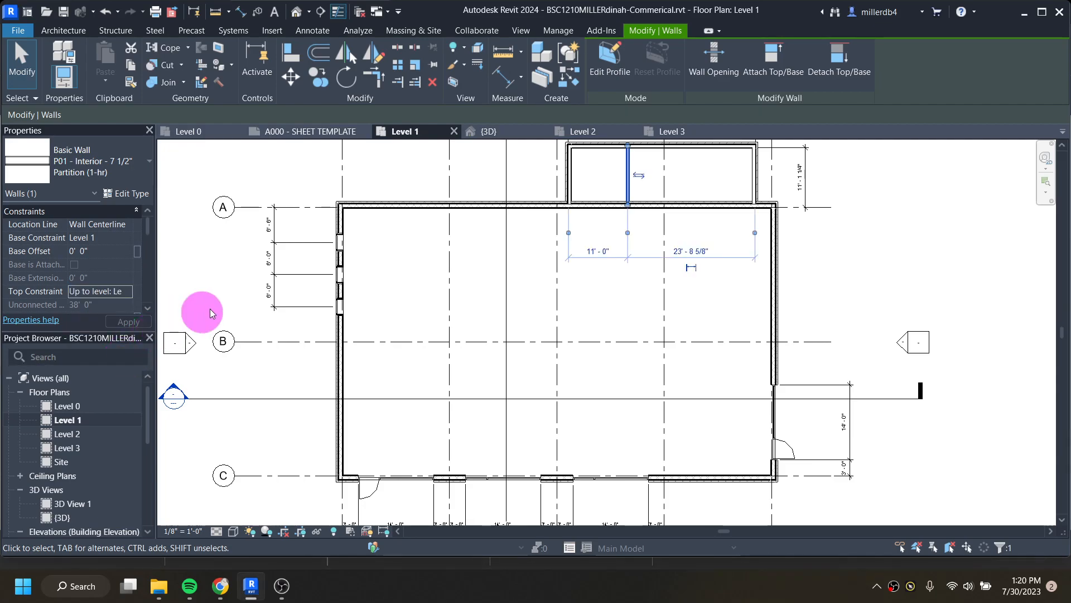
left_click(217, 272)
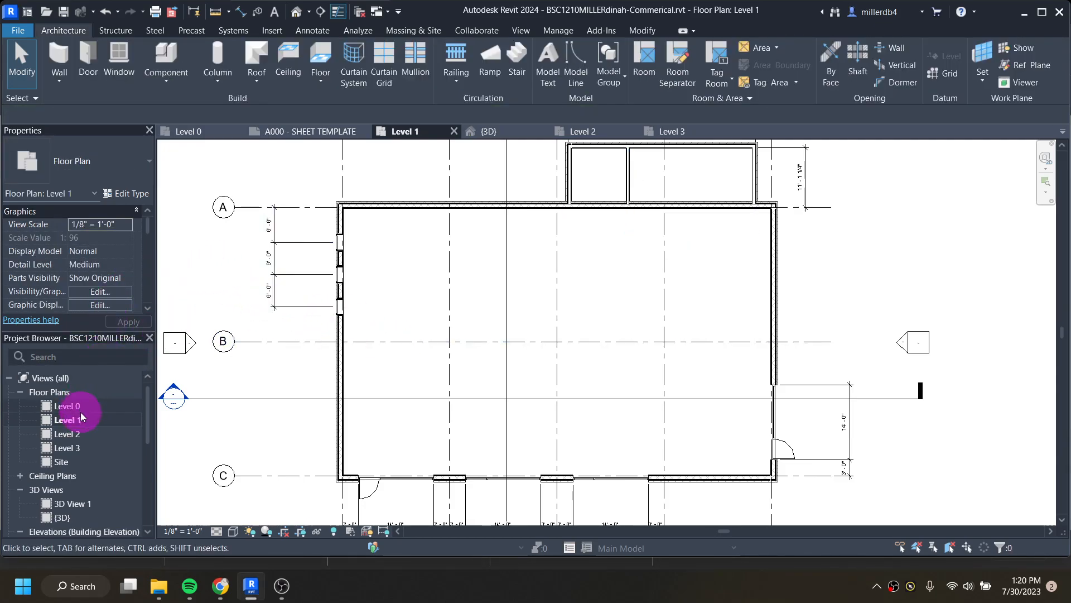
Return to the Level 2 floor plan and inspect the partition wall inside the north extension.
double_click(72, 435)
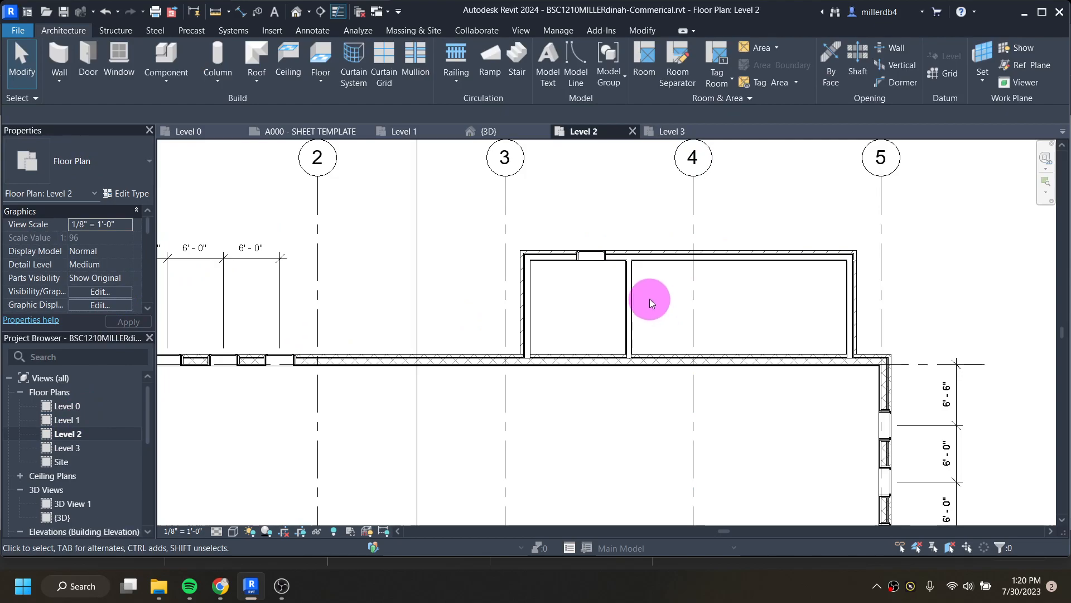
scroll(648, 296, "down", 2)
scroll(641, 299, "up", 2)
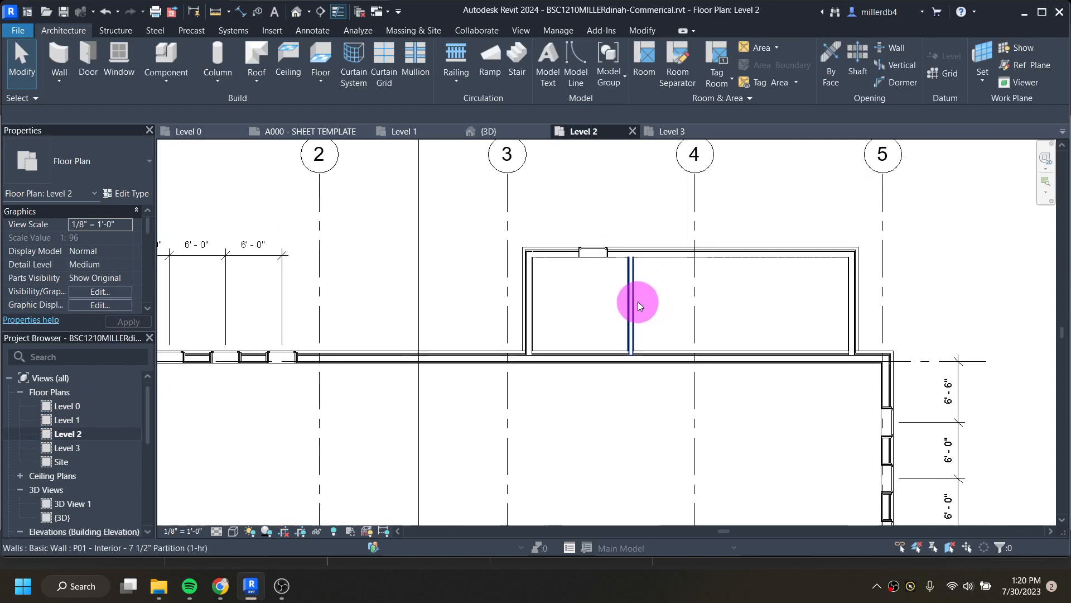
scroll(647, 306, "down", 1)
middle_click_drag(644, 319, 578, 277)
scroll(585, 278, "down", 1)
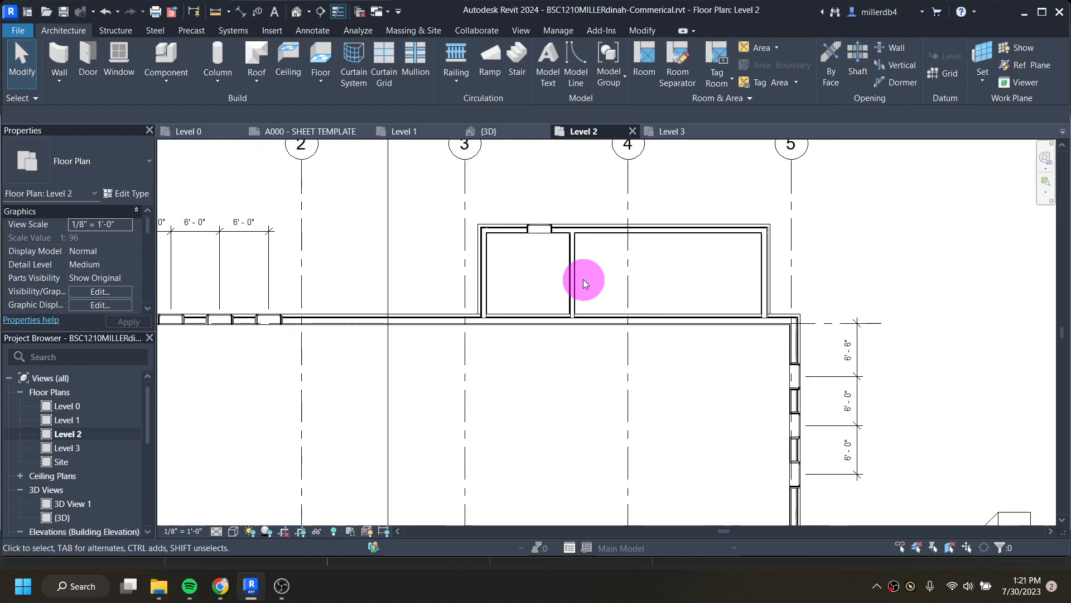
scroll(642, 272, "down", 2)
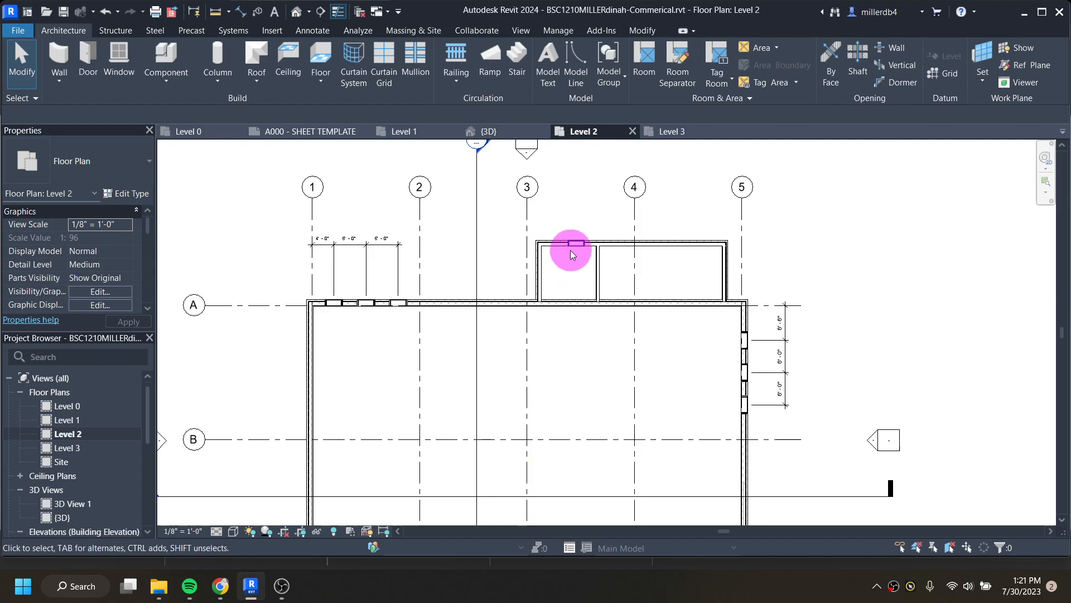
Switch to the PDF plans in Chrome and examine the door locations around the restroom and stairwell on each floor.
left_click(218, 597)
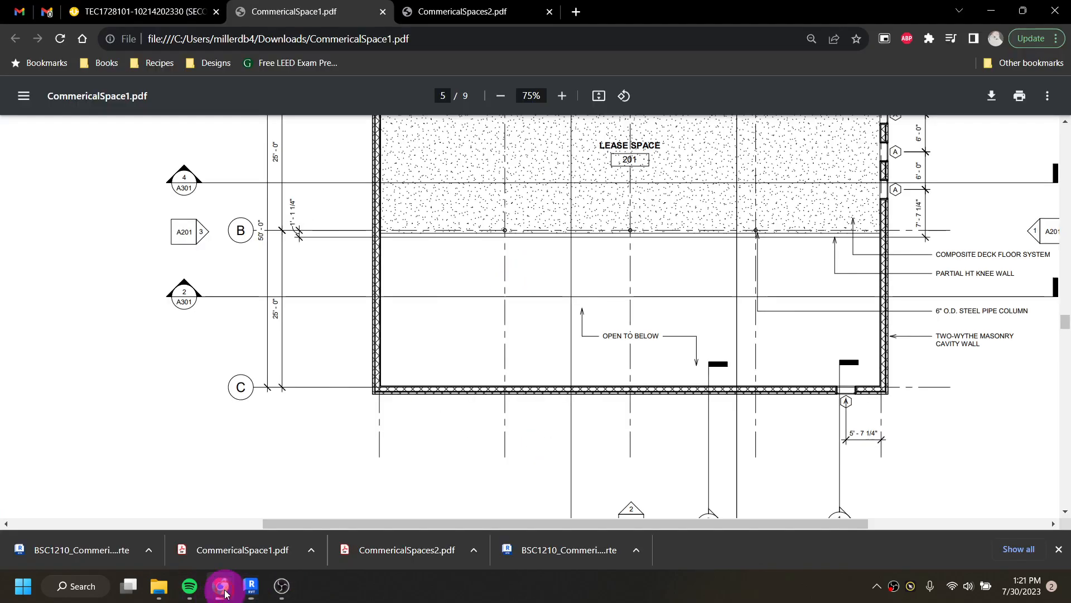
scroll(730, 343, "up", 4)
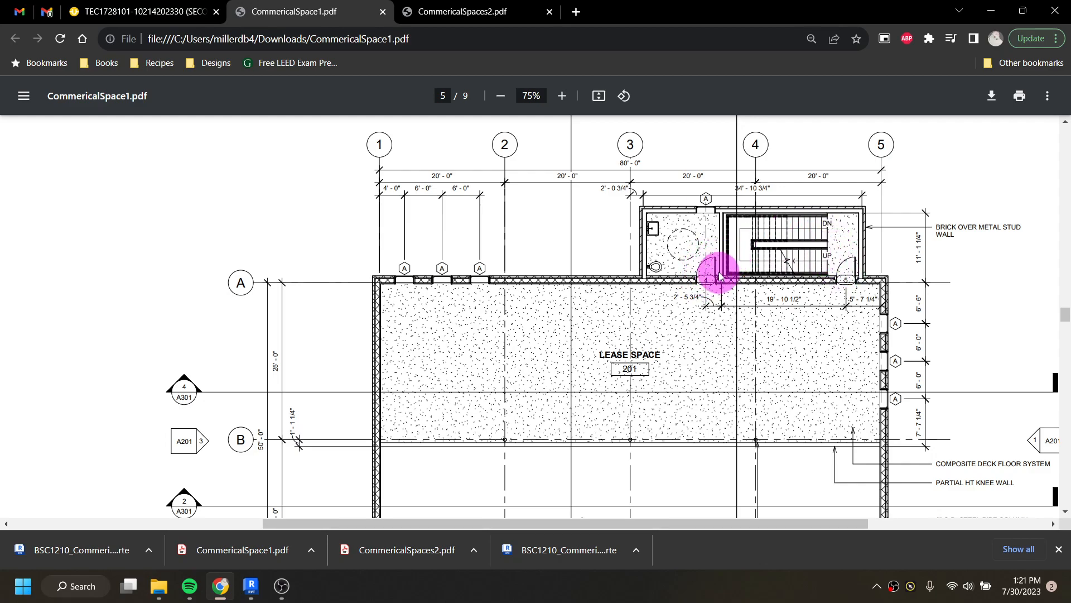
scroll(719, 274, "up", 10)
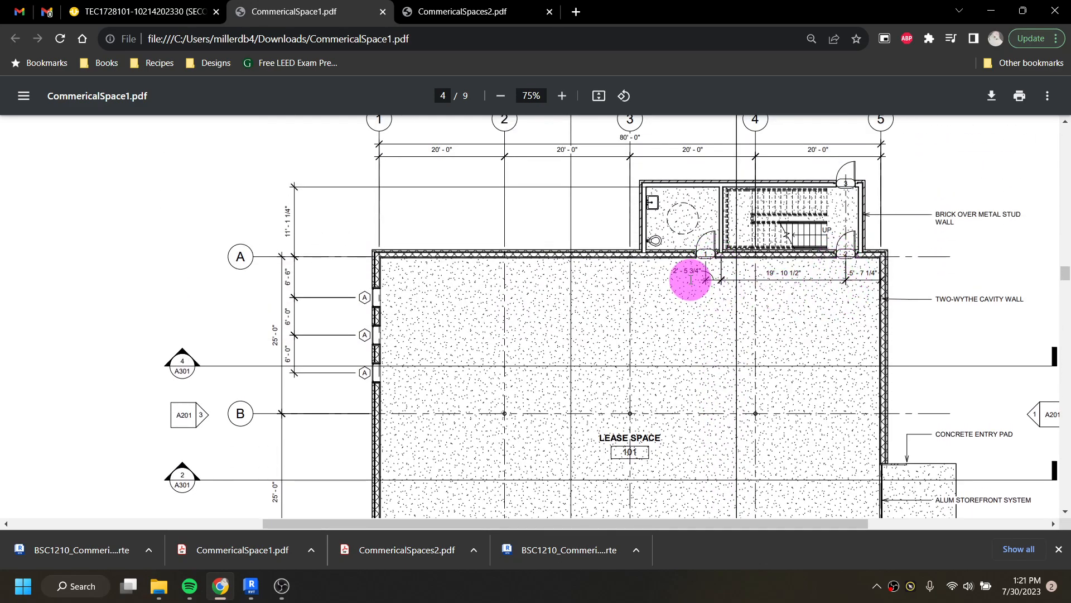
scroll(786, 277, "up", 1)
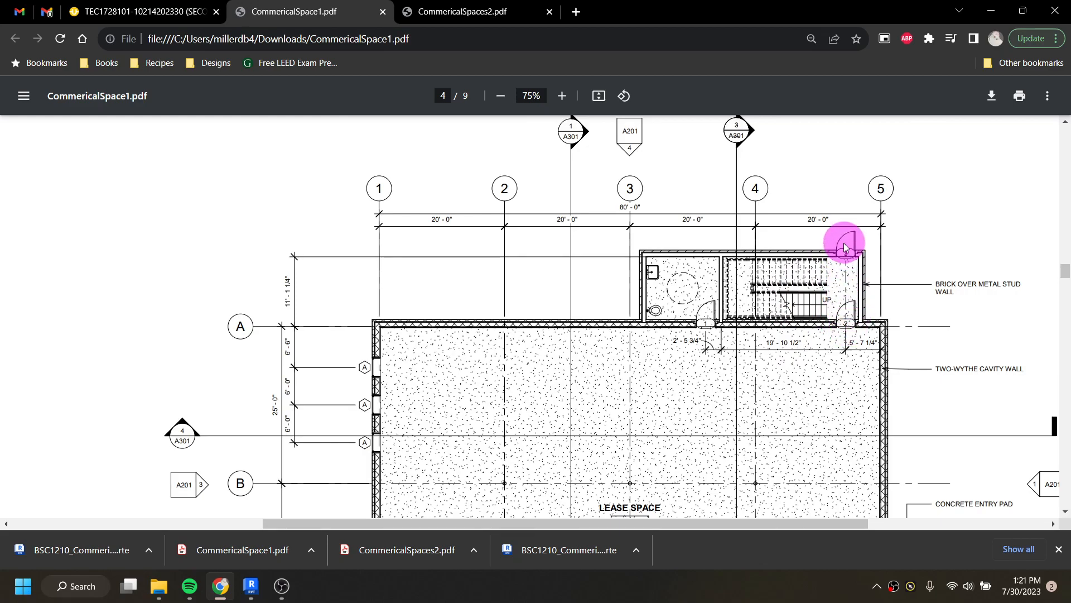
scroll(840, 250, "down", 1)
scroll(837, 261, "down", 15)
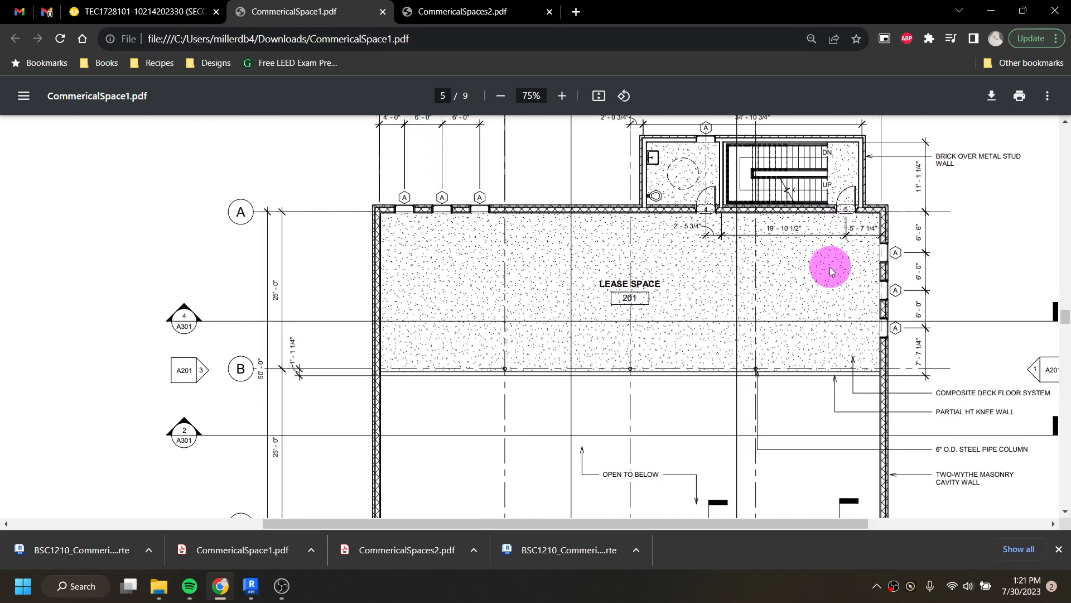
scroll(829, 267, "down", 8)
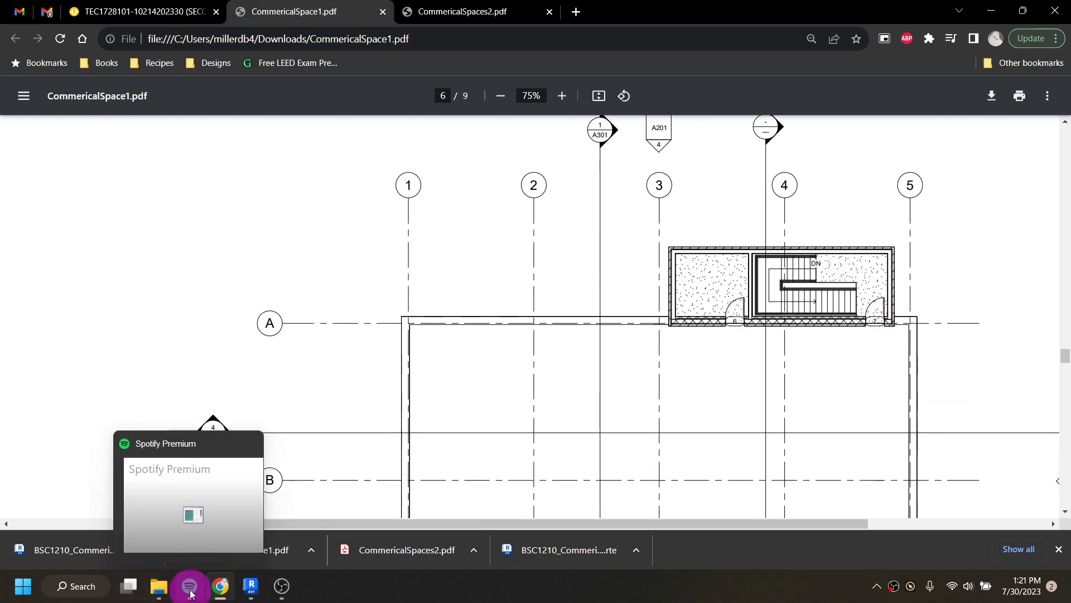
In Revit's Level 2 plan, place two 36" x 80" - Hollow Metal Single-Flush doors along grid A, about 7'-6" and 4'-6" from the extension's west and east walls.
mouse_move(218, 592)
left_click(252, 586)
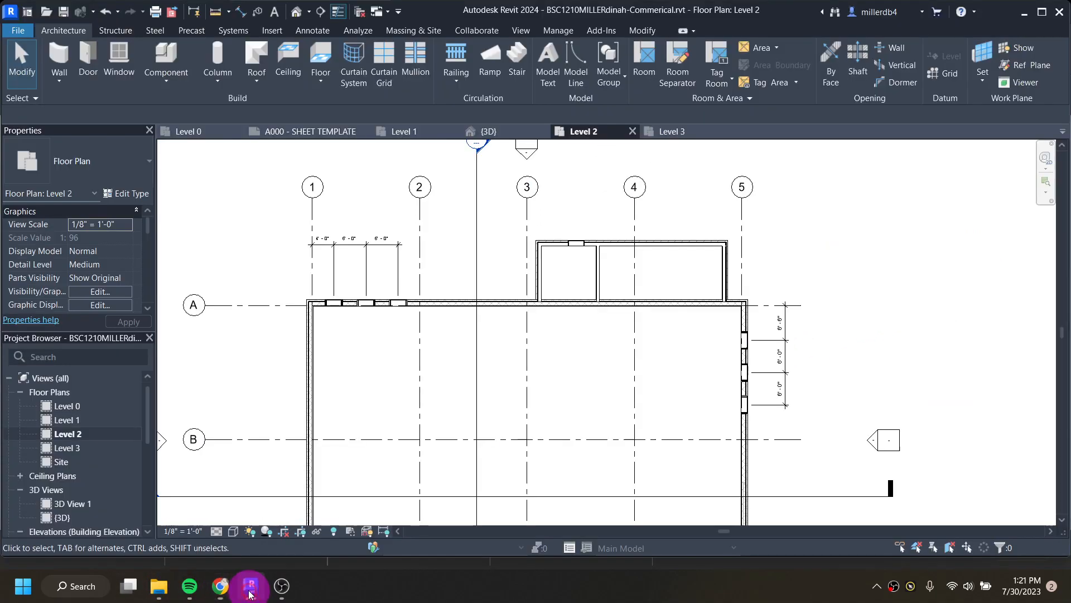
scroll(568, 349, "down", 3)
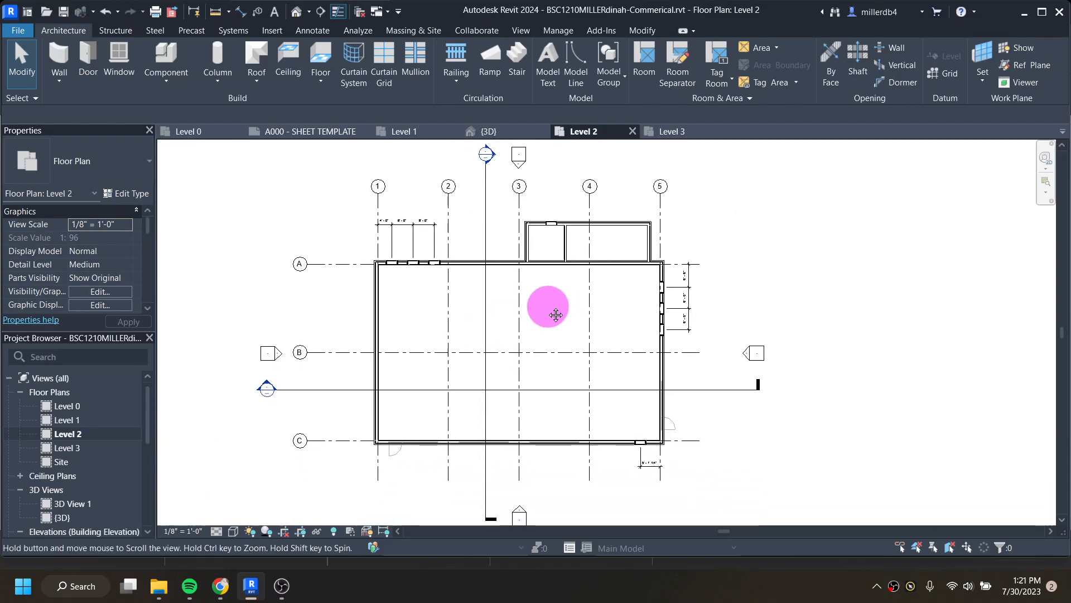
scroll(600, 223, "up", 1)
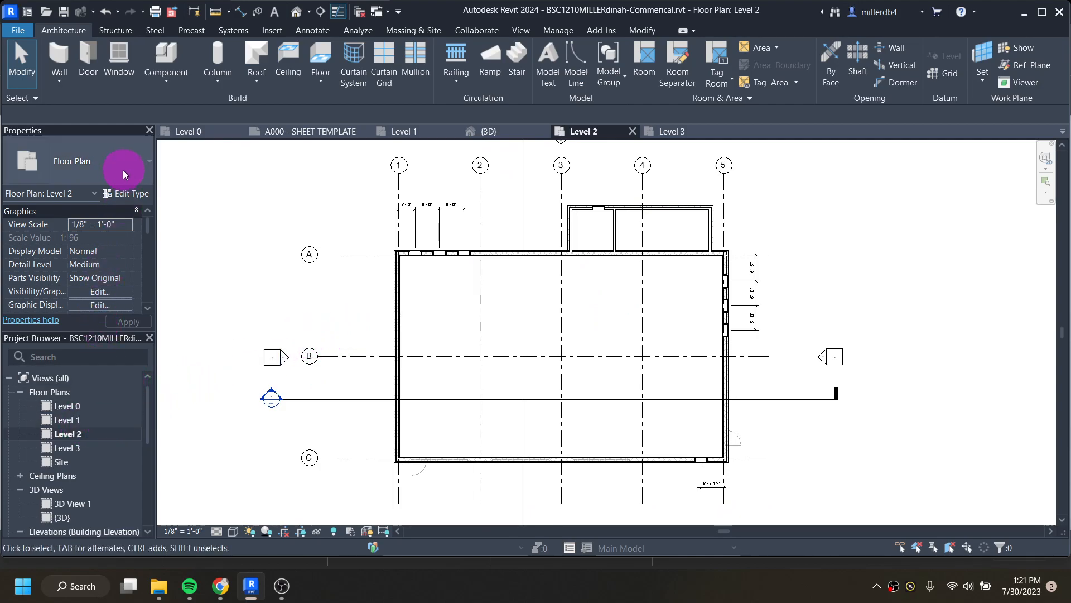
left_click(87, 55)
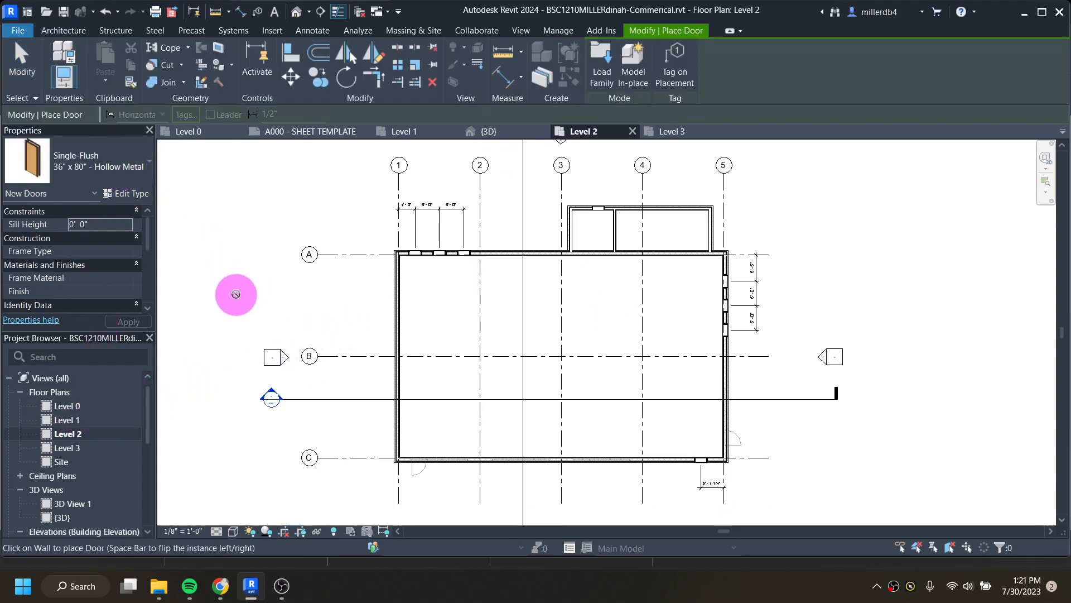
left_click(94, 165)
left_click(97, 343)
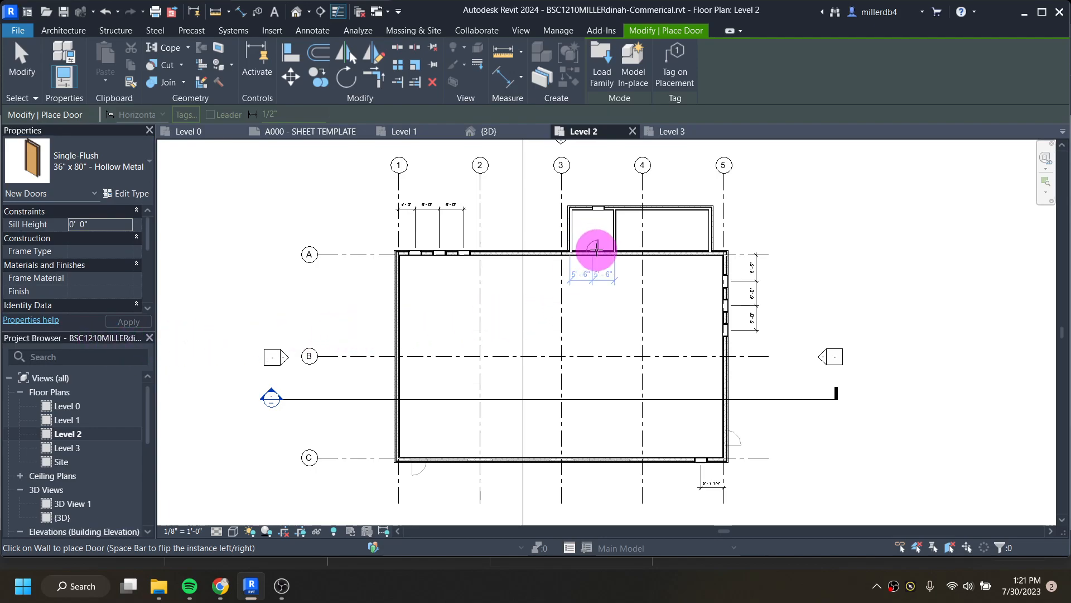
scroll(602, 247, "up", 2)
left_click(601, 248)
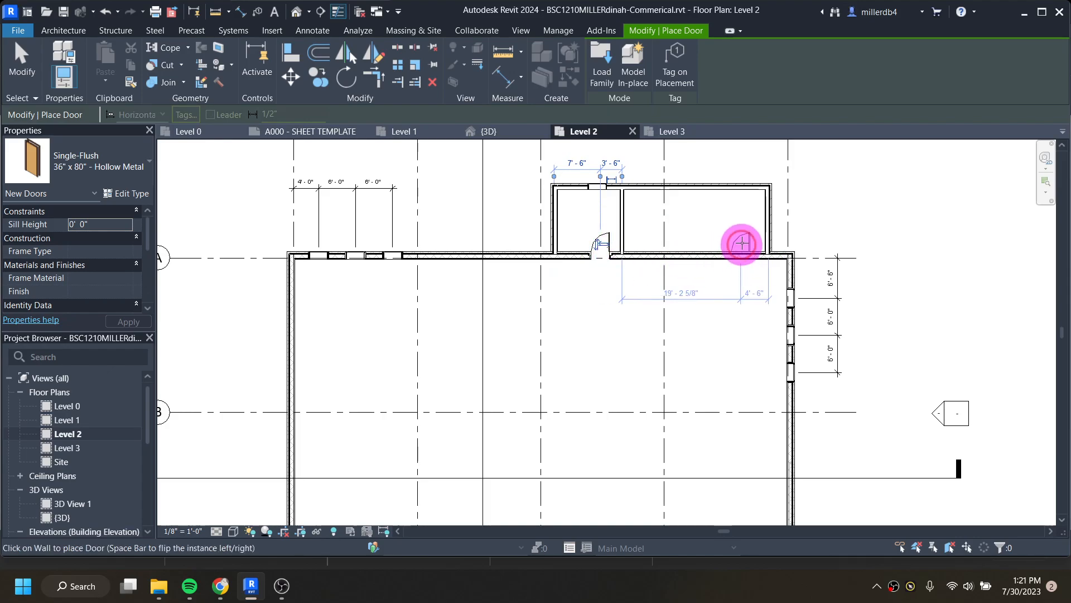
left_click(743, 244)
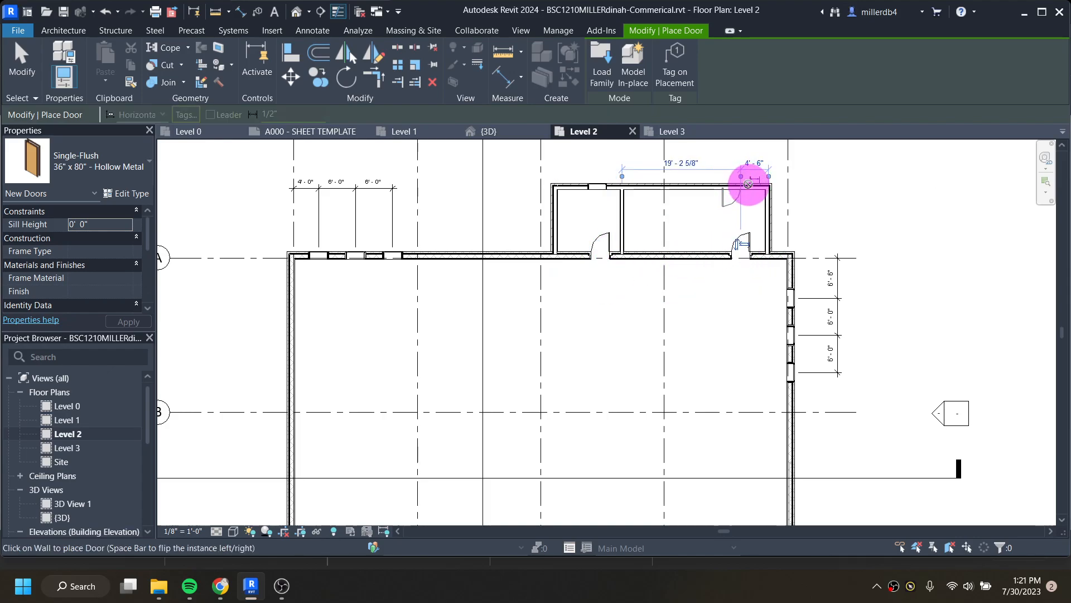
Place a Single-Flush door in the Level 2 extension's north exterior wall near the east corner and delete it.
scroll(754, 190, "up", 2)
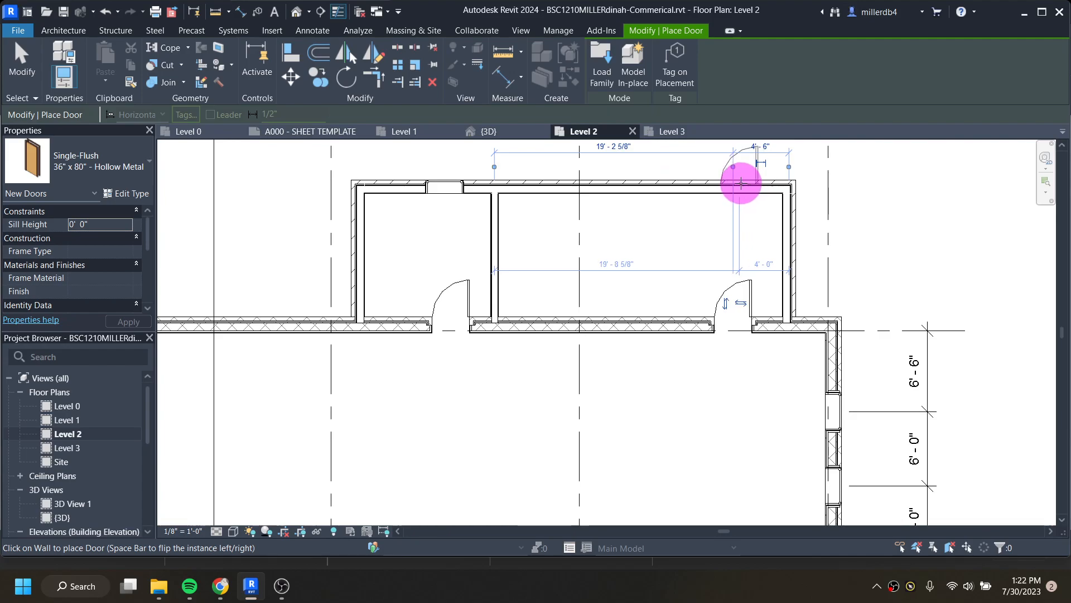
scroll(739, 183, "up", 2)
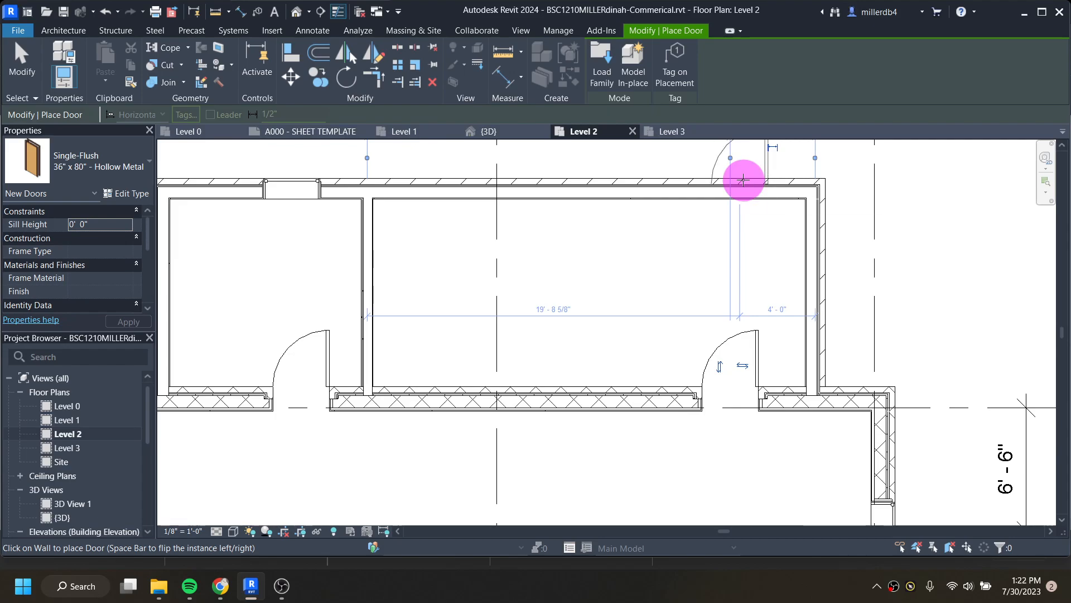
left_click(743, 179)
scroll(722, 227, "down", 3)
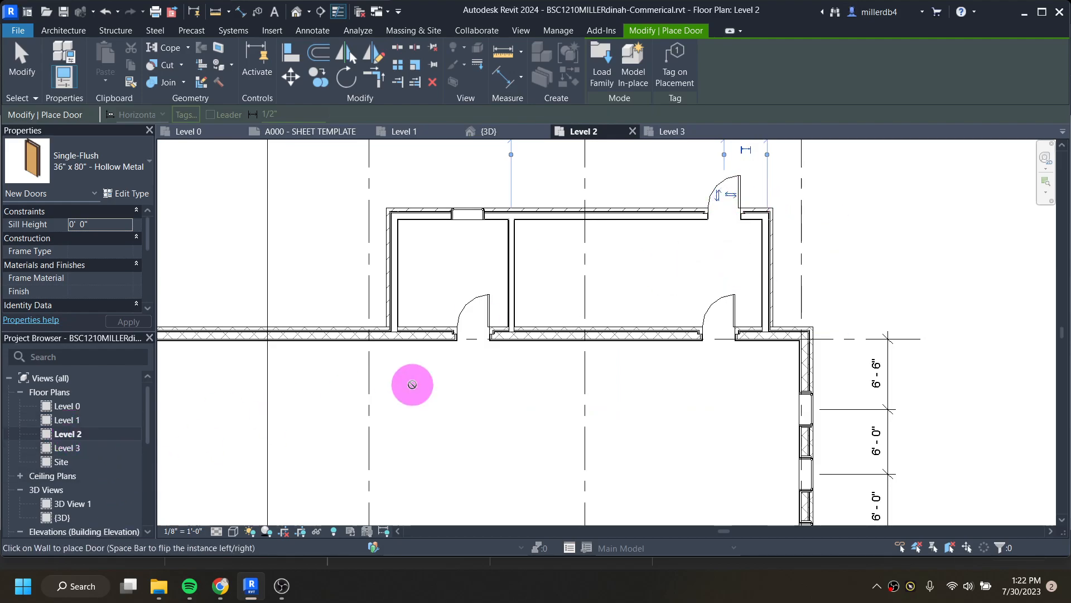
key("Escape")
left_click(741, 193)
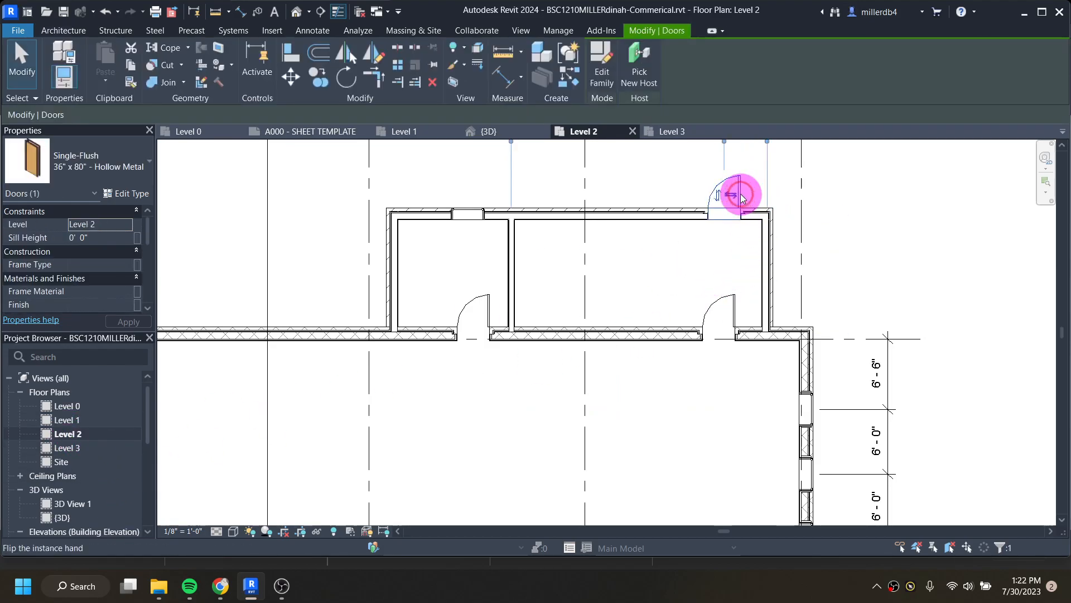
key("Delete")
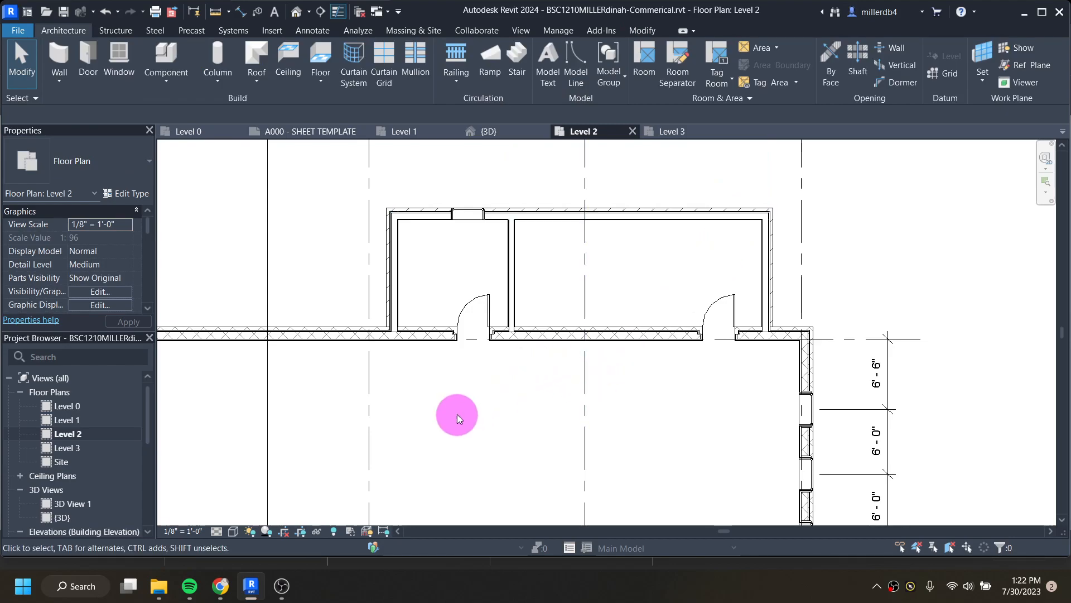
In the Level 1 floor plan, place two 36" x 80" Single-Flush doors along grid A, about 7'-6" and 4'-0" from the extension's west and east walls.
double_click(68, 418)
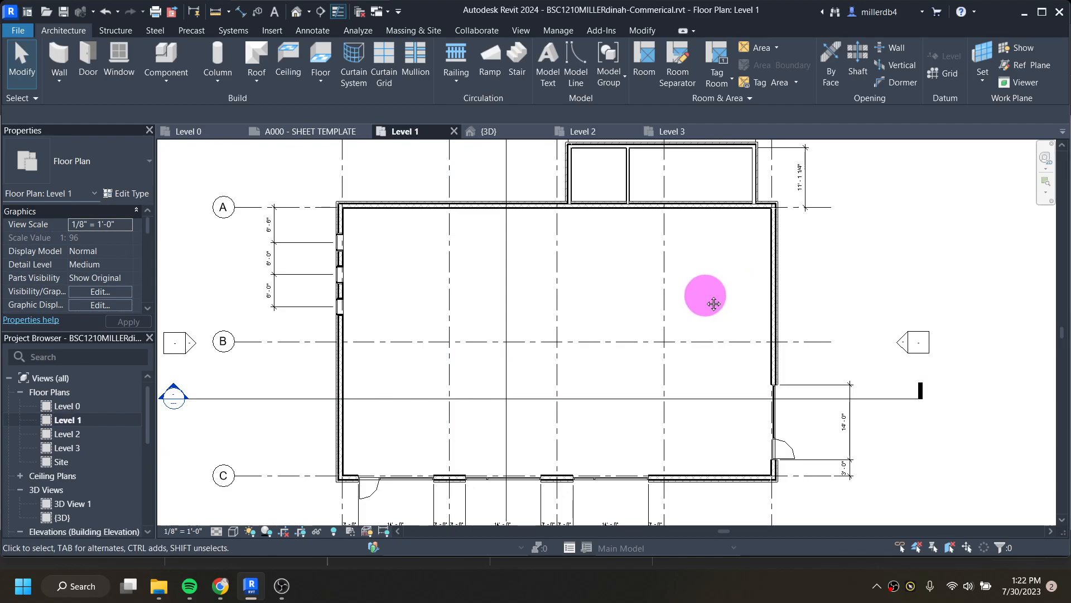
middle_click_drag(707, 294, 701, 366)
scroll(672, 342, "up", 1)
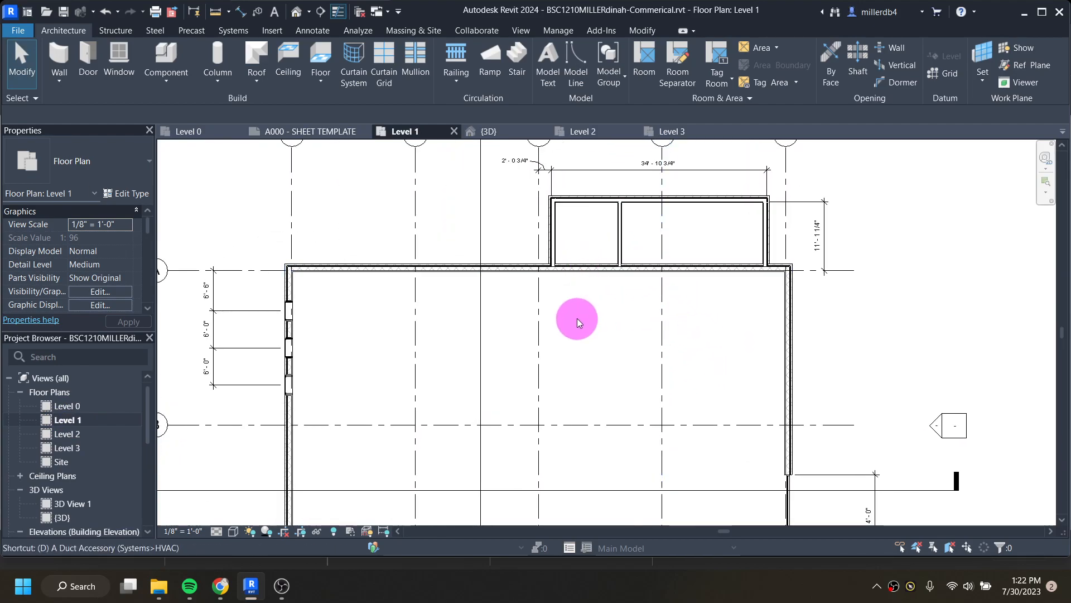
key("d")
key("r")
scroll(599, 265, "up", 2)
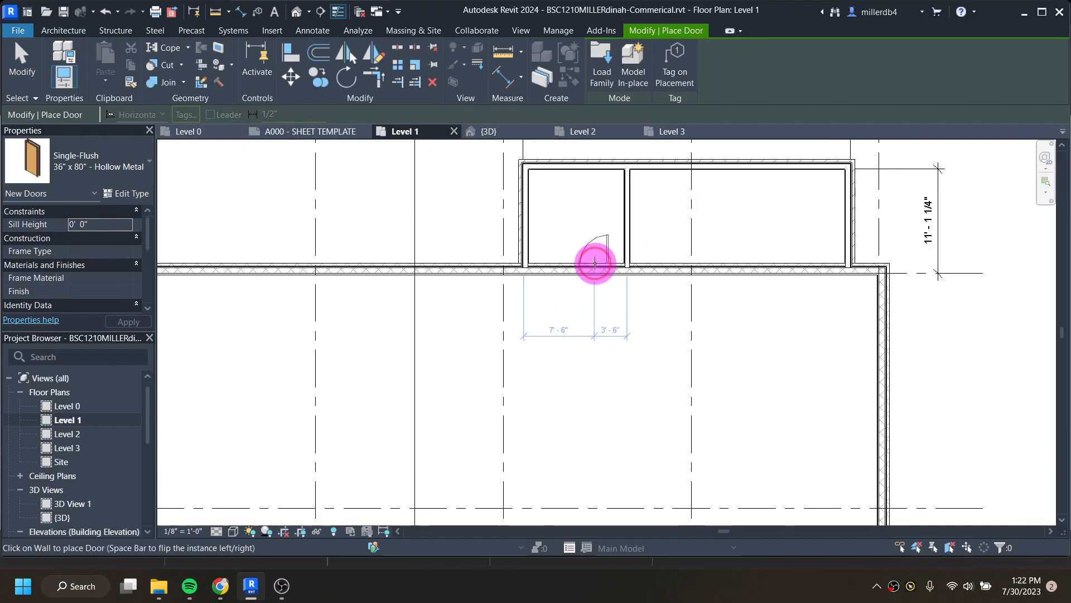
left_click(595, 263)
left_click(813, 262)
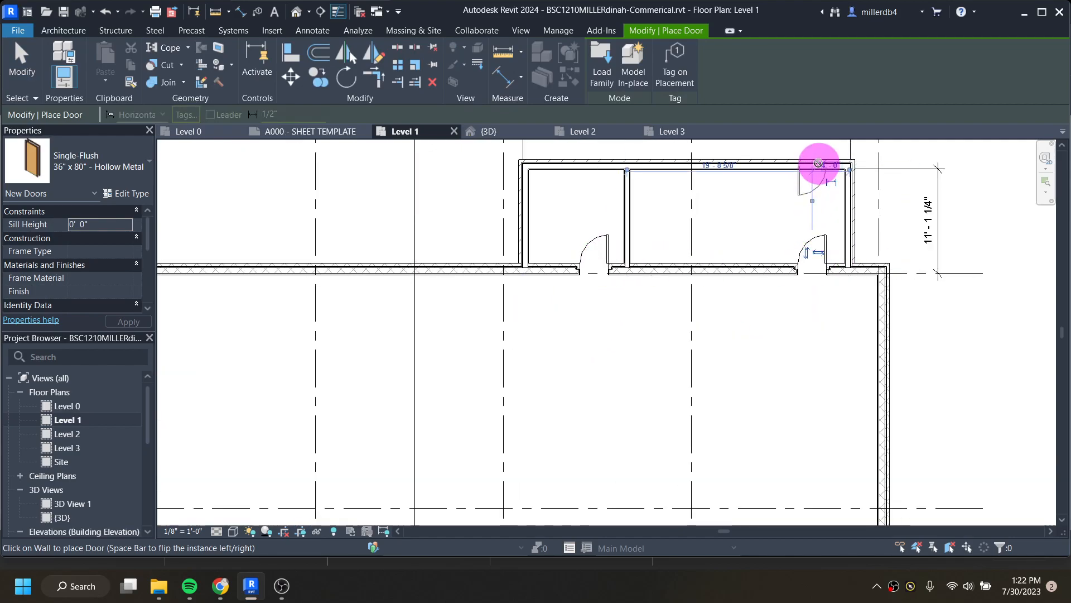
Place an outward-swinging 36" x 80" Single-Flush door in the Level 1 extension's north exterior wall, about 3'-6" from its east wall.
middle_click_drag(819, 163, 778, 280)
scroll(777, 254, "up", 2)
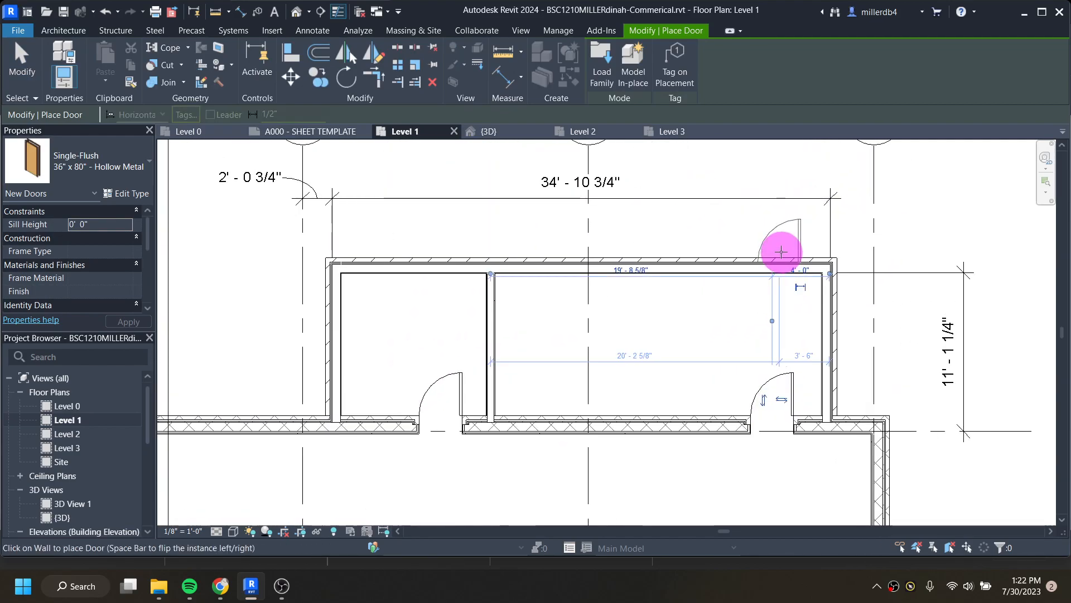
left_click(777, 262)
scroll(664, 384, "down", 3)
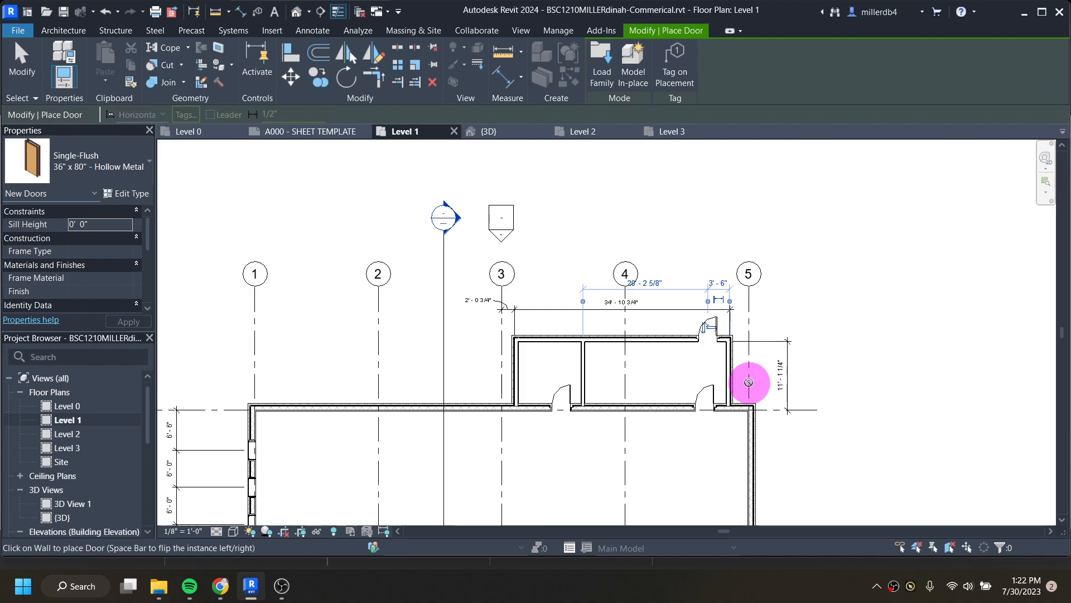
In the Level 3 floor plan, place two 36" x 80" Single-Flush doors in the extension's south wall, about 7'-6" from its west and 4'-0" from its east wall.
double_click(69, 449)
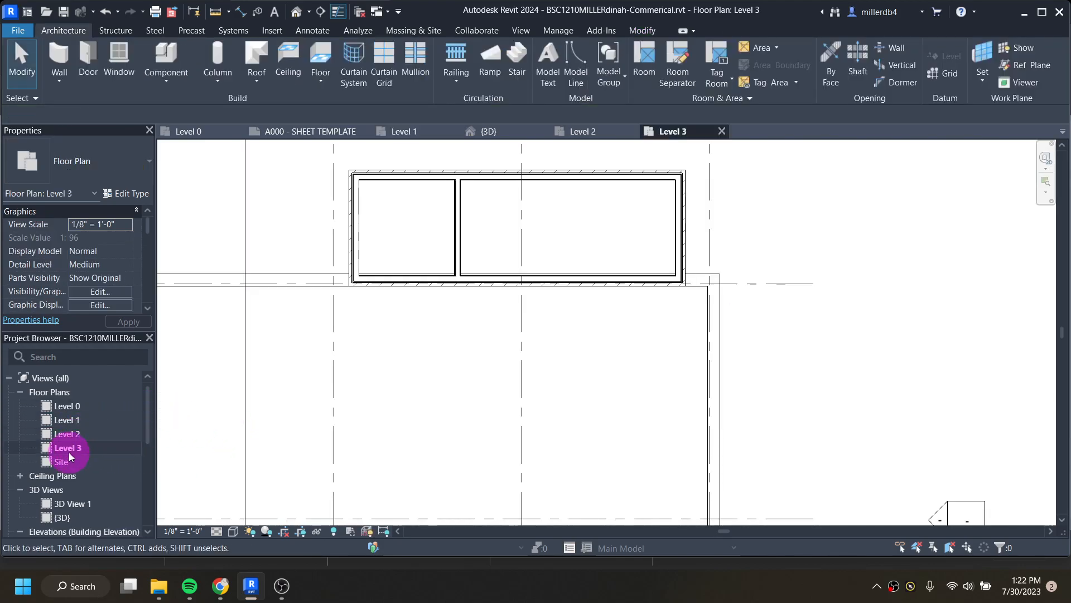
key("d")
key("r")
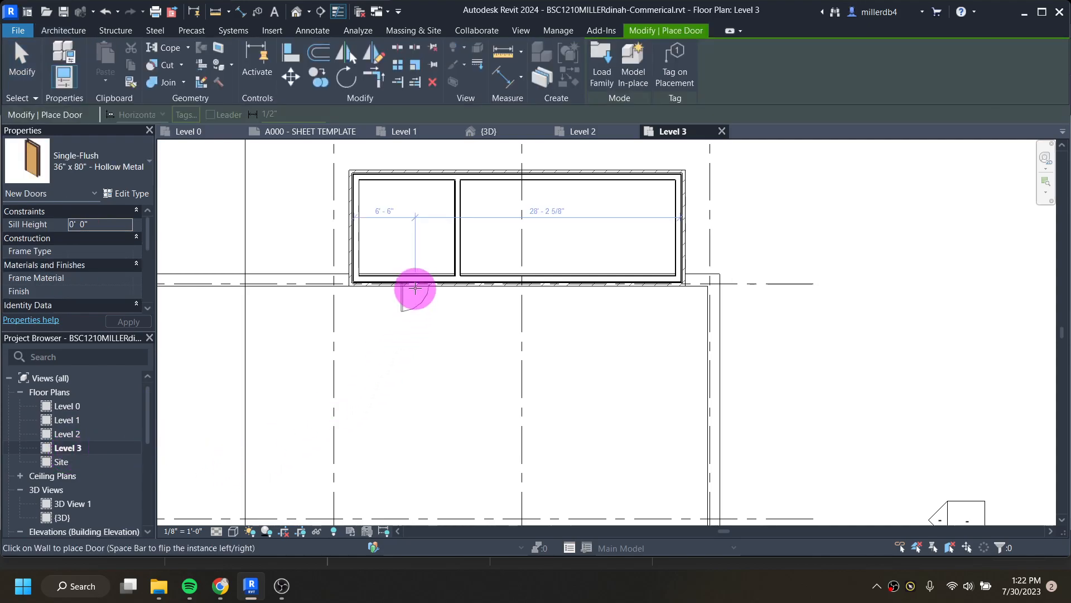
left_click(426, 273)
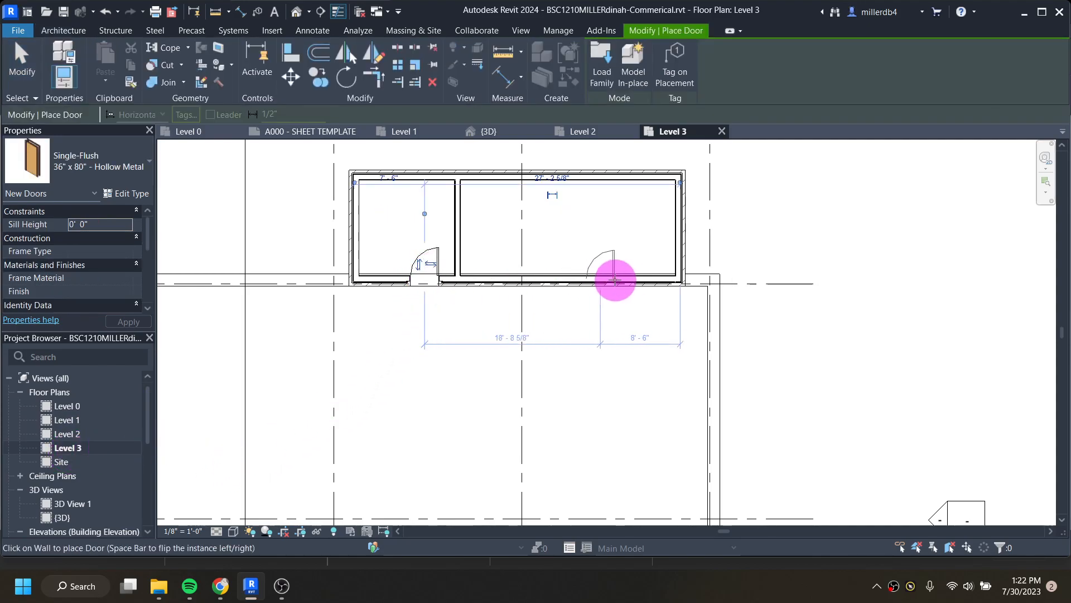
left_click(641, 276)
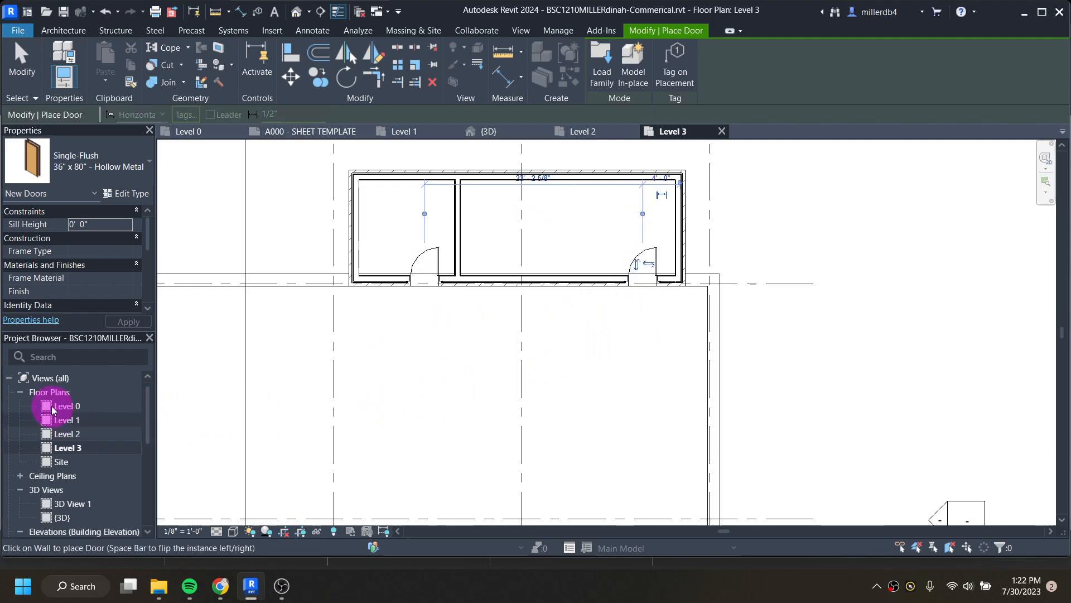
Return to the Level 1 floor plan, then examine the dimensions locating the restroom and stairwell doors on page 4 of the PDF plans in Chrome.
double_click(70, 423)
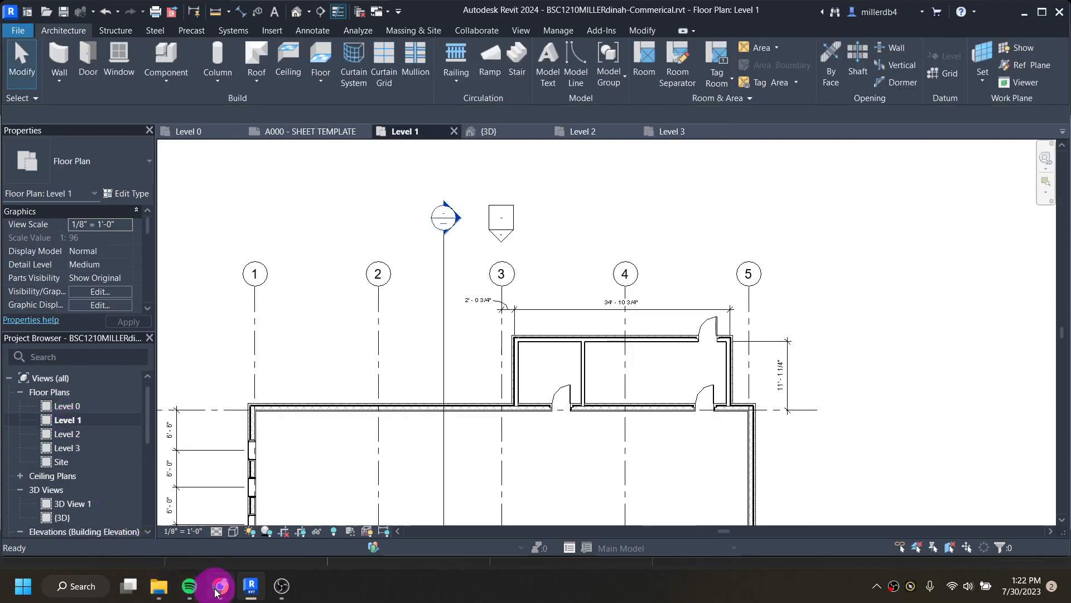
mouse_move(217, 586)
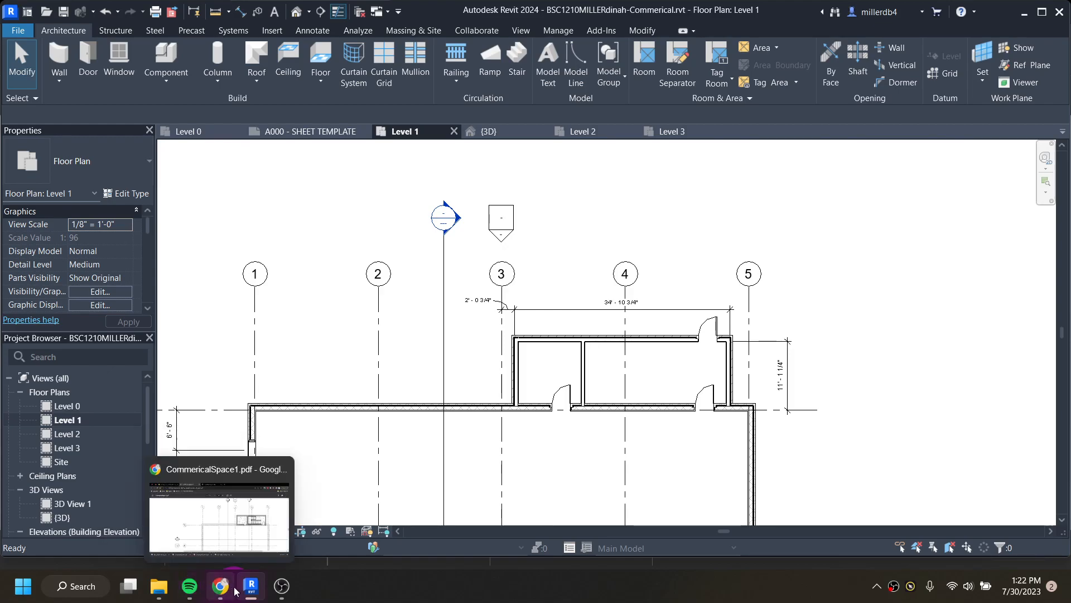
left_click(221, 590)
scroll(842, 326, "down", 5)
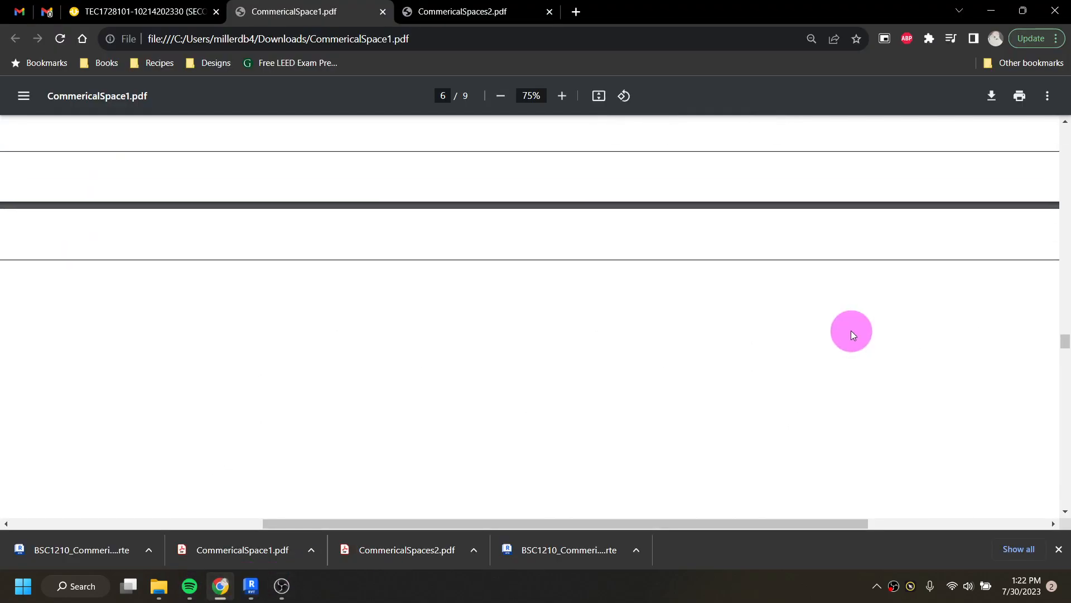
scroll(855, 335, "up", 5)
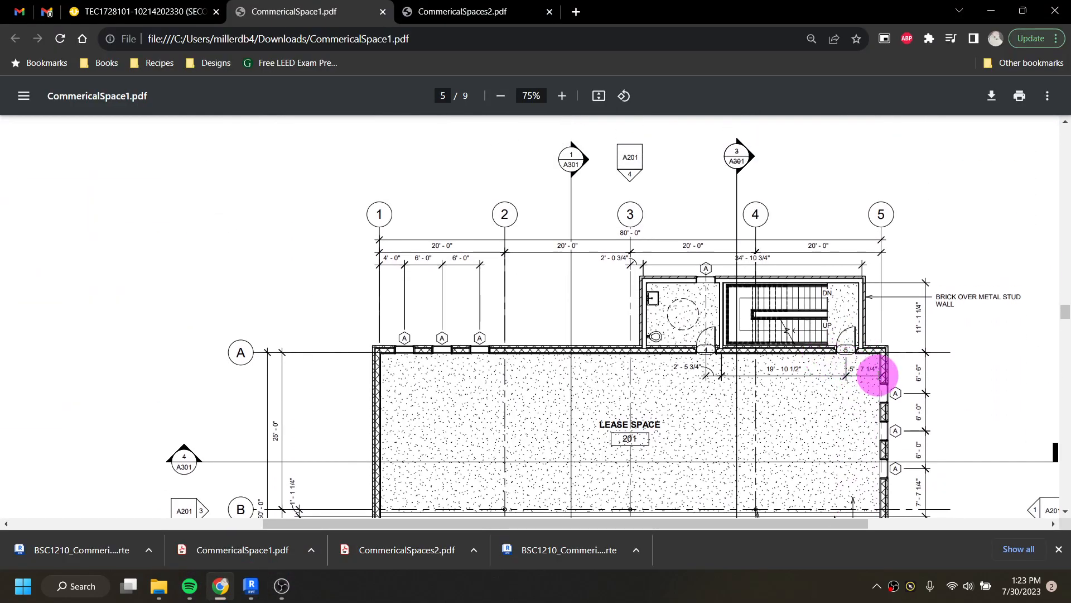
scroll(887, 375, "up", 10)
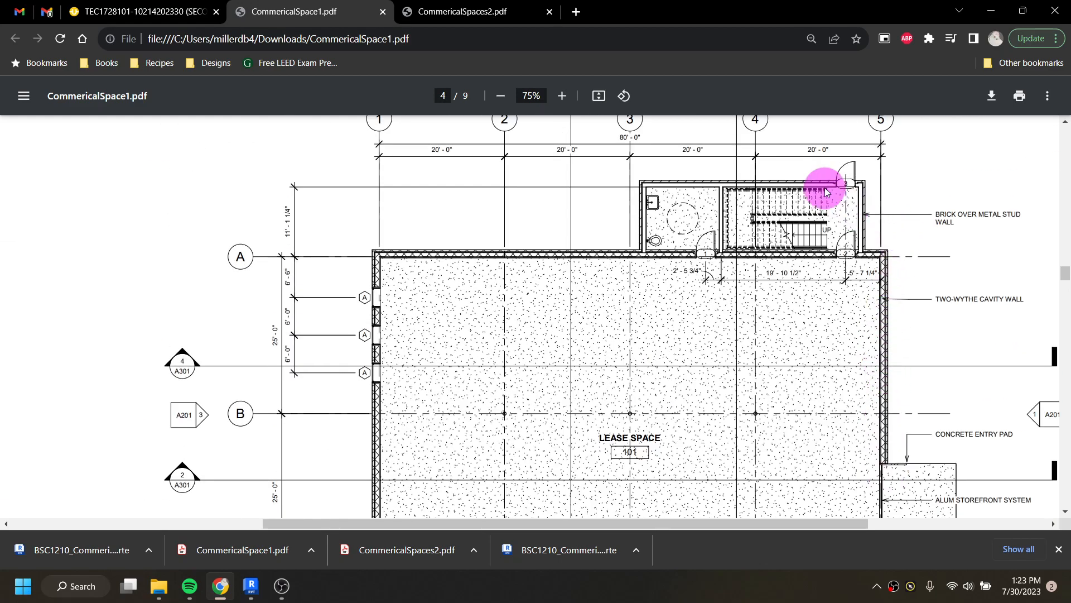
left_click(575, 97)
left_click(576, 98)
left_click(575, 97)
left_click_drag(524, 521, 822, 530)
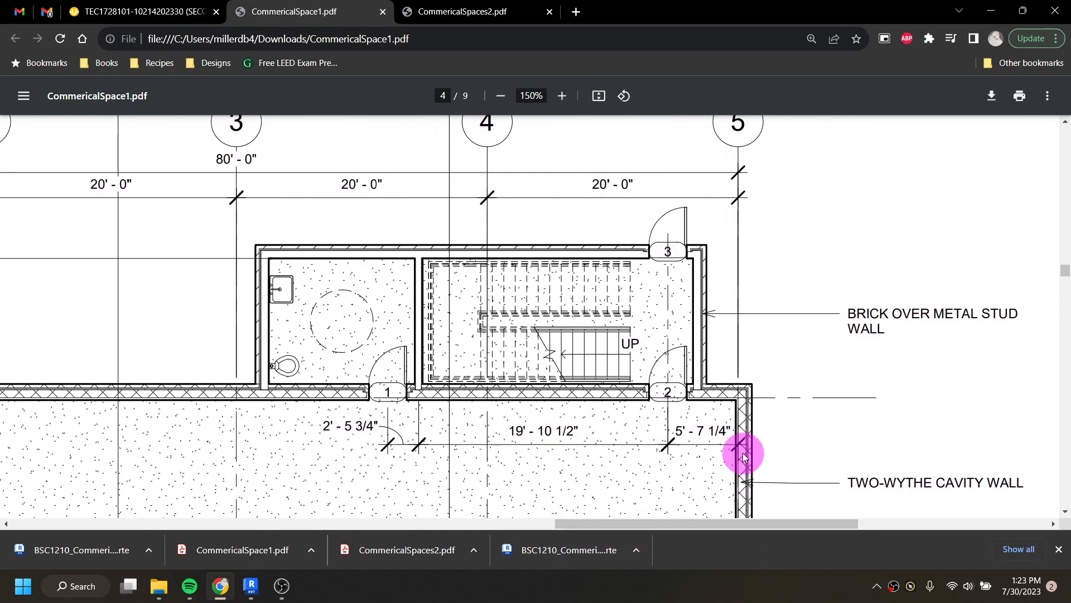
left_click(562, 95)
left_click(562, 96)
scroll(891, 340, "down", 3)
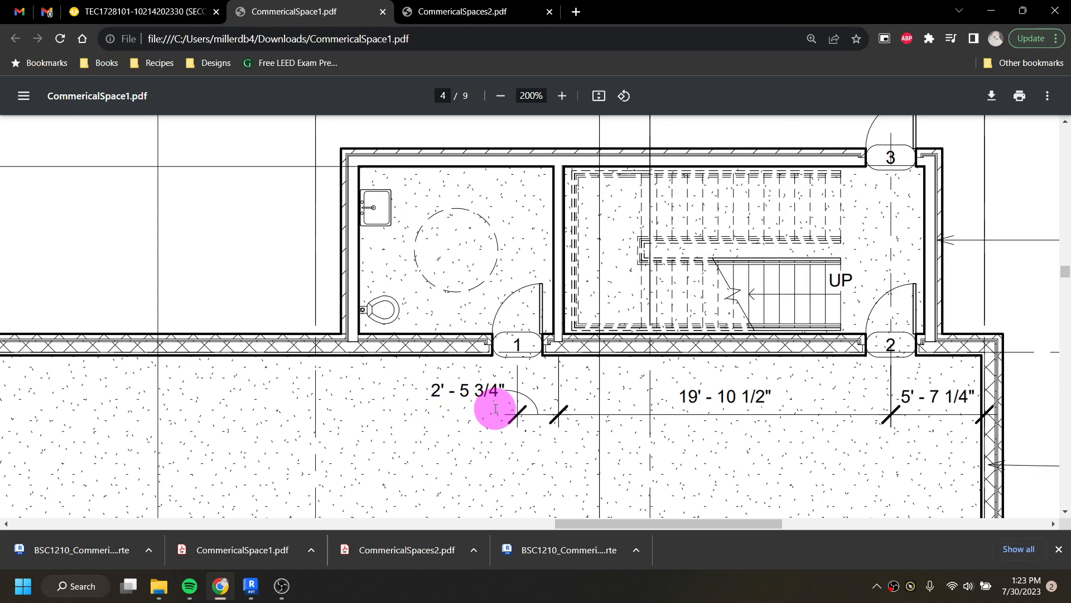
Switch from the PDF plans back to the Level 1 floor plan in Revit, at the restroom and stairwell extension.
left_click(257, 588)
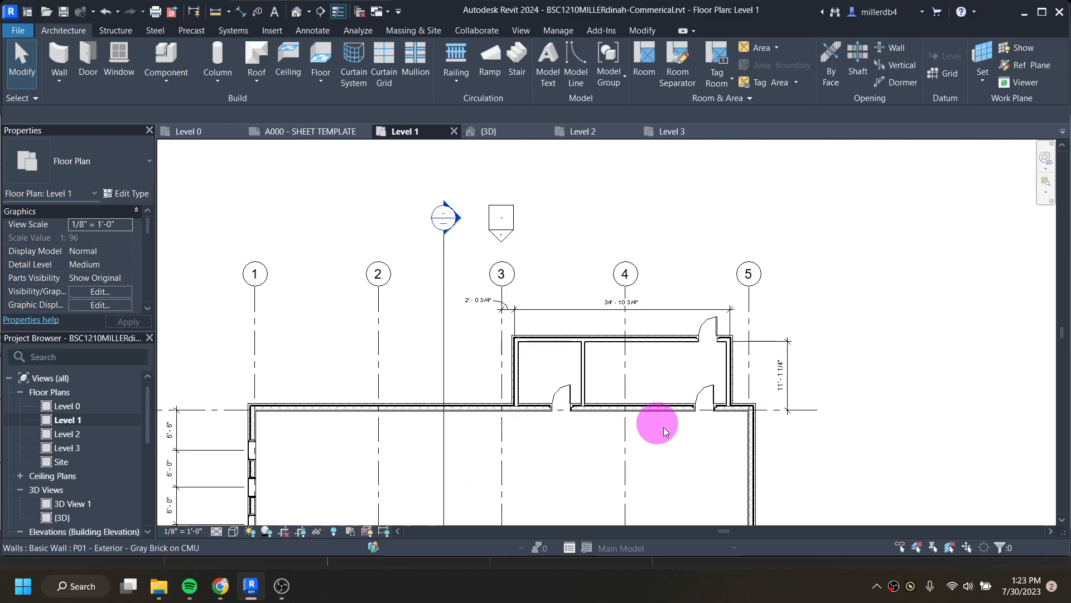
middle_click_drag(715, 413, 702, 364)
scroll(702, 364, "up", 4)
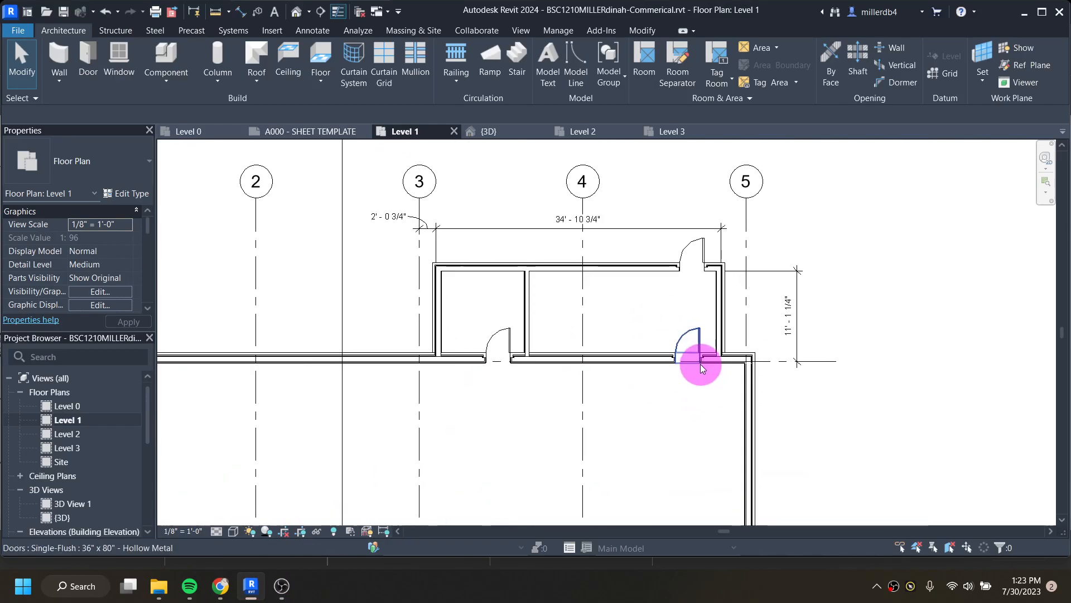
left_click(702, 367)
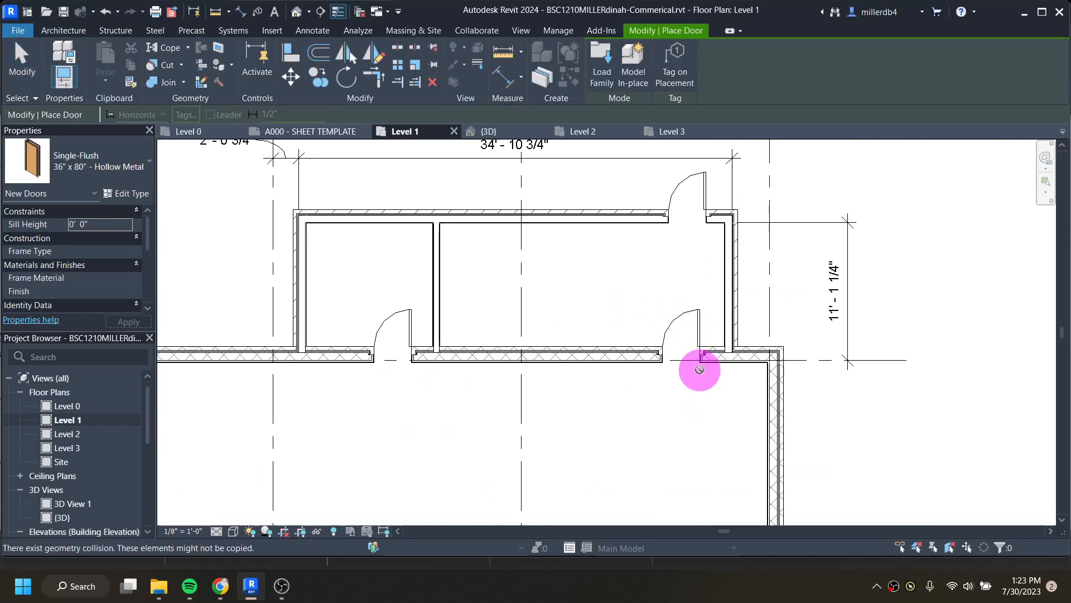
left_click(701, 393)
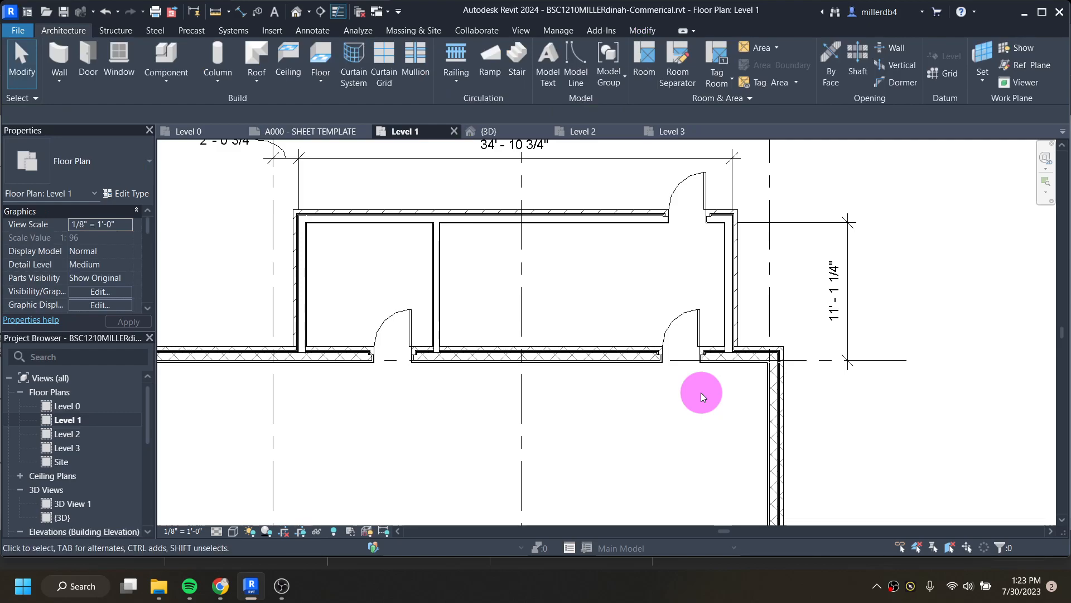
Dimension Level 1 in one aligned string from grid 5 through the south stairwell door's center and partition centerline to the restroom door's center.
key("d")
key("i")
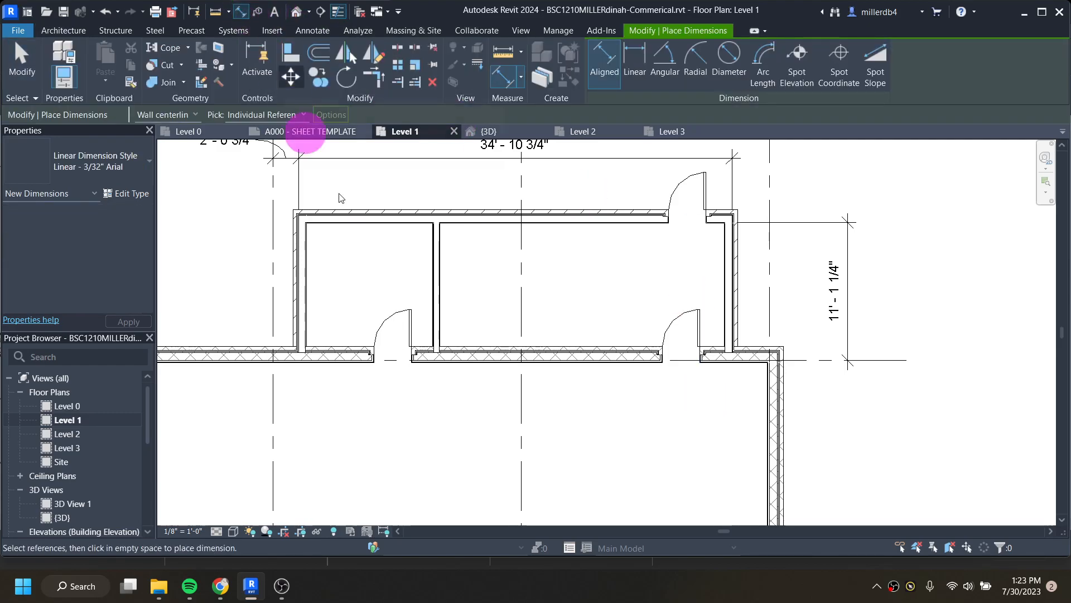
scroll(770, 335, "up", 5)
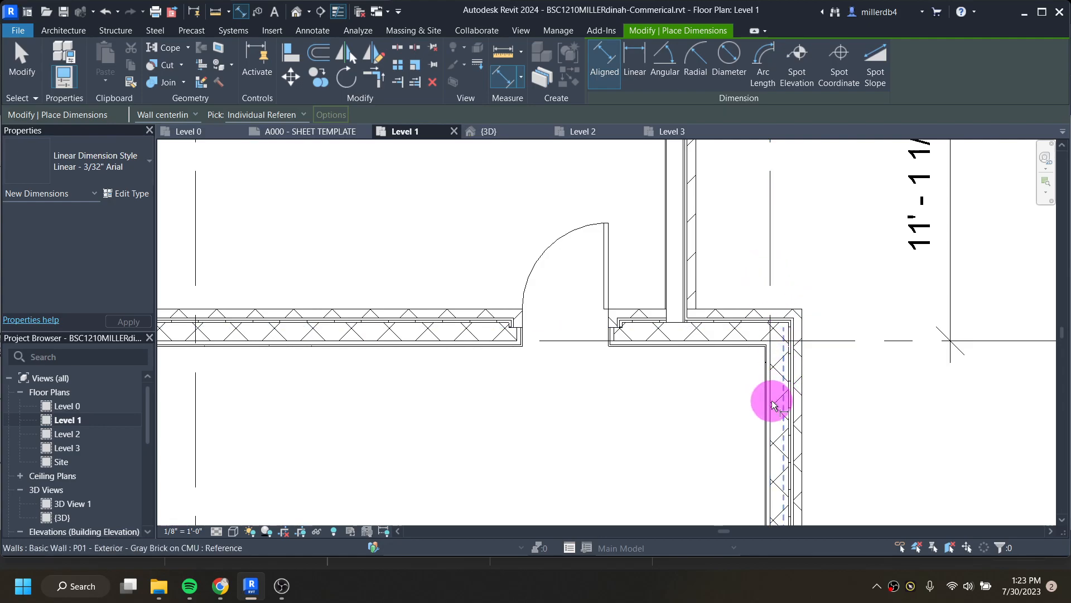
scroll(772, 406, "up", 2)
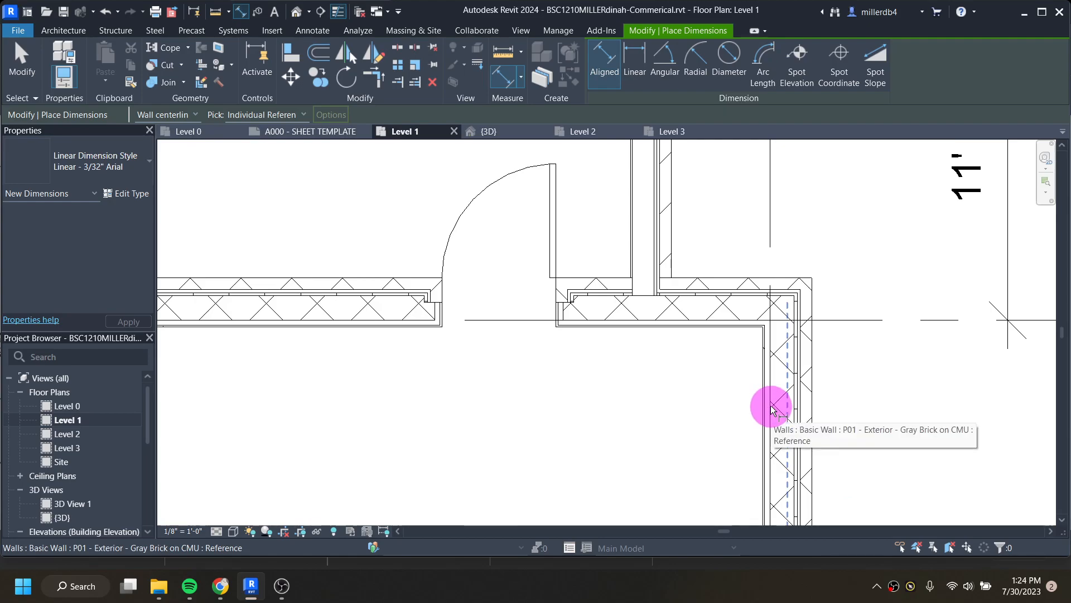
key("Tab")
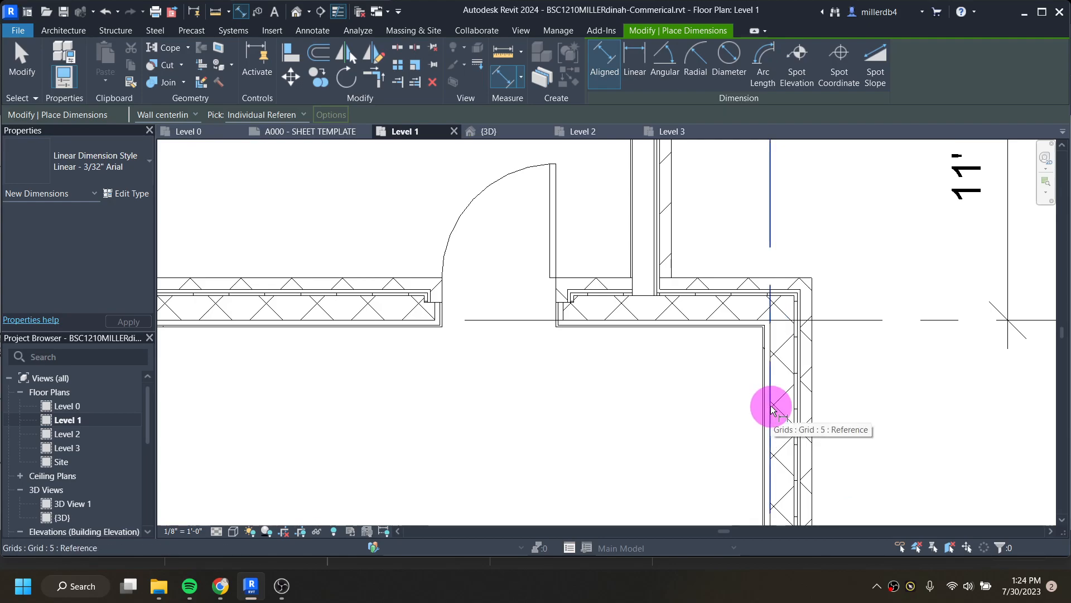
left_click(772, 409)
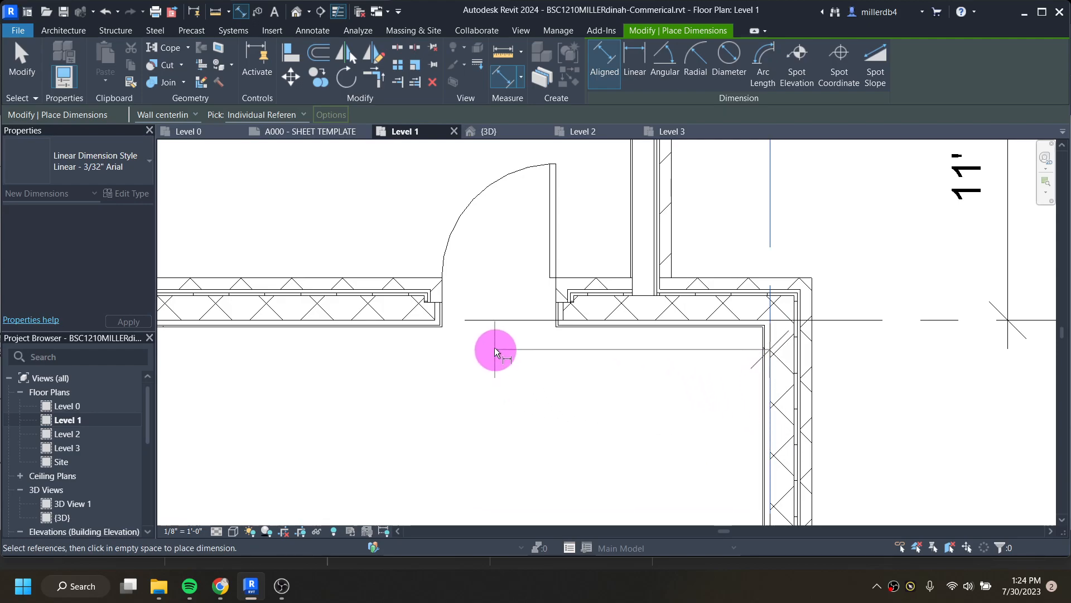
left_click(497, 317)
scroll(497, 324, "down", 3)
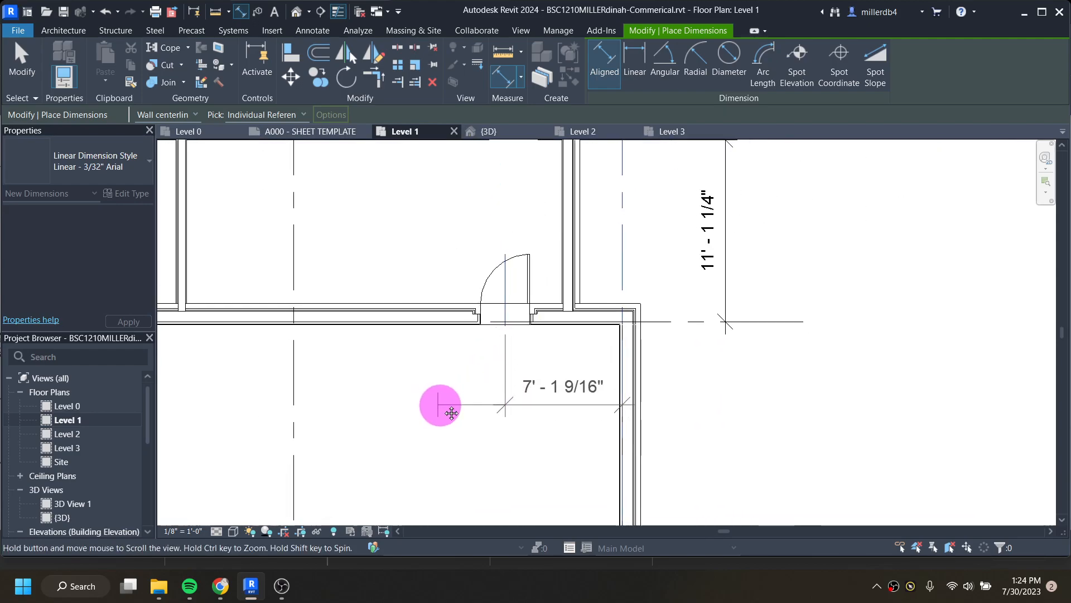
middle_click_drag(446, 412, 598, 396)
left_click(472, 333)
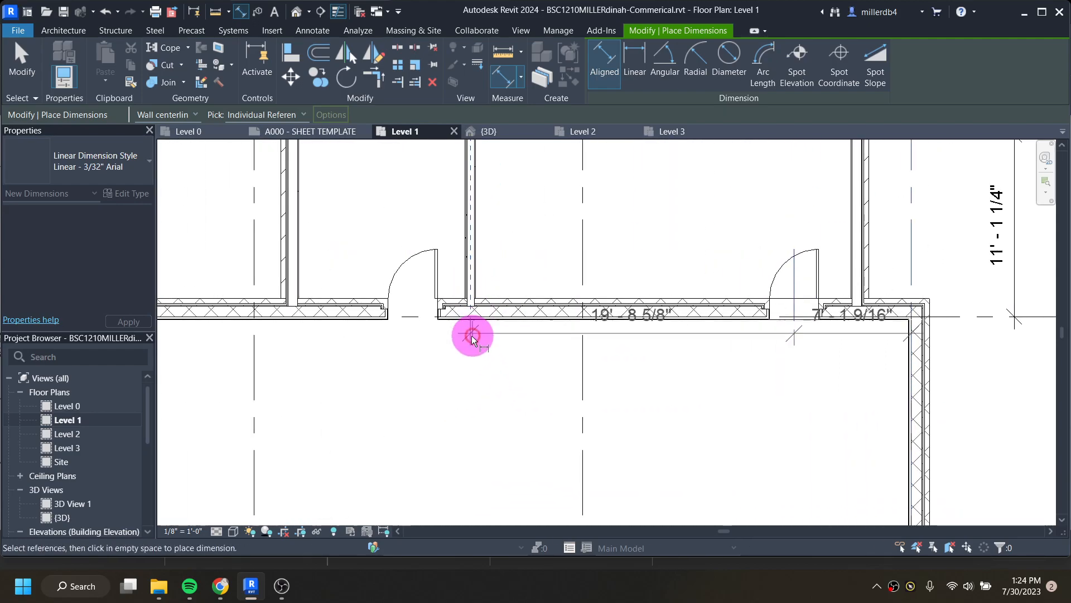
left_click(412, 307)
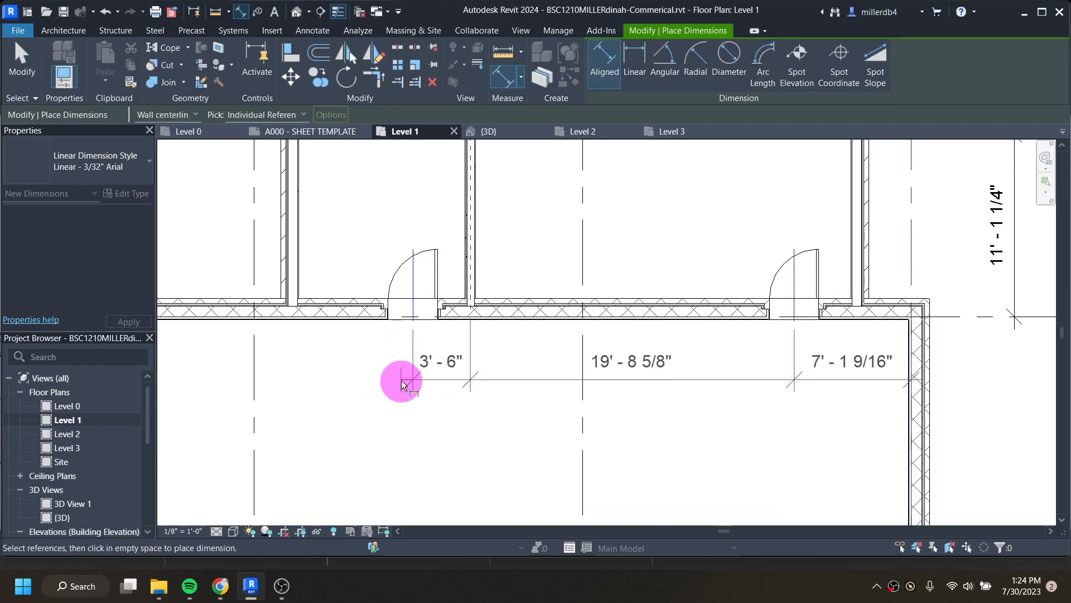
left_click(411, 388)
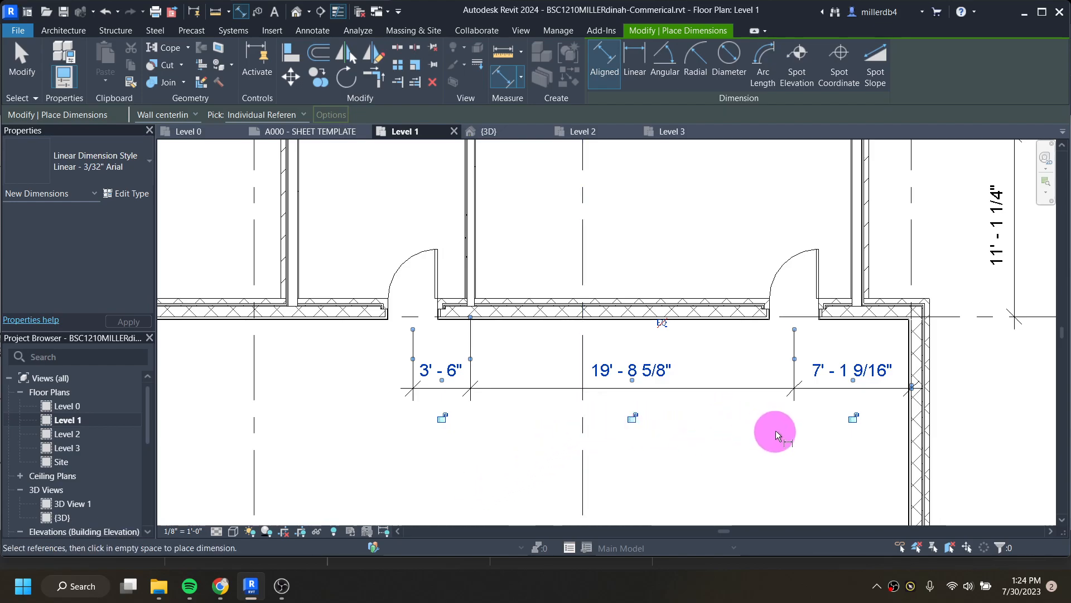
key("Escape")
key("Escape")
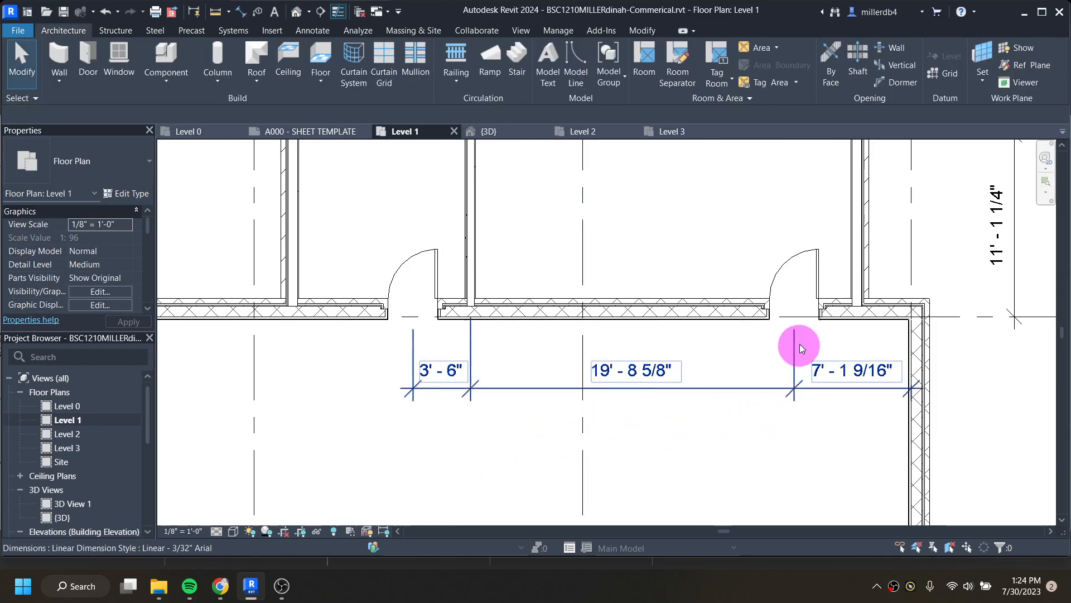
Set the distance between the Level 1 south stairwell door's center and grid 5 to 5'-7 1/4".
left_click(817, 273)
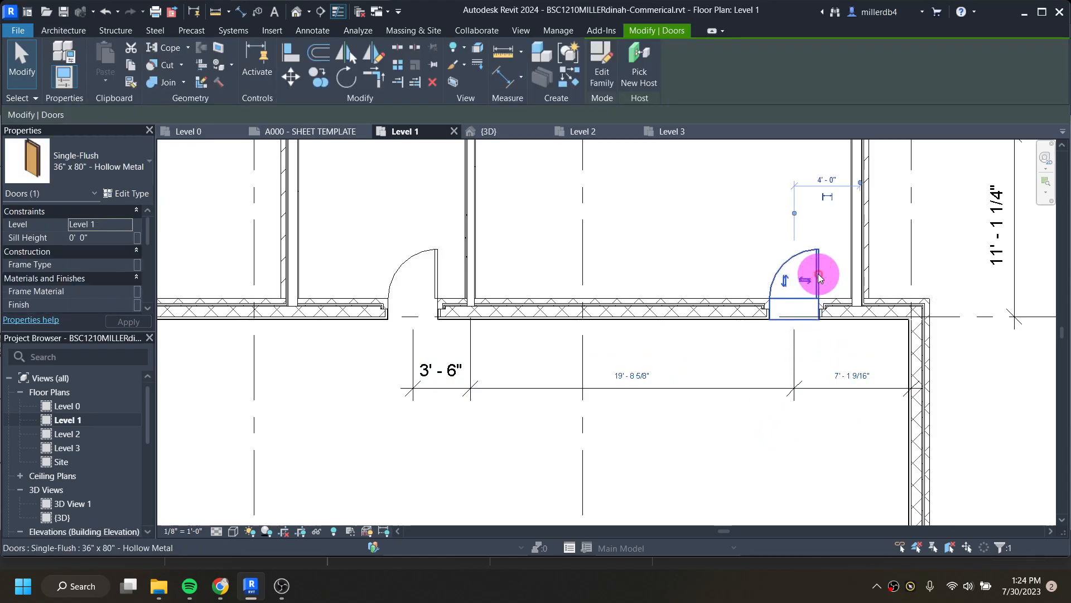
left_click(853, 376)
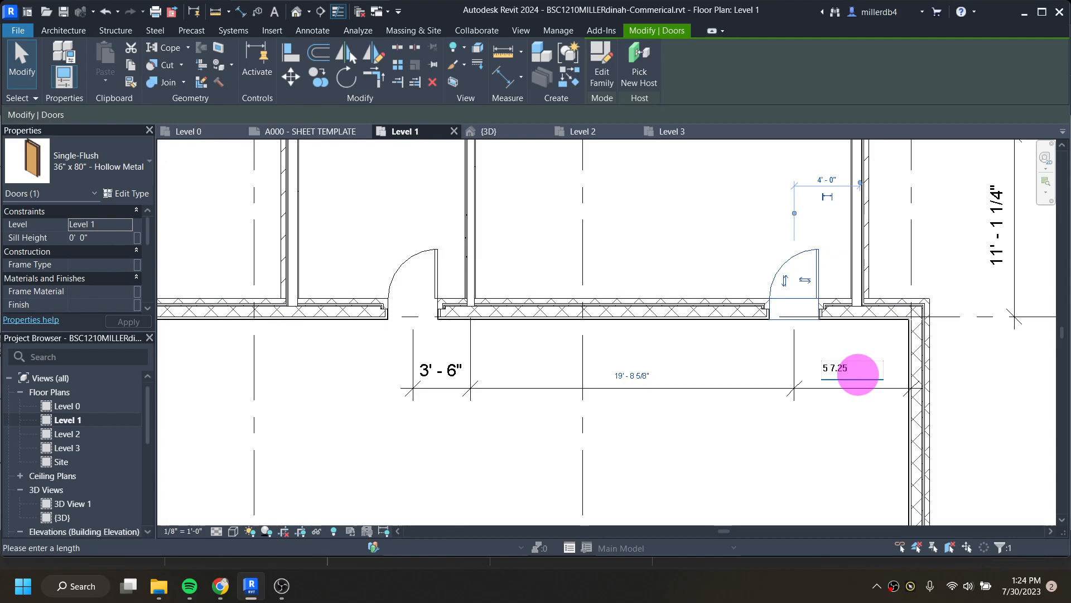
type("5 7.25")
key("Return")
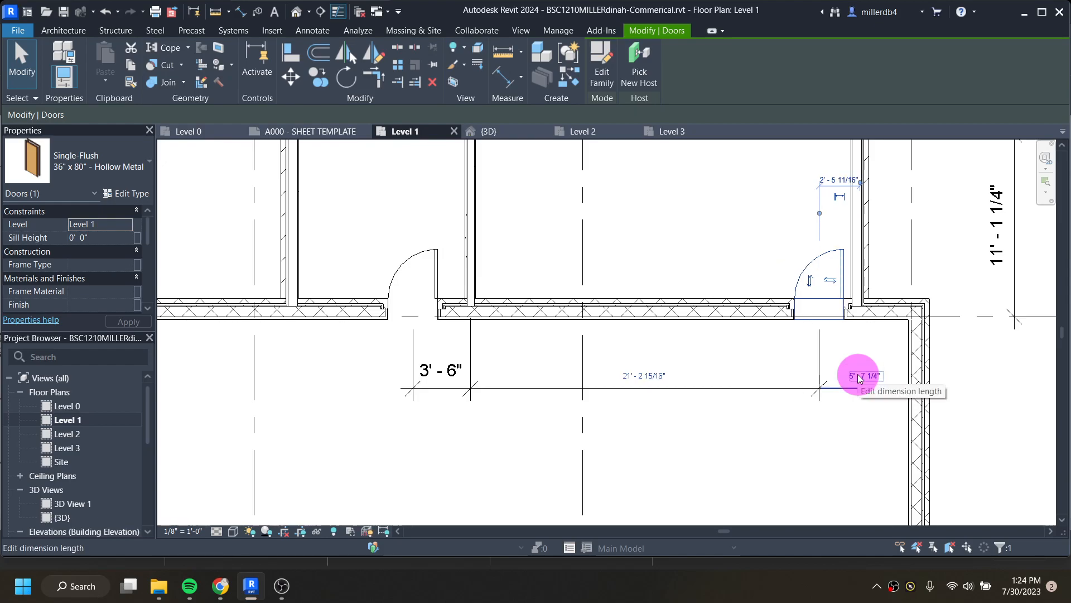
Move the partition between restroom and stairwell so its centerline is 19'-10 1/2" from the south stairwell door's center.
left_click(468, 234)
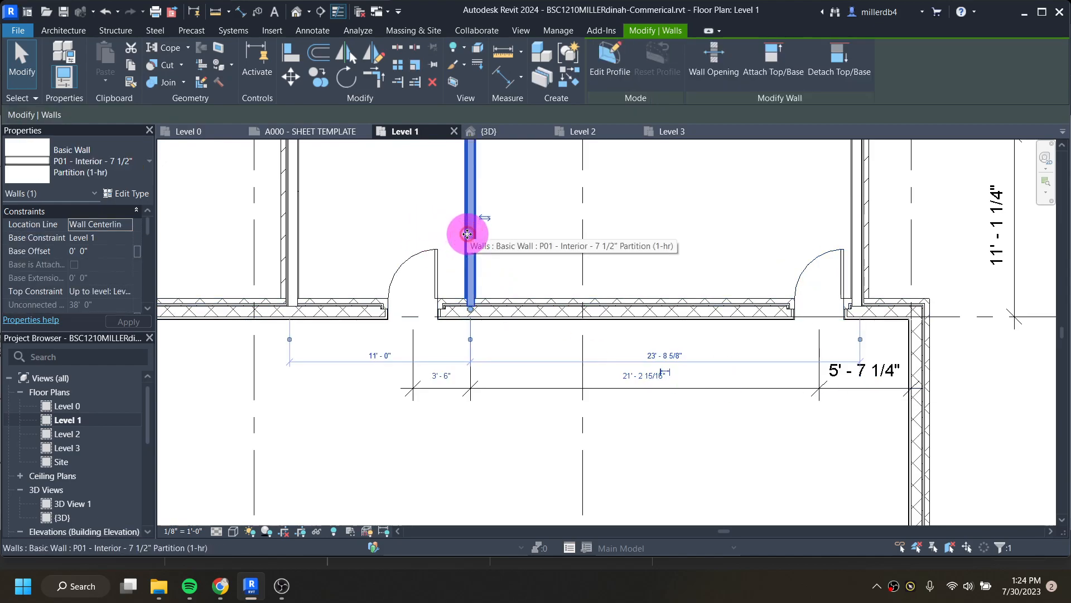
left_click(617, 379)
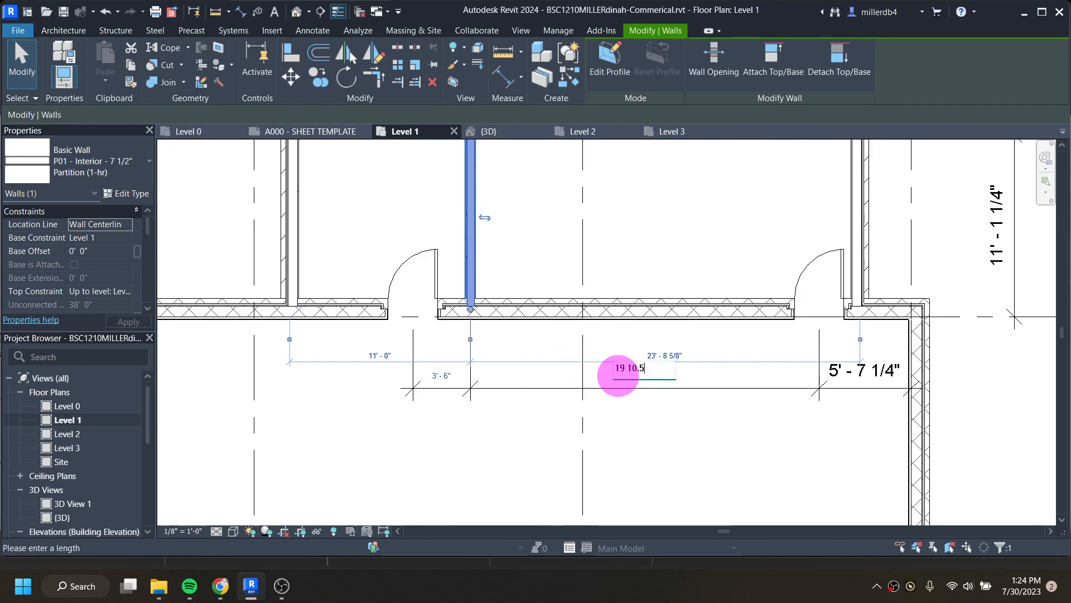
type("19 10.5")
key("Return")
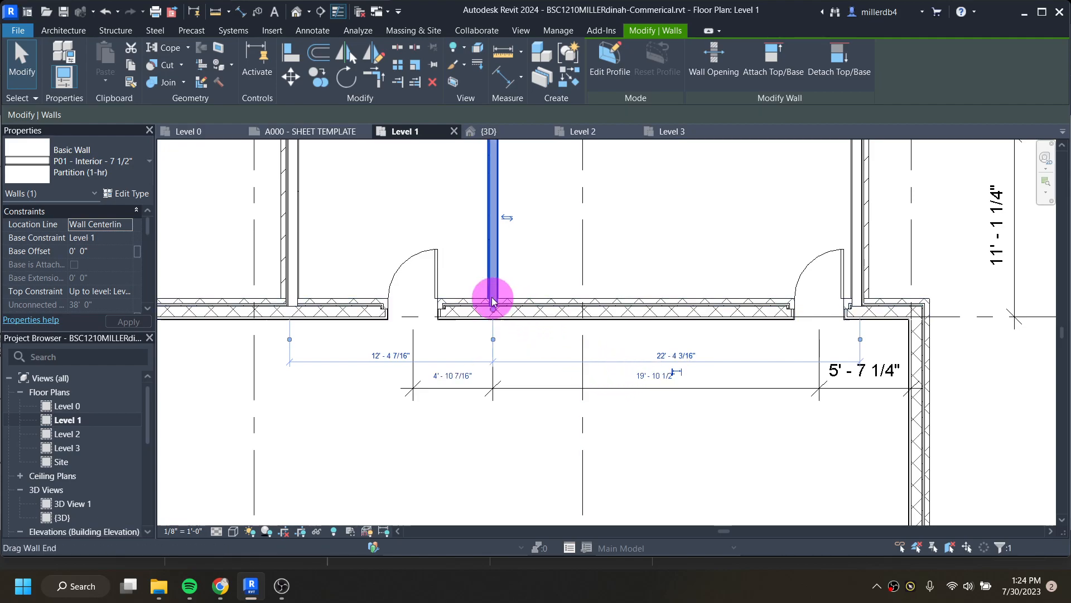
Set the Level 1 restroom door's center 2'-5 3/4" from the partition's centerline.
left_click(437, 288)
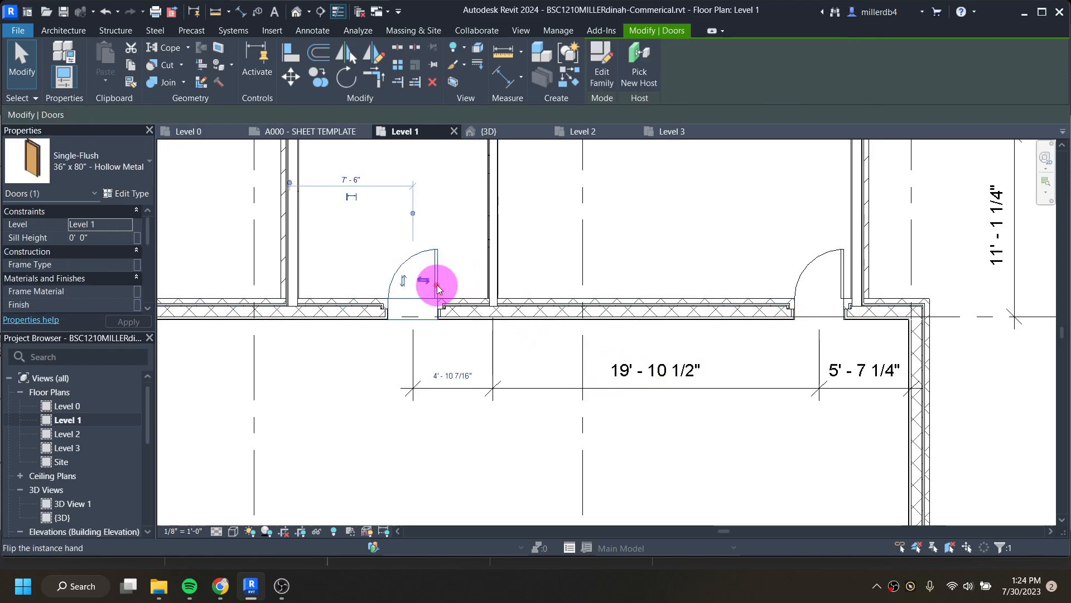
left_click(452, 379)
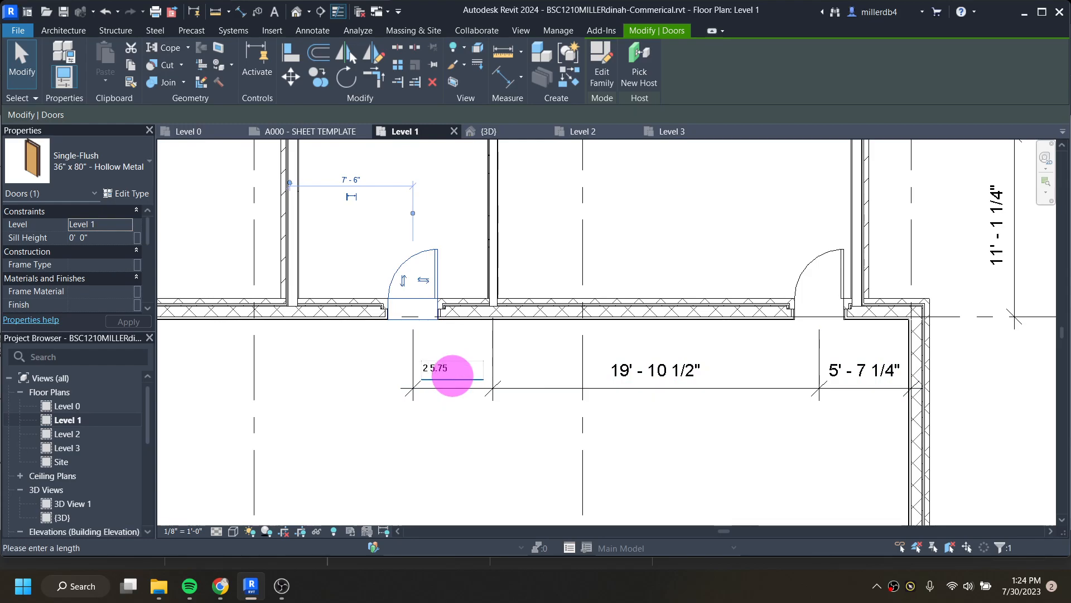
type("2 5.75")
key("Return")
scroll(453, 381, "down", 2)
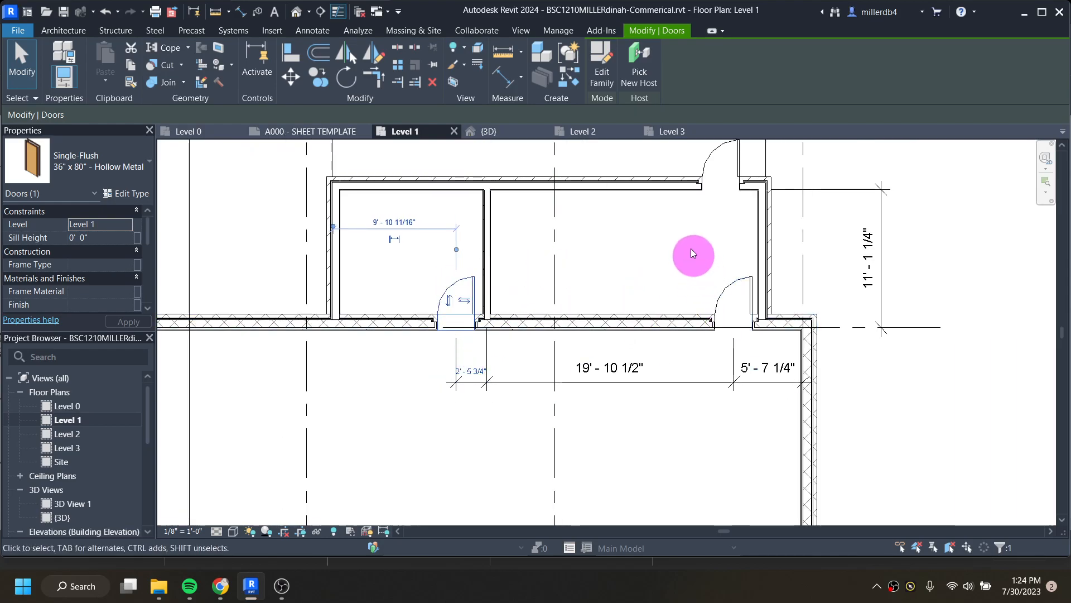
Align the center of the stairwell's north exterior door on Level 1 with the center of its south door.
middle_click_drag(719, 217, 700, 252)
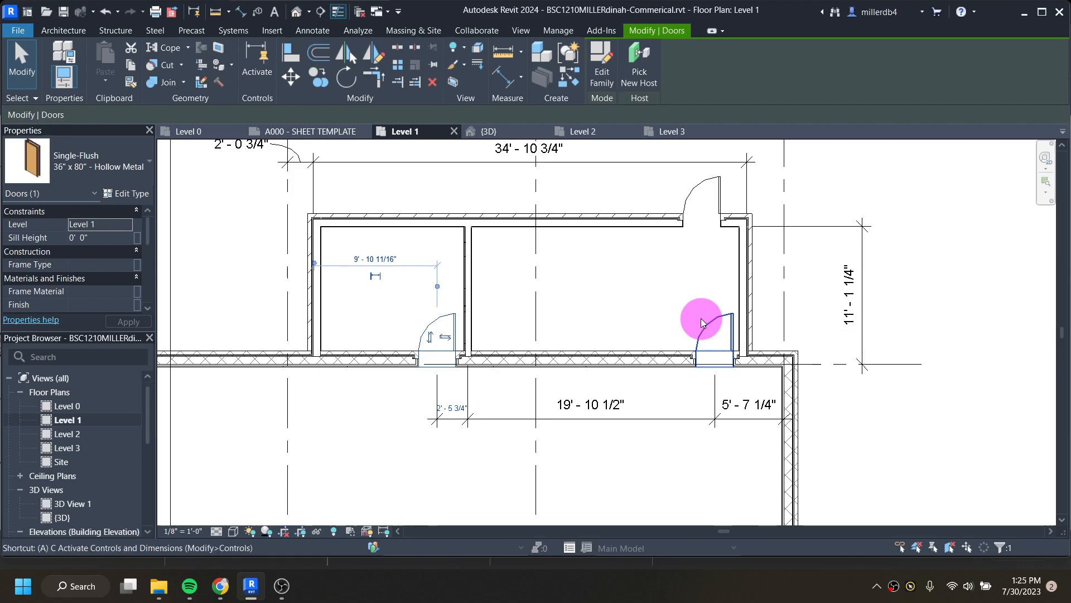
key("a")
key("l")
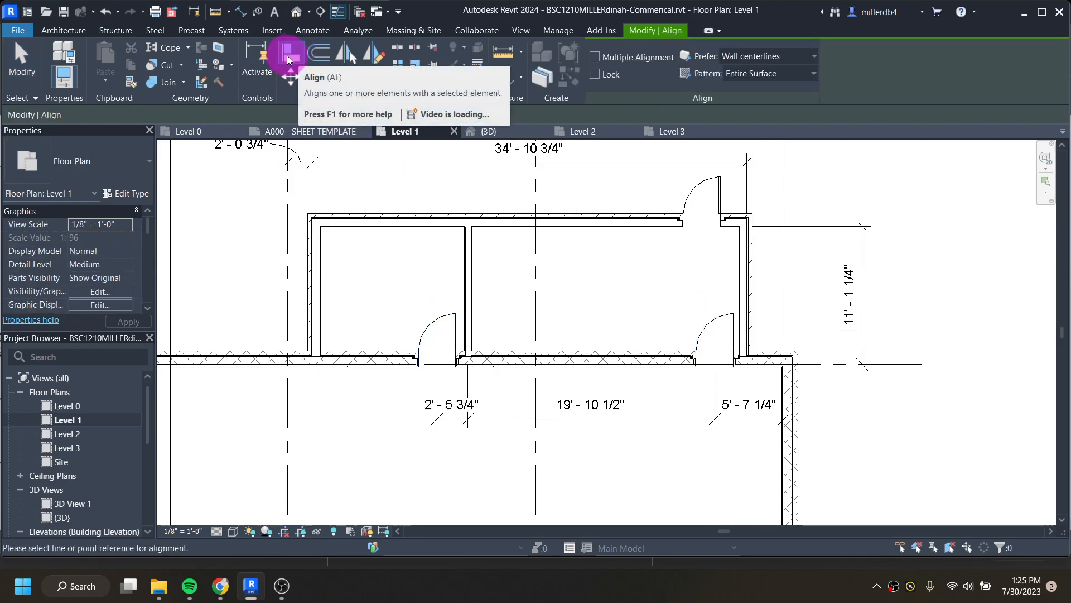
left_click(715, 352)
left_click(702, 220)
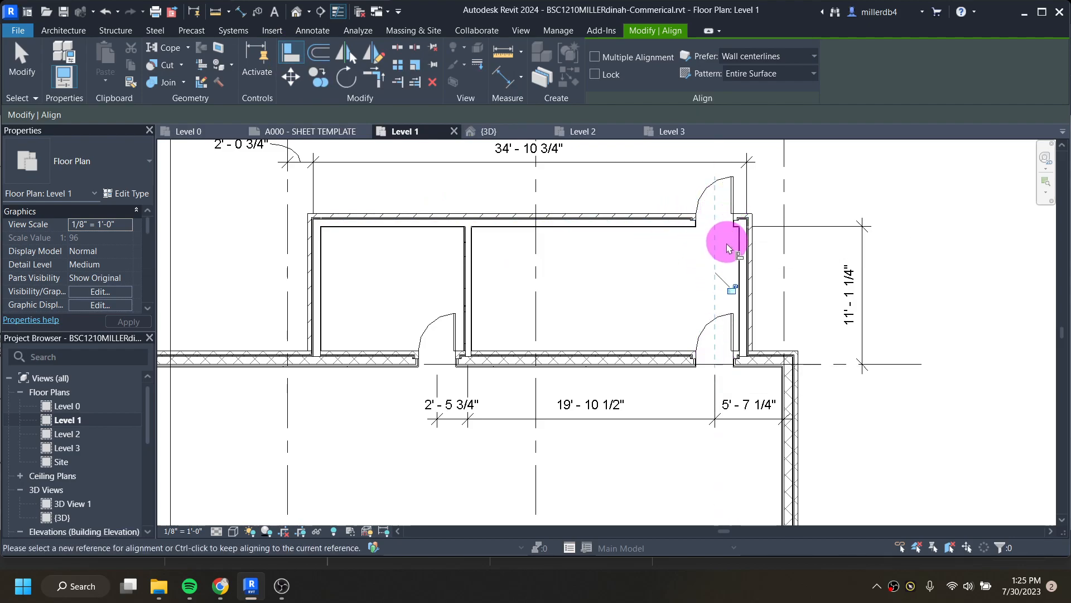
In the Level 2 floor plan, add an aligned dimension string from grid 5 through the stairwell door and partition to the restroom door.
double_click(63, 436)
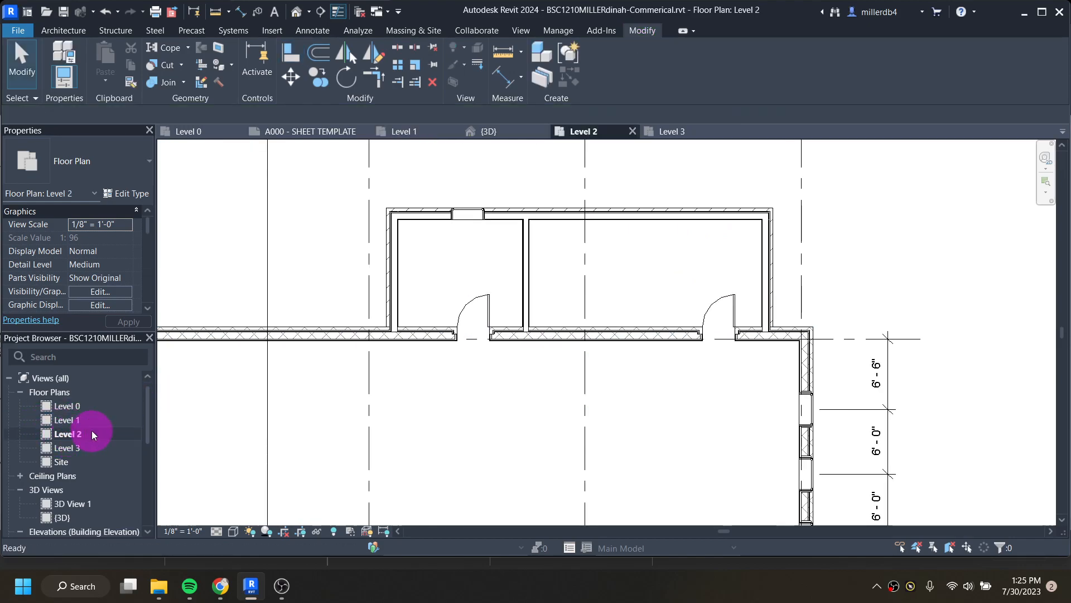
scroll(514, 333, "down", 2)
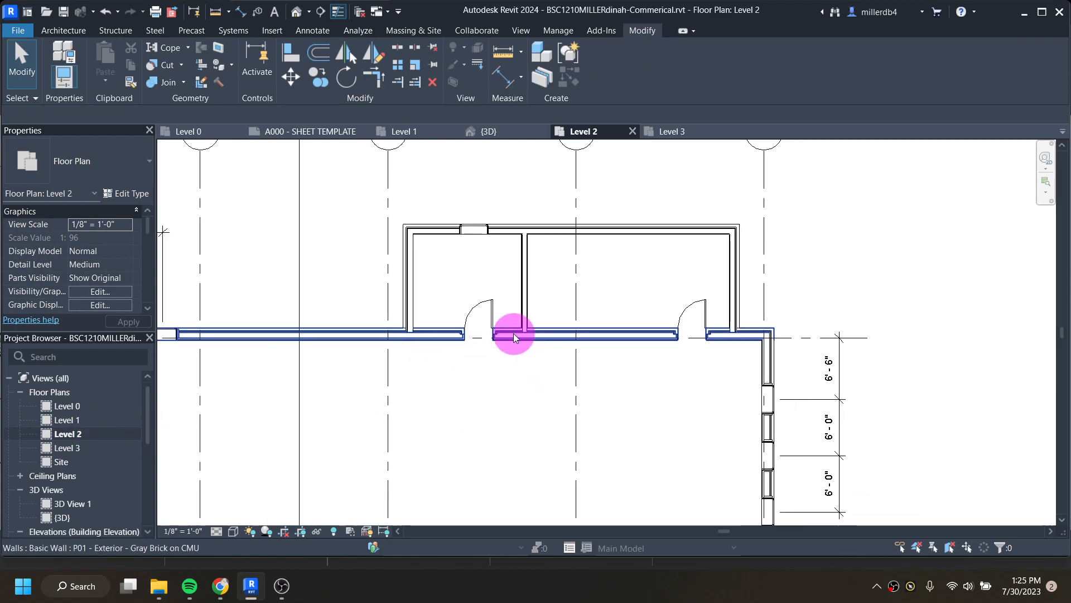
middle_click_drag(651, 327, 606, 317)
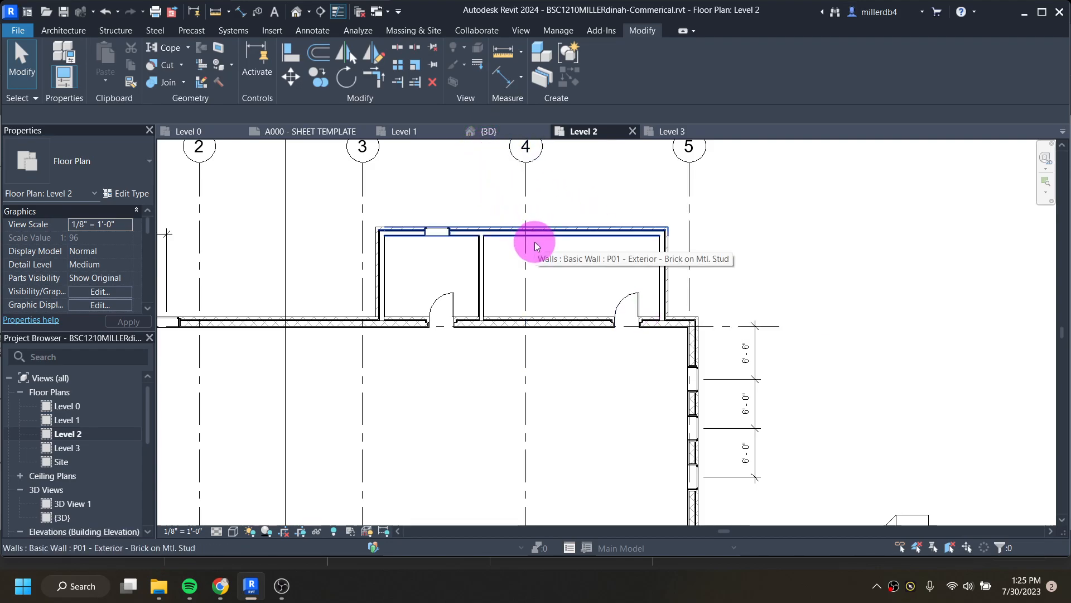
key("d")
key("i")
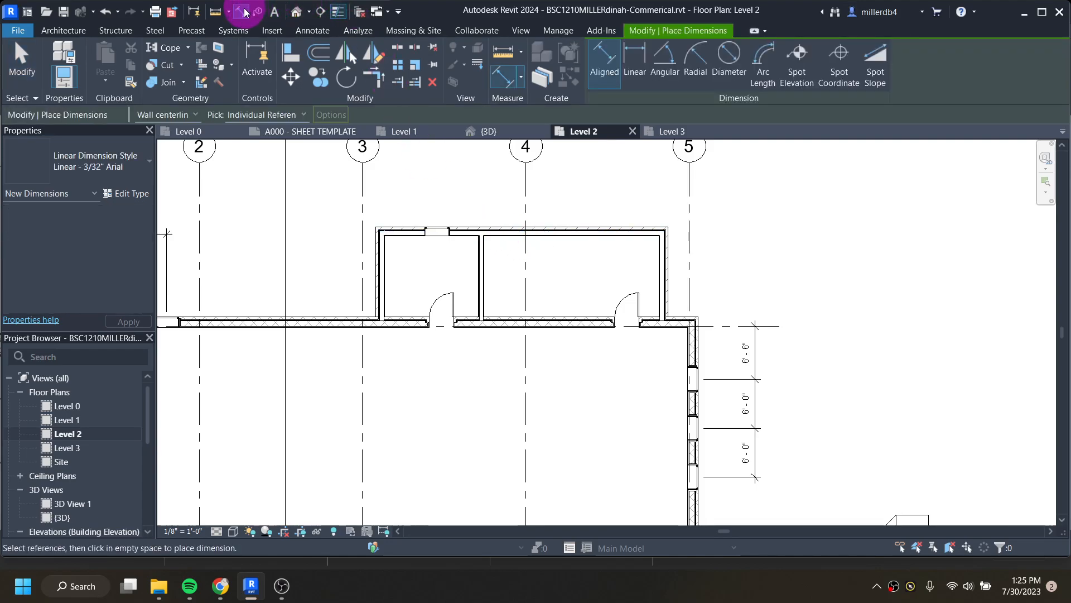
left_click(685, 310)
left_click(627, 319)
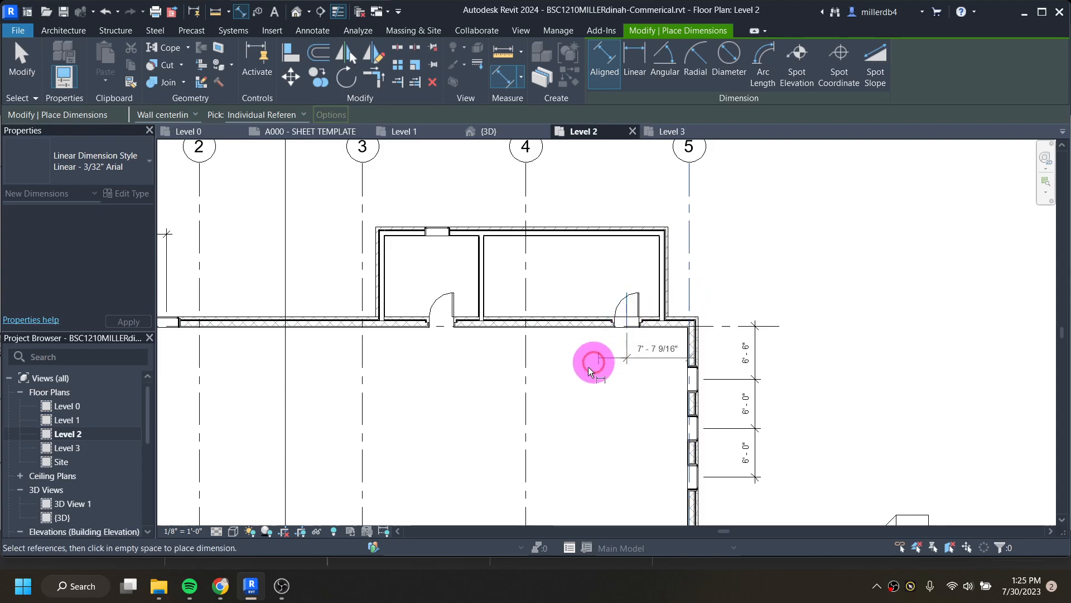
left_click(483, 315)
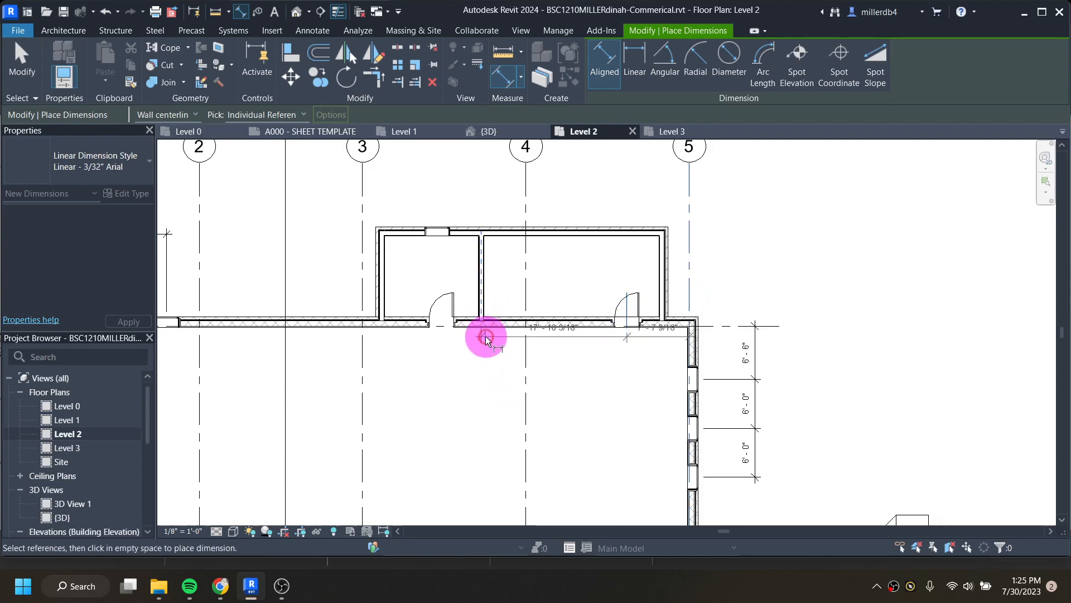
left_click(442, 328)
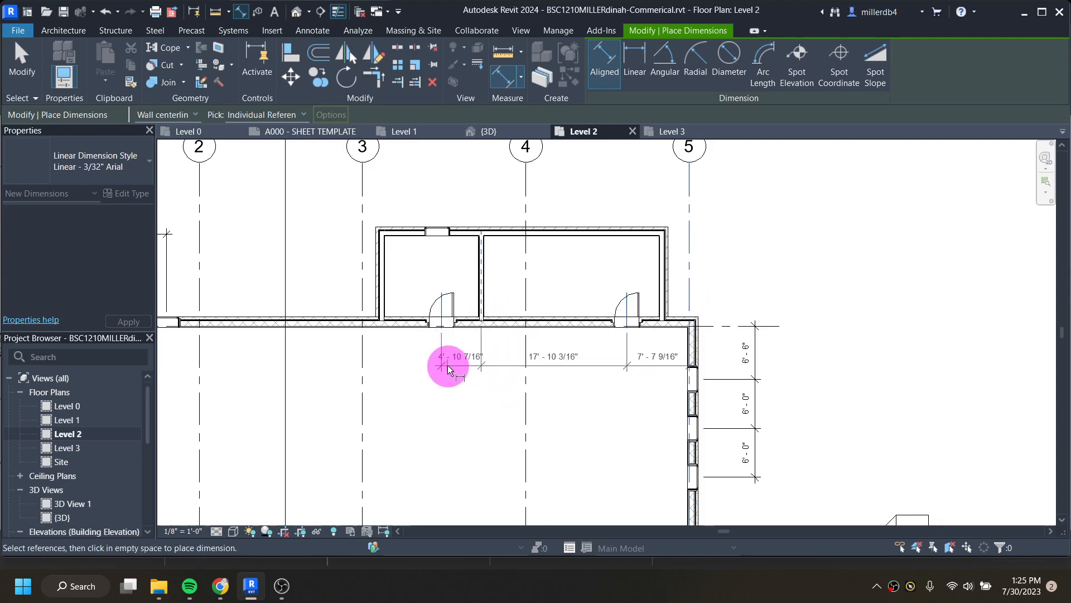
left_click(451, 364)
scroll(573, 364, "up", 1)
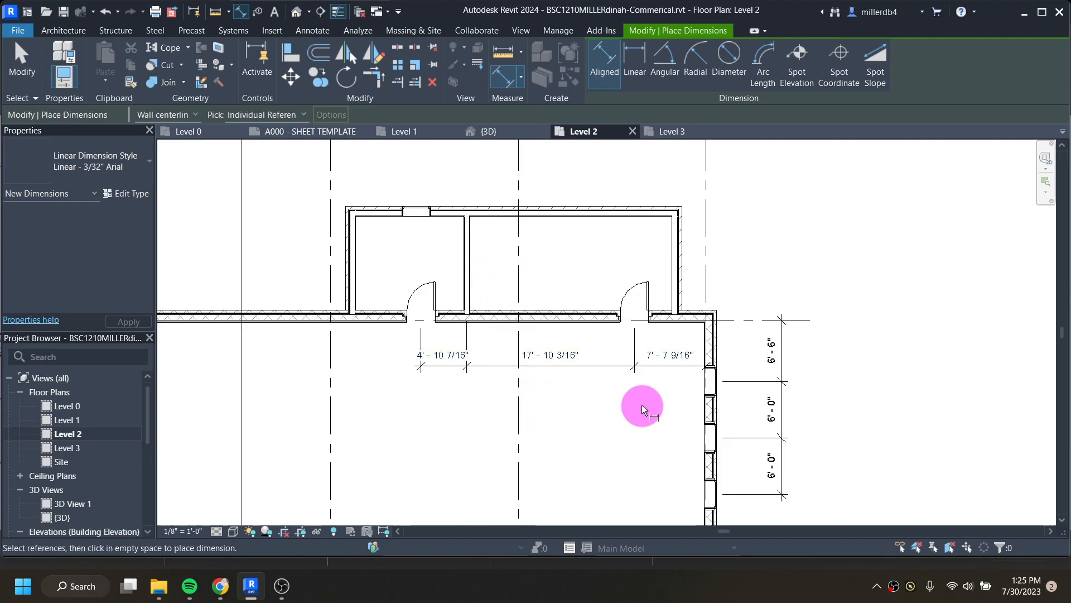
key("Escape")
key("Escape")
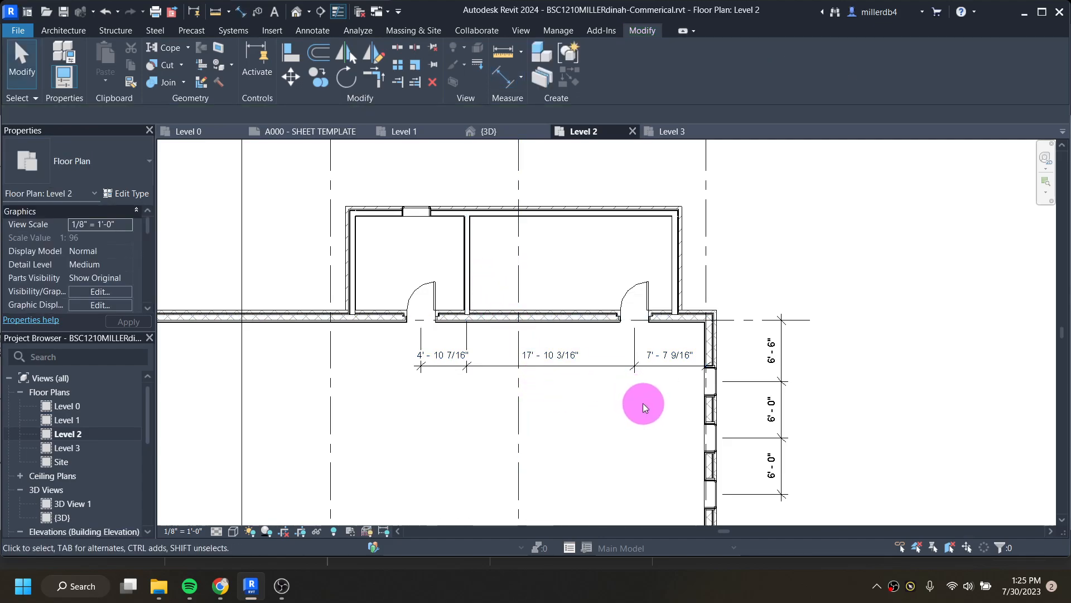
Set the Level 2 stairwell door's center 5'-7 1/4" from grid 5.
left_click(645, 296)
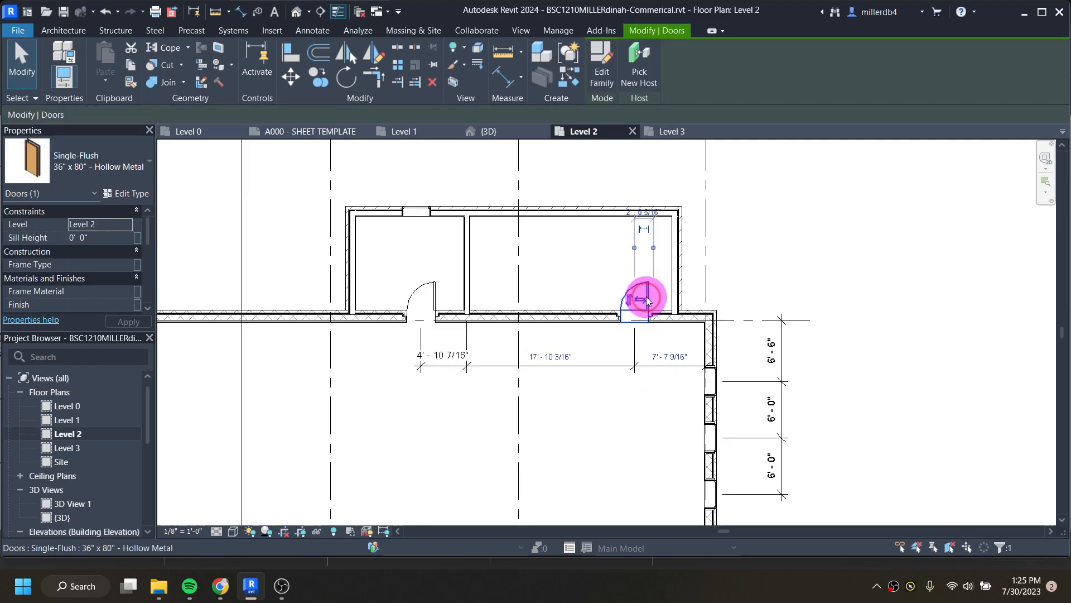
left_click(665, 360)
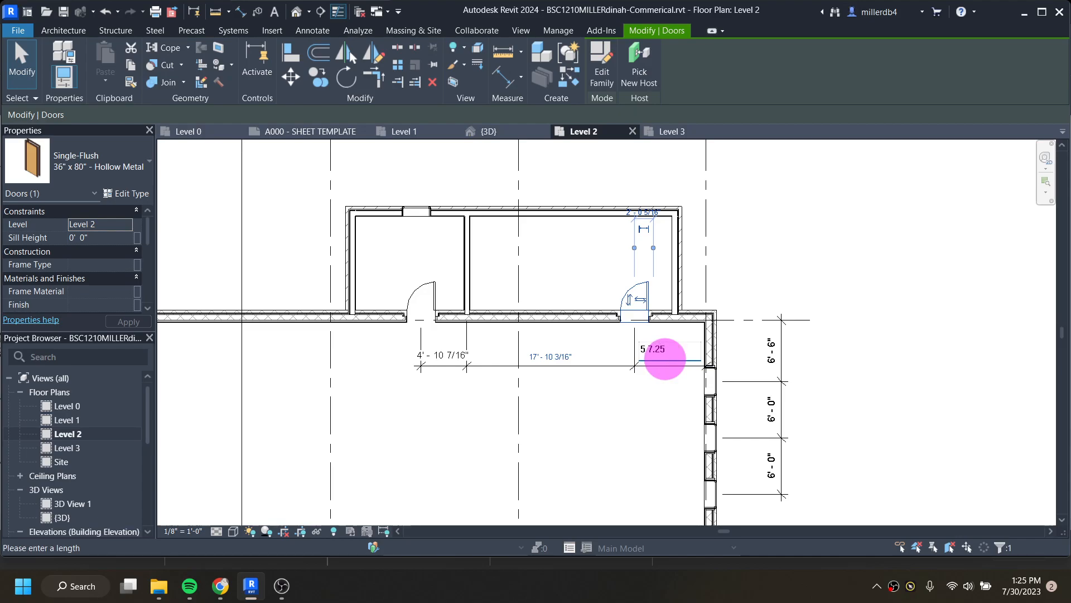
type("5 7.25")
key("Return")
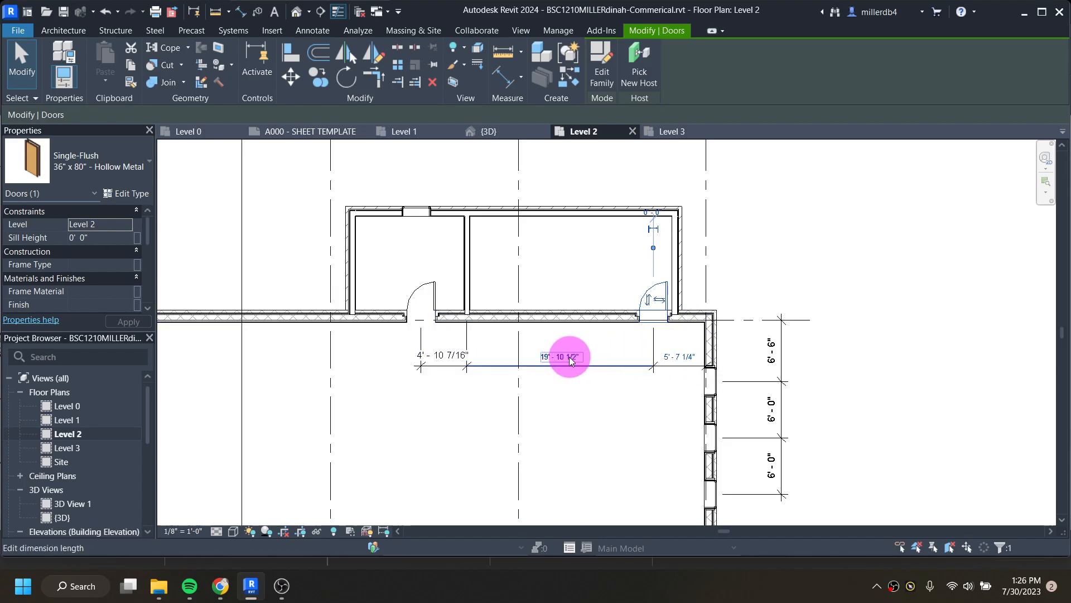
Set the Level 2 restroom door's center 2'-5 3/4" from the partition's centerline.
left_click(430, 295)
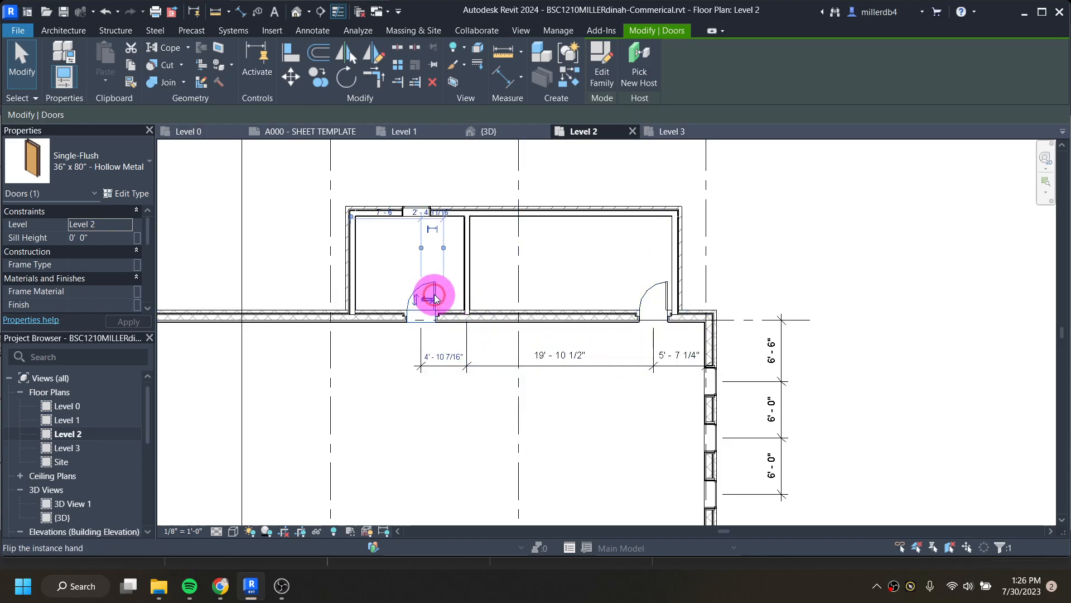
left_click(447, 362)
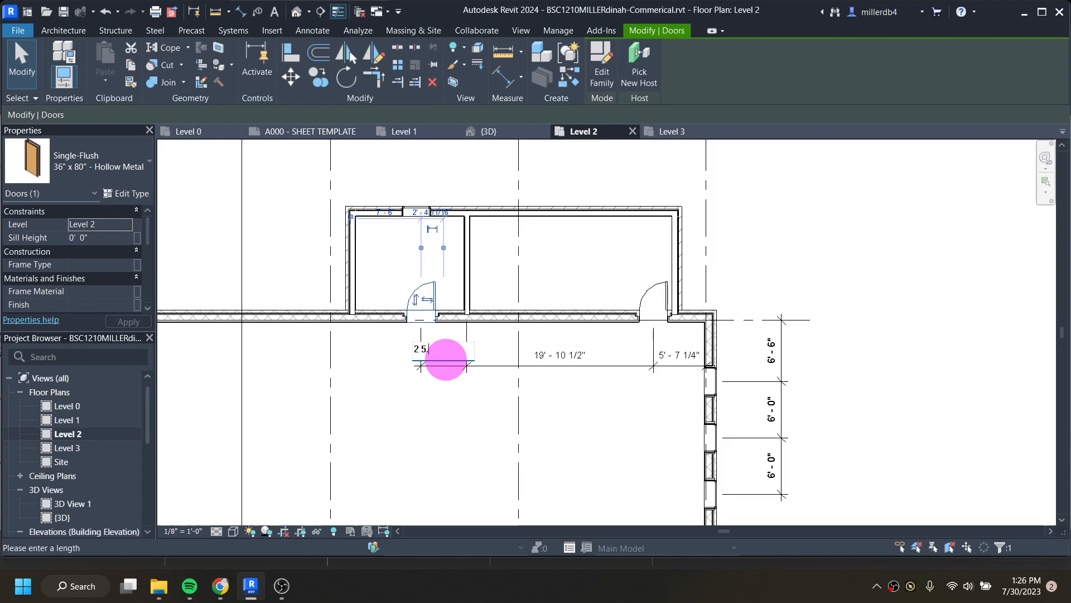
type("2 5.75")
key("Return")
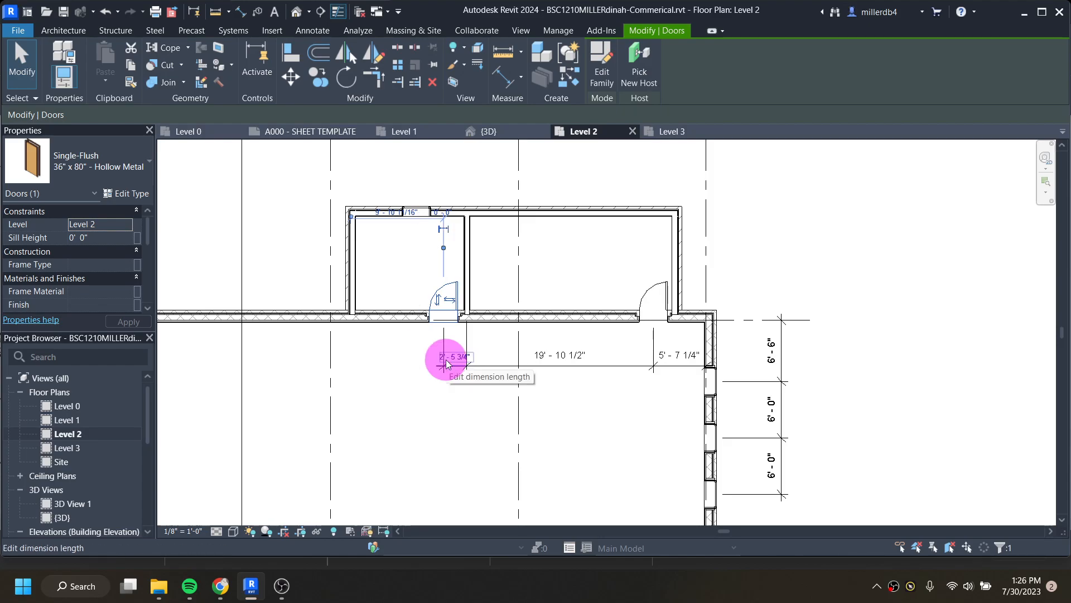
Align the center of the window in the restroom's north wall on Level 2 with the center of the restroom door.
scroll(446, 325, "up", 2)
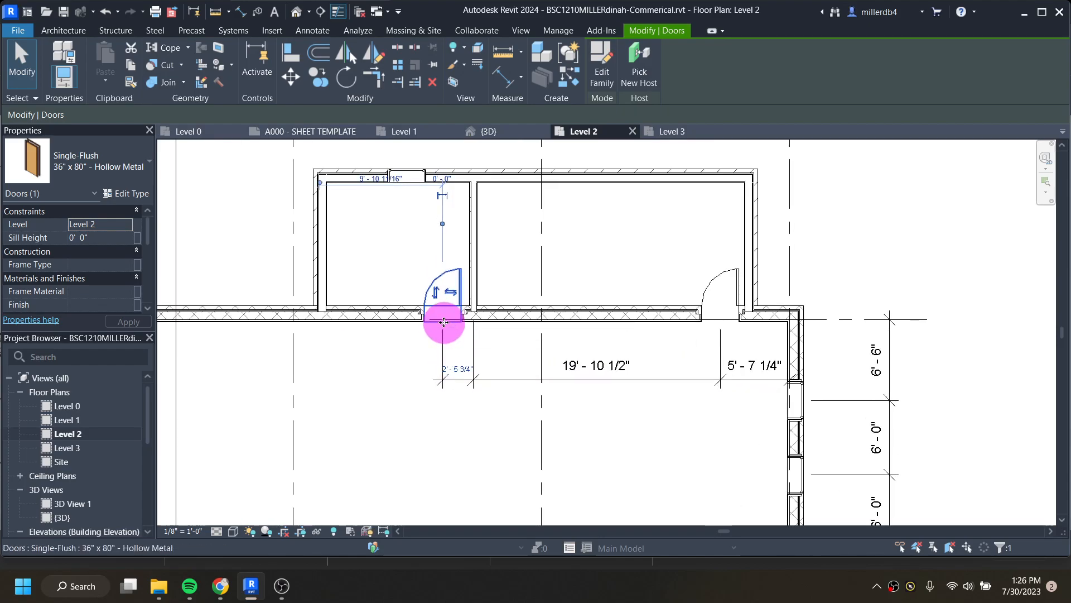
left_click(292, 52)
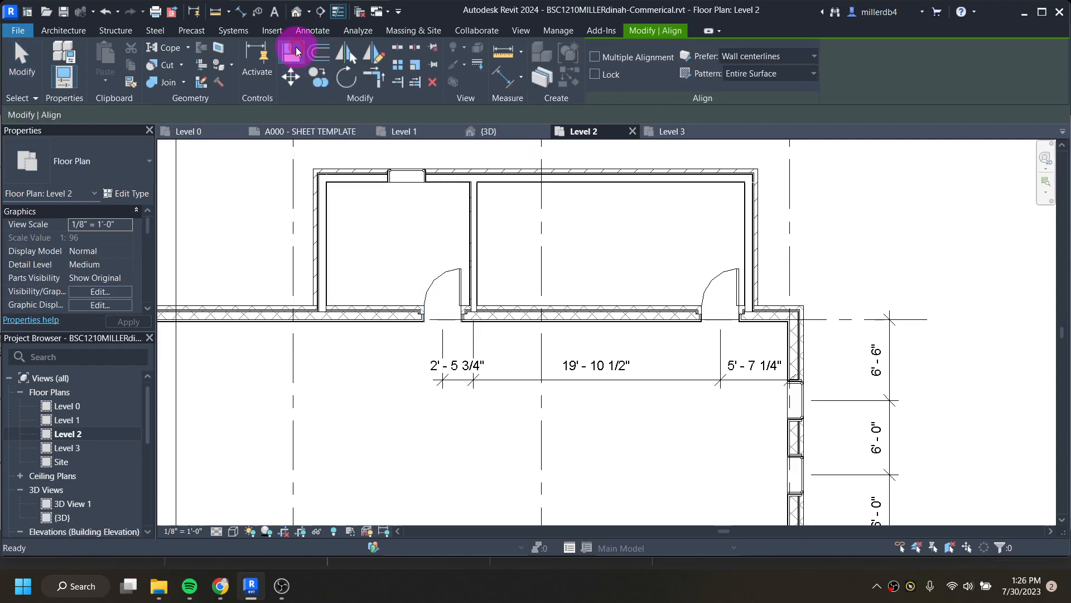
left_click(445, 305)
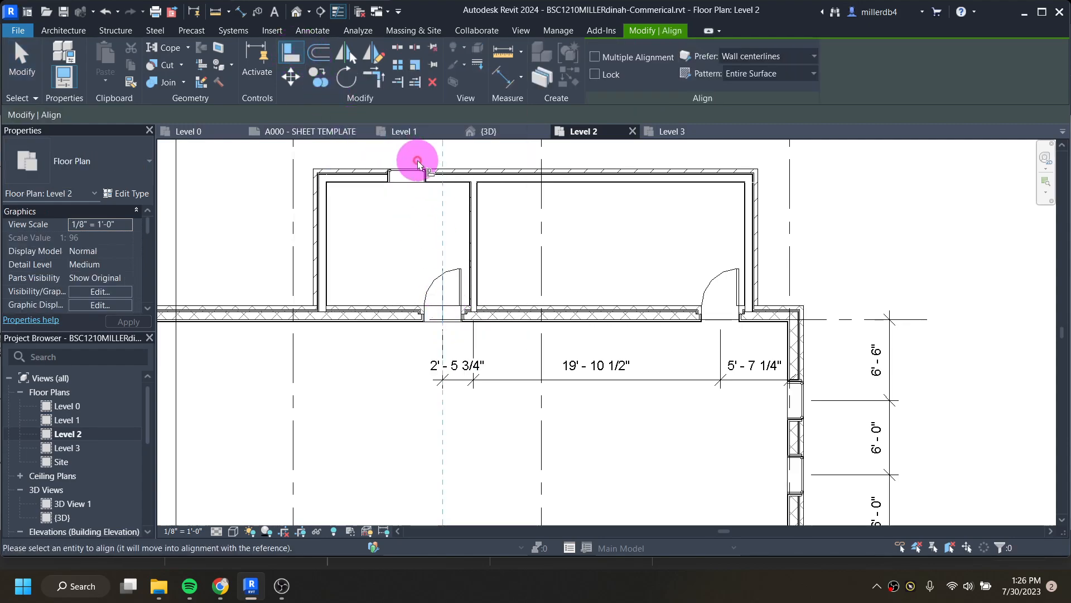
left_click(406, 176)
scroll(408, 285, "down", 2)
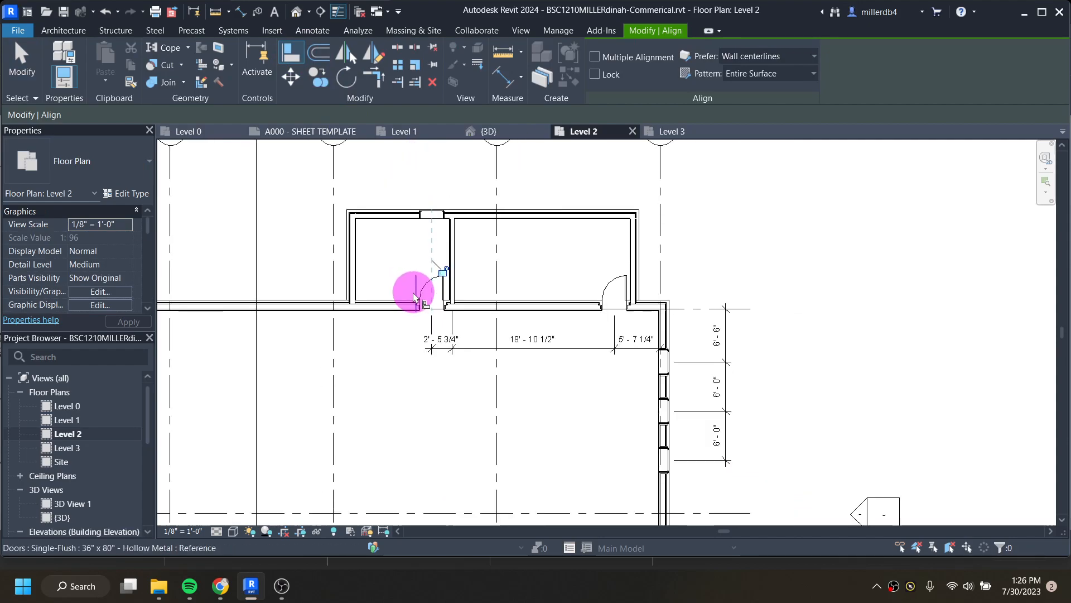
In the Level 3 floor plan, add an aligned dimension string from grid 5 through the stairwell door and partition to the restroom door.
double_click(67, 447)
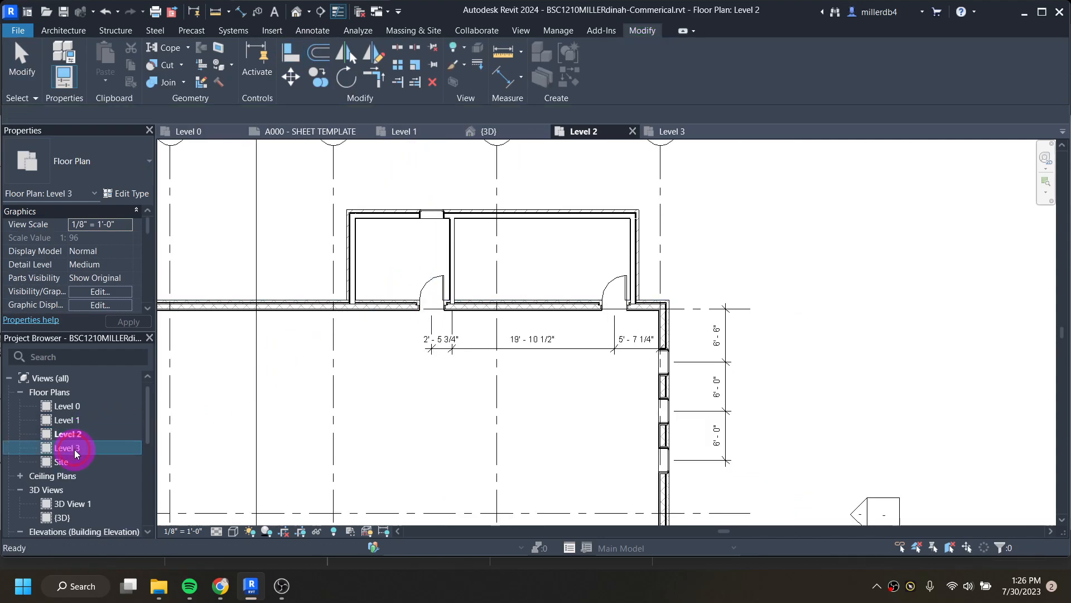
scroll(267, 390, "down", 2)
middle_click_drag(350, 383, 401, 356)
scroll(567, 286, "up", 1)
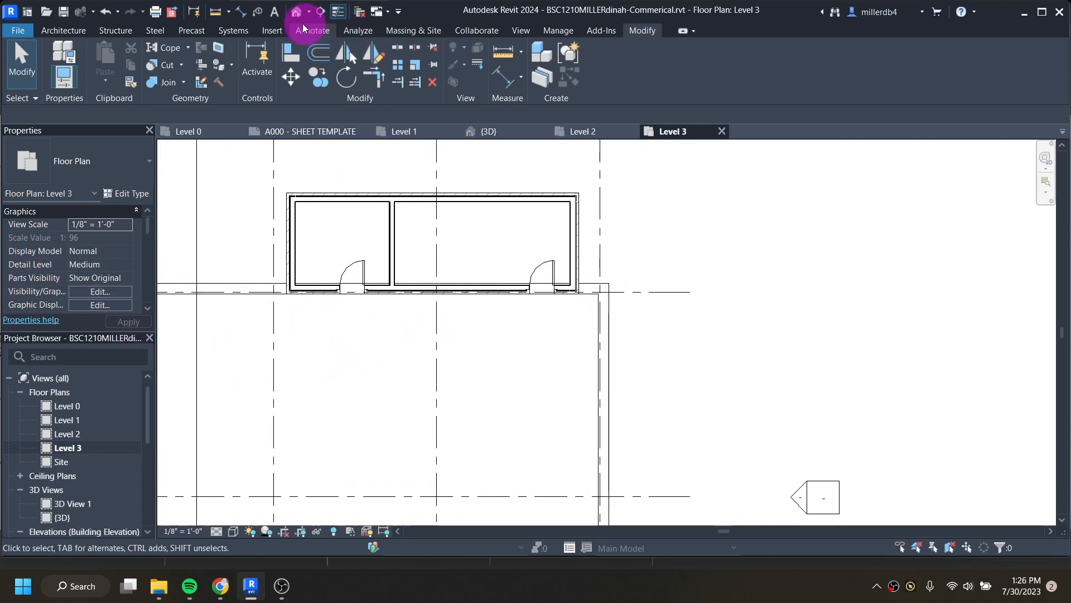
left_click(240, 11)
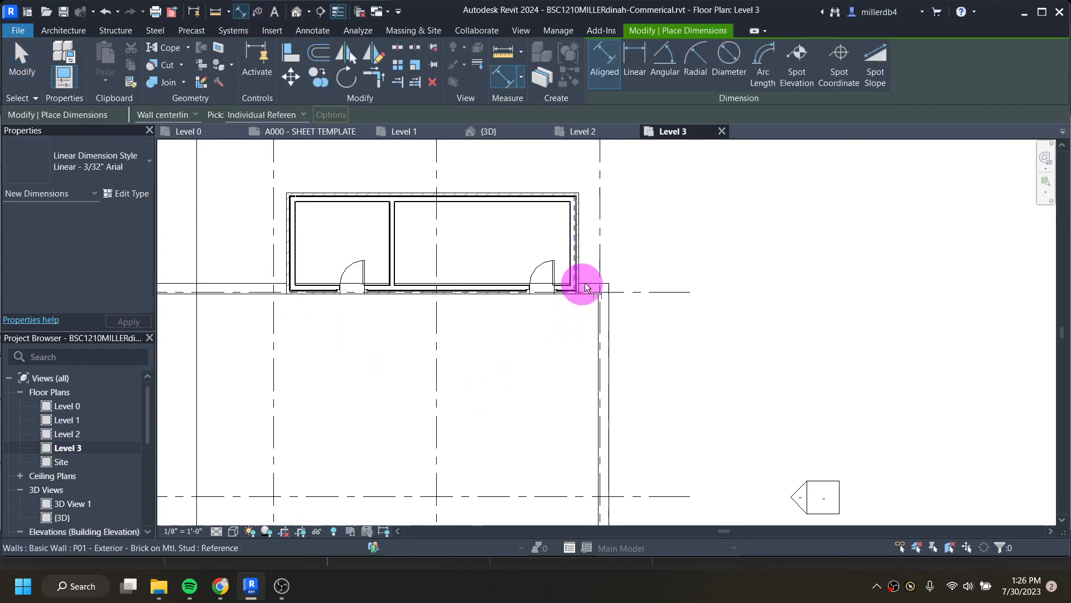
left_click(602, 272)
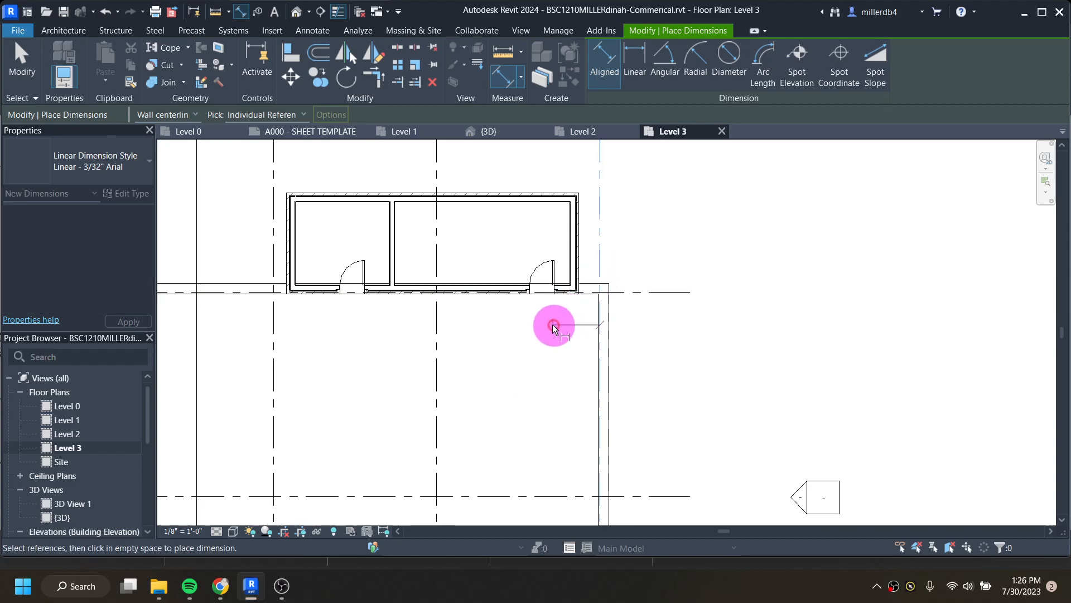
left_click(544, 293)
left_click(391, 283)
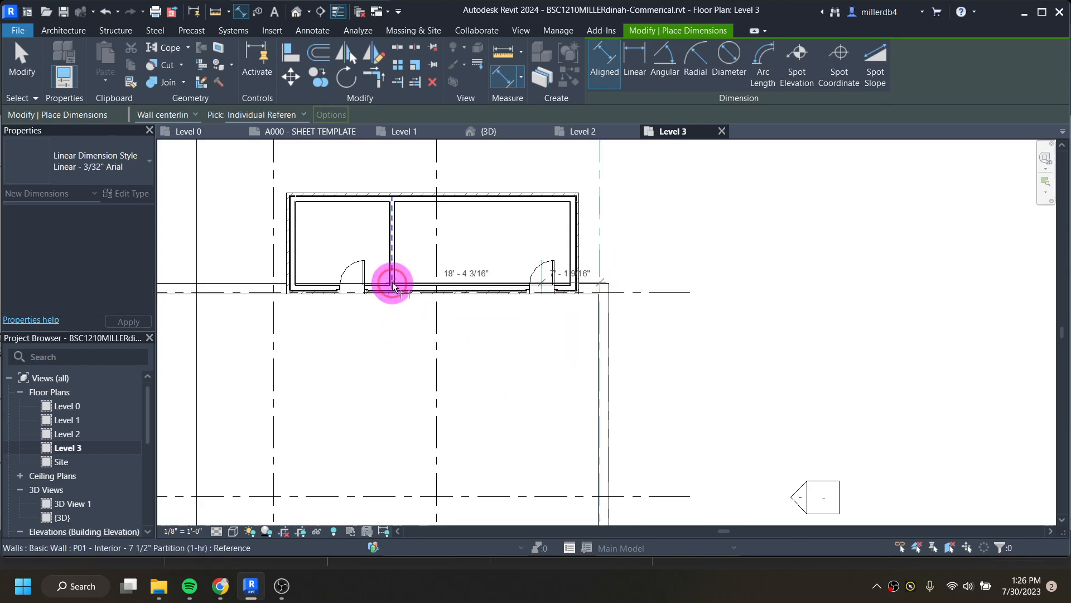
left_click(351, 292)
left_click(359, 335)
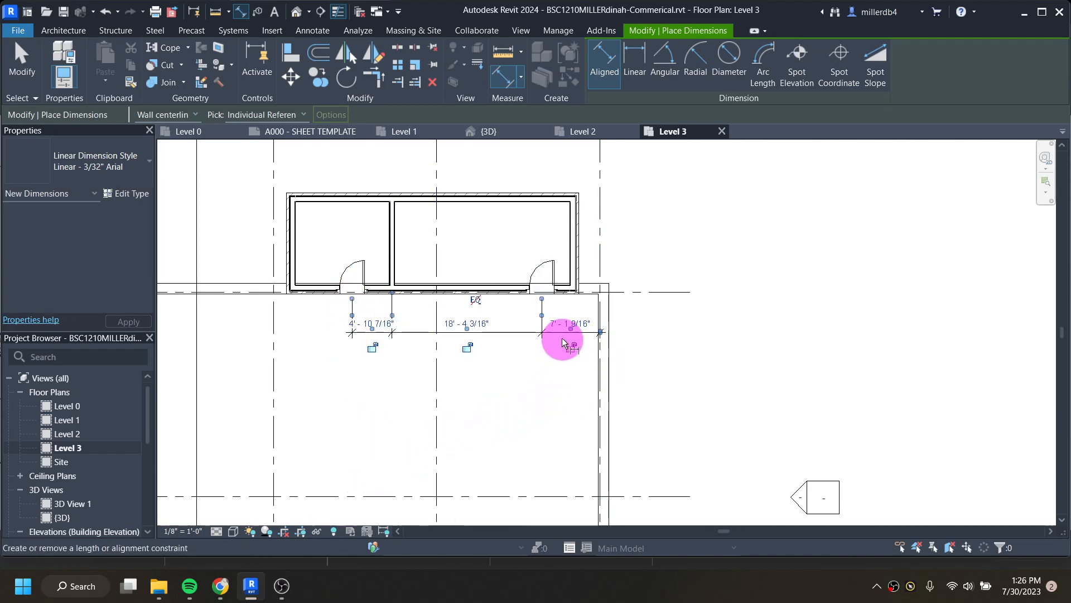
key("Escape")
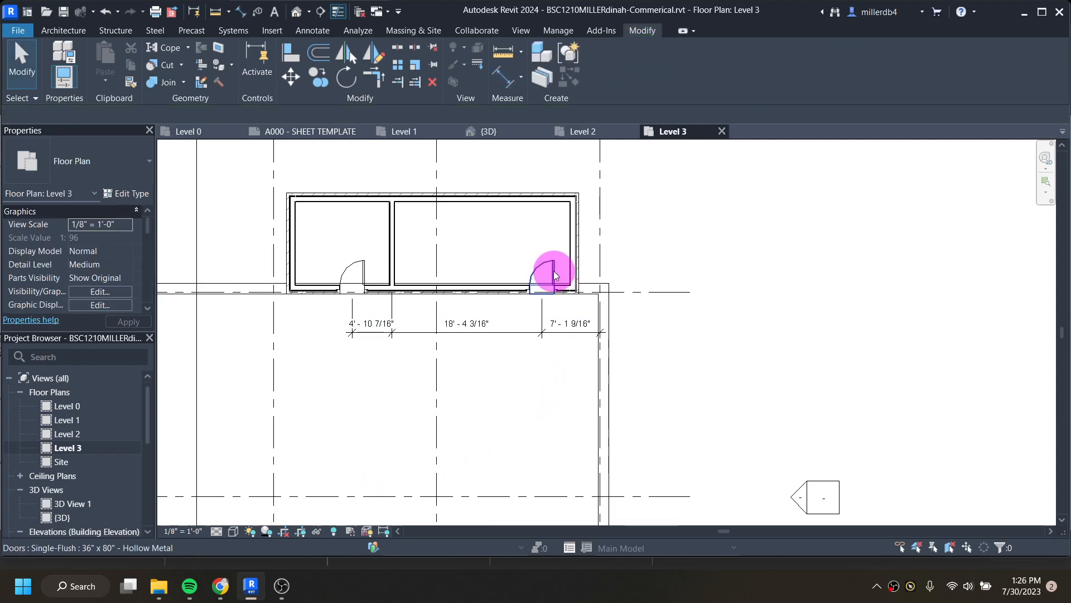
Set the Level 3 stairwell door's center 5'-7 1/4" from grid 5.
left_click(554, 274)
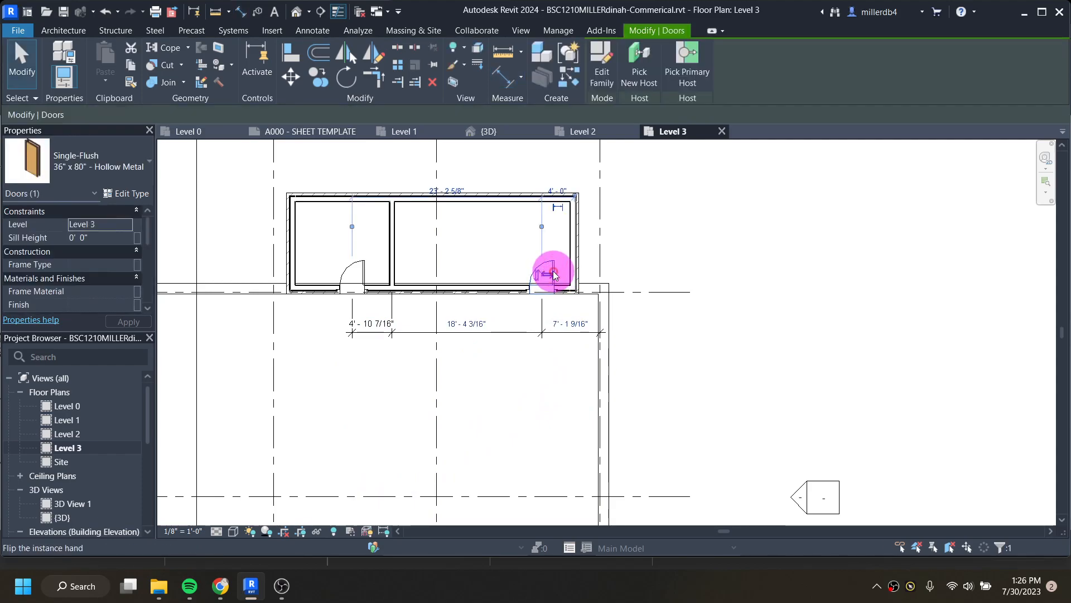
left_click(566, 322)
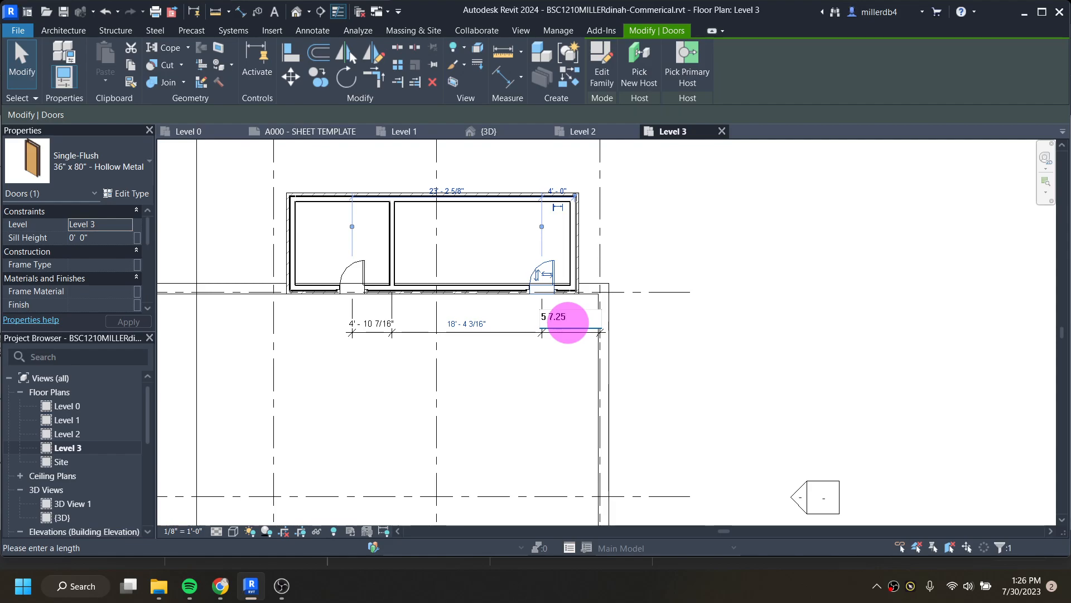
type("5 7.25")
key("Return")
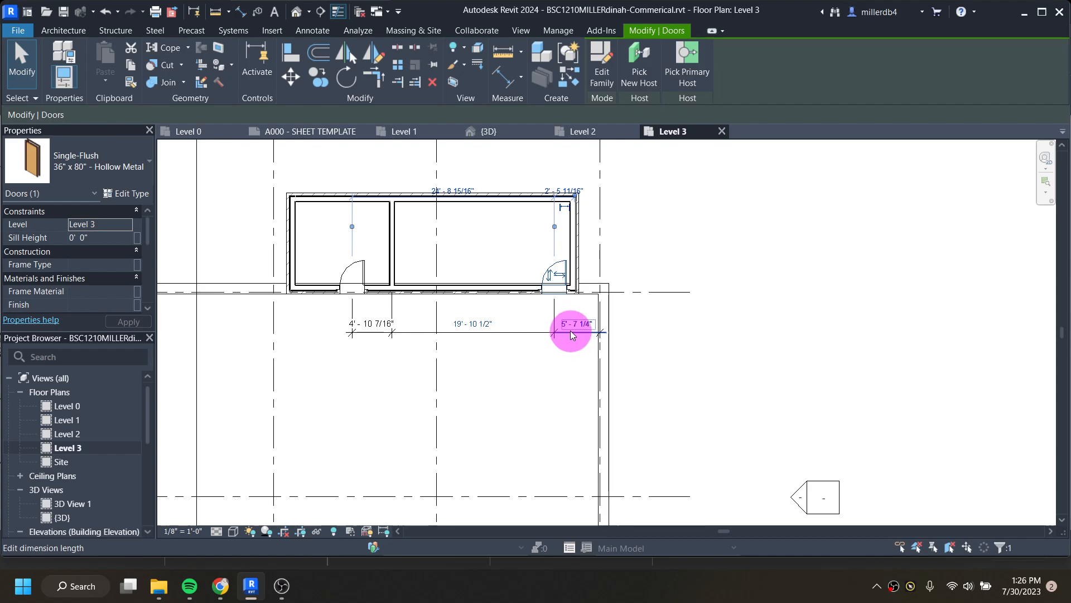
Set the Level 3 restroom door's center 2'-5 3/4" from the partition's centerline.
left_click(364, 273)
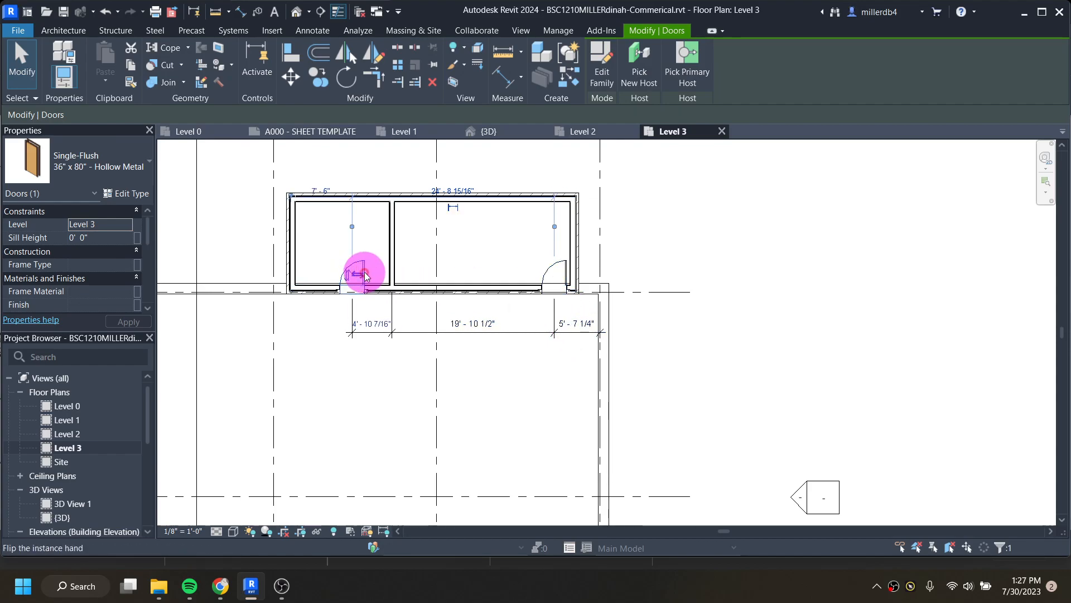
left_click(375, 324)
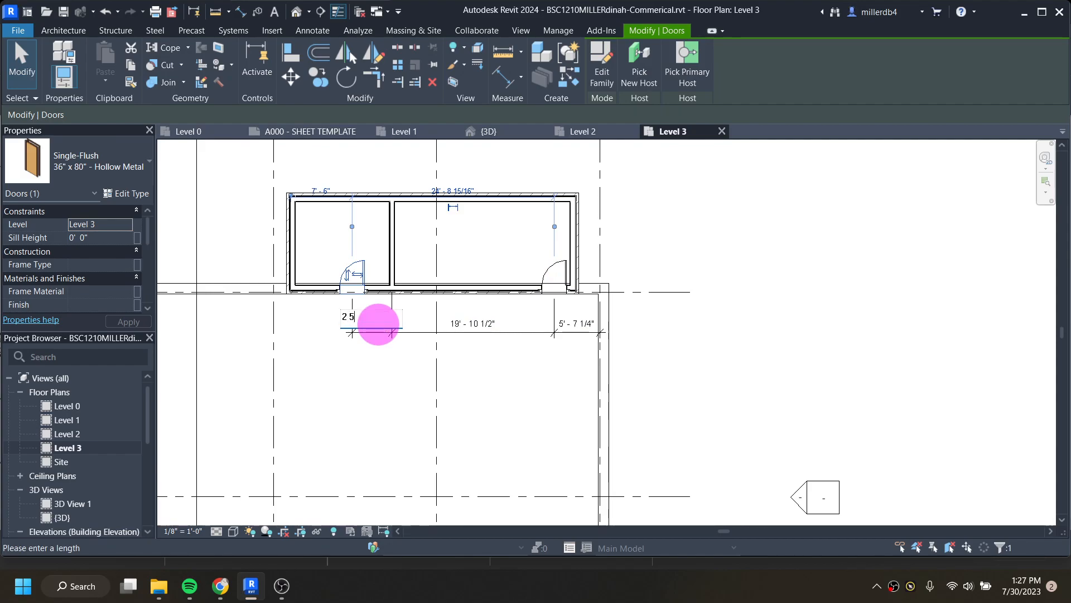
key("Return")
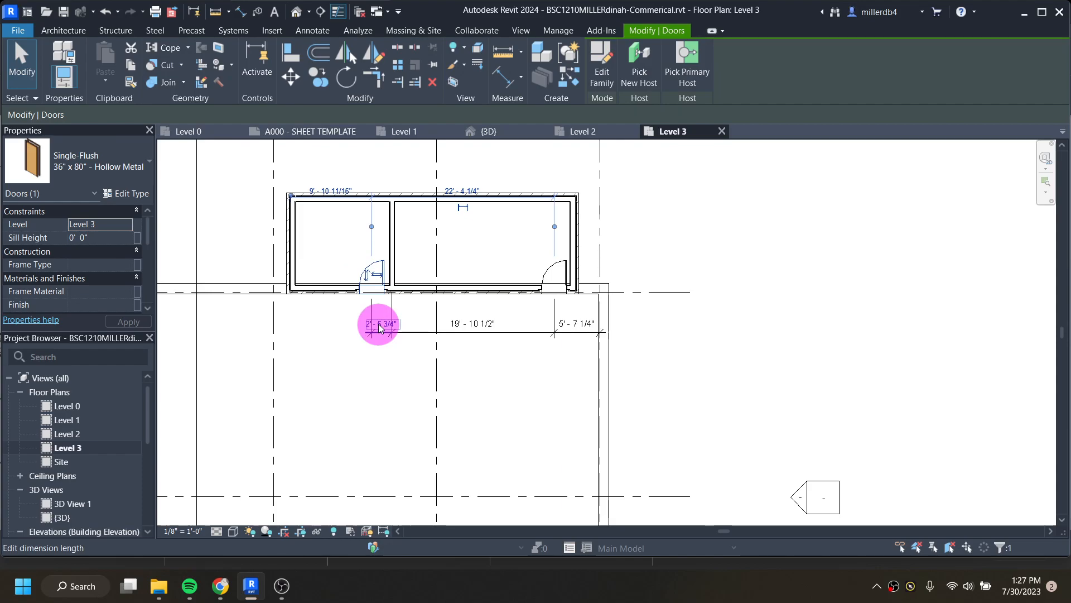
Check the restroom and stairwell layout in the PDF plan in Chrome, and inspect the building's door positions in Revit's 3D view.
left_click(221, 586)
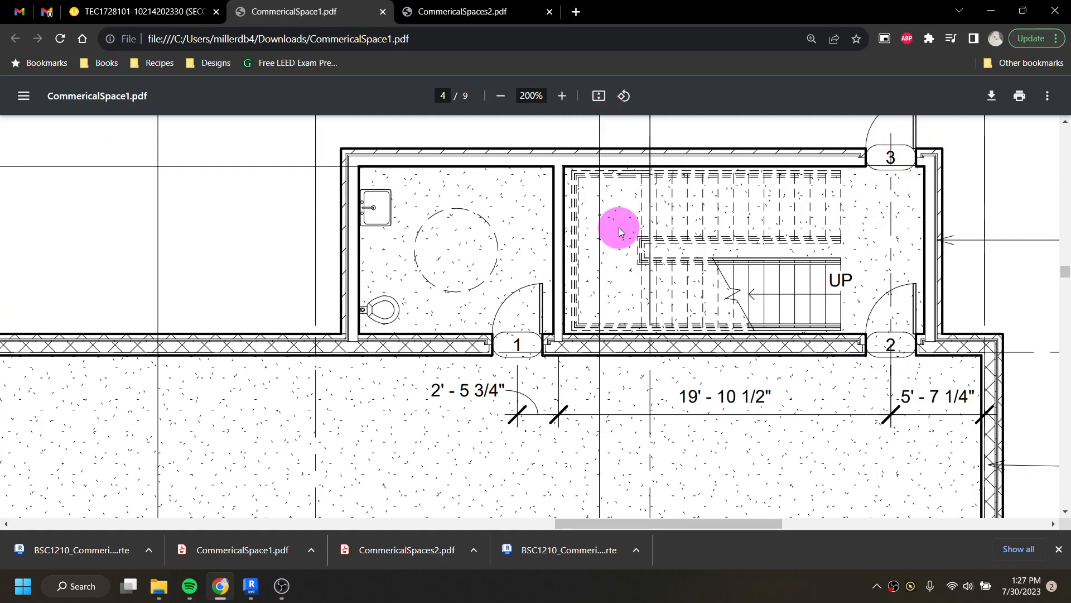
left_click(255, 594)
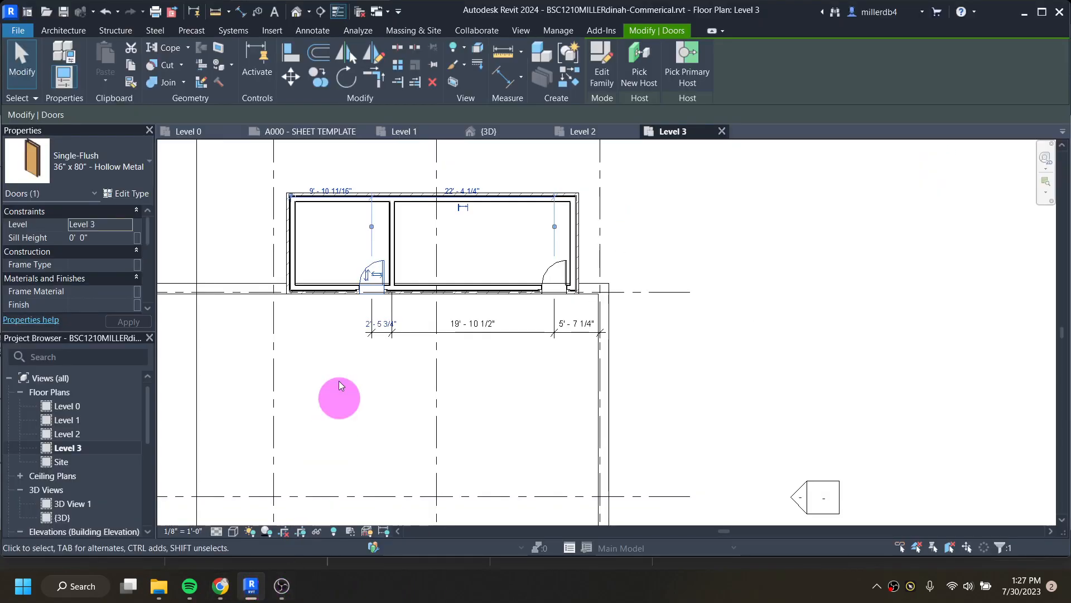
left_click(297, 12)
middle_click_drag(490, 342, 634, 352, "shift")
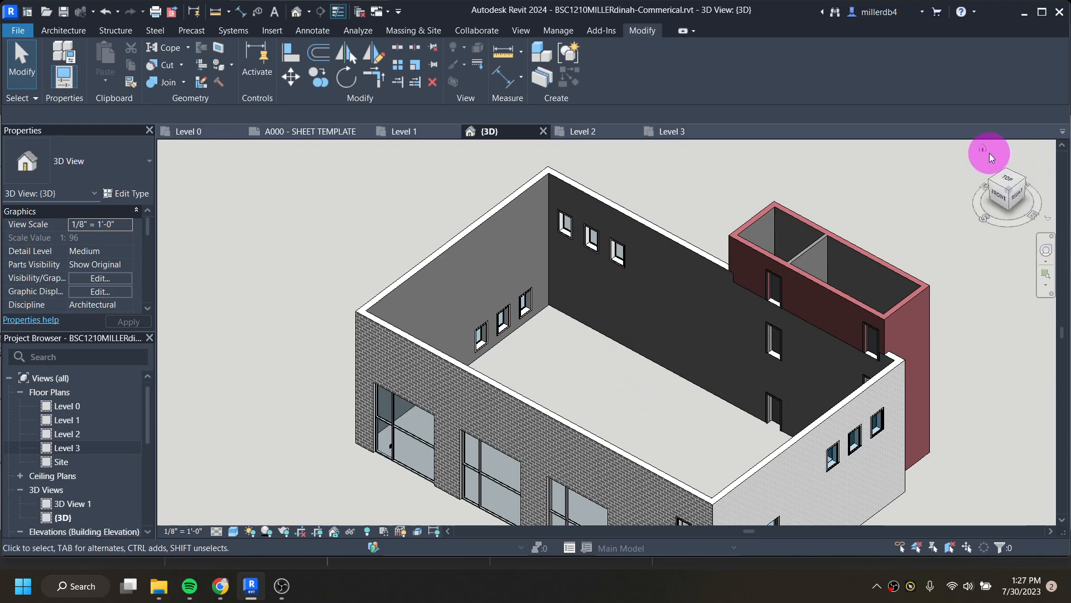
left_click(1010, 193)
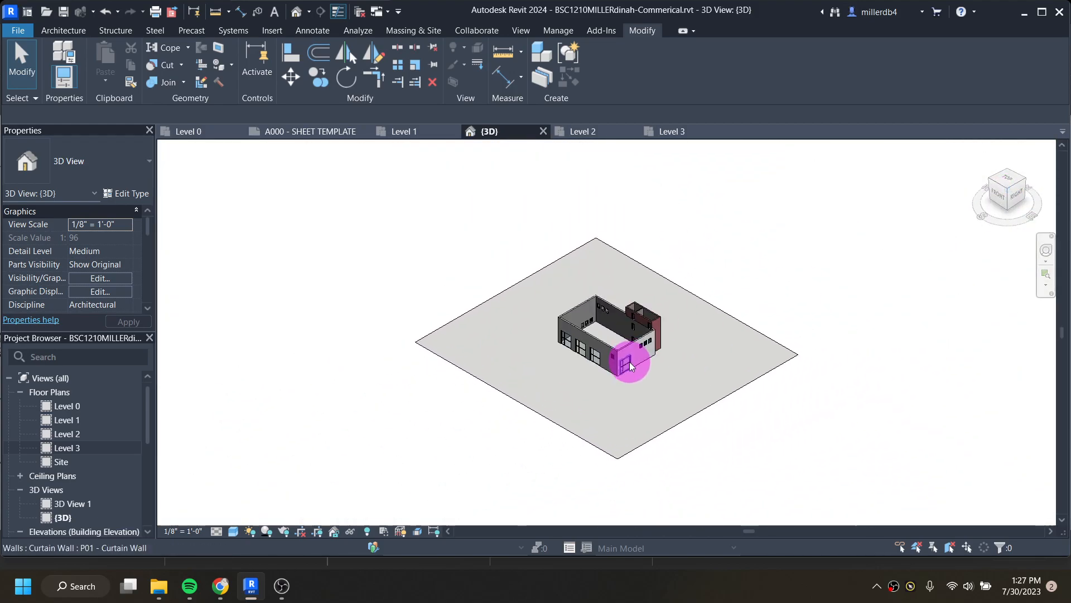
scroll(592, 341, "up", 5)
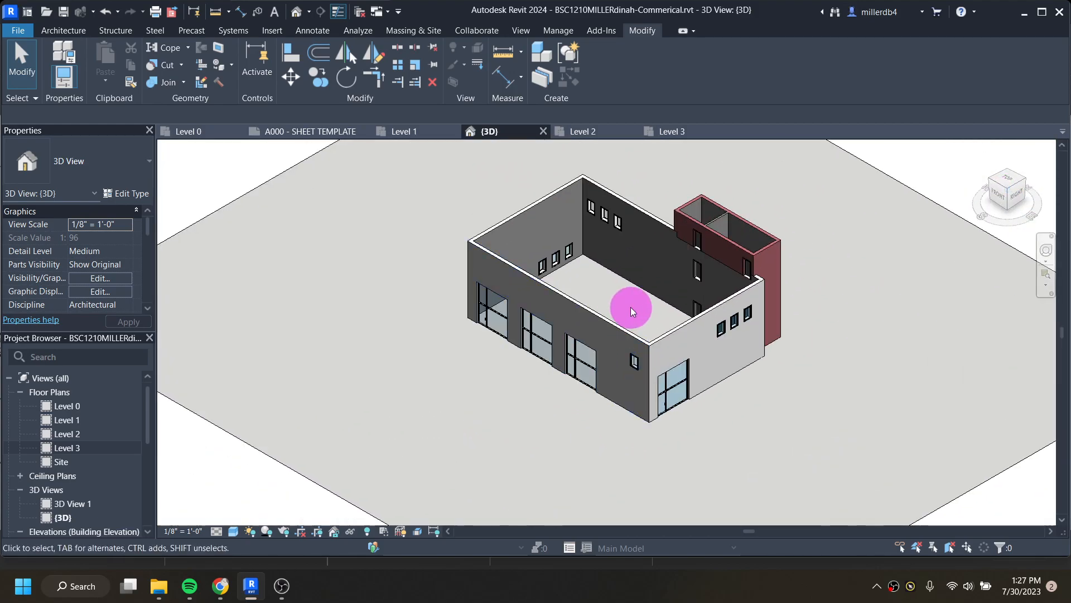